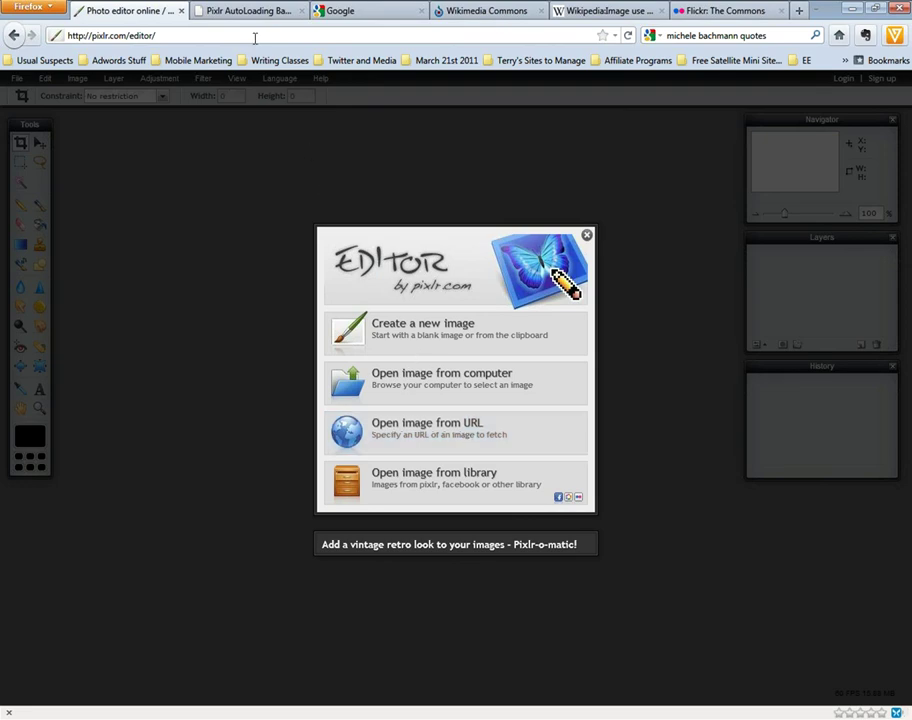
# - Look through the Pixlr ad templates page, from the webinar notice down to the Google AdWords image ad formats
pyautogui.click(238, 13)
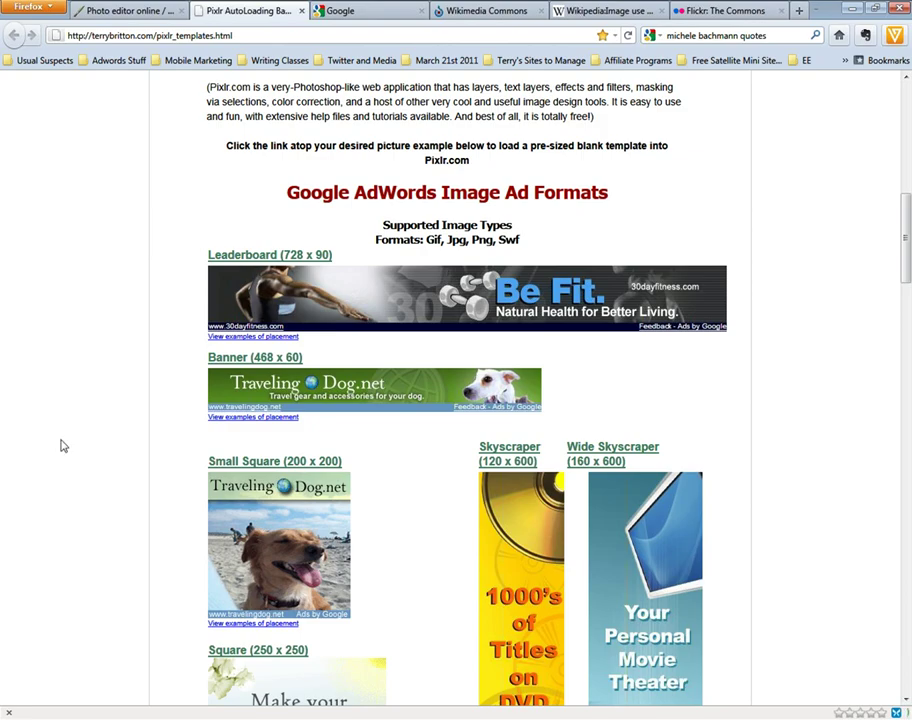
pyautogui.scroll(5, 61, 445)
pyautogui.scroll(5, 61, 445)
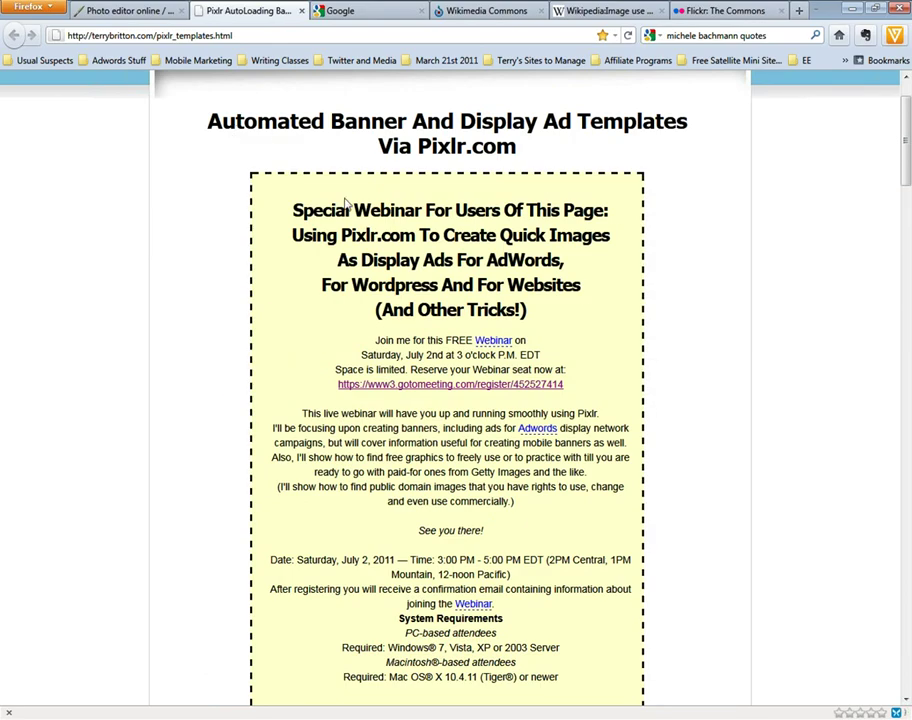
pyautogui.scroll(-15, 280, 303)
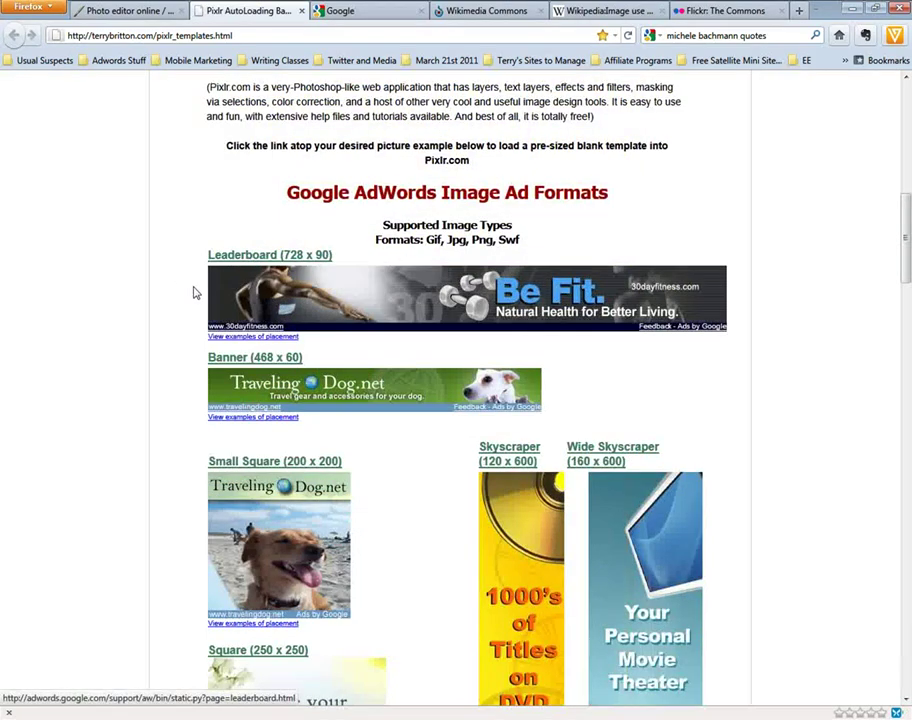
pyautogui.scroll(-1, 195, 291)
pyautogui.scroll(-5, 241, 313)
pyautogui.scroll(19, 241, 313)
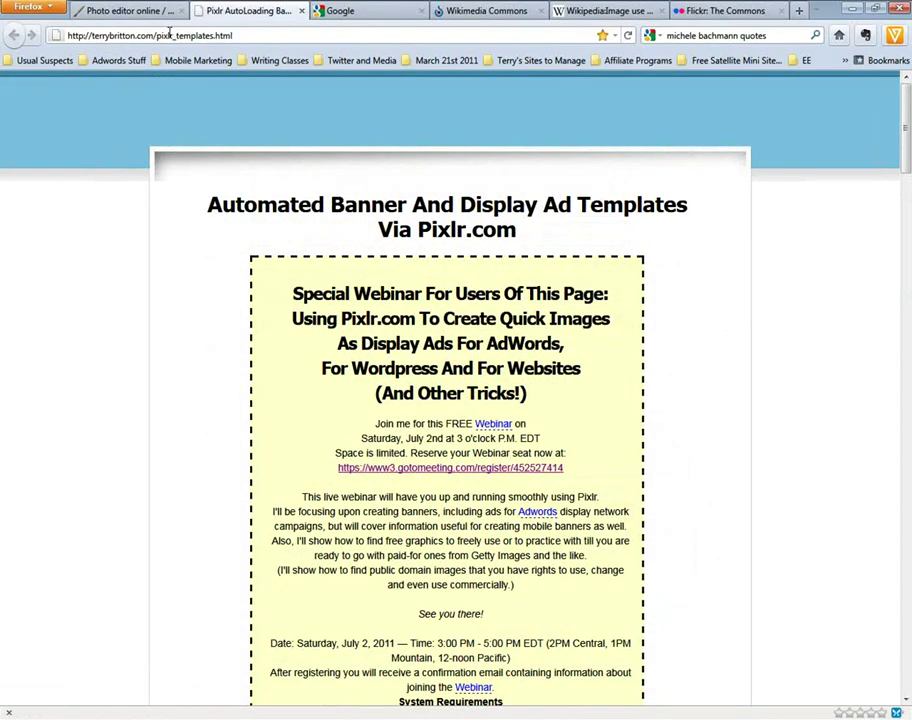
pyautogui.scroll(-5, 145, 543)
pyautogui.scroll(2, 145, 545)
pyautogui.scroll(2, 145, 545)
pyautogui.scroll(-12, 143, 544)
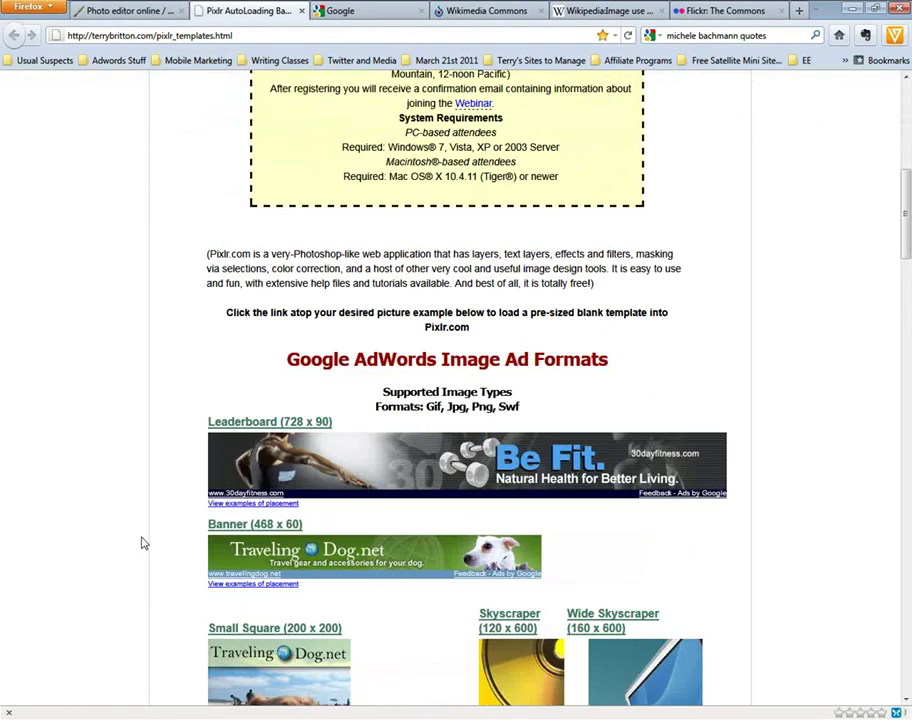
# - Load the Medium Rectangle (300 x 250) template into the Pixlr editor and move its image window toward the middle of the workspace
pyautogui.scroll(-2, 143, 544)
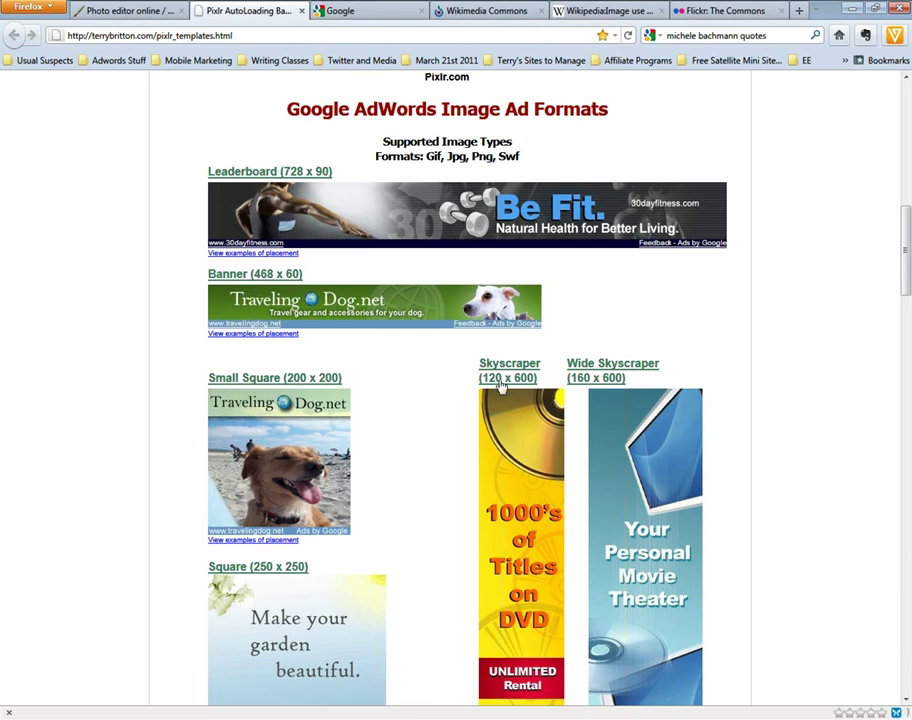
pyautogui.scroll(-7, 458, 528)
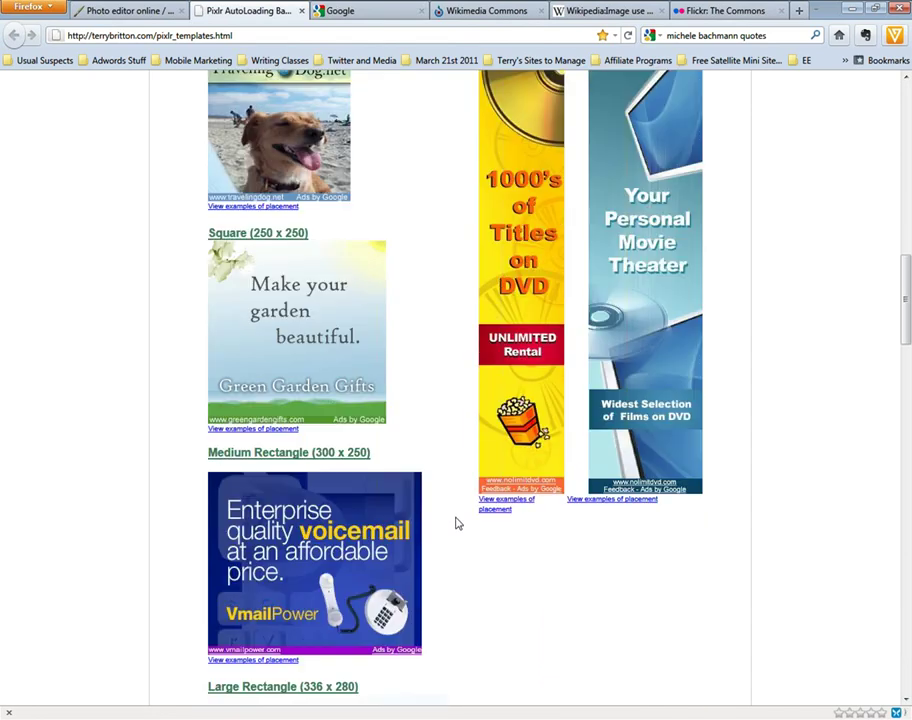
pyautogui.click(352, 455)
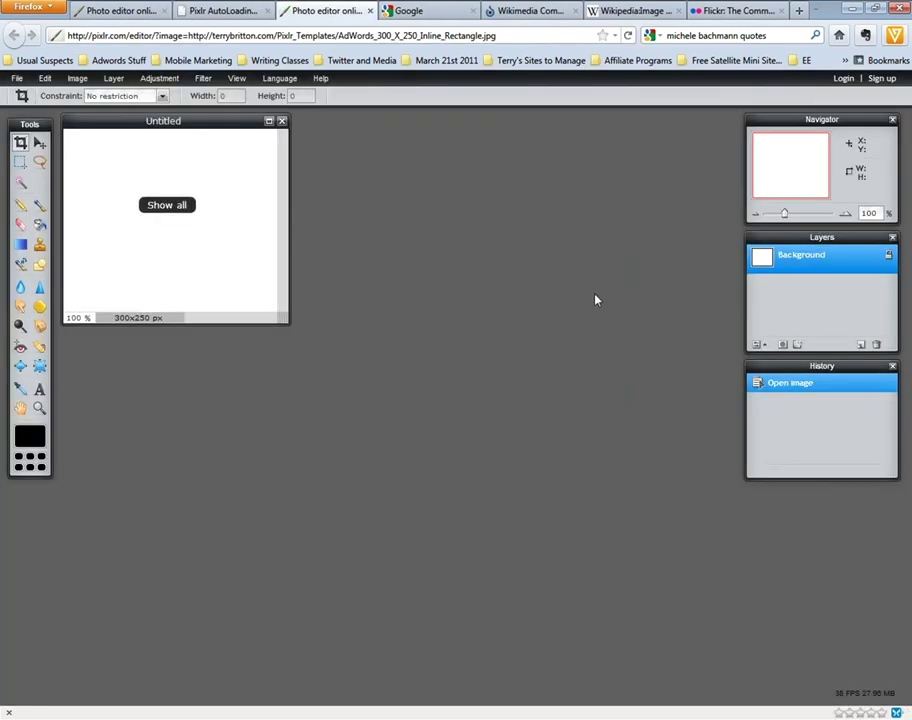
pyautogui.moveTo(141, 122); pyautogui.dragTo(391, 194)
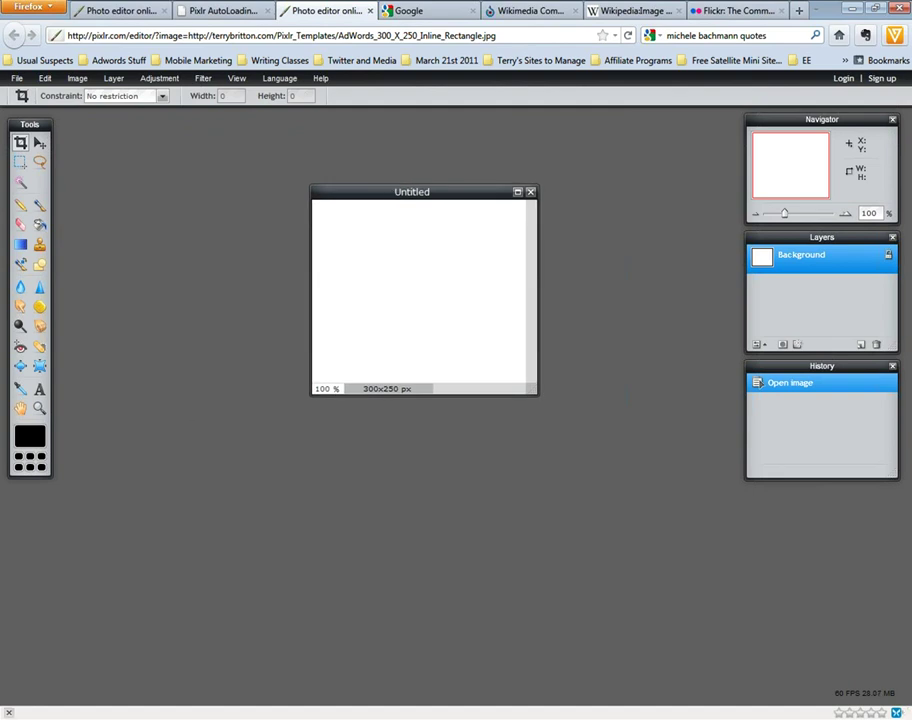
# - Find and launch ZoomIt.exe, magnify the image's pixel-size label, and leave the magnified view
pyautogui.click(25, 715)
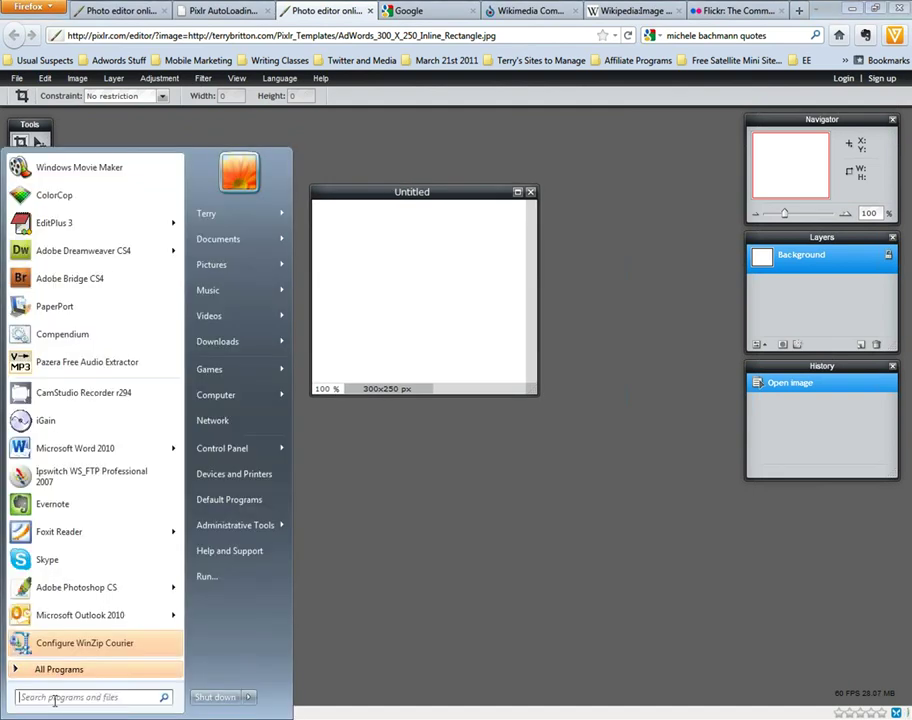
pyautogui.write('zoomi')
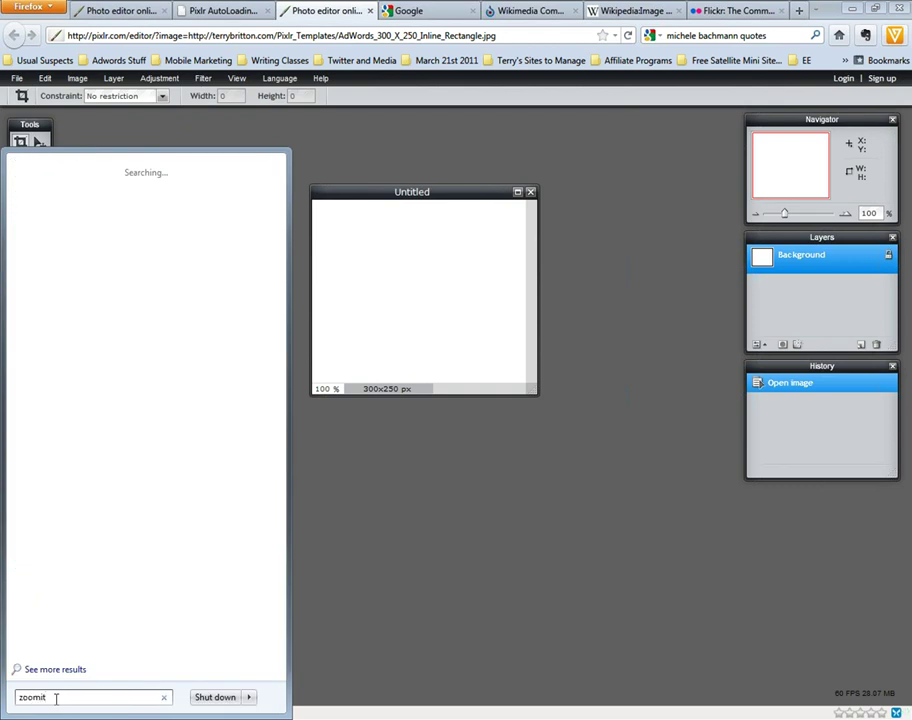
pyautogui.write('t')
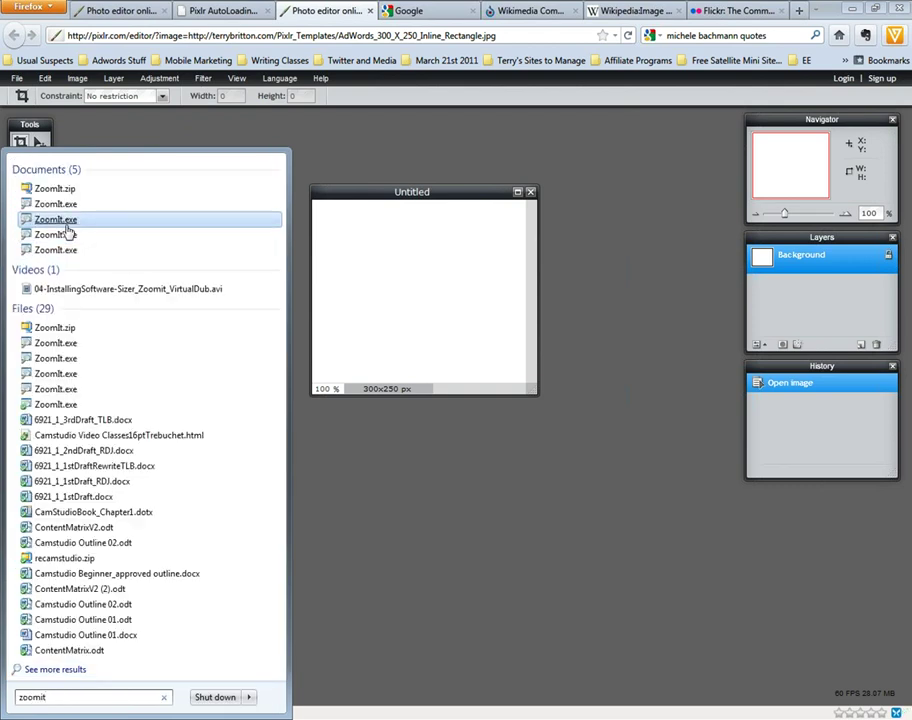
pyautogui.click(64, 226)
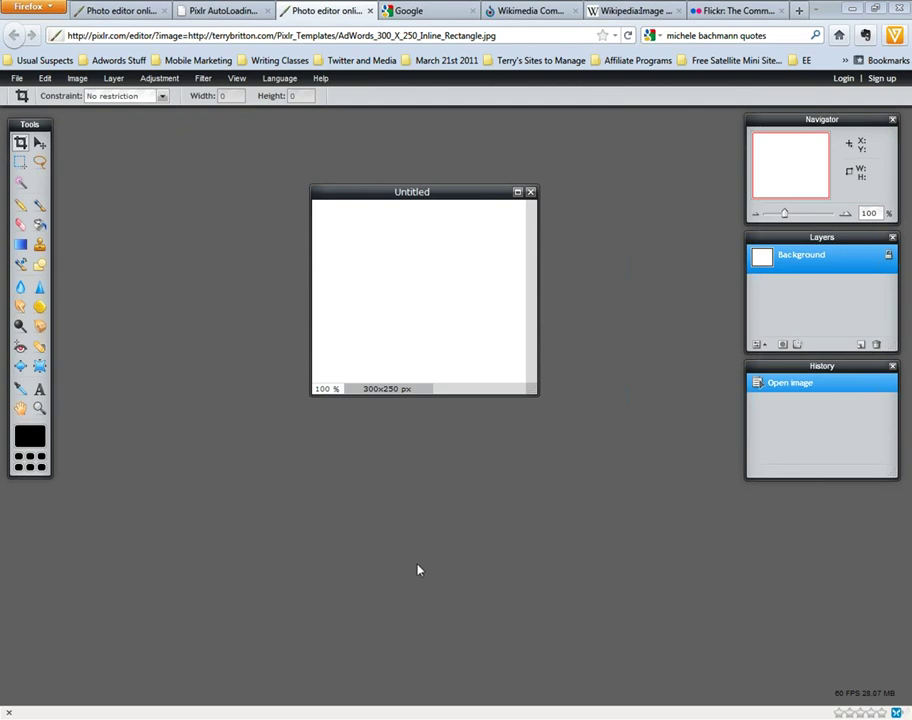
pyautogui.hotkey('ctrl', '1')
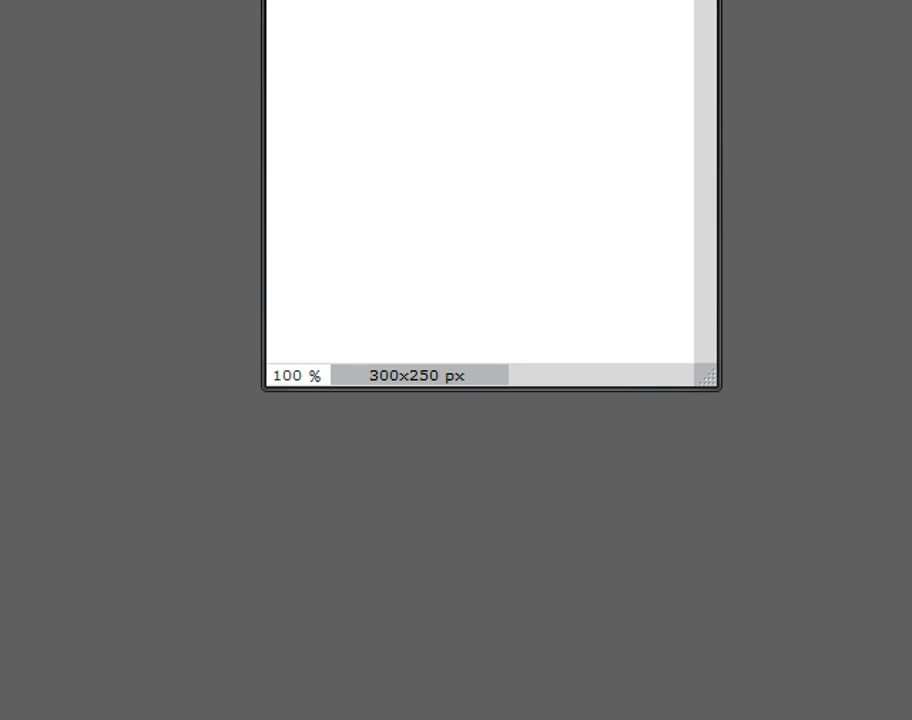
pyautogui.press('Escape')
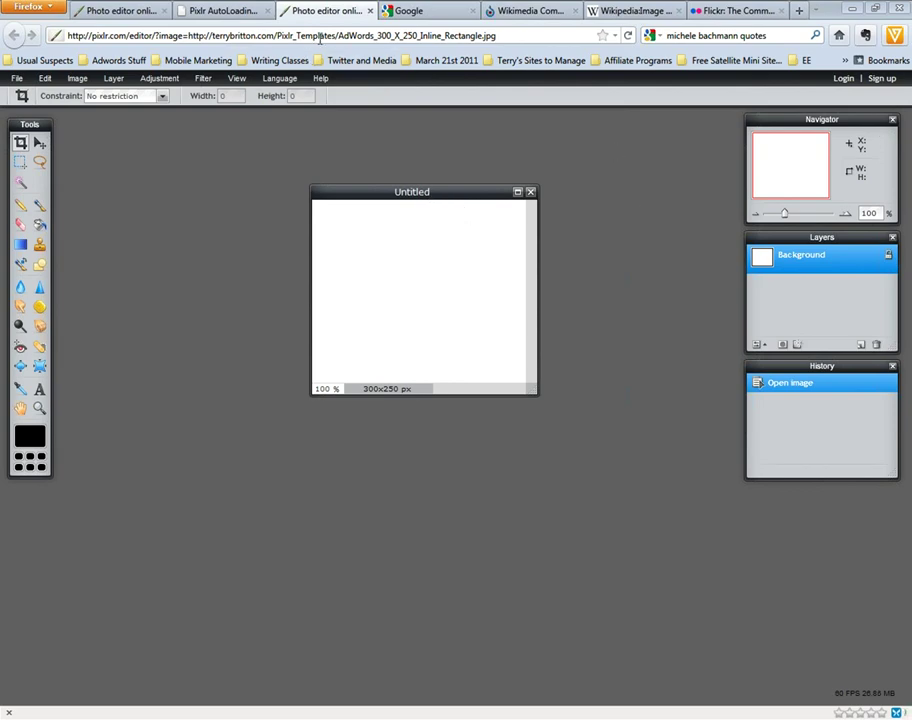
# - Reposition the blank 300 x 250 image window in the workspace, and close the image
pyautogui.hotkey('ctrl', '1')
pyautogui.moveTo(448, 195); pyautogui.dragTo(446, 243)
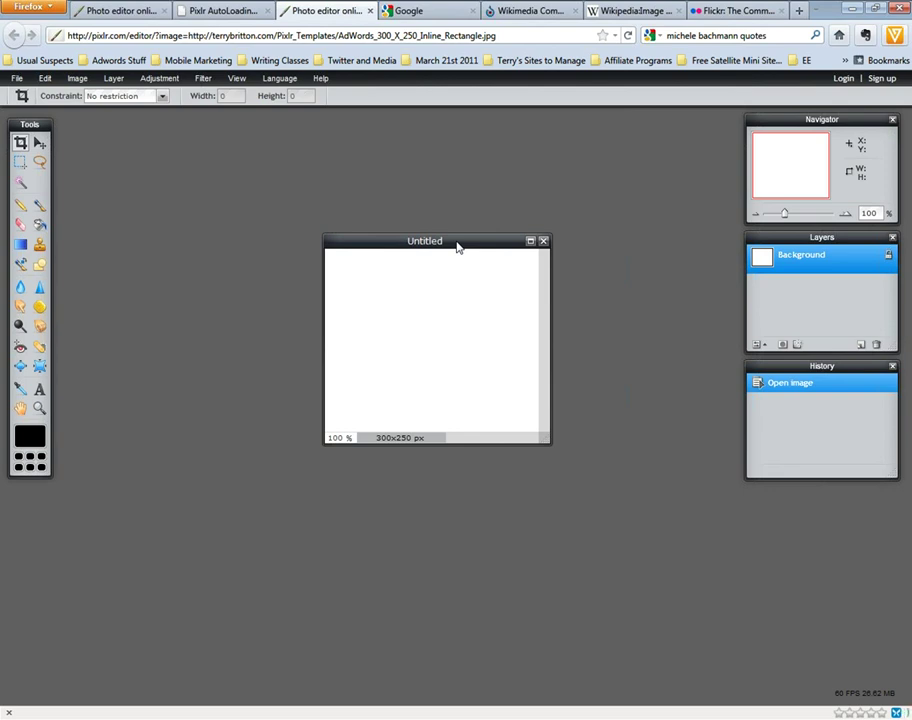
pyautogui.moveTo(458, 242); pyautogui.dragTo(452, 222)
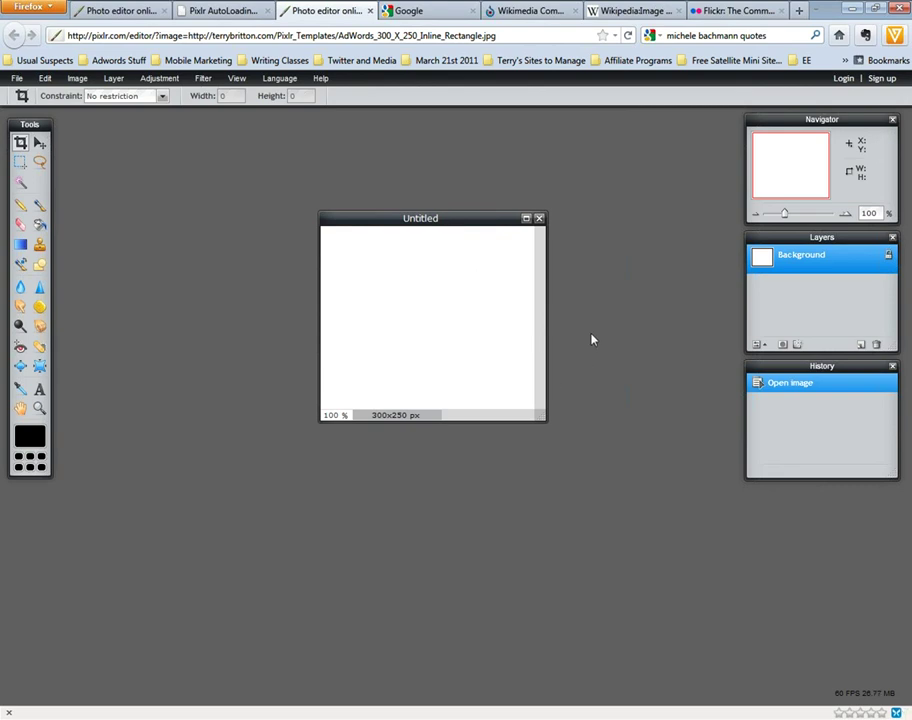
pyautogui.click(539, 218)
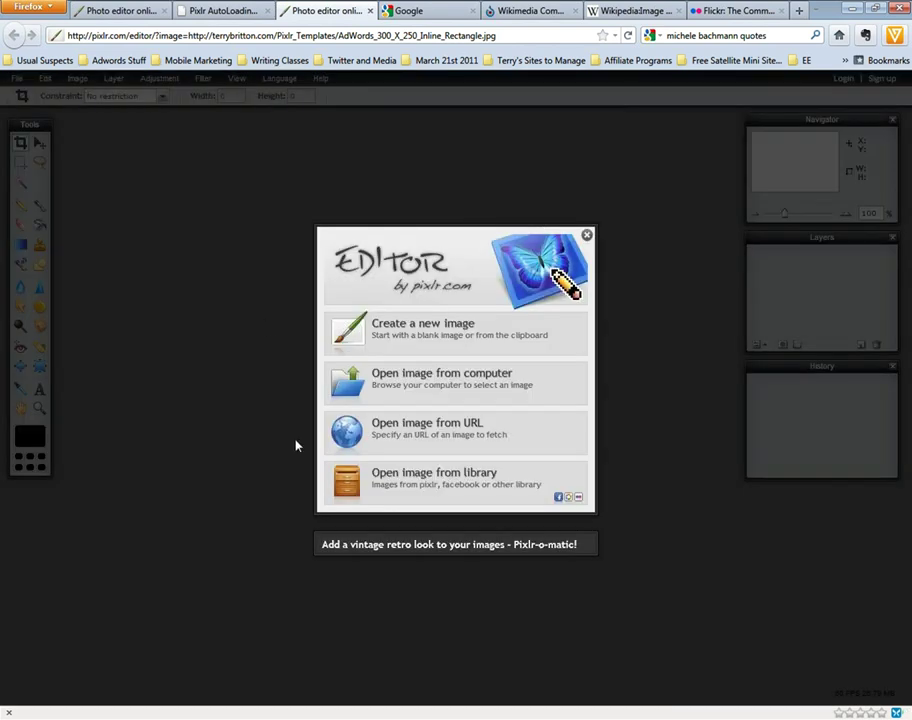
# - Try to open an image from the library, and cancel the account login it asks for
pyautogui.click(448, 496)
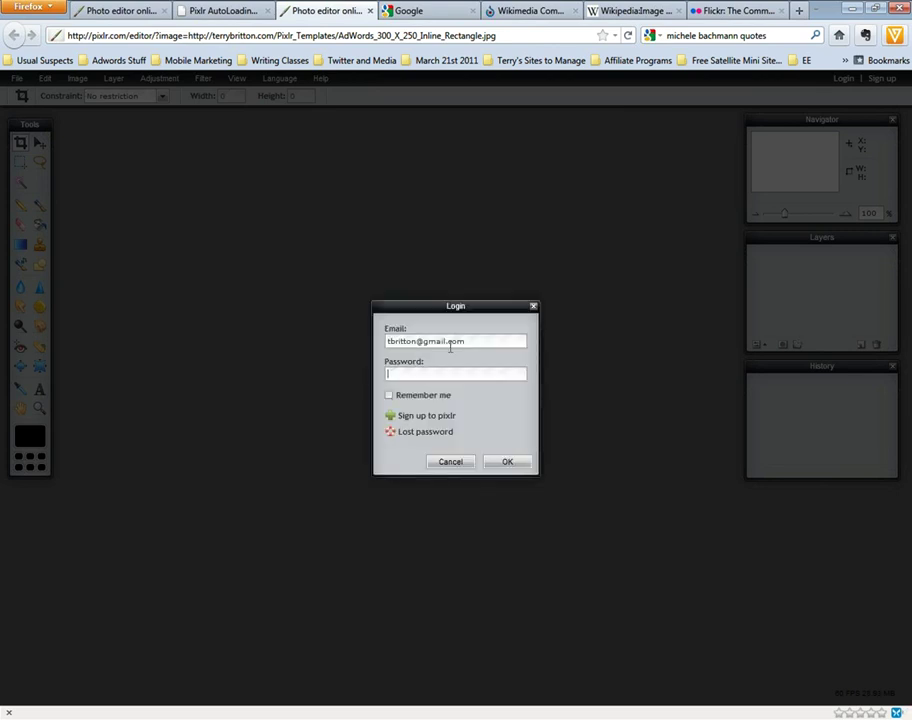
pyautogui.click(503, 464)
pyautogui.click(524, 421)
pyautogui.click(462, 466)
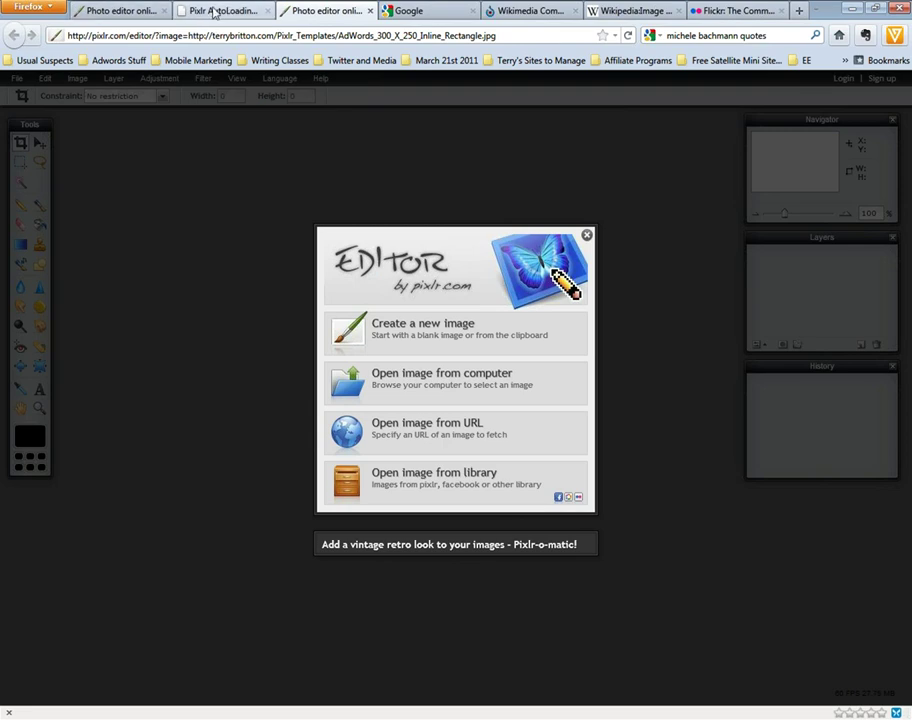
# - Close this editor page and load the Leaderboard (728 x 90) template from the ad templates page
pyautogui.click(370, 11)
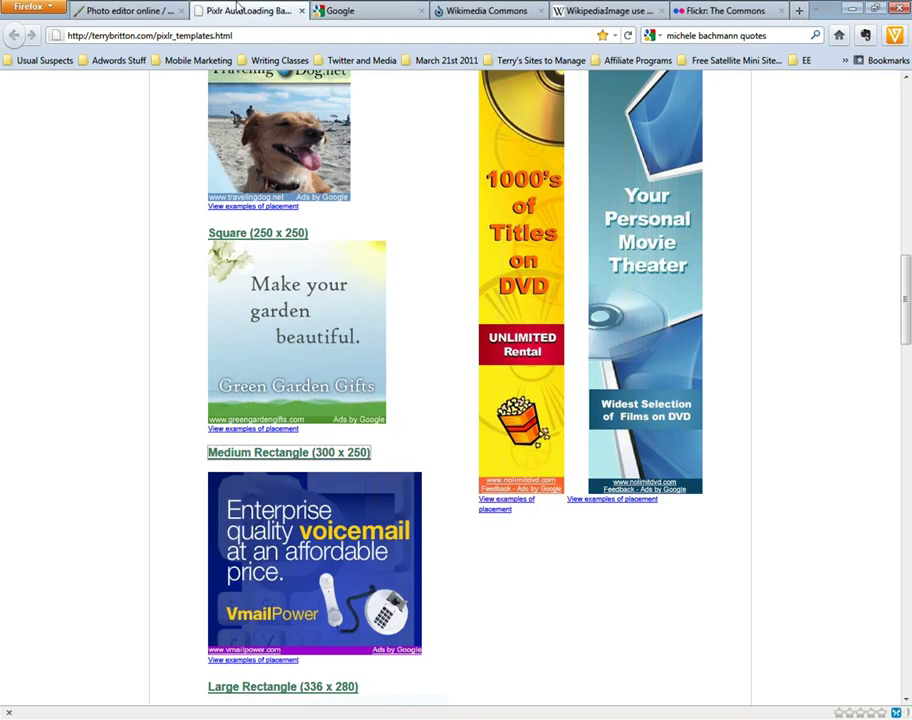
pyautogui.scroll(-3, 418, 484)
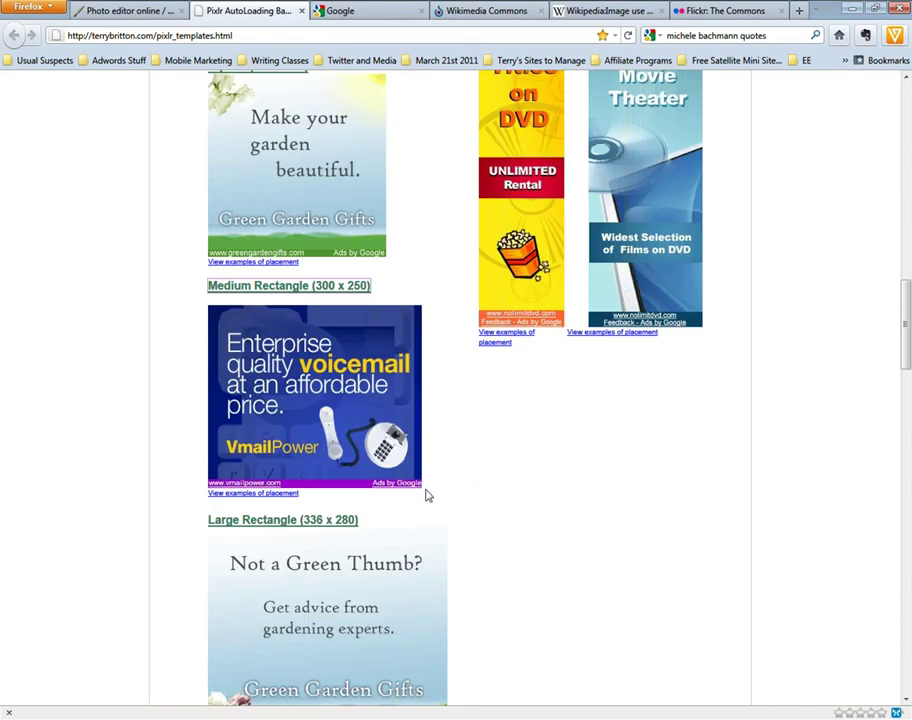
pyautogui.scroll(9, 452, 432)
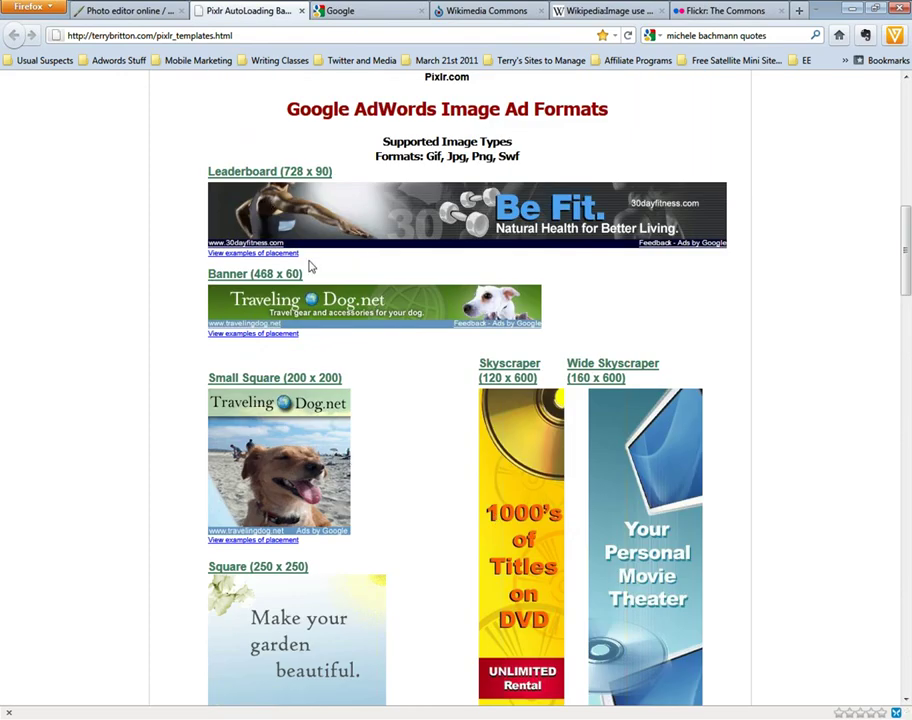
pyautogui.click(263, 171)
pyautogui.click(262, 174)
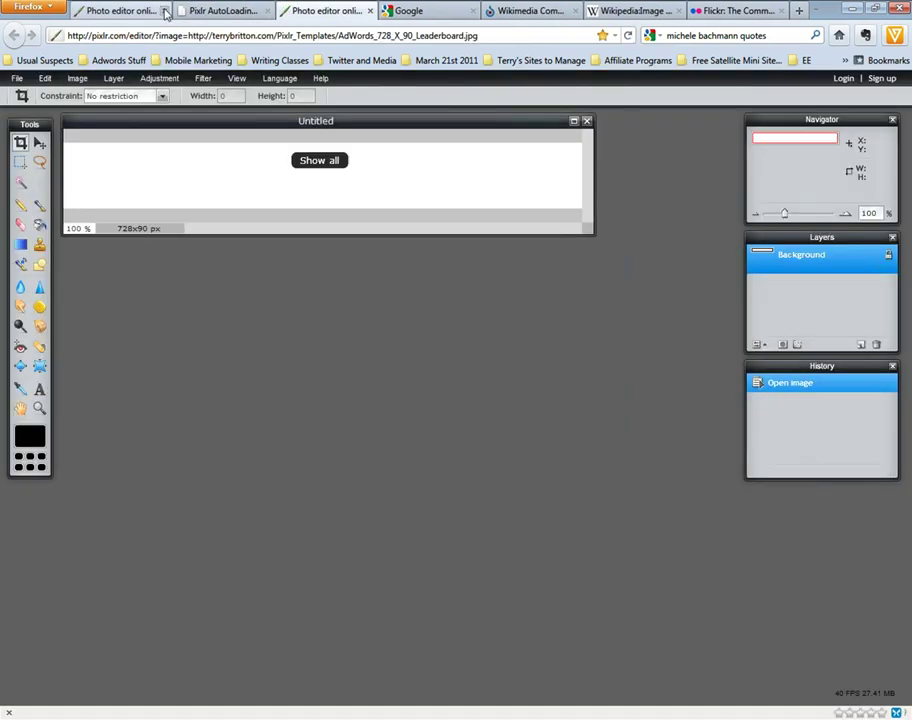
# - Close the other Pixlr editor page and move the blank leaderboard's image window toward the middle of the workspace
pyautogui.click(166, 12)
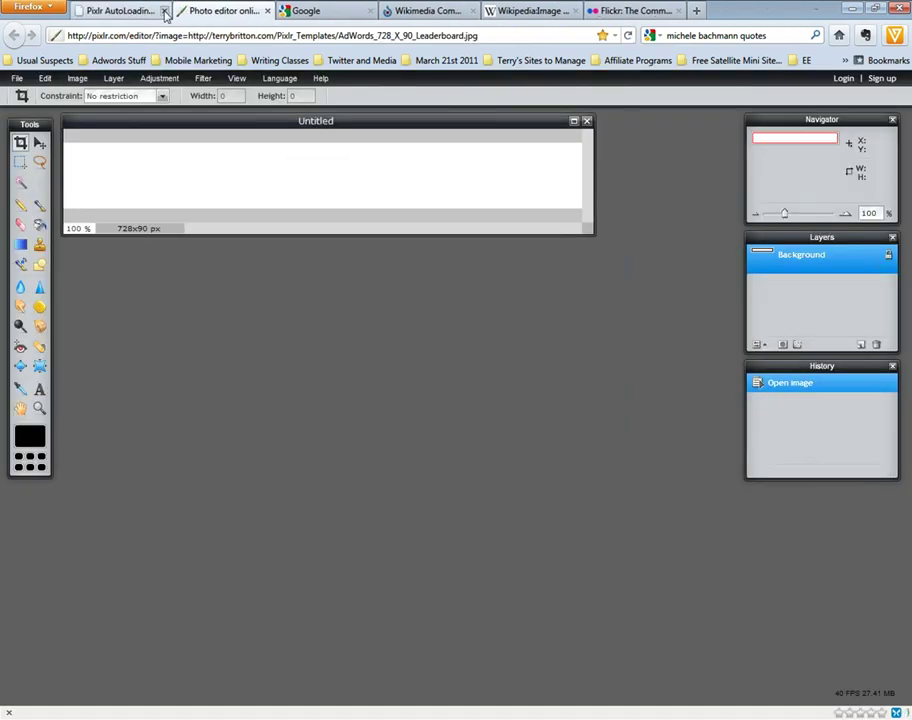
pyautogui.moveTo(346, 126); pyautogui.dragTo(419, 232)
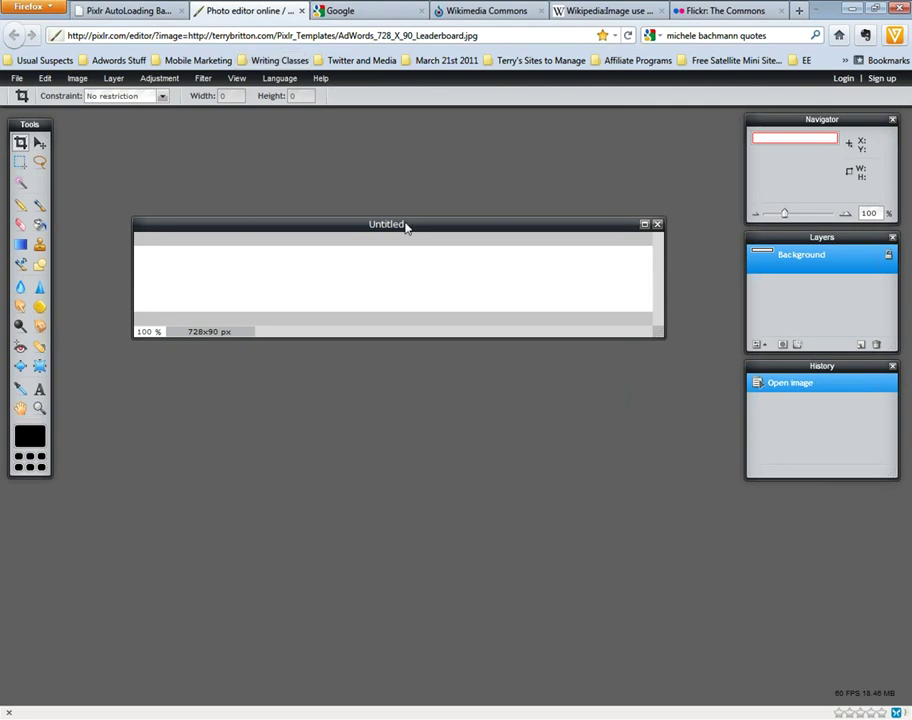
# - Return to the ad templates page and reload pixlr_templates.html from its address
pyautogui.click(150, 17)
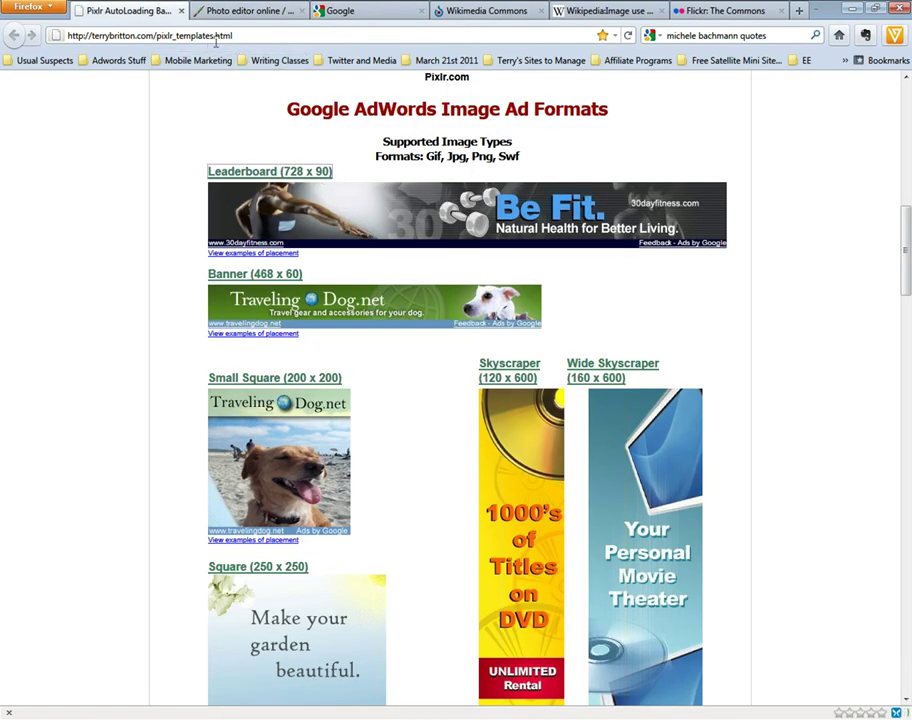
pyautogui.moveTo(243, 35); pyautogui.dragTo(45, 33)
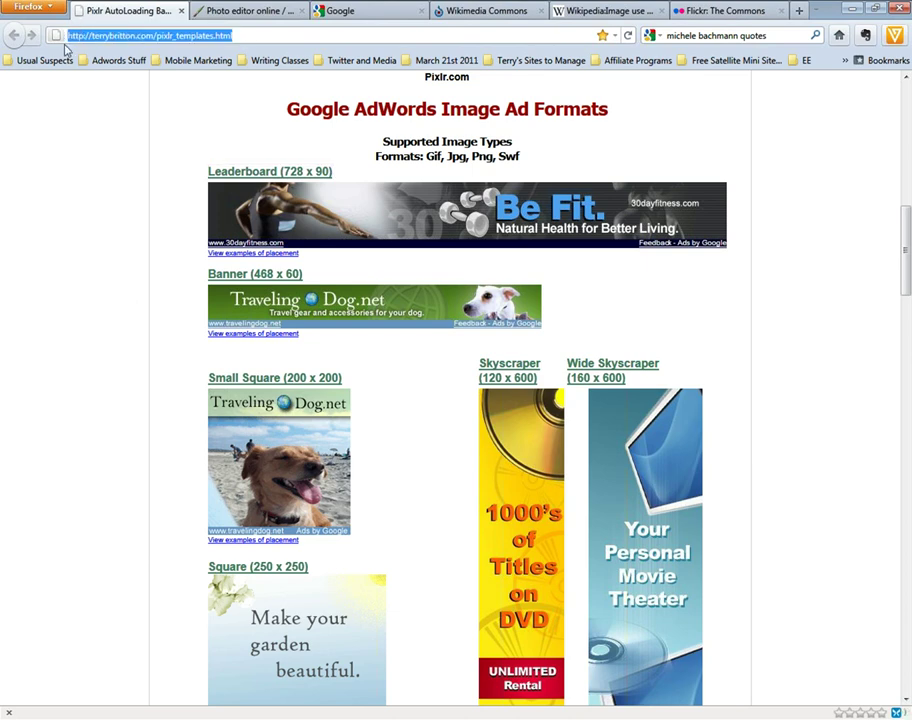
pyautogui.press('Return')
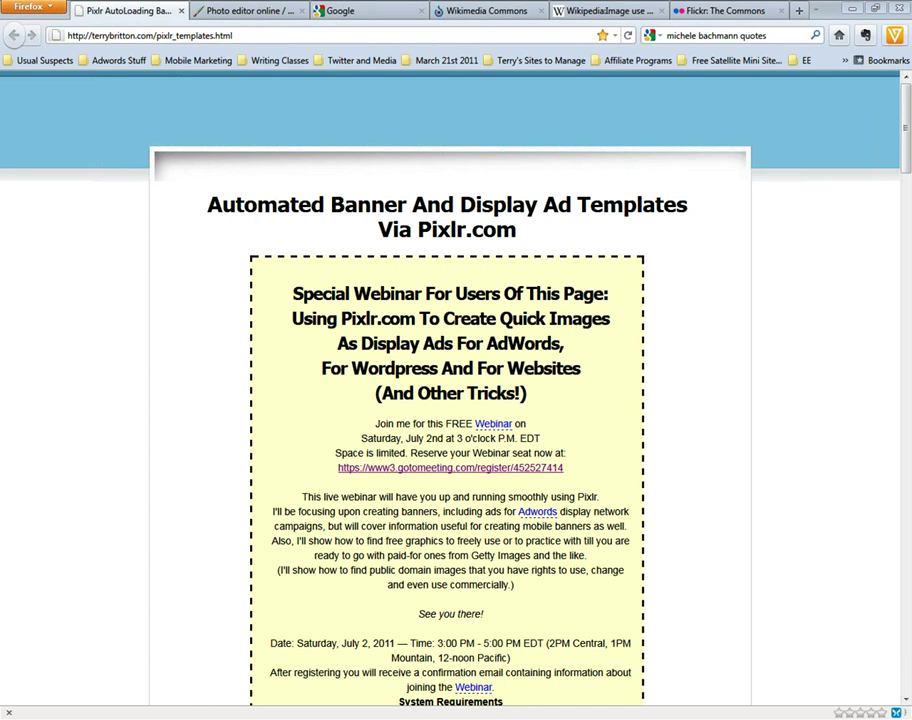
pyautogui.click(237, 35)
# - Examine the Google AdWords Image Ad Formats section, including the leaderboard, banner, square and skyscraper template links
pyautogui.scroll(-10, 700, 505)
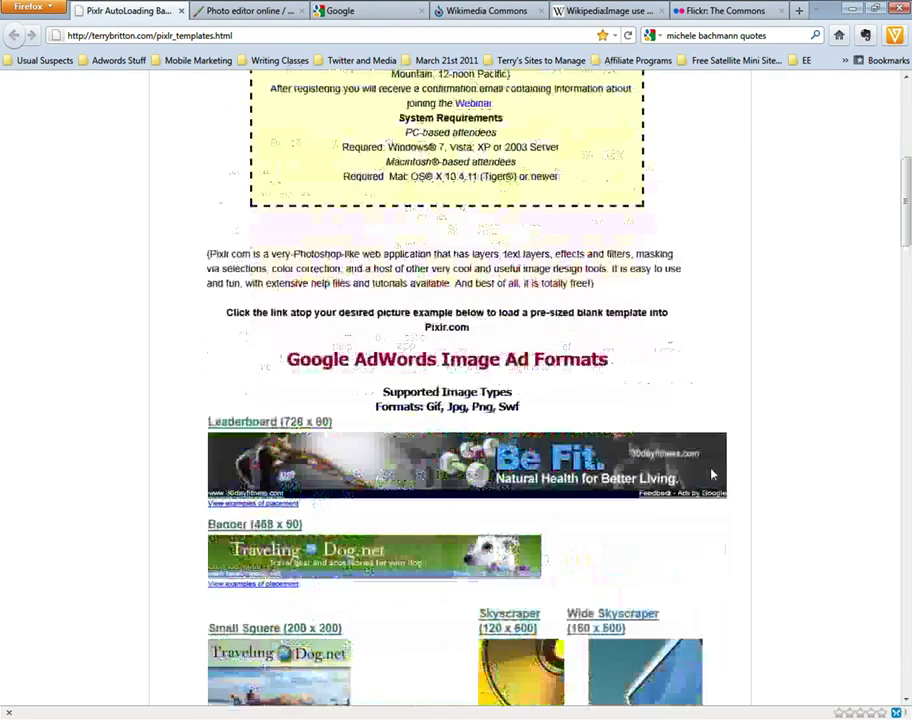
pyautogui.scroll(-3, 713, 475)
pyautogui.moveTo(287, 192); pyautogui.dragTo(619, 206)
pyautogui.click(650, 207)
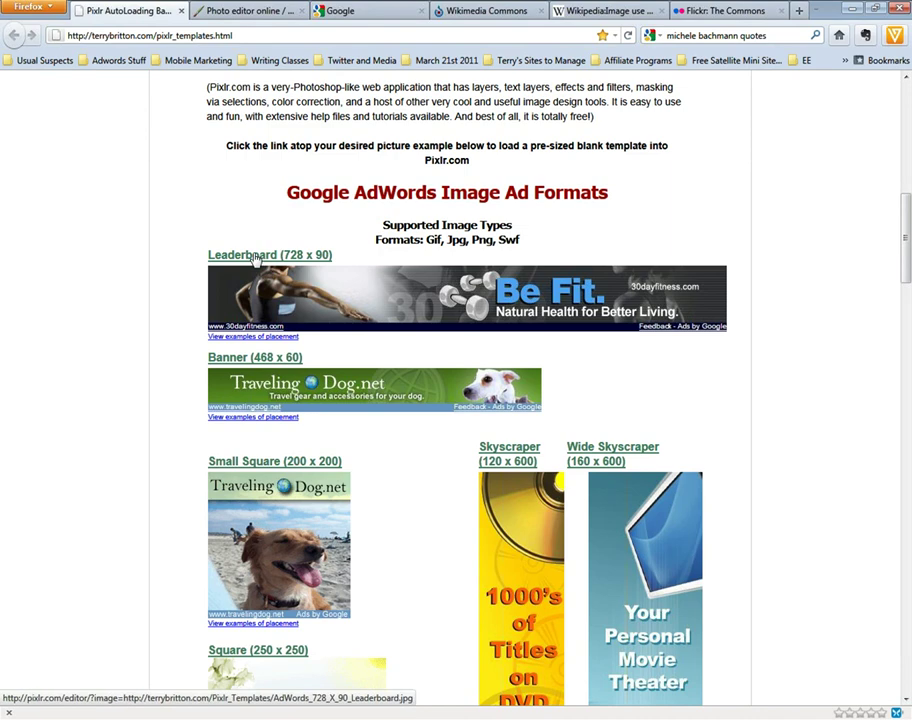
pyautogui.scroll(-2, 260, 336)
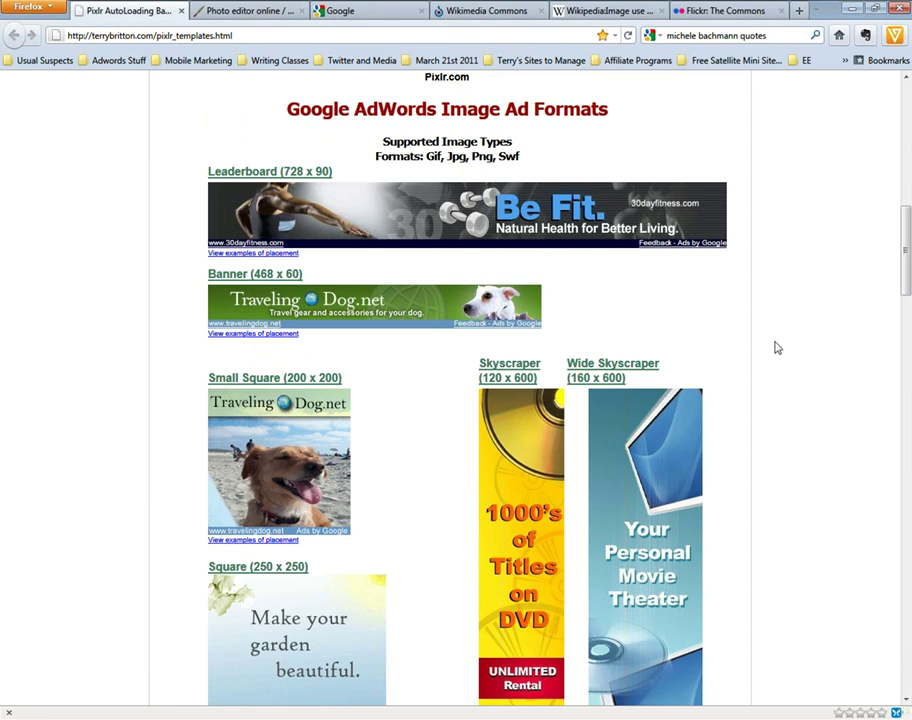
pyautogui.scroll(-4, 778, 348)
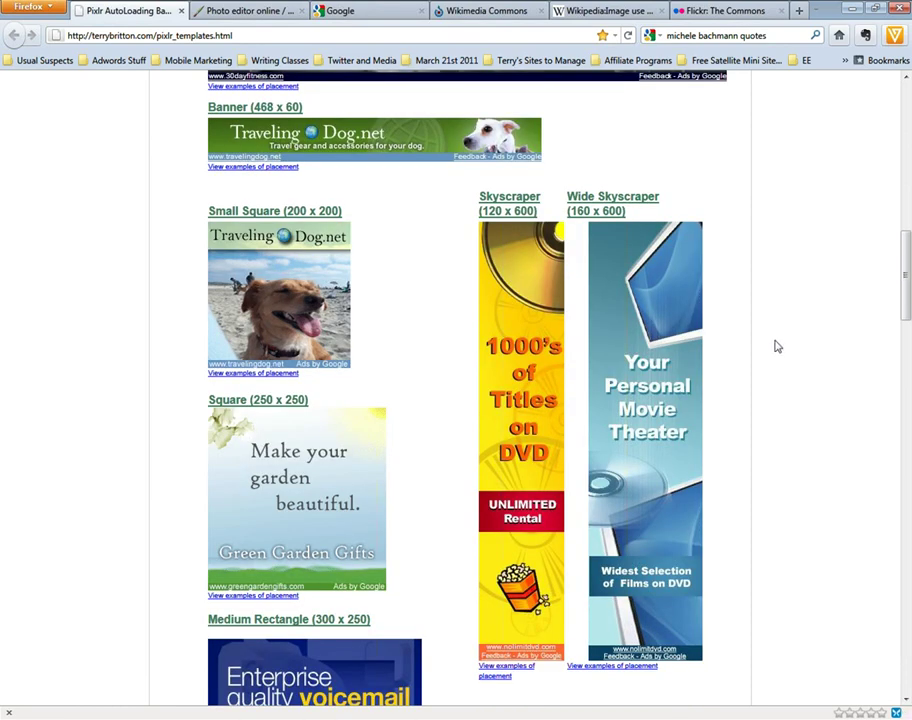
pyautogui.scroll(2, 778, 346)
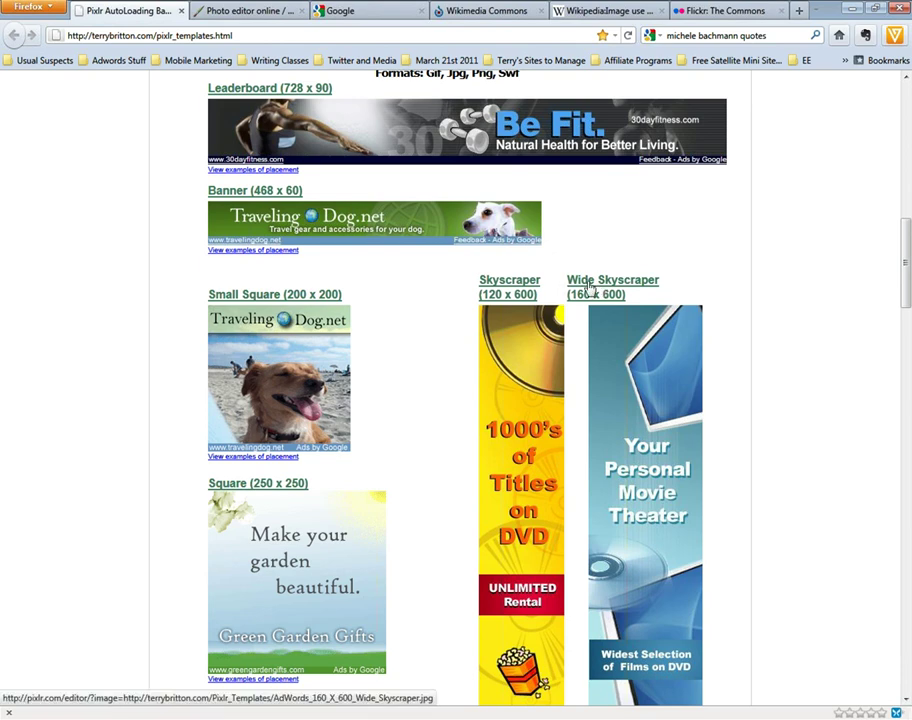
pyautogui.scroll(-4, 797, 366)
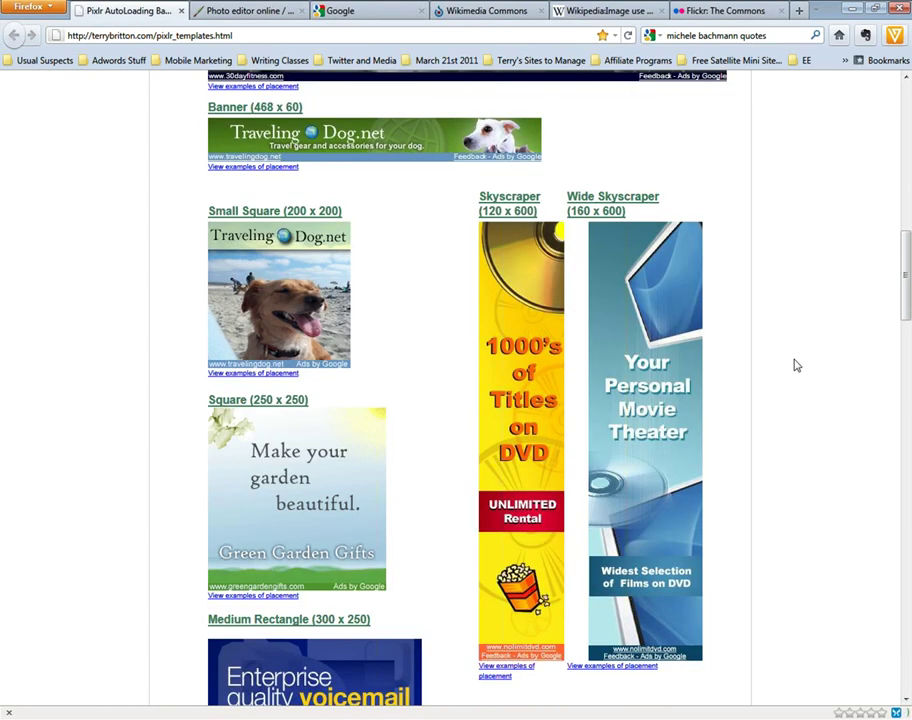
# - Examine the large rectangle template and the Mobile Image Ads formats for iPhones and other devices with full HTML browsers
pyautogui.scroll(-14, 797, 366)
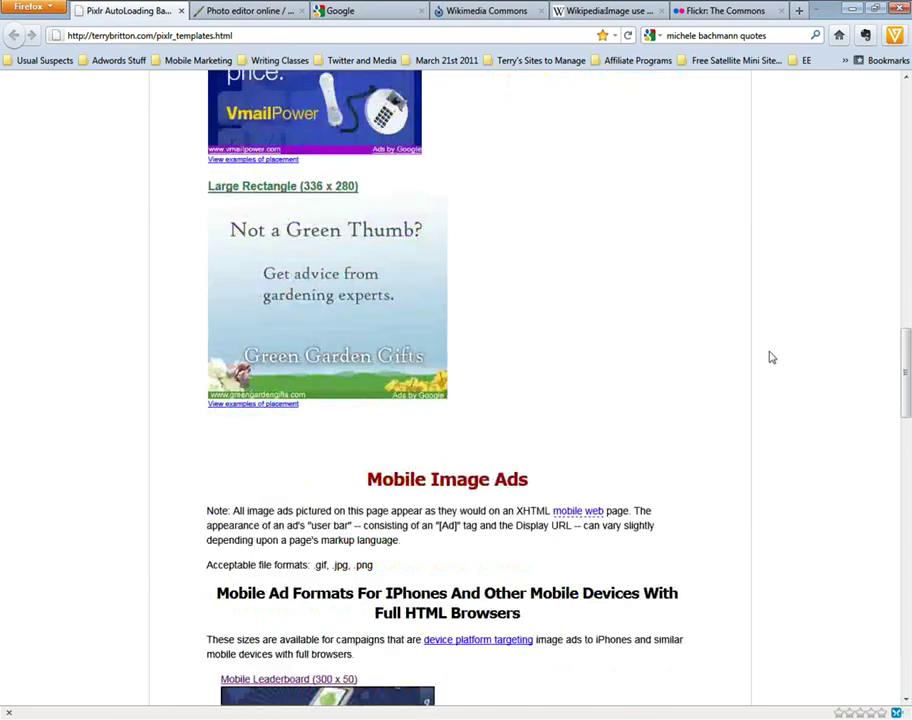
pyautogui.scroll(-8, 757, 354)
pyautogui.moveTo(366, 145); pyautogui.dragTo(552, 153)
pyautogui.click(582, 147)
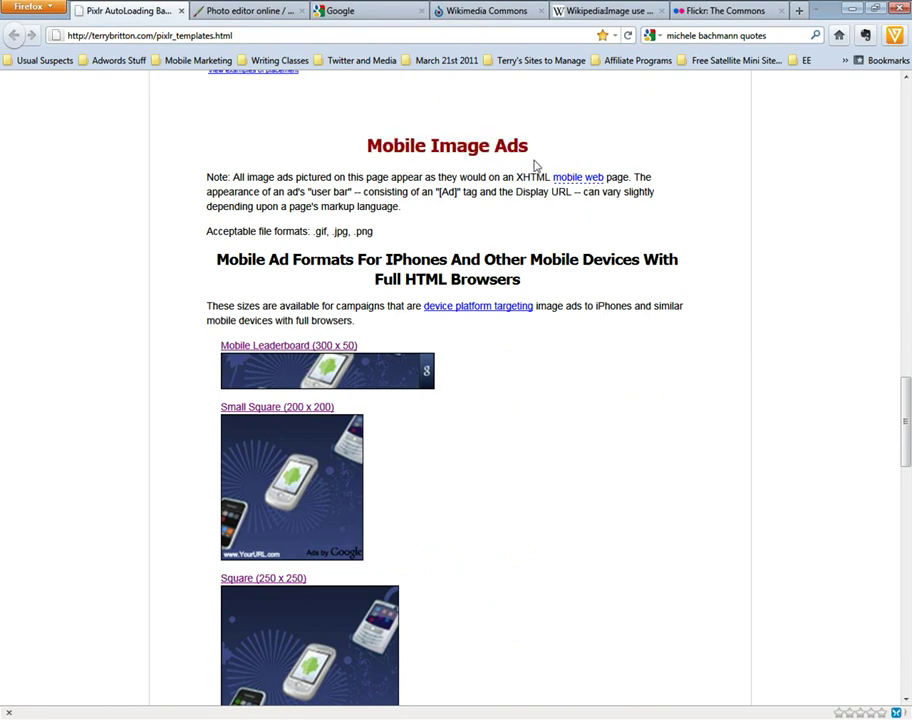
pyautogui.scroll(-6, 605, 335)
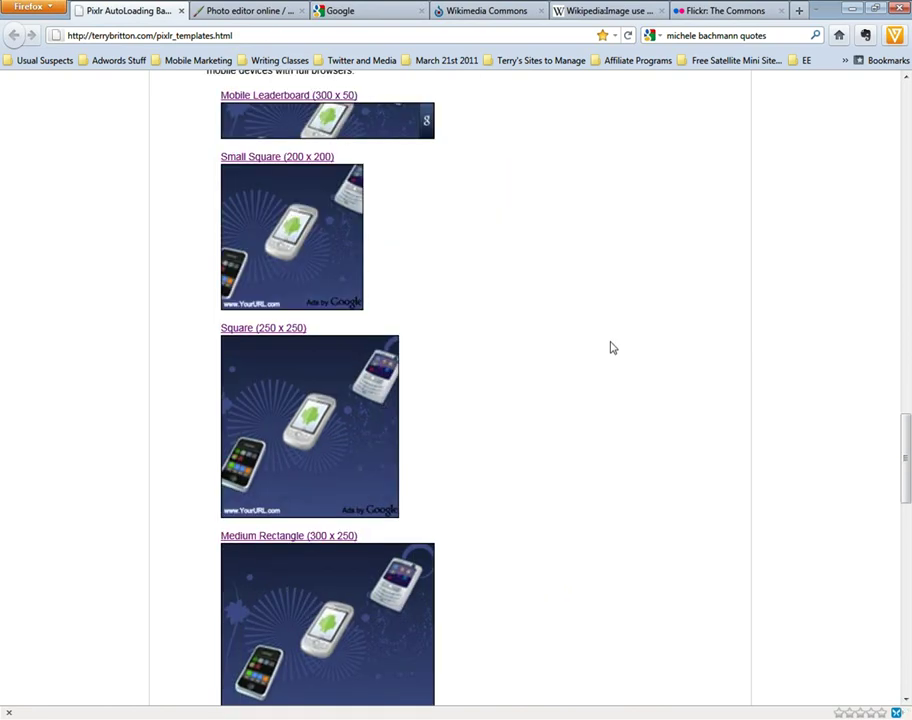
pyautogui.scroll(2, 580, 360)
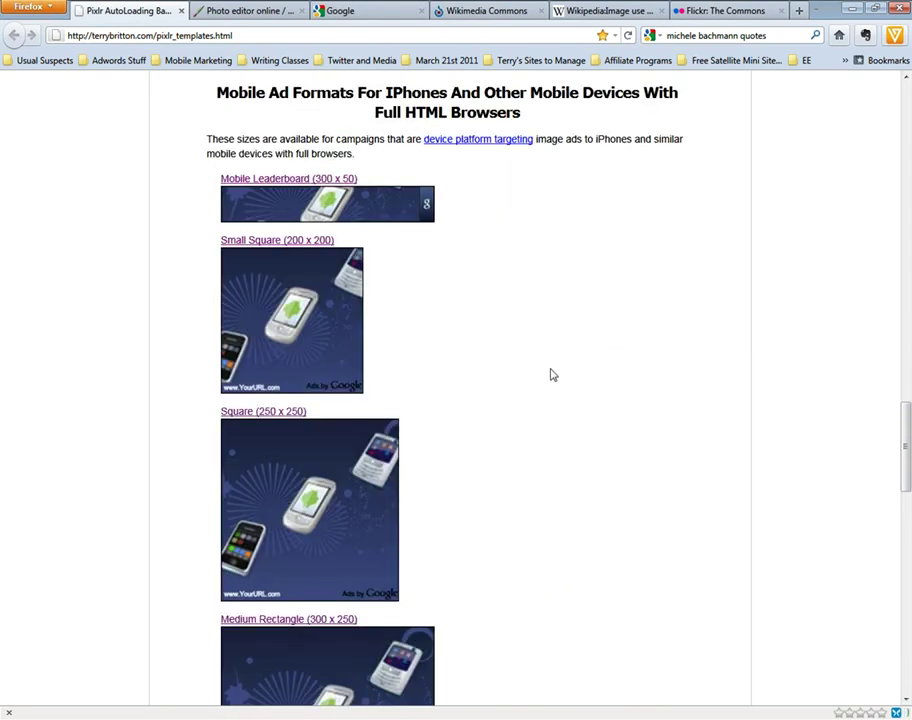
pyautogui.scroll(-2, 550, 375)
pyautogui.scroll(2, 550, 375)
pyautogui.scroll(-3, 540, 300)
pyautogui.scroll(-9, 540, 319)
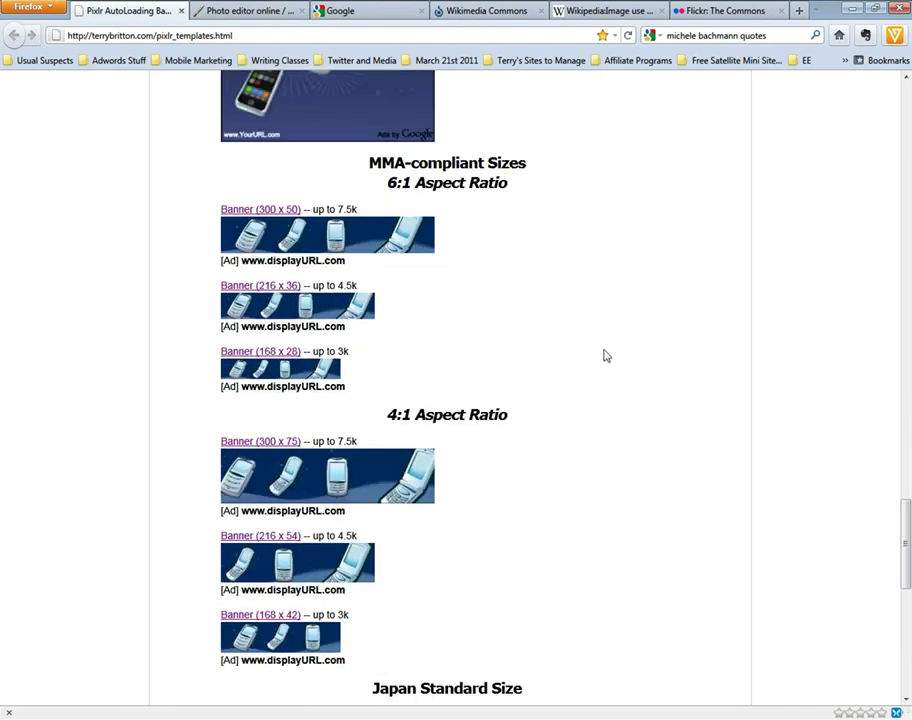
# - Examine the MMA-compliant and Japan standard sizes, the click-to-play video ad samples and the Extra Wordpress Stuff templates
pyautogui.scroll(-8, 615, 354)
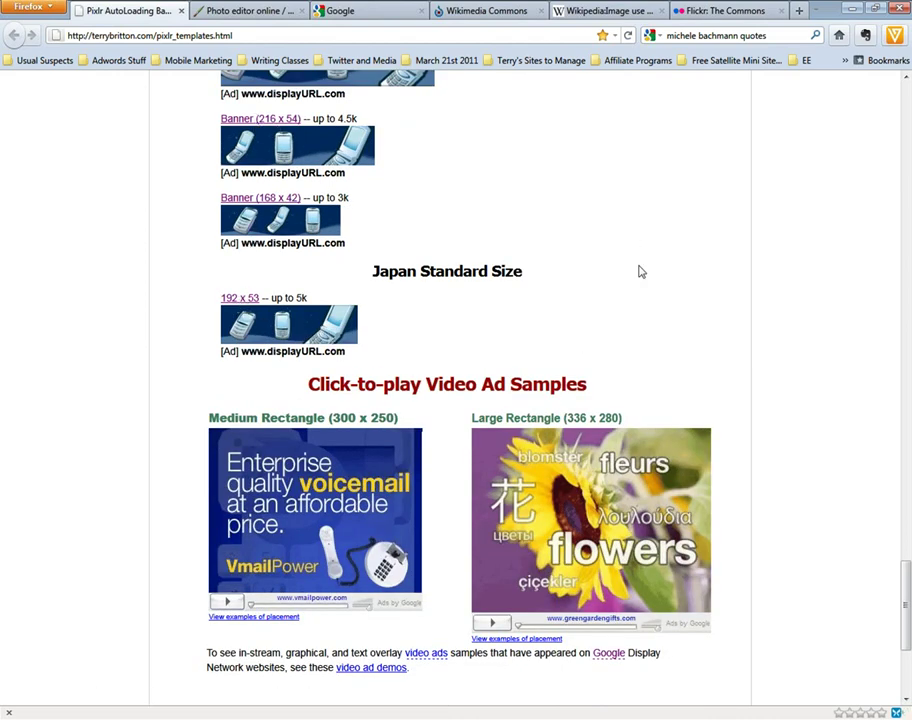
pyautogui.scroll(2, 590, 267)
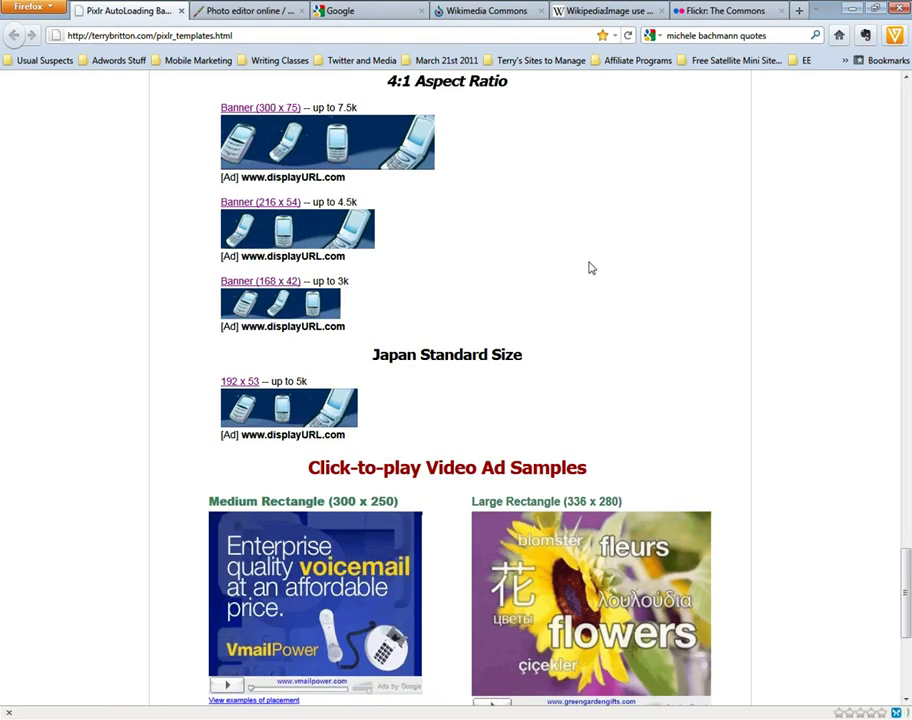
pyautogui.scroll(-3, 590, 267)
pyautogui.scroll(-4, 590, 267)
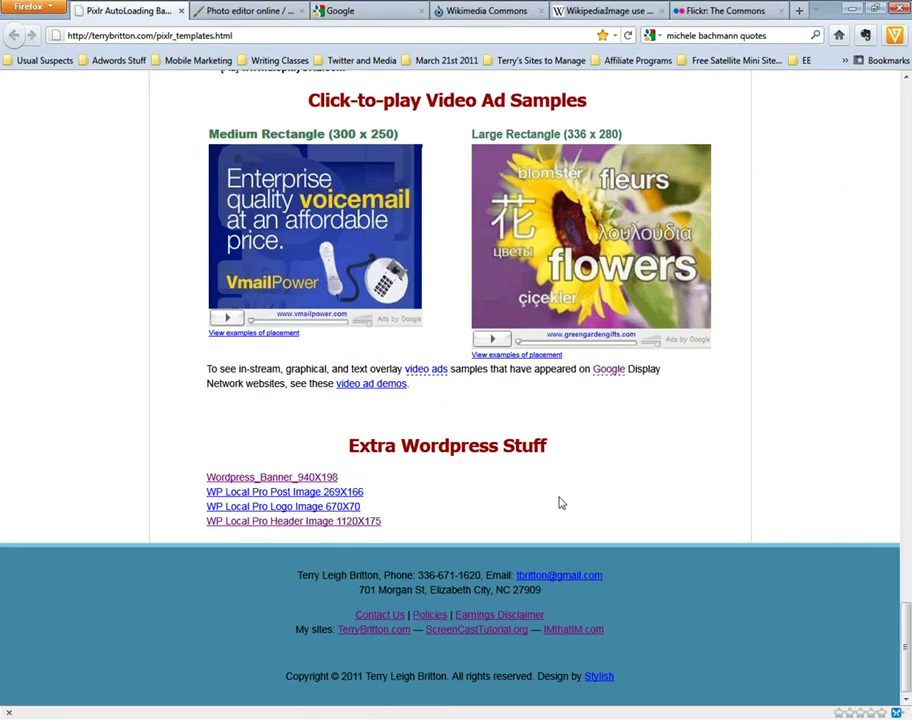
pyautogui.scroll(5, 572, 507)
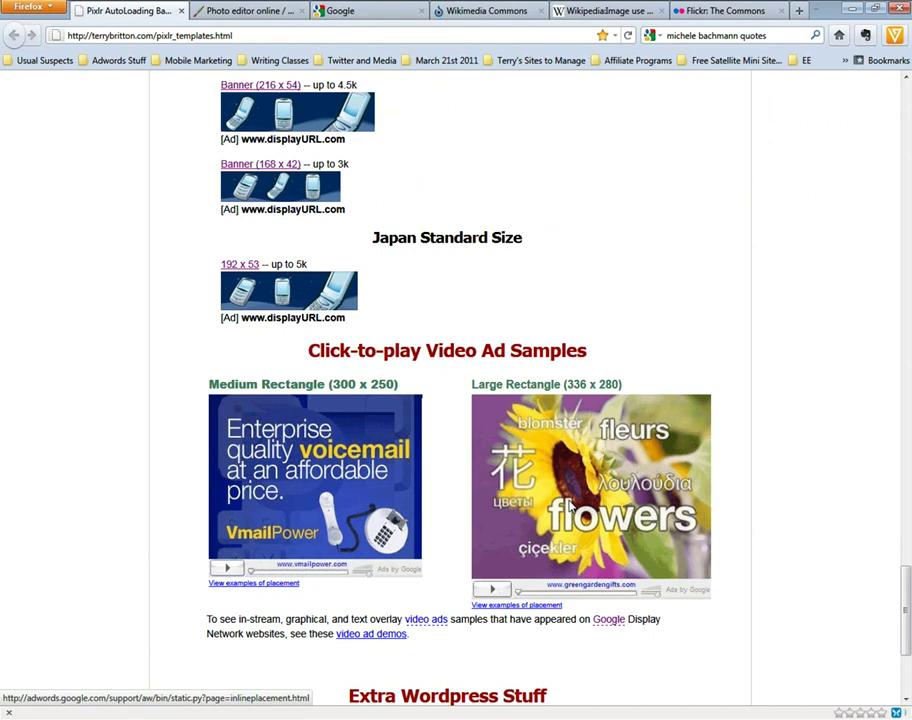
pyautogui.scroll(-5, 619, 503)
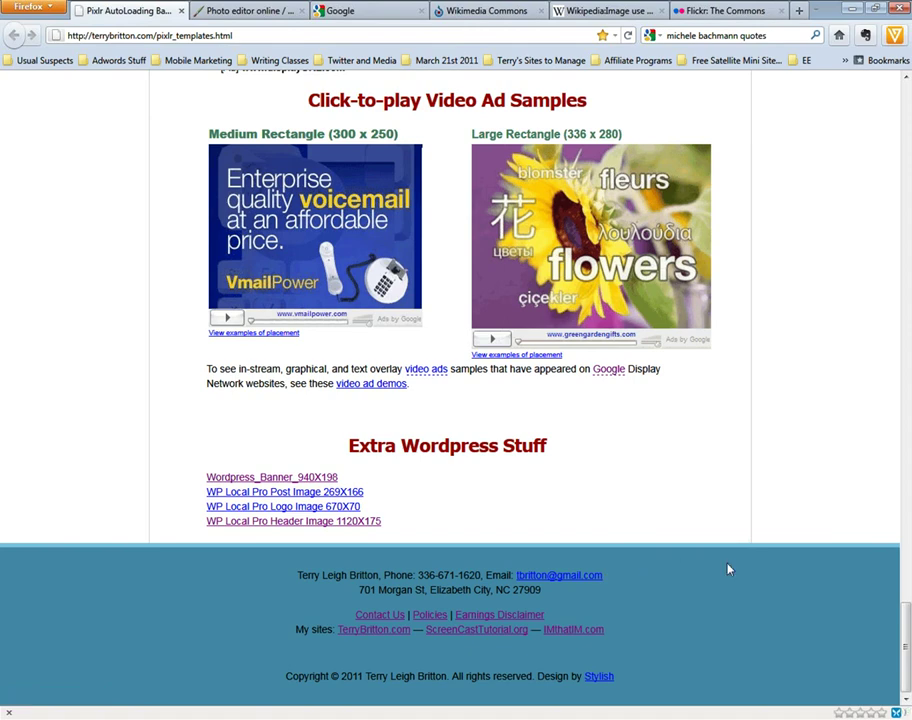
pyautogui.scroll(3, 728, 569)
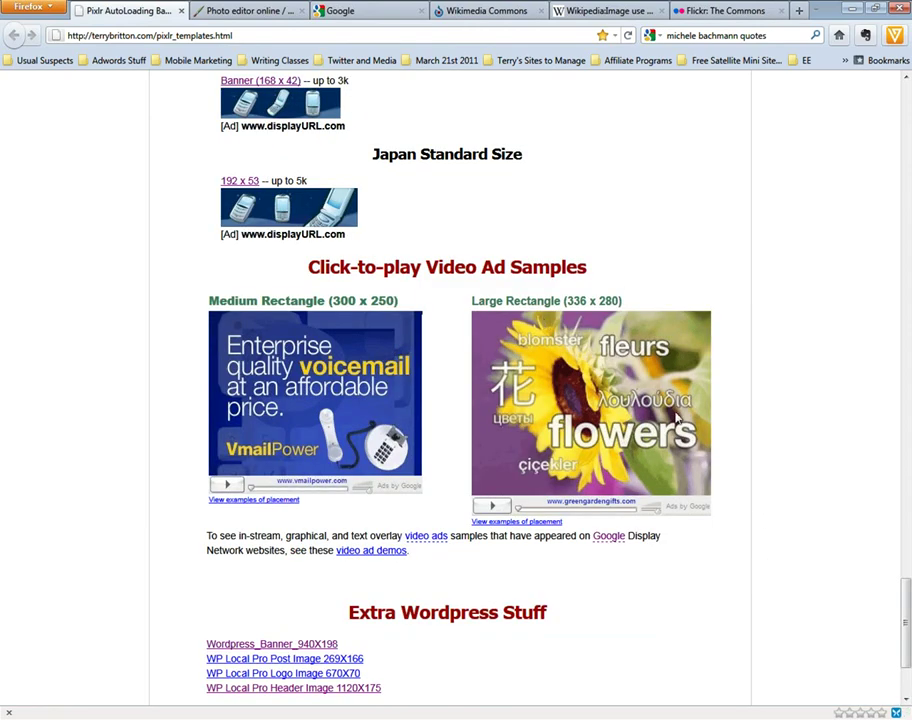
pyautogui.scroll(3, 857, 588)
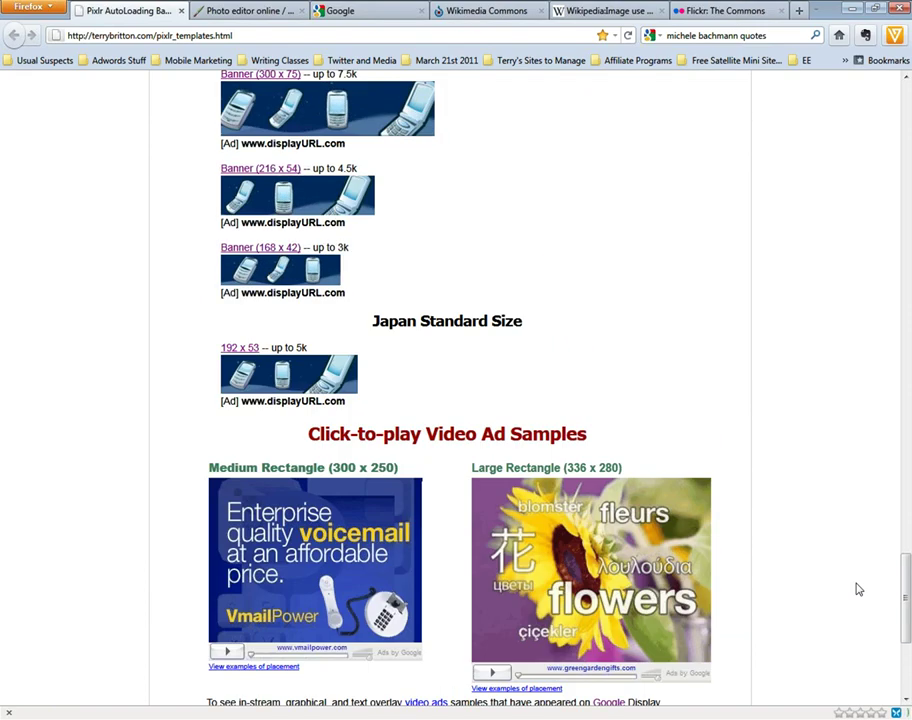
pyautogui.scroll(-5, 845, 556)
pyautogui.scroll(5, 844, 555)
pyautogui.scroll(20, 844, 555)
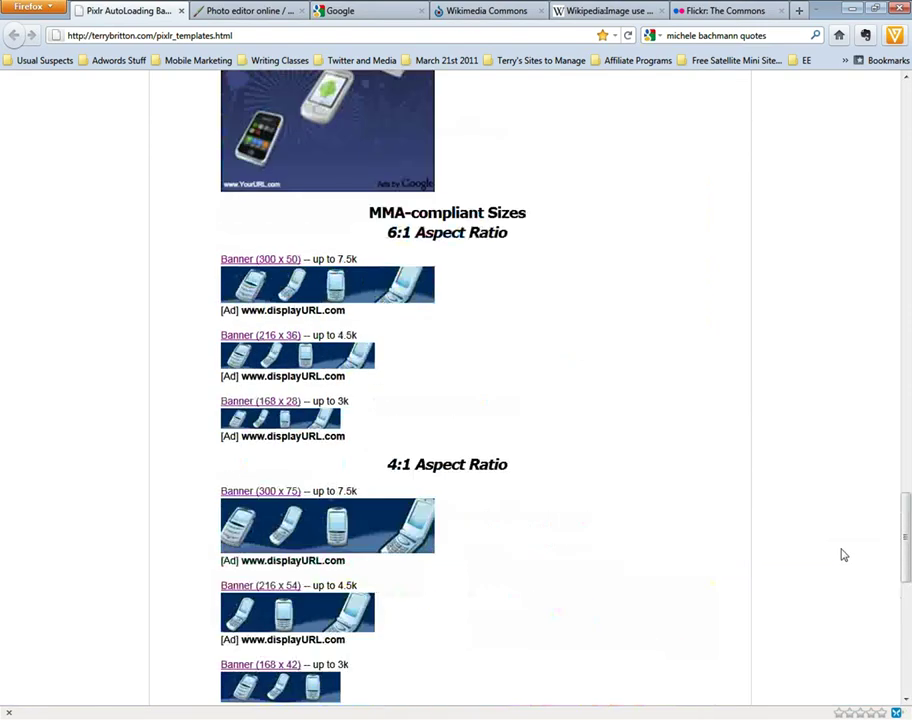
pyautogui.scroll(10, 844, 555)
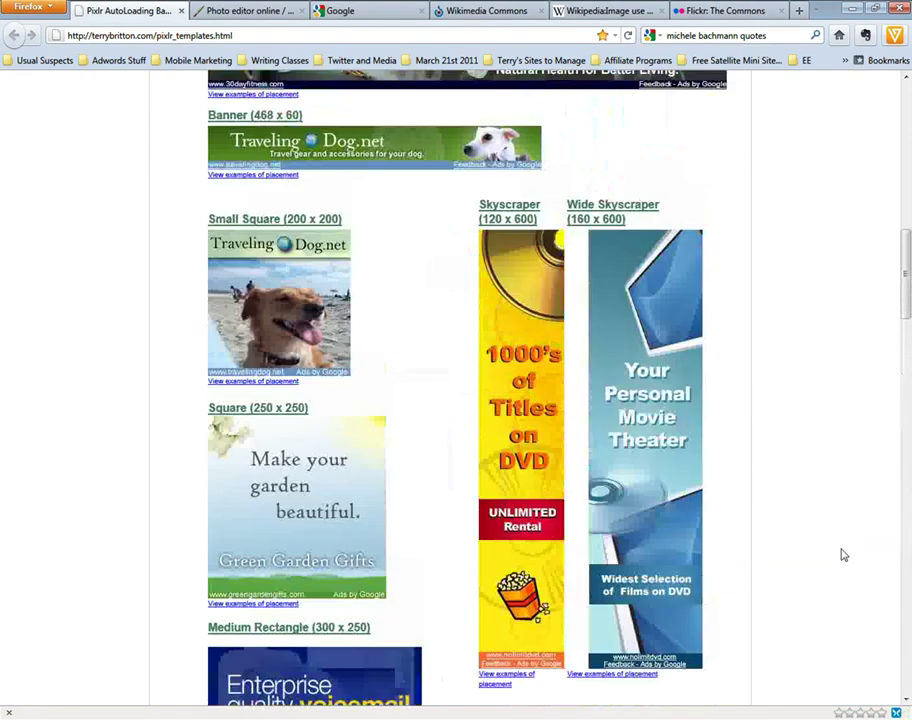
pyautogui.scroll(-6, 843, 555)
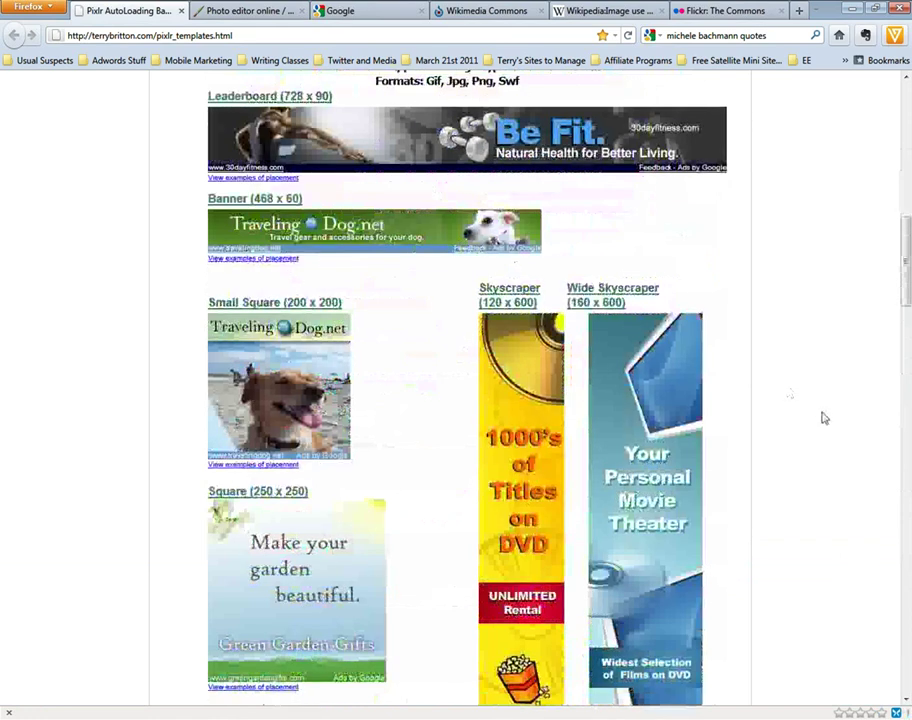
# - Switch to the Pixlr editor and shift the blank leaderboard's image window slightly toward the workspace's middle
pyautogui.click(229, 12)
pyautogui.moveTo(400, 224); pyautogui.dragTo(435, 238)
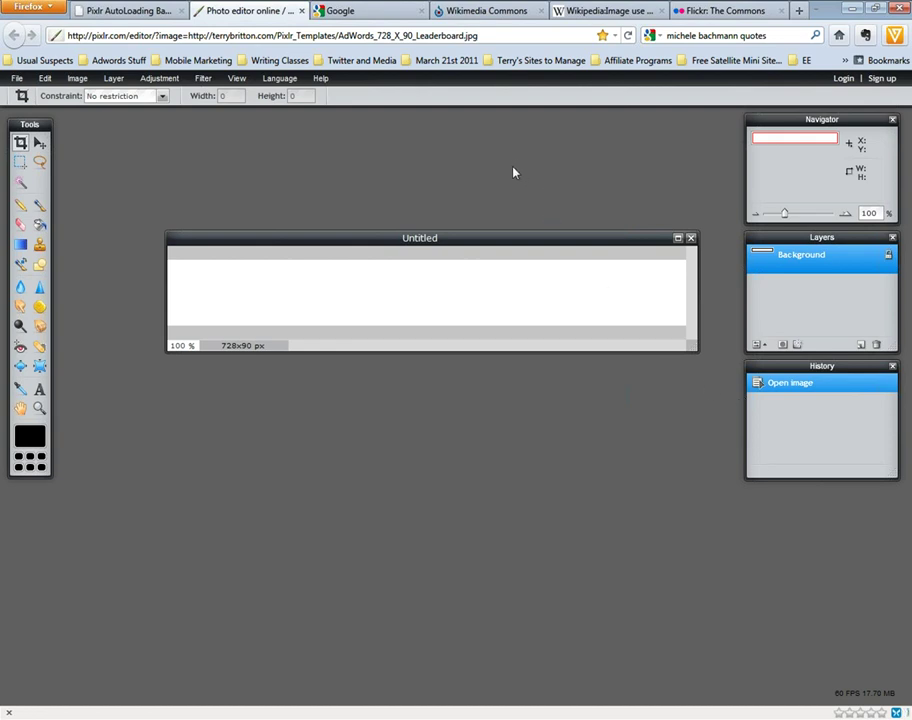
# - Search Google for "free images", open the stock.xchng free stock photography site and select its web address
pyautogui.click(350, 12)
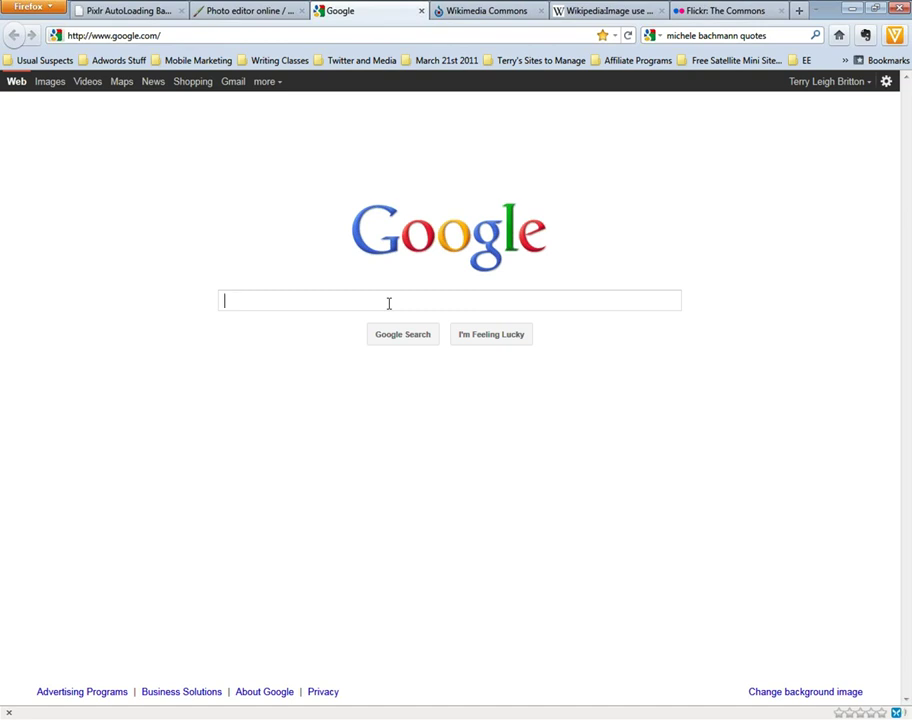
pyautogui.write('free images')
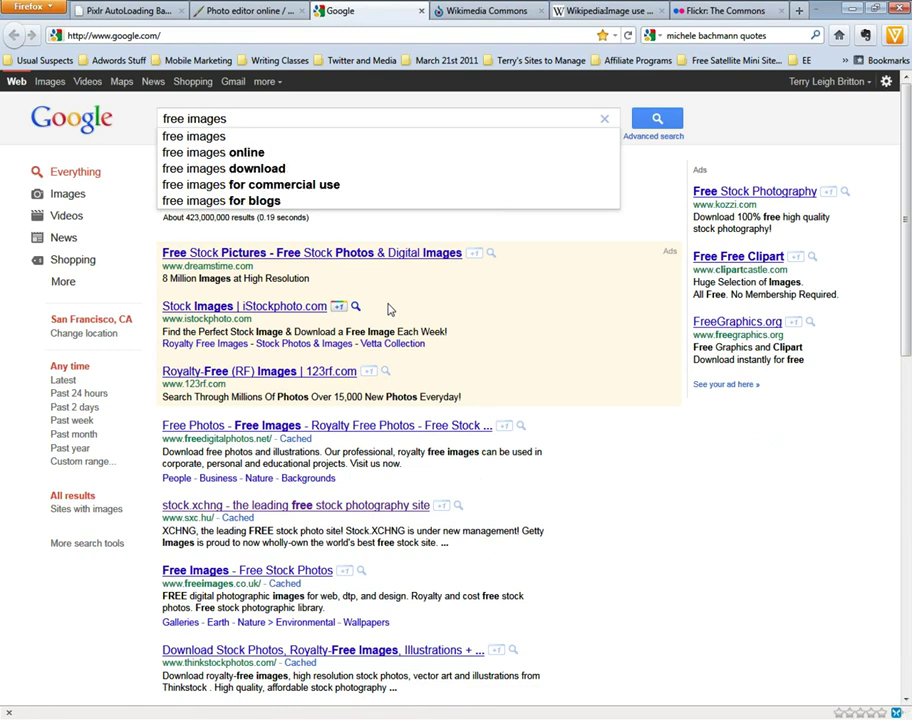
pyautogui.press('Return')
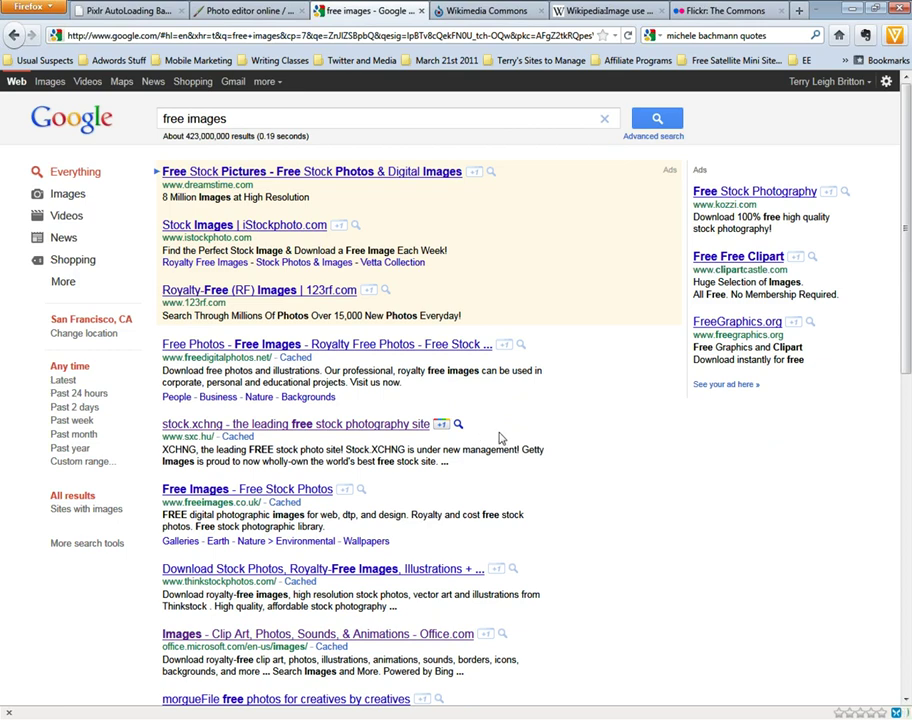
pyautogui.click(302, 431)
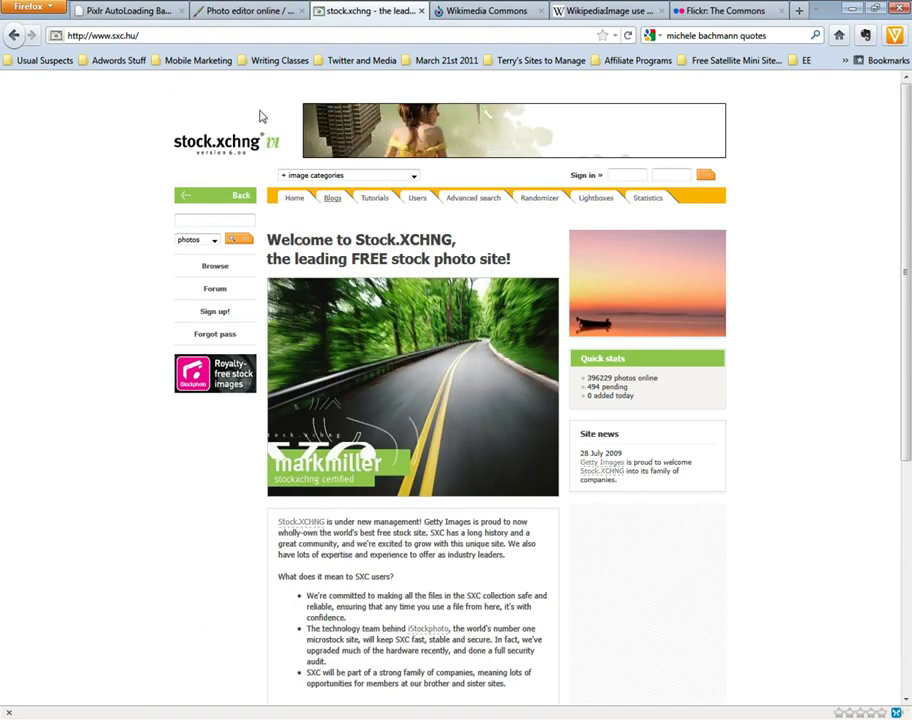
pyautogui.click(211, 38)
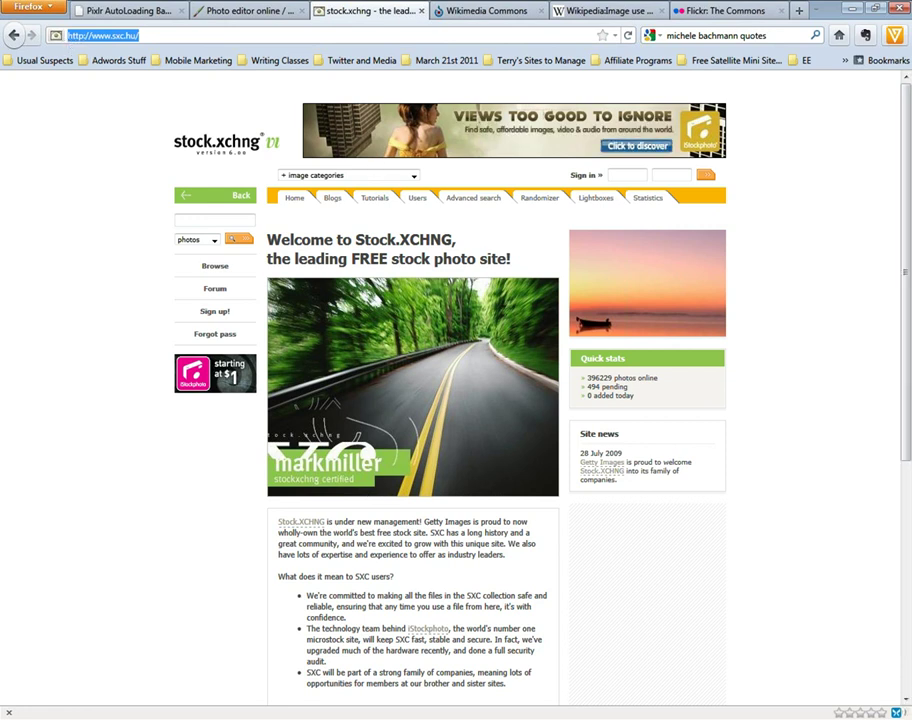
pyautogui.hotkey('alt', 'Tab')
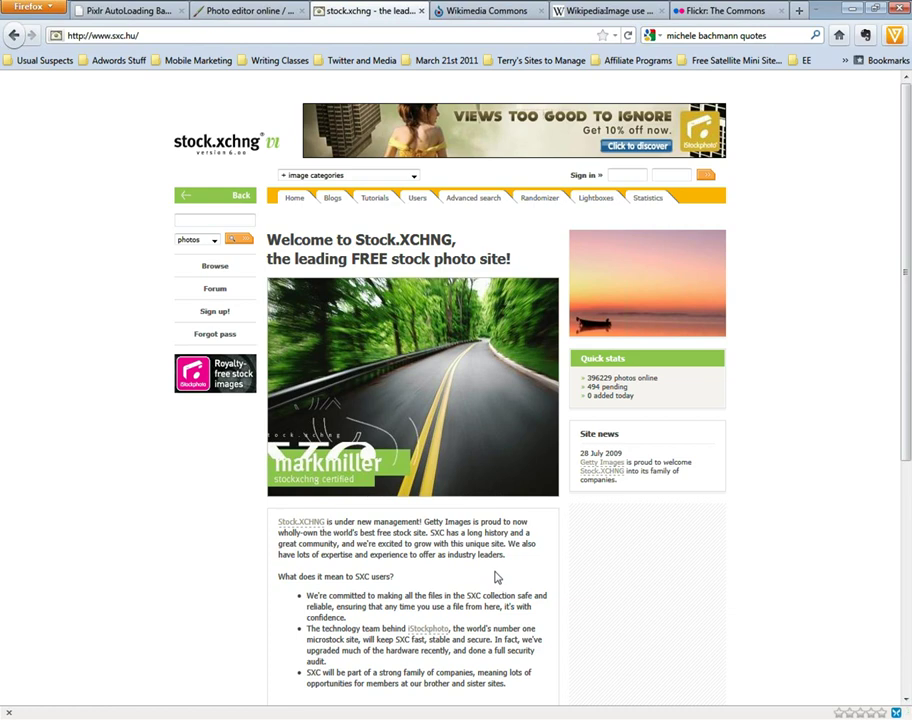
# - Examine the stock.xchng home page, including its site description and the Getty Images notice in the site news
pyautogui.scroll(-2, 496, 577)
pyautogui.scroll(-6, 496, 573)
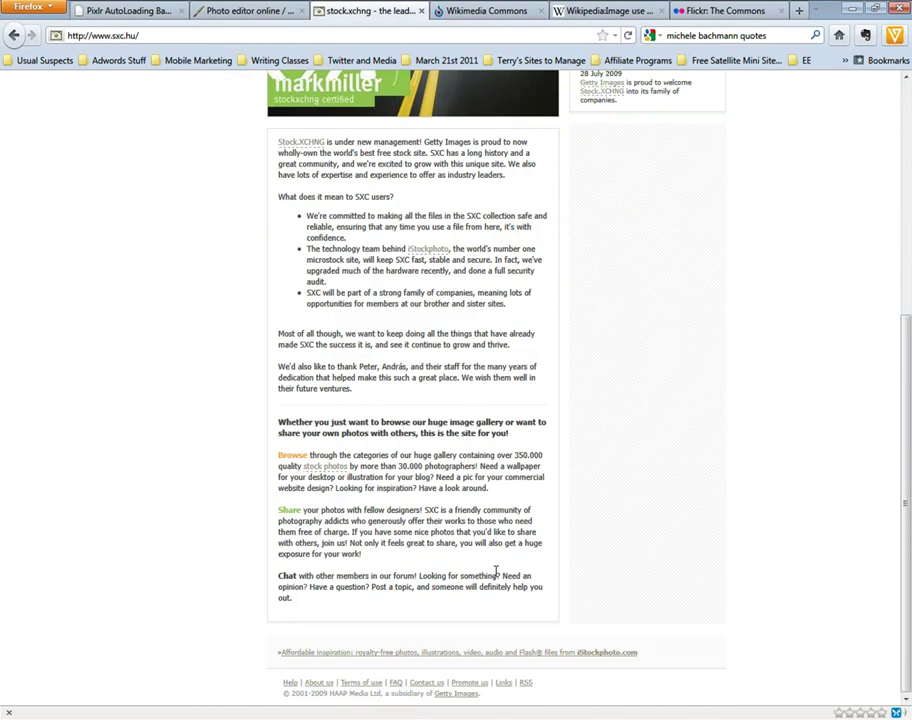
pyautogui.scroll(8, 530, 591)
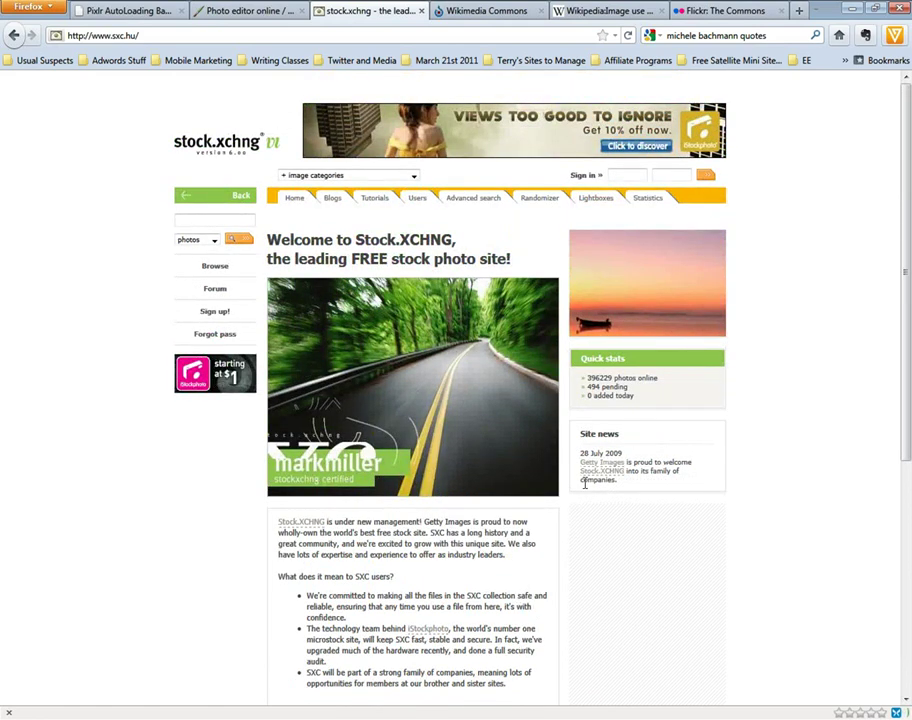
pyautogui.moveTo(578, 462); pyautogui.dragTo(612, 463)
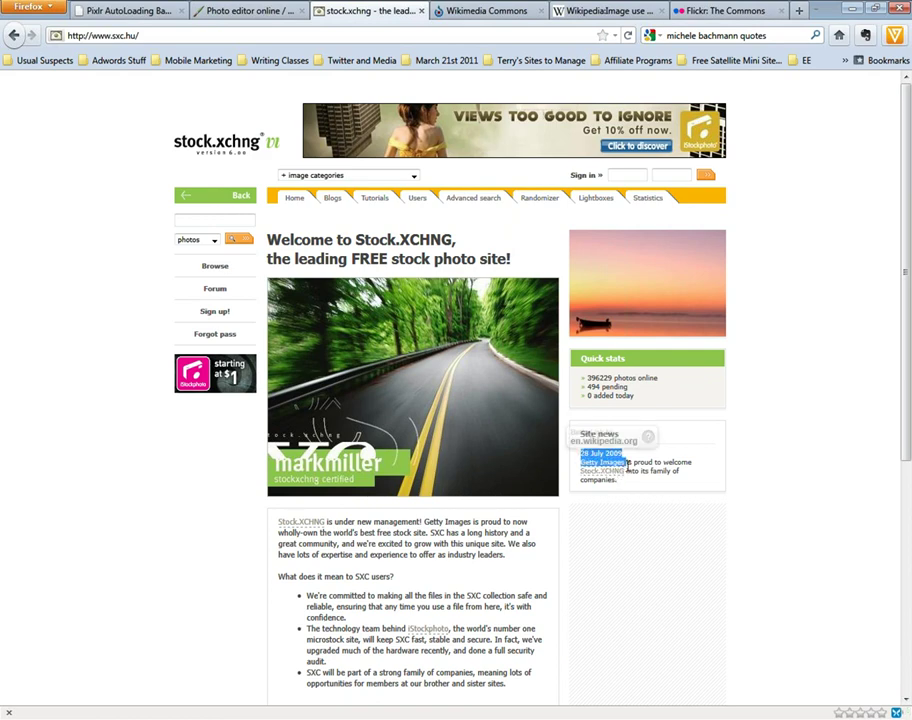
pyautogui.click(629, 462)
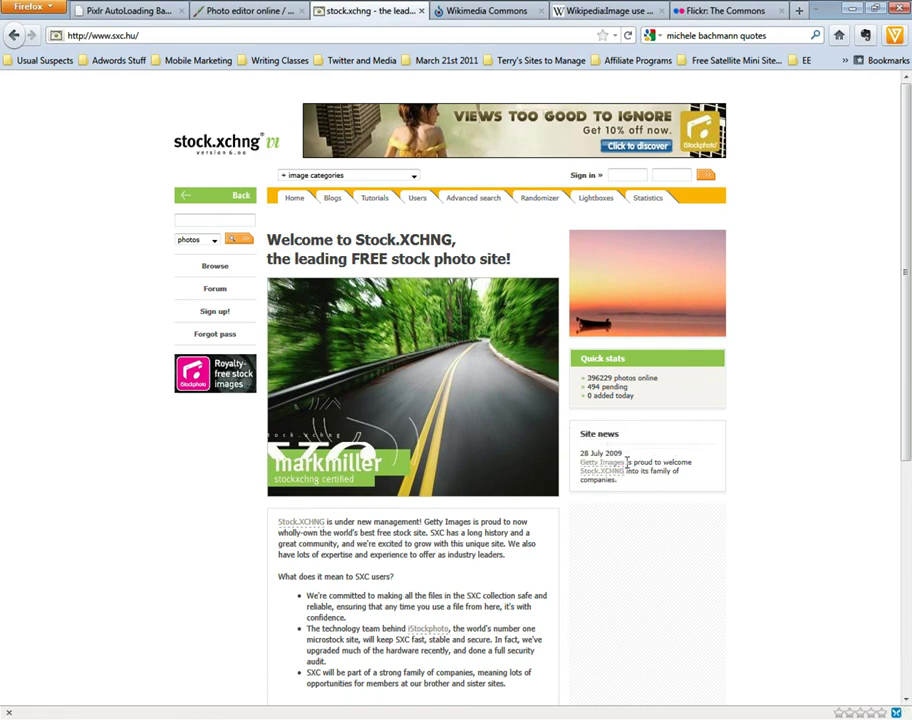
pyautogui.moveTo(629, 462); pyautogui.dragTo(566, 452)
pyautogui.click(644, 484)
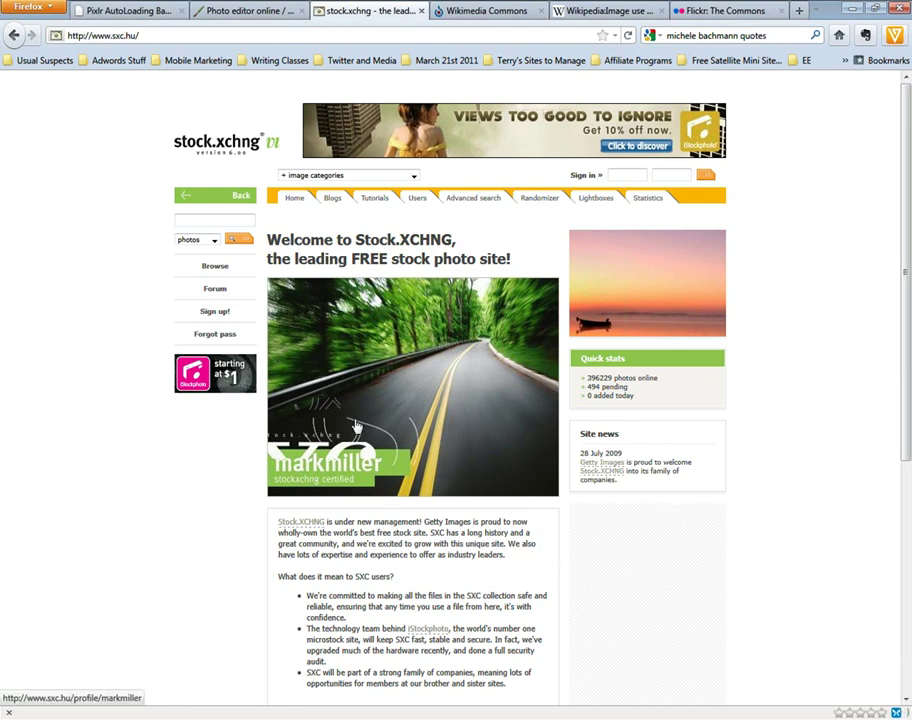
pyautogui.scroll(-3, 472, 590)
pyautogui.scroll(3, 472, 590)
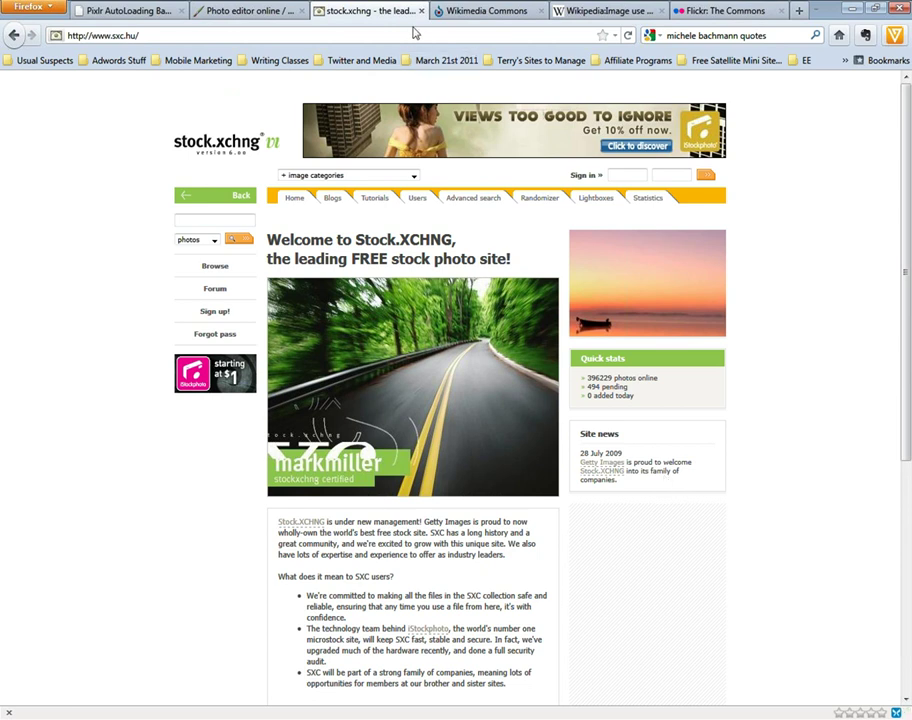
# - Load google.com in a new browser page and open the Advanced Search form
pyautogui.hotkey('ctrl', 't')
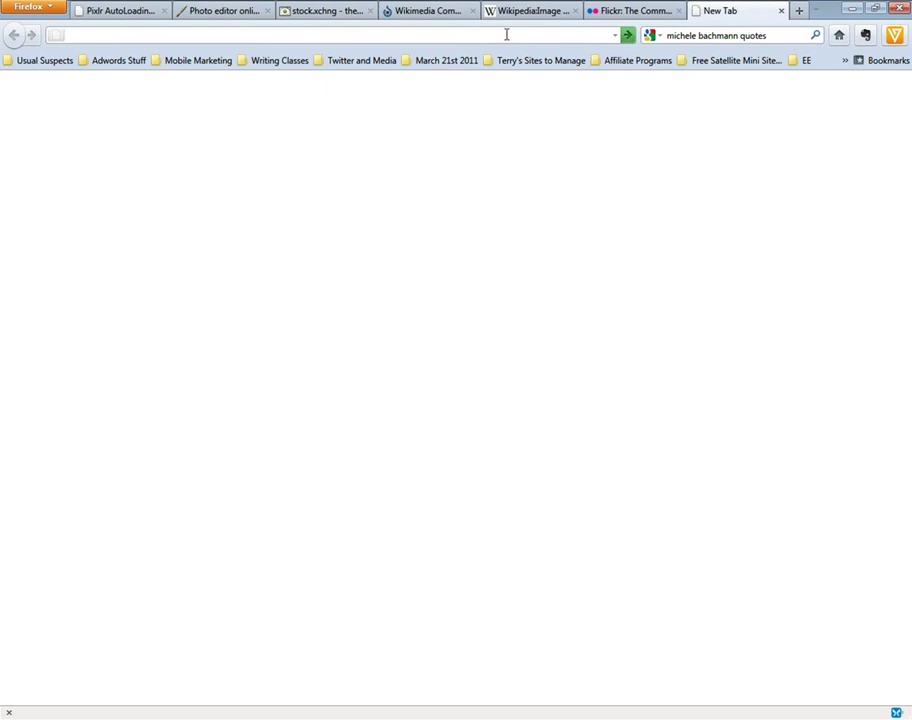
pyautogui.write('google.com')
pyautogui.press('Return')
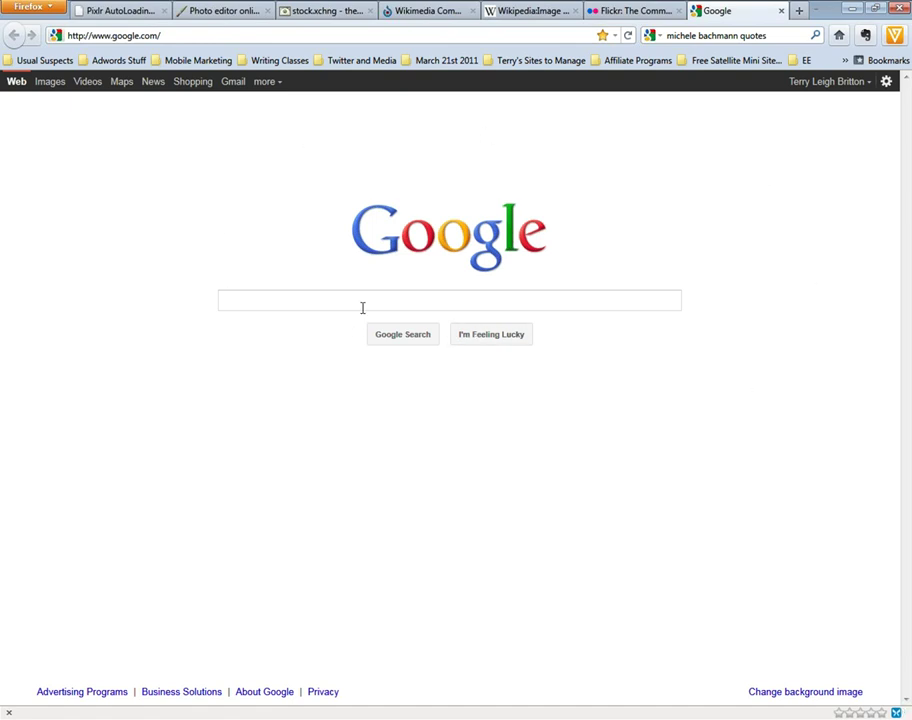
pyautogui.write('f')
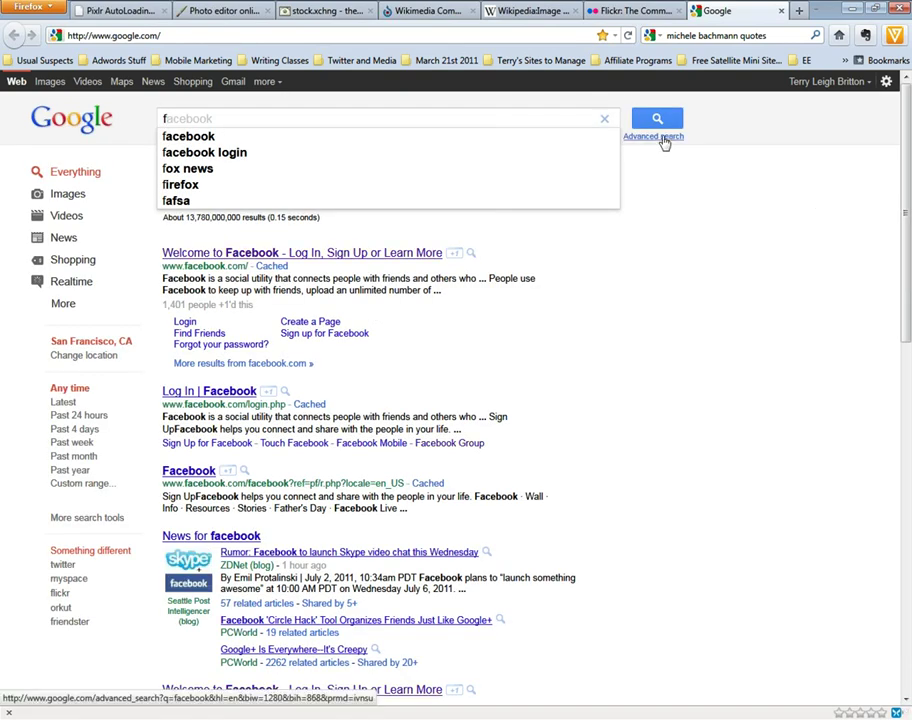
pyautogui.press('BackSpace')
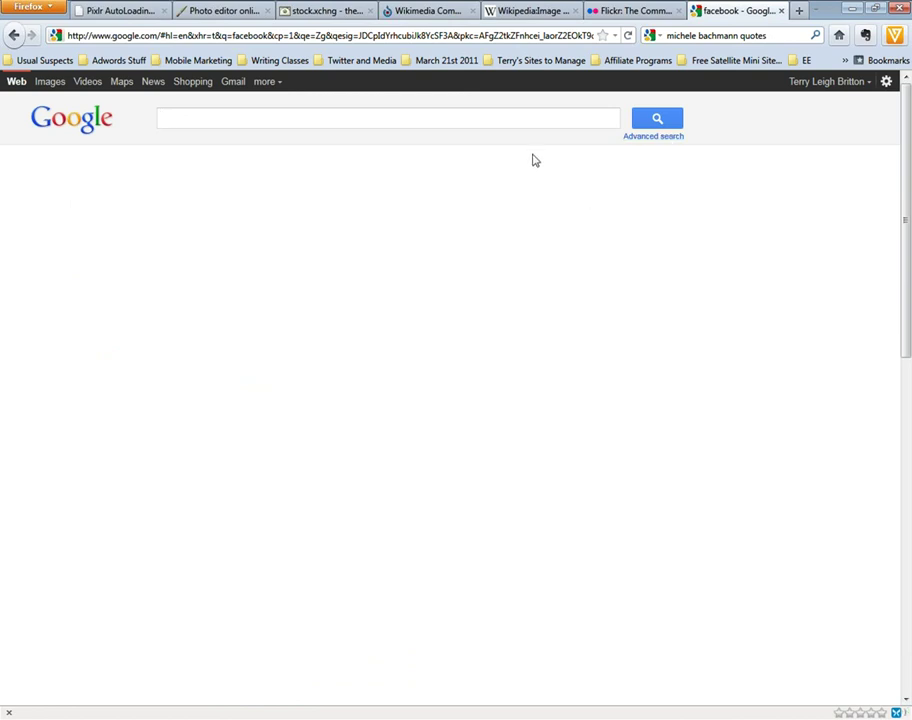
pyautogui.click(666, 144)
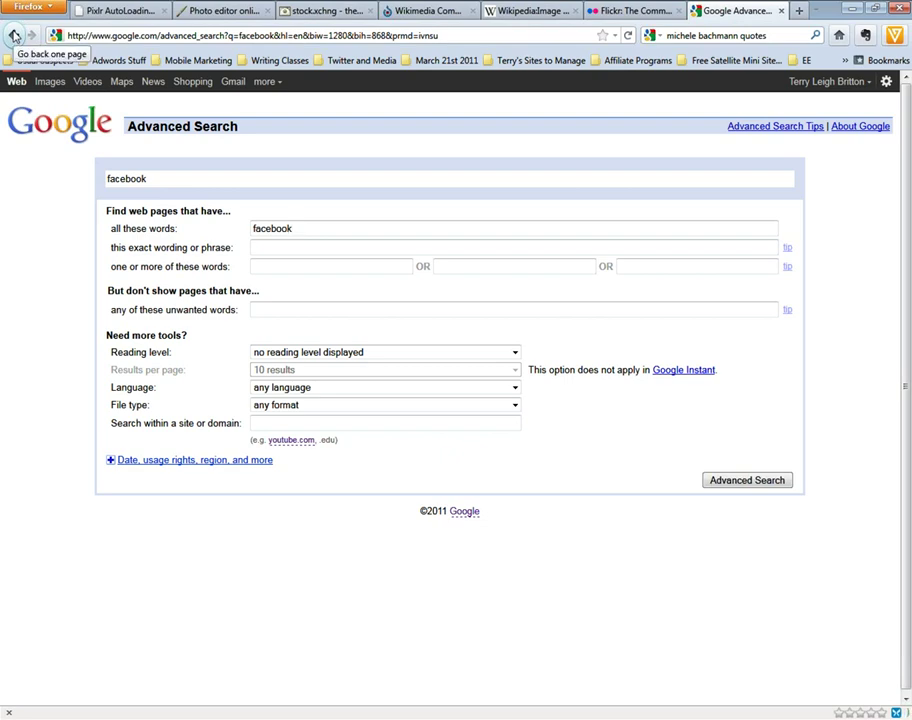
pyautogui.click(14, 35)
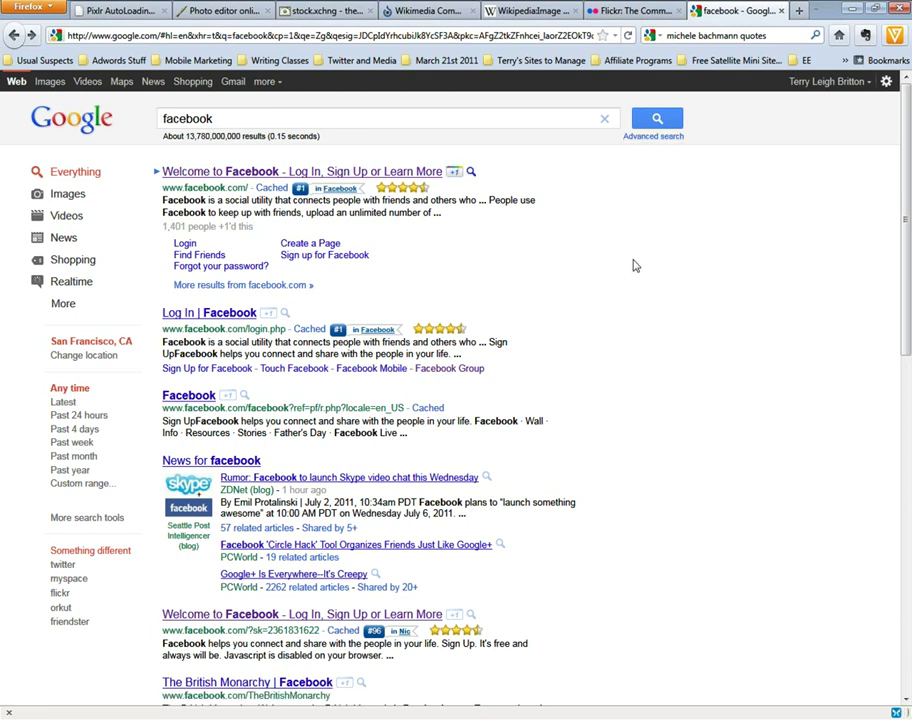
pyautogui.click(639, 145)
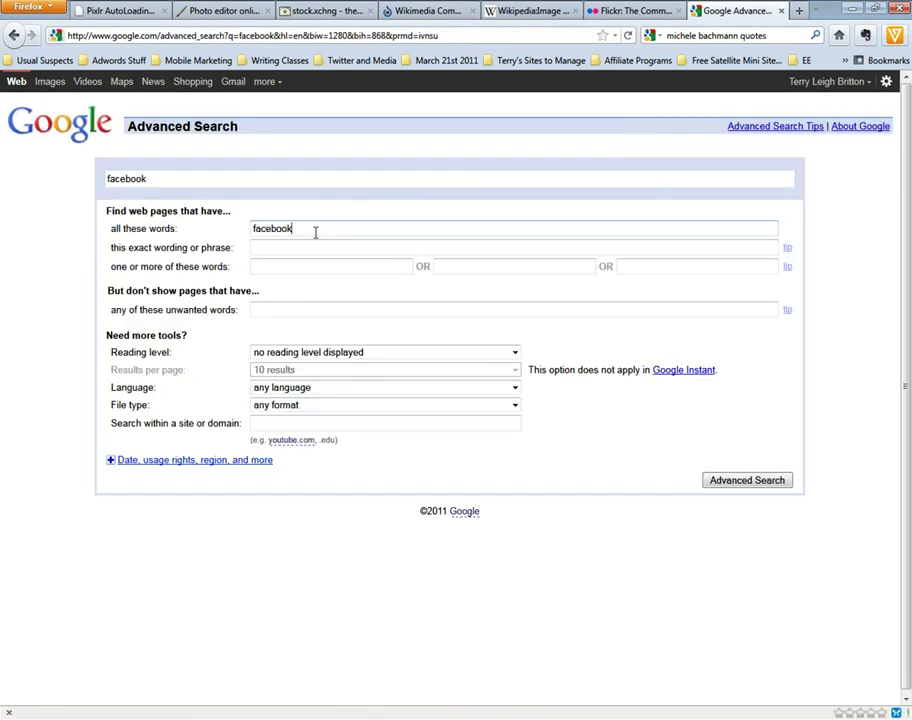
# - Replace the search words with "flowers" and expand the date, usage rights, region and more options
pyautogui.moveTo(313, 230); pyautogui.dragTo(228, 232)
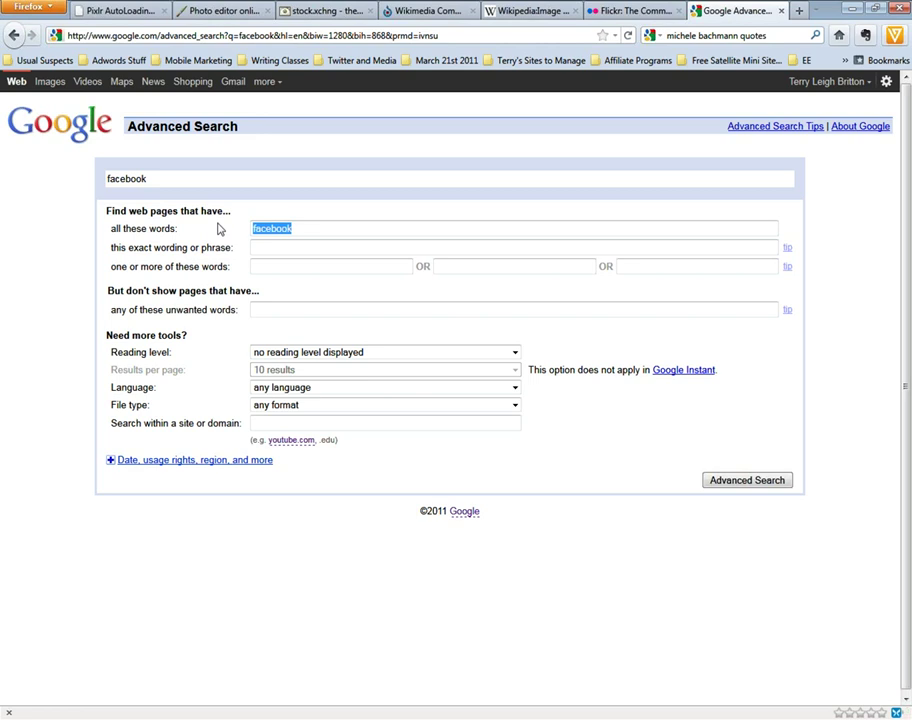
pyautogui.write('flowers')
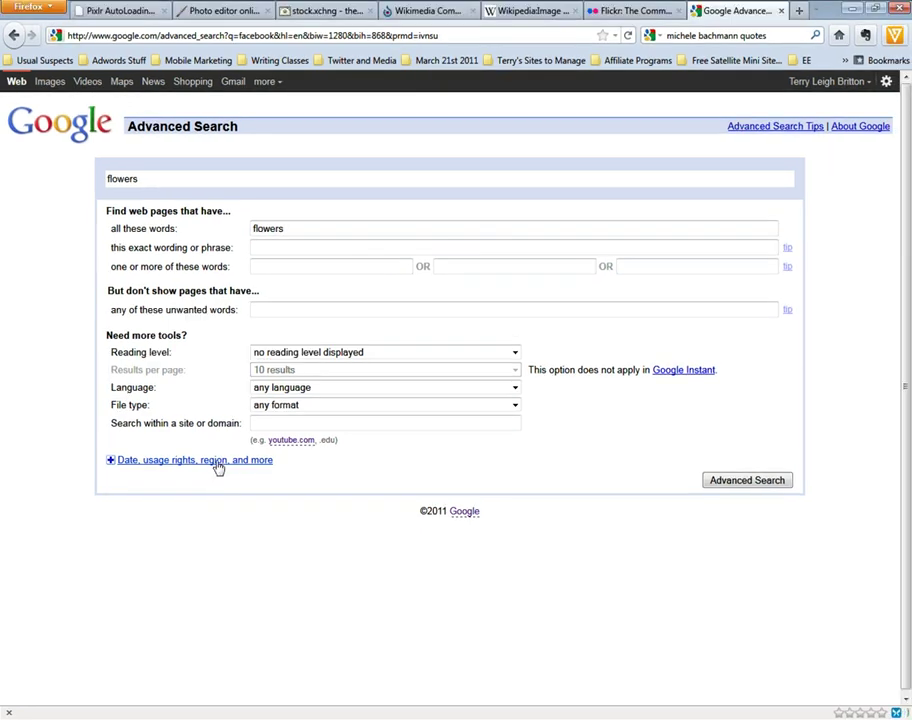
pyautogui.click(435, 363)
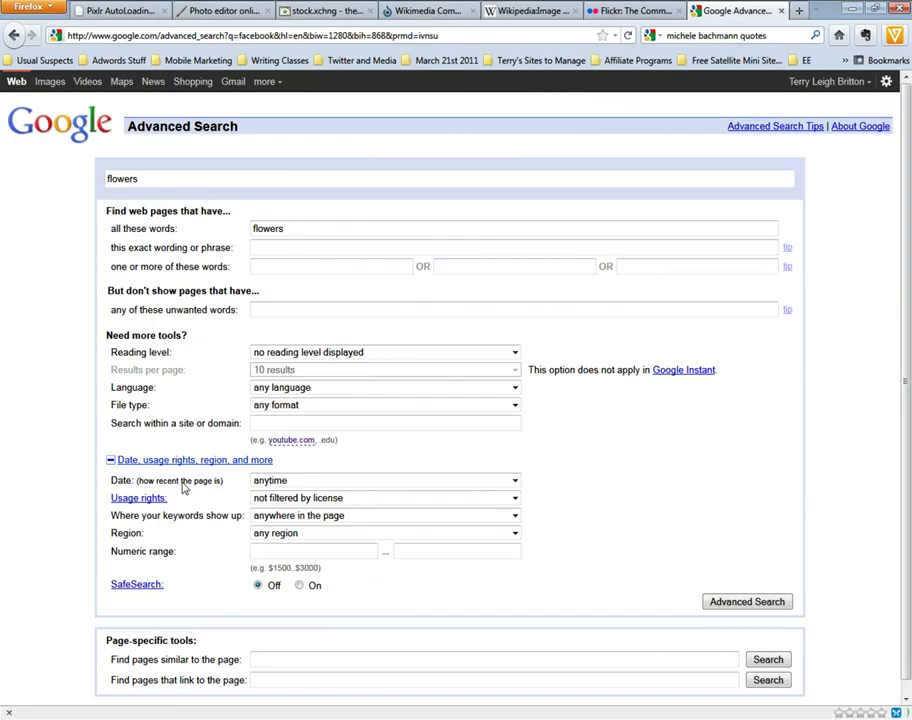
# - Set usage rights to "free to use, share or modify, even commercially" and run the advanced search
pyautogui.click(514, 498)
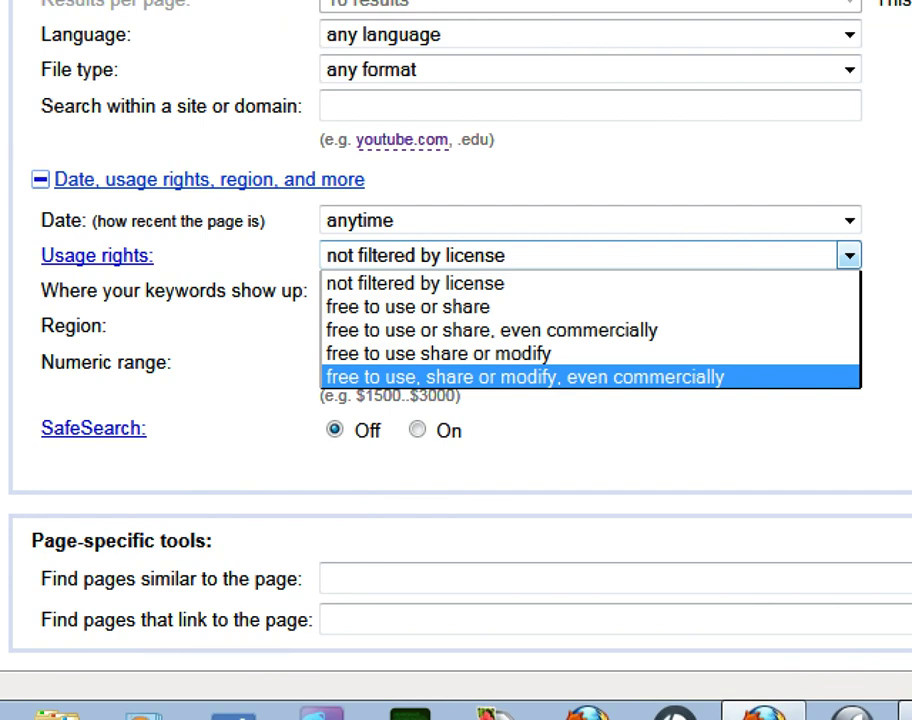
pyautogui.press('Escape')
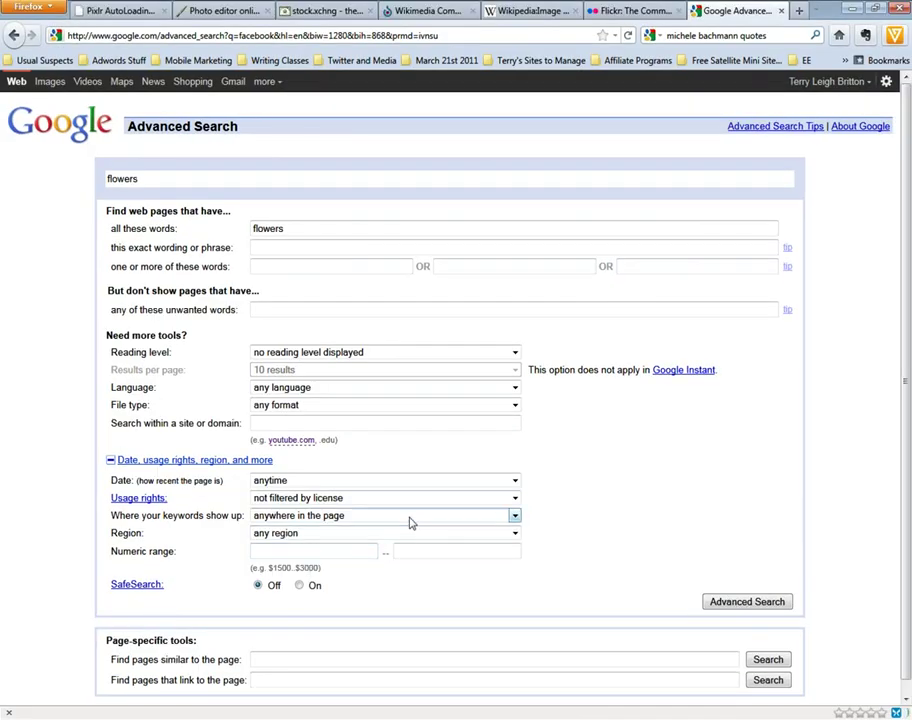
pyautogui.click(419, 500)
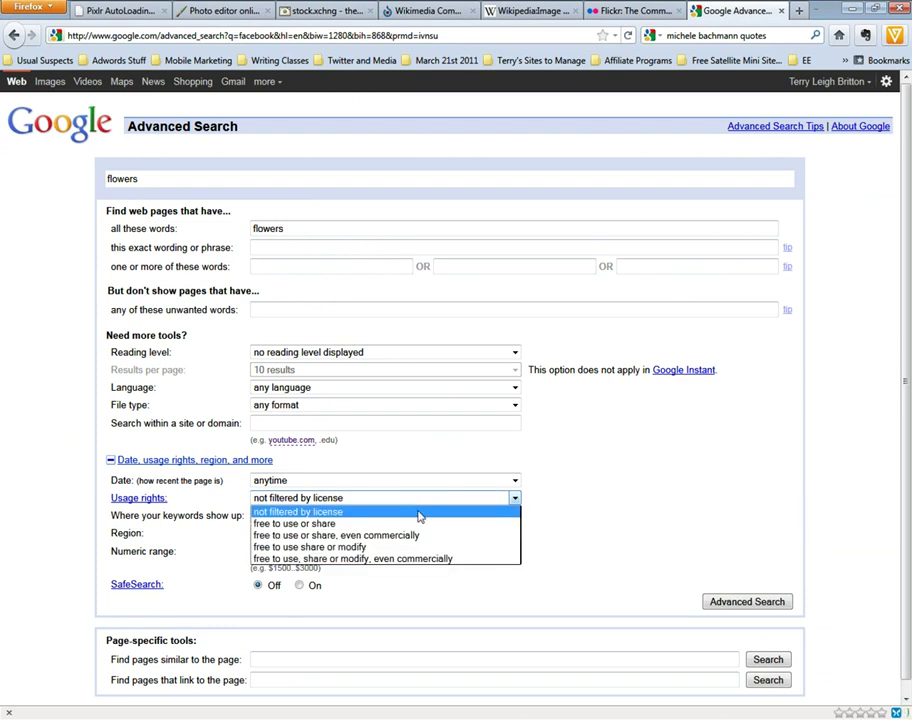
pyautogui.click(405, 568)
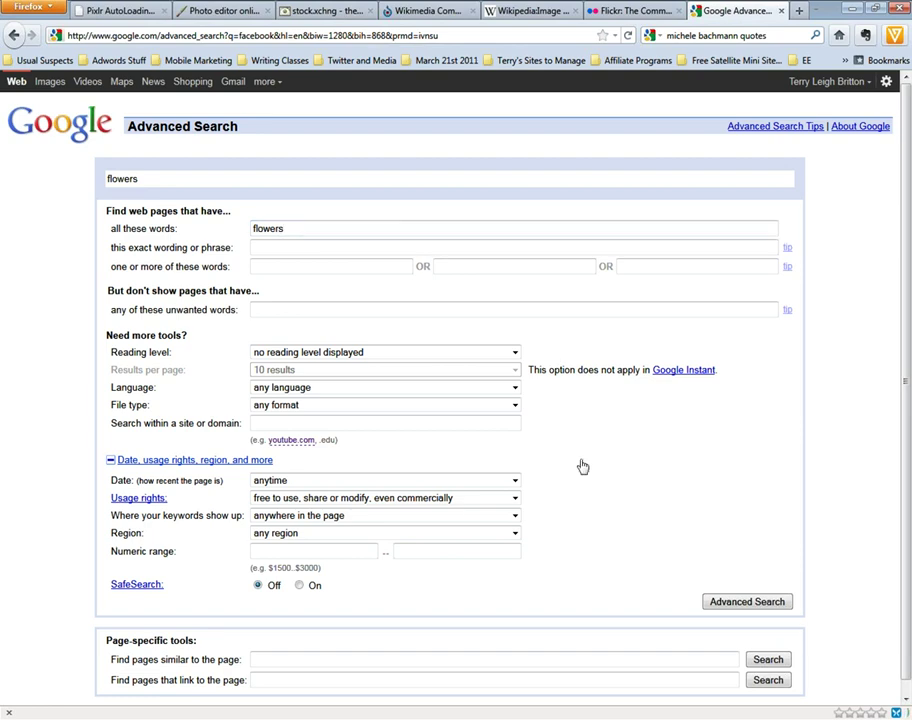
pyautogui.click(735, 604)
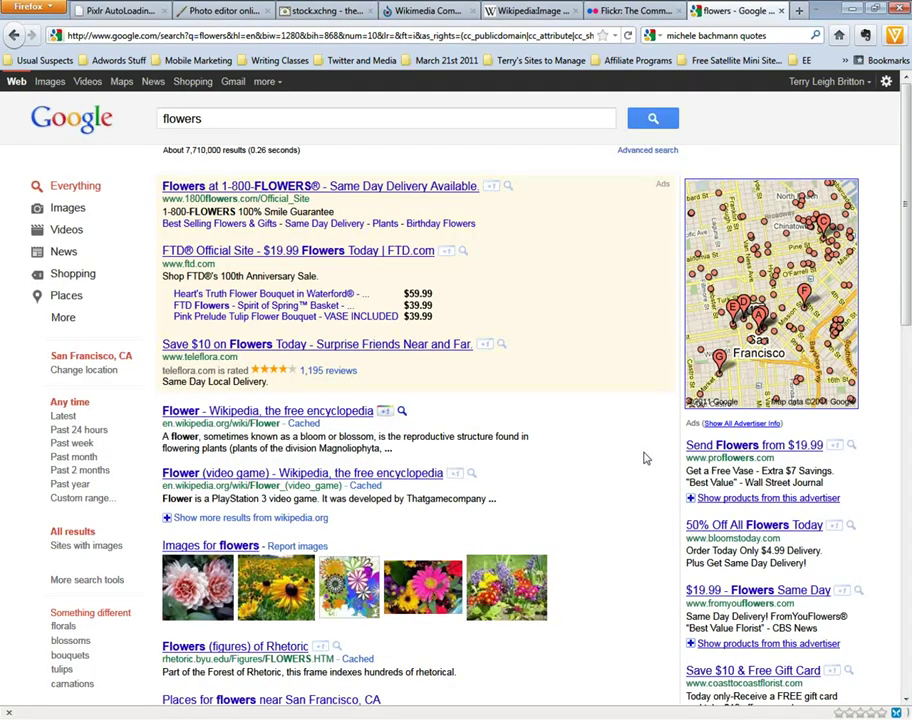
# - Open the Wikipedia article "Flower" from the search results and go to the file page of its twelve-flower poster
pyautogui.scroll(-3, 645, 458)
pyautogui.scroll(-2, 645, 458)
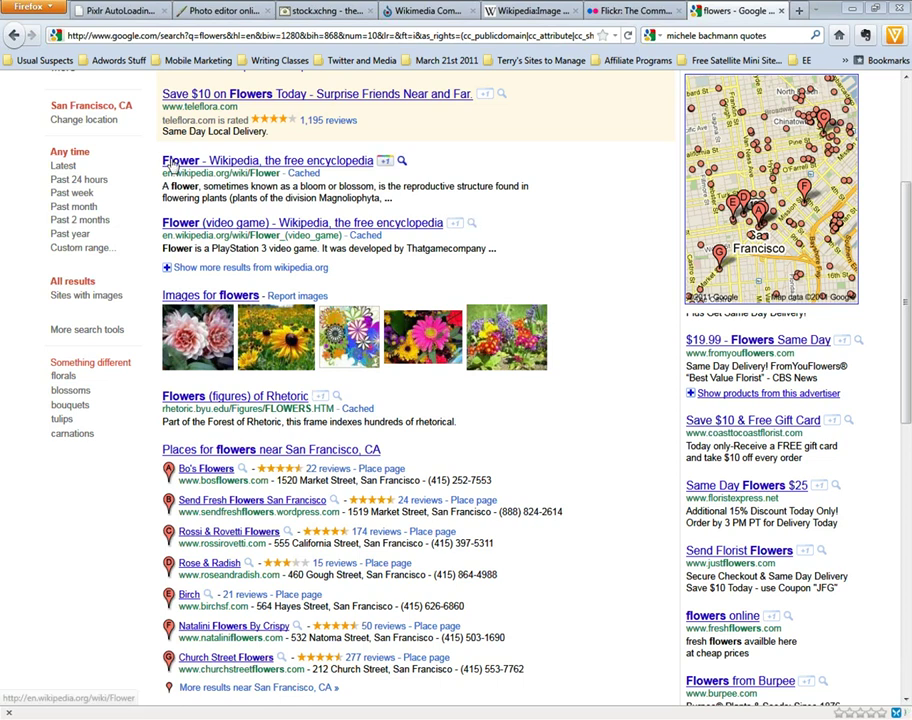
pyautogui.click(318, 170)
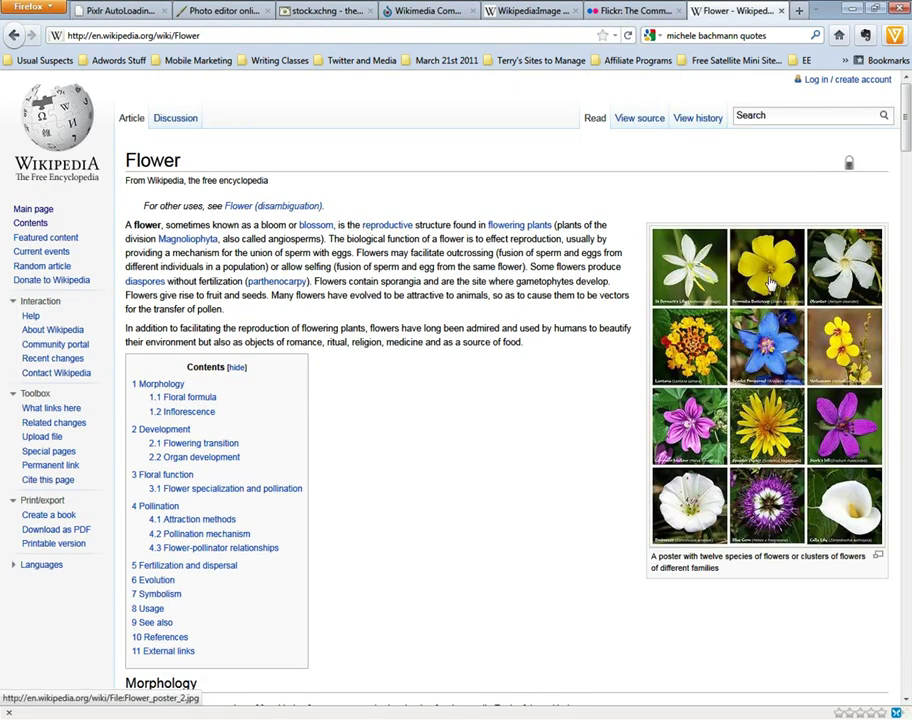
pyautogui.click(760, 435)
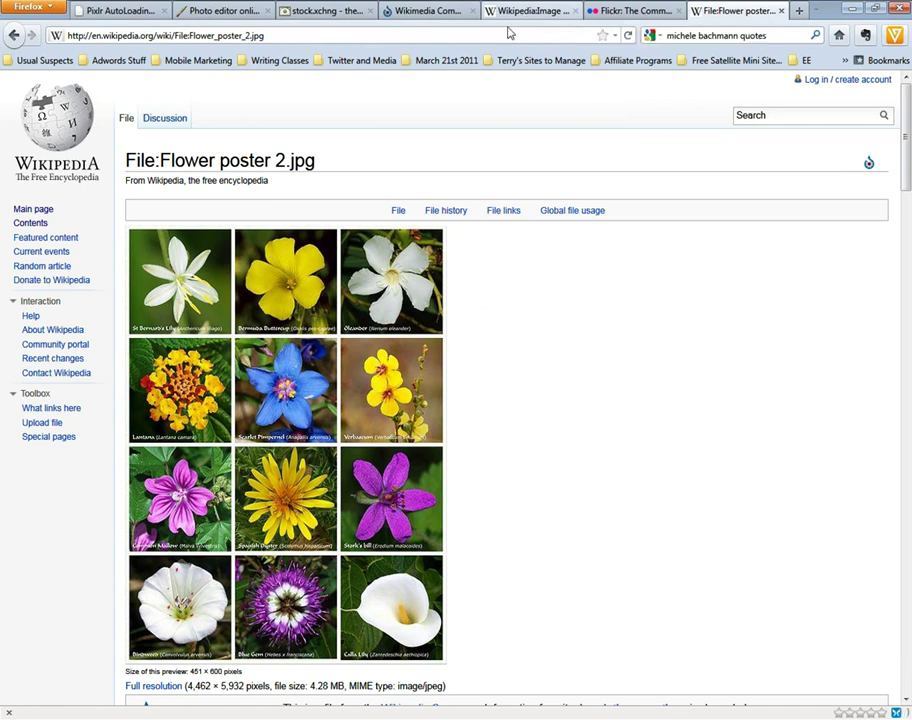
# - Follow the poster's "freely licensed" link and highlight the Free content title and the list of permitted uses
pyautogui.scroll(-1, 494, 538)
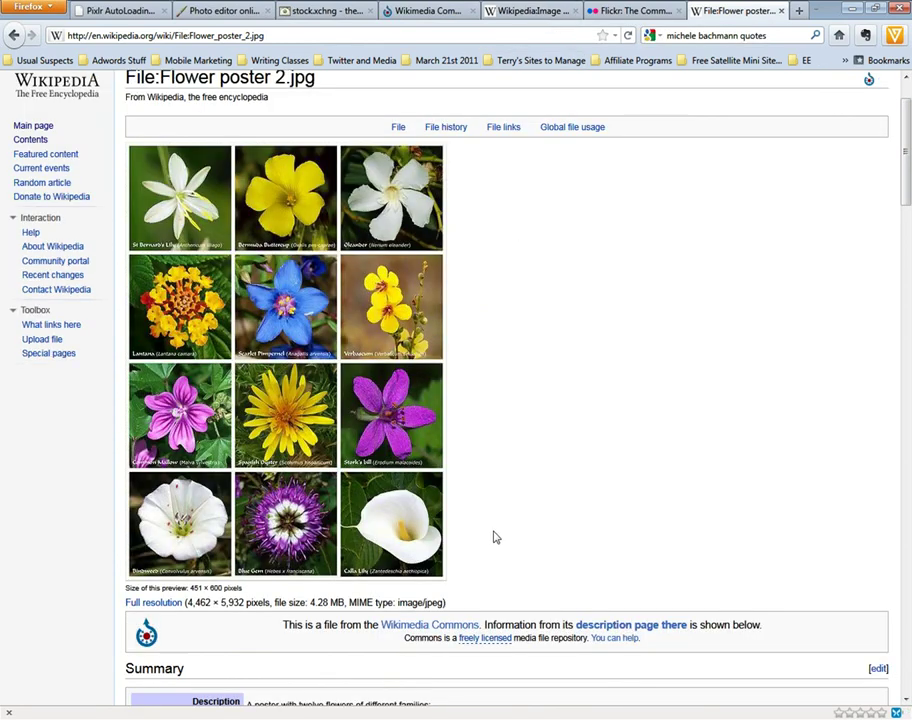
pyautogui.scroll(-1, 494, 538)
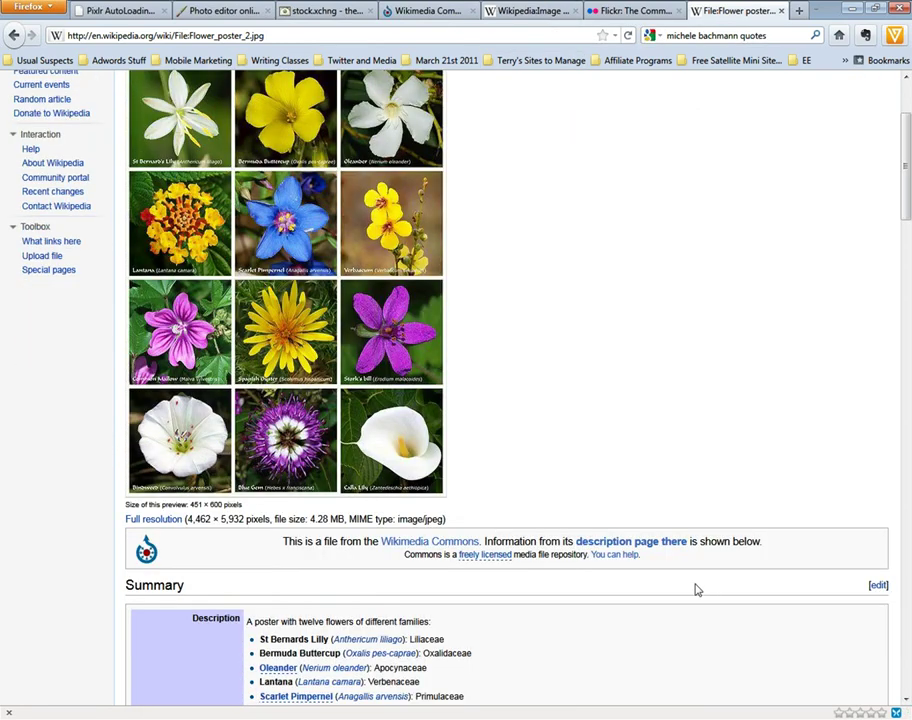
pyautogui.click(479, 564)
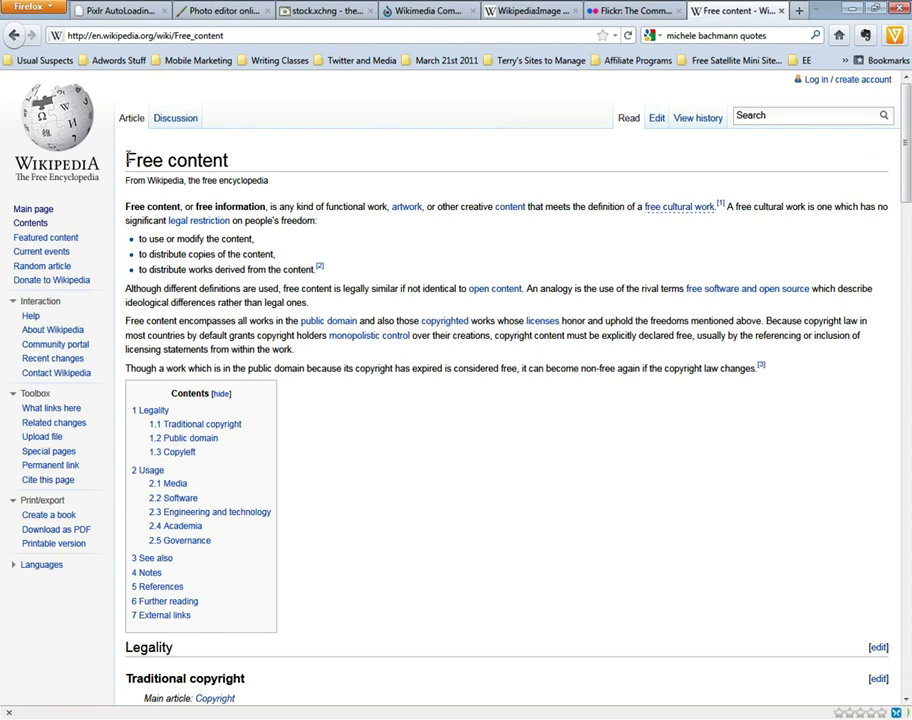
pyautogui.moveTo(126, 160); pyautogui.dragTo(226, 161)
pyautogui.click(303, 250)
pyautogui.moveTo(314, 276); pyautogui.dragTo(142, 243)
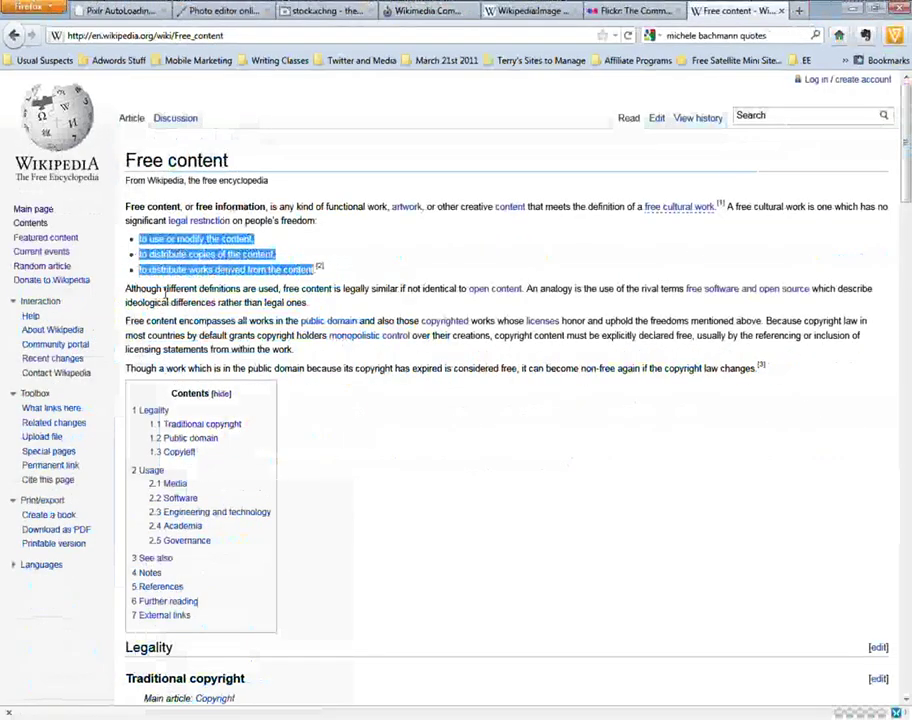
pyautogui.click(372, 352)
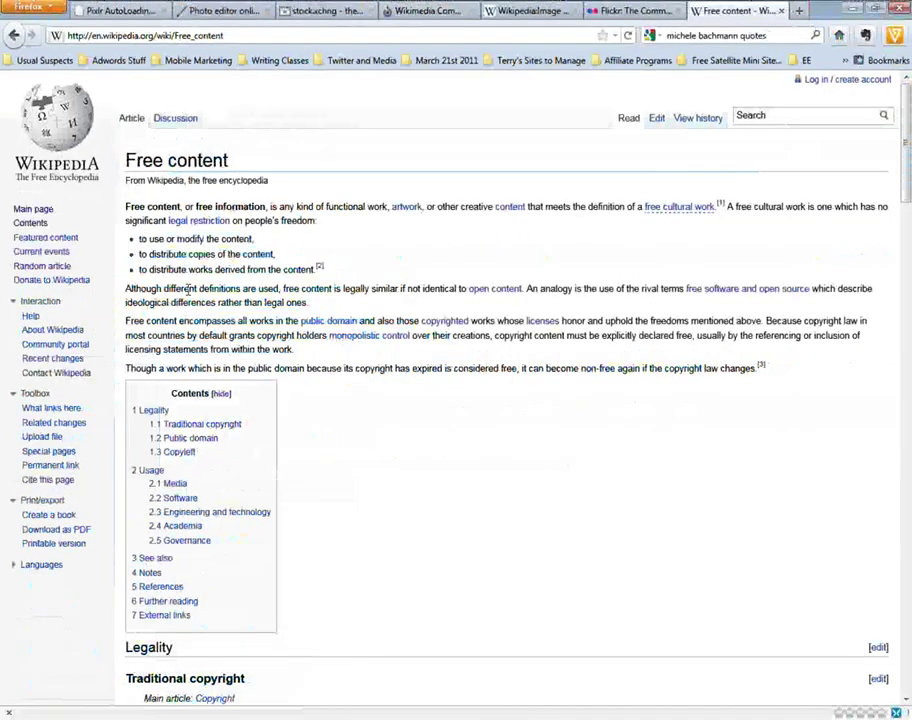
# - Return to the flower poster's file page and highlight the Wikimedia Commons notice below the image
pyautogui.click(13, 35)
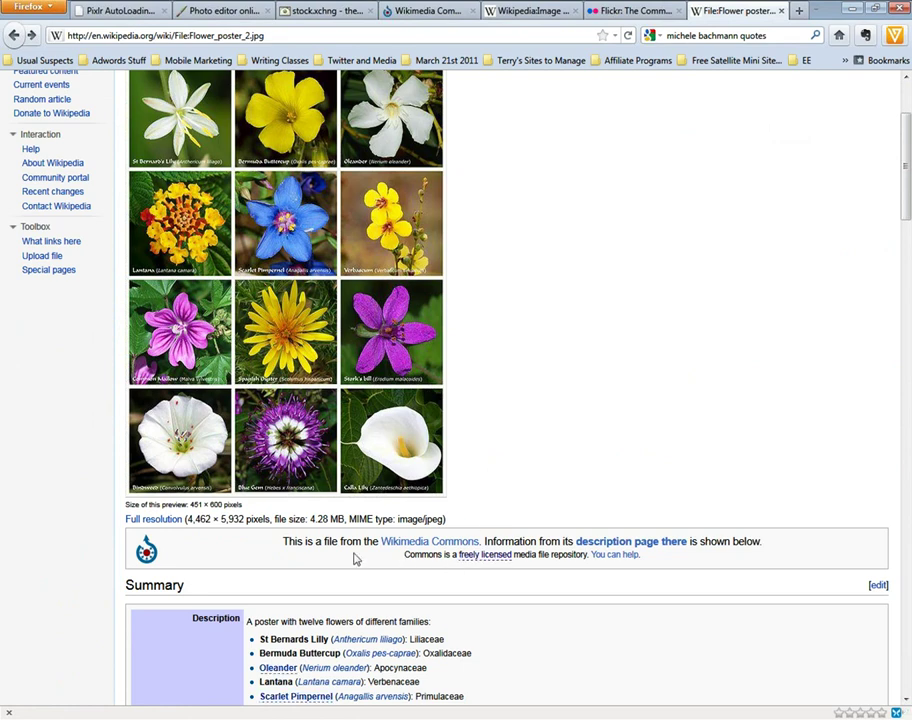
pyautogui.moveTo(264, 552); pyautogui.dragTo(681, 564)
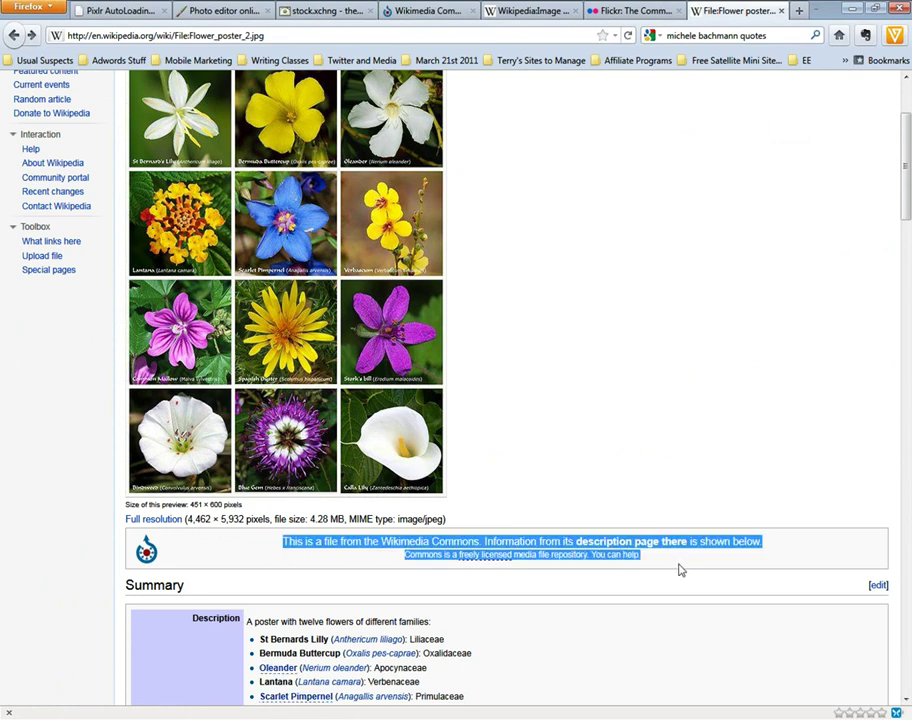
pyautogui.click(679, 569)
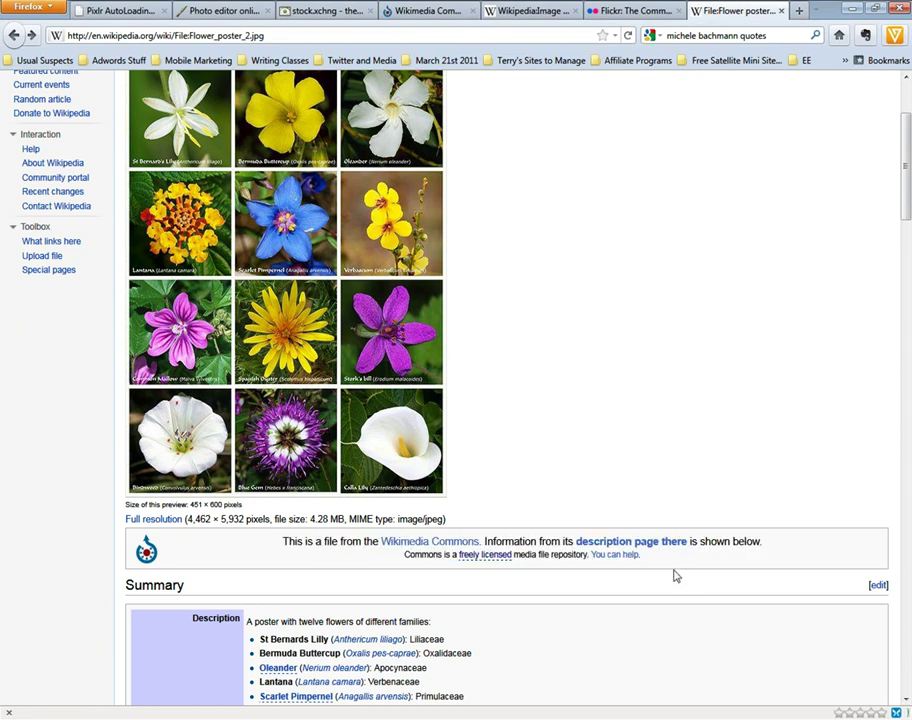
# - Go back through the Flower article to the Google results for "flowers"
pyautogui.scroll(2, 675, 576)
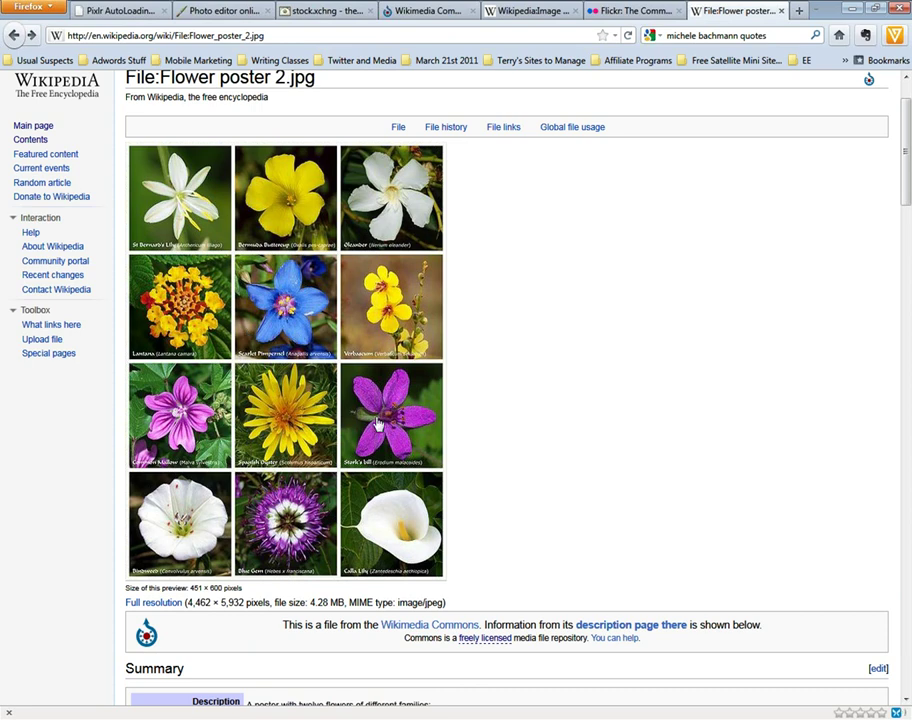
pyautogui.click(14, 36)
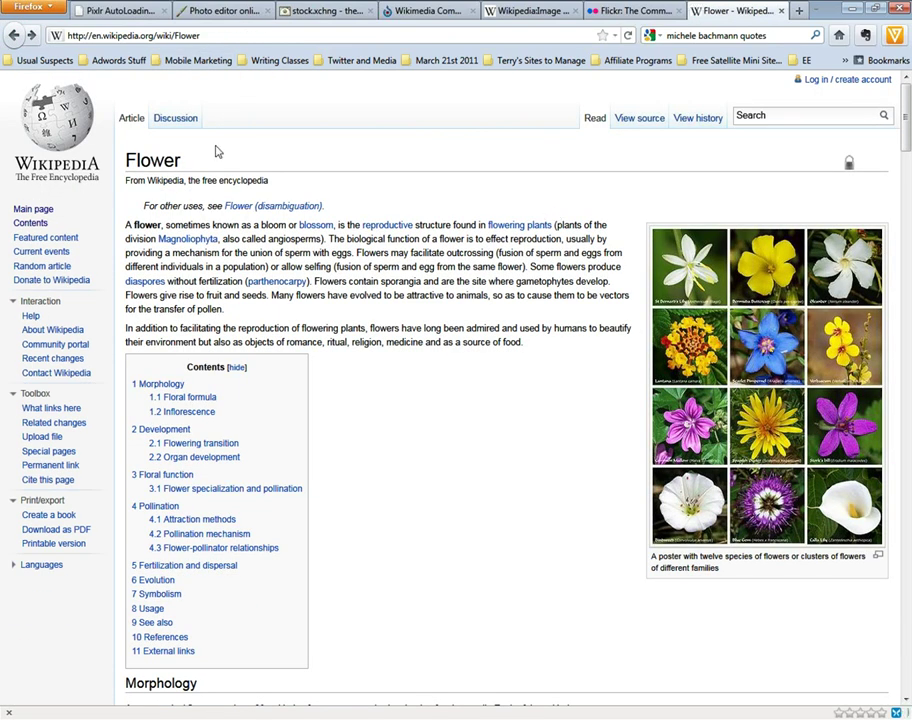
pyautogui.click(14, 36)
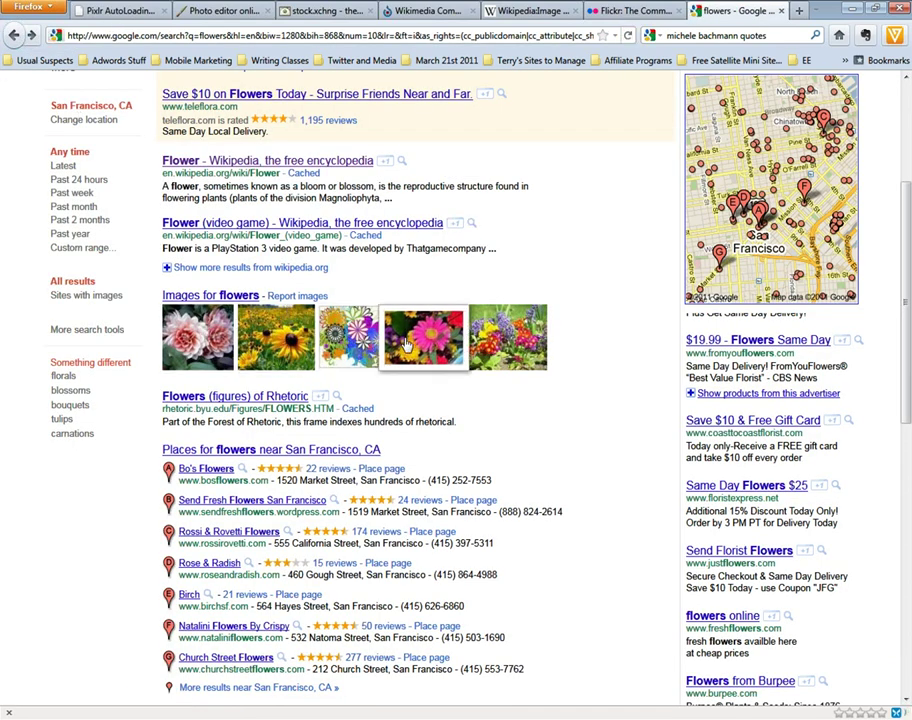
# - Preview the flower image results and open the 600 × 400 flowers.jpg from bhwikiworld.wikispaces.com
pyautogui.moveTo(290, 348)
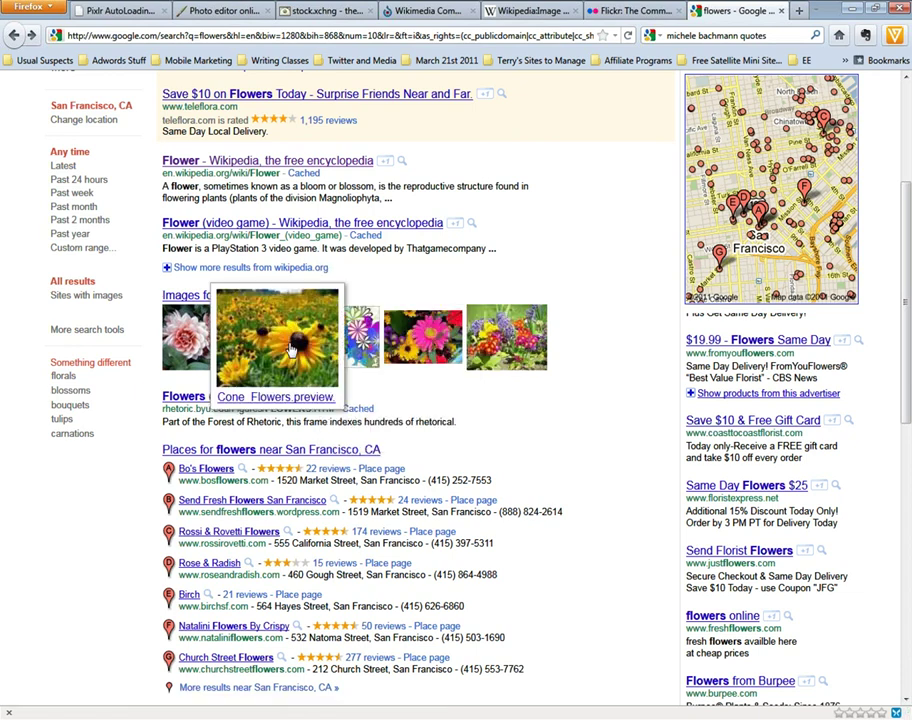
pyautogui.moveTo(357, 342)
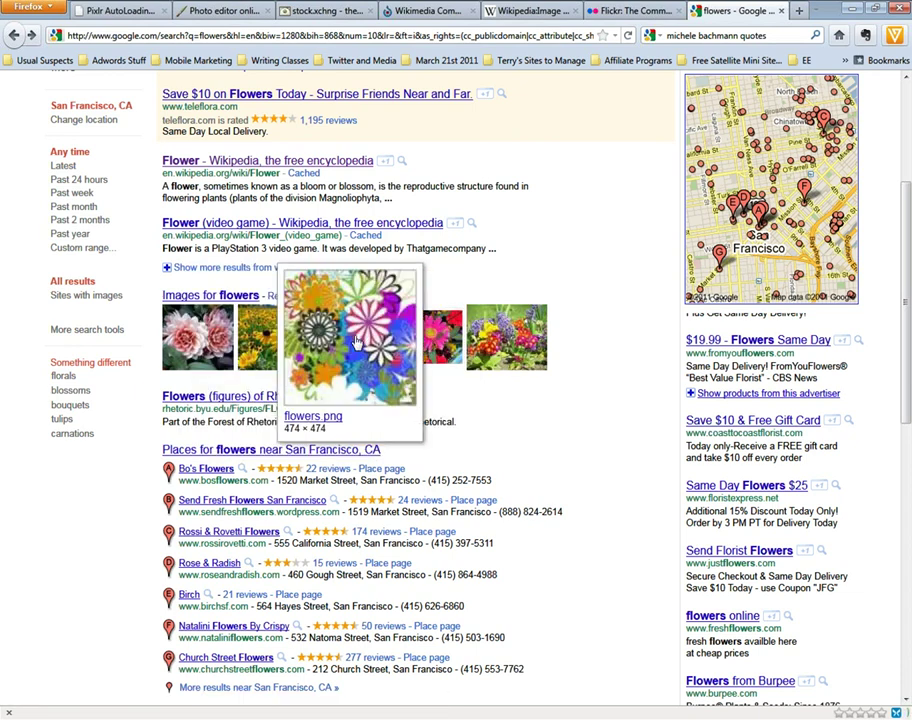
pyautogui.moveTo(458, 344)
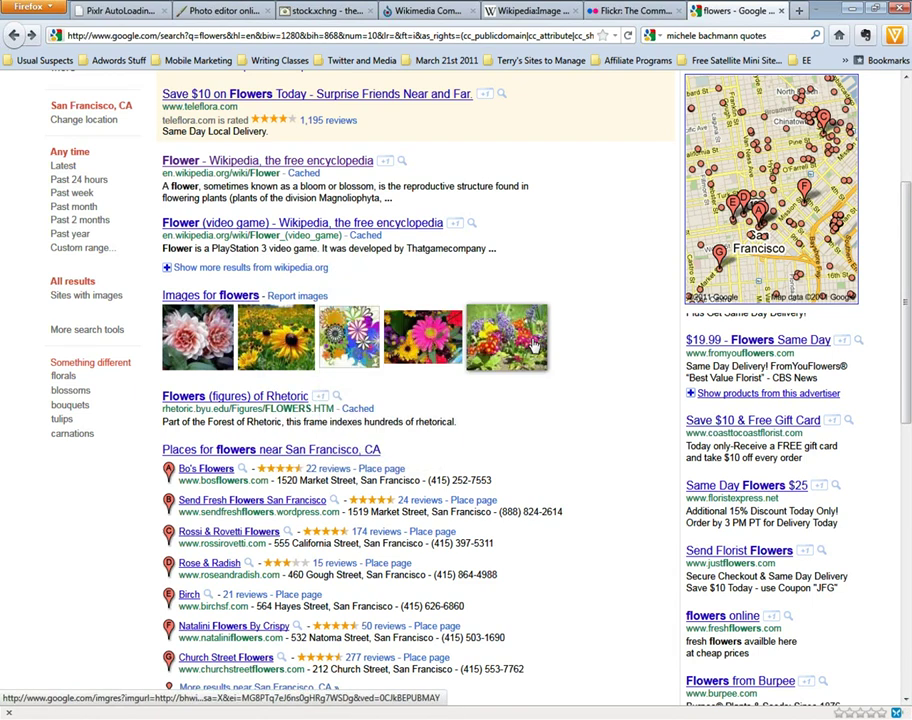
pyautogui.moveTo(537, 346)
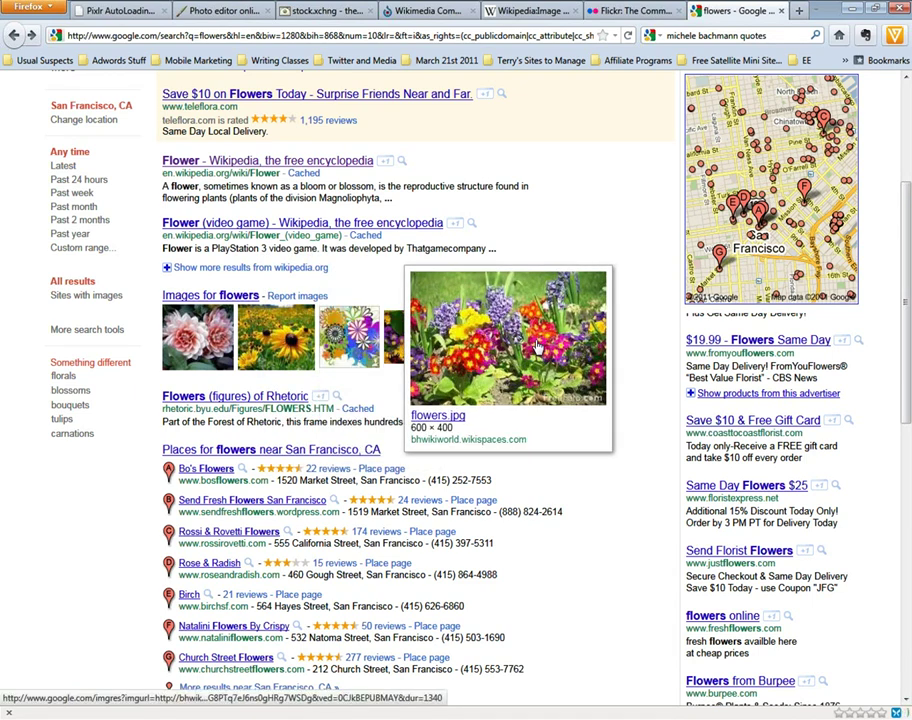
pyautogui.click(537, 346)
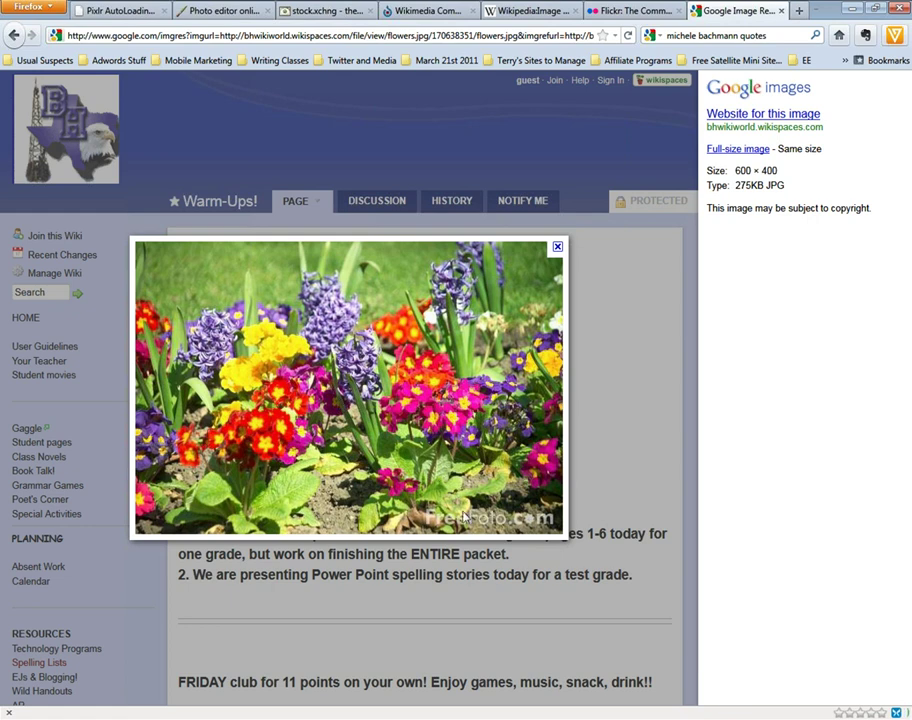
# - Close the enlarged image and look through the Warm-Ups! wiki page that hosts it
pyautogui.click(558, 251)
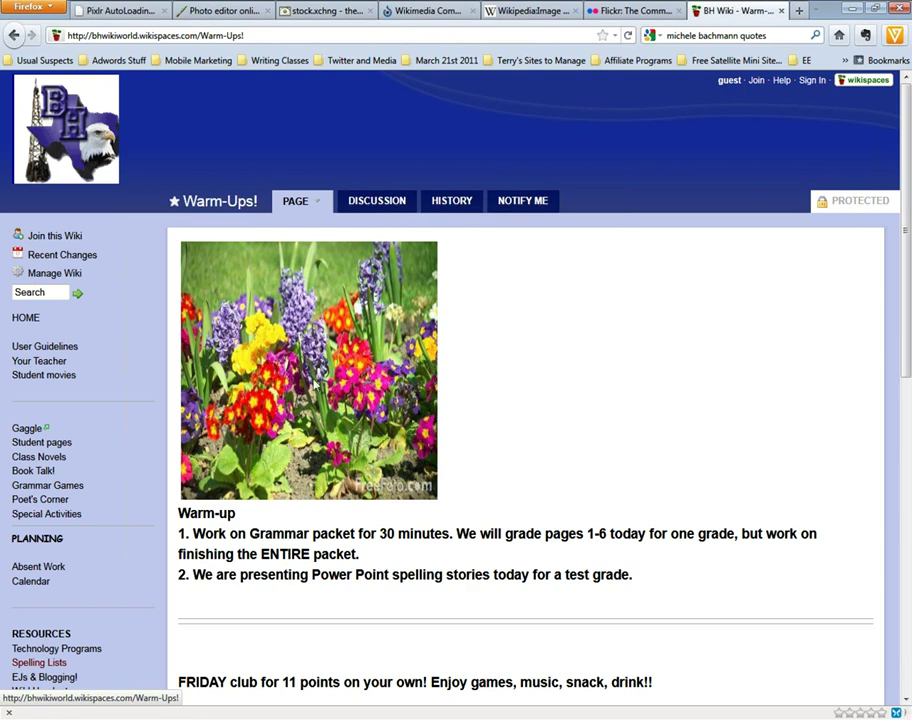
pyautogui.scroll(-7, 508, 420)
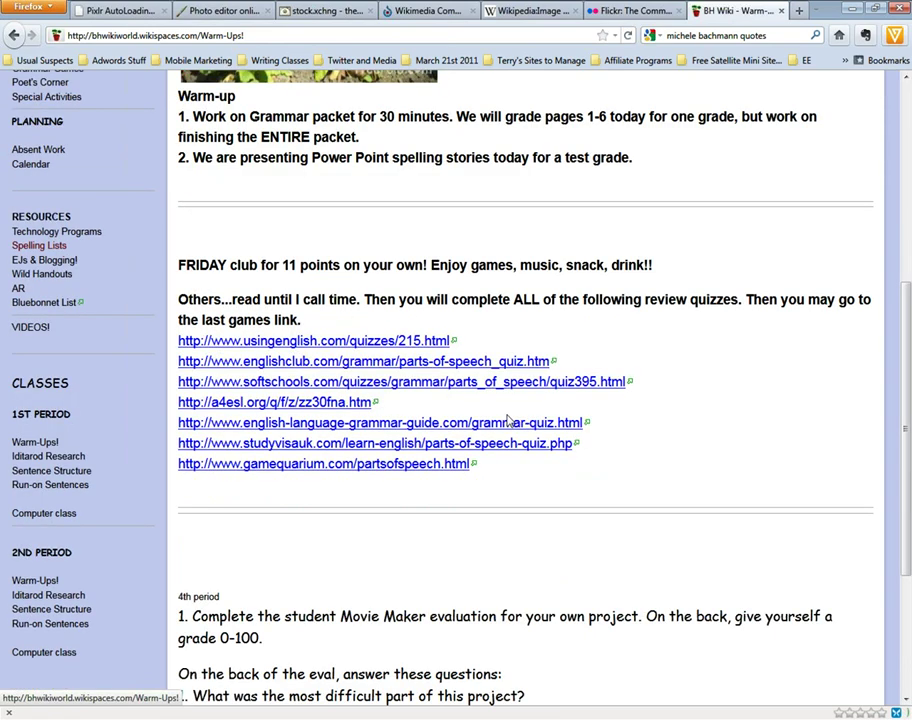
pyautogui.scroll(-4, 508, 420)
pyautogui.scroll(6, 508, 420)
pyautogui.scroll(5, 507, 420)
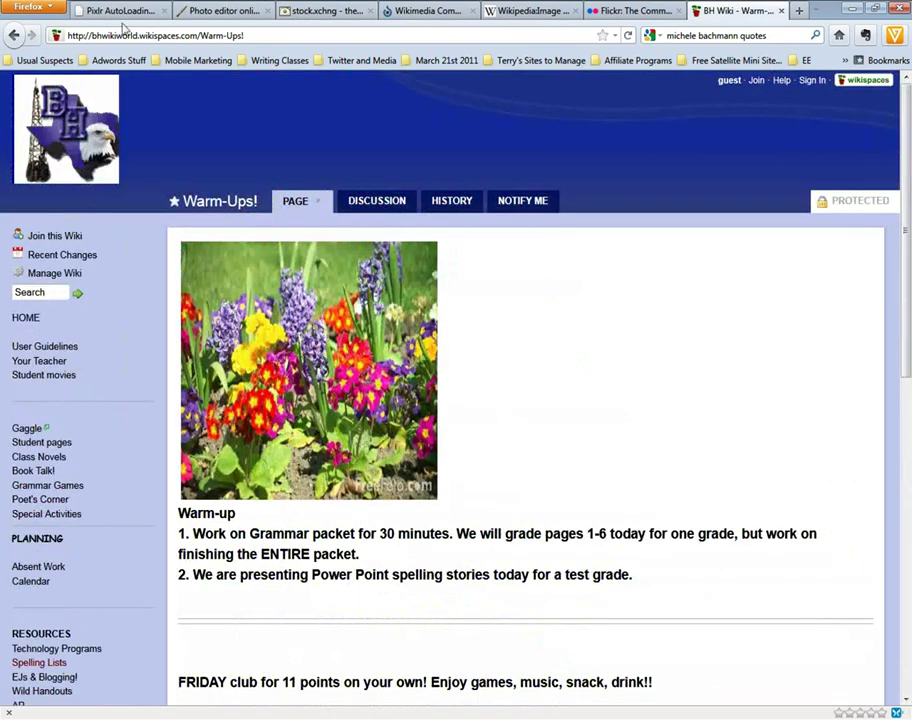
# - Return to the Google results for "flowers", reopen the 600 × 400 flowers.jpg preview and copy the image's location
pyautogui.click(13, 35)
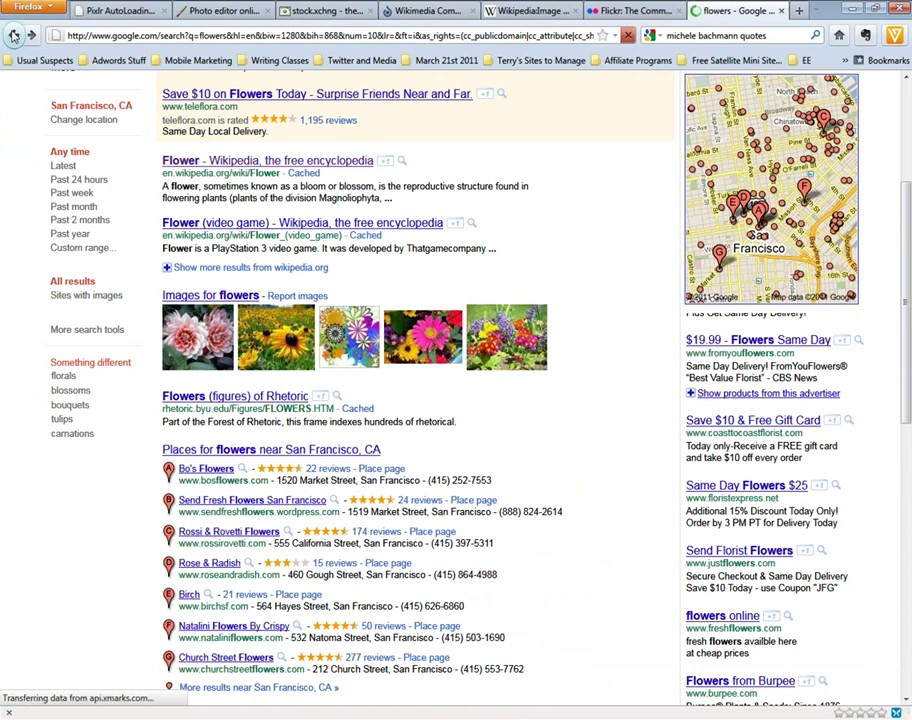
pyautogui.click(532, 348)
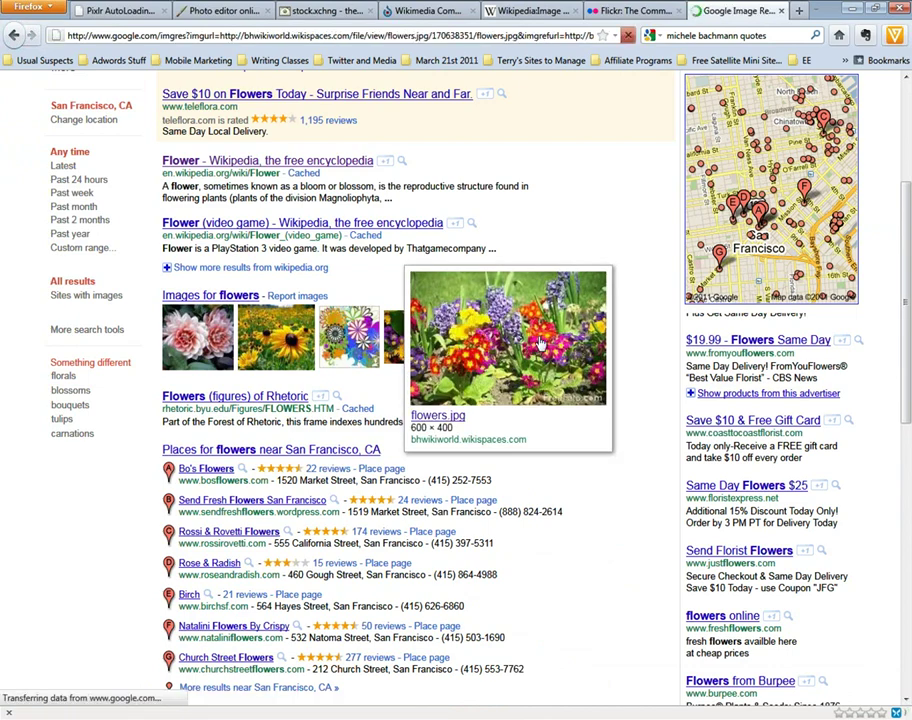
pyautogui.rightClick(329, 380)
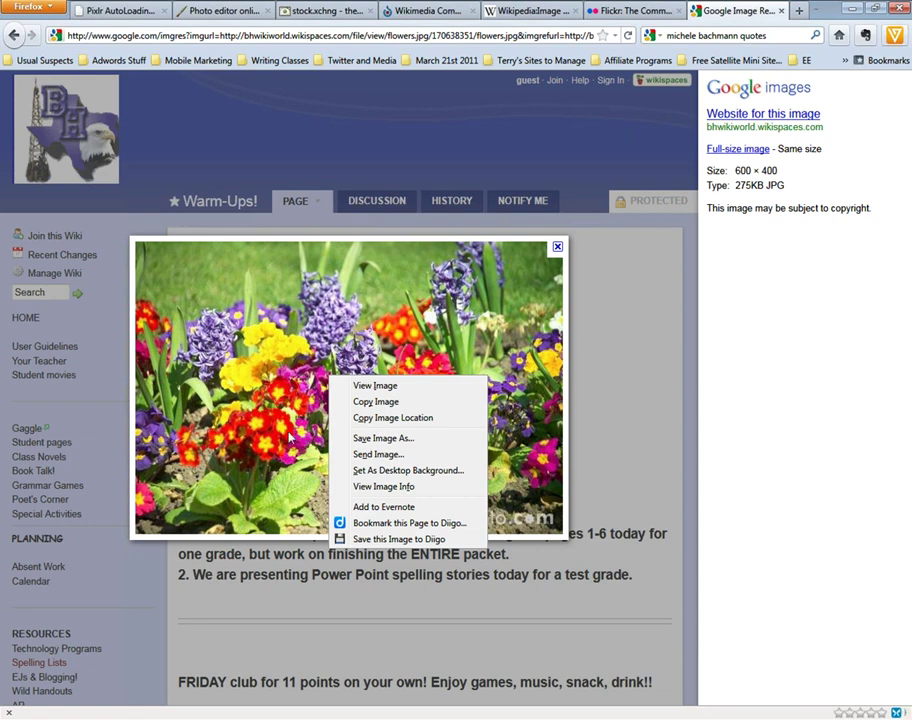
pyautogui.click(390, 418)
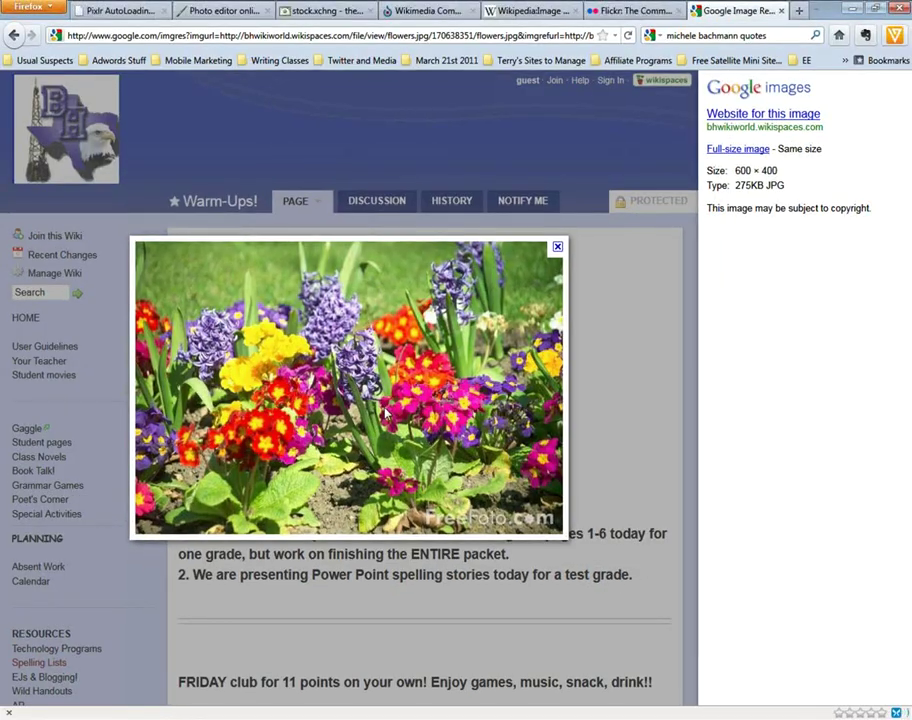
pyautogui.rightClick(385, 416)
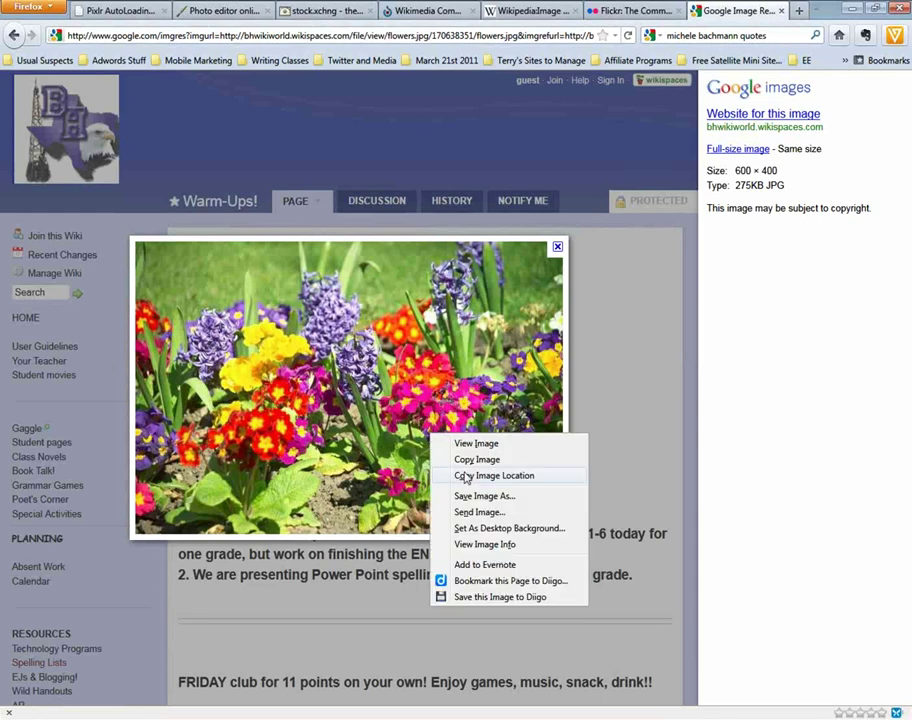
pyautogui.click(500, 475)
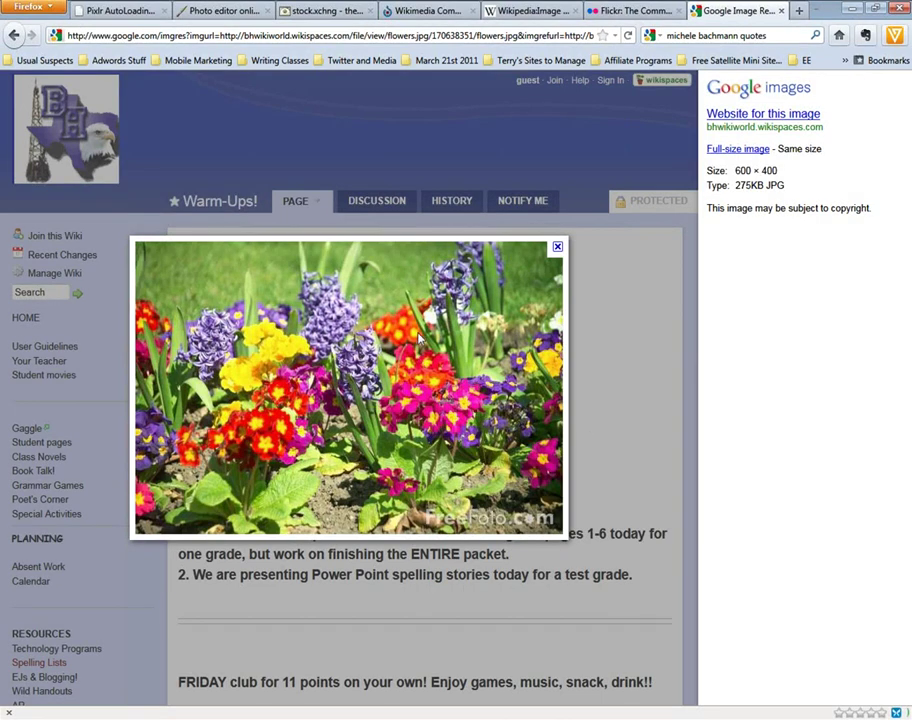
# - Switch to the Pixlr editor, open the photo from the copied URL and place its window below the 728x90 banner
pyautogui.click(224, 10)
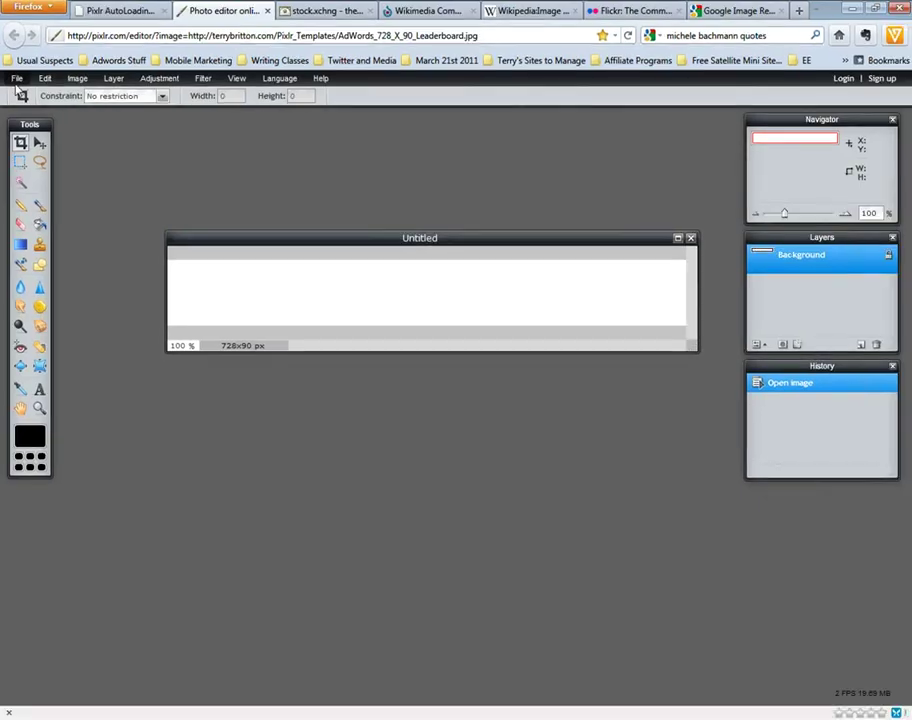
pyautogui.click(33, 157)
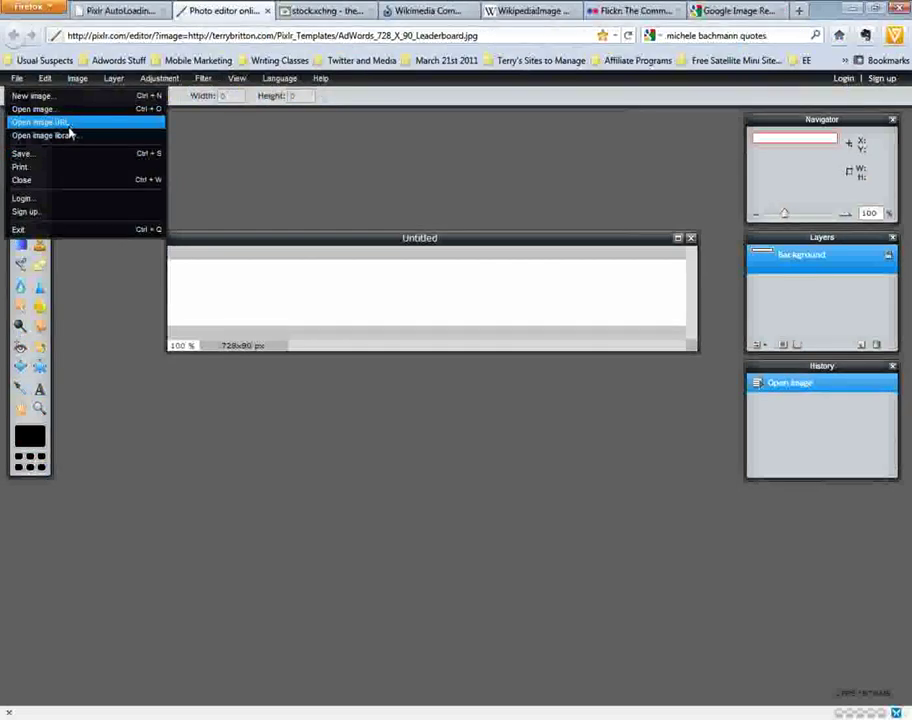
pyautogui.click(90, 244)
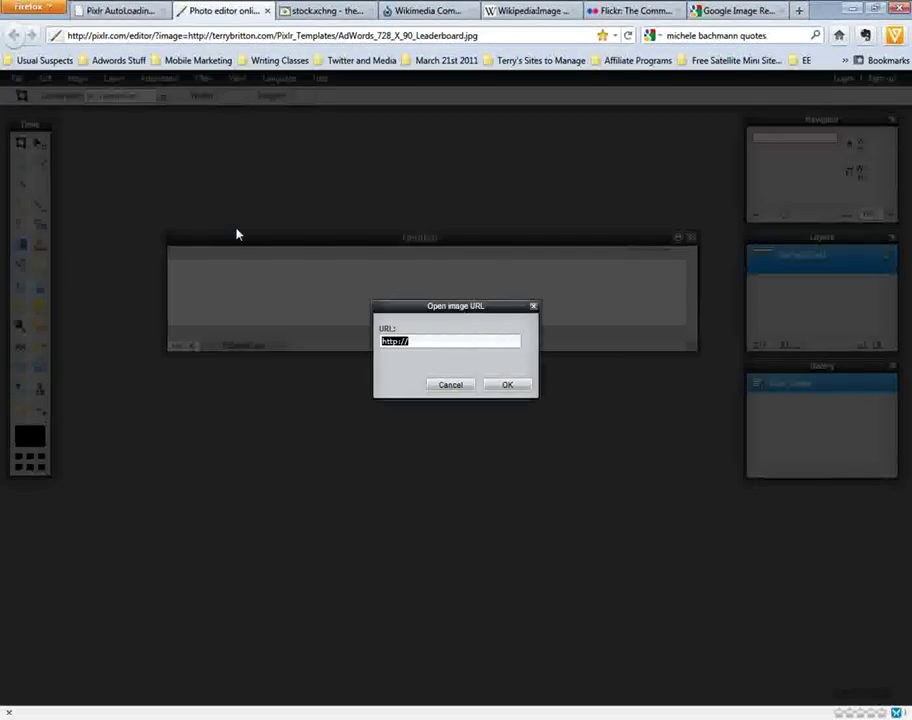
pyautogui.hotkey('ctrl', 'v')
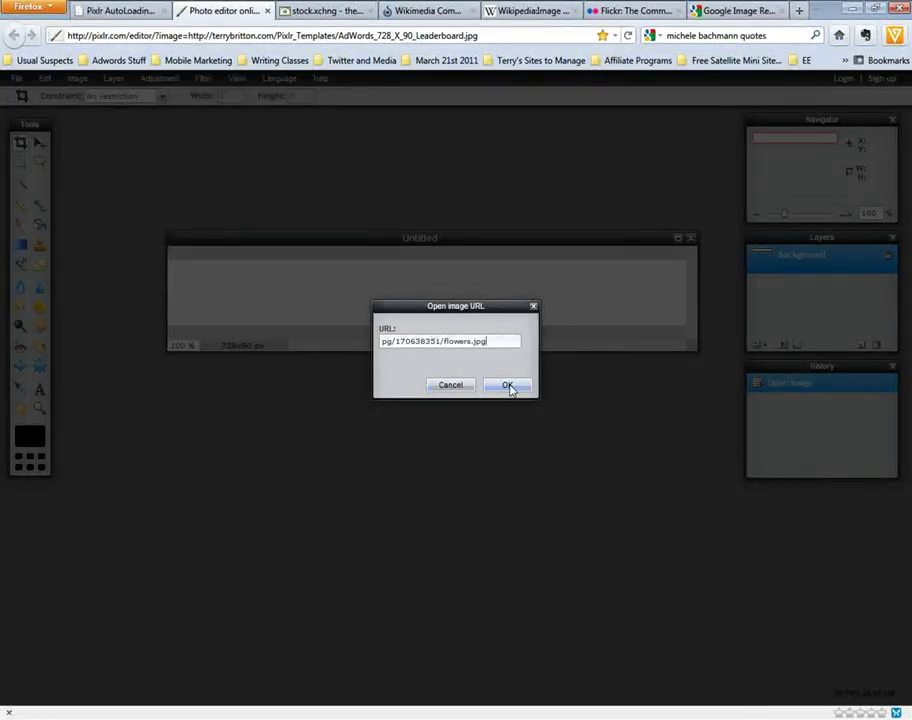
pyautogui.click(507, 386)
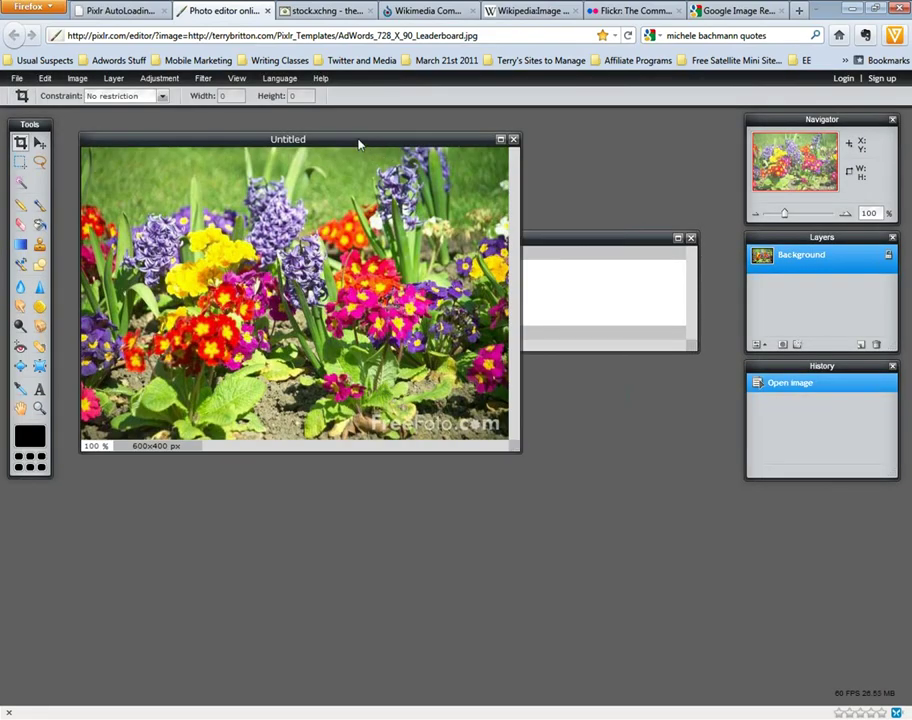
pyautogui.moveTo(359, 144); pyautogui.dragTo(472, 370)
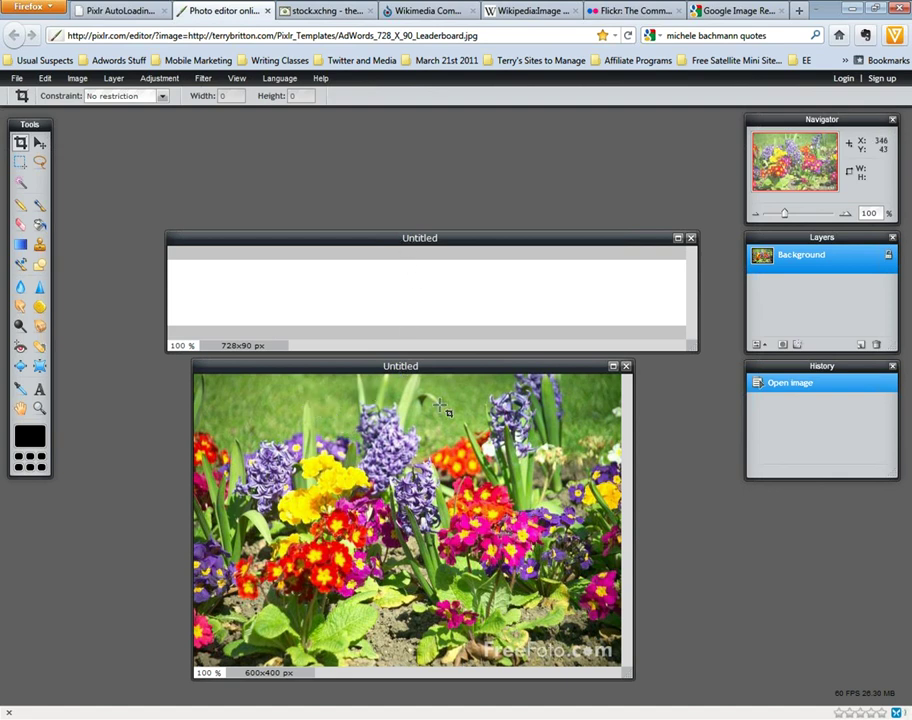
pyautogui.moveTo(454, 372)
pyautogui.mouseDown()
pyautogui.moveTo(423, 300)
pyautogui.moveTo(444, 177)
pyautogui.moveTo(434, 167)
pyautogui.moveTo(425, 183)
pyautogui.moveTo(423, 175)
pyautogui.moveTo(456, 358)
pyautogui.moveTo(451, 384)
pyautogui.mouseUp()
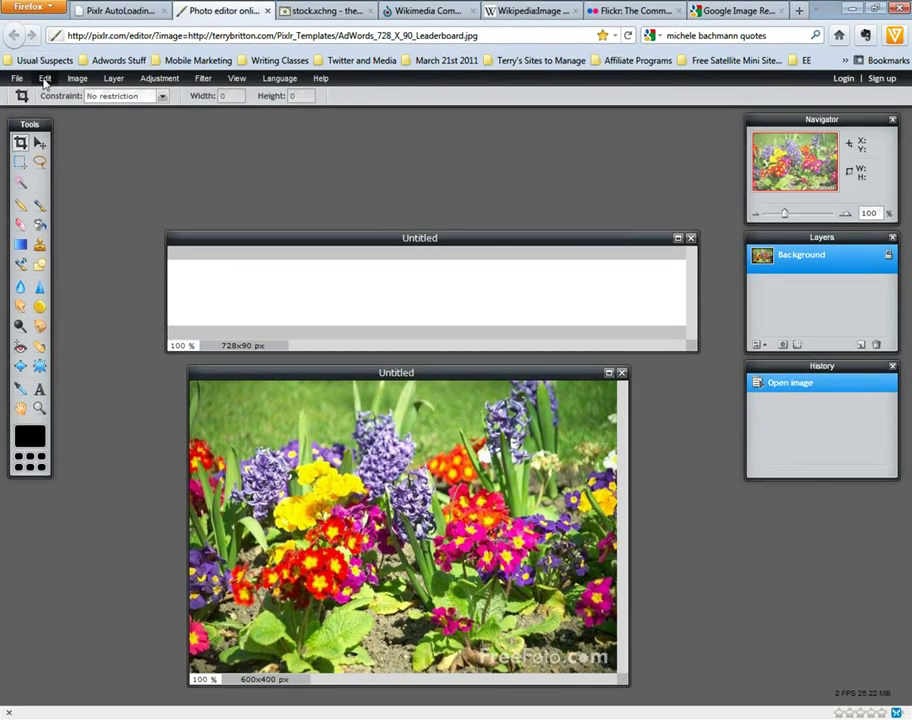
# - Copy the entire flower photo and paste it into the blank 728x90 banner
pyautogui.click(90, 157)
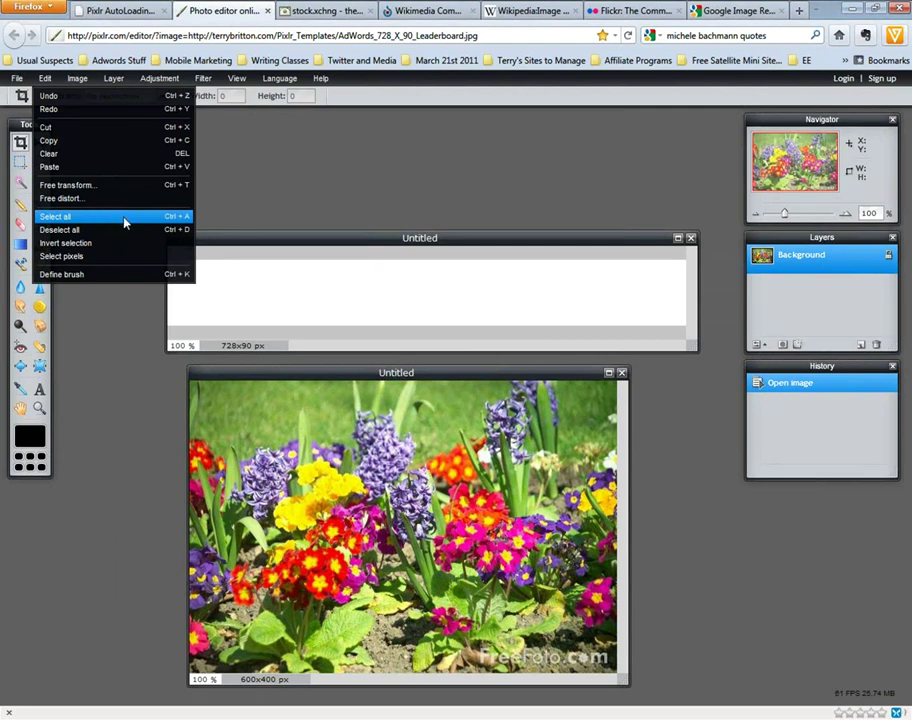
pyautogui.click(105, 218)
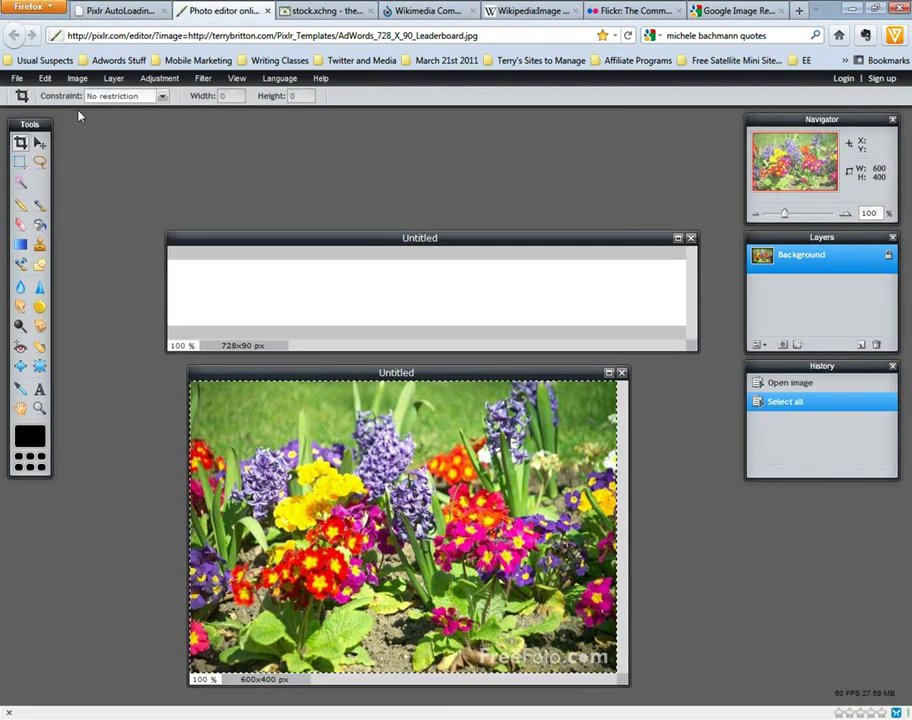
pyautogui.hotkey('ctrl', 'c')
pyautogui.click(45, 79)
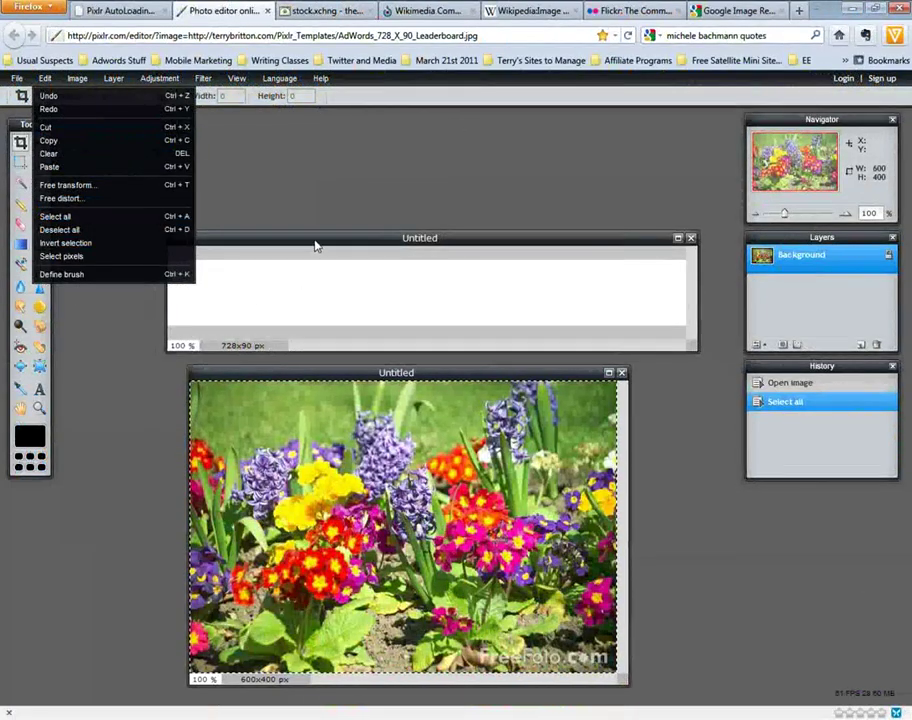
pyautogui.click(315, 245)
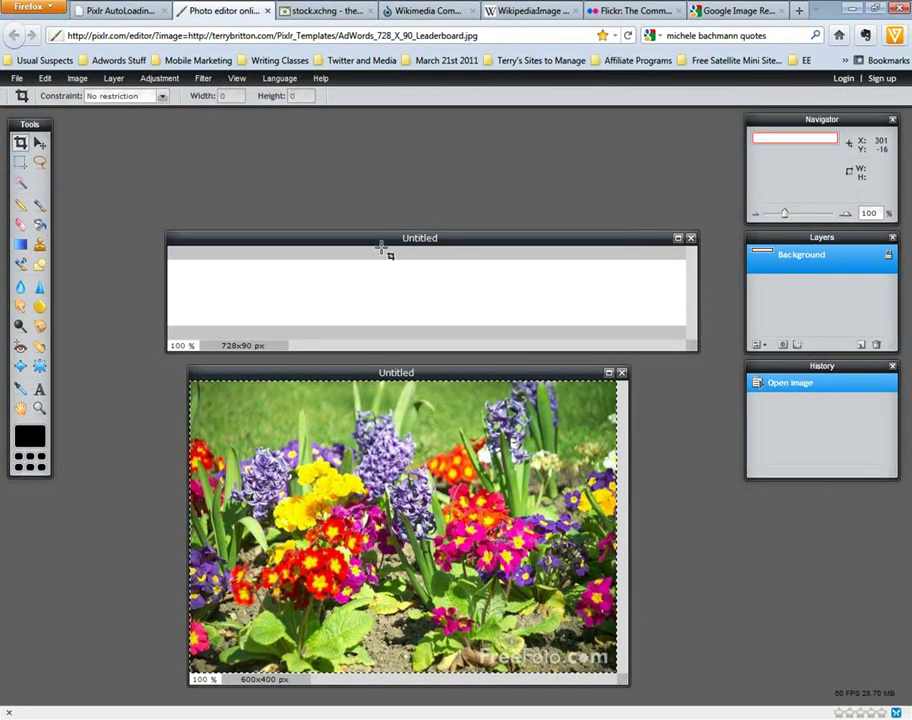
pyautogui.click(45, 78)
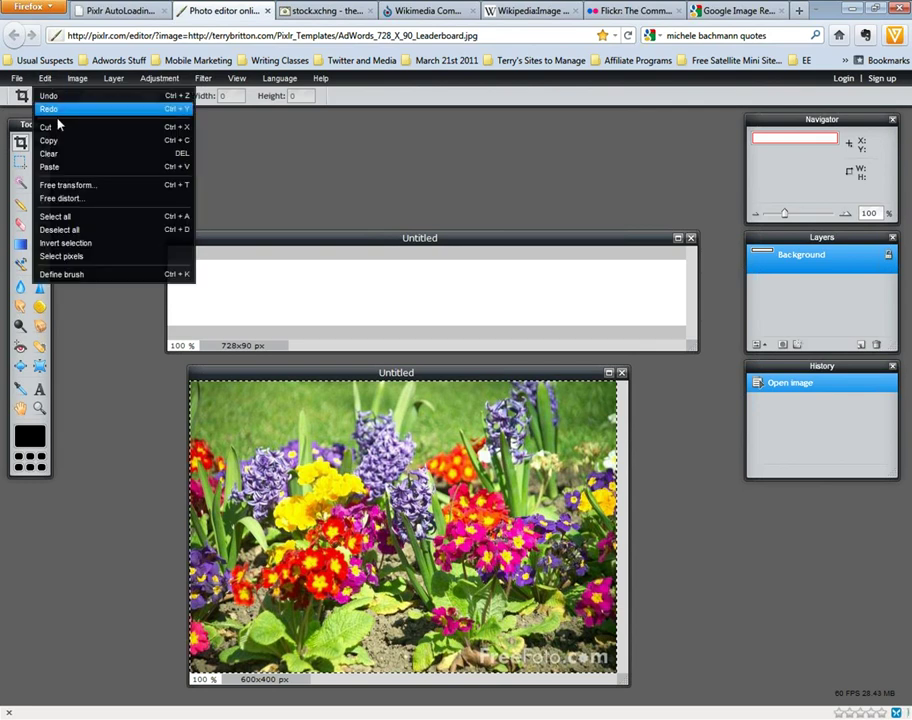
pyautogui.click(58, 166)
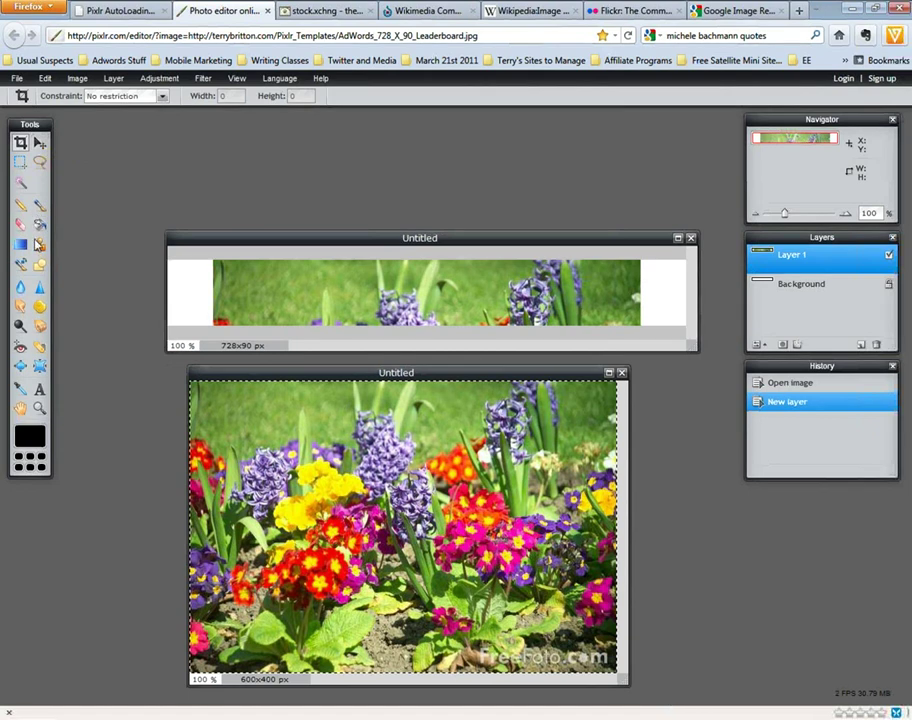
# - Move the pasted photo up so the blossoms fill the banner strip, and rename its layer Flowers
pyautogui.press('v')
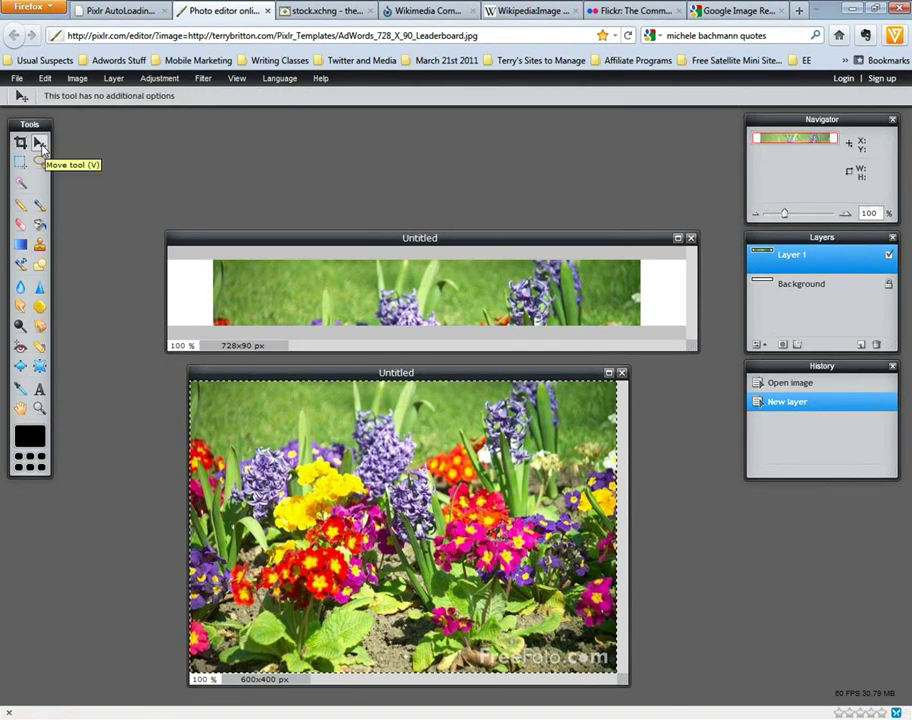
pyautogui.moveTo(378, 290); pyautogui.dragTo(367, 220)
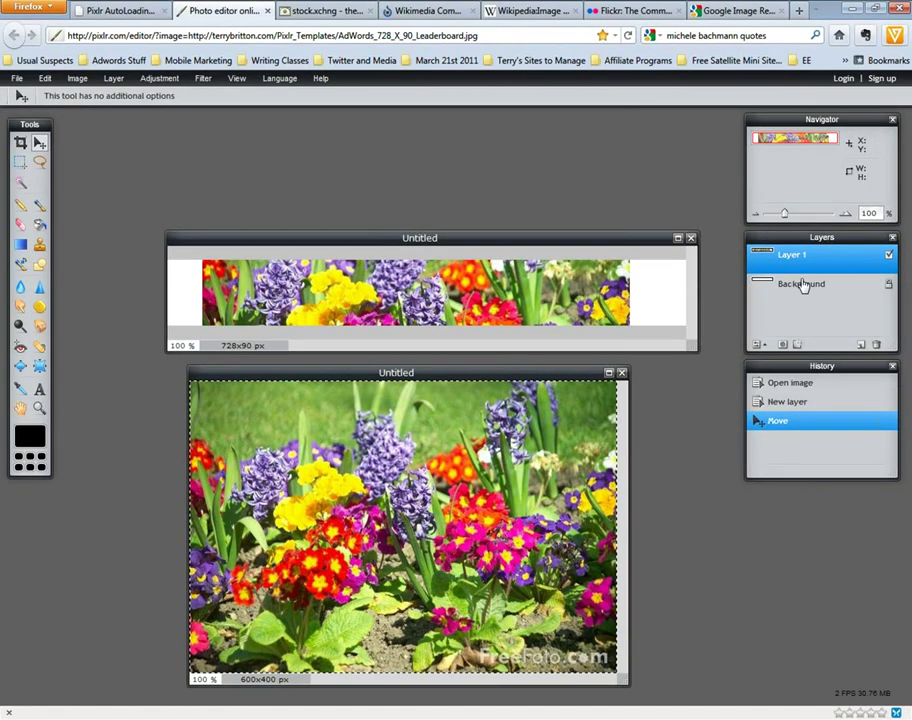
pyautogui.doubleClick(795, 256)
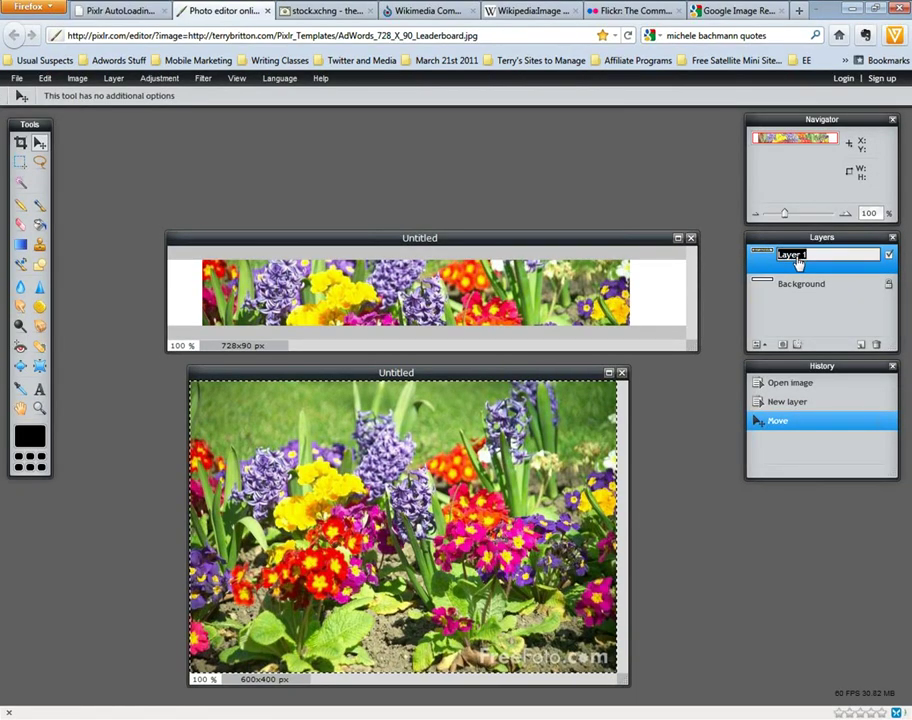
pyautogui.write('Flower')
pyautogui.press('Return')
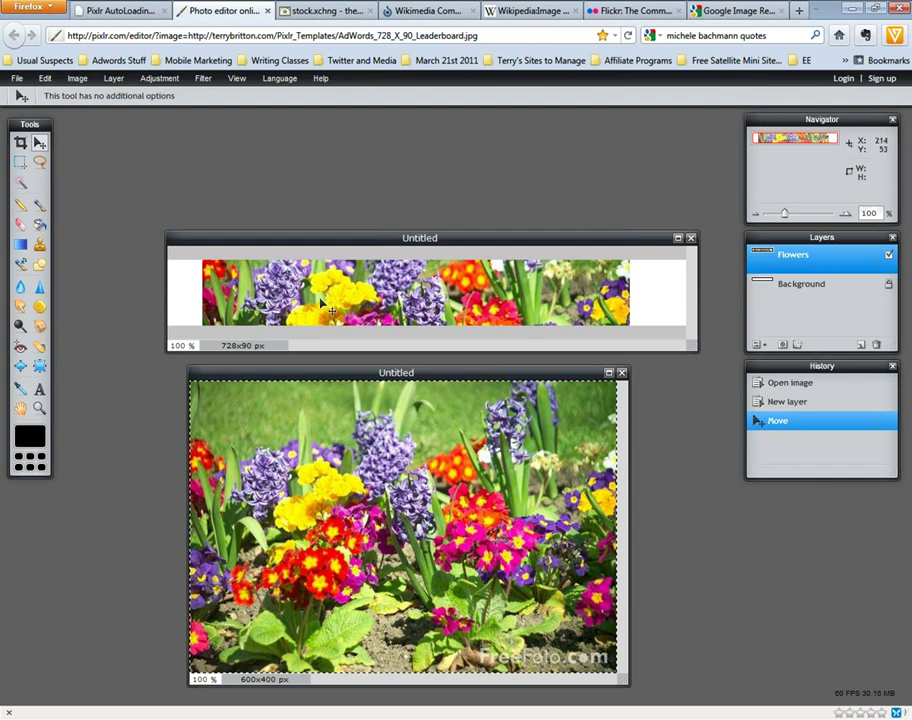
# - Enlarge the Flowers layer with Free transform and reposition it to cover the banner's full width, undoing the extra move made after applying
pyautogui.click(45, 78)
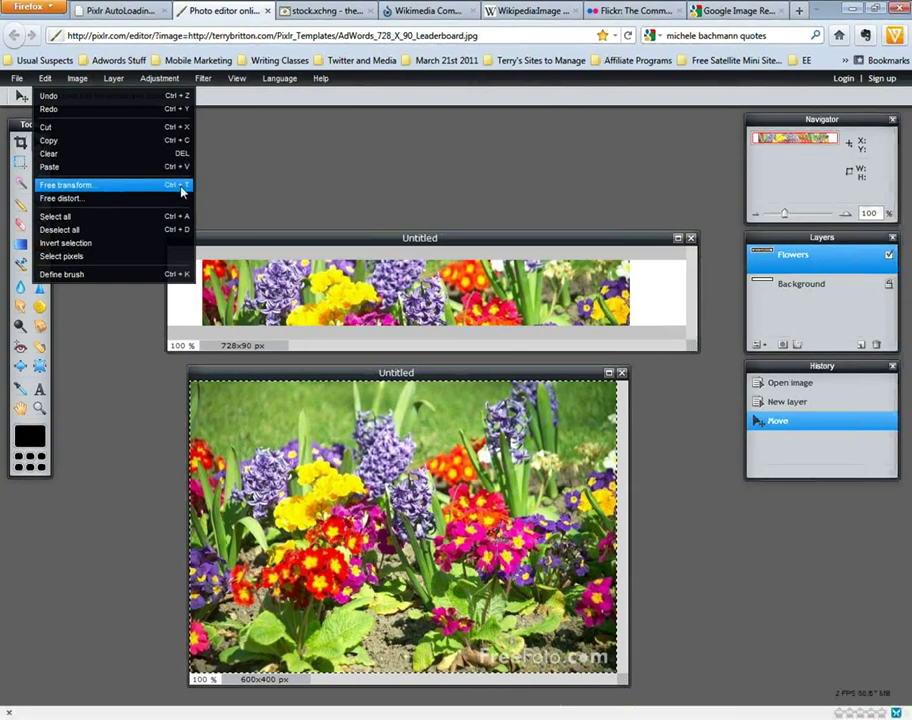
pyautogui.click(160, 370)
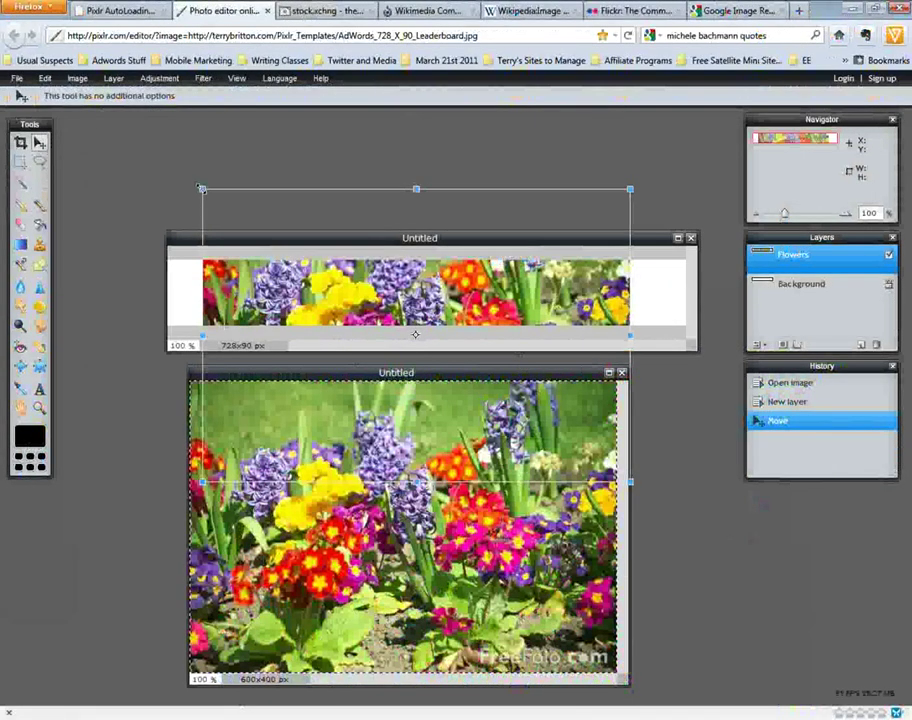
pyautogui.moveTo(201, 188); pyautogui.dragTo(149, 130)
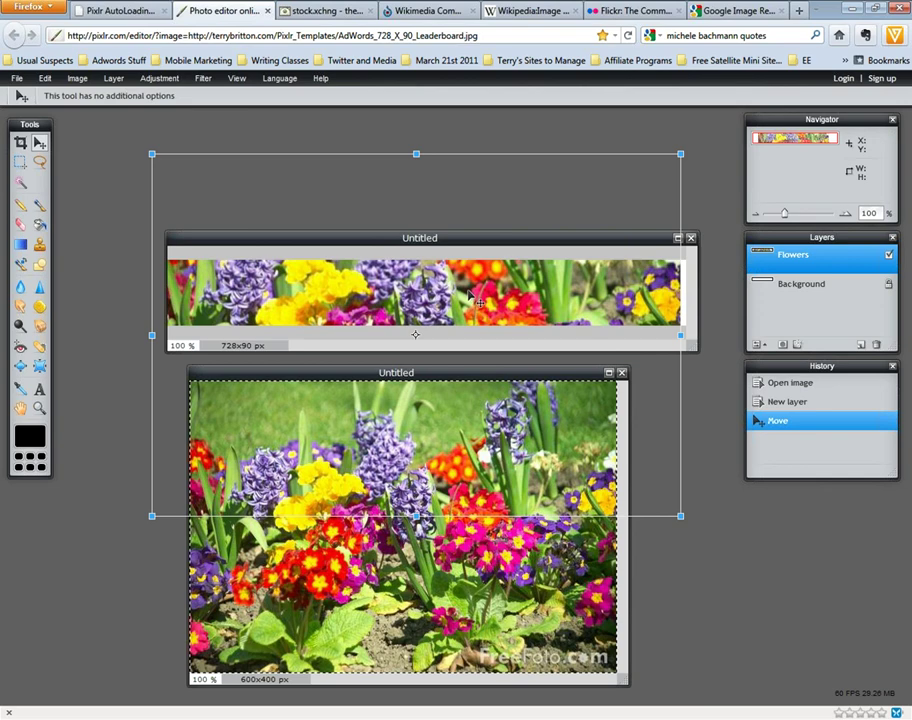
pyautogui.moveTo(524, 295); pyautogui.dragTo(533, 346)
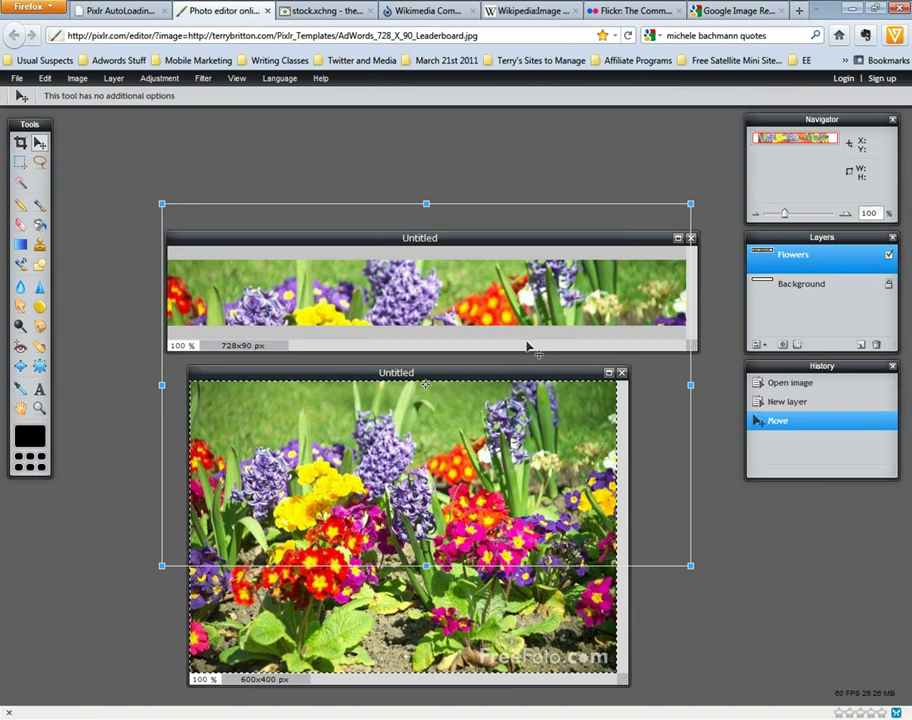
pyautogui.press('Return')
pyautogui.moveTo(505, 312); pyautogui.dragTo(552, 291)
pyautogui.hotkey('ctrl', 'z')
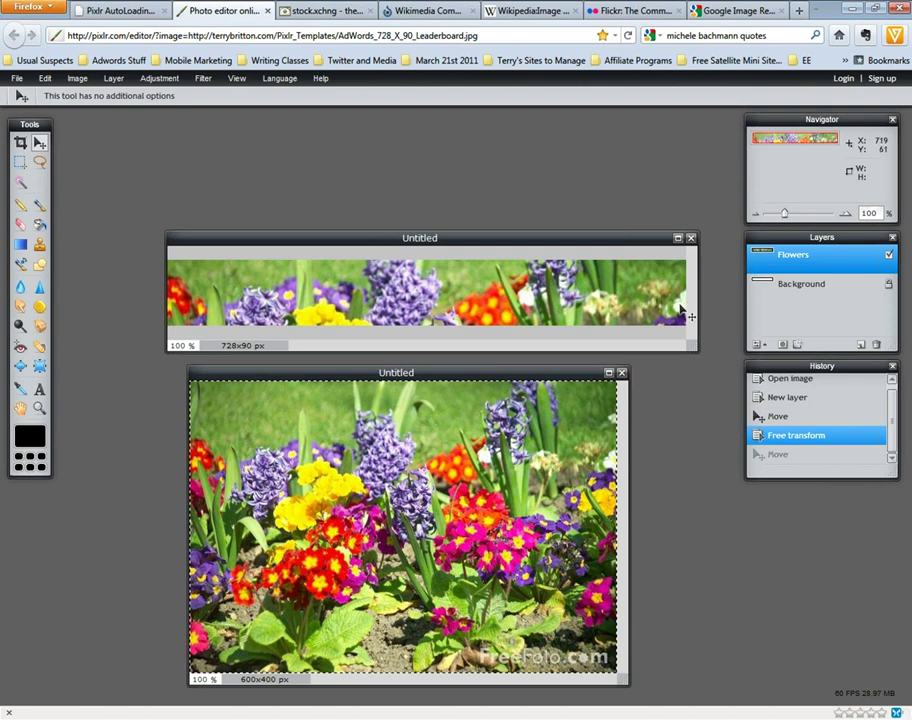
# - Paste a second copy of the flower photo above the Flowers layer and name the new layer Flowers Master
pyautogui.click(468, 380)
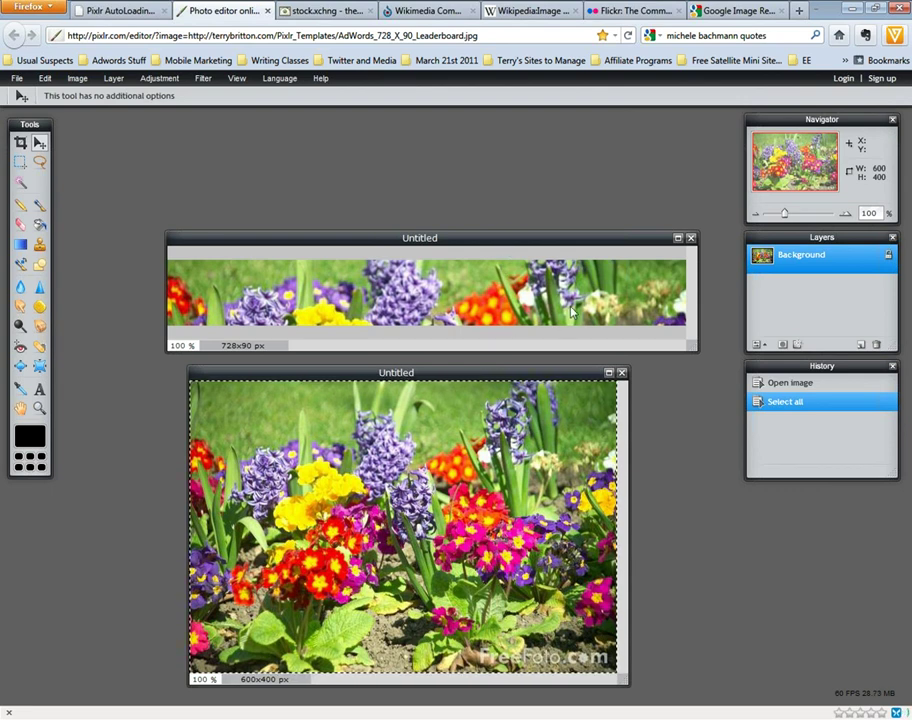
pyautogui.click(639, 237)
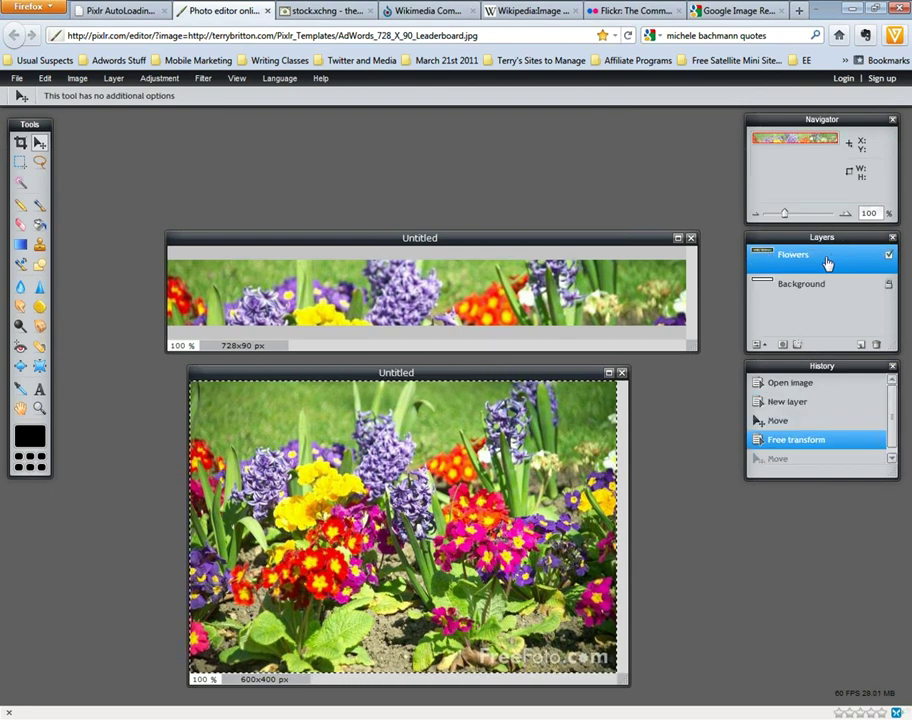
pyautogui.hotkey('ctrl', 'v')
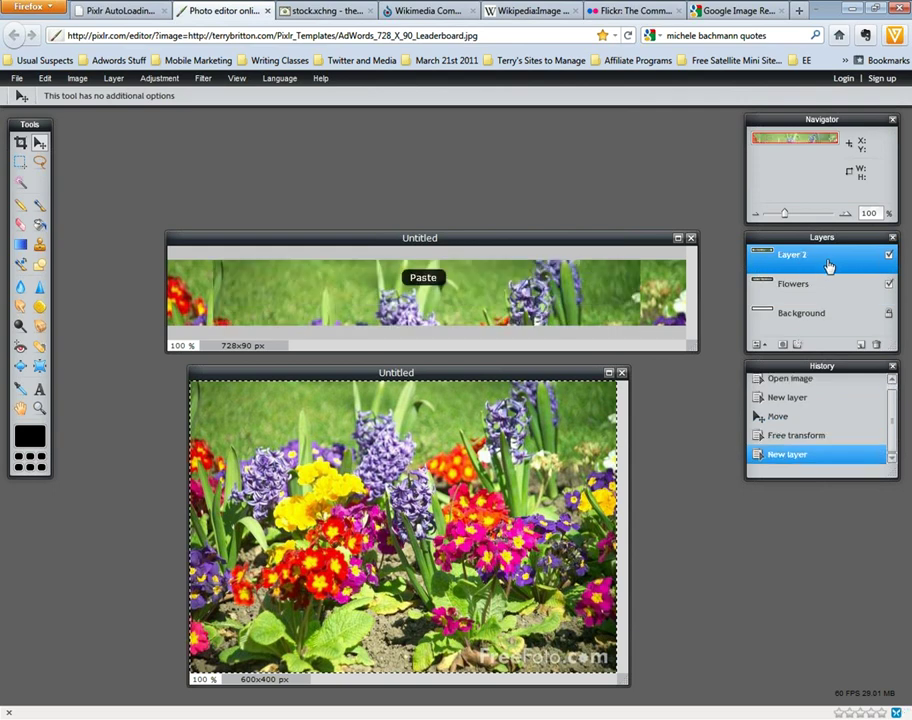
pyautogui.doubleClick(797, 257)
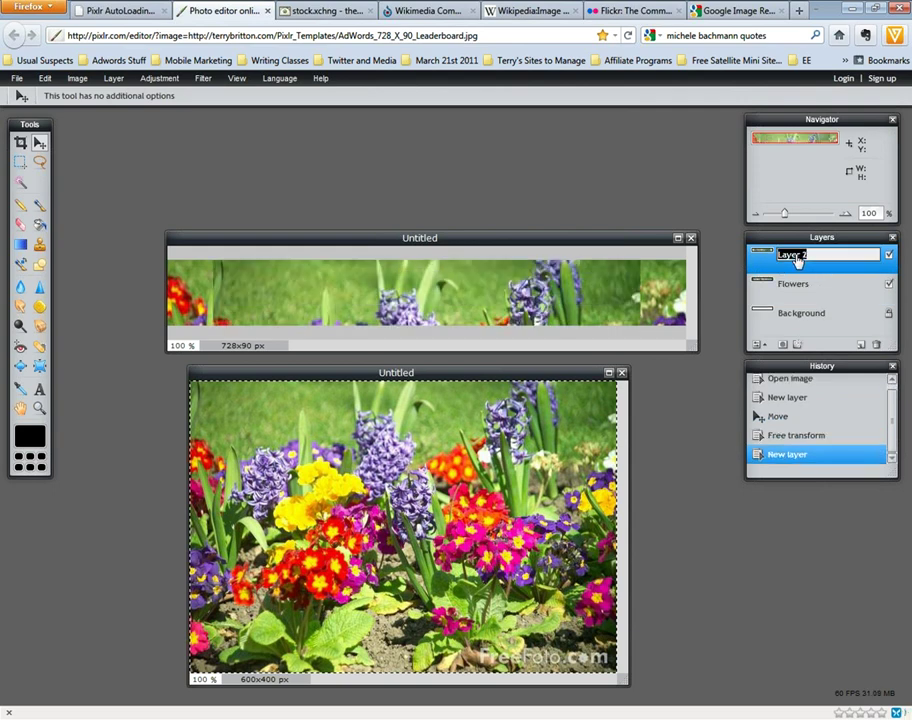
pyautogui.write('Fl')
pyautogui.press('Return')
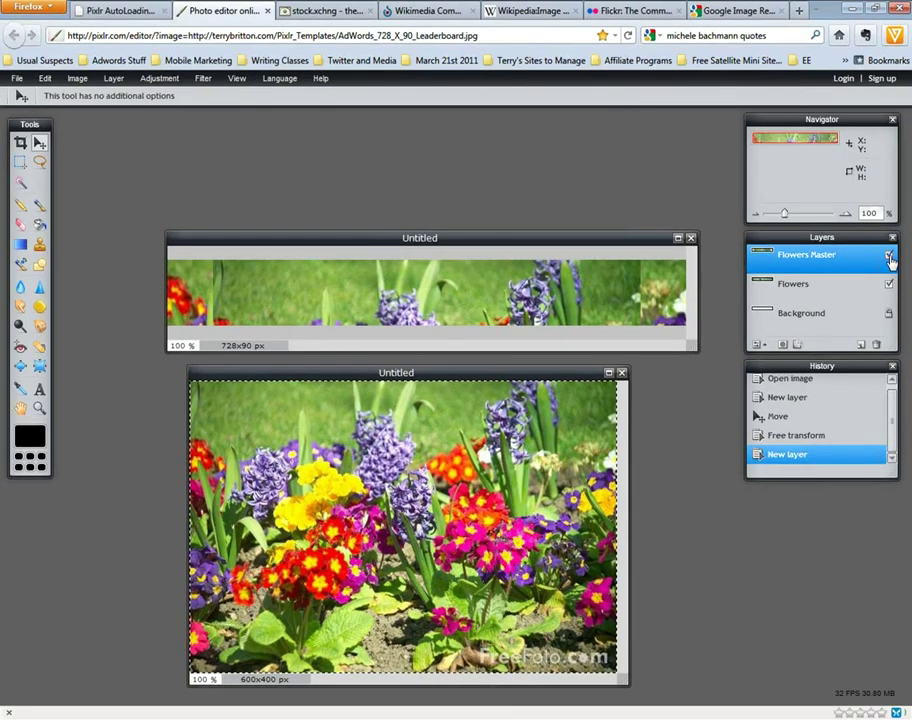
# - Hide the Flowers Master layer and duplicate it in the 728x90 banner
pyautogui.click(865, 338)
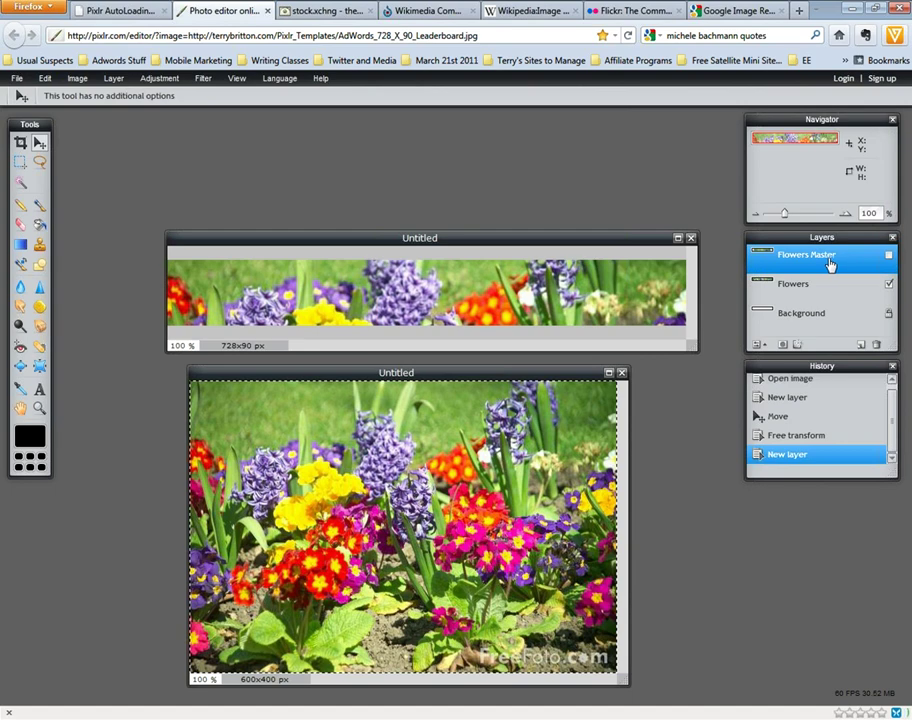
pyautogui.moveTo(822, 262); pyautogui.dragTo(862, 352)
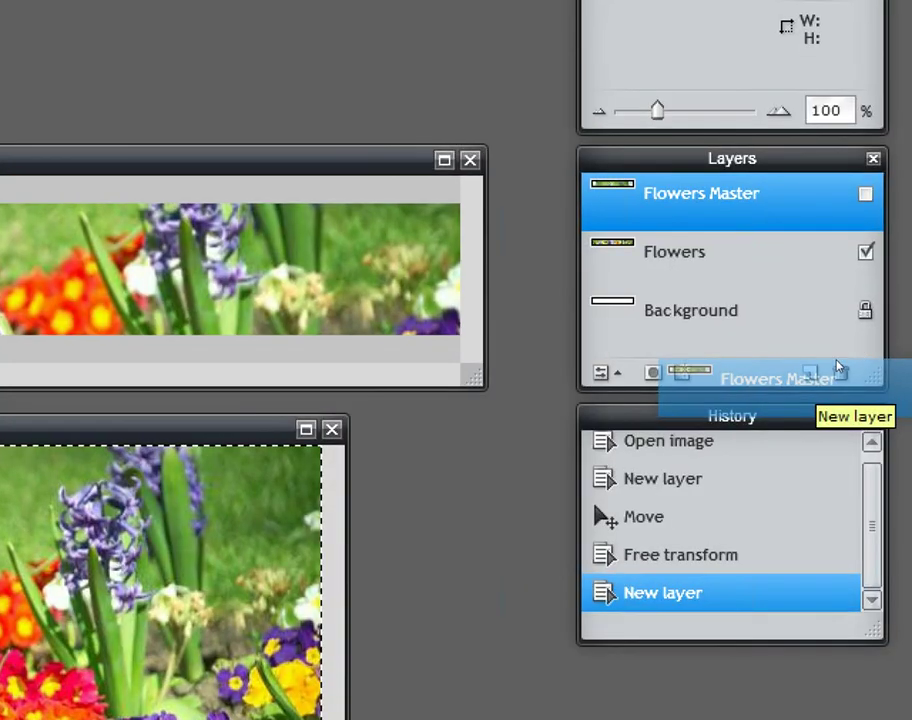
pyautogui.moveTo(810, 381); pyautogui.dragTo(811, 378)
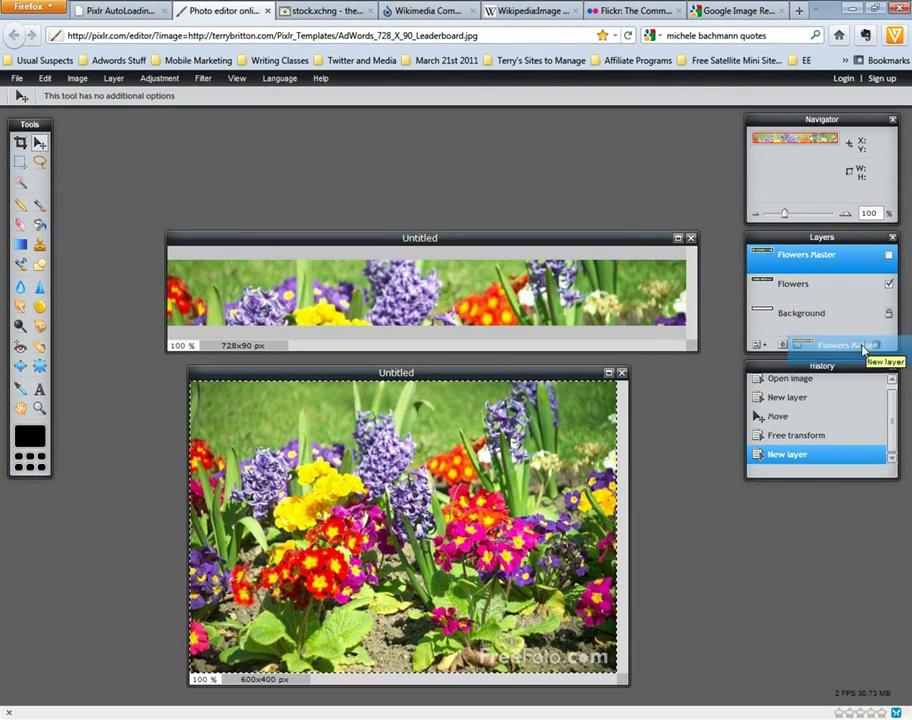
pyautogui.moveTo(863, 348); pyautogui.dragTo(863, 348)
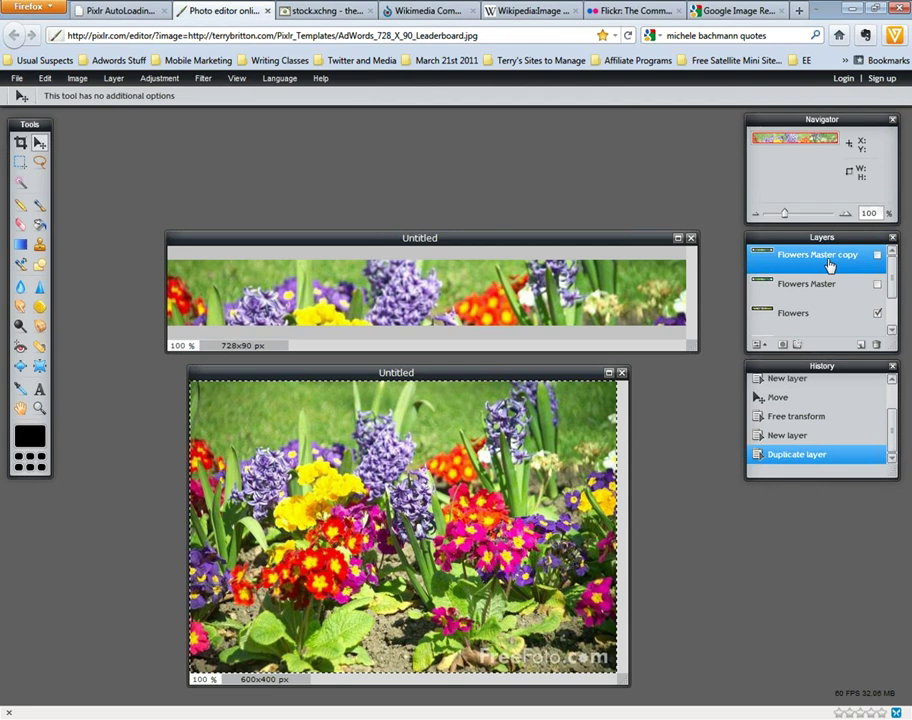
# - Make the Flowers Master copy layer visible and move its photo up so the blossoms fill the banner strip
pyautogui.click(877, 256)
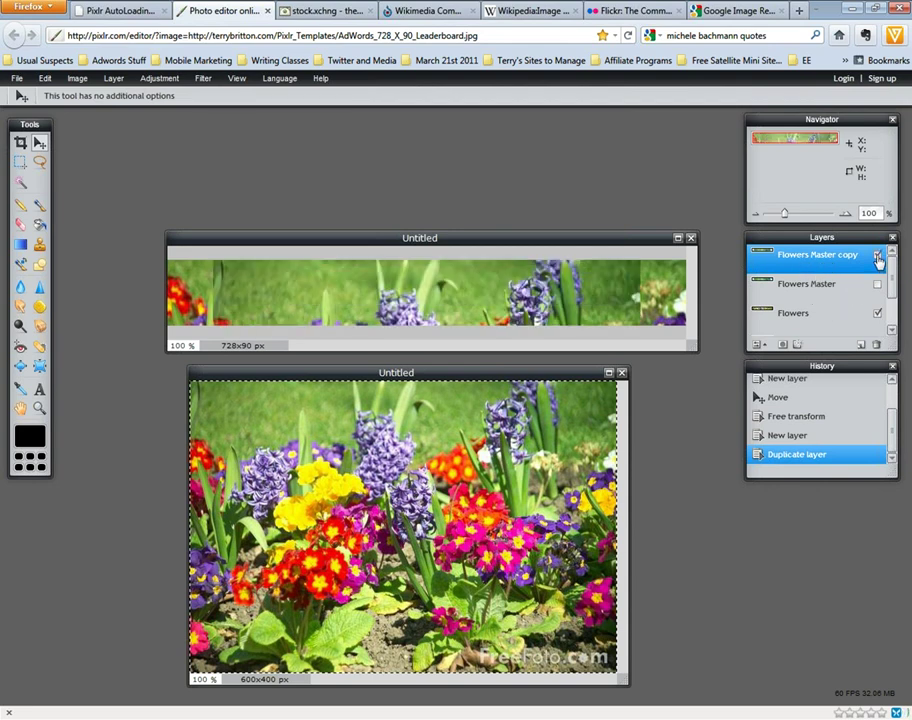
pyautogui.moveTo(526, 295); pyautogui.dragTo(540, 222)
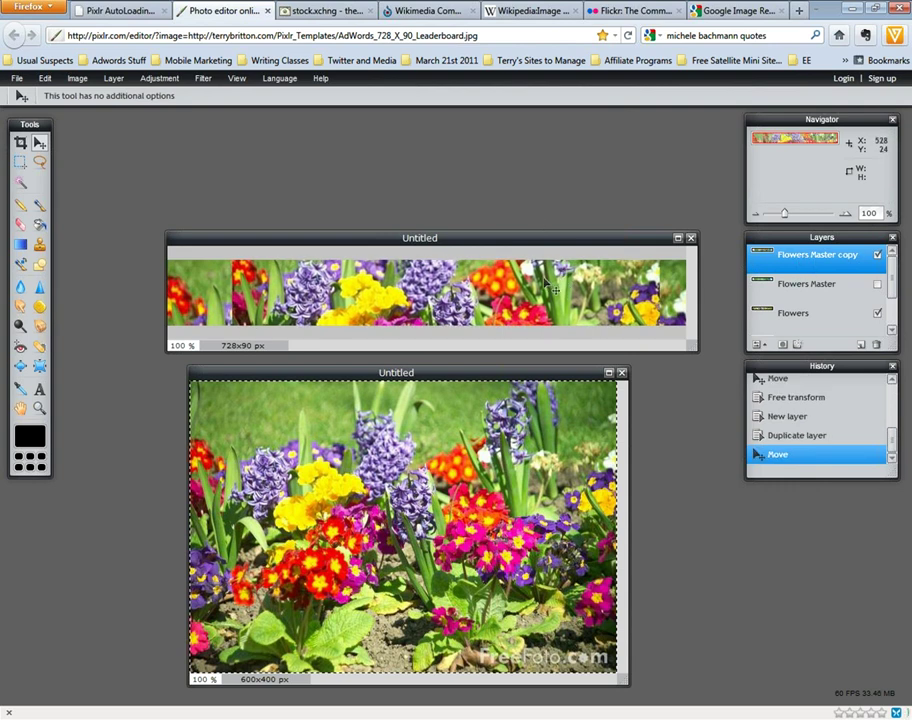
pyautogui.click(52, 78)
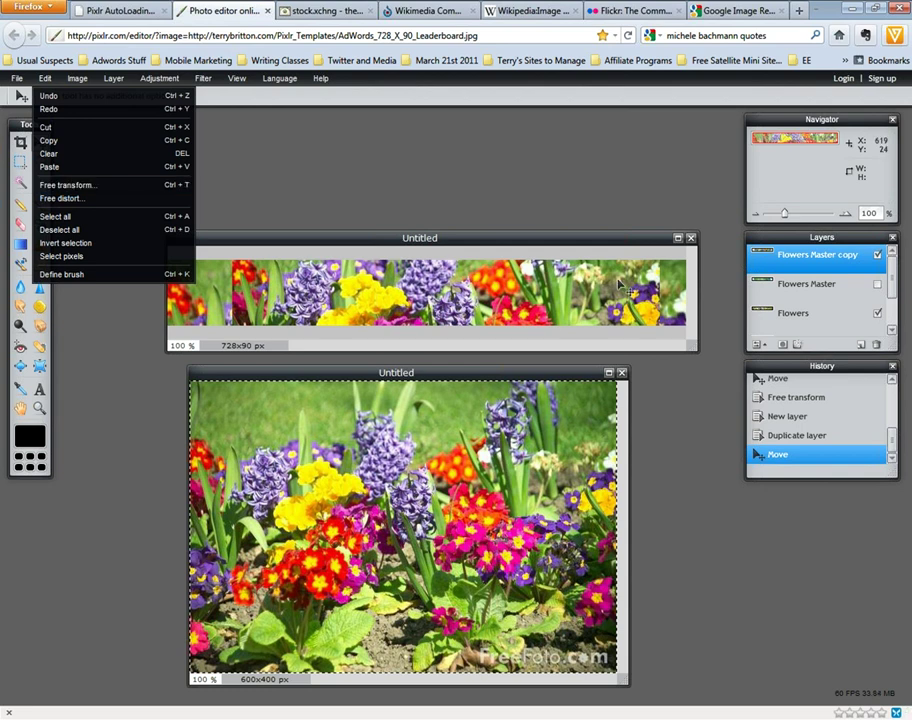
pyautogui.click(583, 242)
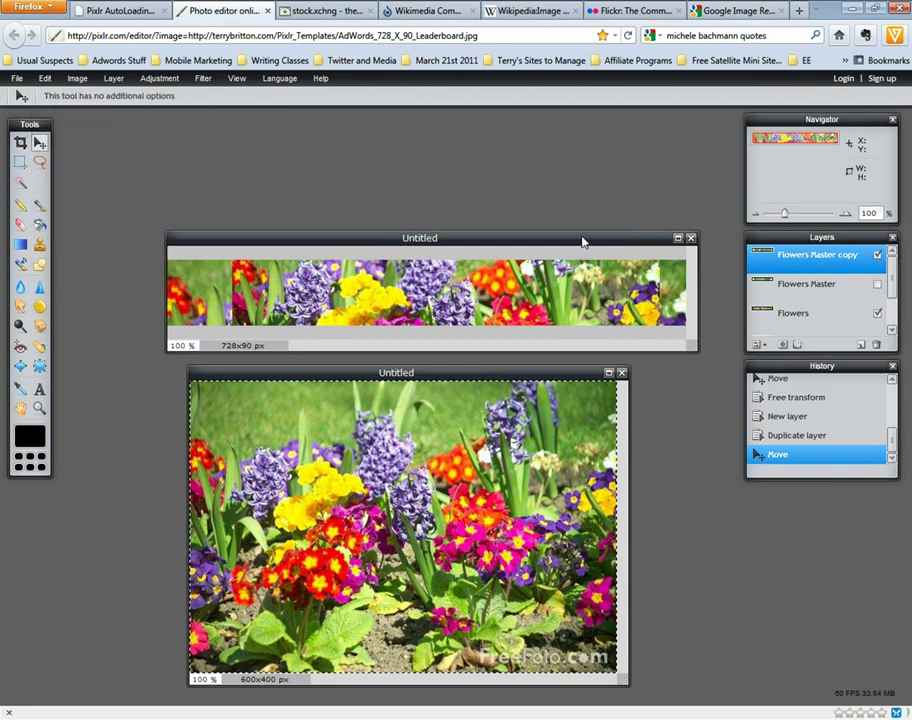
# - Toggle the Flowers Master copy layer to compare it with Flowers, leave it hidden and select the Flowers layer
pyautogui.click(877, 255)
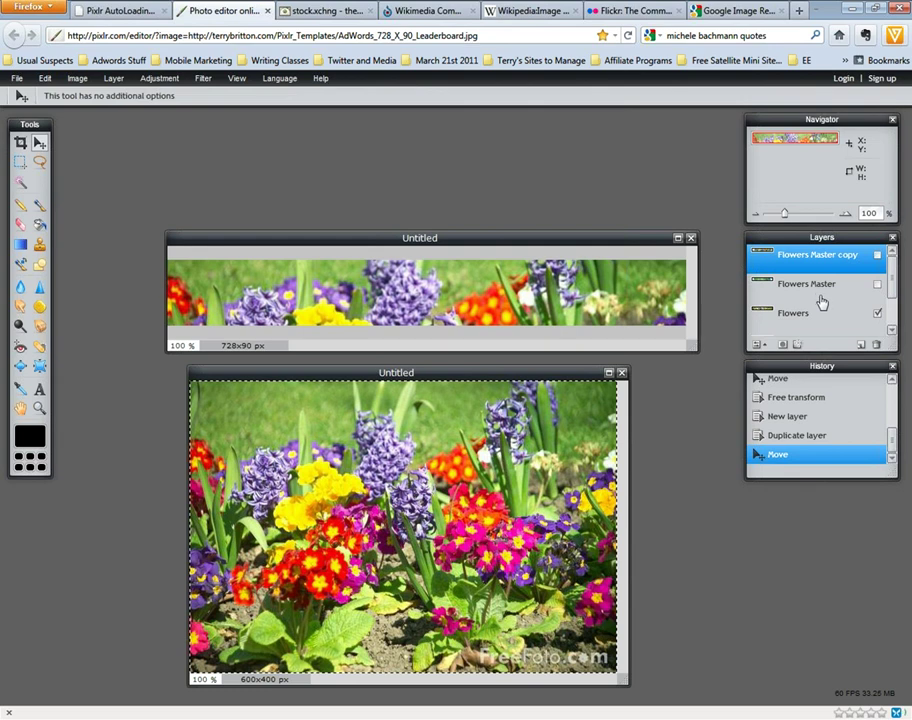
pyautogui.click(877, 256)
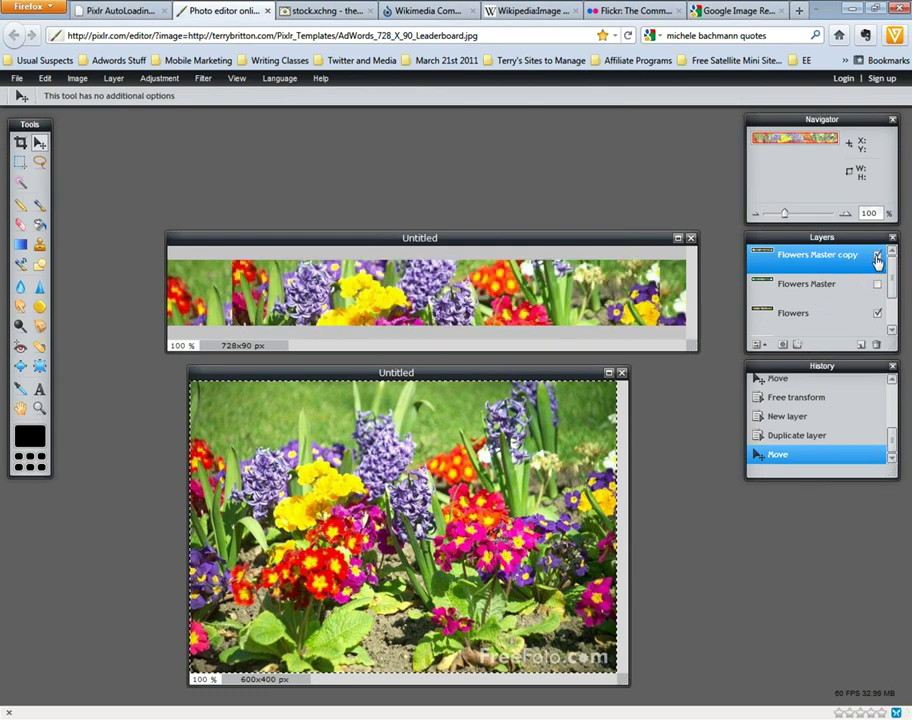
pyautogui.click(877, 256)
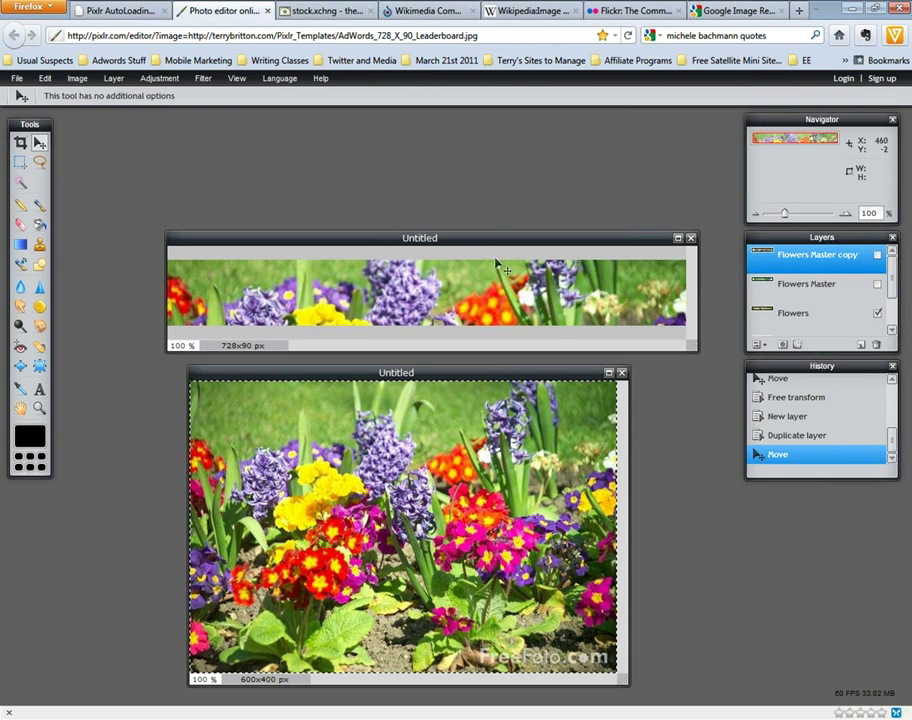
pyautogui.click(800, 314)
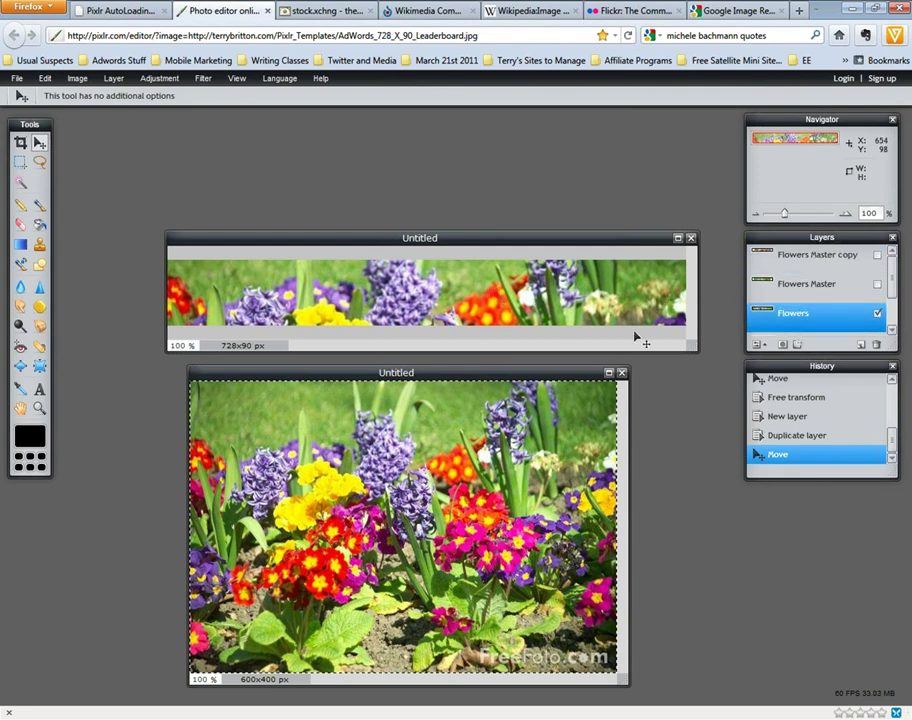
# - Switch past the open stock photo sites to the Google search for flowers and show its image results
pyautogui.click(323, 11)
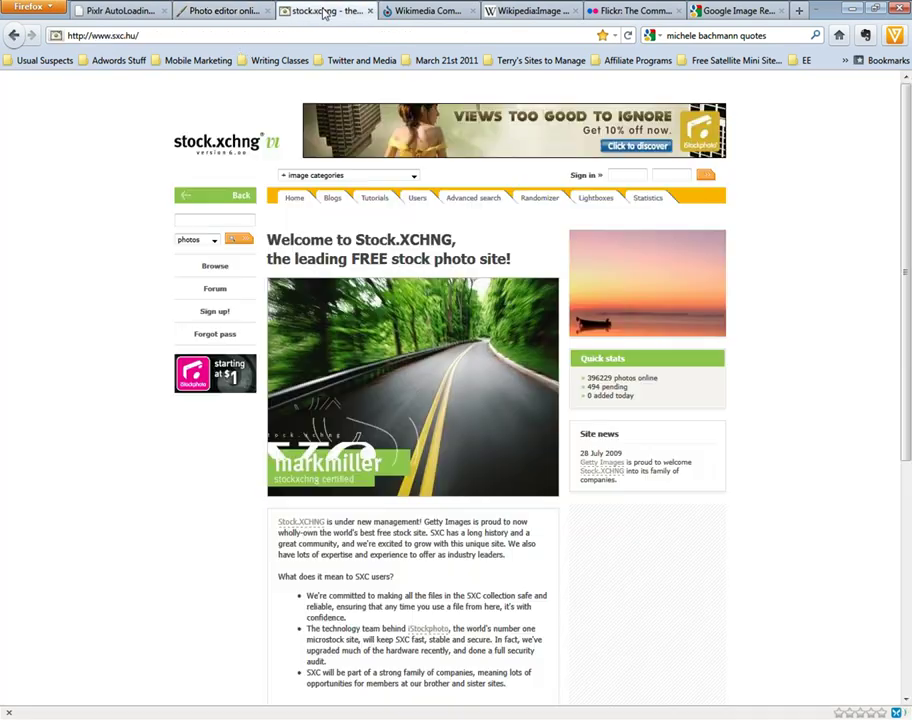
pyautogui.click(426, 12)
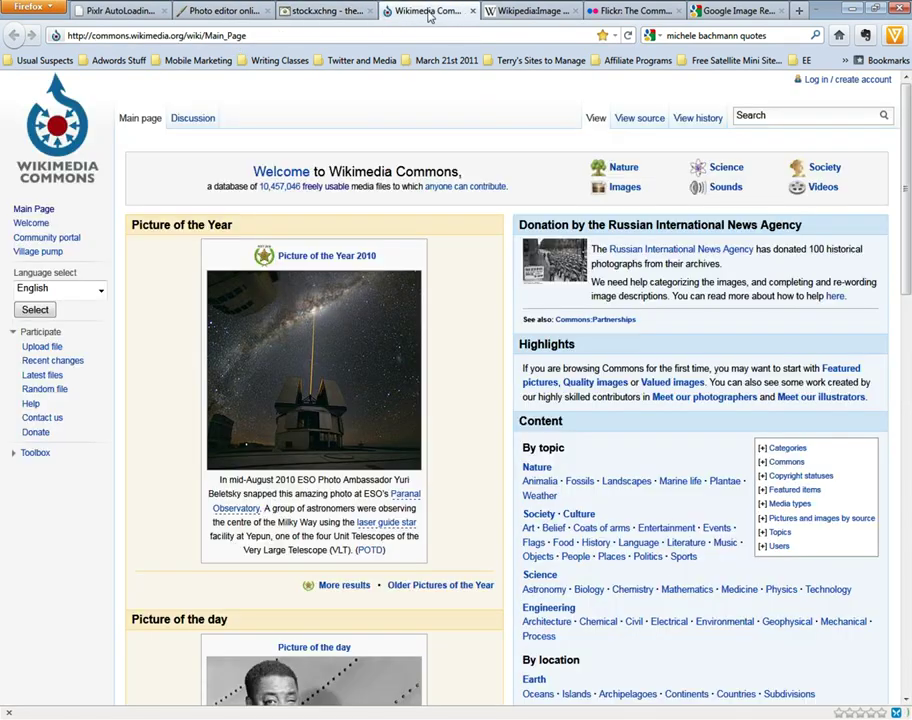
pyautogui.click(513, 12)
pyautogui.click(722, 11)
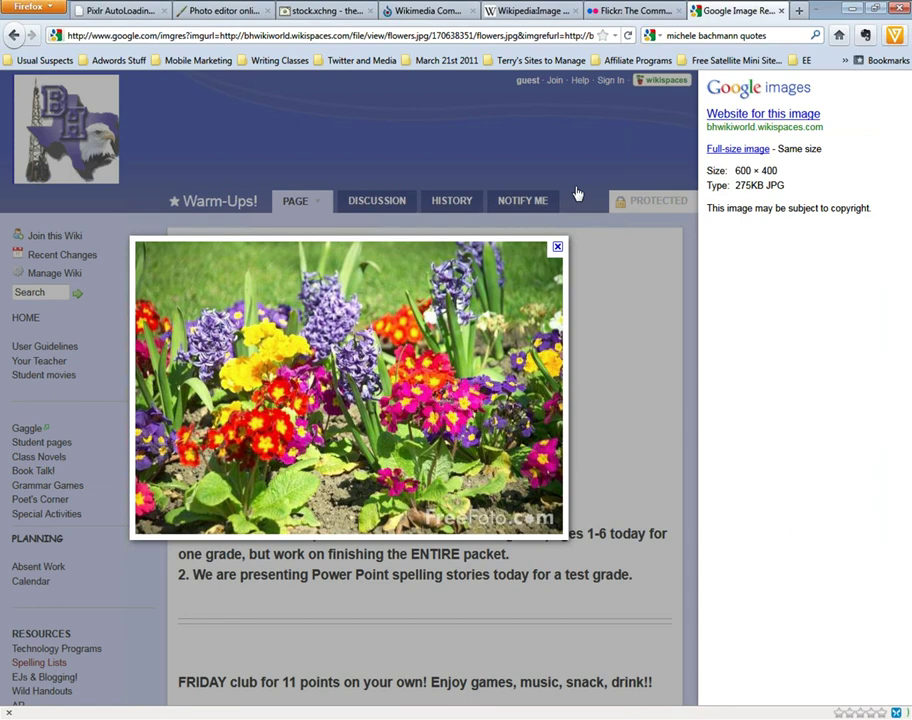
pyautogui.click(398, 178)
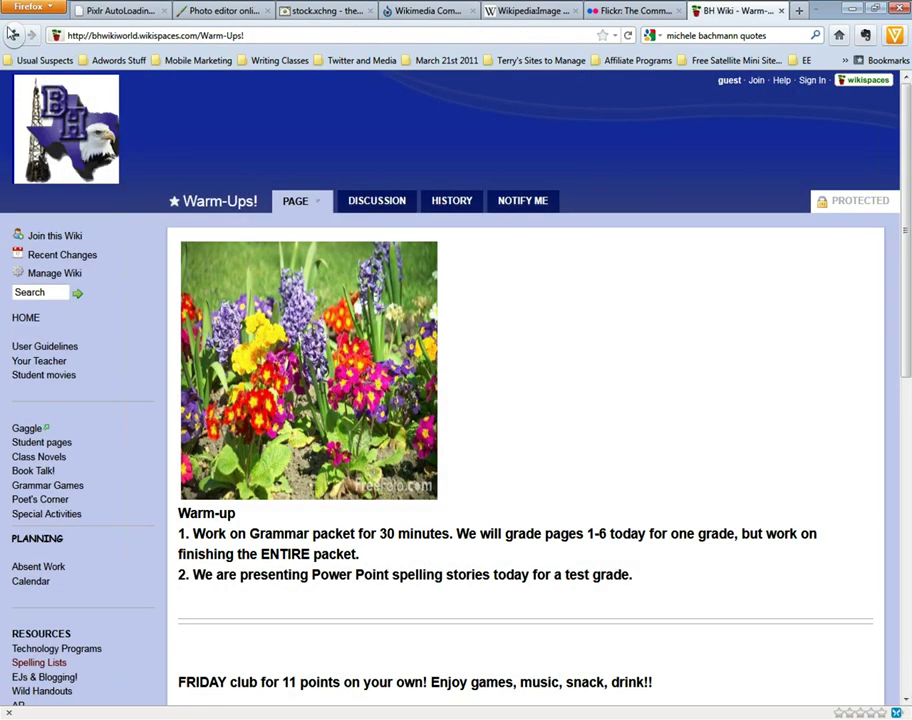
pyautogui.click(12, 33)
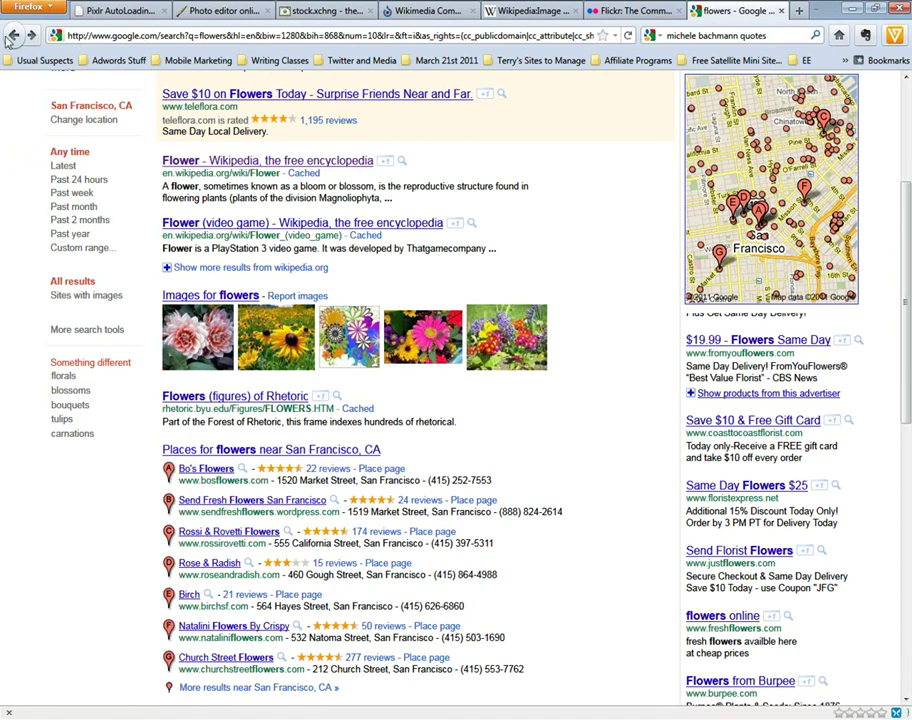
pyautogui.scroll(5, 221, 168)
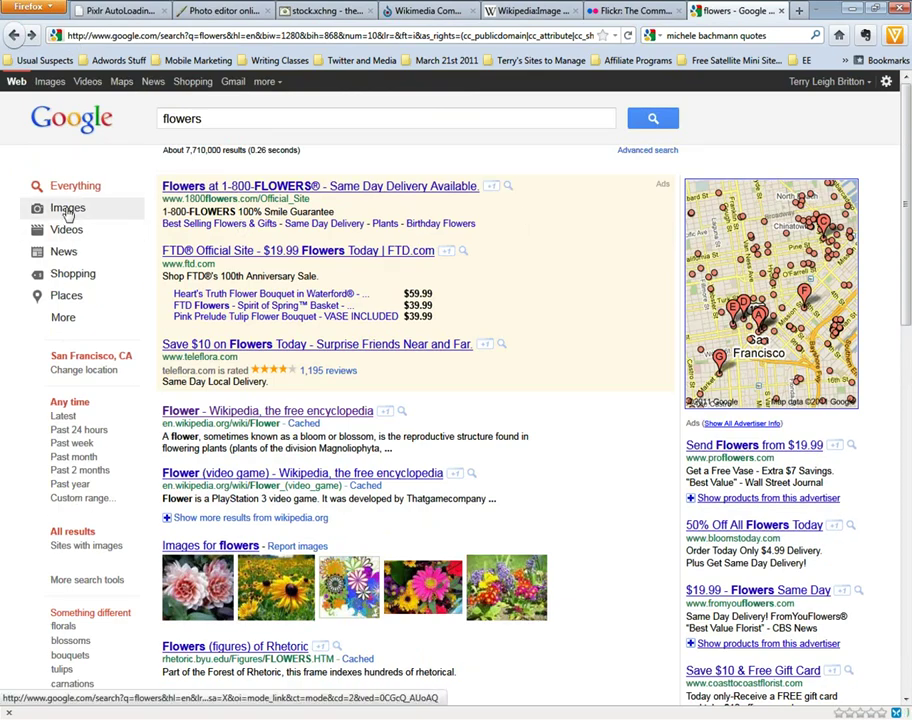
pyautogui.click(68, 210)
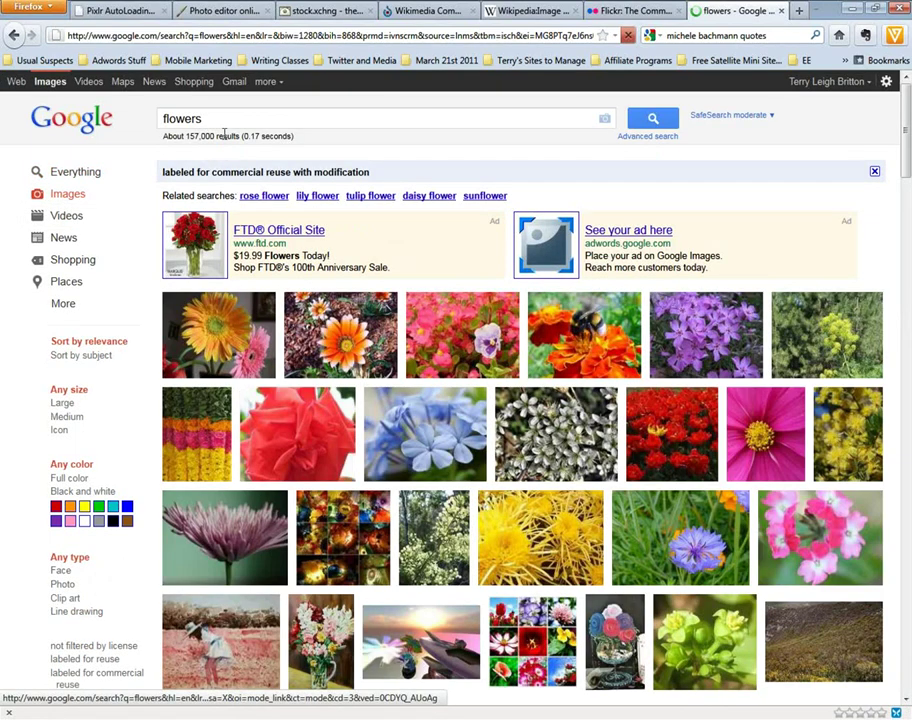
# - Highlight the "labeled for commercial reuse with modification" notice above the flower image results, then clear the highlight
pyautogui.moveTo(380, 180); pyautogui.dragTo(159, 172)
pyautogui.tripleClick(155, 176)
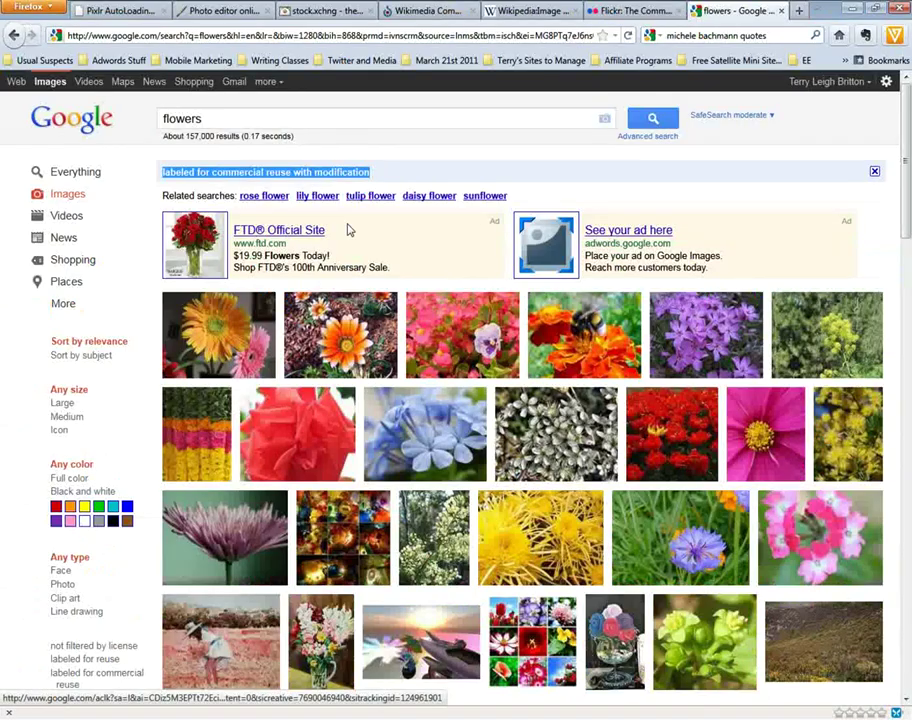
pyautogui.click(693, 256)
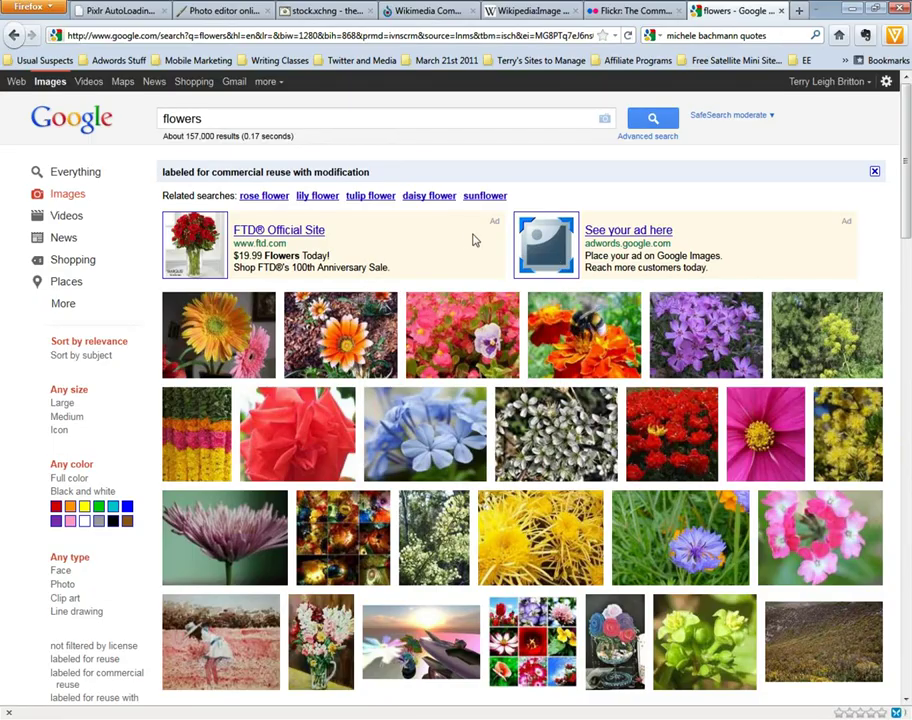
# - Browse all pages of the reusable flower images, preview the flower market photo's details and return to the first results
pyautogui.scroll(-8, 470, 242)
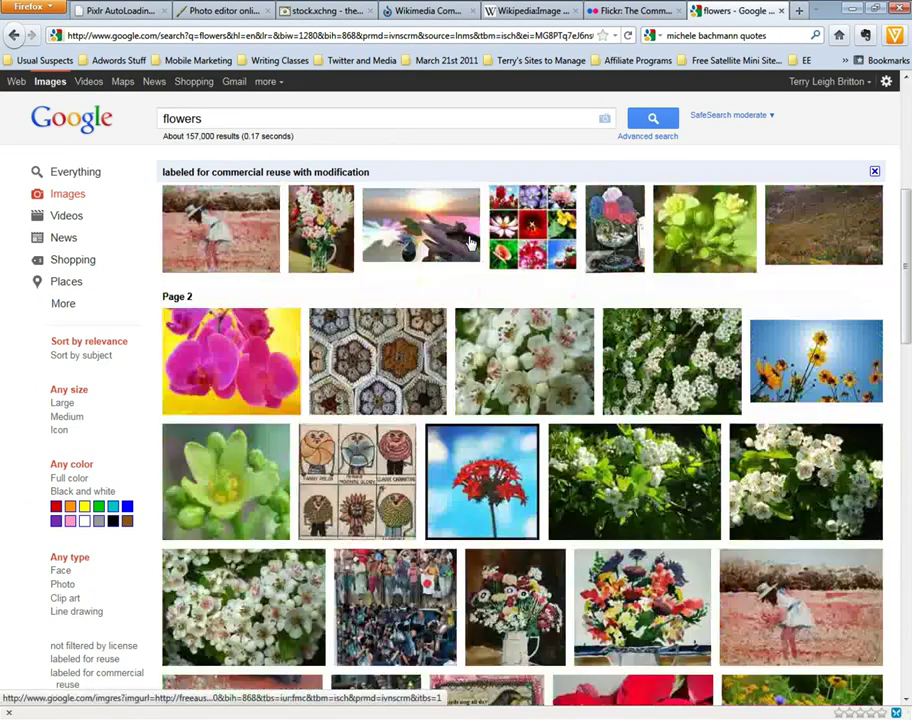
pyautogui.scroll(-10, 470, 242)
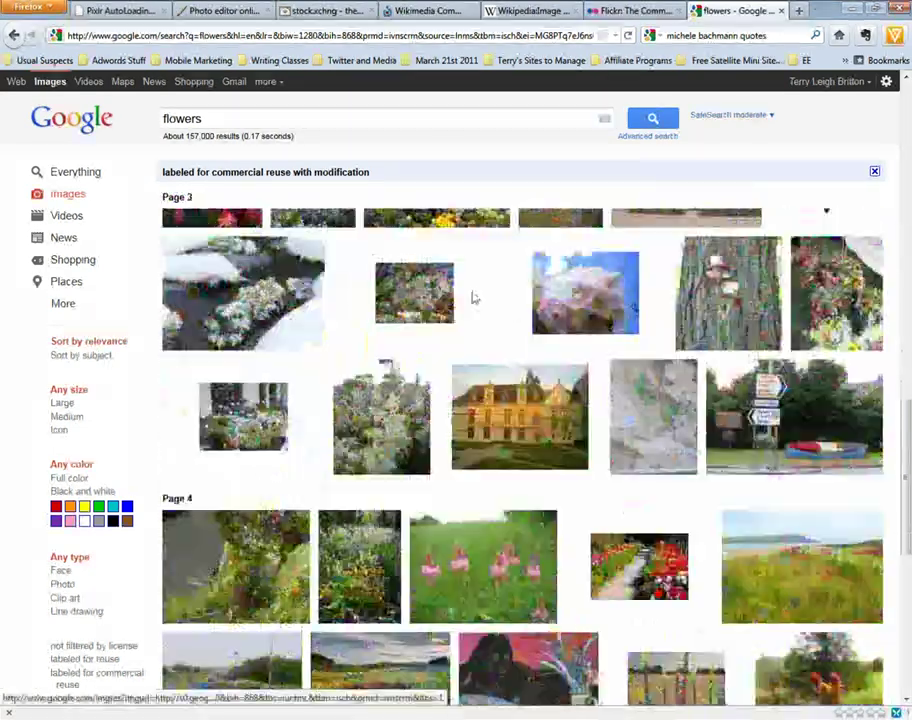
pyautogui.scroll(-3, 472, 301)
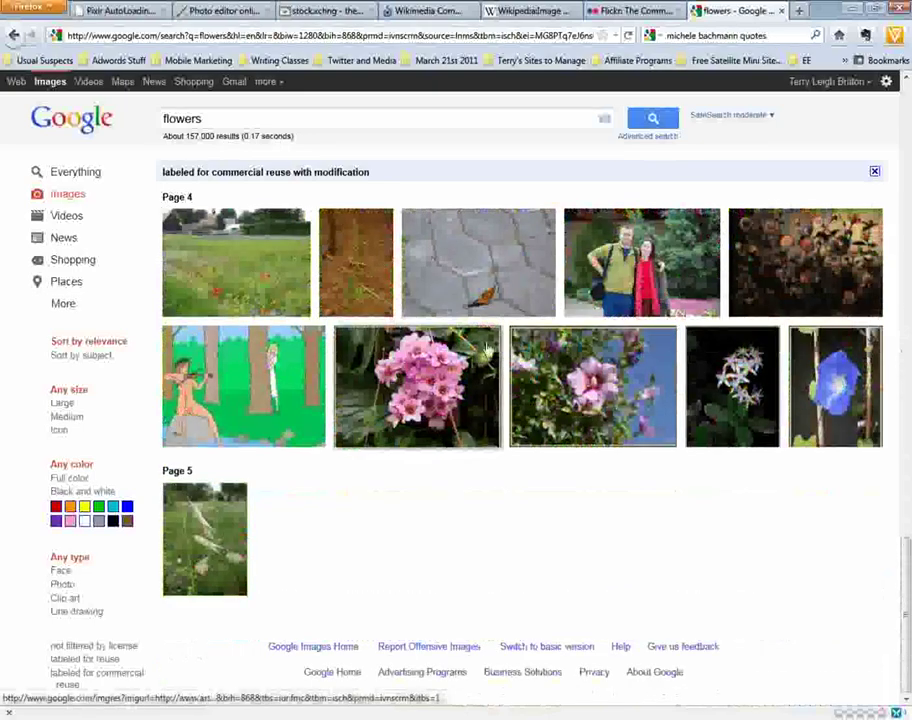
pyautogui.scroll(8, 503, 376)
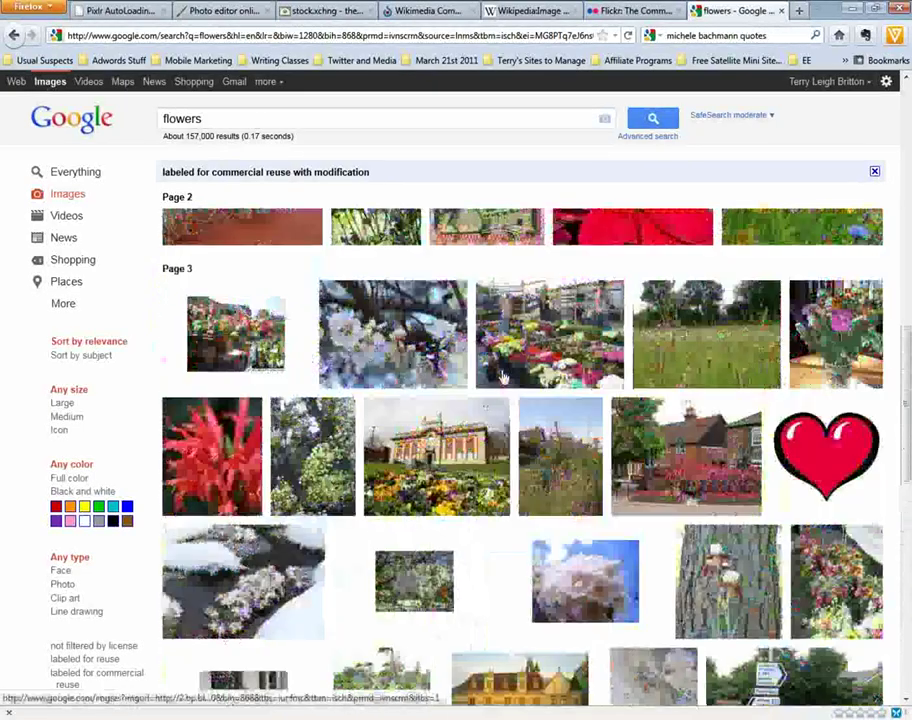
pyautogui.scroll(2, 503, 376)
pyautogui.moveTo(535, 420)
pyautogui.moveTo(357, 421)
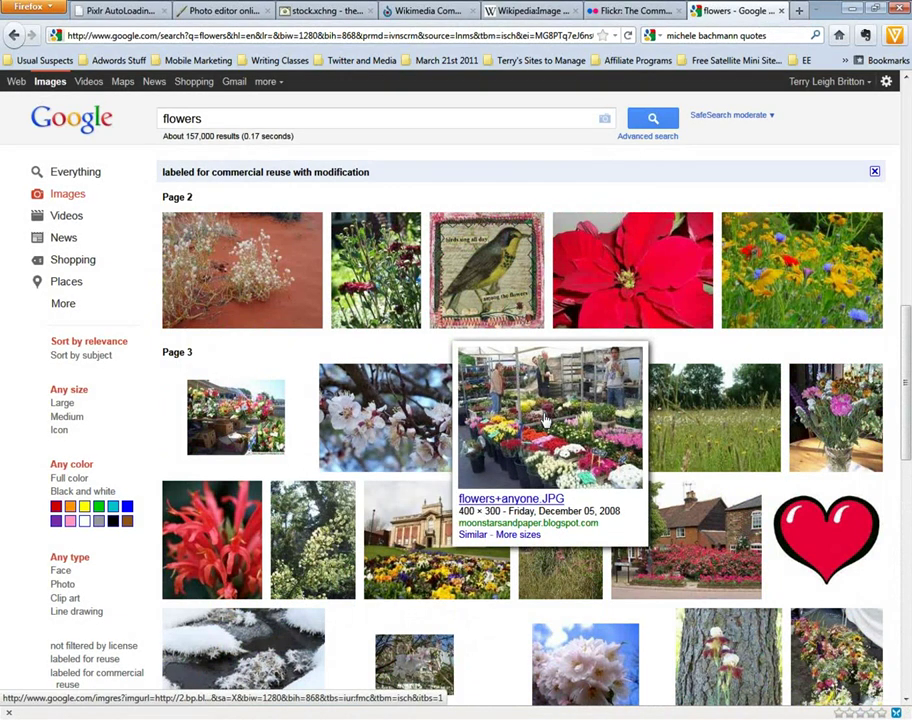
pyautogui.scroll(5, 499, 338)
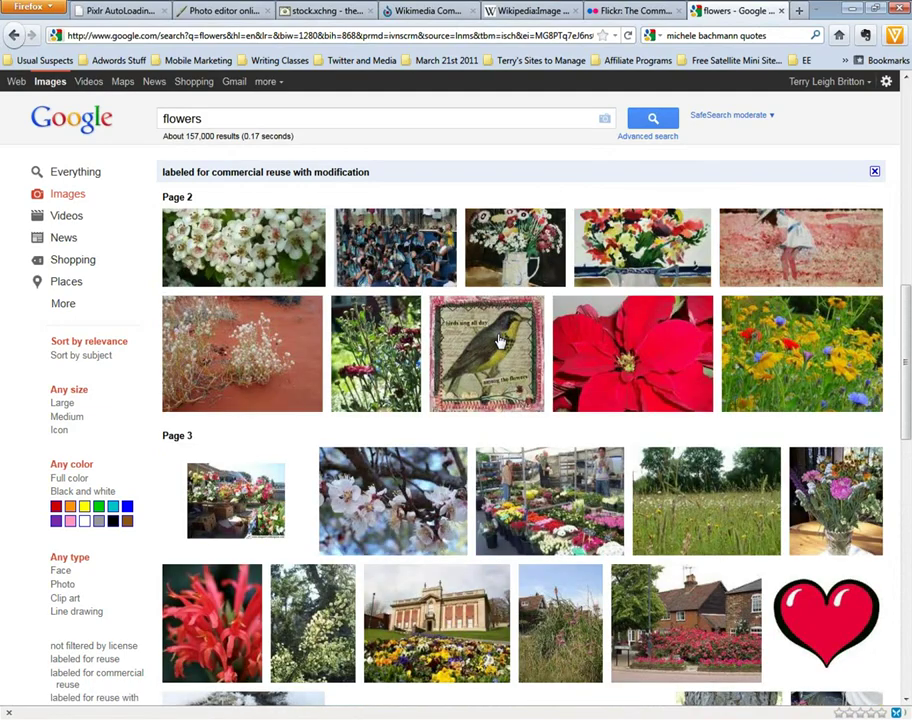
pyautogui.scroll(10, 499, 340)
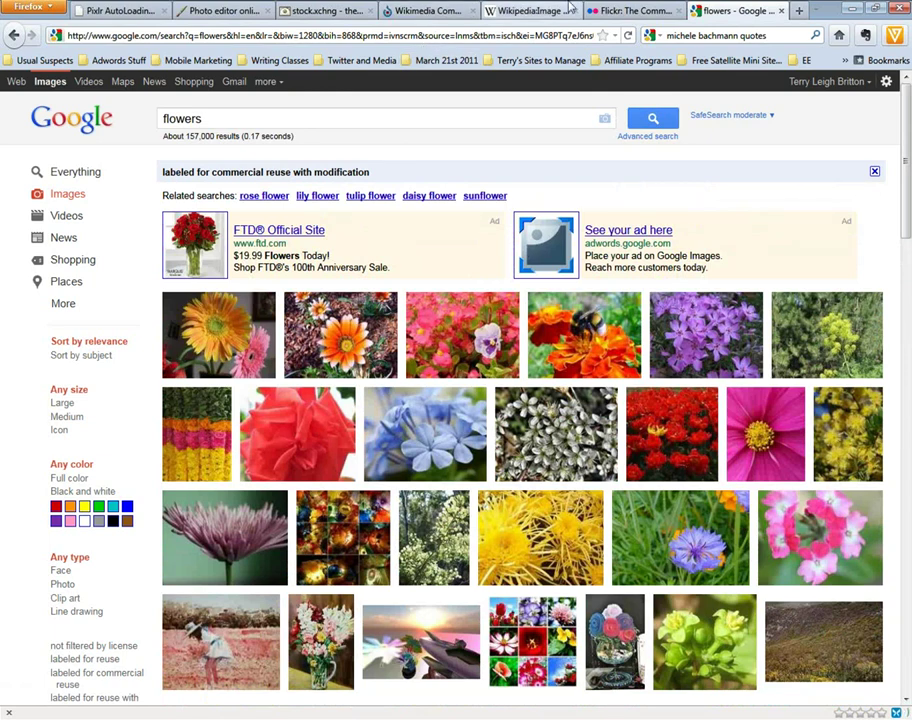
# - Switch to Flickr's The Commons page and highlight its title, then clear the highlight
pyautogui.click(640, 12)
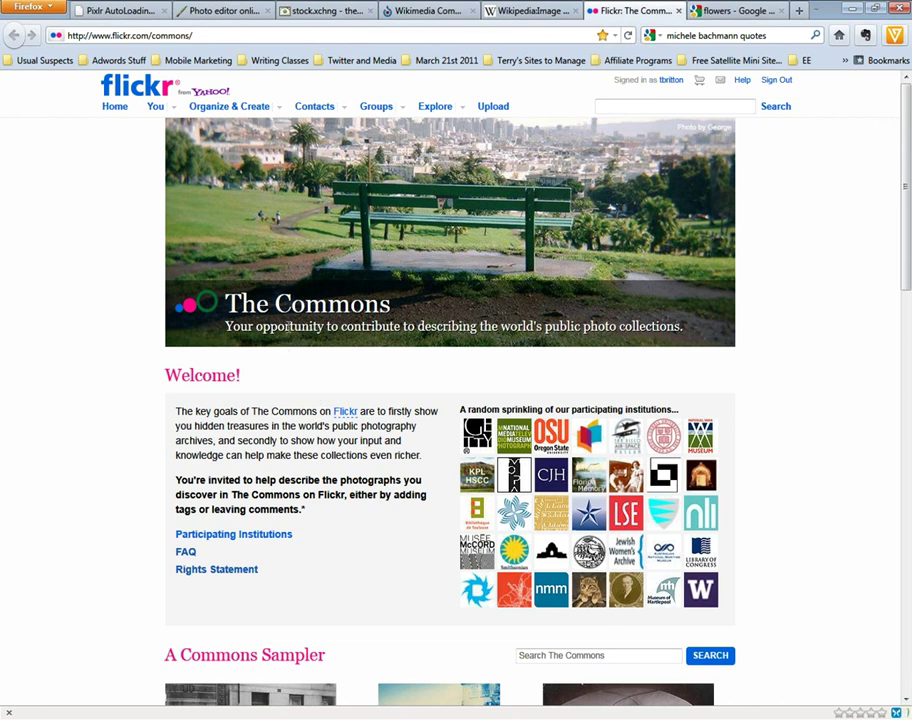
pyautogui.moveTo(225, 304); pyautogui.dragTo(391, 305)
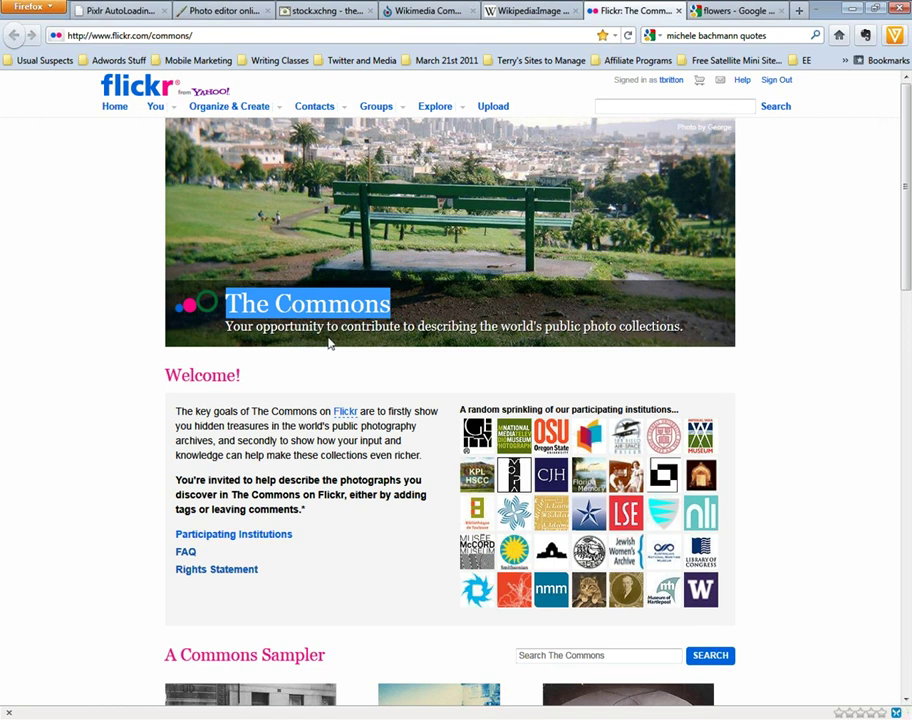
pyautogui.click(767, 331)
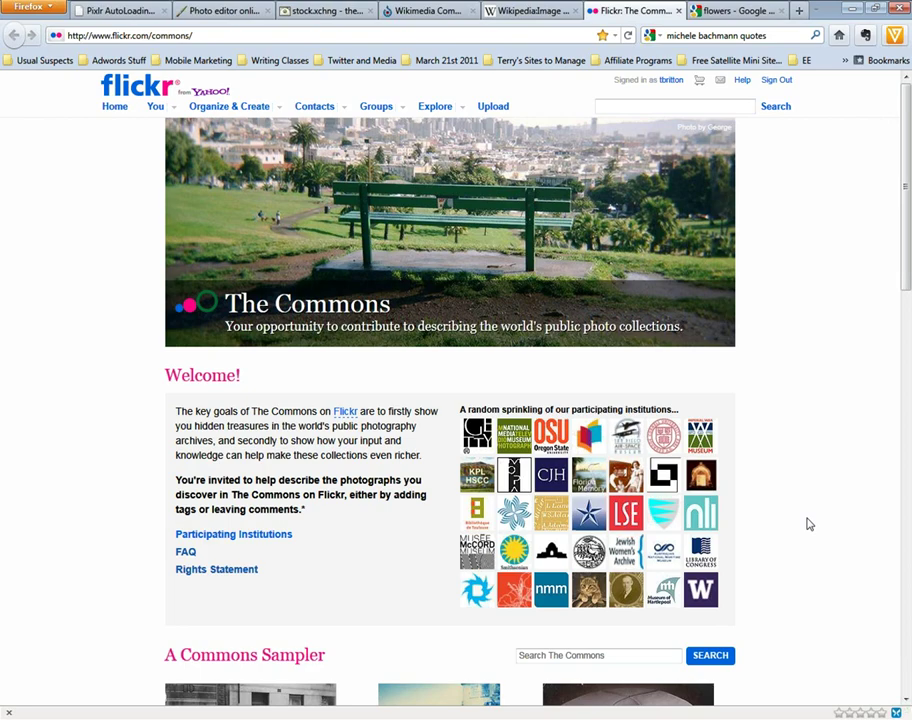
# - Look through The Commons page to the FAQ and open more information on "no known copyright restrictions" to read the rights statement
pyautogui.scroll(-15, 809, 524)
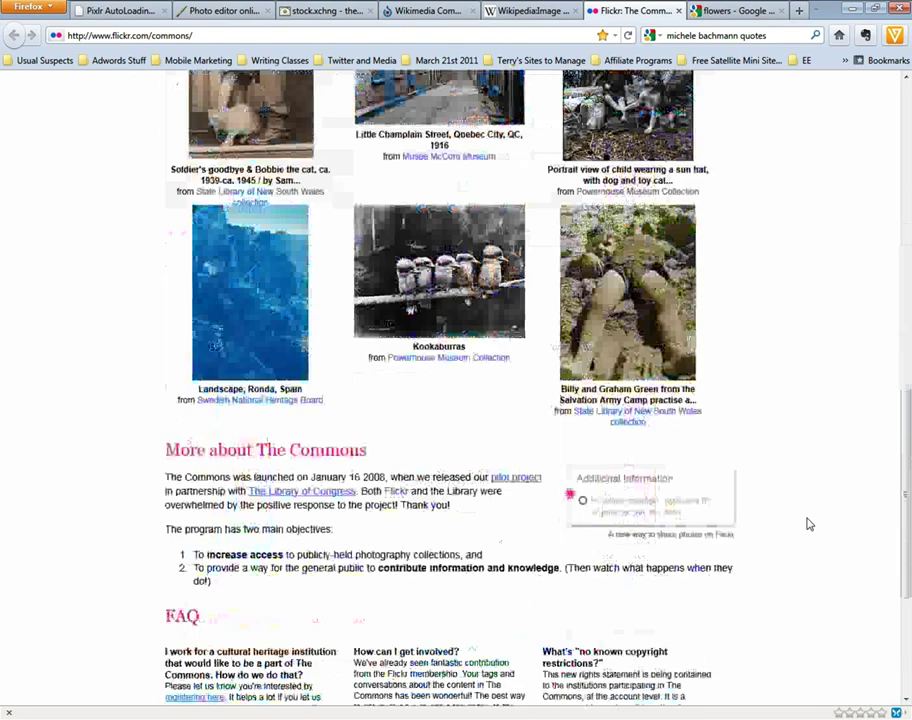
pyautogui.scroll(5, 809, 524)
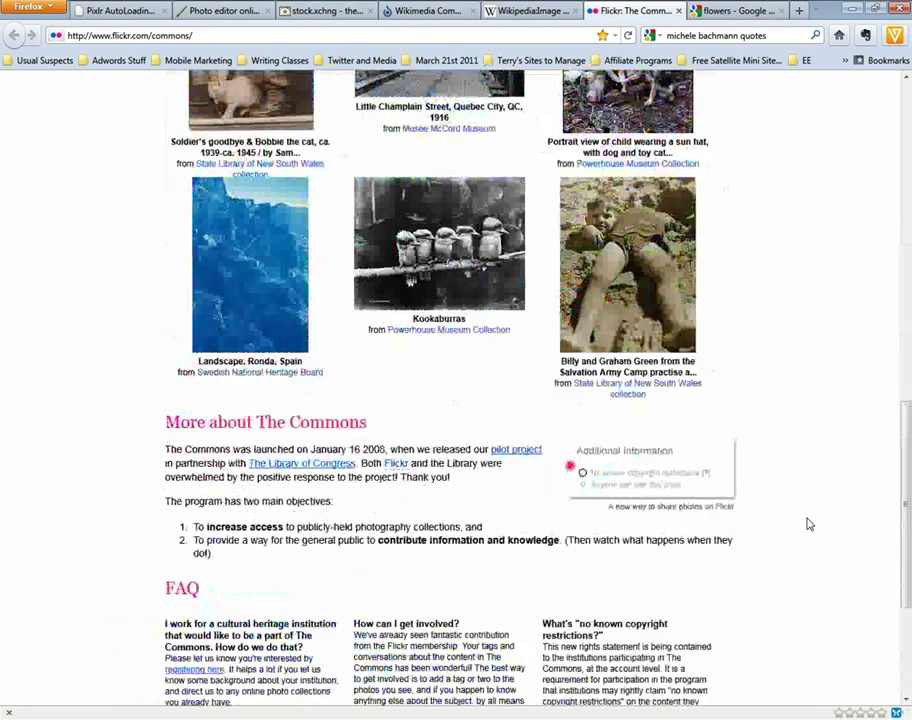
pyautogui.scroll(-2, 809, 524)
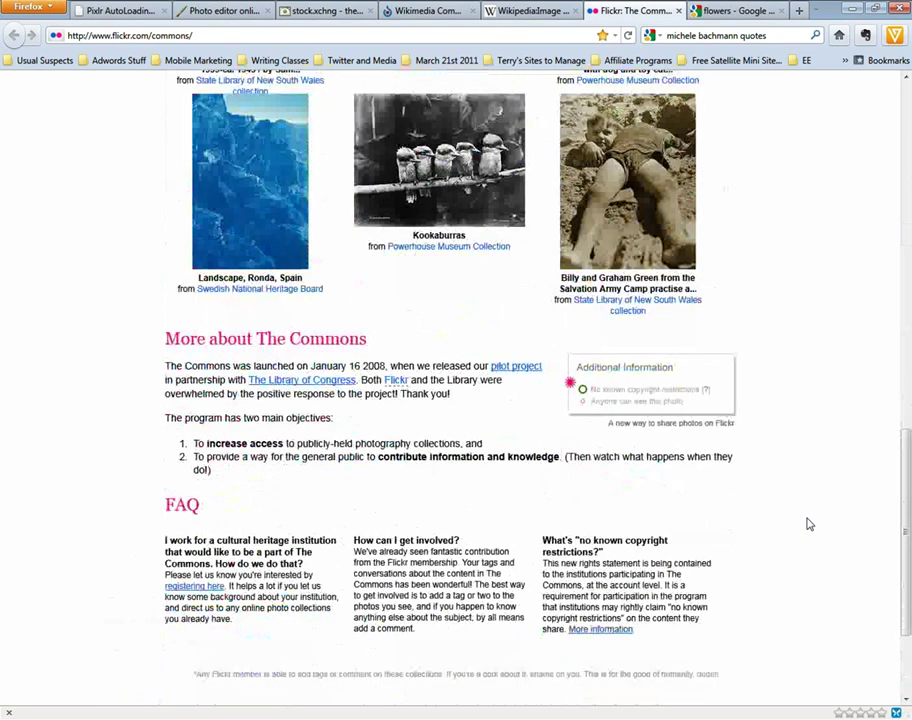
pyautogui.click(620, 630)
pyautogui.scroll(-10, 735, 399)
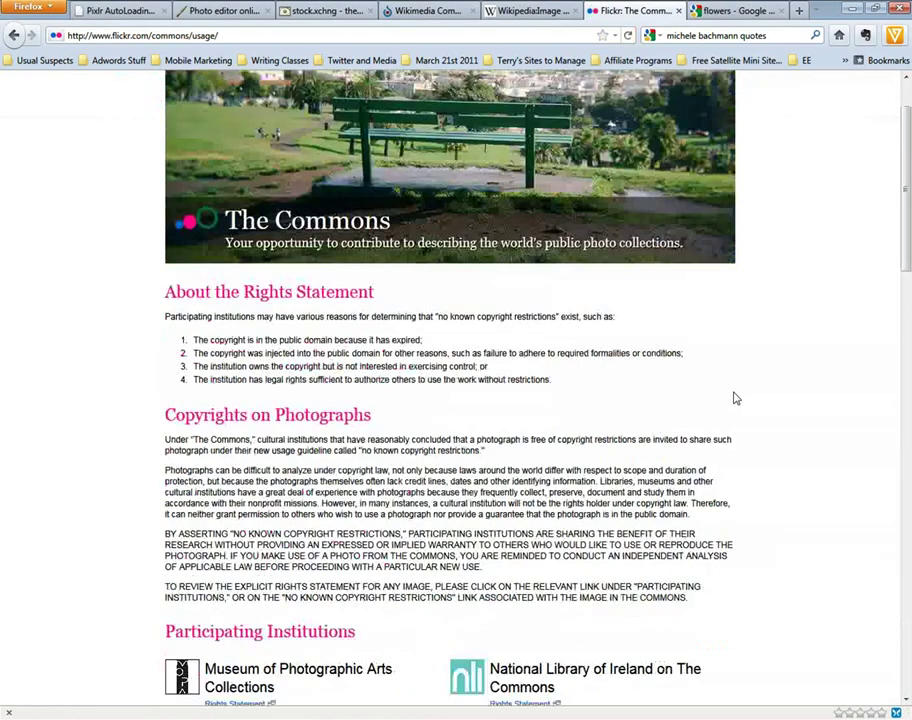
# - Highlight the Participating Institutions list on The Commons usage page, clear the highlight, and look back through the list to the page's beginning
pyautogui.scroll(-1, 735, 399)
pyautogui.scroll(1, 733, 396)
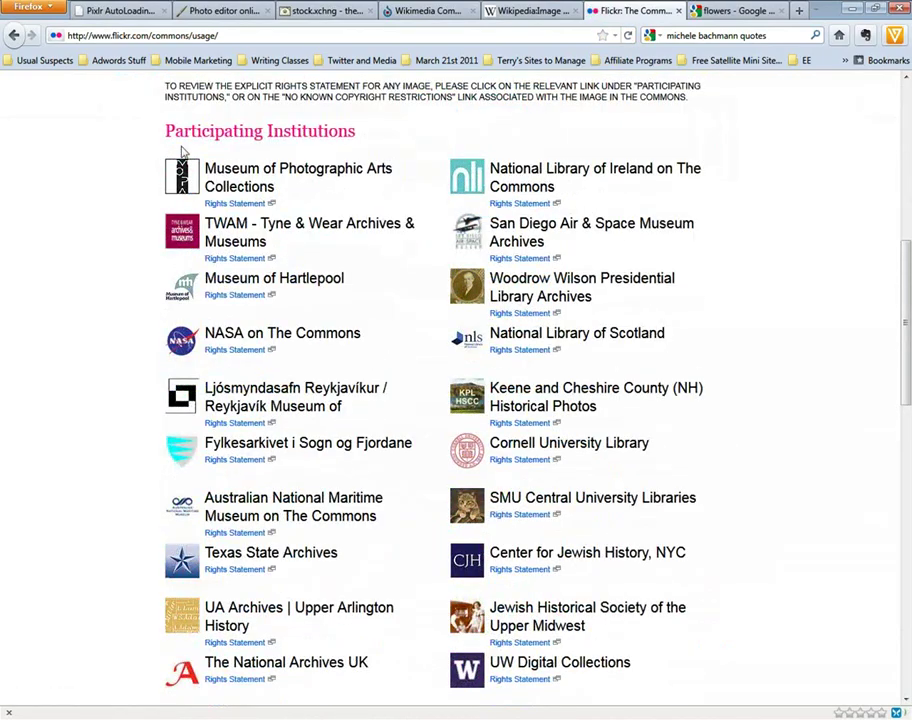
pyautogui.moveTo(147, 151); pyautogui.dragTo(765, 623)
pyautogui.scroll(-3, 765, 625)
pyautogui.scroll(-5, 763, 623)
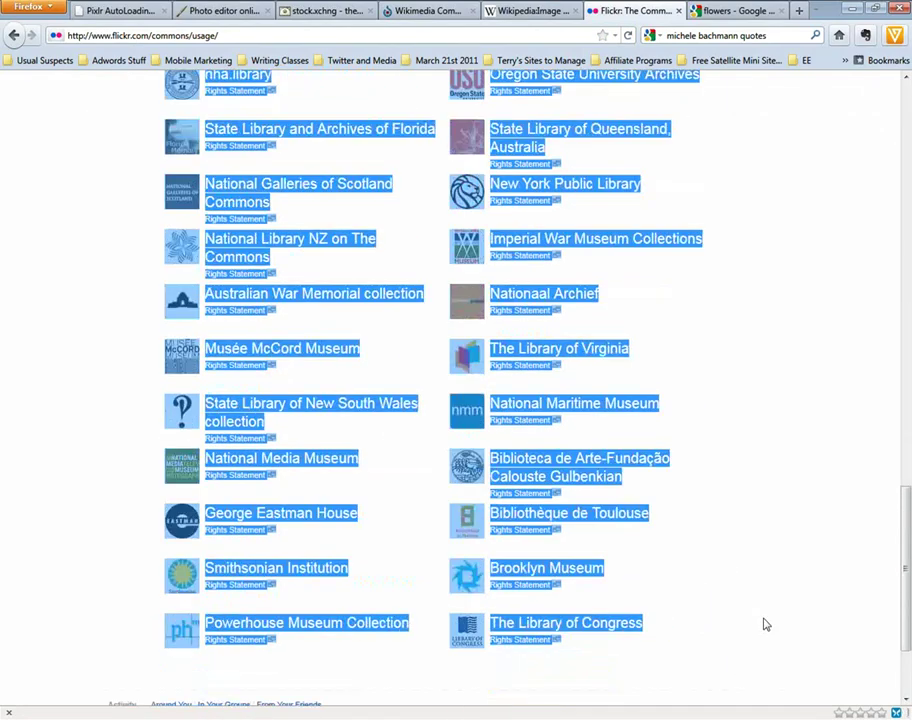
pyautogui.click(743, 554)
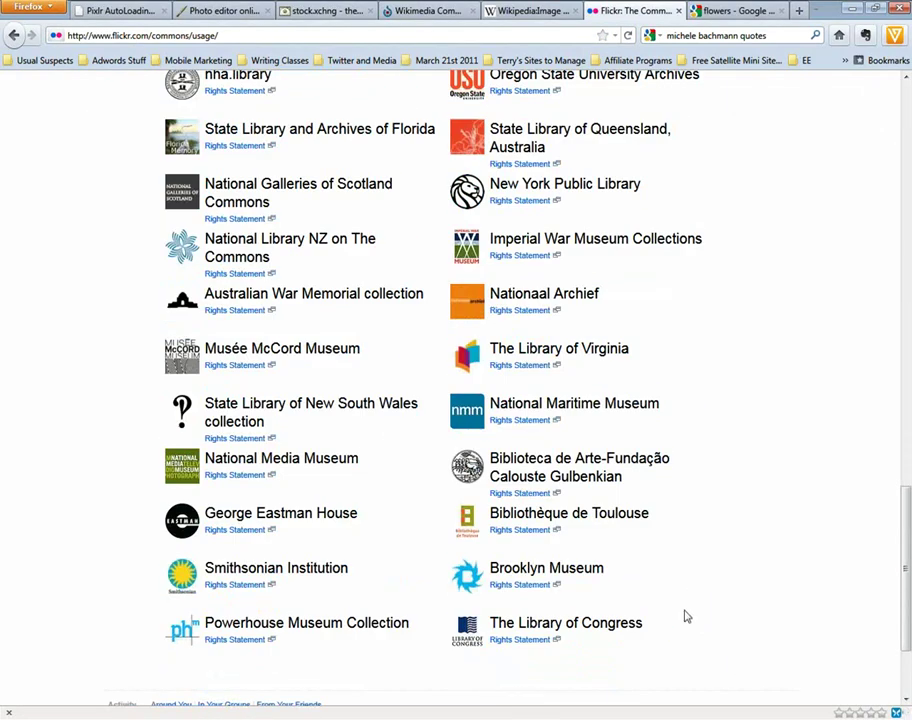
pyautogui.scroll(5, 686, 617)
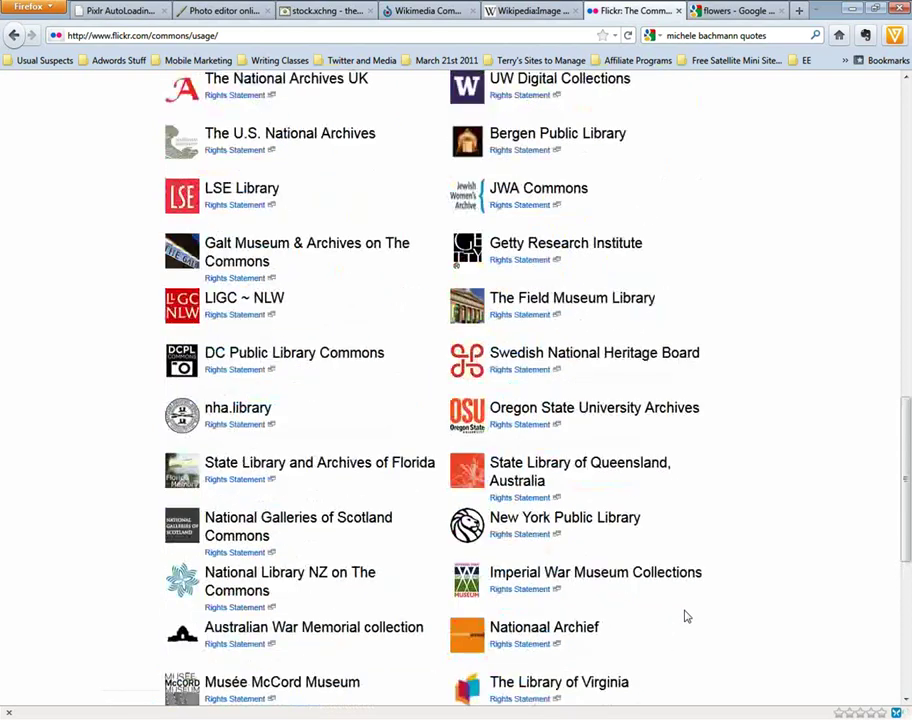
pyautogui.scroll(4, 686, 617)
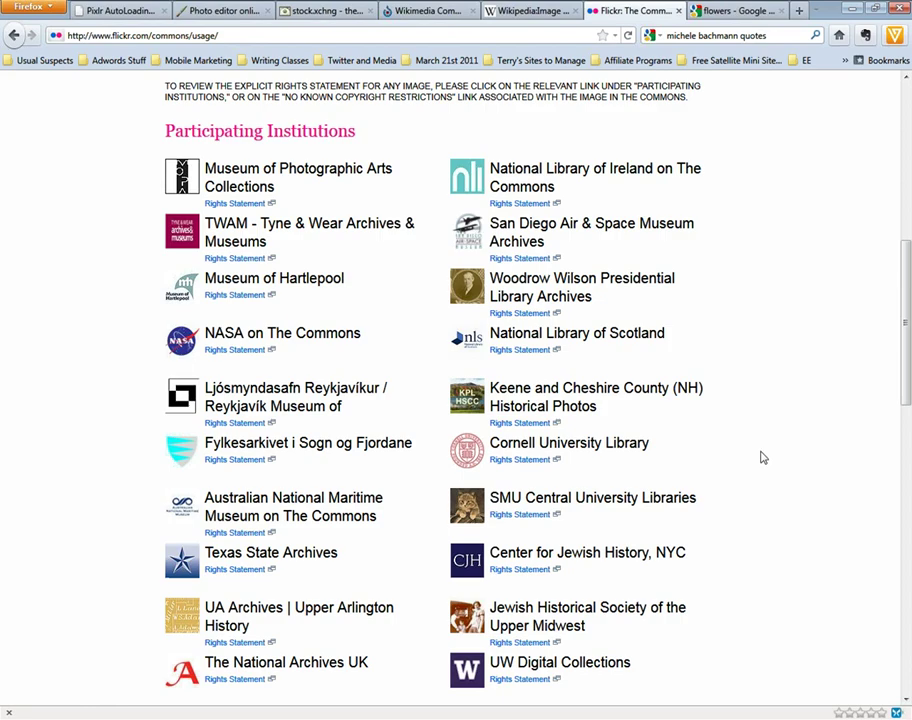
pyautogui.scroll(2, 763, 457)
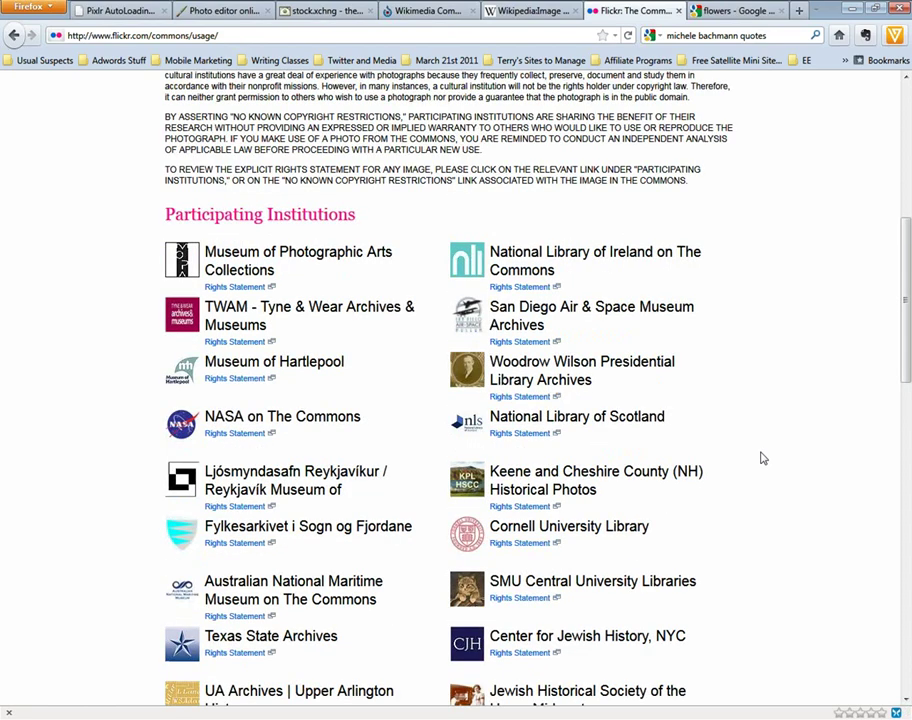
pyautogui.scroll(10, 763, 457)
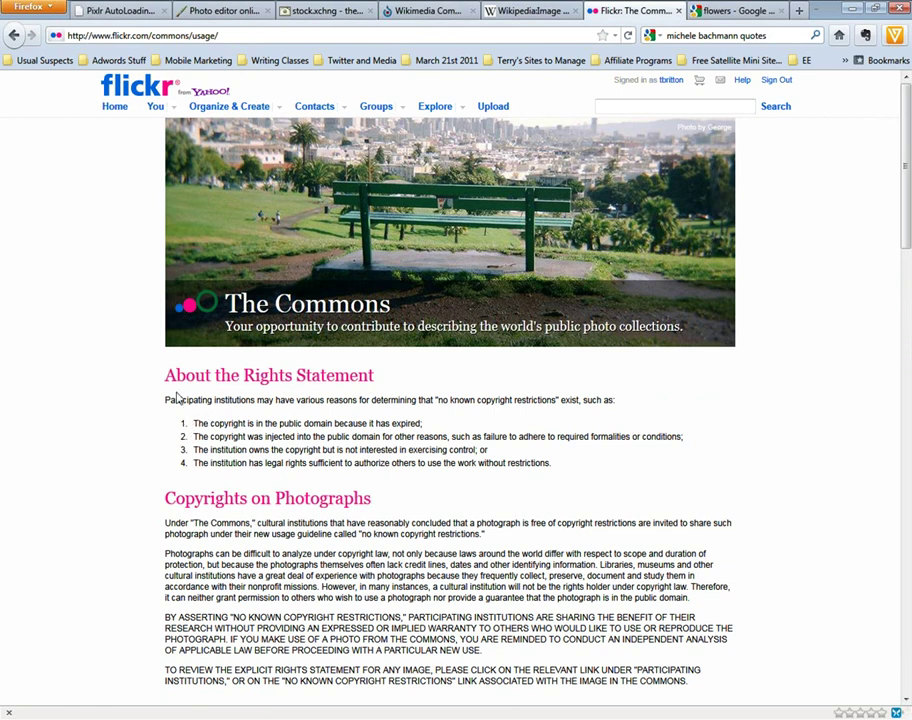
# - Highlight the four "no known copyright restrictions" reasons under About the Rights Statement, then clear the highlight
pyautogui.moveTo(166, 375); pyautogui.dragTo(576, 468)
pyautogui.click(578, 469)
pyautogui.moveTo(195, 421); pyautogui.dragTo(598, 470)
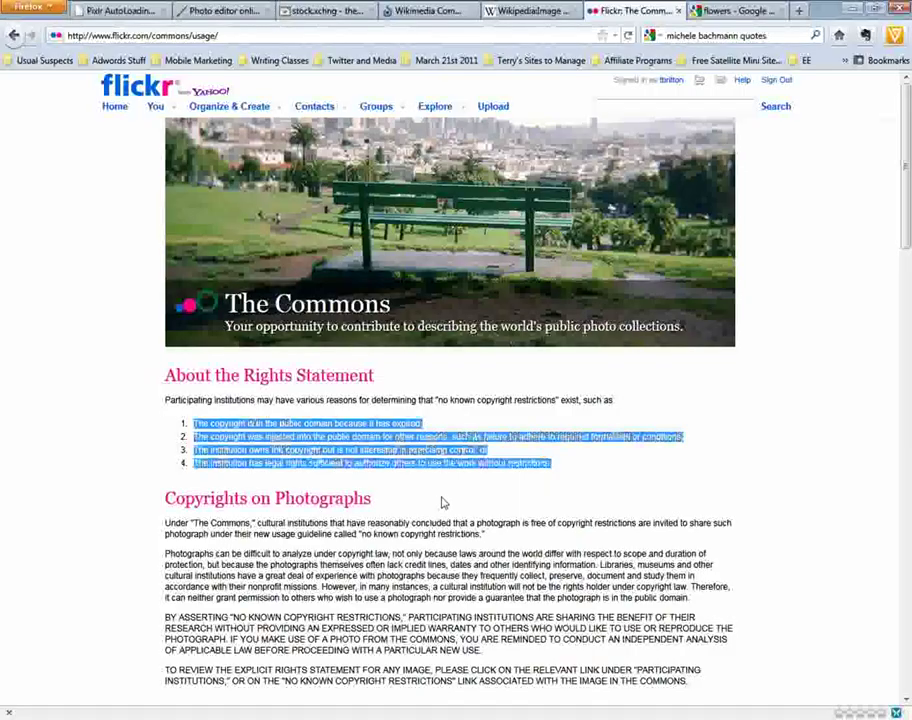
pyautogui.click(443, 503)
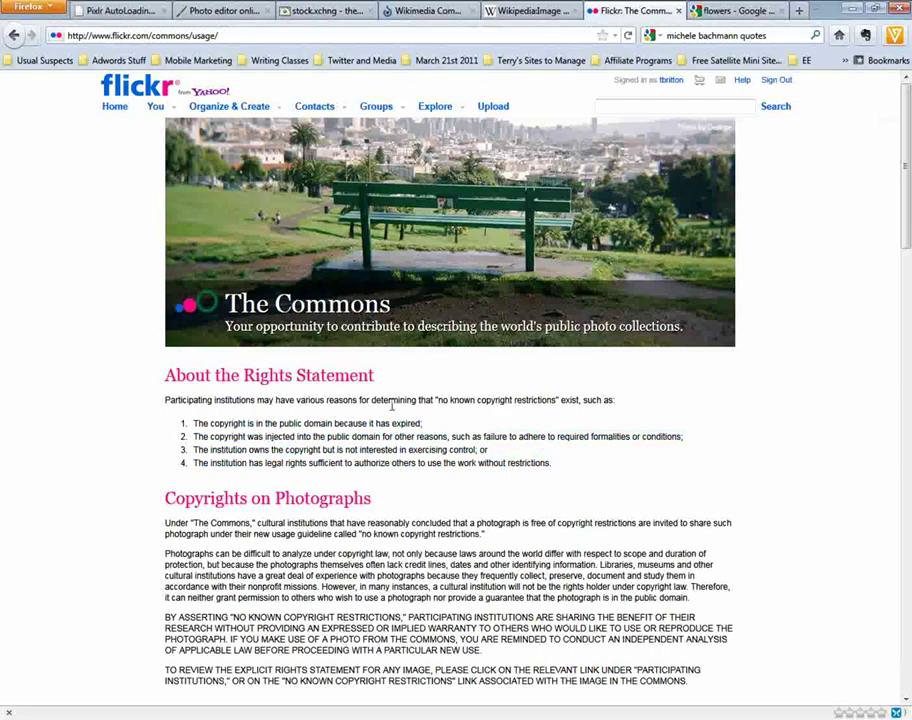
# - Return to The Commons main page and show its Welcome section, photo sampler and web address
pyautogui.click(13, 36)
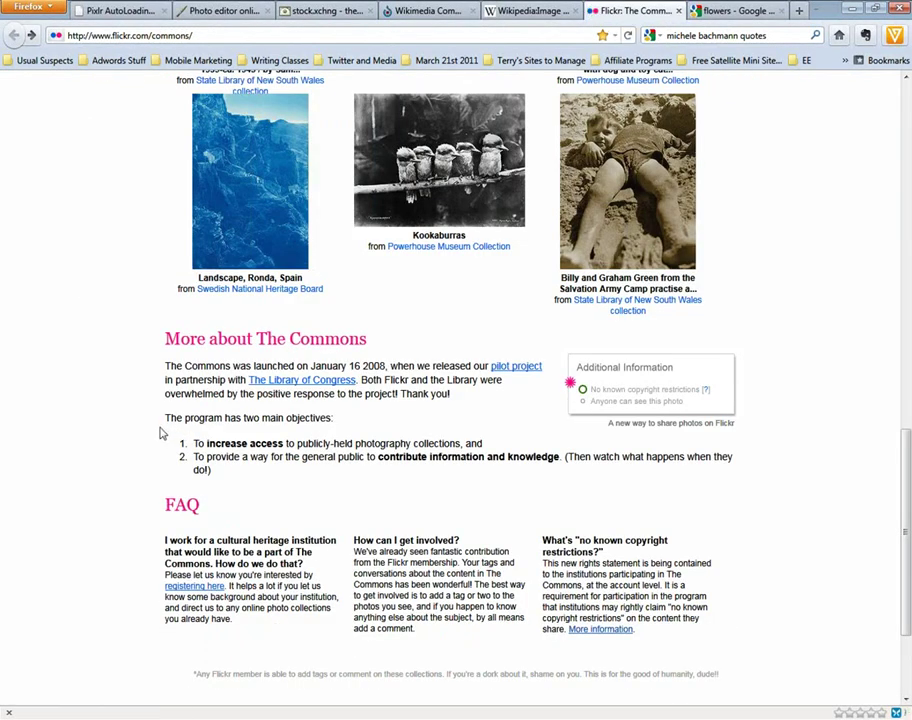
pyautogui.scroll(4, 162, 433)
pyautogui.scroll(10, 162, 433)
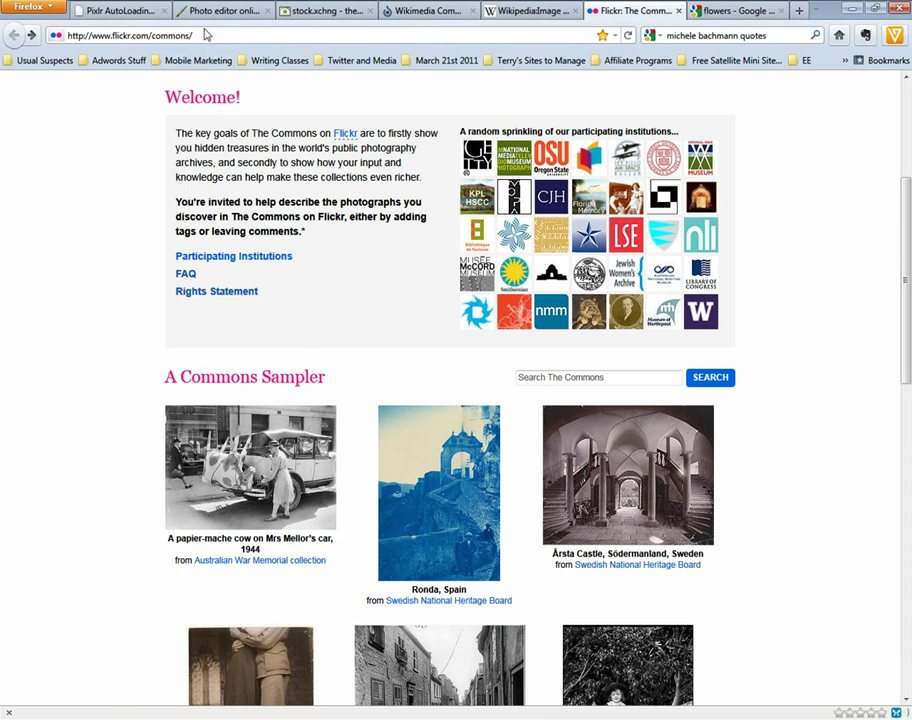
pyautogui.click(70, 35)
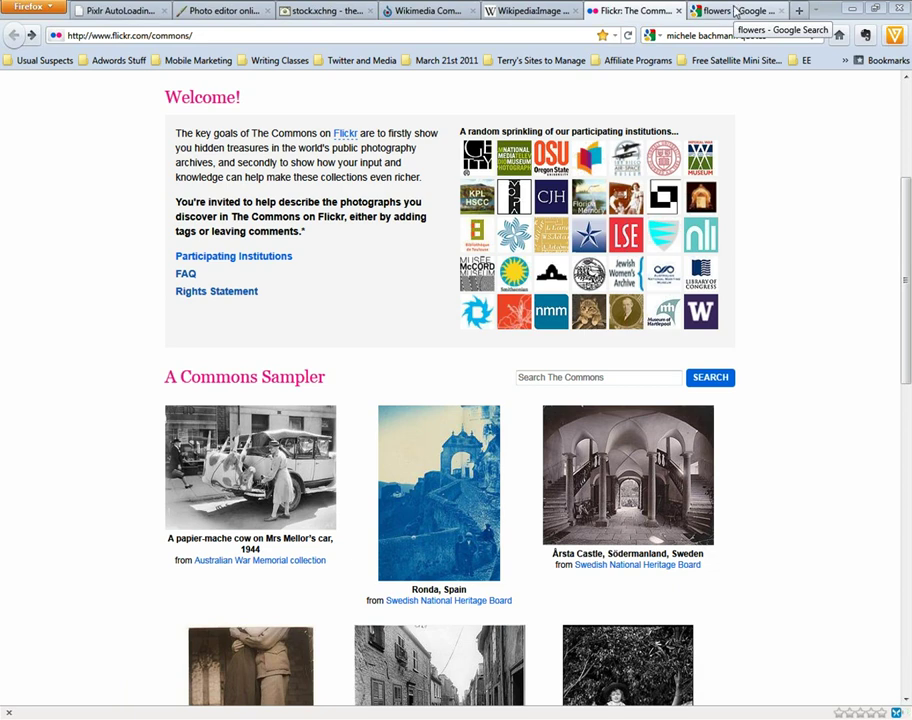
# - Switch to the Wikimedia Commons main page, highlight its web address and the words "freely usable", then clear the highlight
pyautogui.click(520, 11)
pyautogui.click(438, 14)
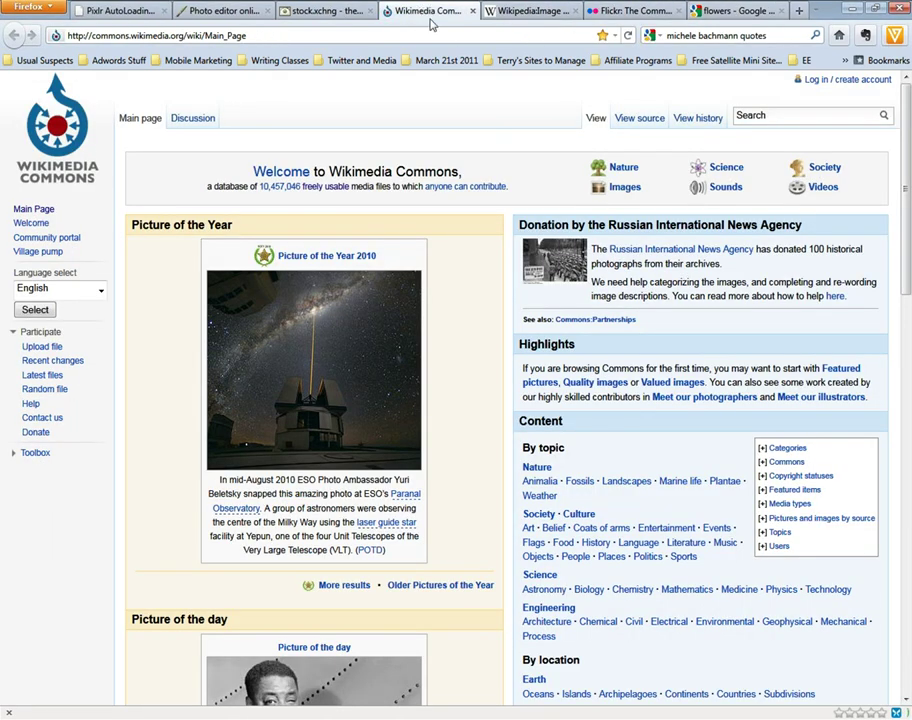
pyautogui.moveTo(200, 36); pyautogui.dragTo(70, 40)
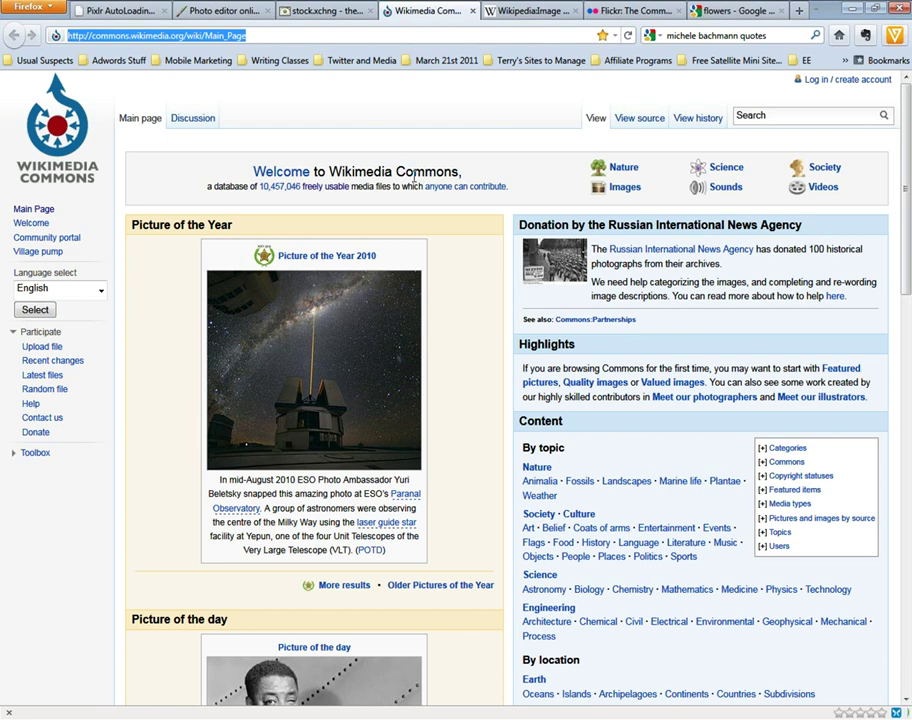
pyautogui.click(414, 172)
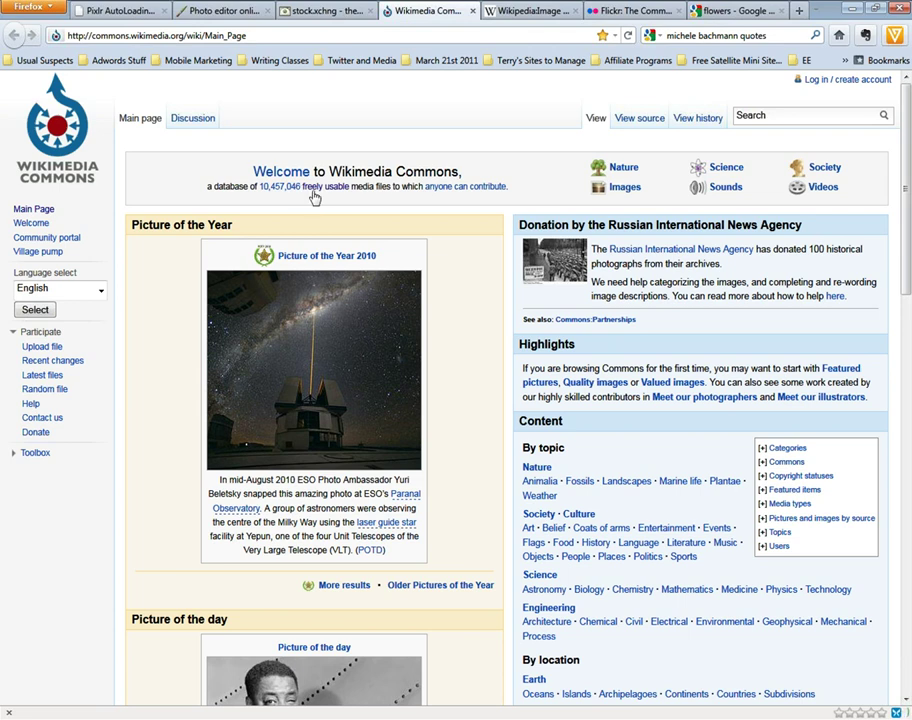
pyautogui.moveTo(302, 190); pyautogui.dragTo(346, 195)
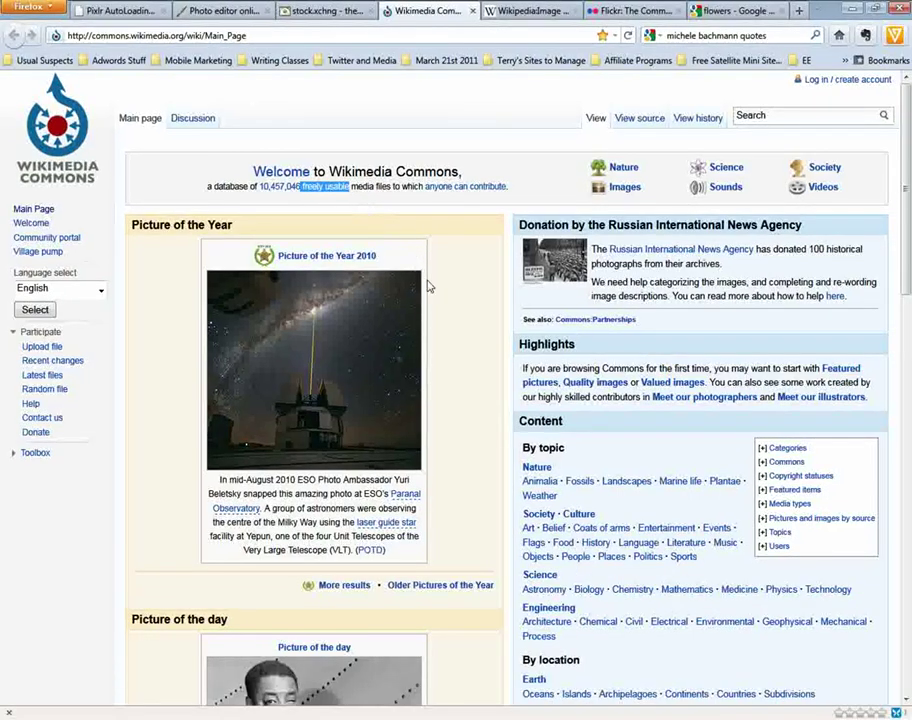
pyautogui.click(687, 566)
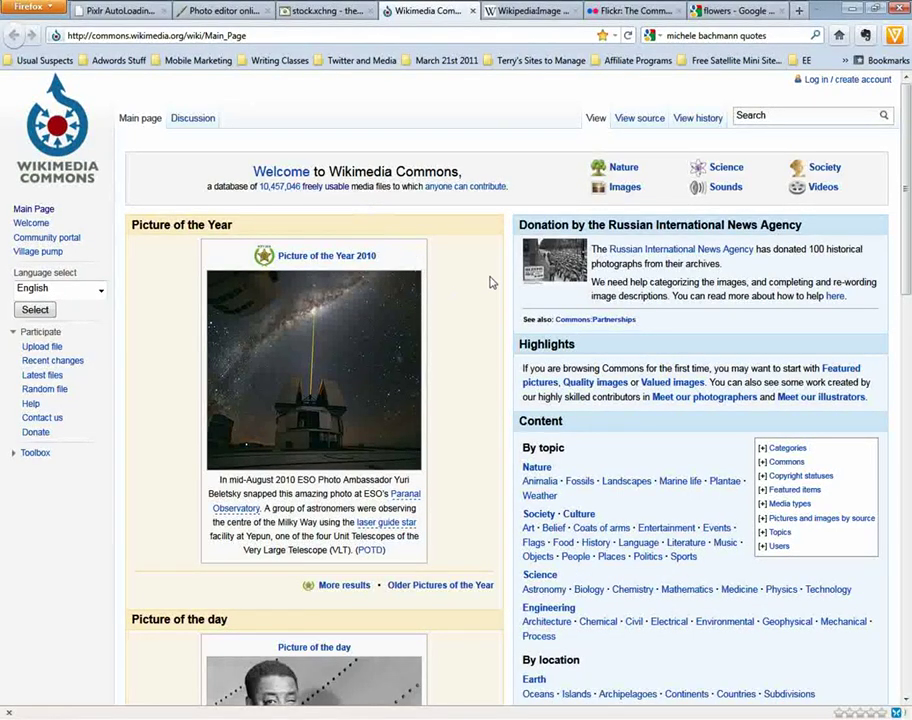
# - Examine the Wikimedia Commons main page, including the featured pictures and the content listings by topic, location, type, author, license and source
pyautogui.scroll(-7, 486, 305)
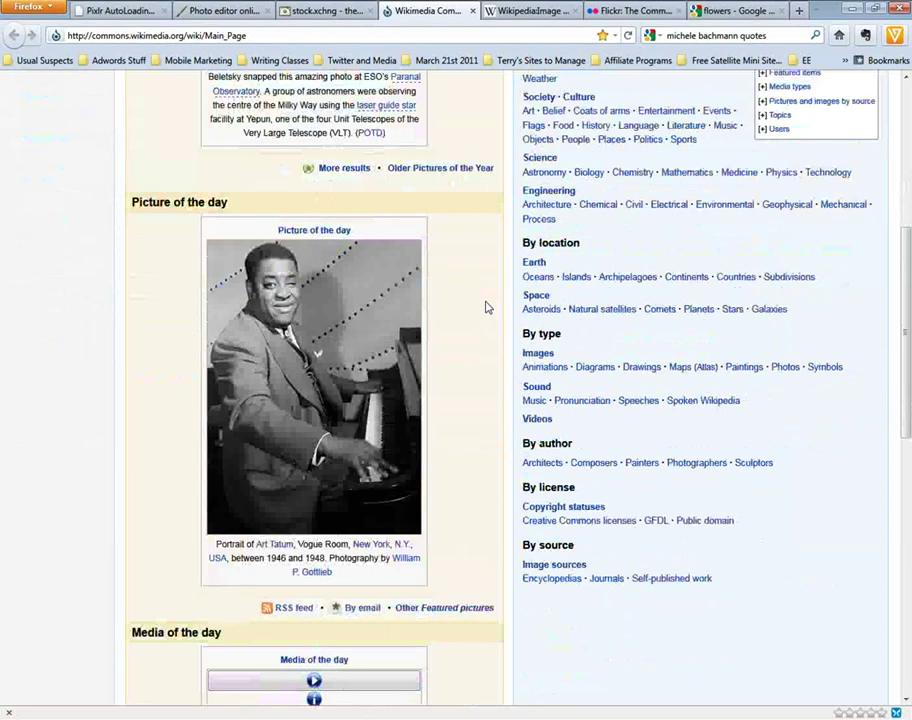
pyautogui.scroll(-4, 486, 307)
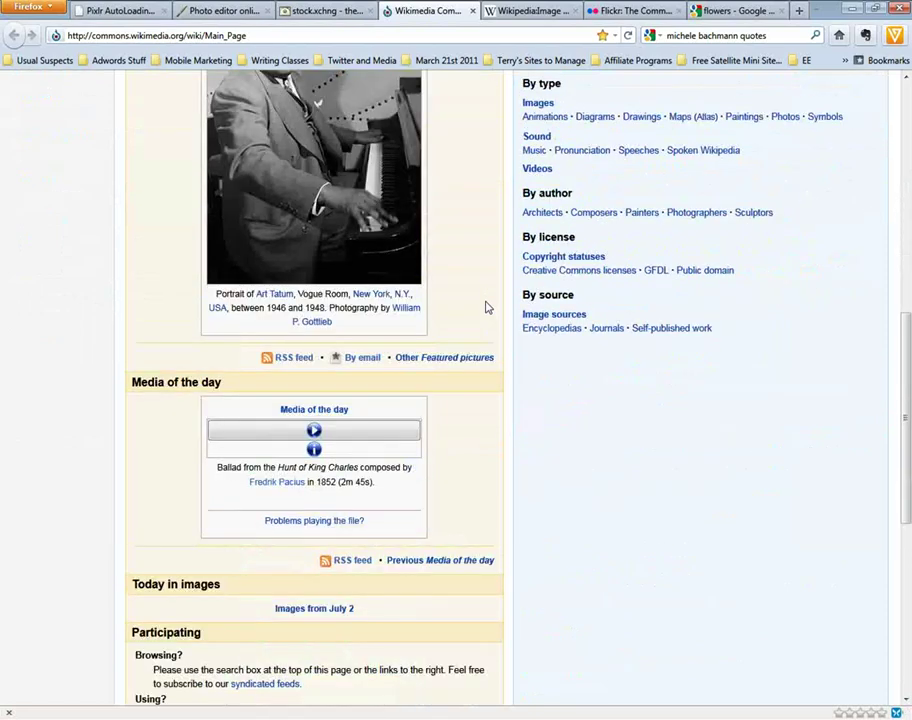
pyautogui.scroll(7, 486, 307)
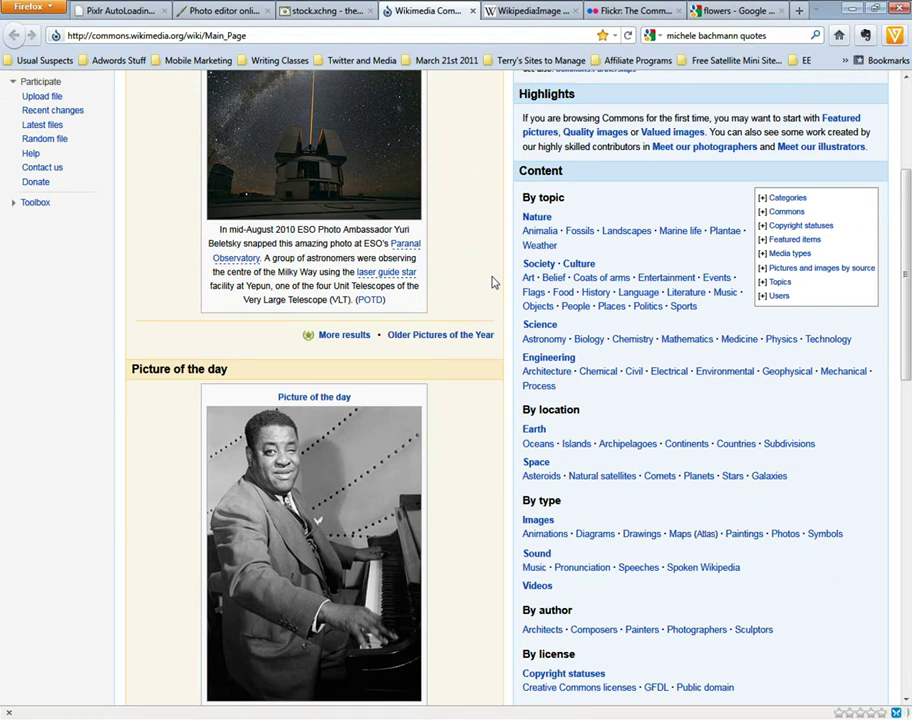
pyautogui.scroll(2, 480, 315)
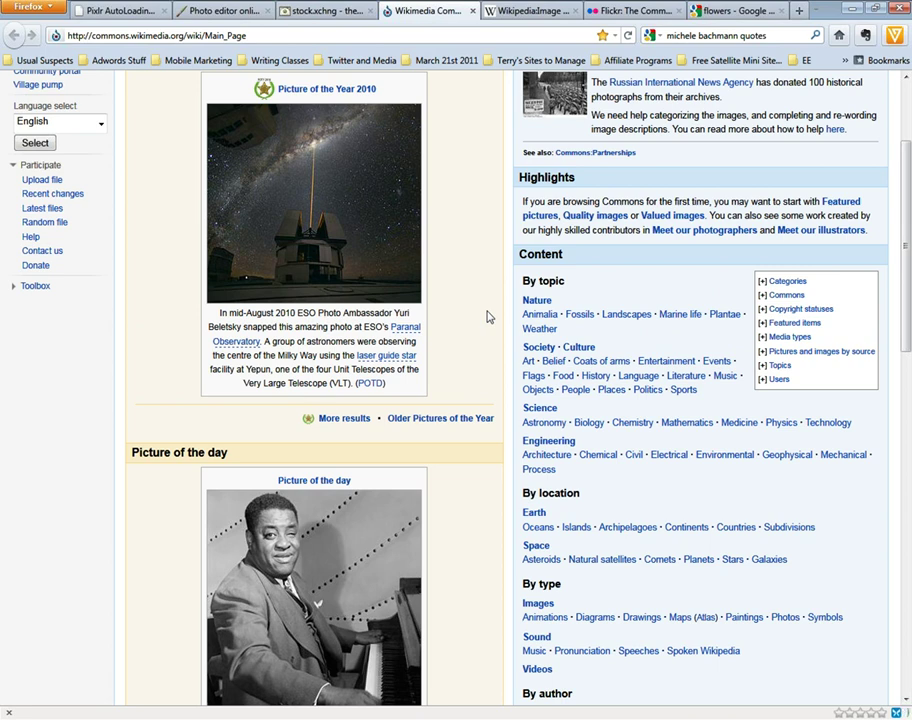
pyautogui.scroll(3, 487, 316)
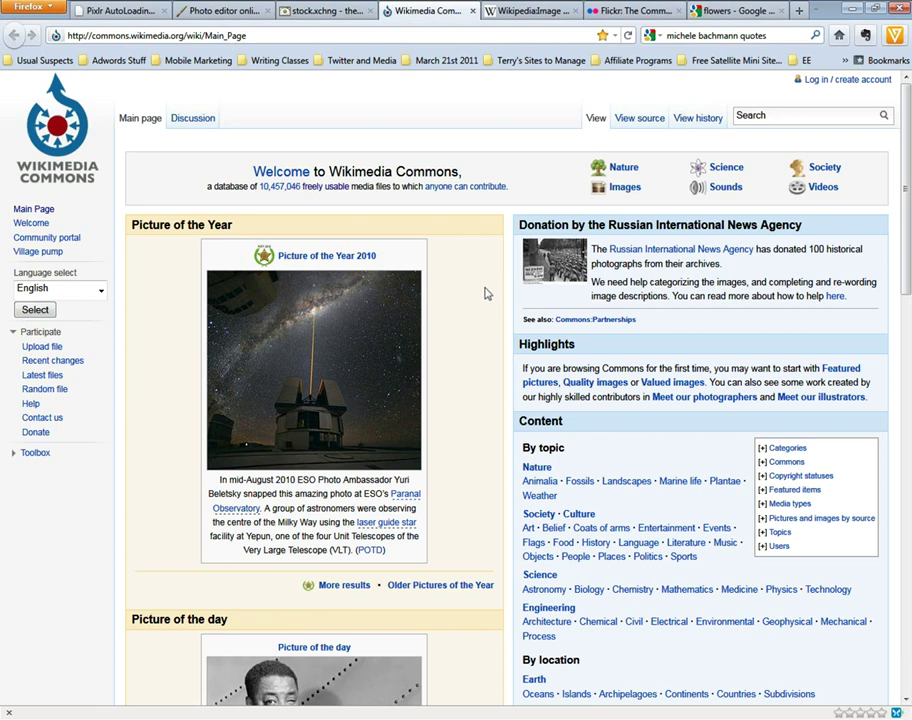
pyautogui.scroll(-2, 487, 293)
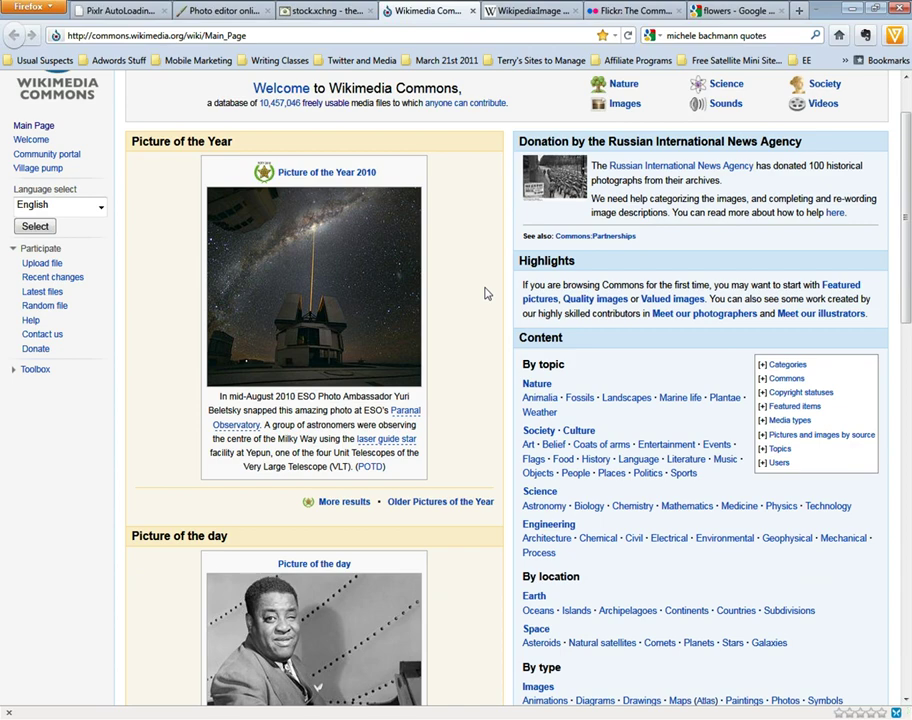
pyautogui.scroll(-4, 487, 293)
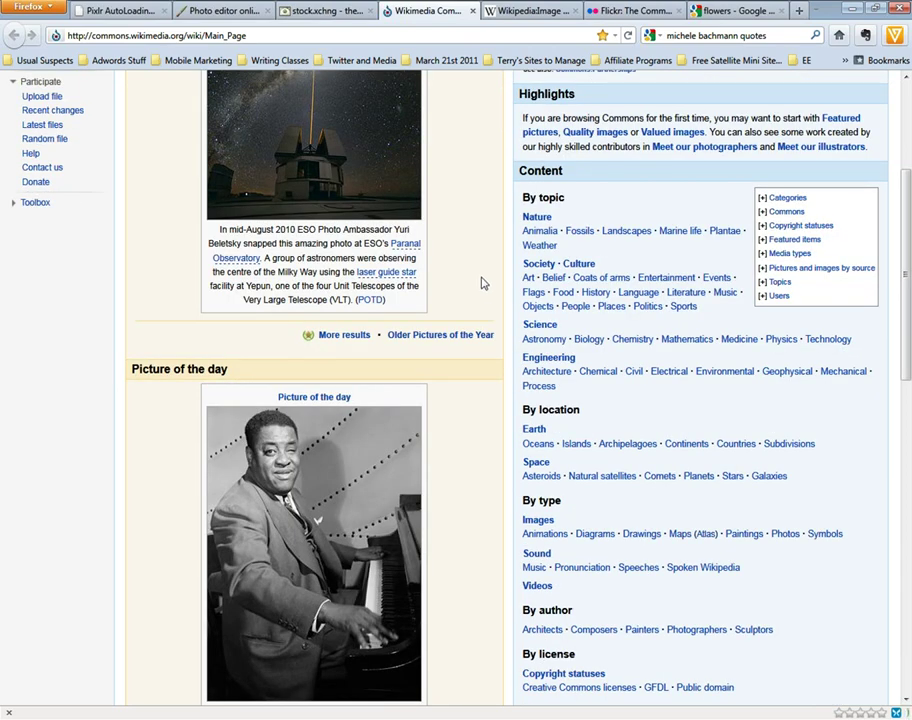
pyautogui.scroll(4, 485, 290)
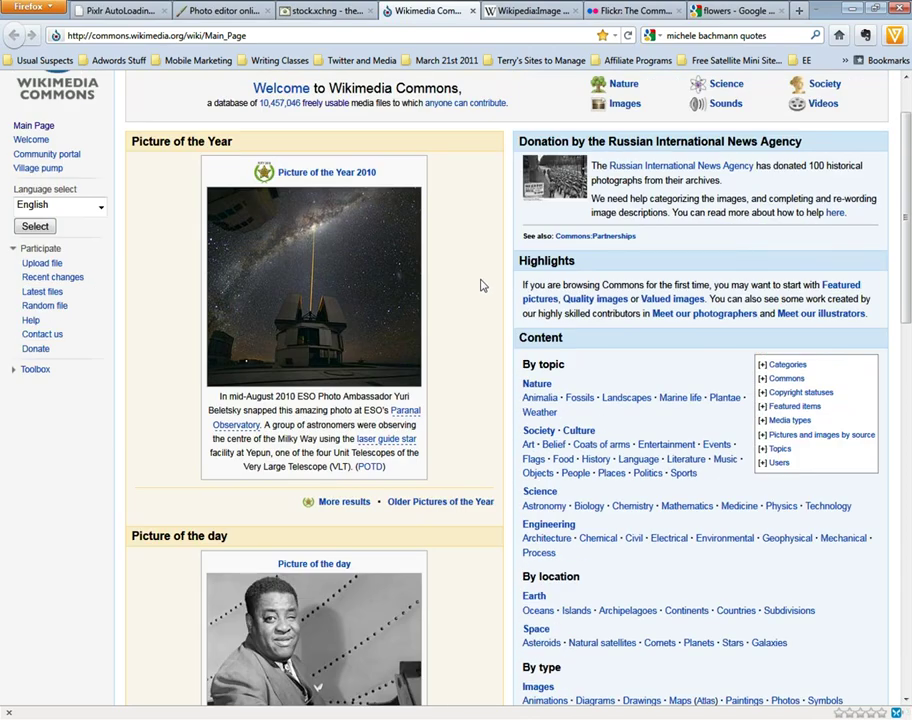
pyautogui.scroll(2, 481, 286)
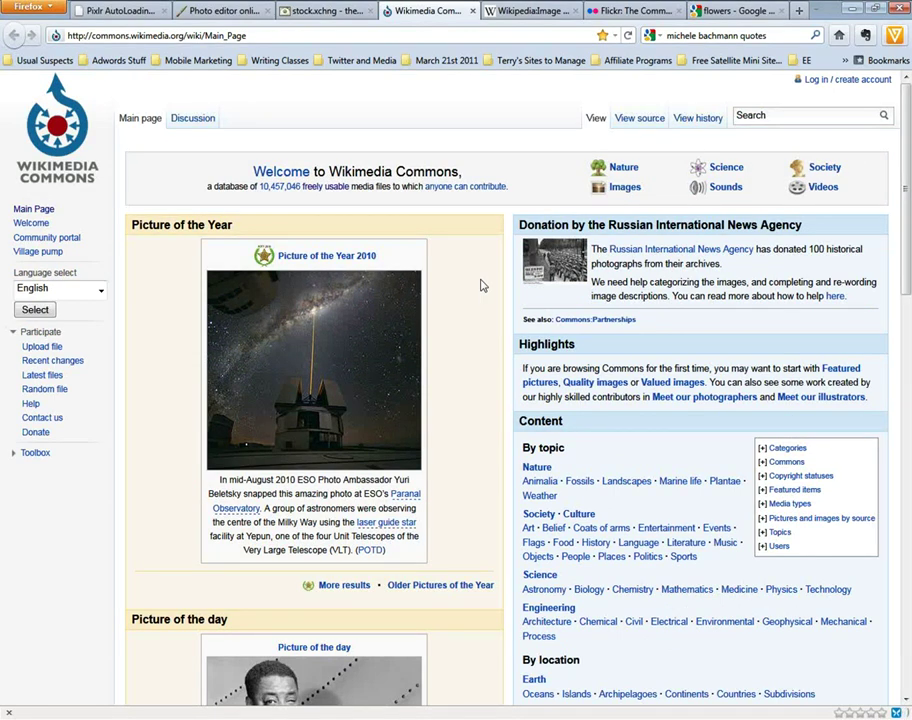
pyautogui.scroll(-8, 481, 286)
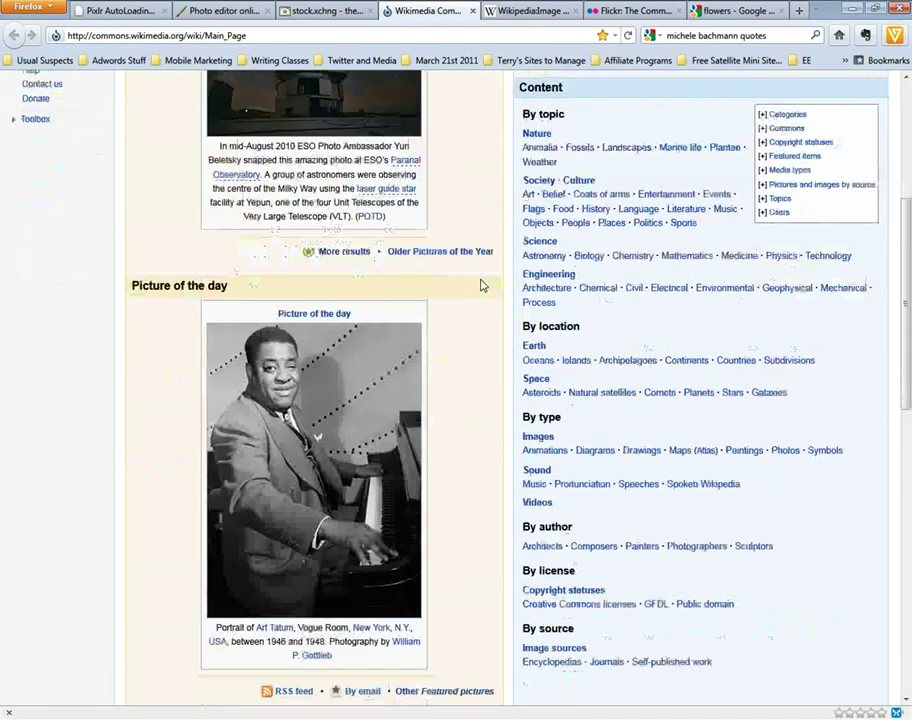
pyautogui.scroll(4, 481, 286)
pyautogui.scroll(2, 481, 286)
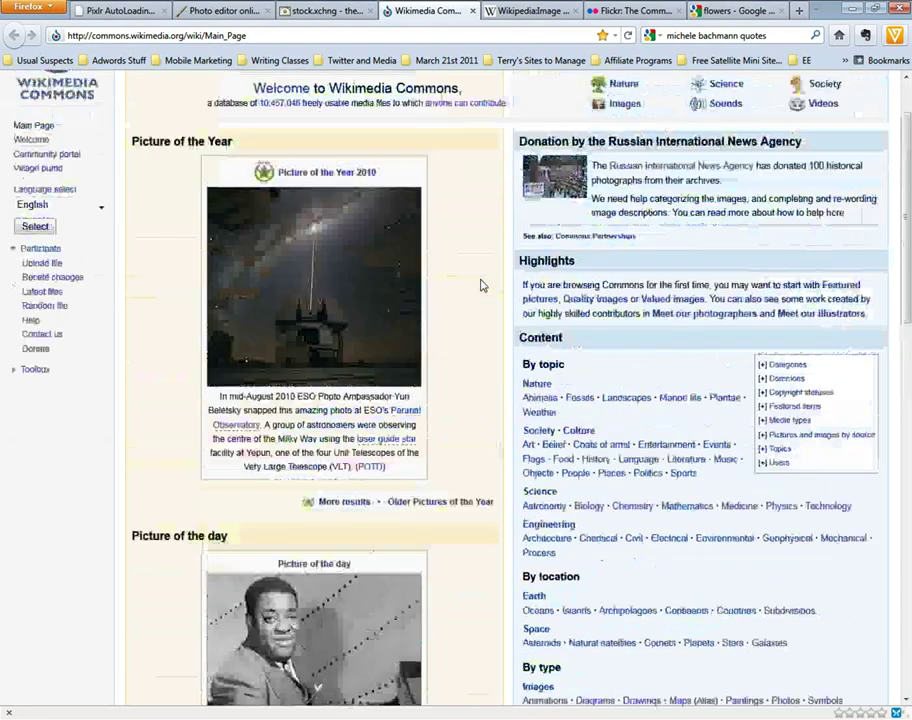
# - Switch to Wikipedia's image use policy page and search the encyclopedia for "flowers"
pyautogui.click(515, 12)
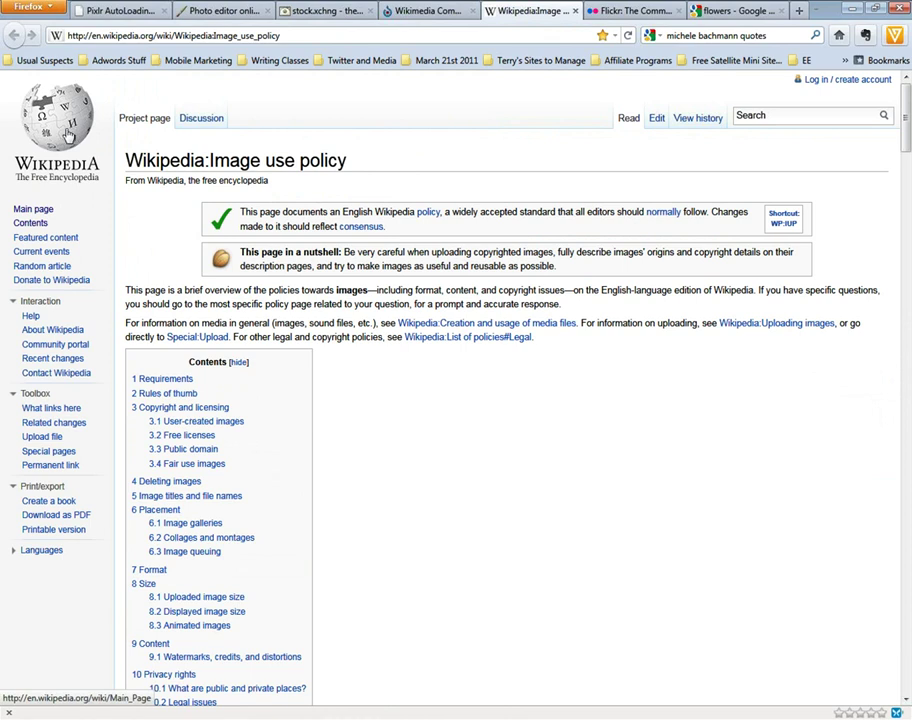
pyautogui.click(764, 115)
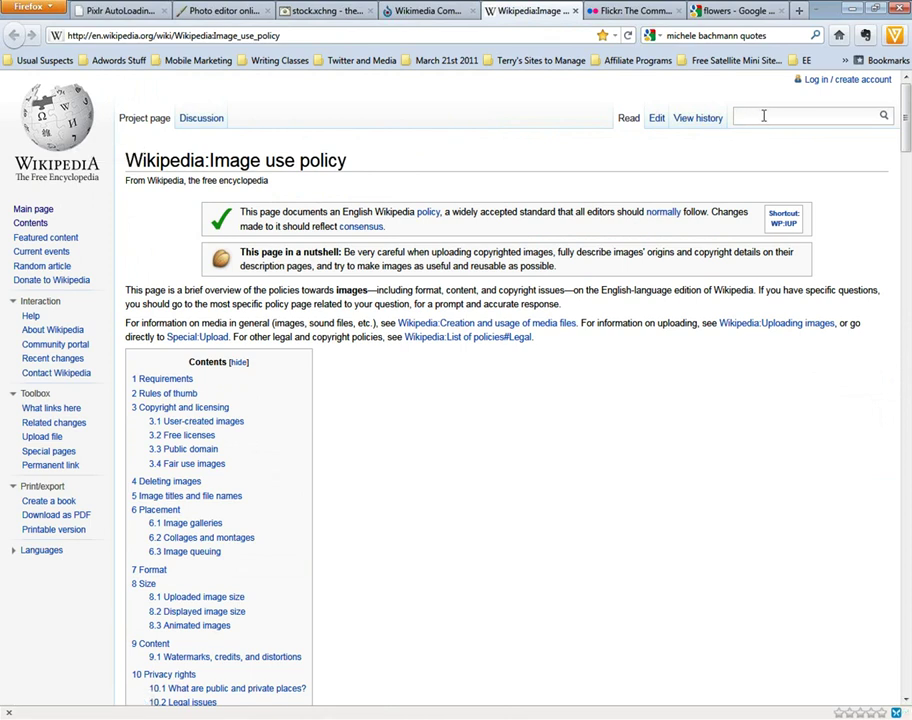
pyautogui.write('flowers')
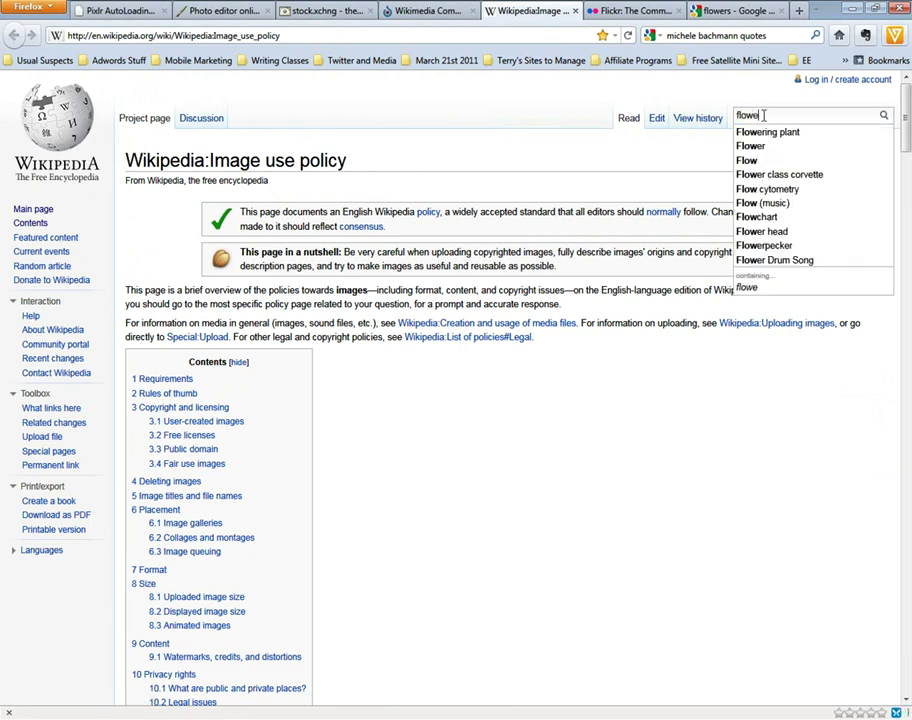
pyautogui.press('Return')
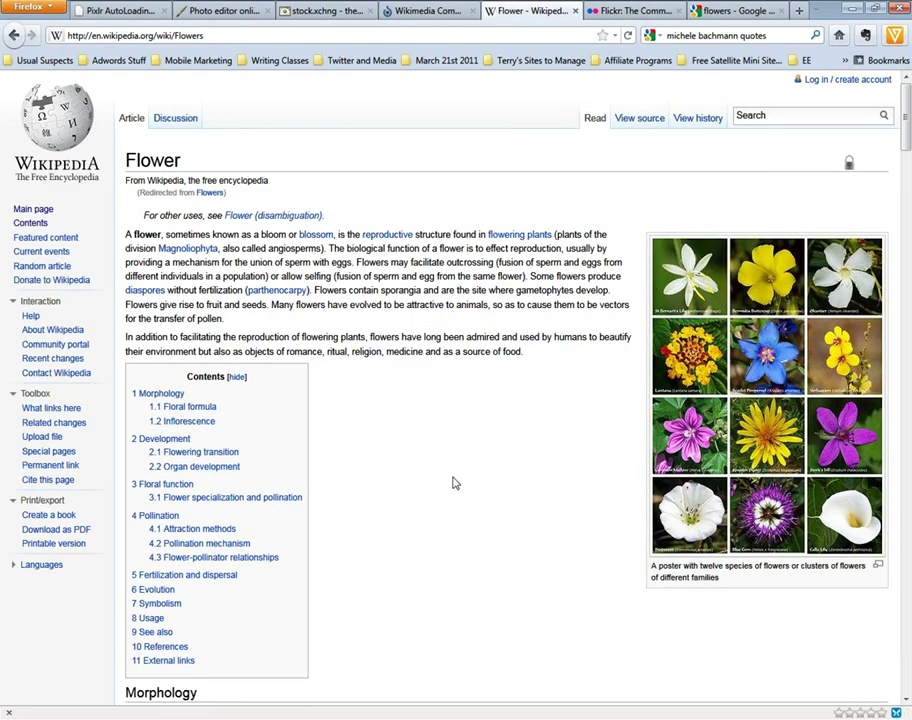
# - Open the "perfect flower" Crateva religiosa image from the Flower article and view its licensing information
pyautogui.scroll(-15, 454, 483)
pyautogui.scroll(-17, 467, 479)
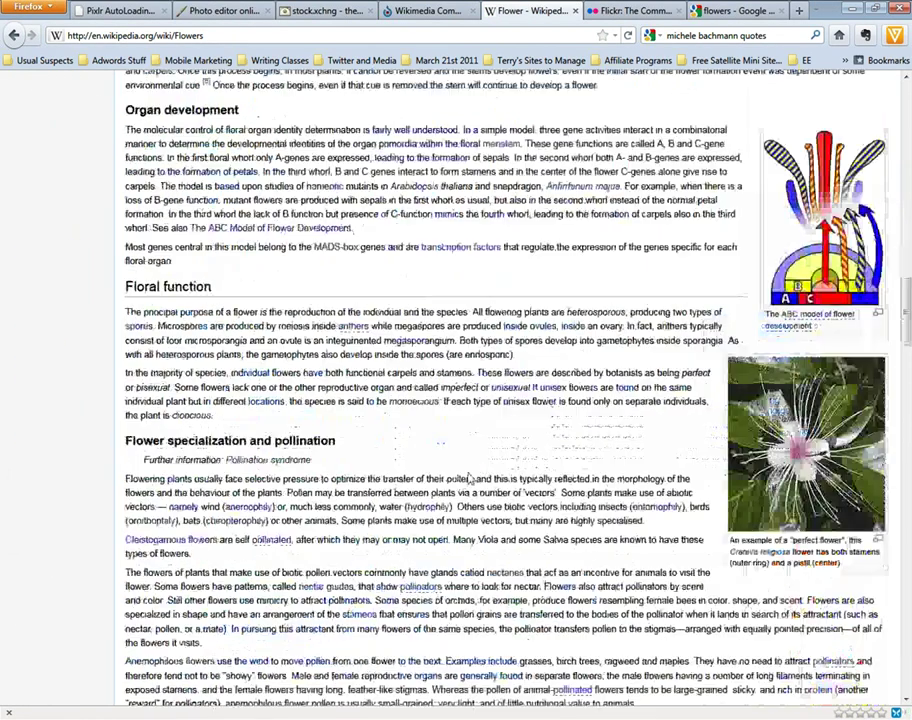
pyautogui.click(806, 455)
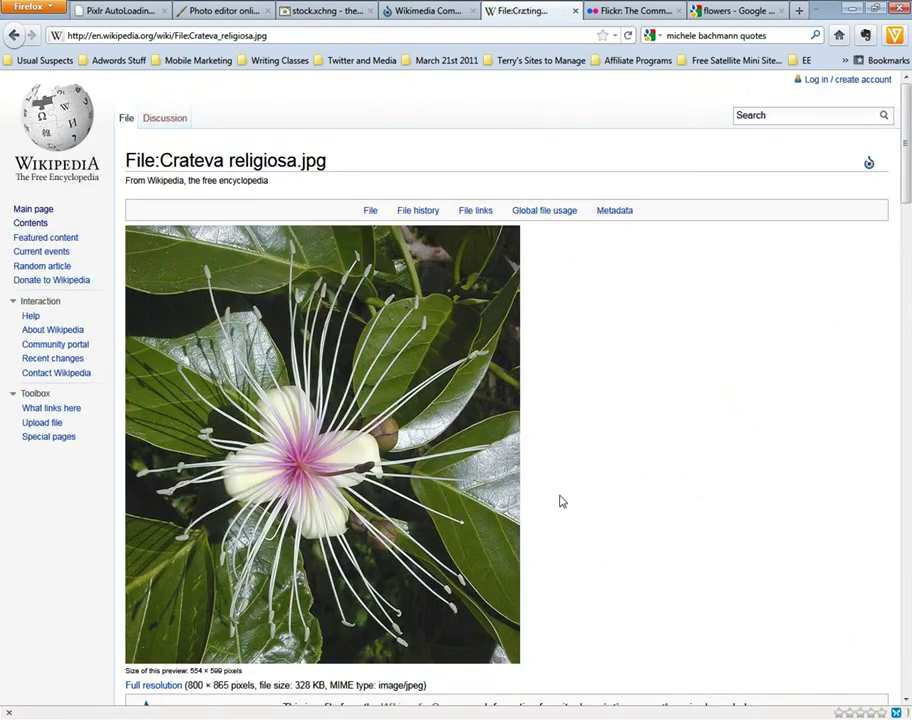
pyautogui.scroll(-3, 560, 498)
pyautogui.scroll(-1, 580, 487)
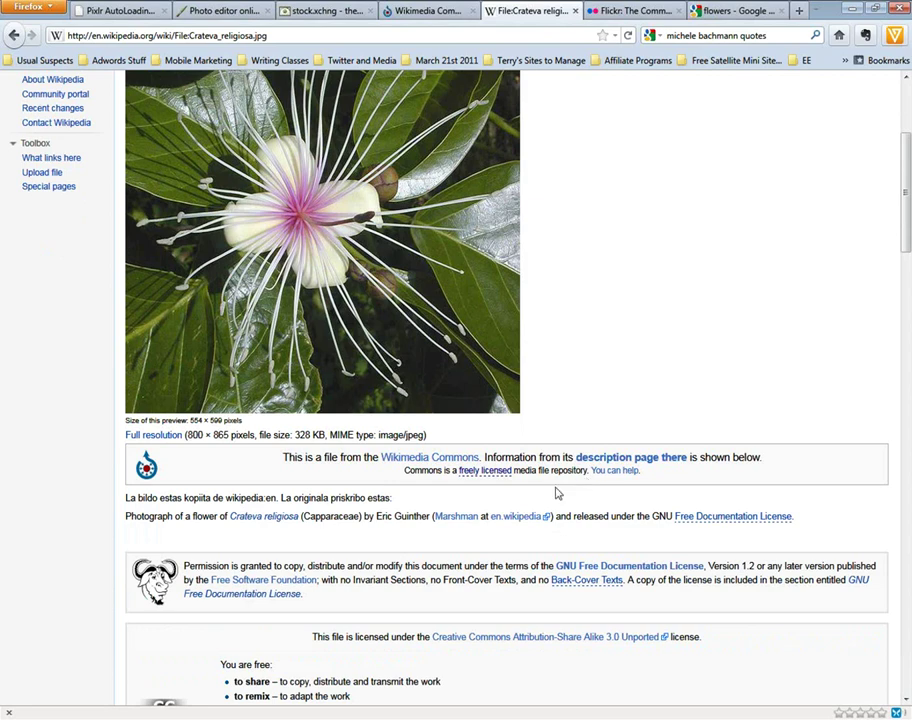
# - Highlight the Wikimedia Commons source notice and the words "freely licensed" beneath the flower image, and clear the highlight
pyautogui.moveTo(284, 456); pyautogui.dragTo(712, 484)
pyautogui.click(468, 485)
pyautogui.moveTo(457, 483); pyautogui.dragTo(513, 487)
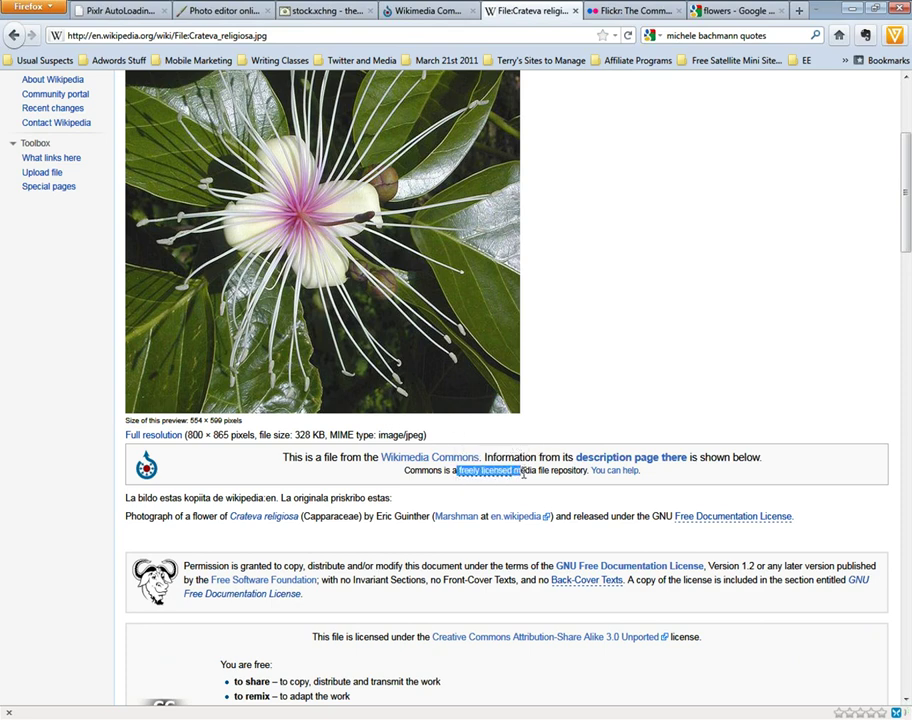
pyautogui.click(535, 494)
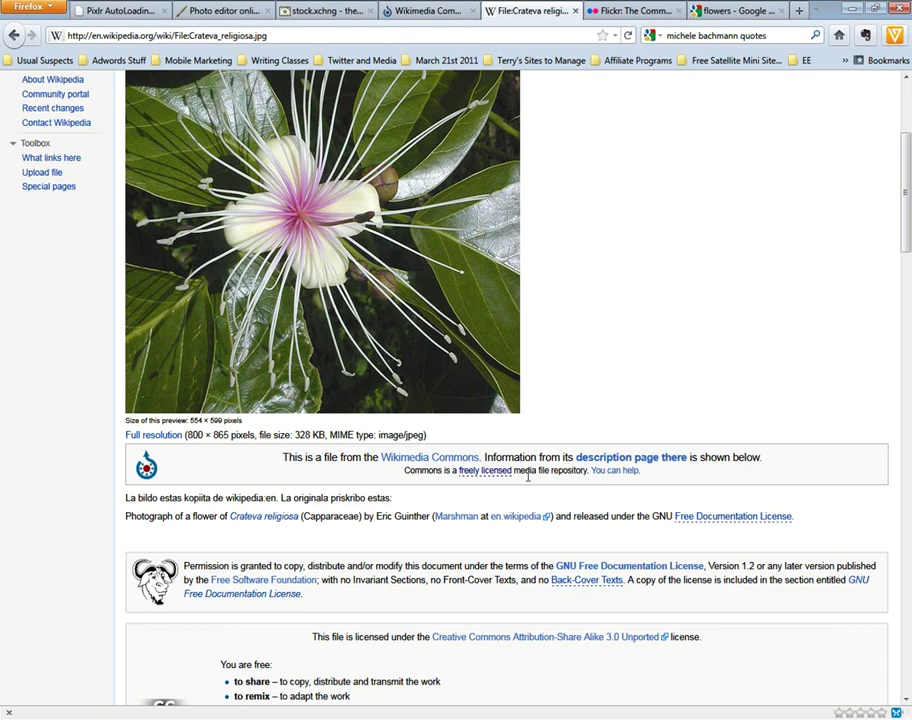
# - Review the flower image's license terms, highlighting the GNU Free Documentation License permission statement and clearing the highlight
pyautogui.scroll(-2, 533, 489)
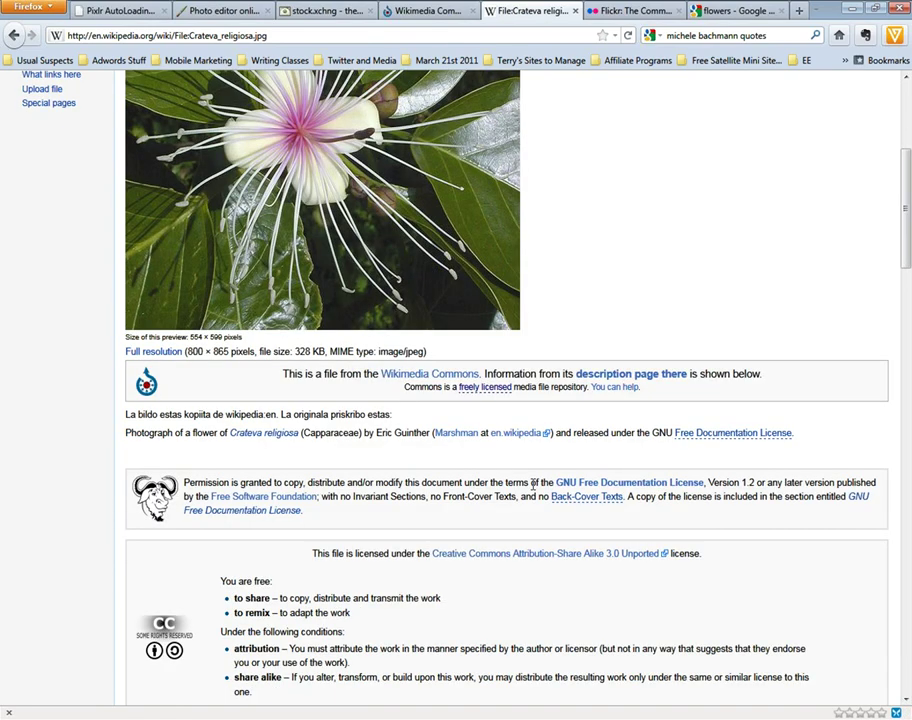
pyautogui.scroll(-4, 533, 487)
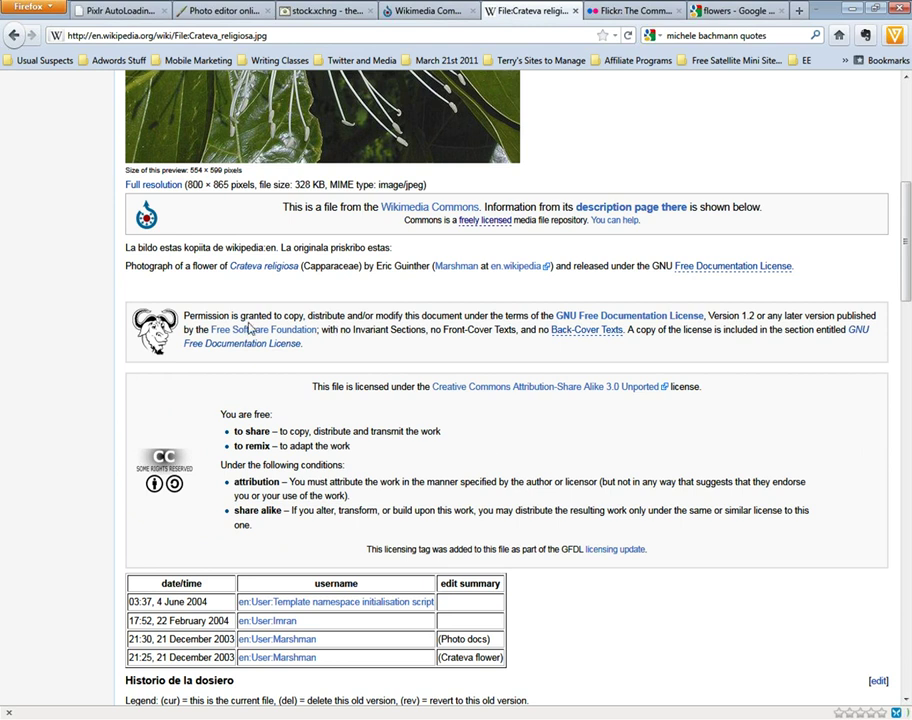
pyautogui.moveTo(185, 315); pyautogui.dragTo(724, 316)
pyautogui.click(743, 299)
pyautogui.scroll(4, 518, 369)
pyautogui.scroll(1, 519, 369)
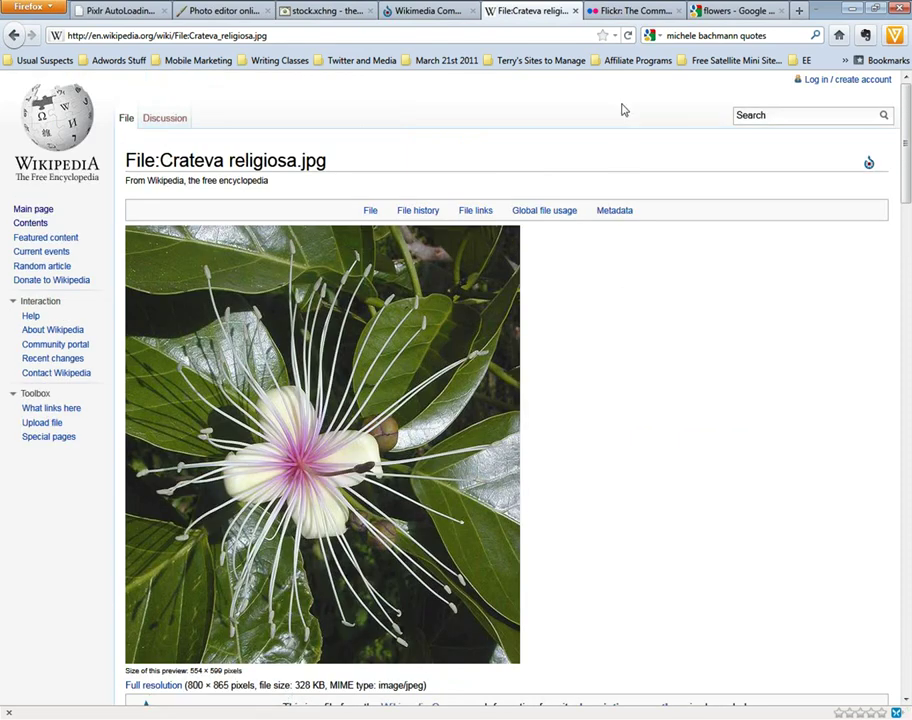
# - Search the web for "nypl digital gallery" in a new browser tab and open the New York Public Library Digital Gallery
pyautogui.click(801, 14)
pyautogui.click(727, 35)
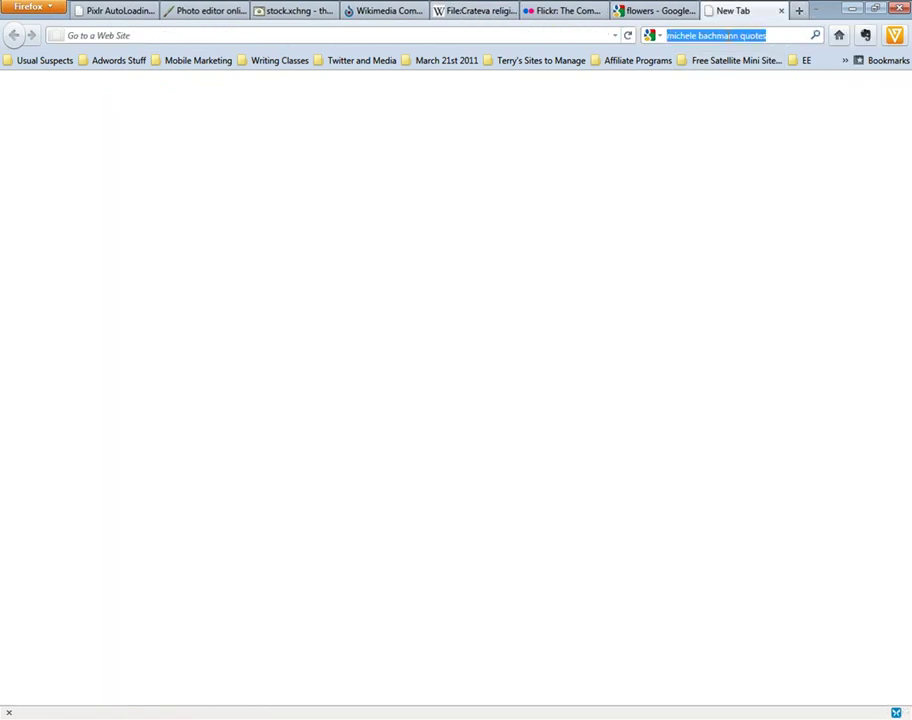
pyautogui.write('ny')
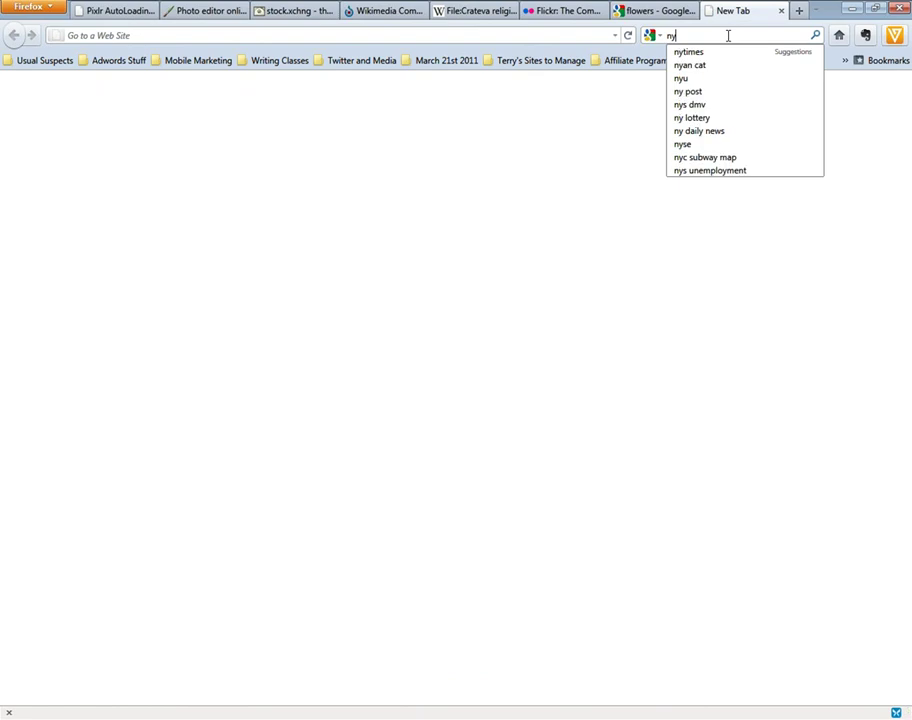
pyautogui.write('pl')
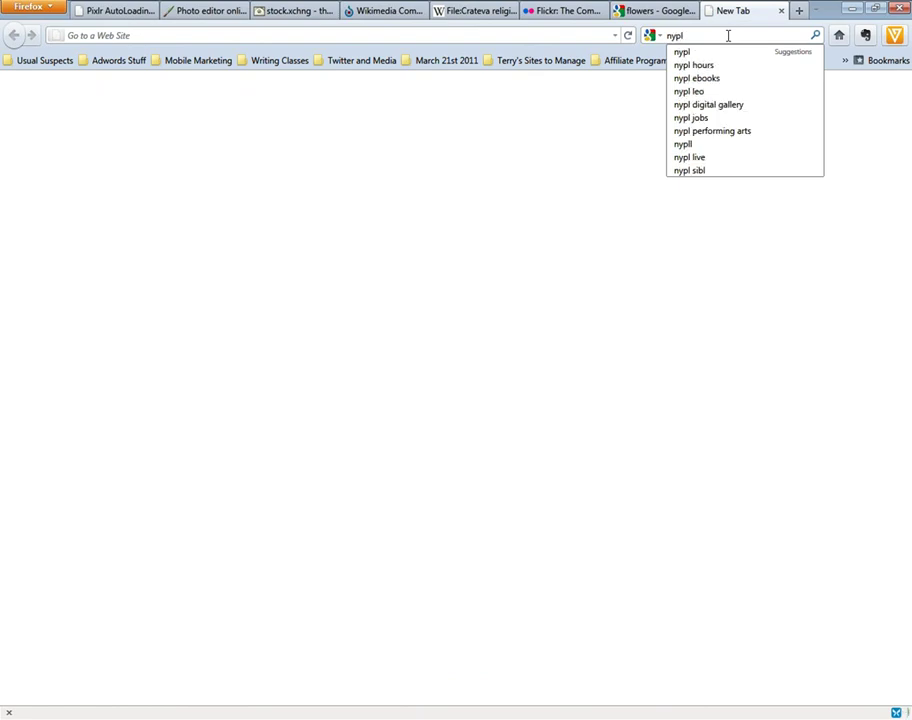
pyautogui.click(725, 117)
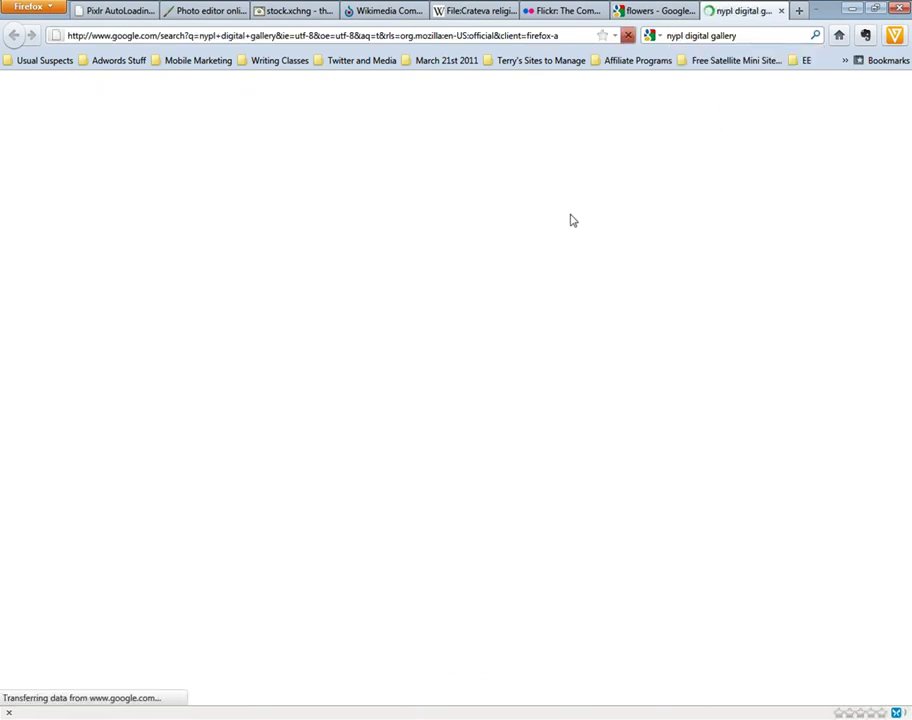
pyautogui.click(197, 177)
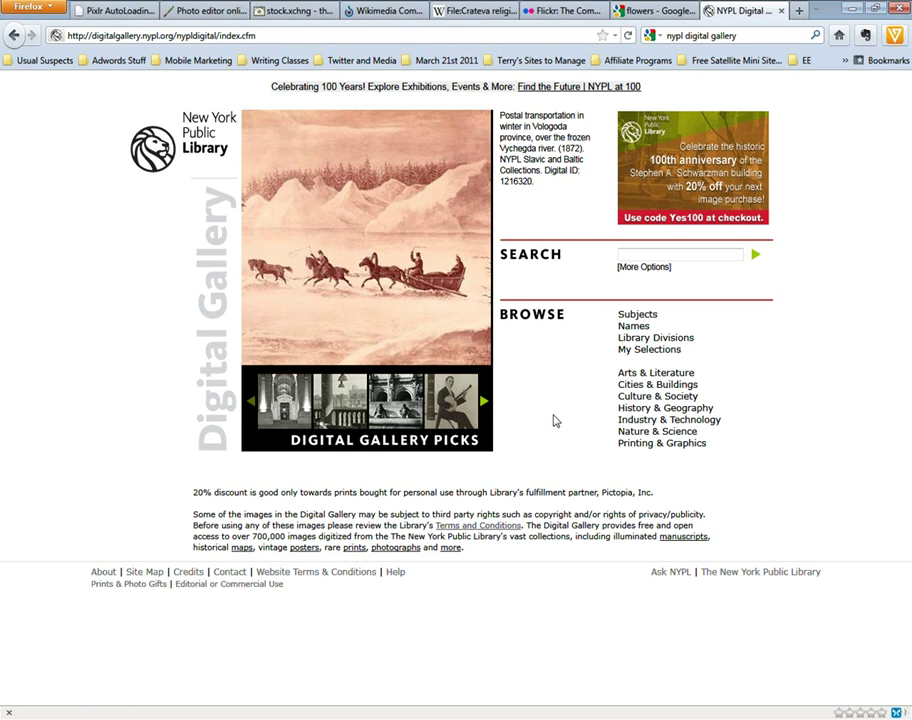
# - Open the library's Website Terms and Conditions and read the guidelines on using content from NYPL websites
pyautogui.click(352, 572)
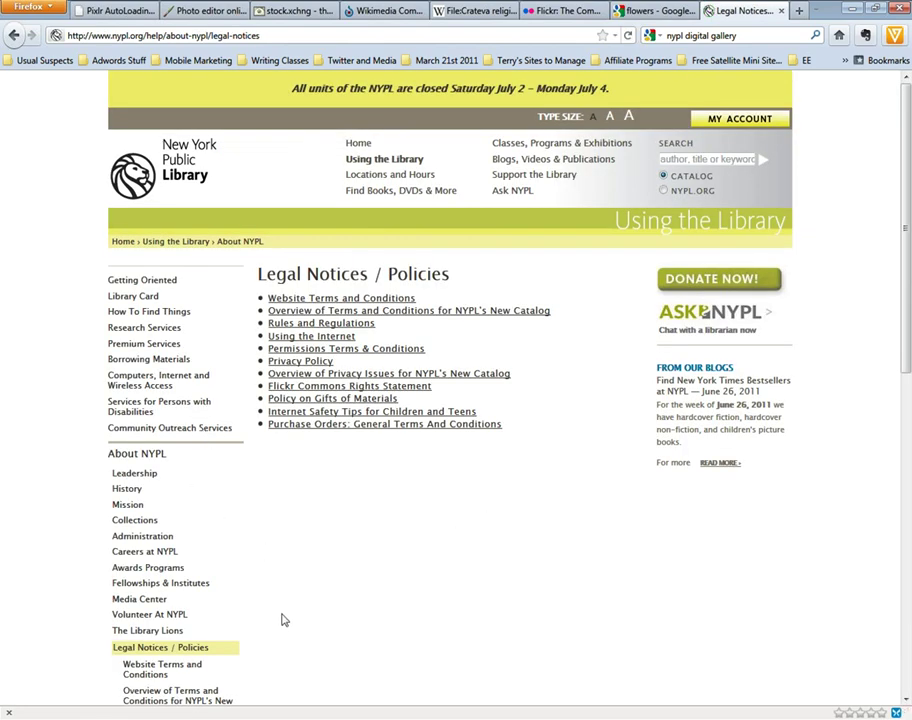
pyautogui.scroll(-2, 282, 620)
pyautogui.click(163, 588)
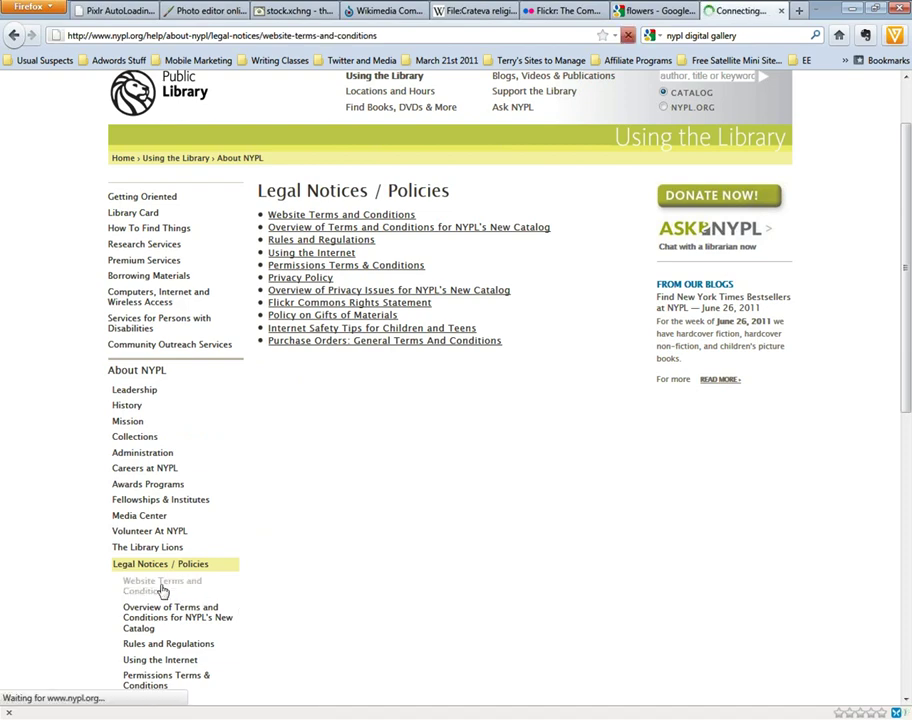
pyautogui.scroll(-5, 385, 513)
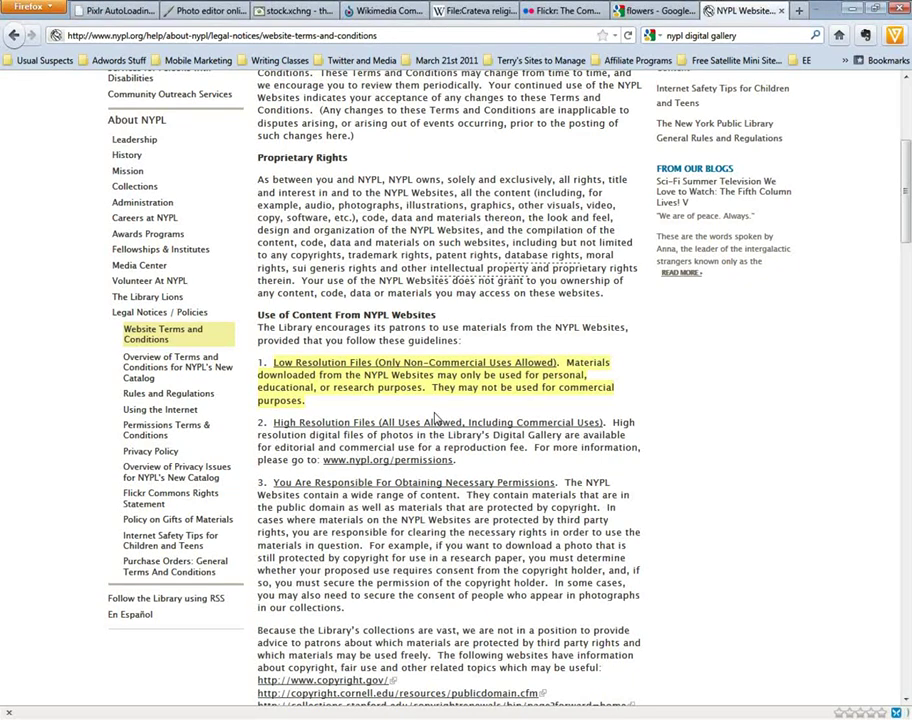
# - Examine NYPL's Permissions Terms & Conditions, including the web display resolution requirement and the copyright and release clauses
pyautogui.click(178, 431)
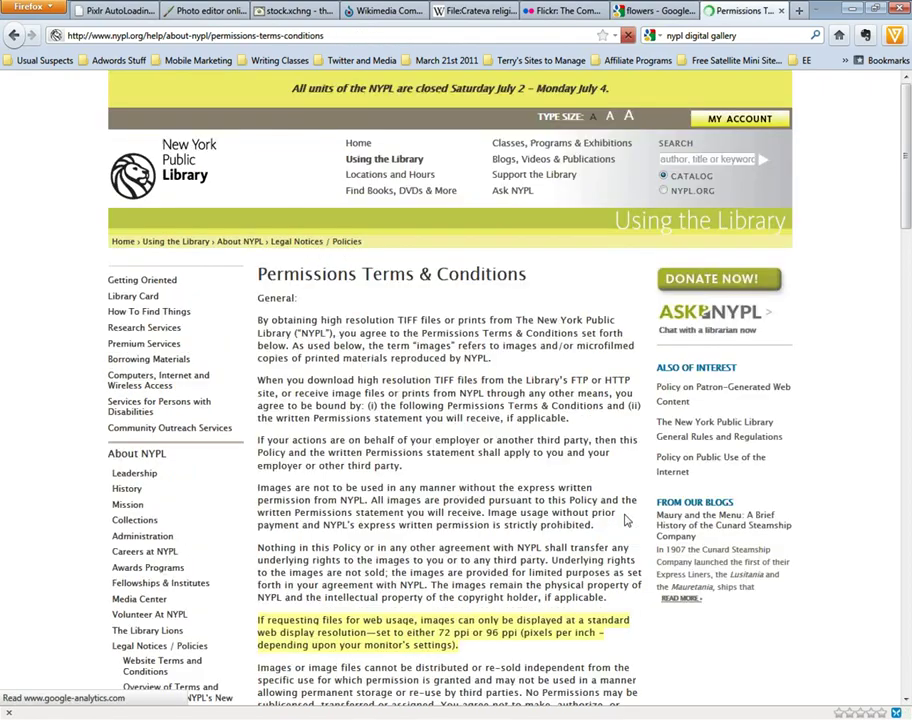
pyautogui.scroll(-10, 554, 507)
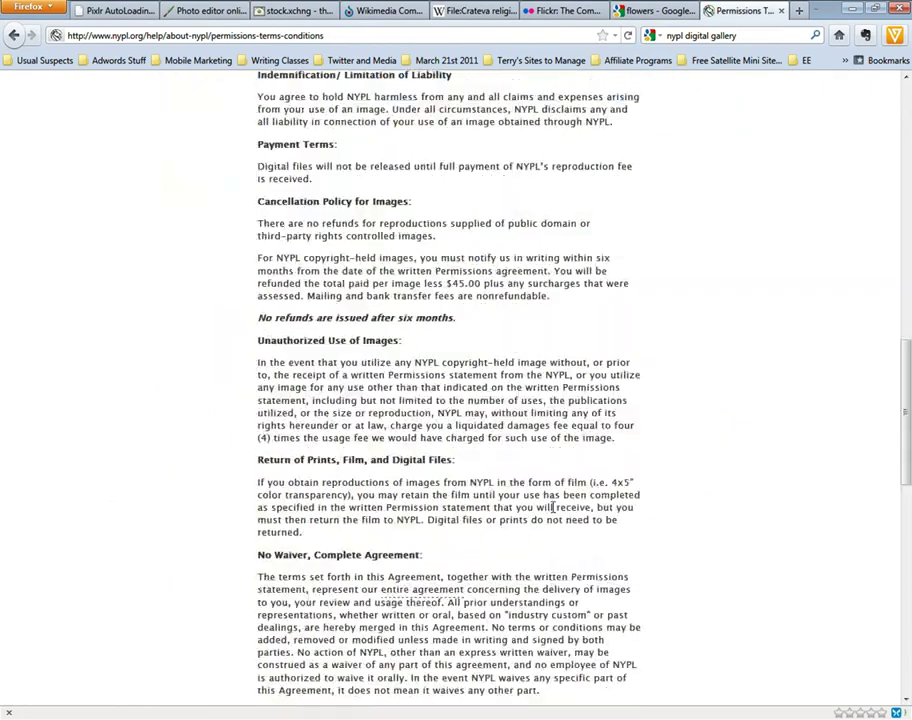
pyautogui.scroll(10, 553, 507)
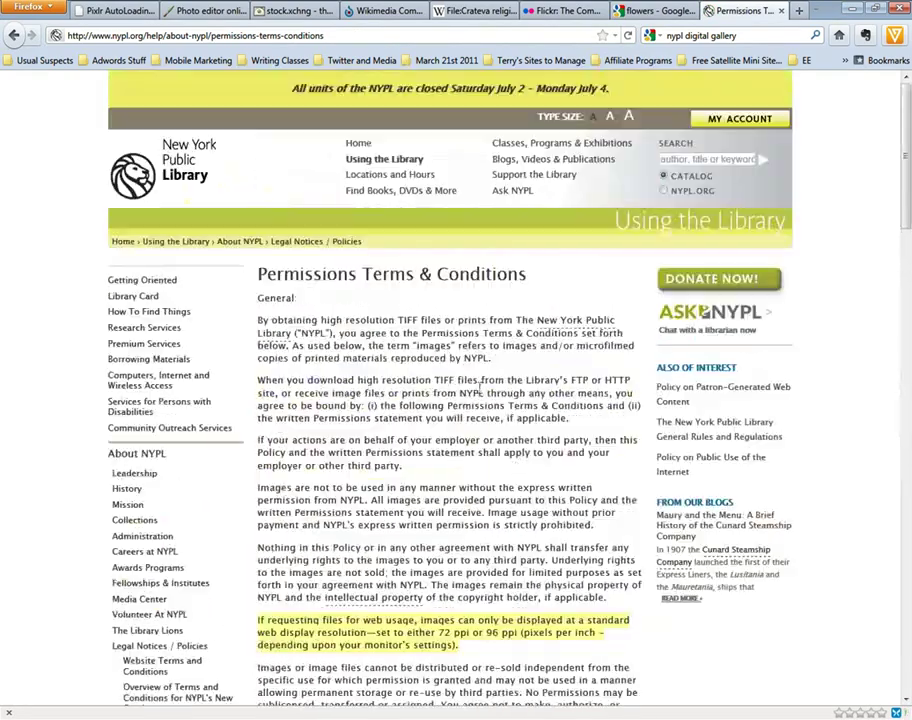
pyautogui.scroll(-3, 437, 460)
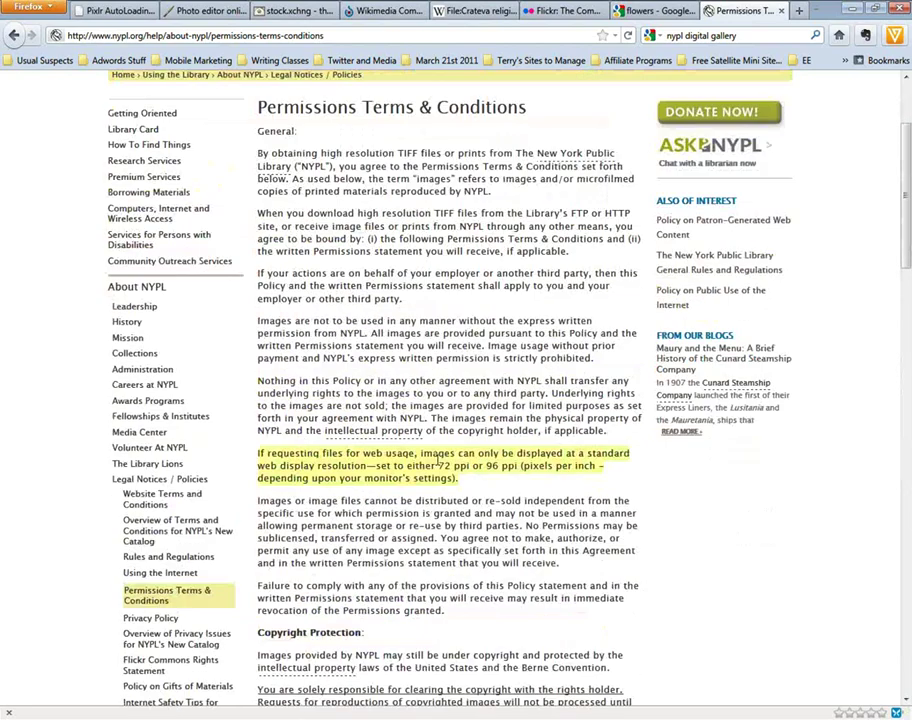
pyautogui.moveTo(482, 484); pyautogui.dragTo(265, 434)
pyautogui.click(265, 434)
pyautogui.scroll(-7, 487, 229)
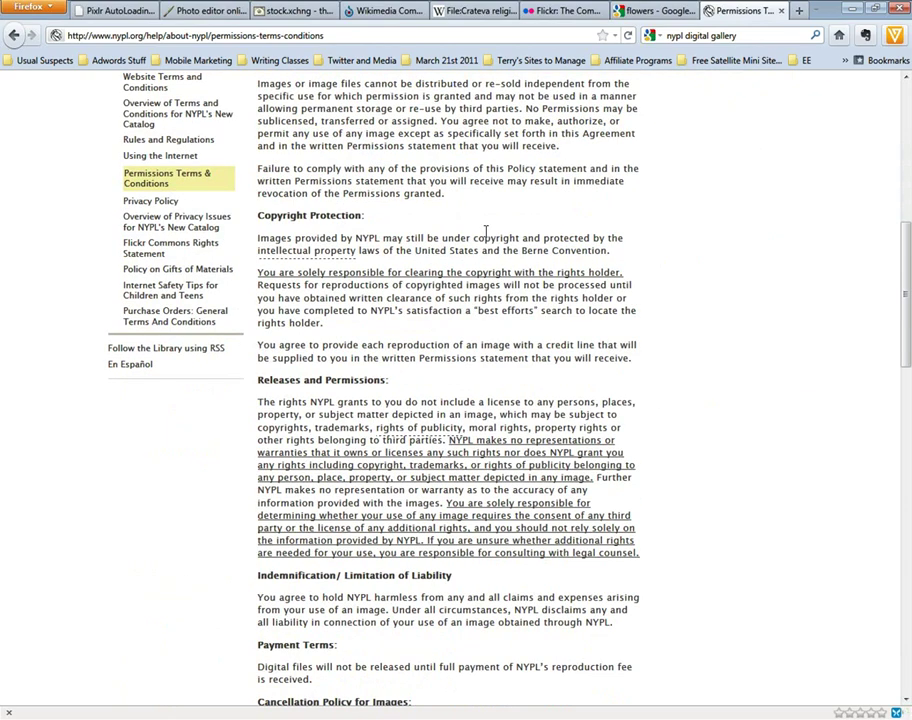
pyautogui.scroll(10, 487, 229)
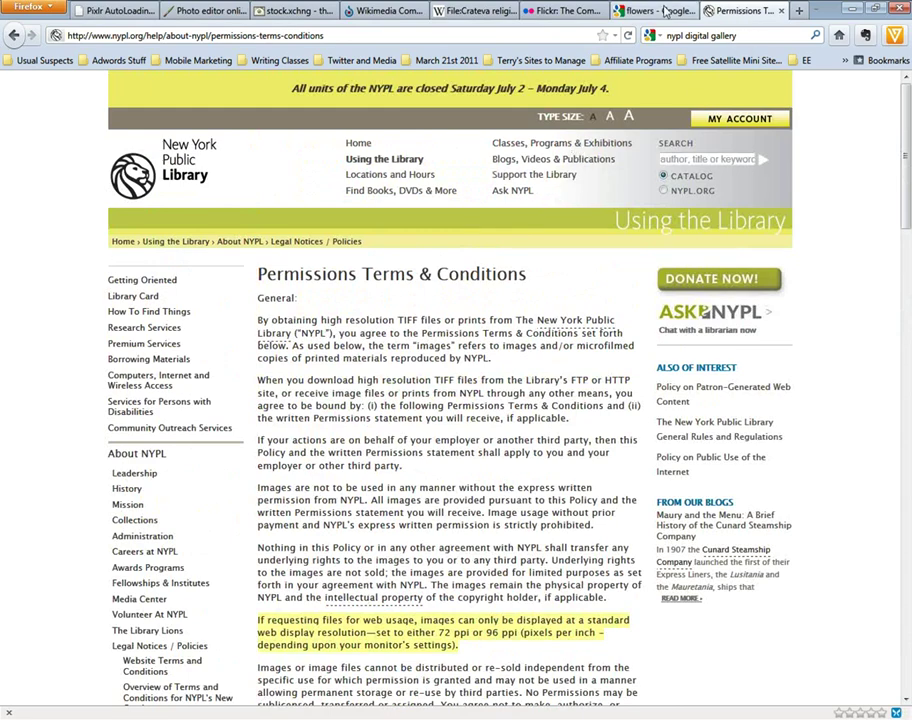
# - Revisit the Flickr Commons page and look over the Wikimedia Commons main page
pyautogui.click(571, 12)
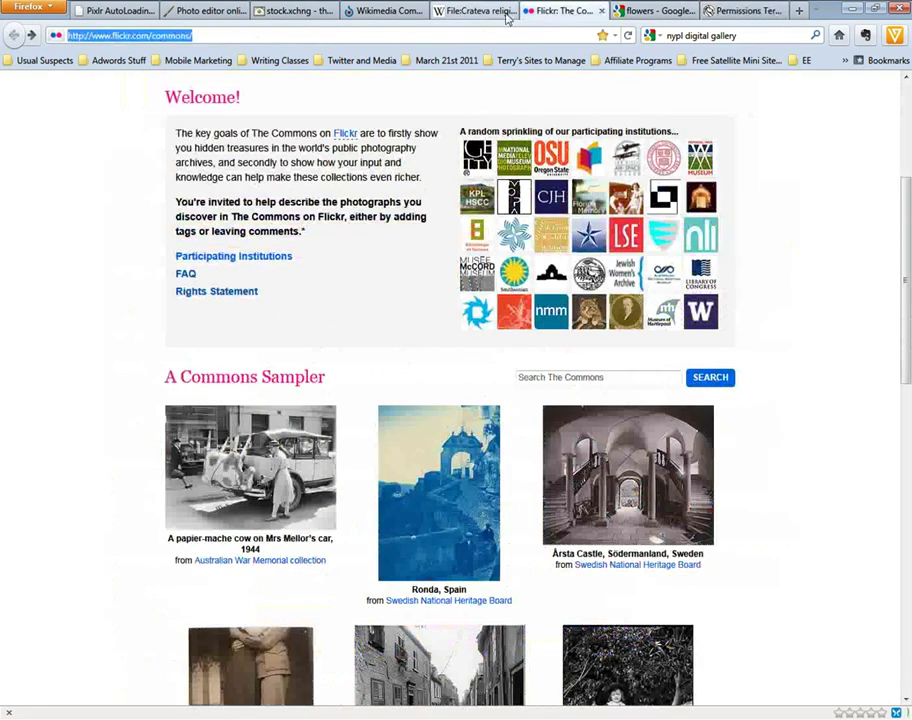
pyautogui.click(386, 12)
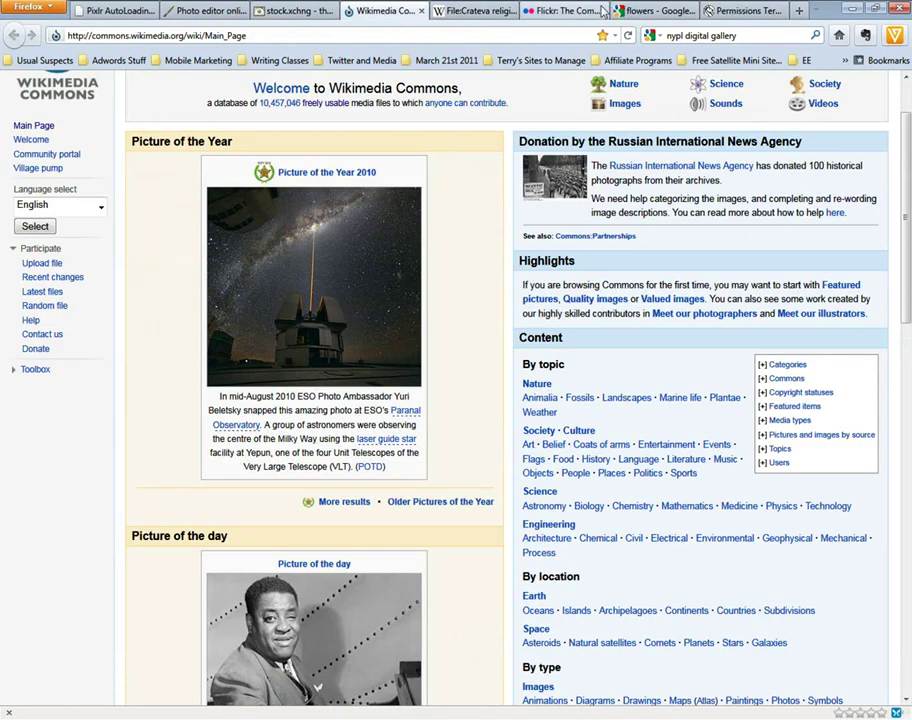
pyautogui.scroll(-5, 475, 256)
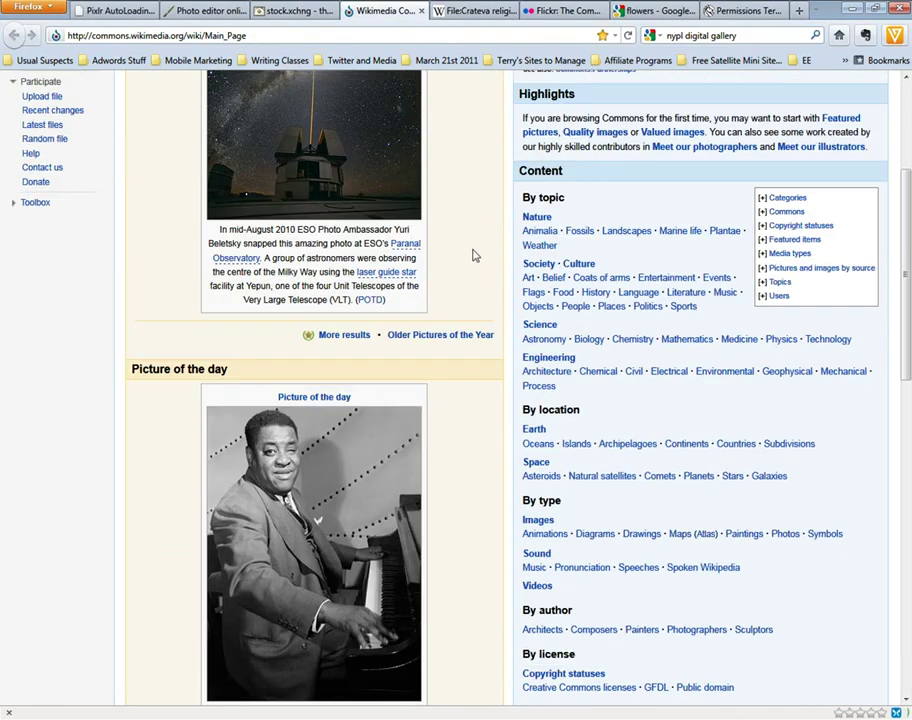
pyautogui.scroll(7, 475, 256)
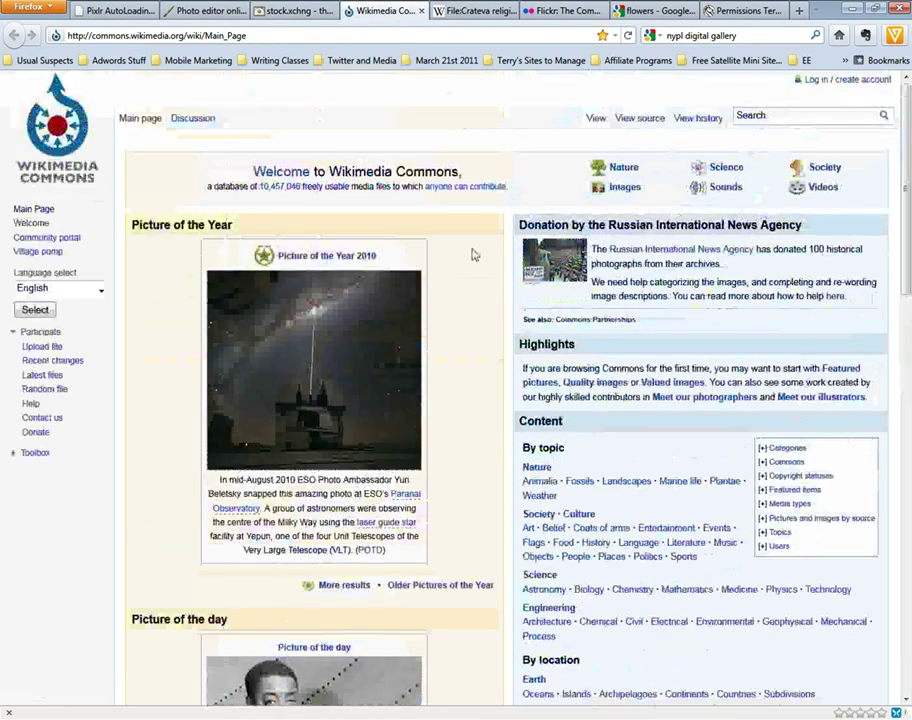
pyautogui.scroll(-3, 474, 255)
pyautogui.scroll(3, 474, 255)
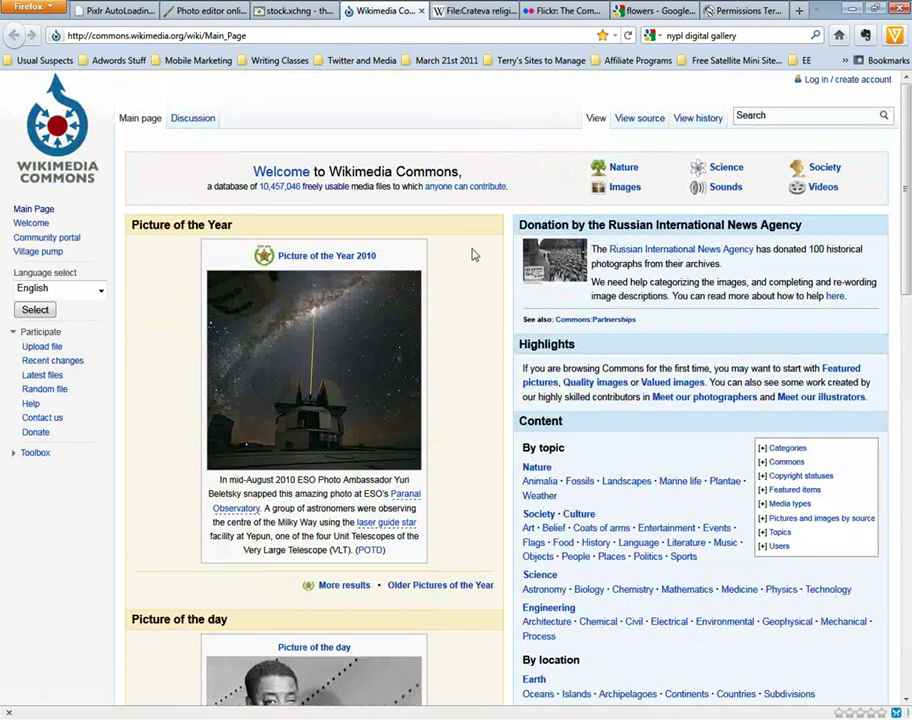
# - Open Google's advanced image search for "flowers" and set usage rights to "labeled for commercial reuse with modification"
pyautogui.click(655, 12)
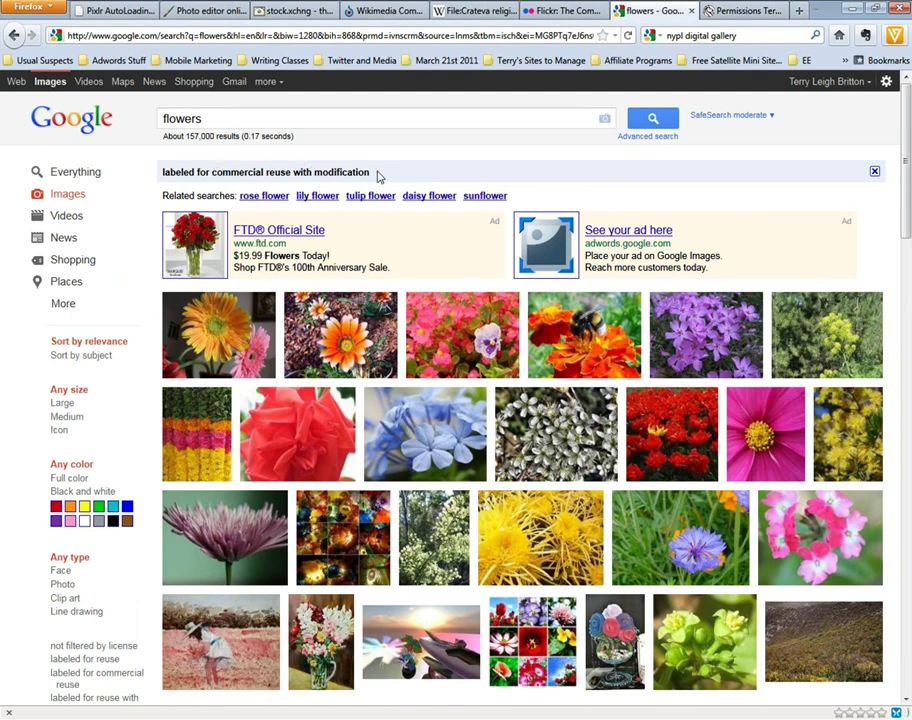
pyautogui.click(645, 137)
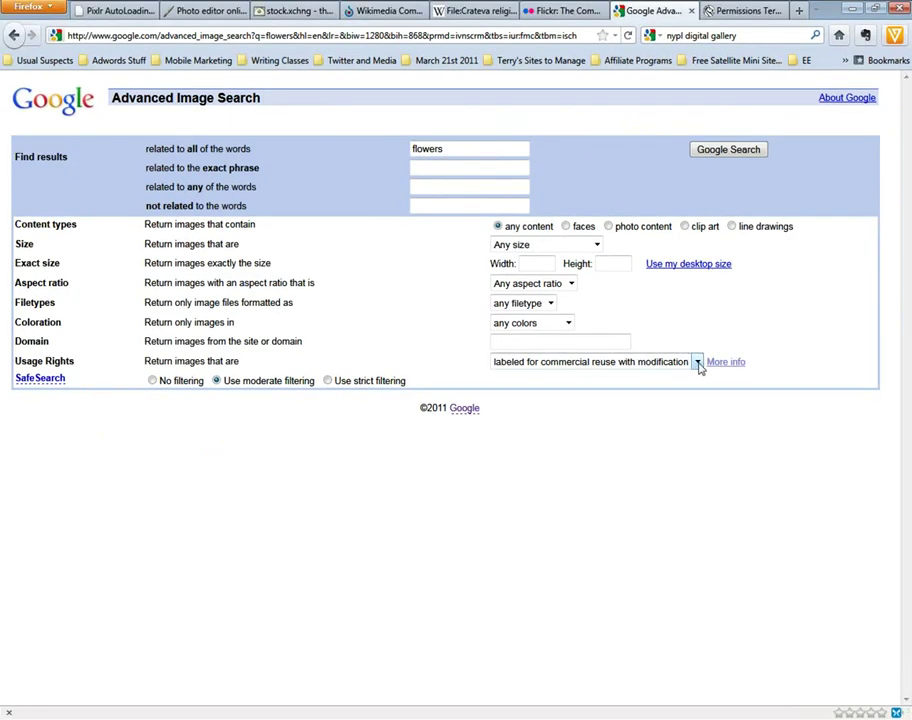
pyautogui.click(655, 352)
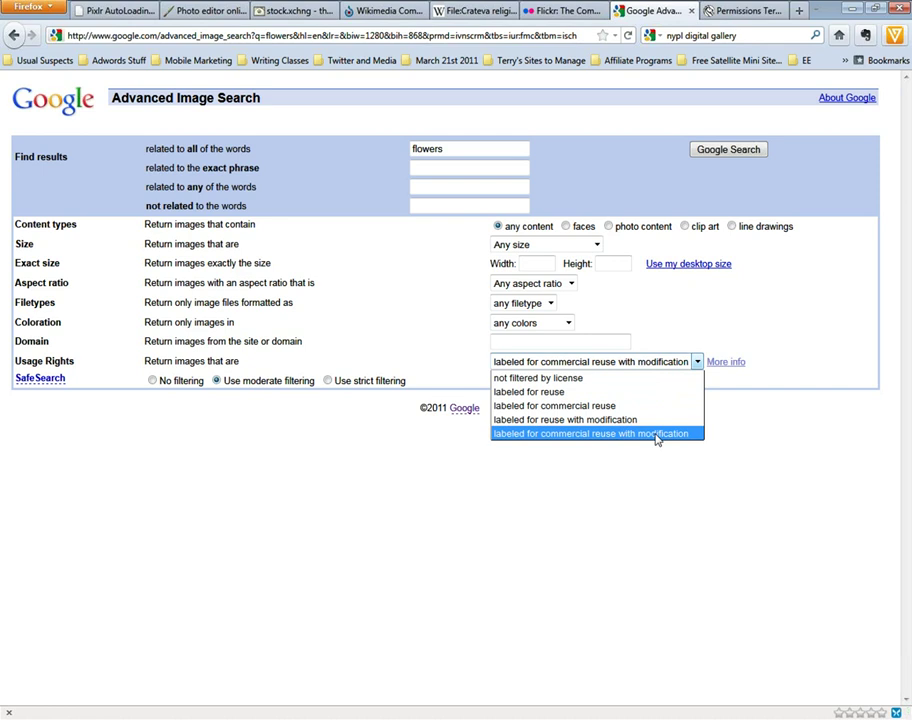
pyautogui.click(657, 435)
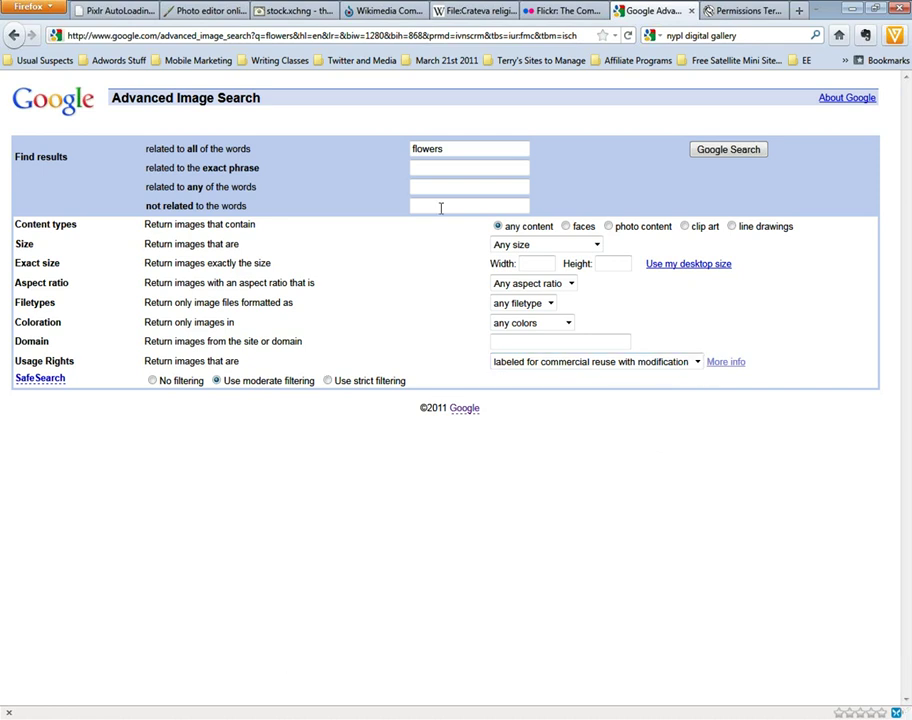
# - Replace the search word with "sky" and run the image search
pyautogui.moveTo(450, 155); pyautogui.dragTo(393, 153)
pyautogui.write('sky')
pyautogui.click(712, 154)
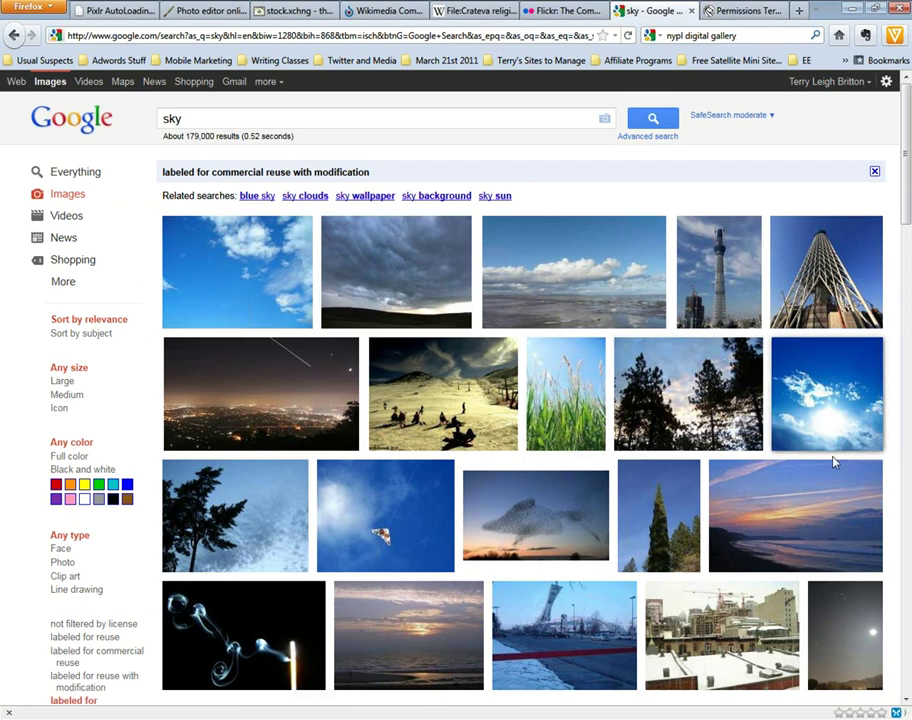
# - Preview sky results, open the "Sand, Sea and Sky" beach photo from geograph.org.uk and copy its image location from the overlay
pyautogui.moveTo(792, 516)
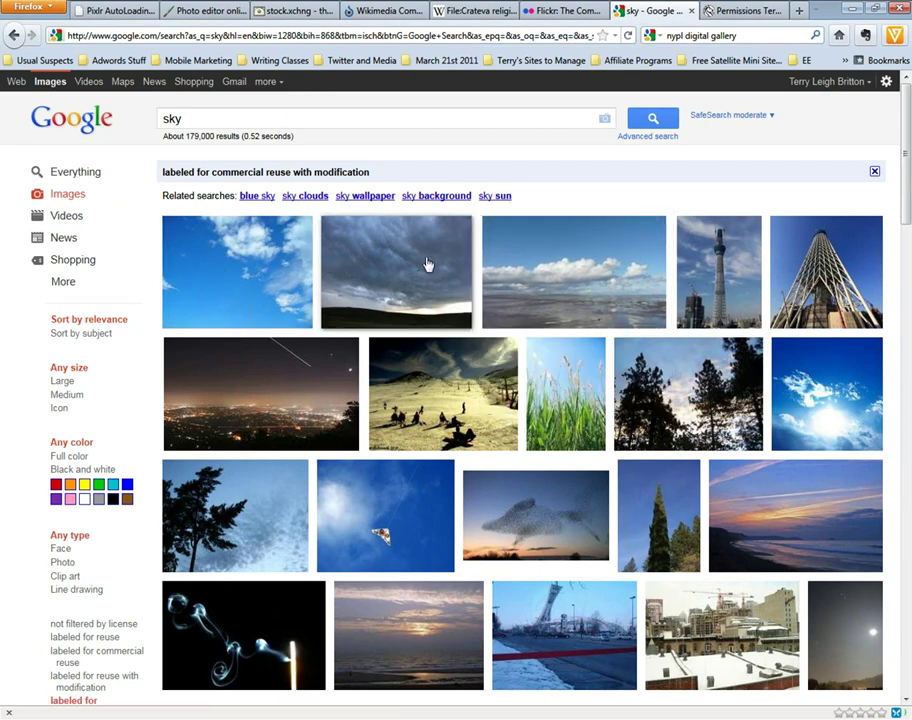
pyautogui.moveTo(812, 268)
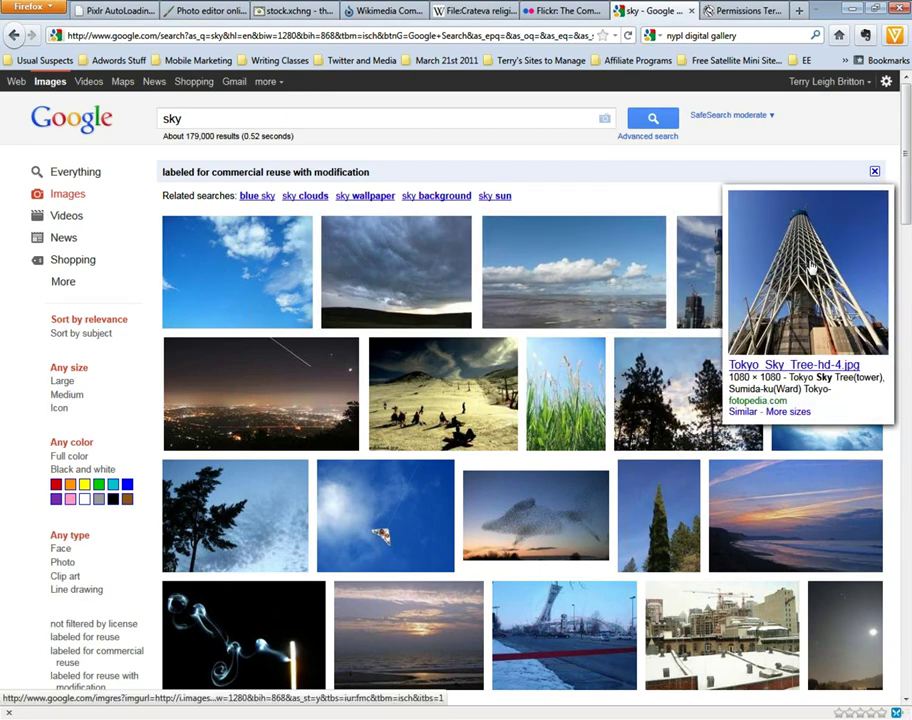
pyautogui.click(556, 295)
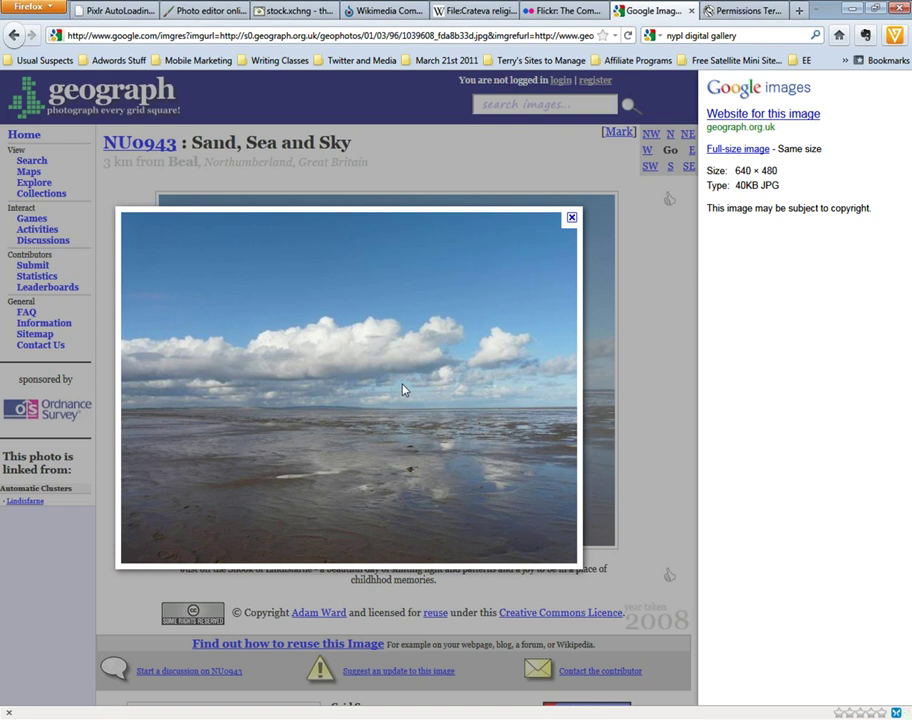
pyautogui.rightClick(403, 389)
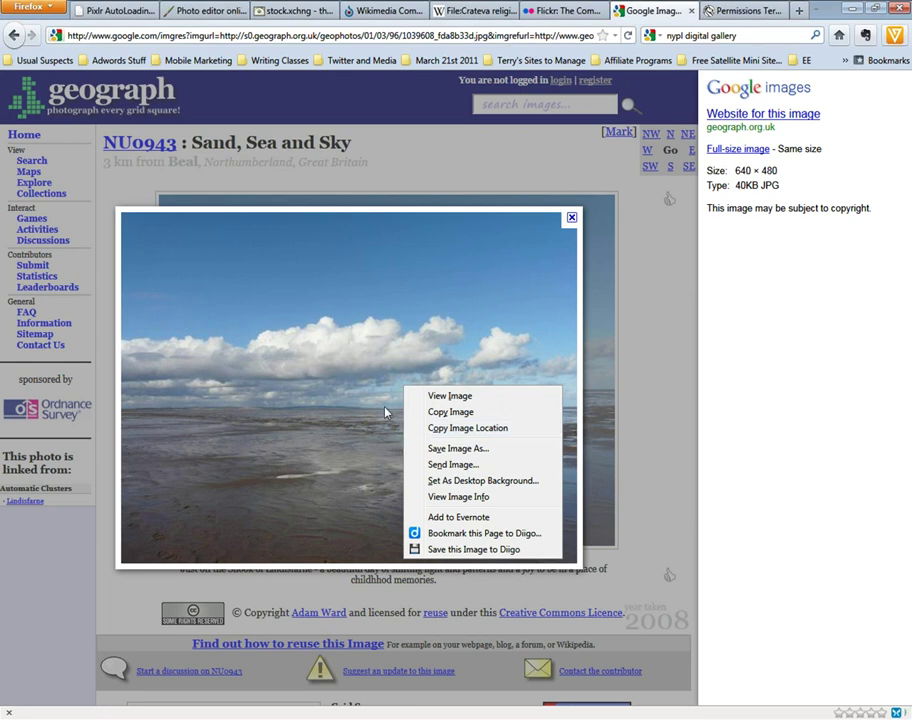
pyautogui.click(441, 434)
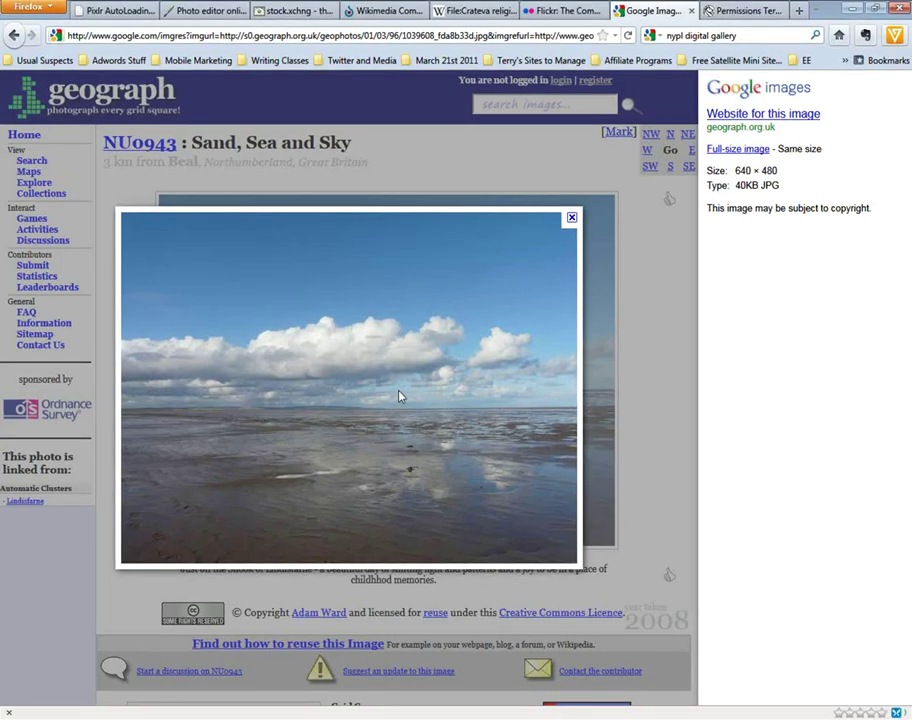
pyautogui.rightClick(370, 306)
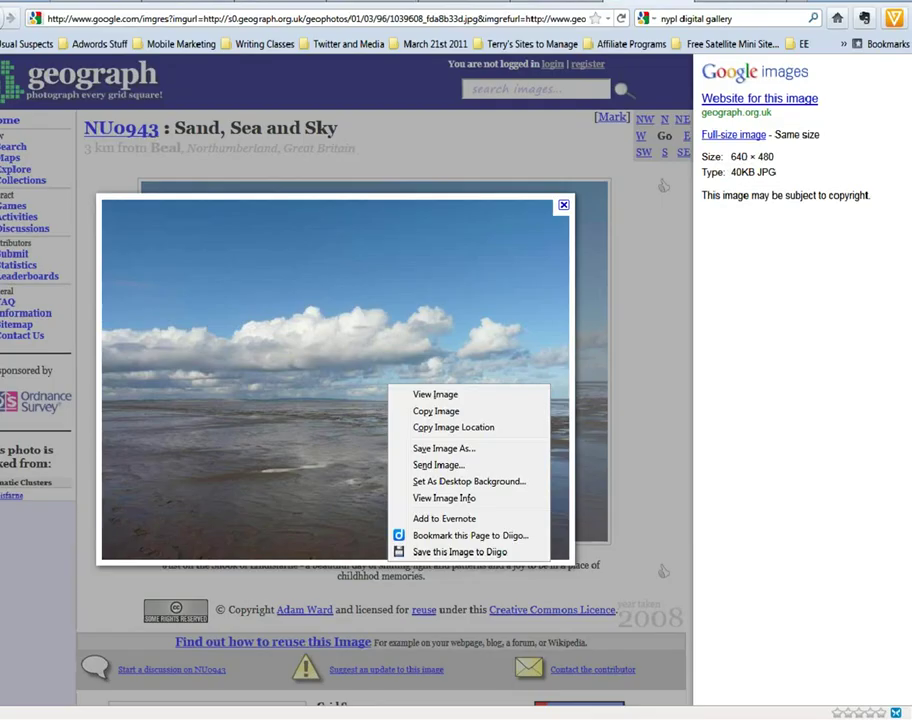
pyautogui.click(449, 368)
pyautogui.rightClick(451, 366)
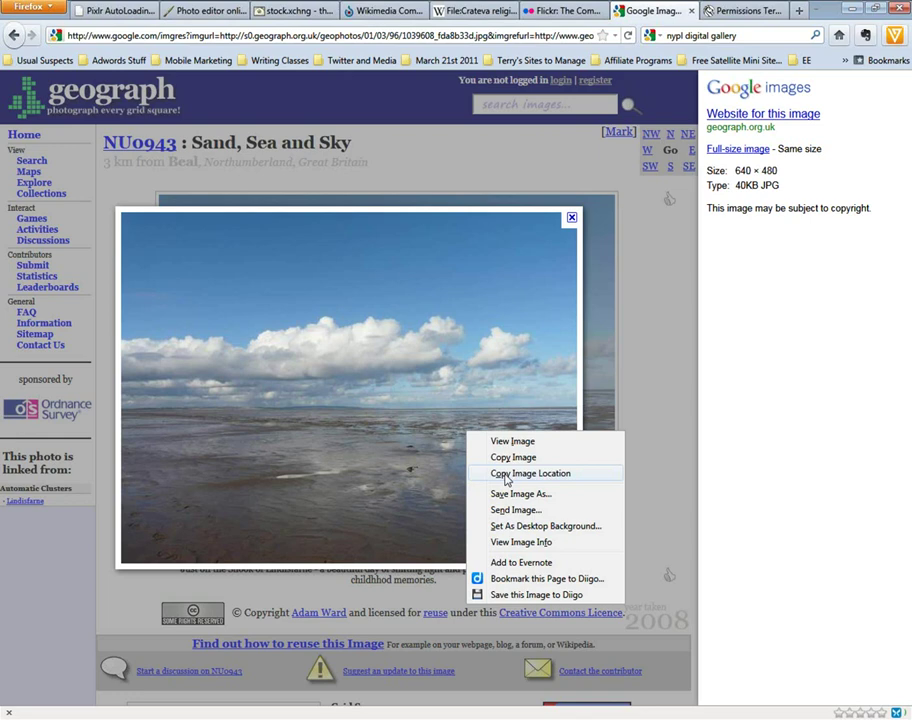
pyautogui.click(504, 476)
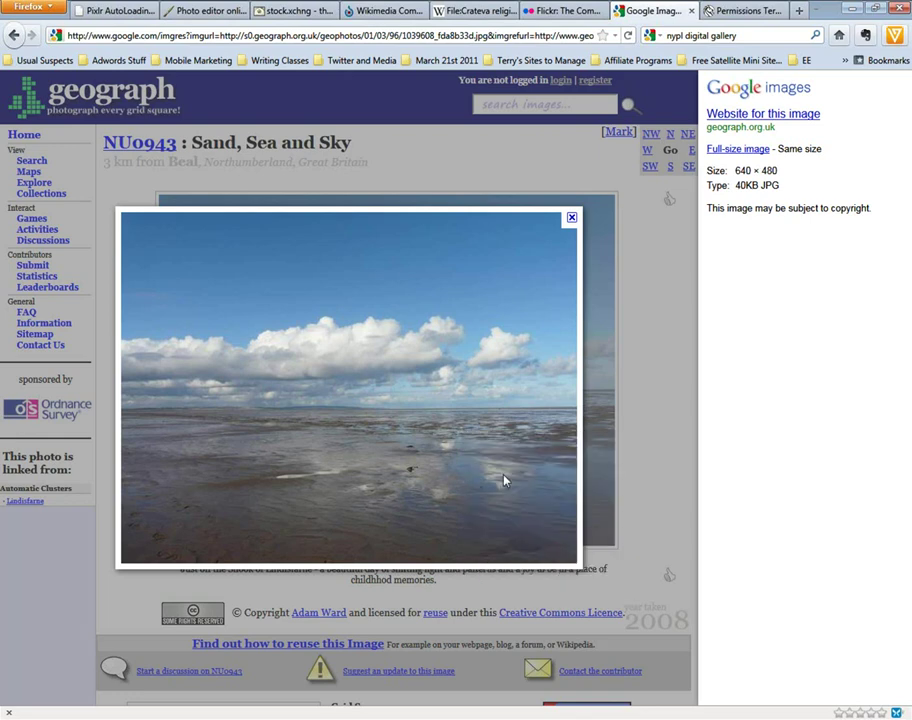
# - Dismiss the image overlay, look over the geograph photo page and copy the photo's image location from there
pyautogui.click(570, 220)
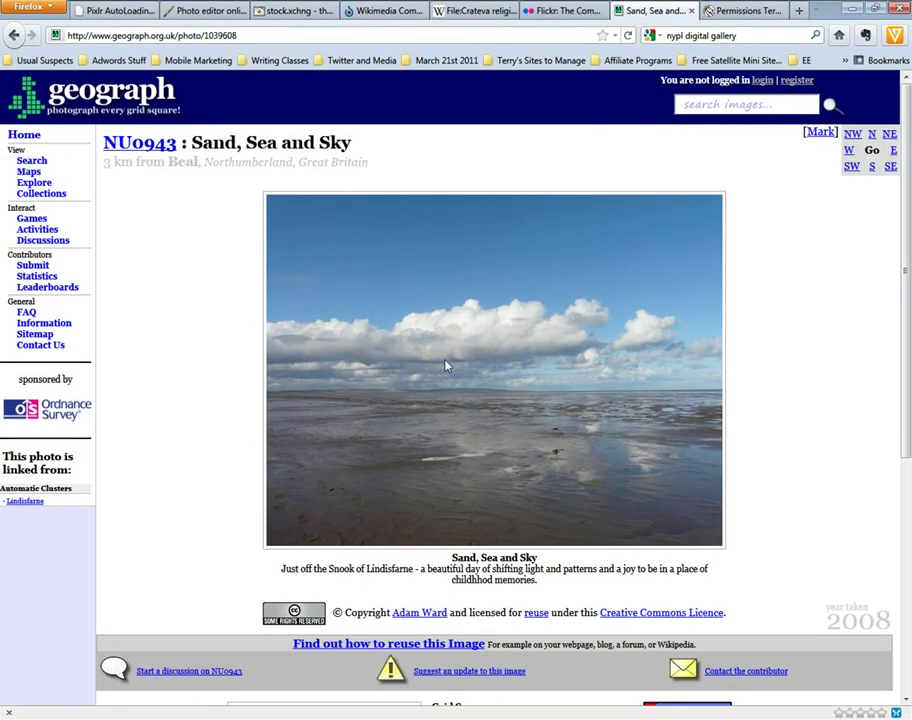
pyautogui.scroll(-3, 487, 500)
pyautogui.scroll(3, 549, 437)
pyautogui.rightClick(519, 379)
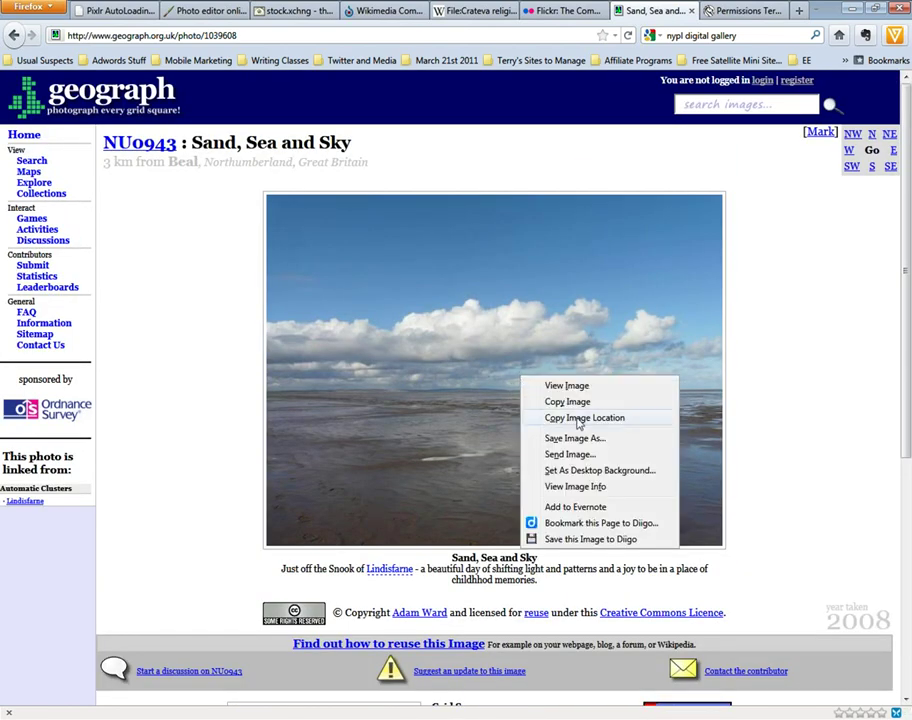
pyautogui.click(586, 419)
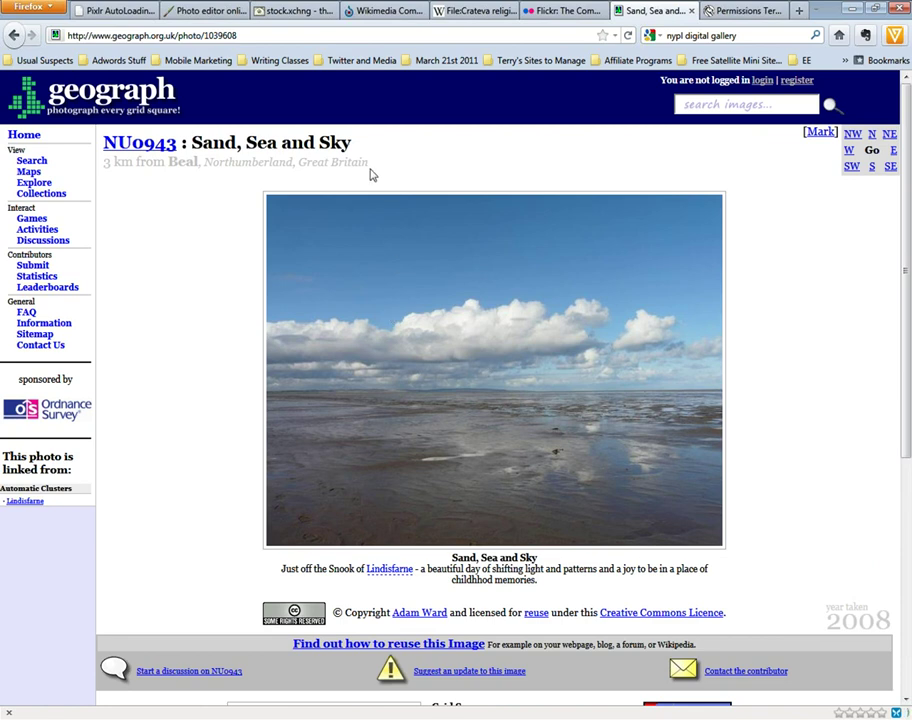
# - Switch to the Pixlr editor and open the sky photo from the copied image URL
pyautogui.click(216, 11)
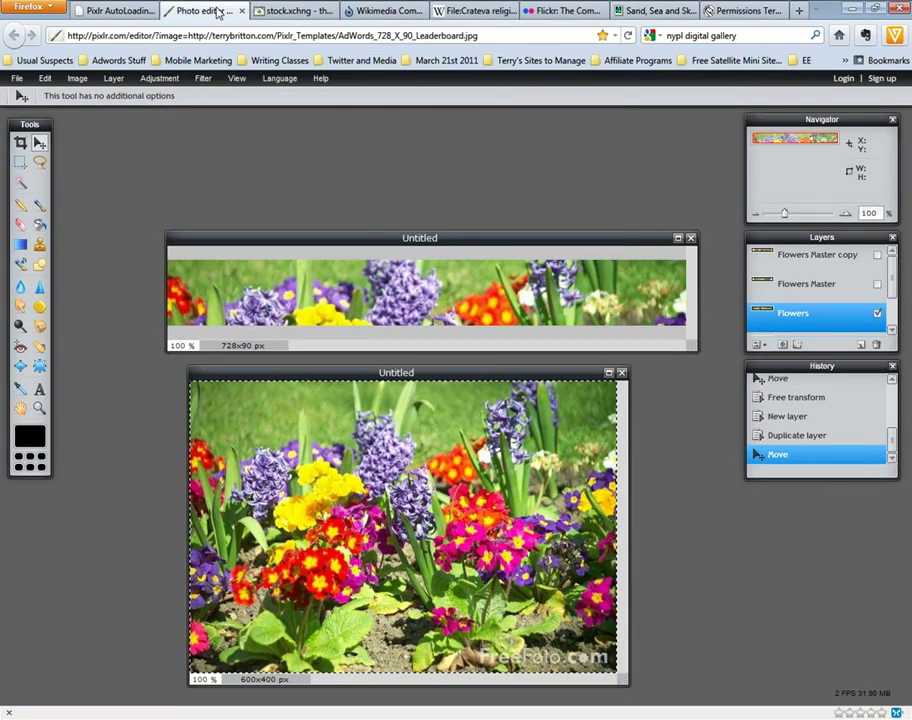
pyautogui.click(15, 78)
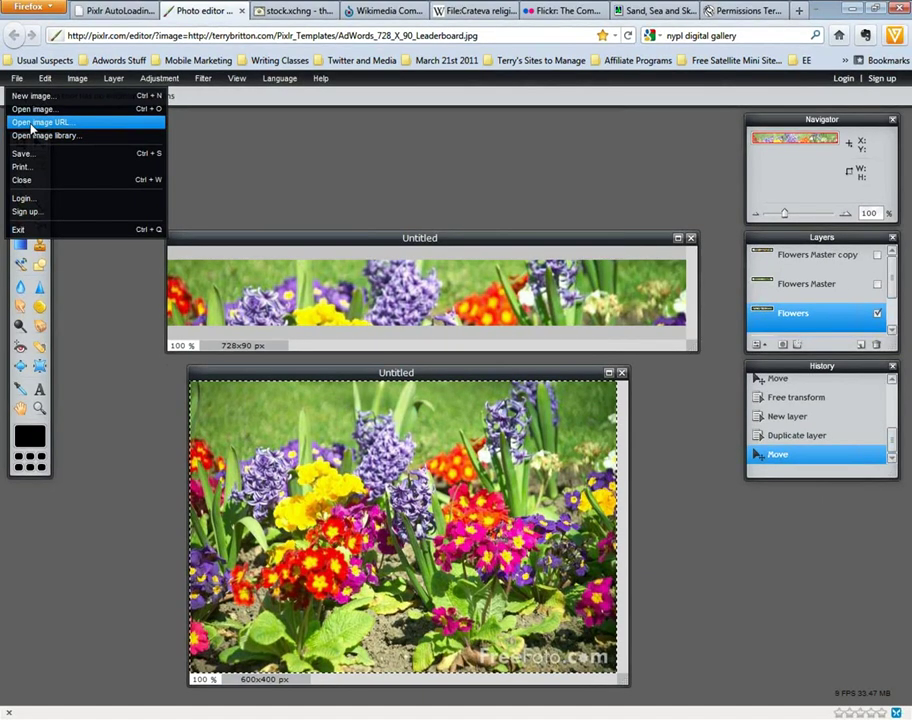
pyautogui.click(60, 245)
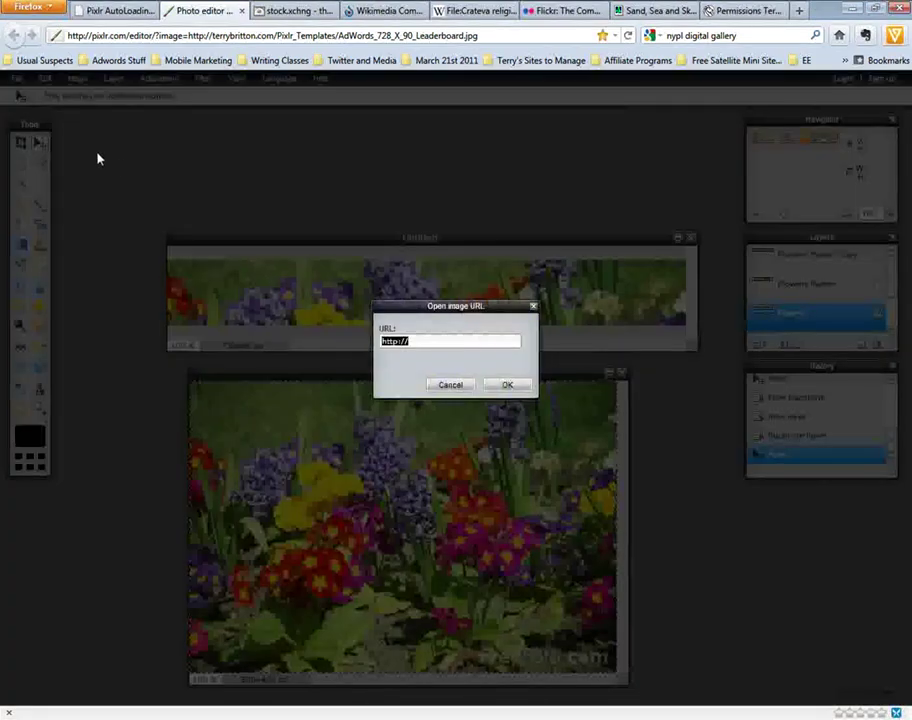
pyautogui.hotkey('ctrl', 'v')
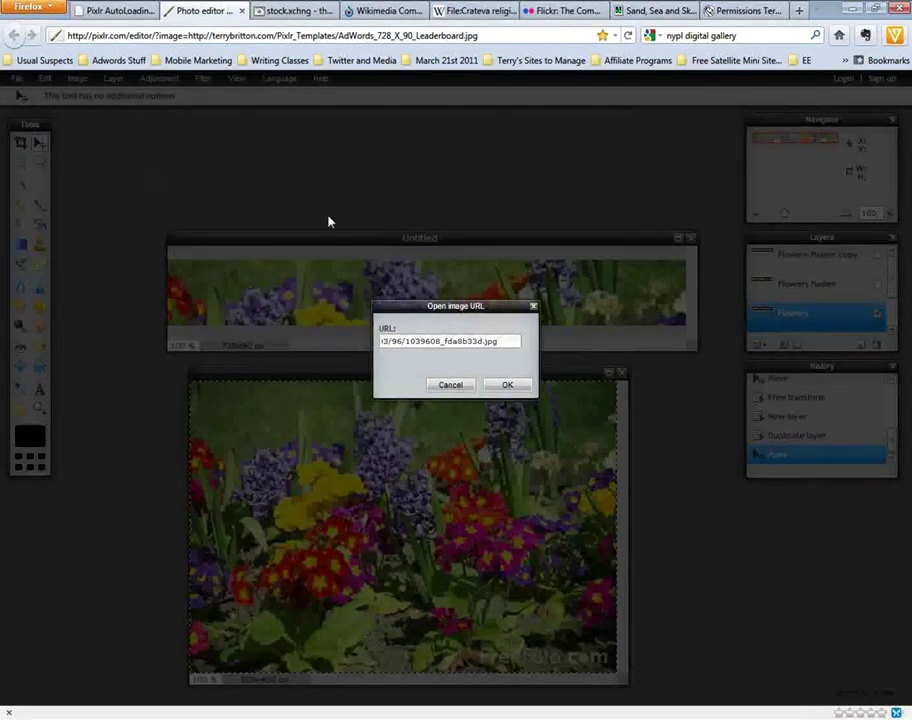
pyautogui.click(505, 385)
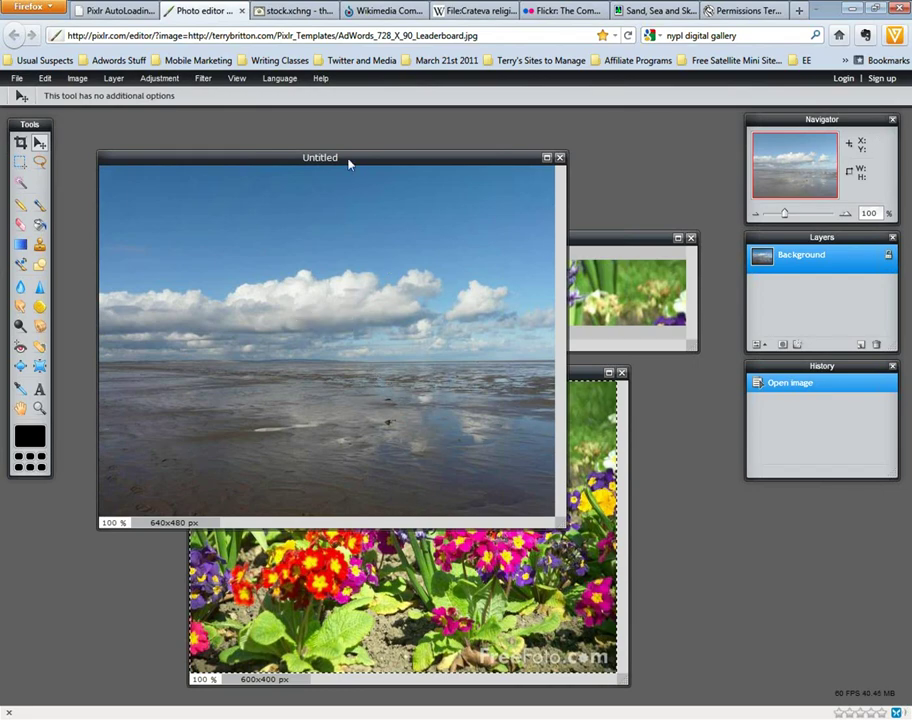
# - Reposition the sky photo's window in the workspace and close that image
pyautogui.moveTo(352, 102); pyautogui.dragTo(413, 144)
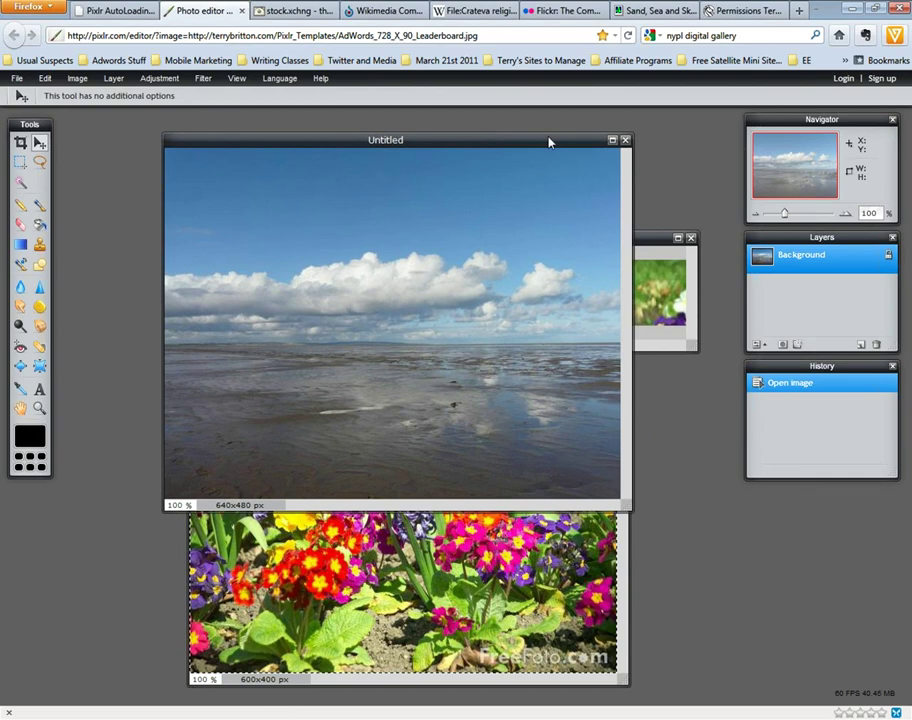
pyautogui.moveTo(540, 143); pyautogui.dragTo(567, 163)
pyautogui.click(652, 163)
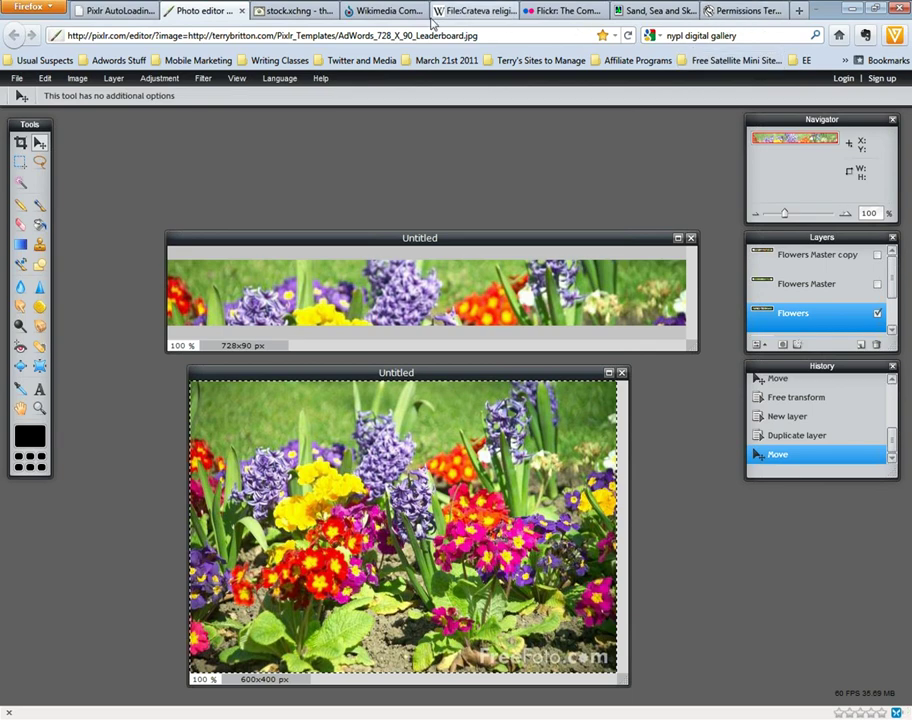
# - Switch back to the geograph photo page and return to the Google image results for "sky"
pyautogui.click(740, 11)
pyautogui.click(652, 11)
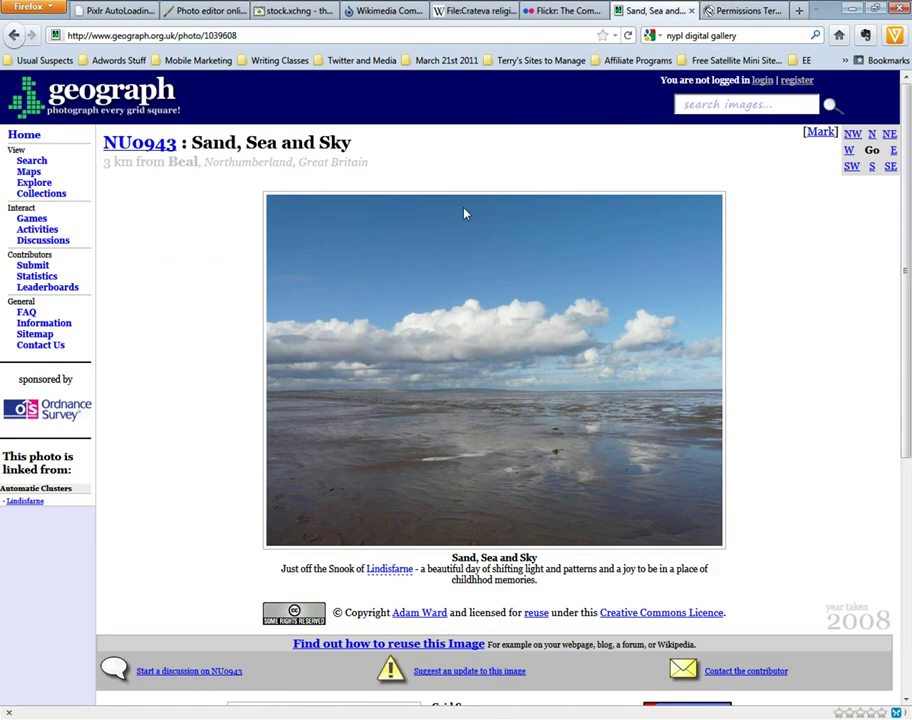
pyautogui.click(14, 37)
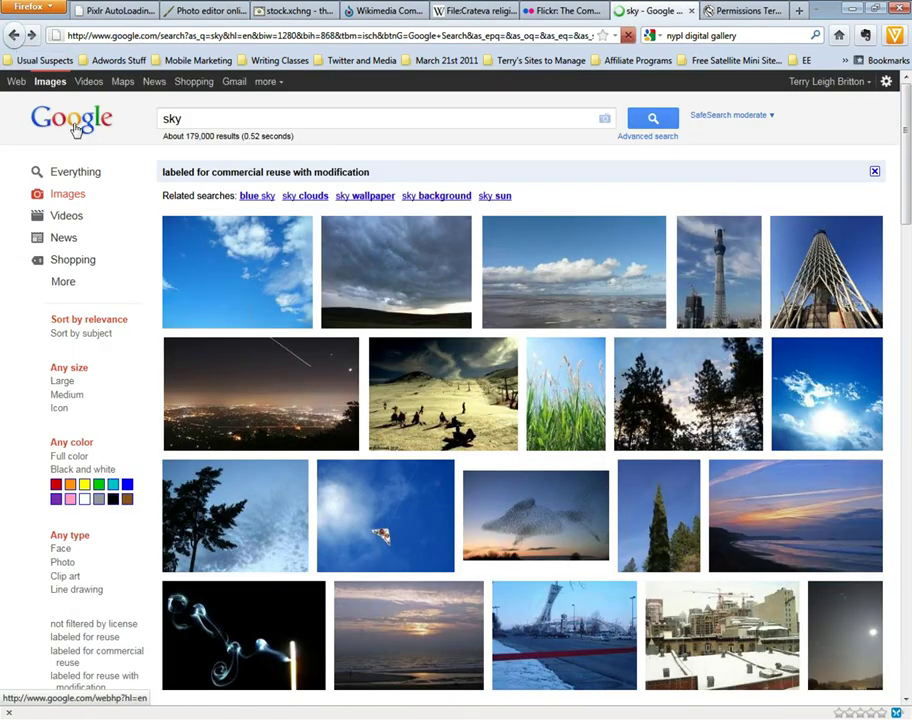
pyautogui.moveTo(220, 298)
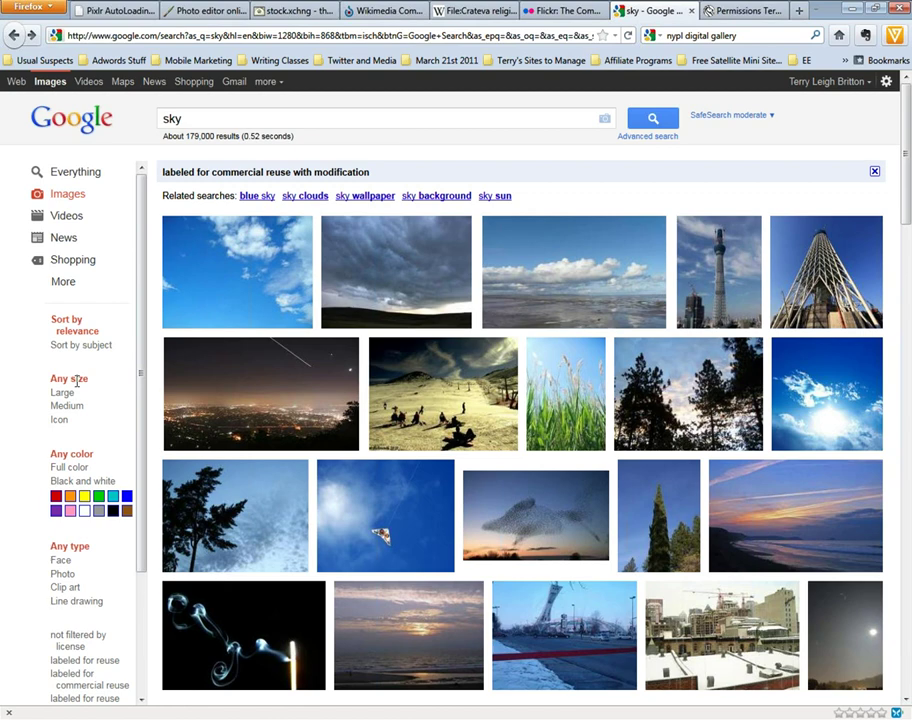
# - Limit the sky results to large images and preview several of them to check their dimensions
pyautogui.click(62, 394)
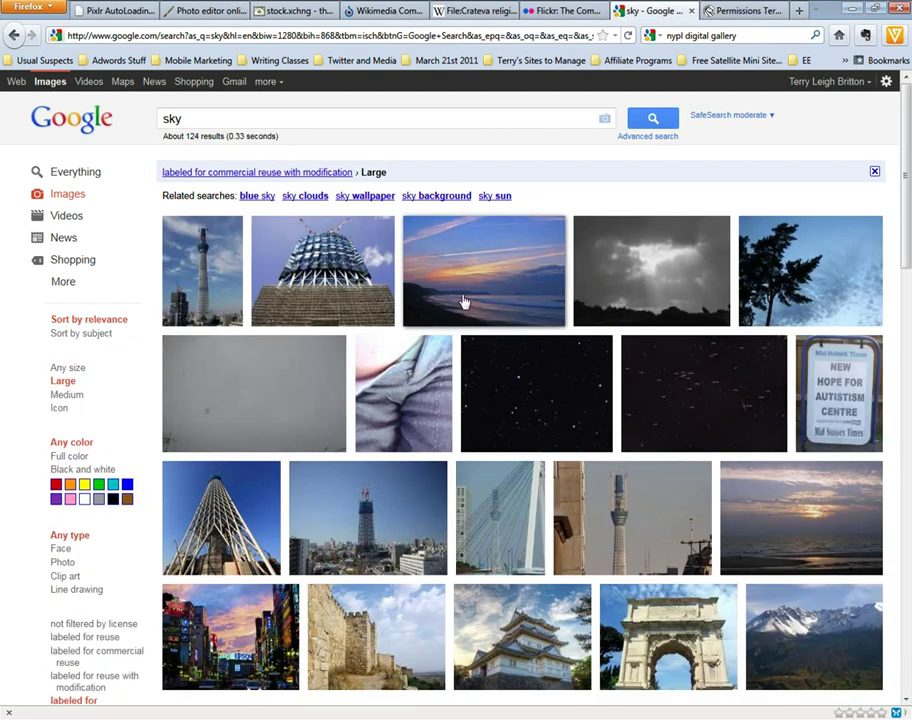
pyautogui.moveTo(464, 301)
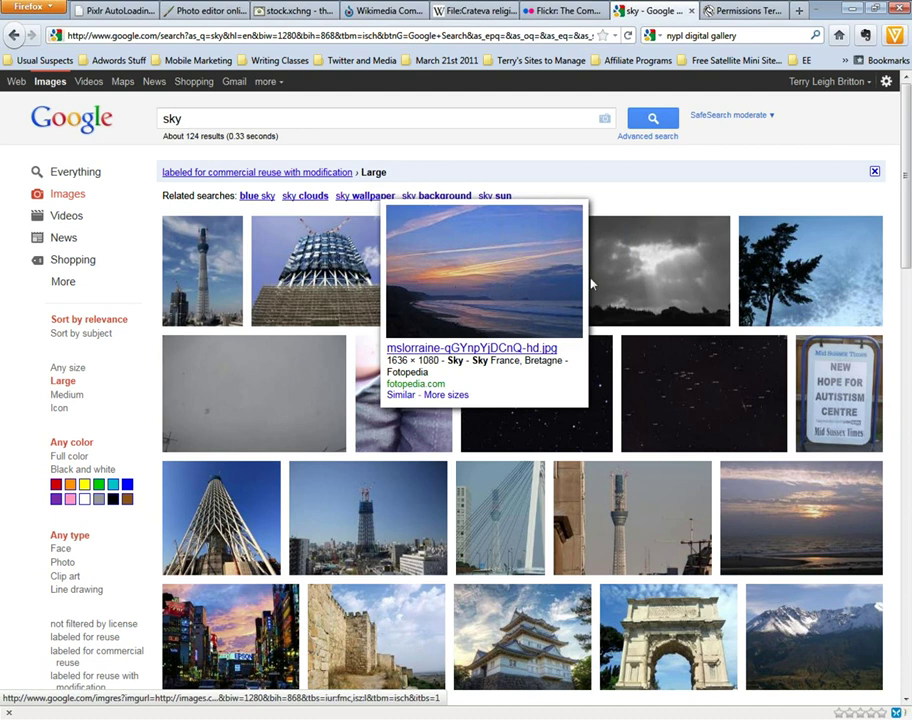
pyautogui.moveTo(651, 286)
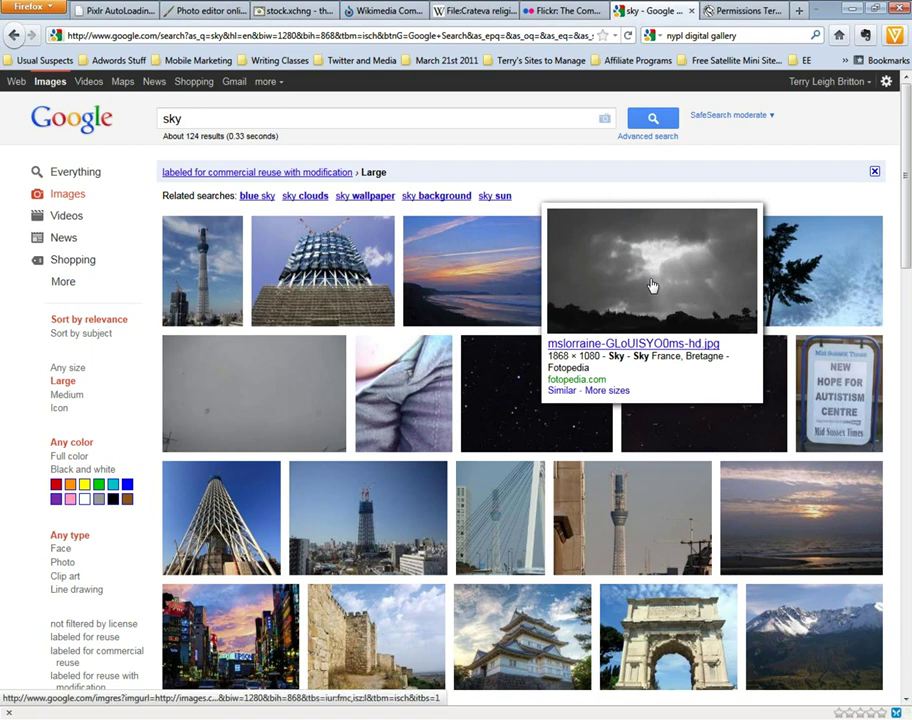
pyautogui.moveTo(784, 284)
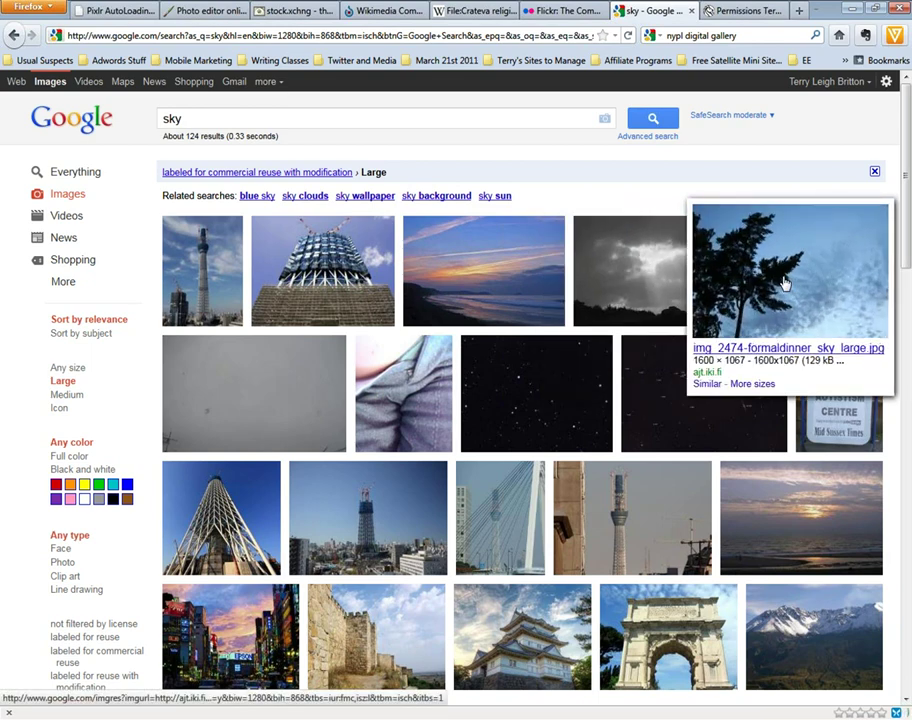
pyautogui.moveTo(537, 436)
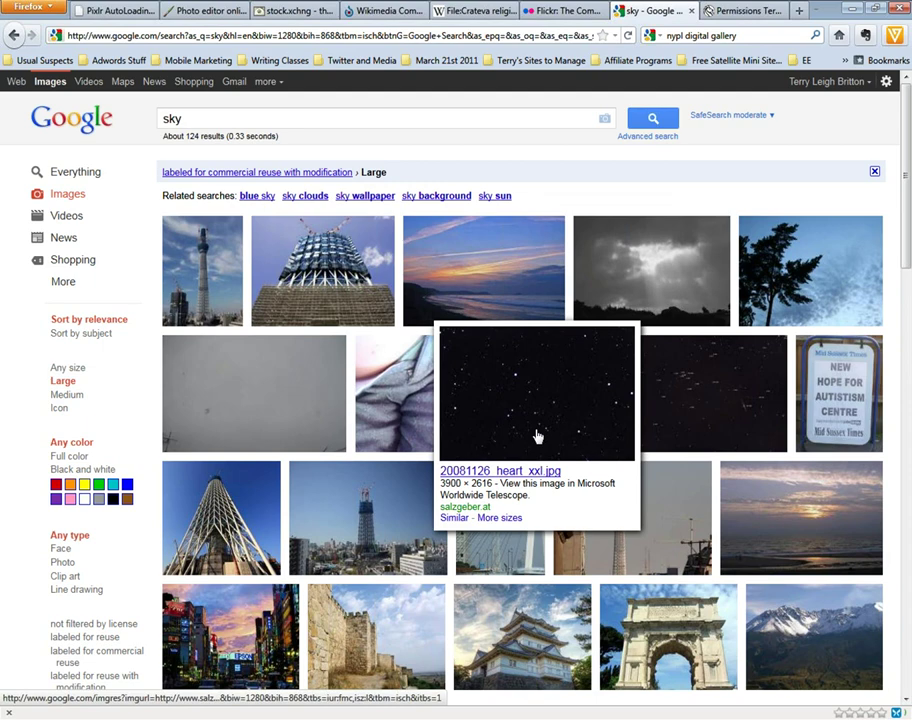
pyautogui.scroll(-5, 853, 379)
pyautogui.moveTo(818, 322)
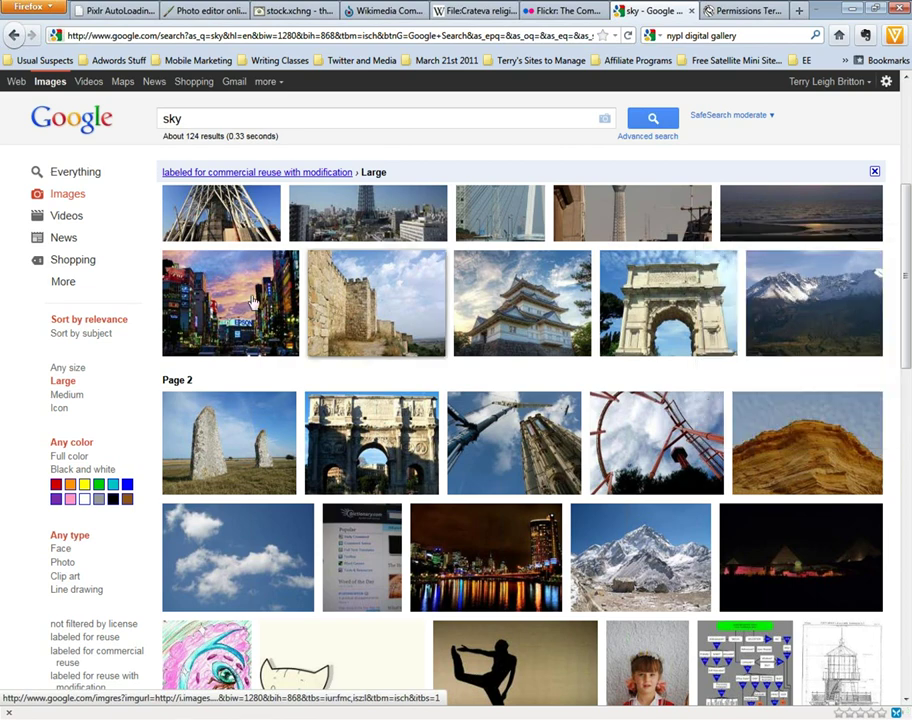
# - Change the size filter to medium and look through the sky images
pyautogui.click(66, 407)
pyautogui.moveTo(435, 383)
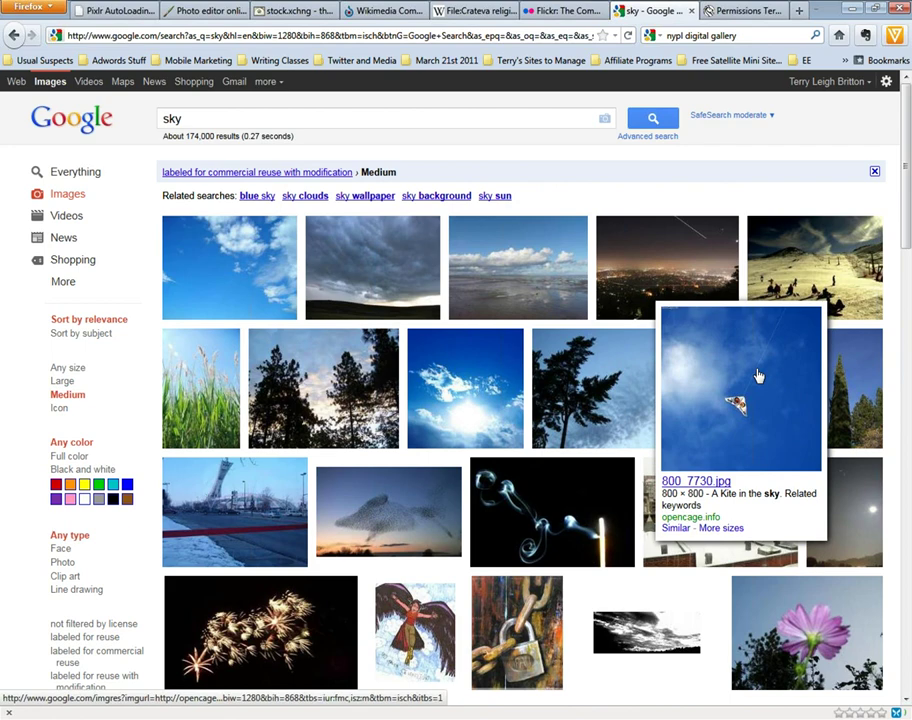
pyautogui.scroll(-3, 287, 449)
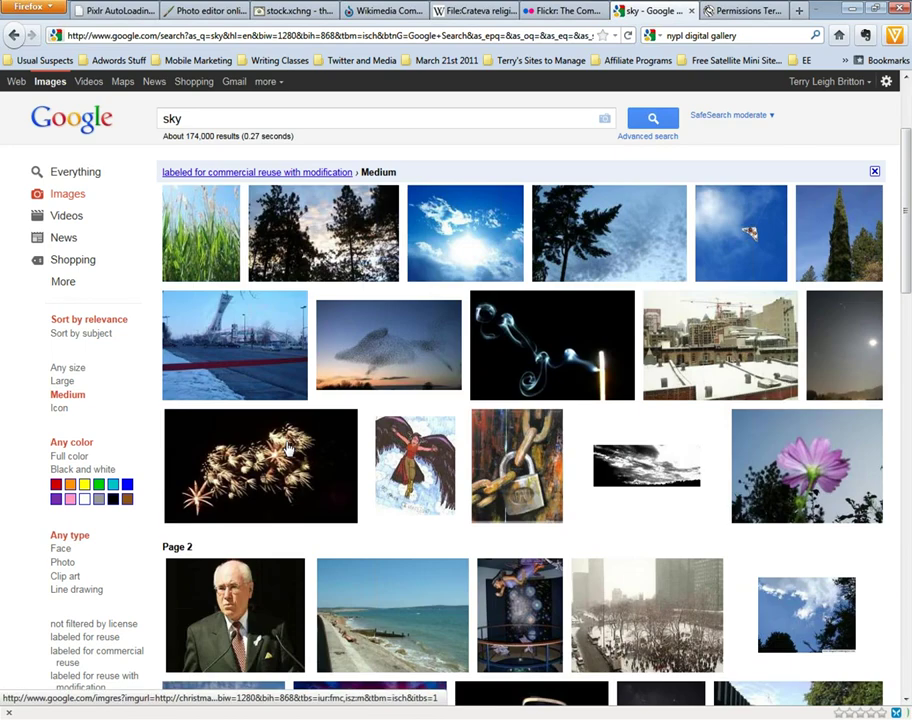
pyautogui.scroll(3, 288, 448)
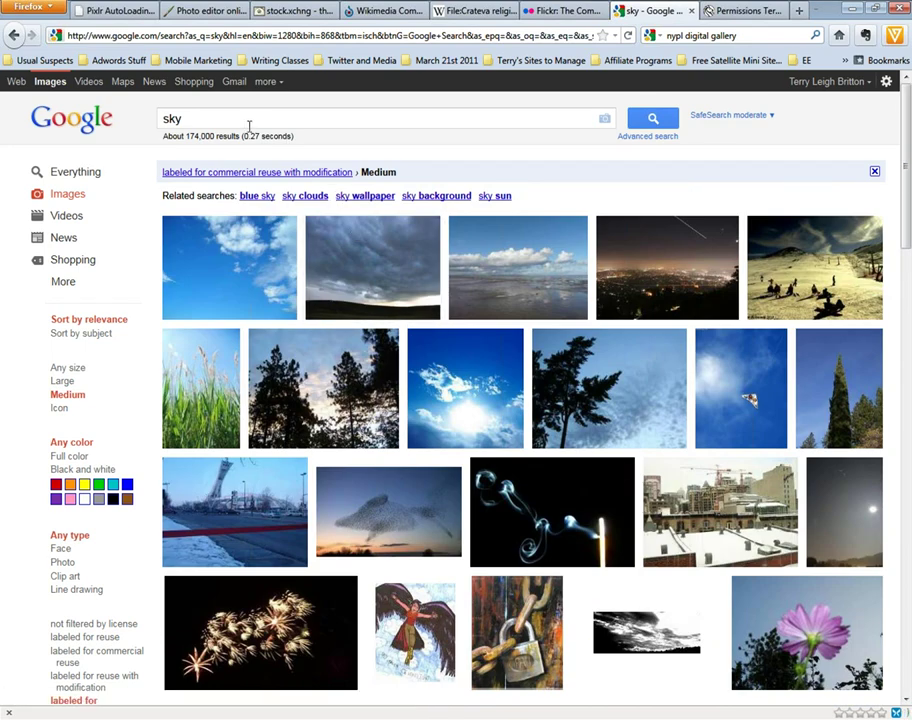
# - Replace the search term with "free images", run the search and browse through the result pages
pyautogui.moveTo(185, 118); pyautogui.dragTo(151, 118)
pyautogui.write('free images')
pyautogui.press('Return')
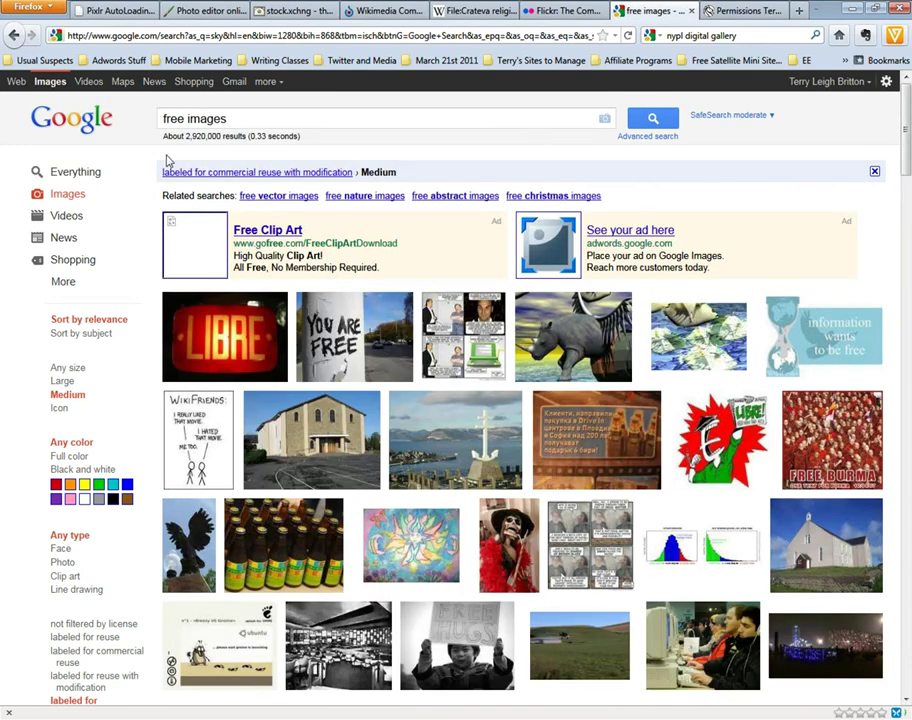
pyautogui.scroll(-5, 346, 301)
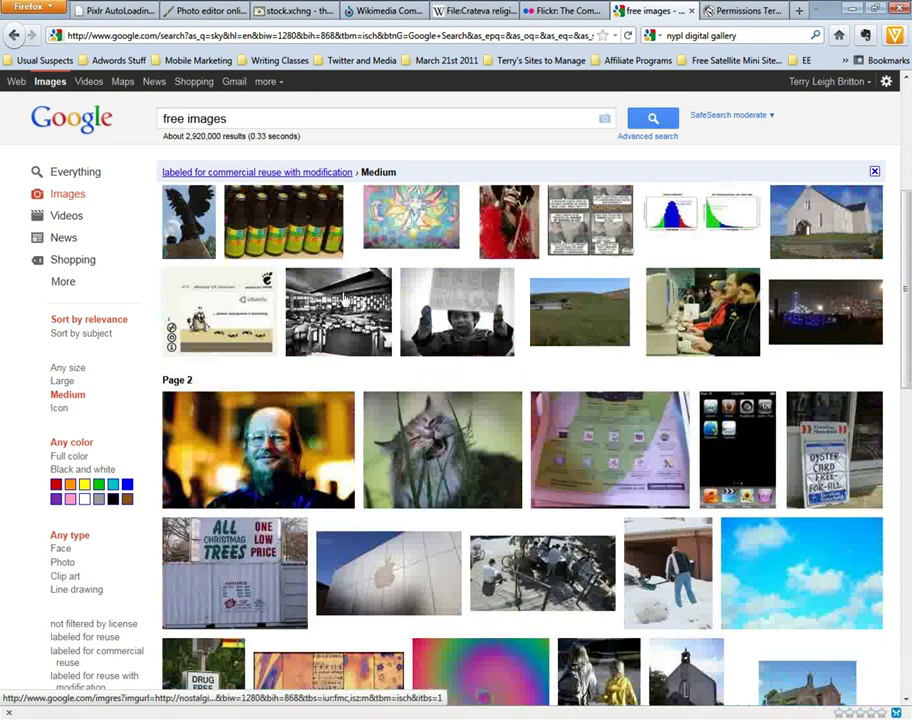
pyautogui.scroll(-7, 346, 301)
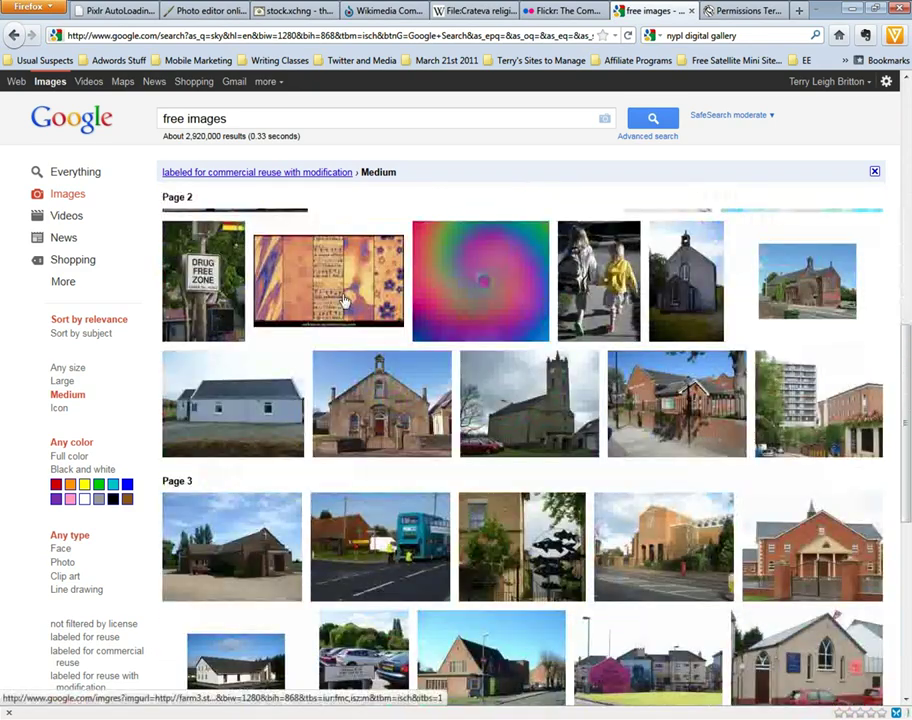
pyautogui.scroll(-3, 342, 301)
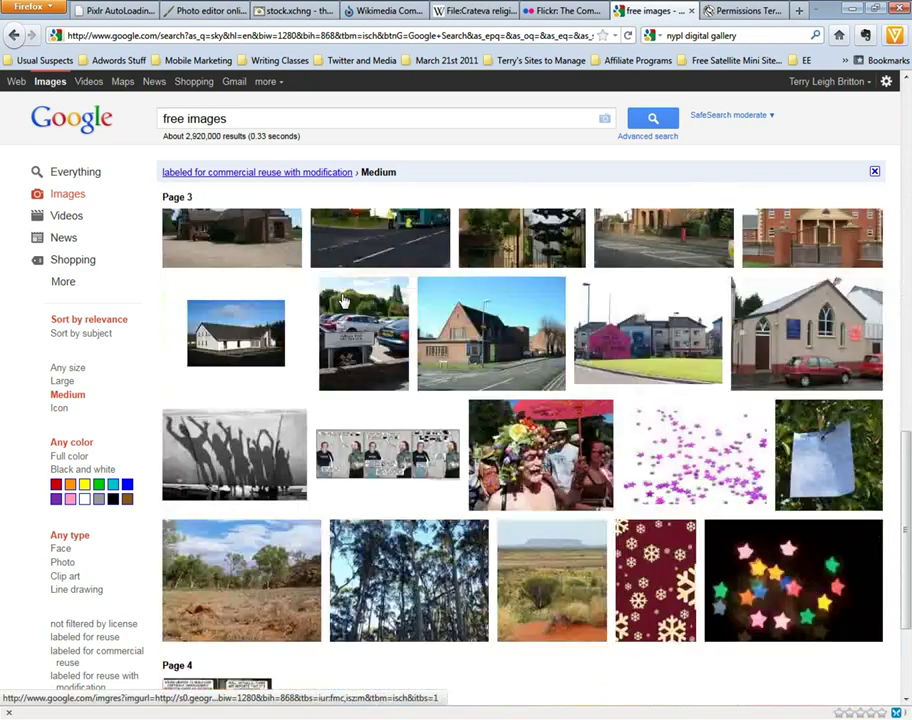
pyautogui.scroll(-3, 342, 301)
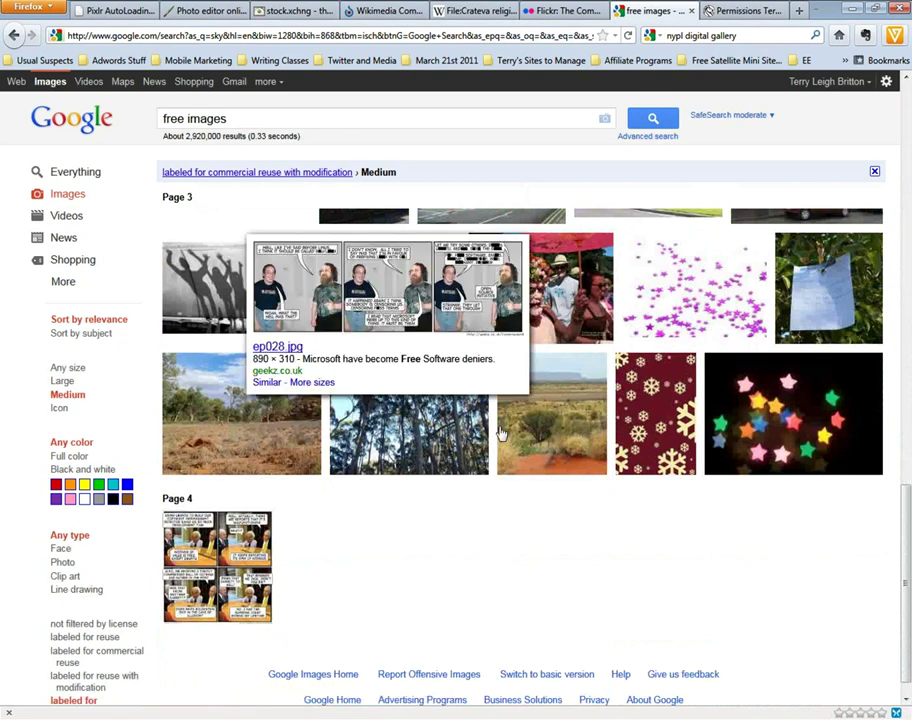
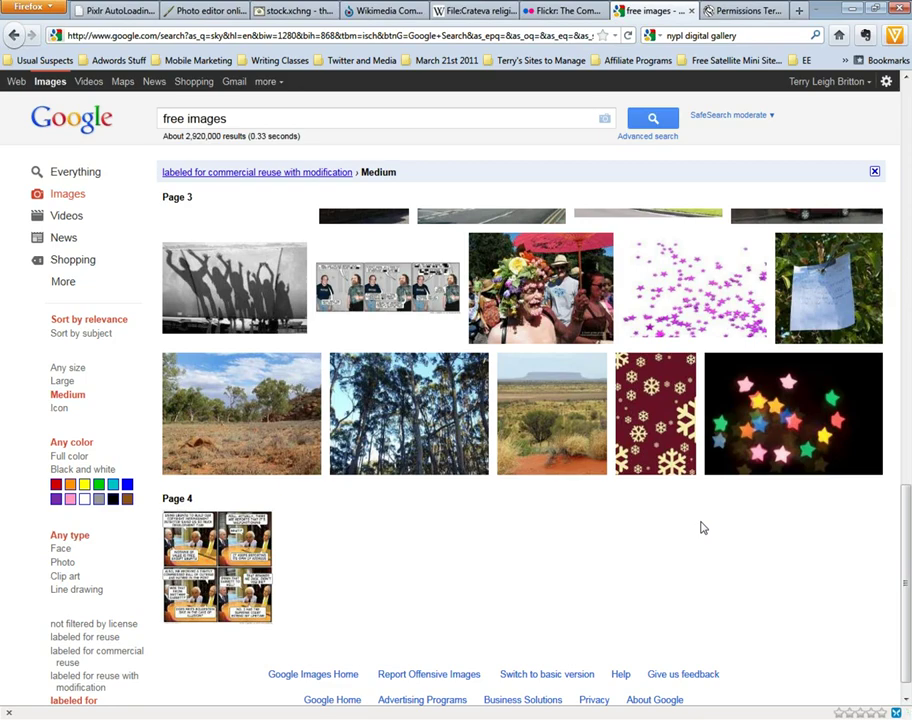
# - Return to the start of the "free images" results and highlight the active usage-rights and size filters
pyautogui.scroll(3, 702, 527)
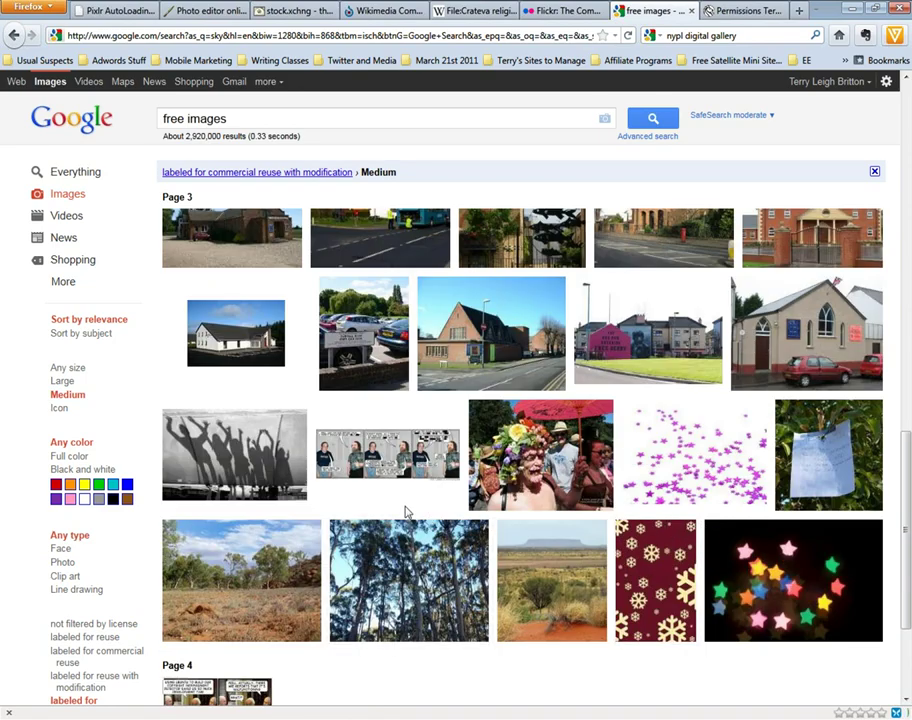
pyautogui.scroll(3, 405, 513)
pyautogui.scroll(12, 405, 513)
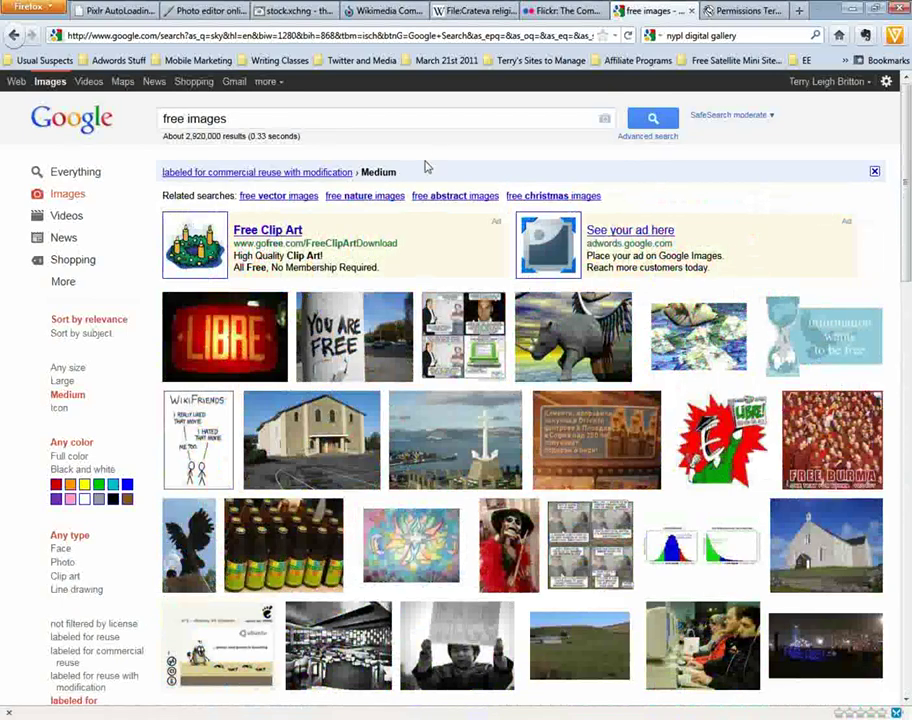
pyautogui.moveTo(403, 172); pyautogui.dragTo(158, 180)
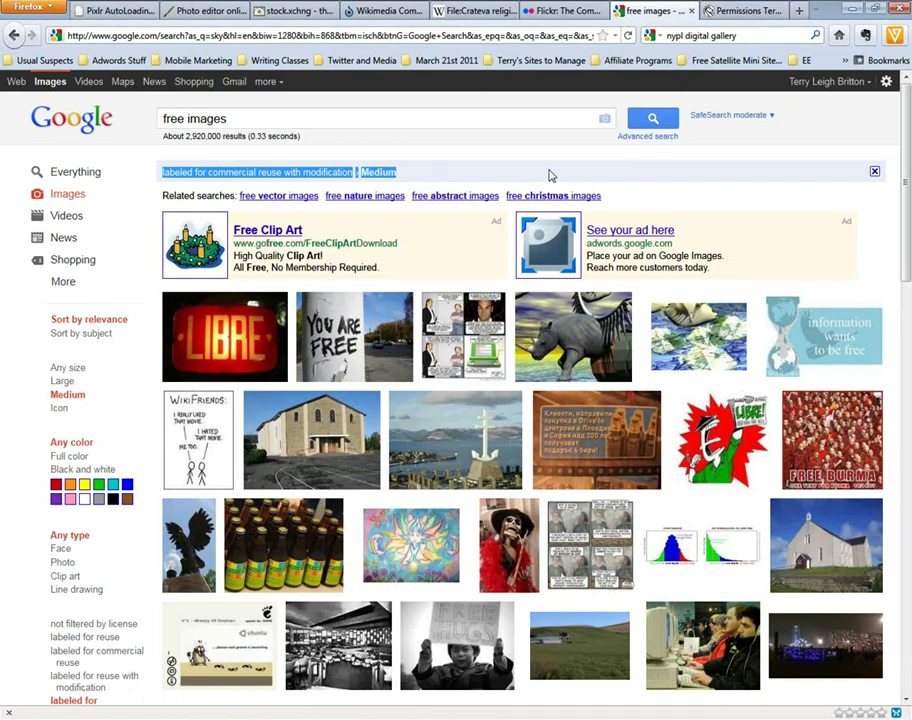
pyautogui.click(547, 177)
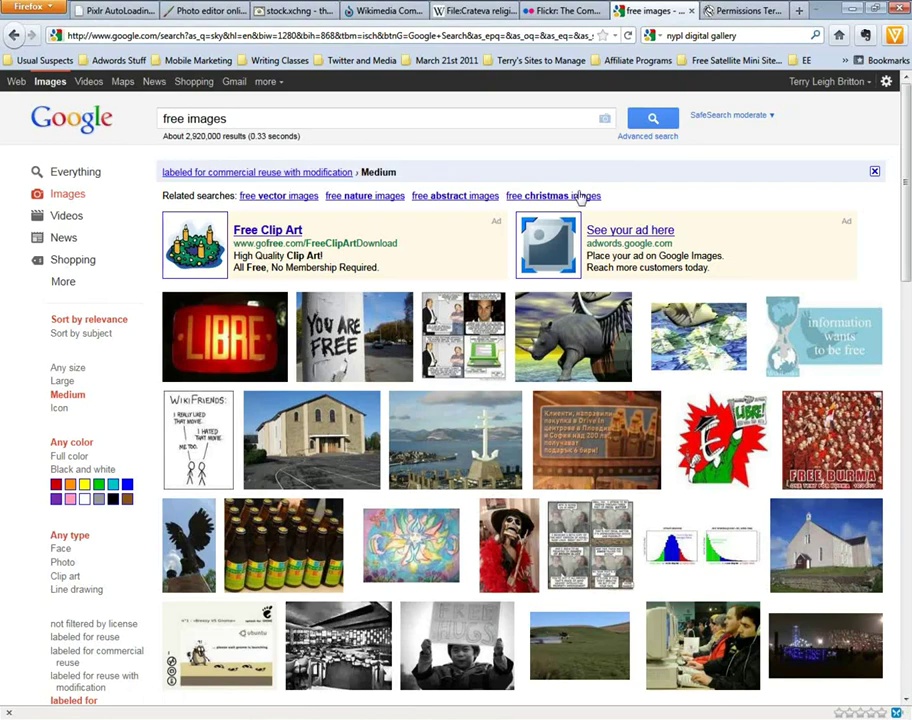
# - Look through the medium-sized "free images" results from the first page to the last and back
pyautogui.scroll(-2, 660, 298)
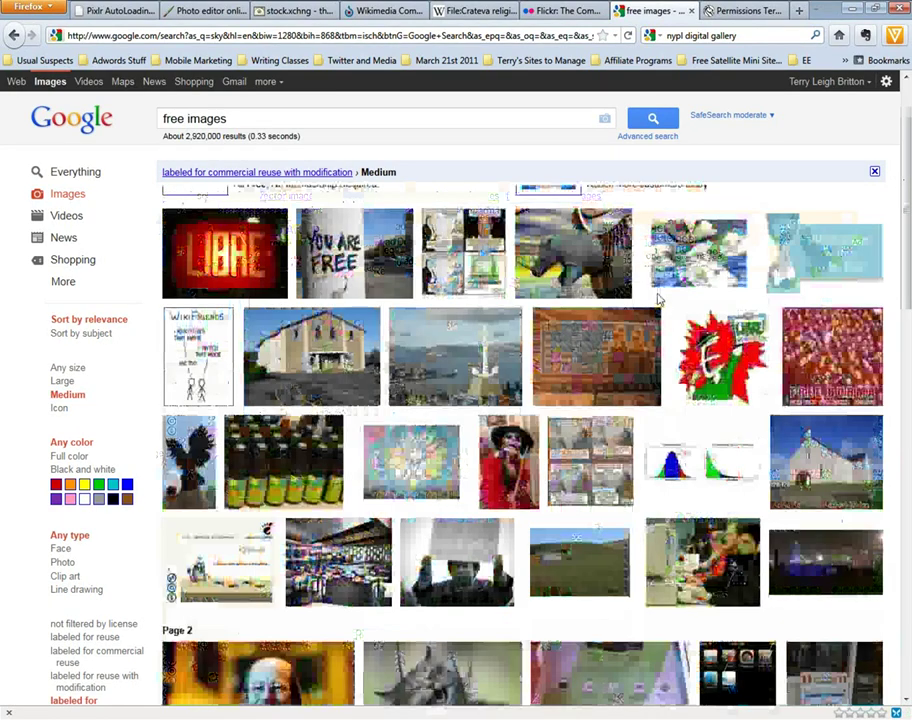
pyautogui.scroll(-5, 659, 298)
pyautogui.scroll(-2, 659, 298)
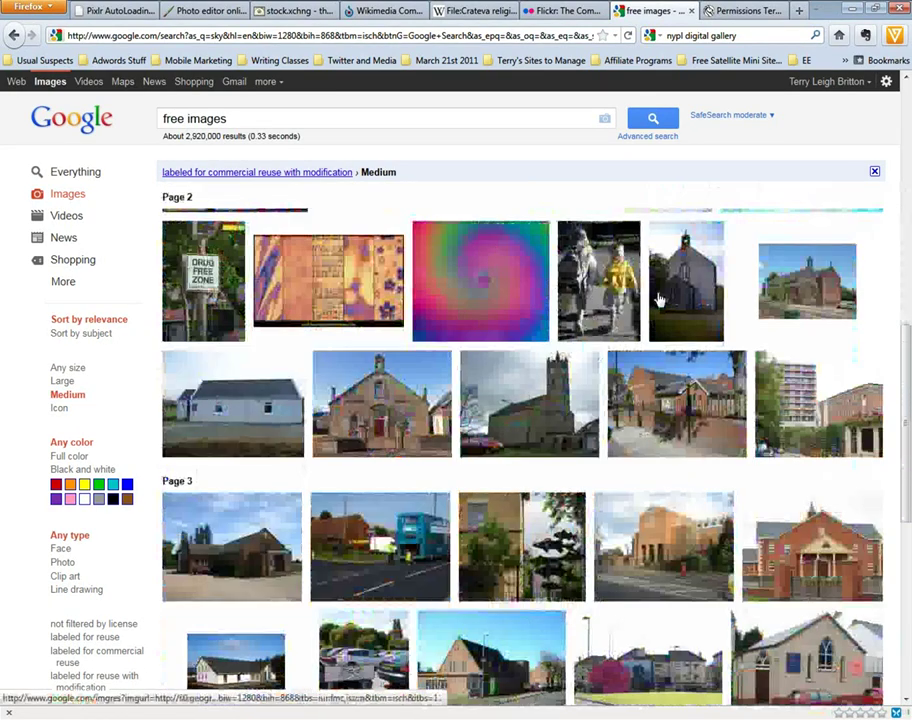
pyautogui.scroll(-5, 613, 380)
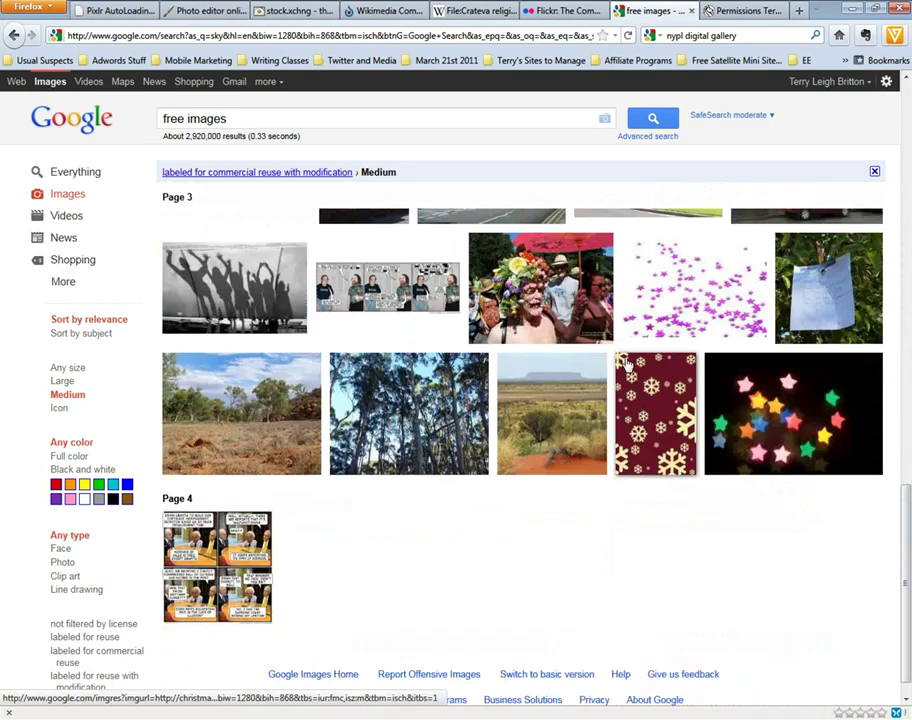
pyautogui.scroll(-1, 438, 510)
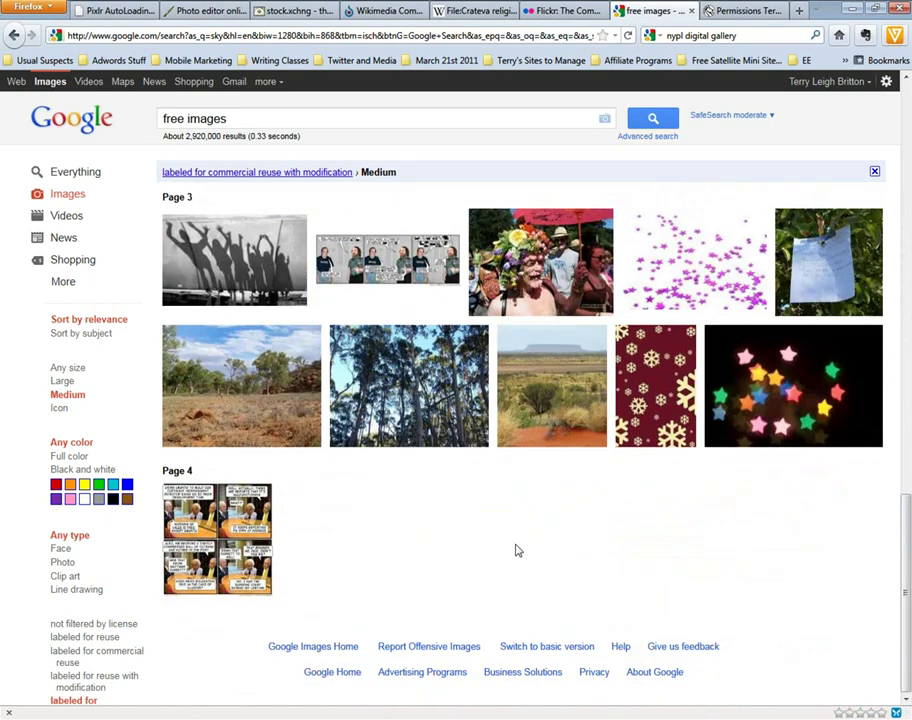
pyautogui.scroll(2, 517, 550)
pyautogui.scroll(4, 517, 550)
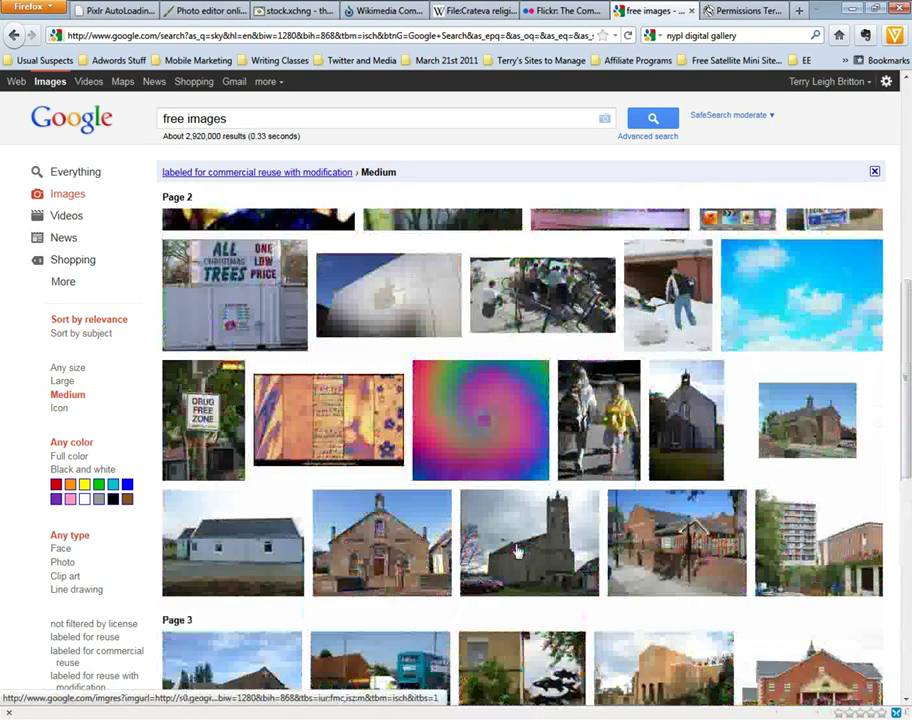
pyautogui.scroll(-5, 517, 550)
pyautogui.scroll(-2, 517, 550)
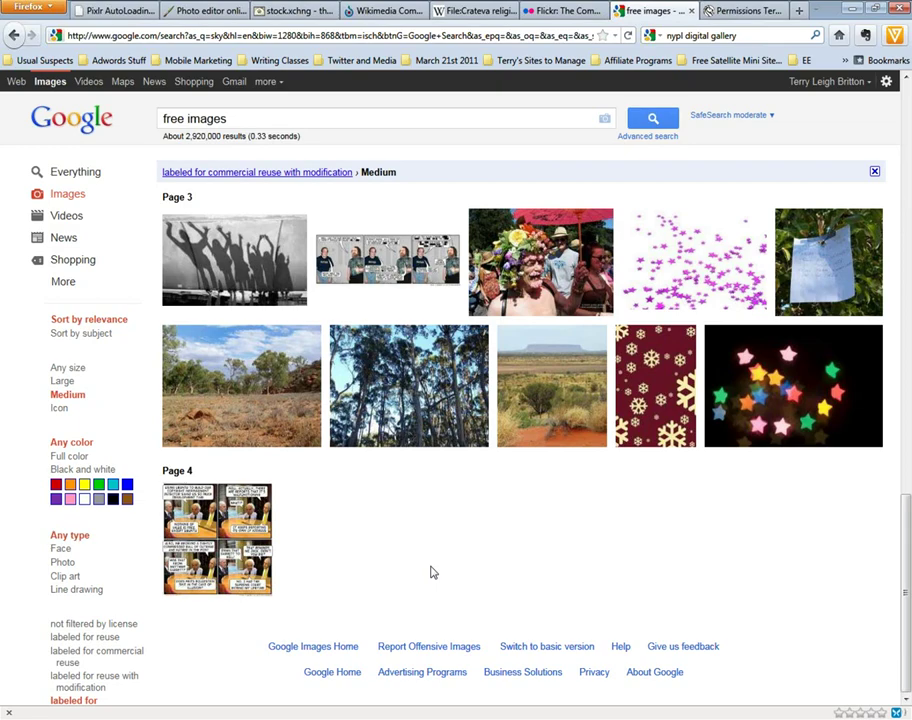
pyautogui.scroll(5, 432, 572)
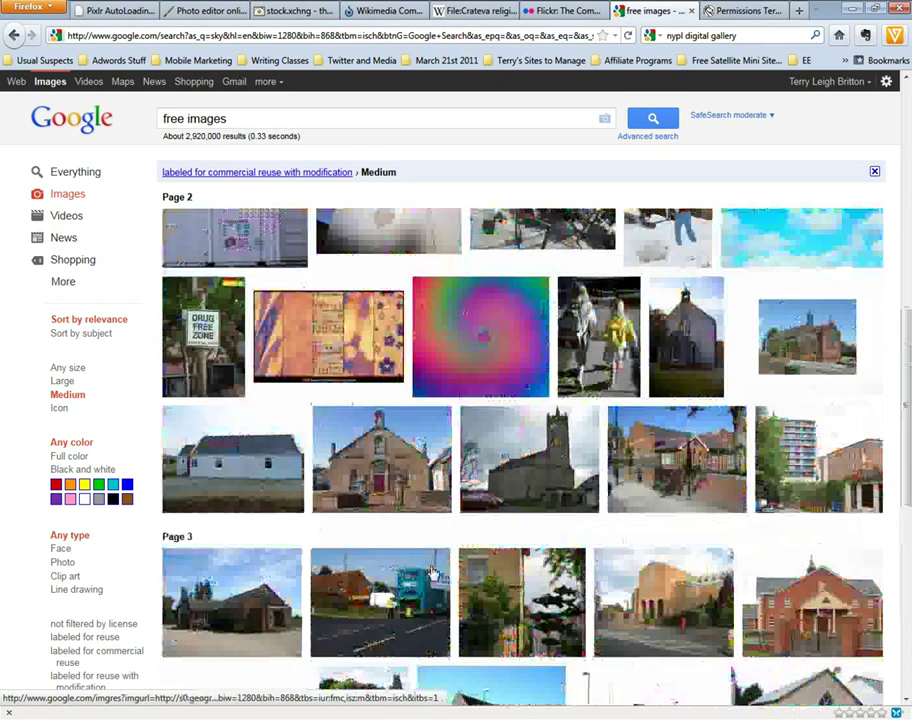
pyautogui.scroll(5, 432, 572)
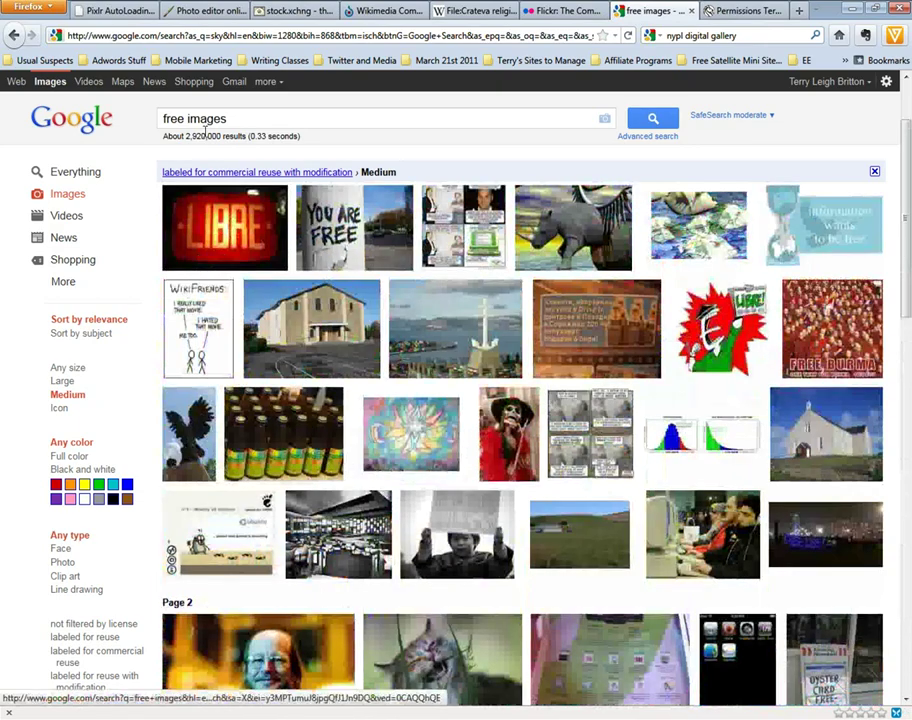
# - Rerun the "free images" search with the same filters and look through the results down to the last page
pyautogui.moveTo(462, 218)
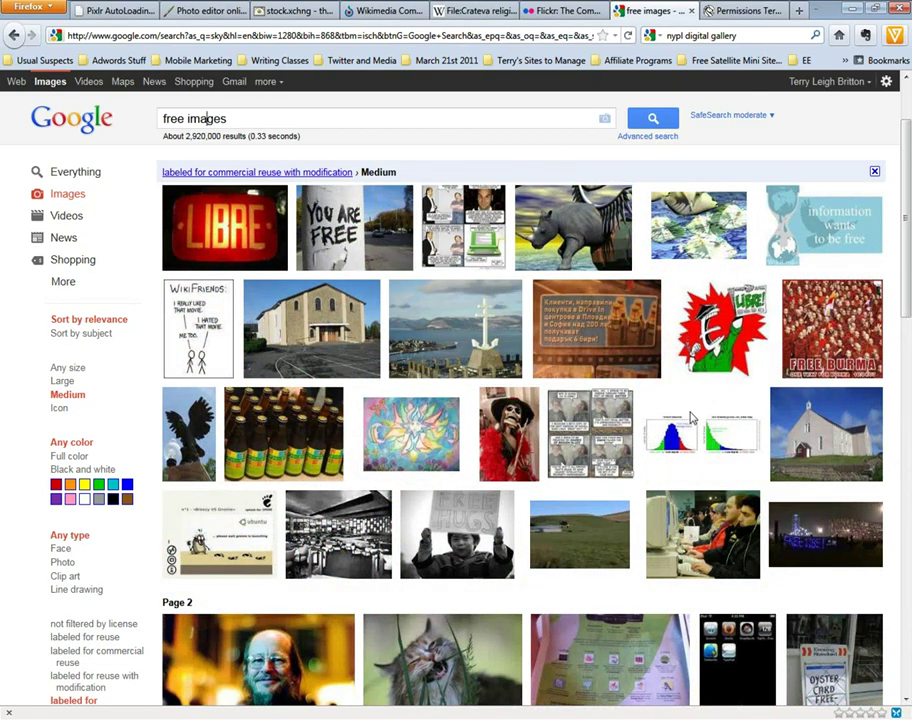
pyautogui.scroll(-5, 692, 417)
pyautogui.scroll(5, 692, 417)
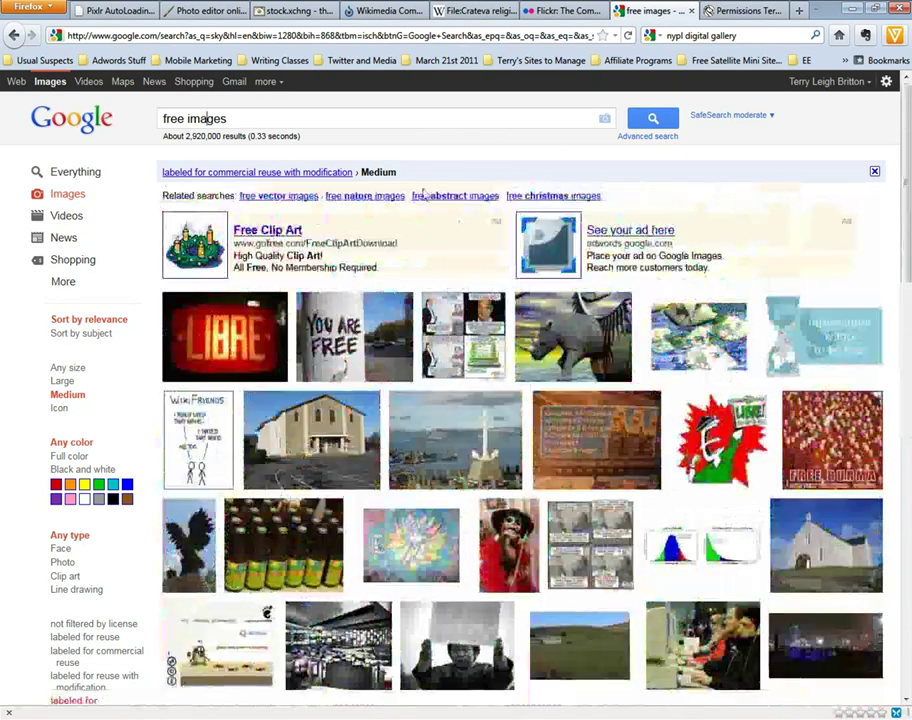
pyautogui.click(665, 121)
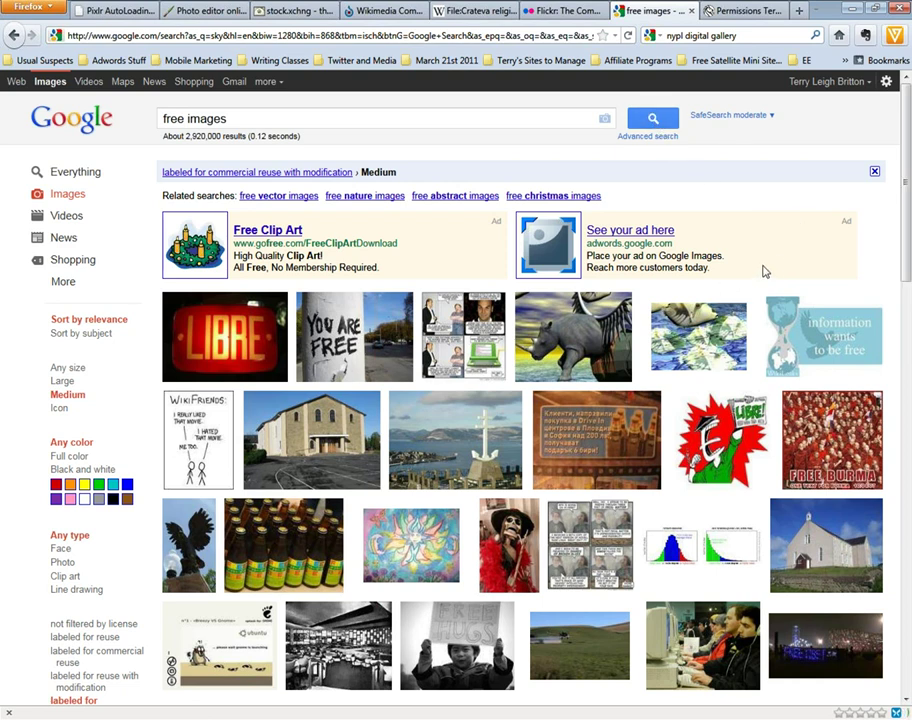
pyautogui.scroll(-20, 760, 273)
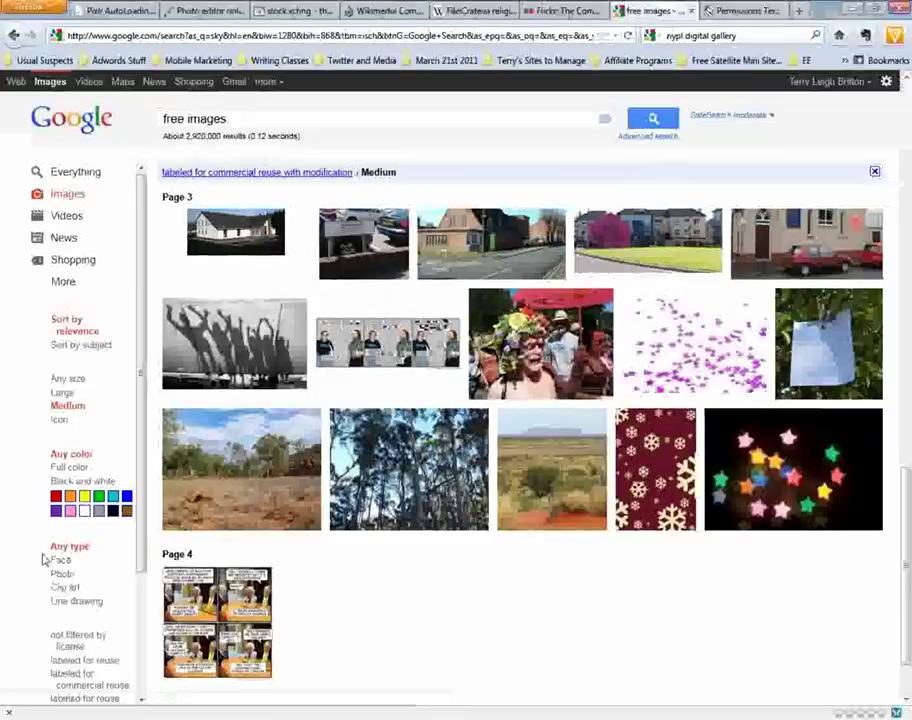
# - Limit the "free images" results to clip art, preview the lapwing drawing and look through all the clip art
pyautogui.click(64, 588)
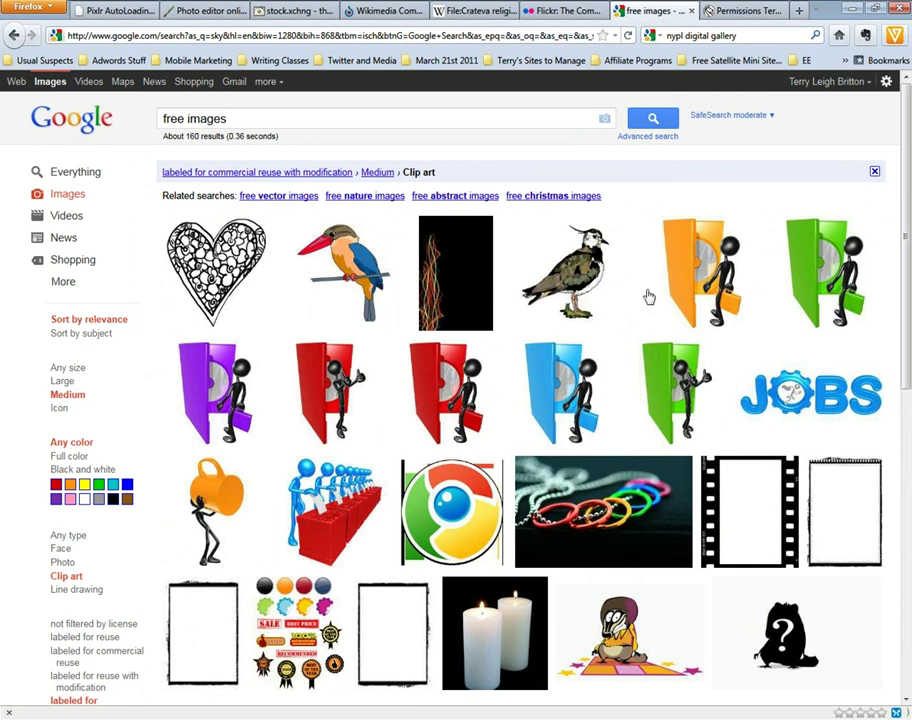
pyautogui.moveTo(623, 318)
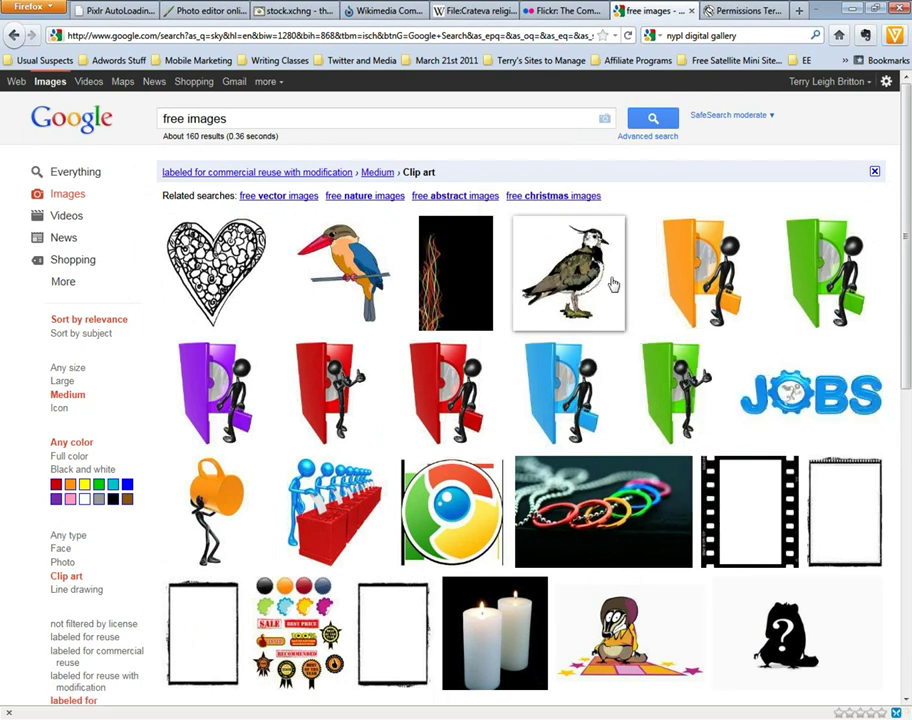
pyautogui.moveTo(555, 245)
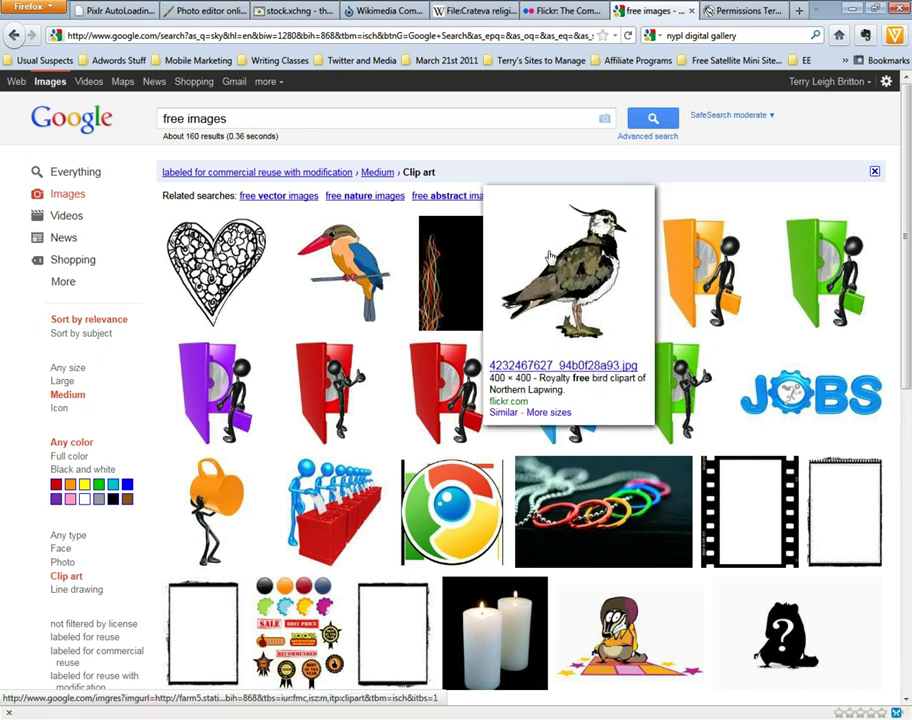
pyautogui.scroll(-5, 766, 474)
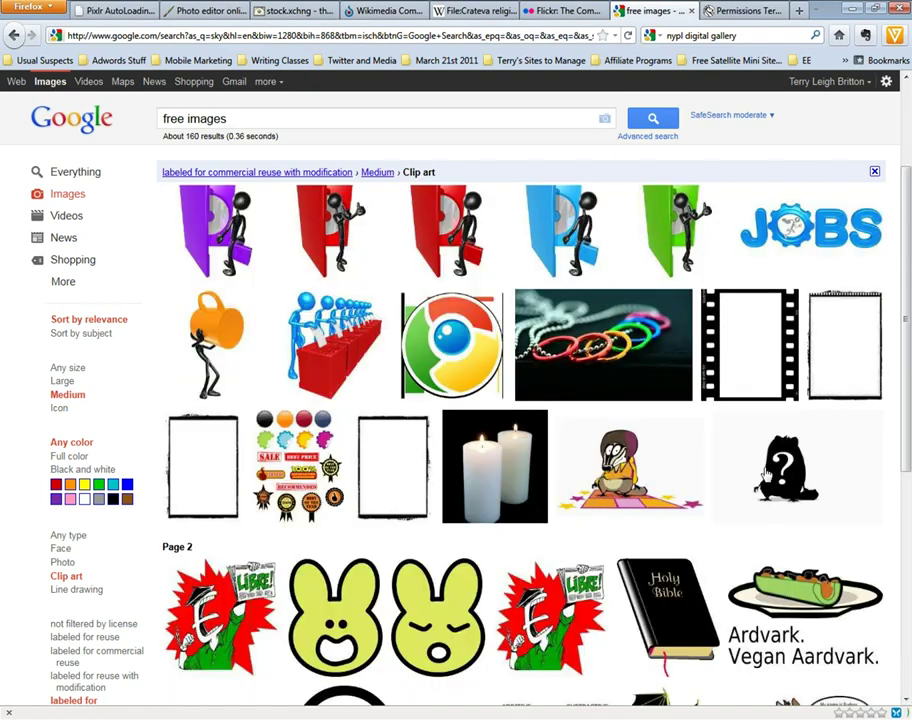
pyautogui.scroll(-3, 766, 474)
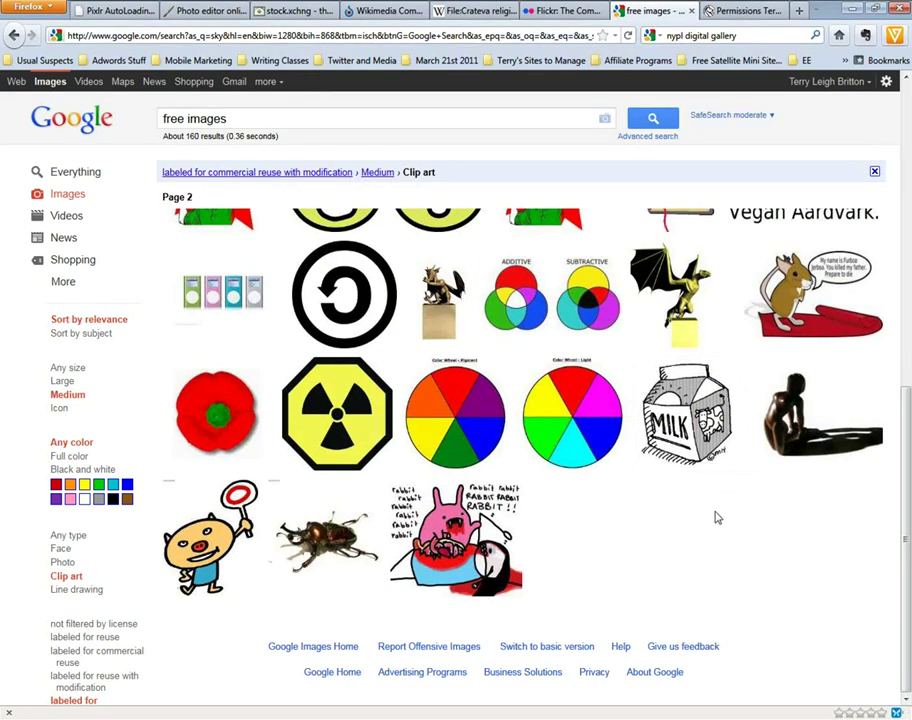
pyautogui.scroll(2, 716, 517)
pyautogui.scroll(1, 716, 517)
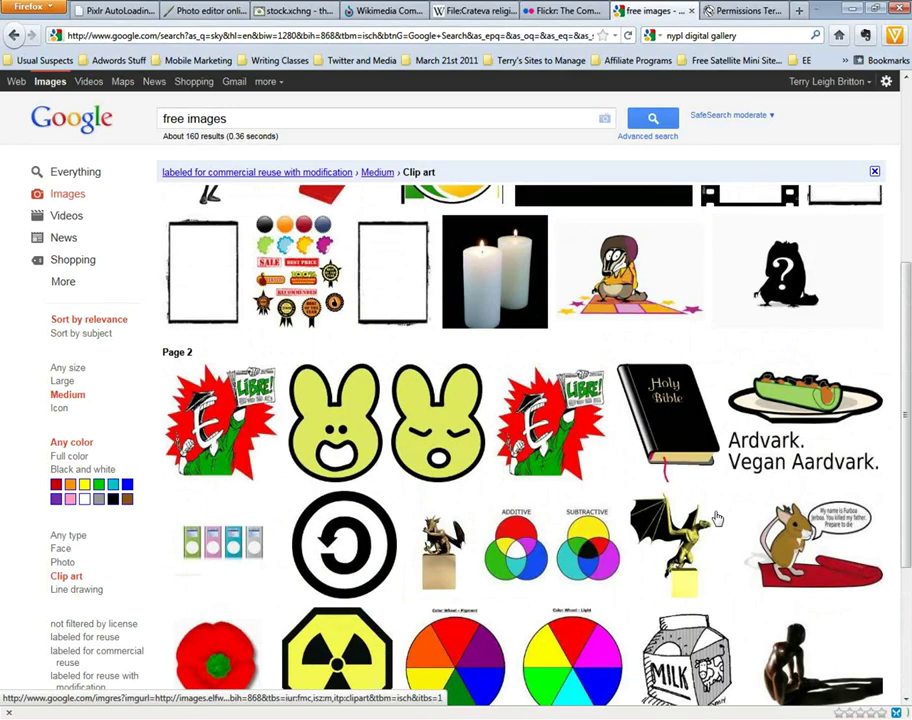
pyautogui.scroll(4, 716, 517)
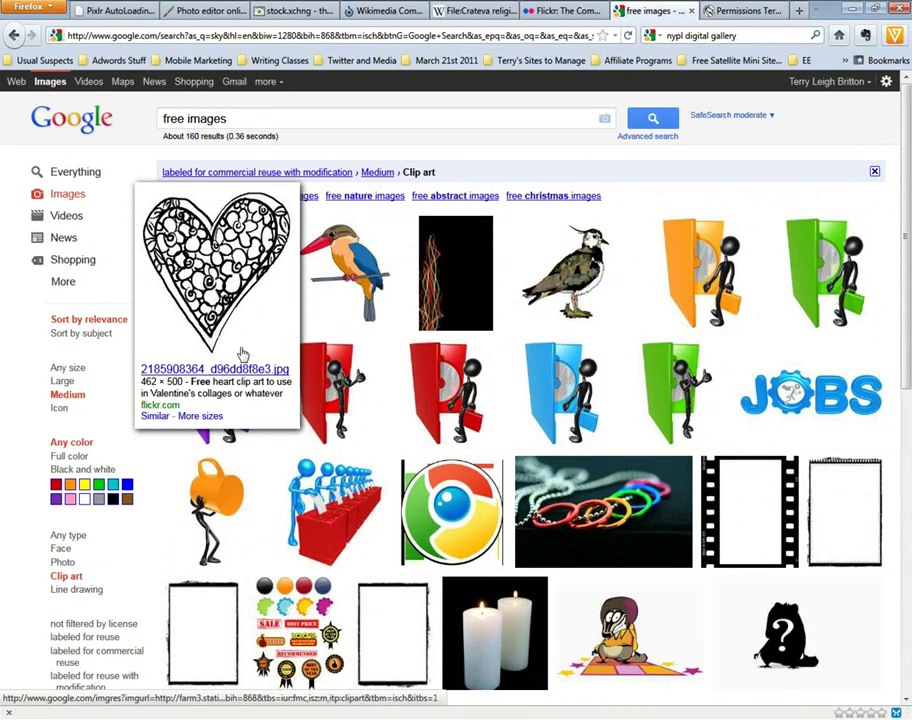
# - Open the Northern Lapwing clip art on its Flickr page, bring up its rights information and highlight "Some Rights Reserved"
pyautogui.moveTo(549, 323)
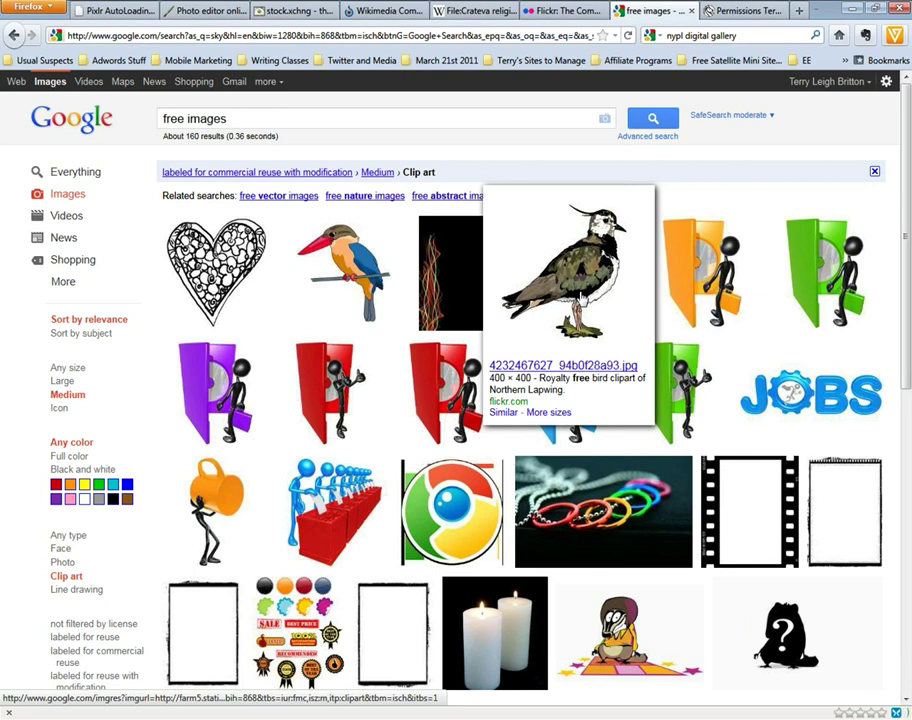
pyautogui.click(580, 298)
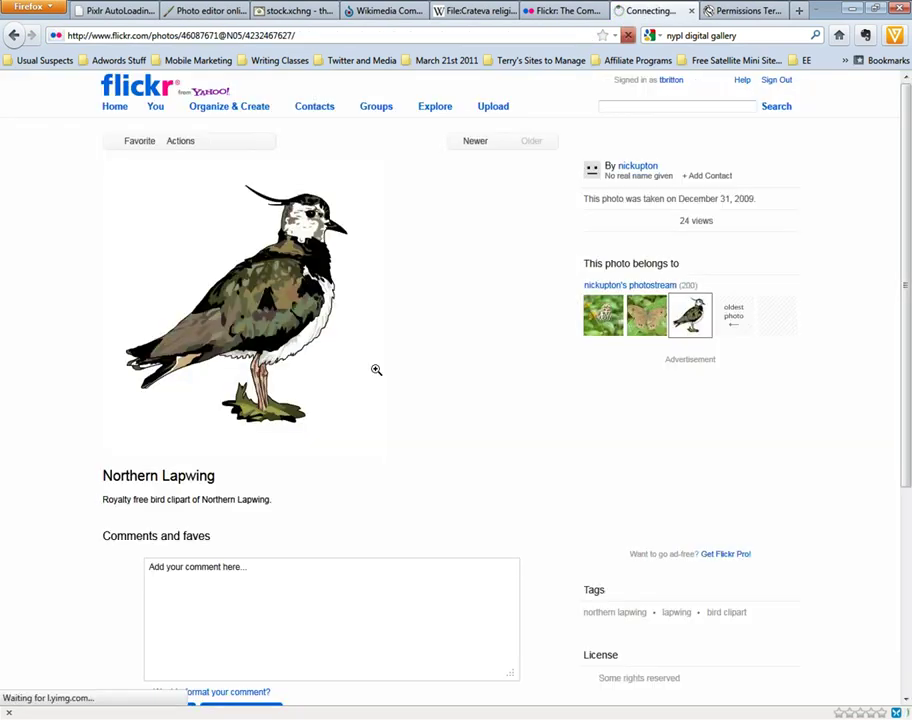
pyautogui.rightClick(370, 367)
pyautogui.click(283, 318)
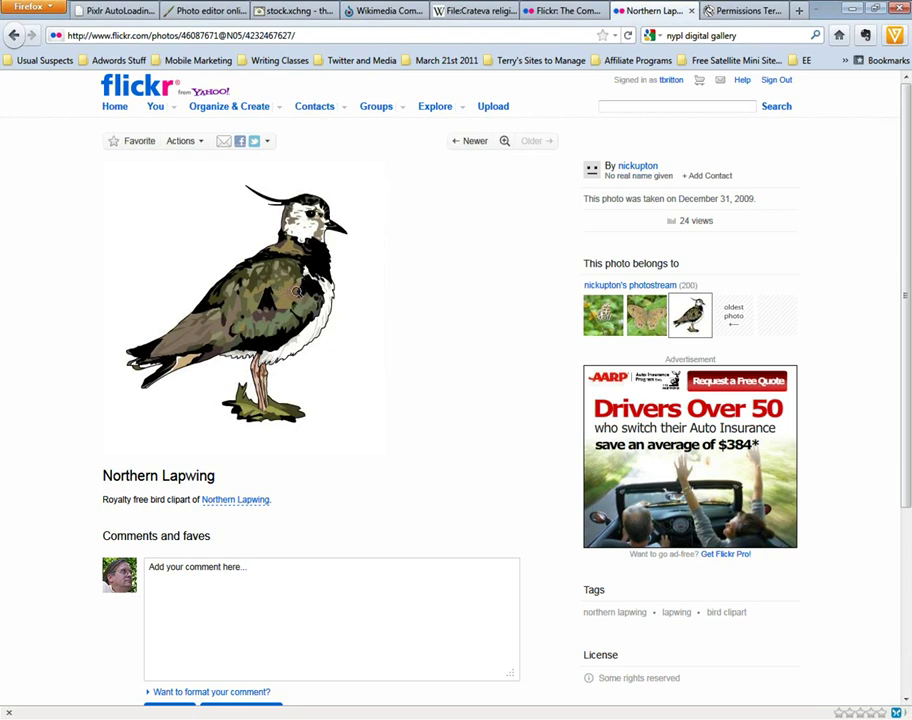
pyautogui.rightClick(285, 285)
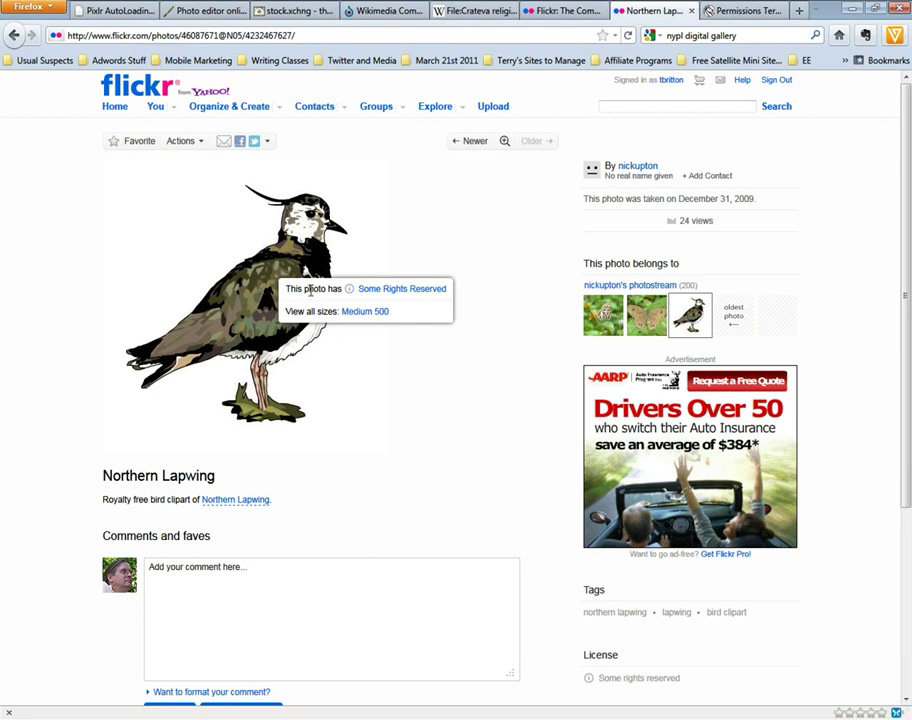
pyautogui.moveTo(316, 289); pyautogui.dragTo(400, 293)
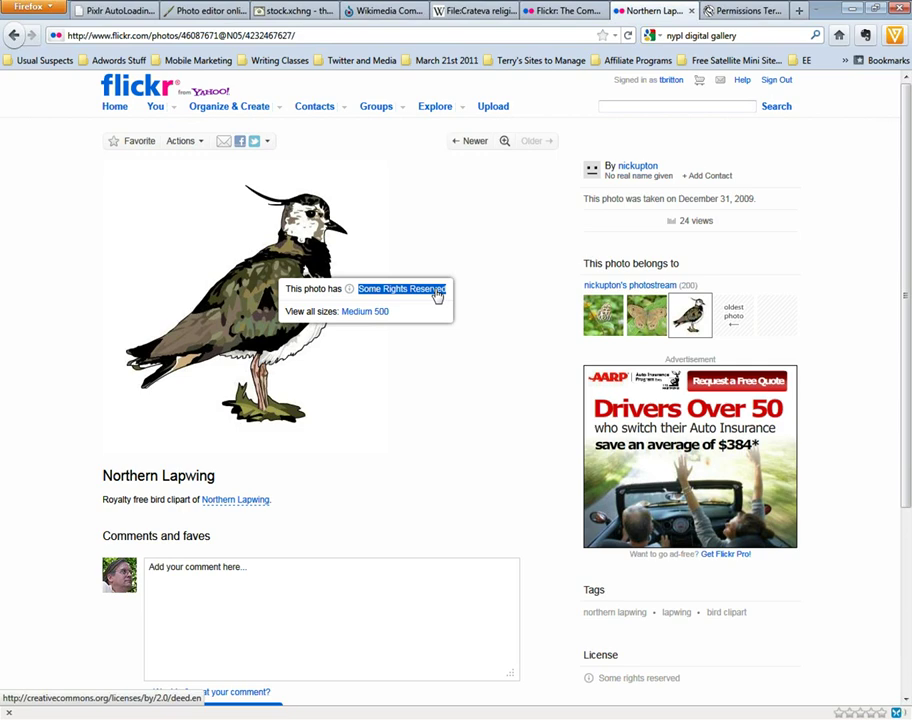
# - Open the lapwing image's Creative Commons license, highlight the permitted uses and return to the Flickr photo page
pyautogui.click(437, 294)
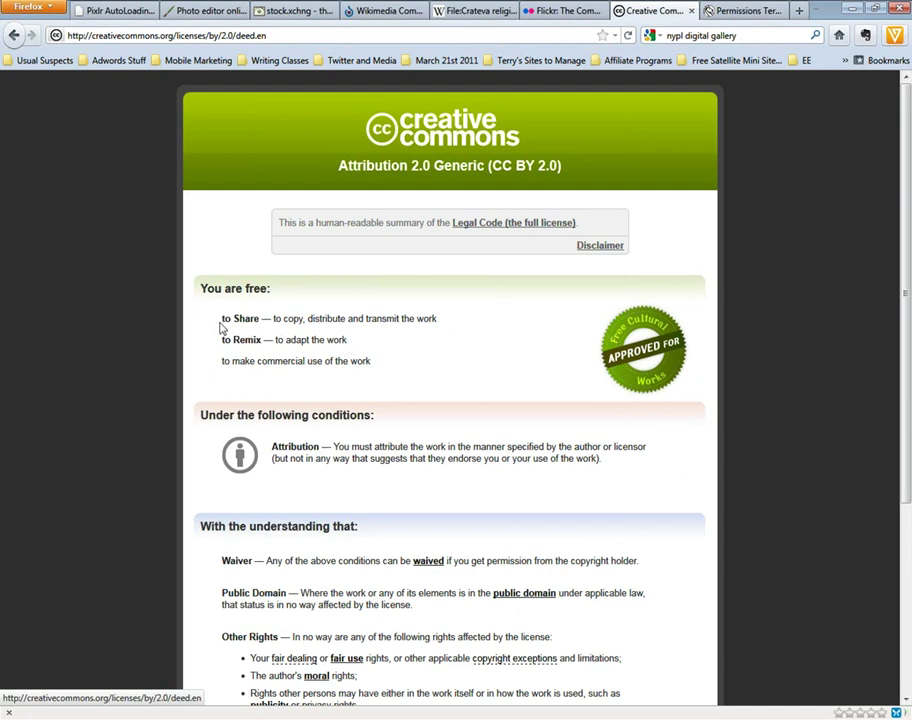
pyautogui.moveTo(217, 328); pyautogui.dragTo(406, 374)
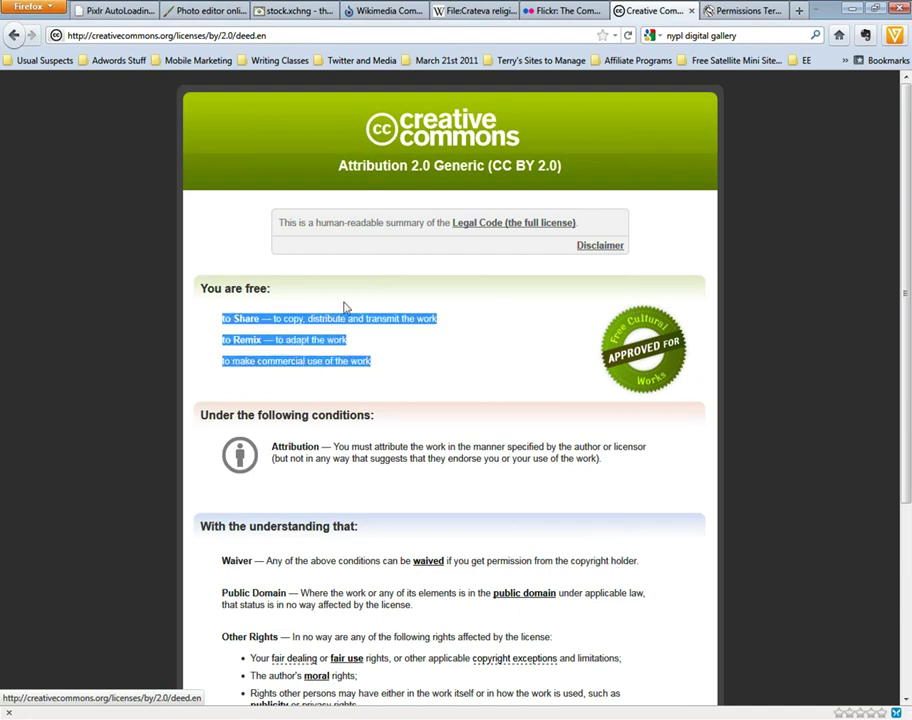
pyautogui.click(15, 36)
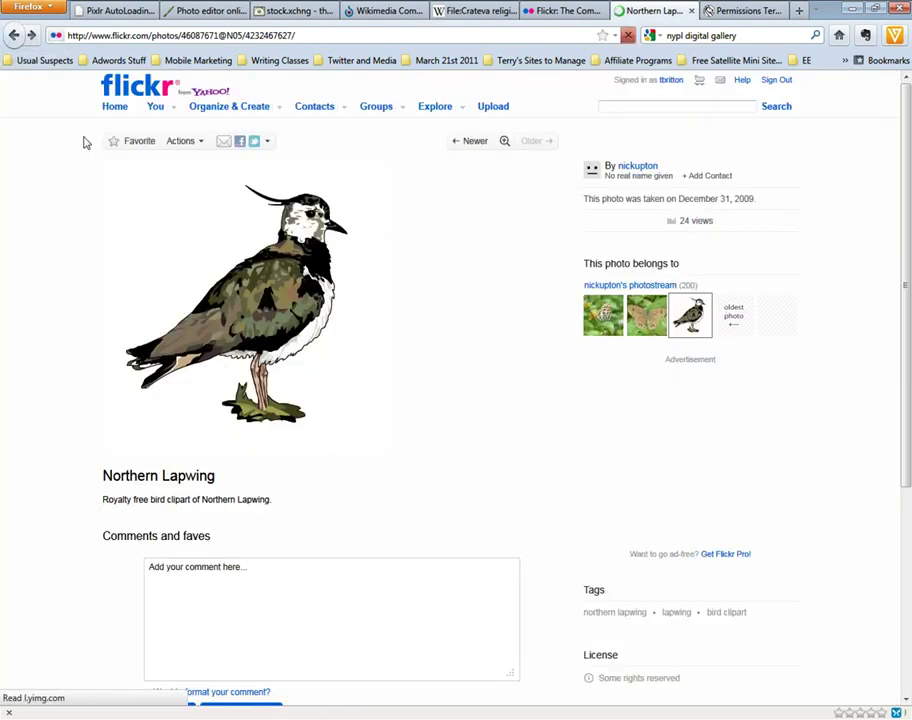
# - View the Northern Lapwing image in the lightbox, check its rights and size options, and return to its photo page
pyautogui.click(273, 294)
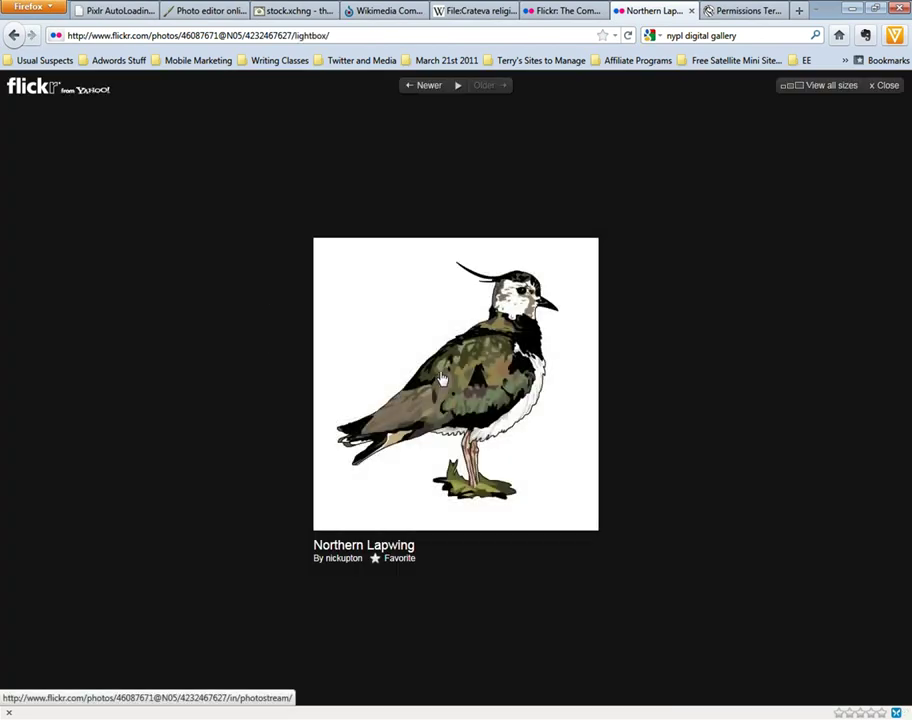
pyautogui.moveTo(446, 390)
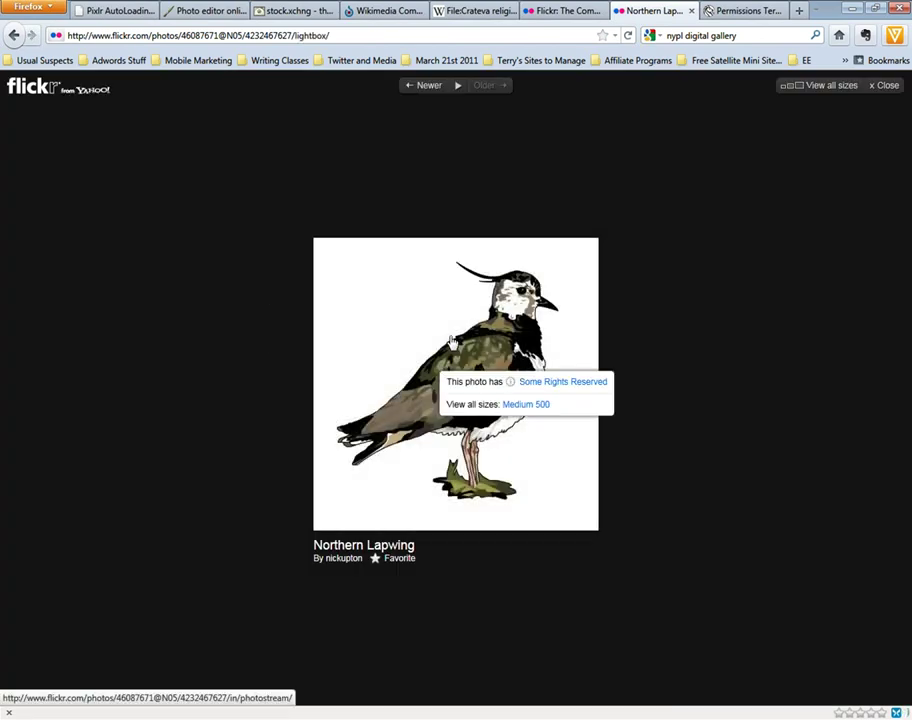
pyautogui.click(452, 343)
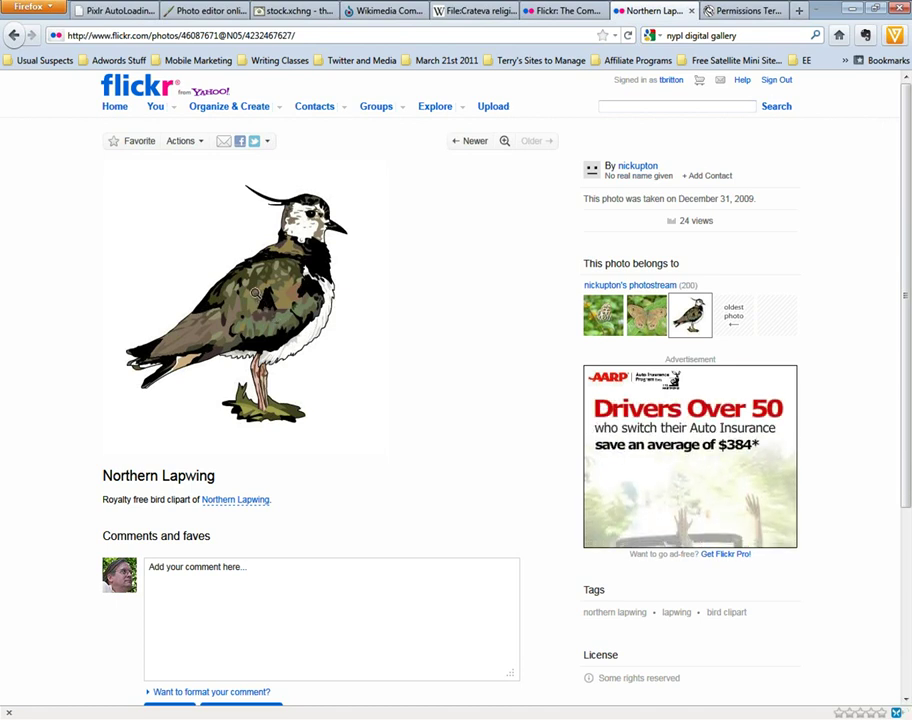
# - Open the Medium 500 size of the Northern Lapwing image on Flickr and copy its image location
pyautogui.moveTo(228, 235)
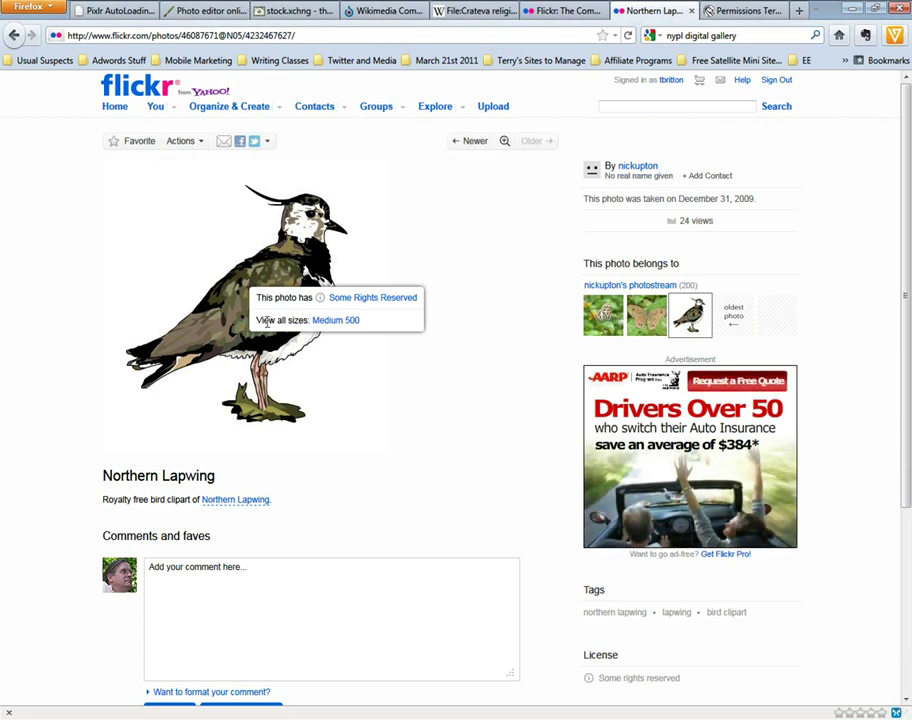
pyautogui.moveTo(305, 320); pyautogui.dragTo(342, 329)
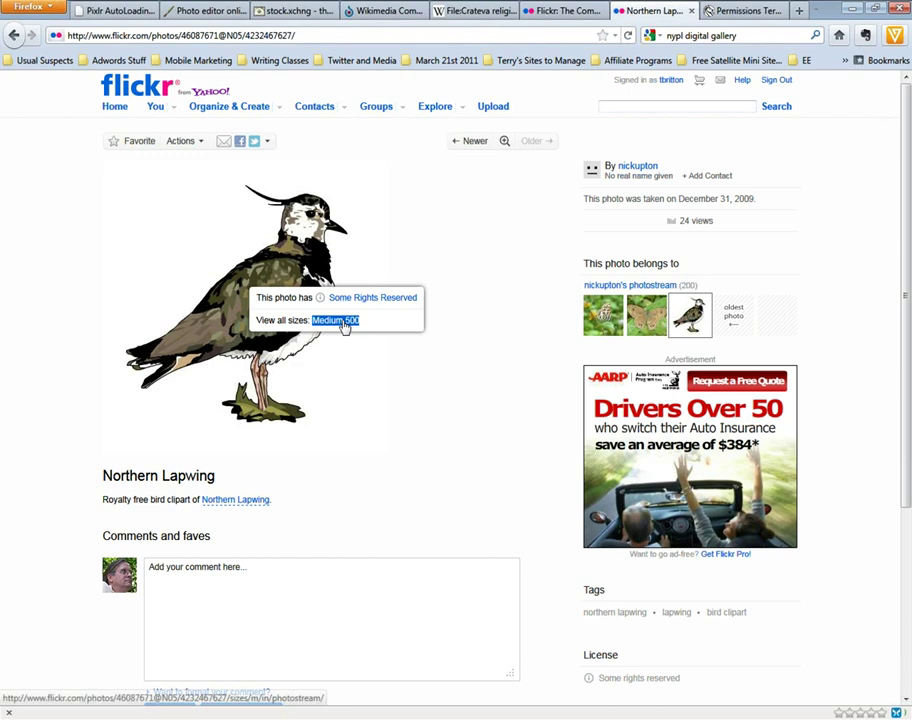
pyautogui.click(343, 328)
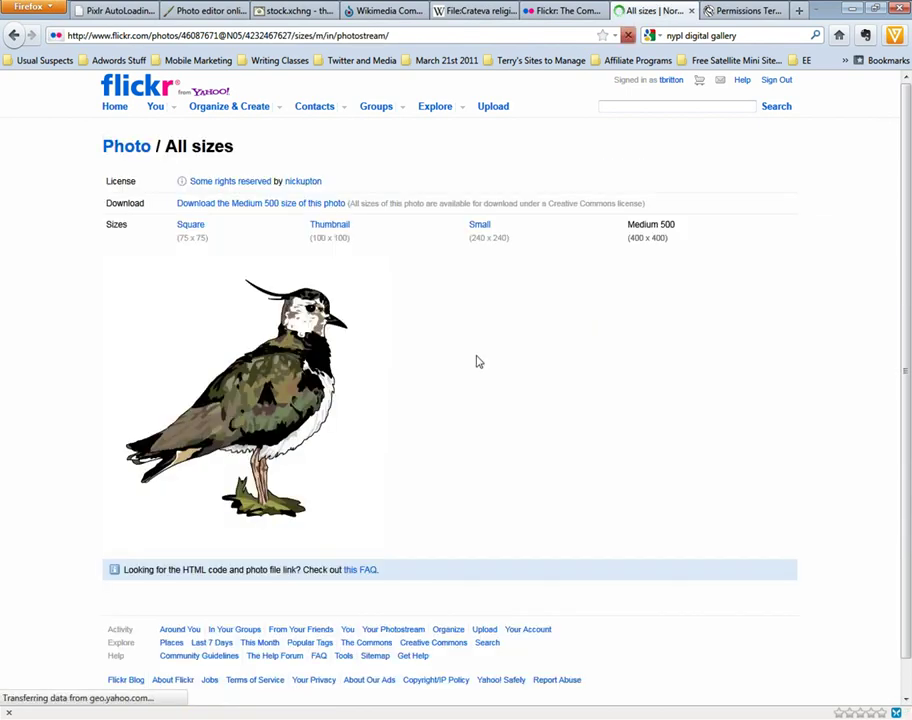
pyautogui.rightClick(256, 383)
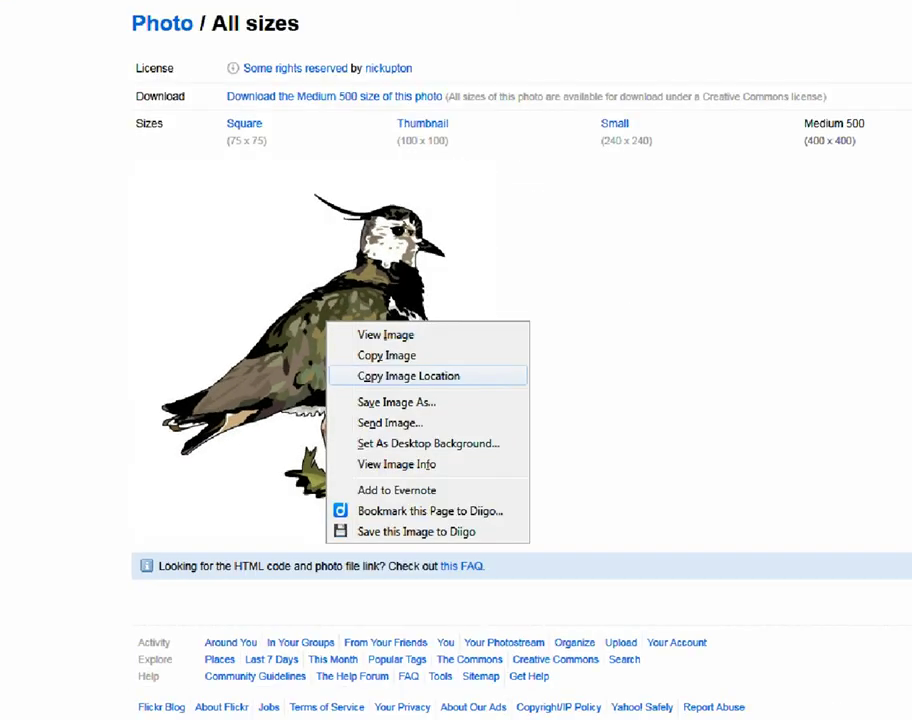
pyautogui.click(307, 424)
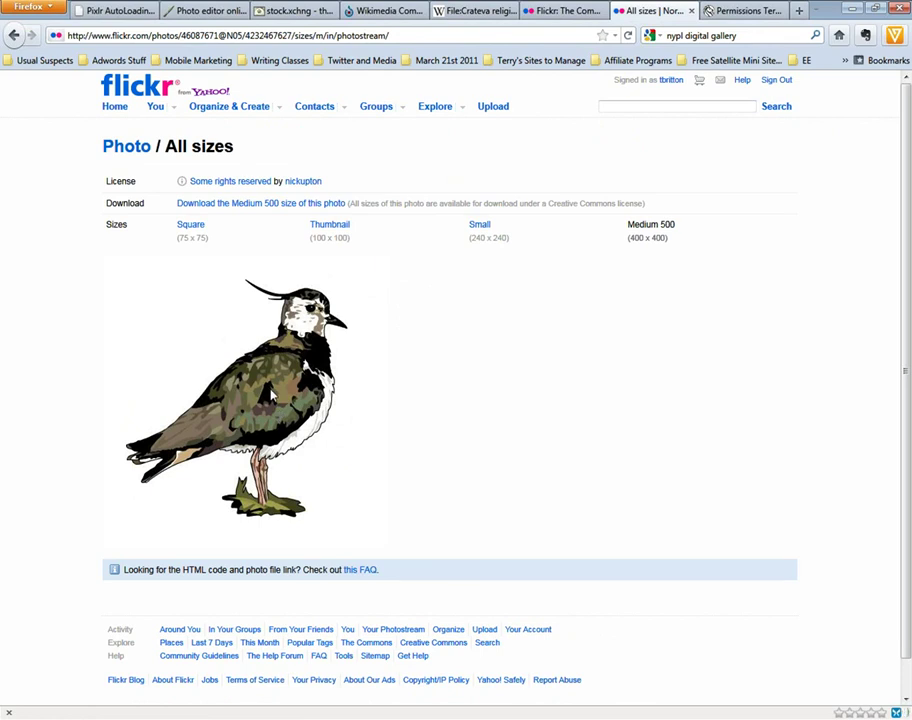
pyautogui.rightClick(271, 394)
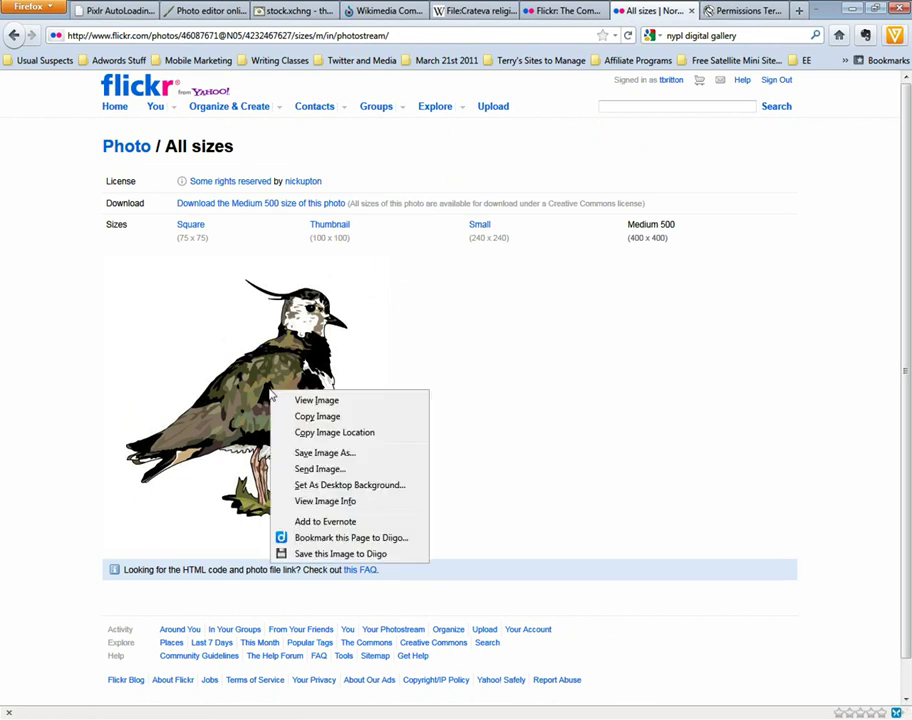
pyautogui.click(318, 433)
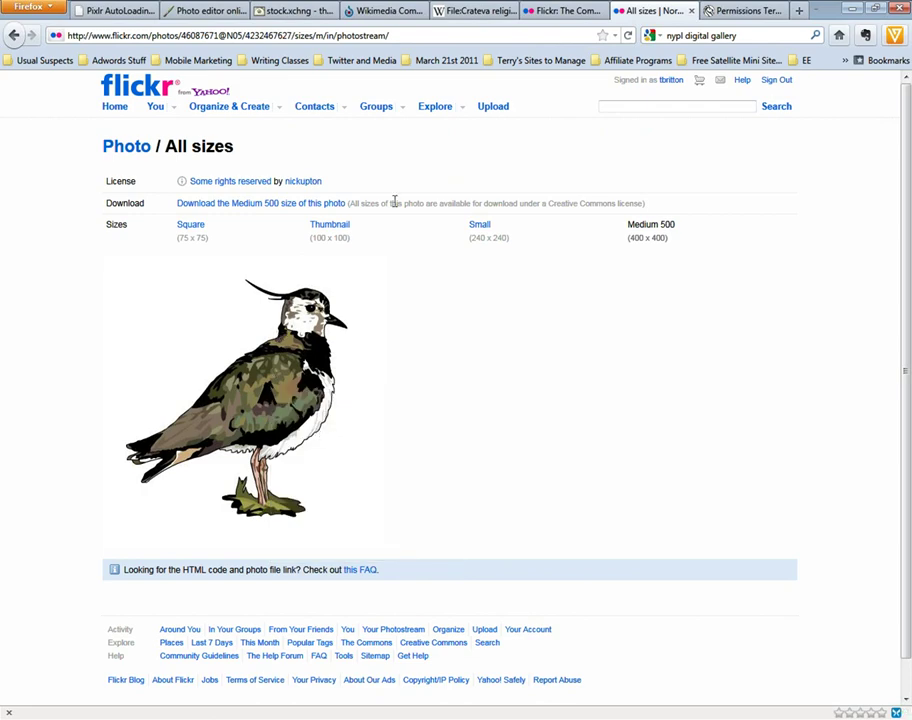
# - Switch to the Pixlr editor and open the lapwing image from the copied URL
pyautogui.click(195, 12)
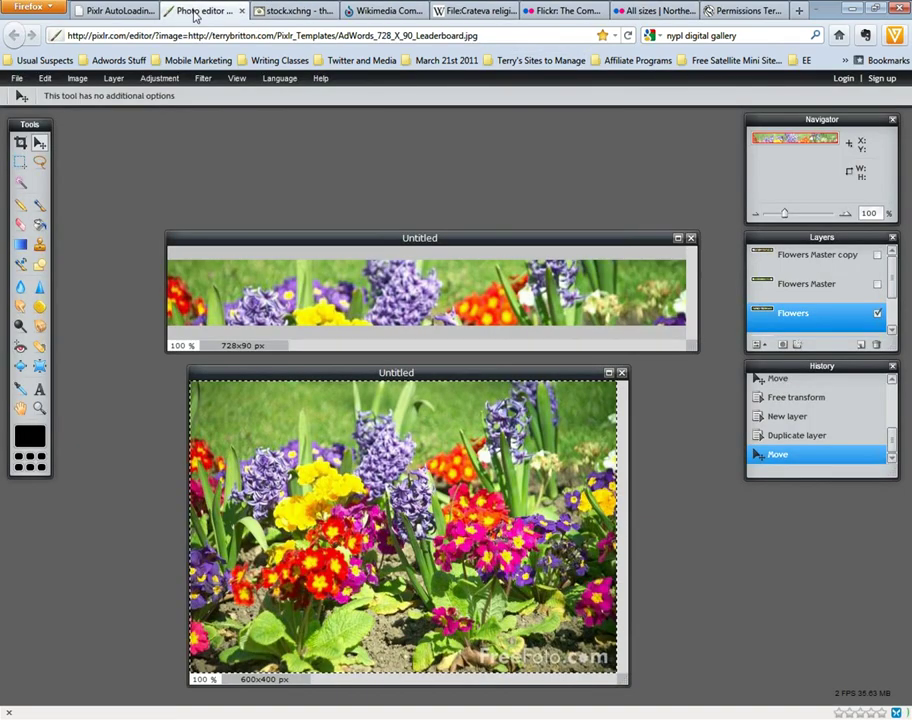
pyautogui.click(17, 80)
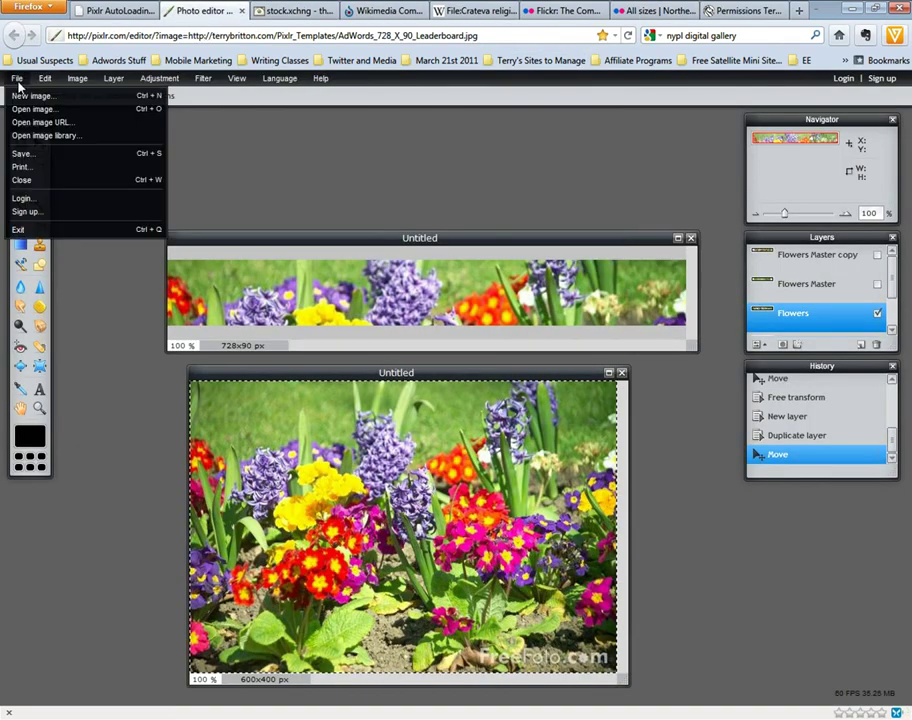
pyautogui.click(60, 122)
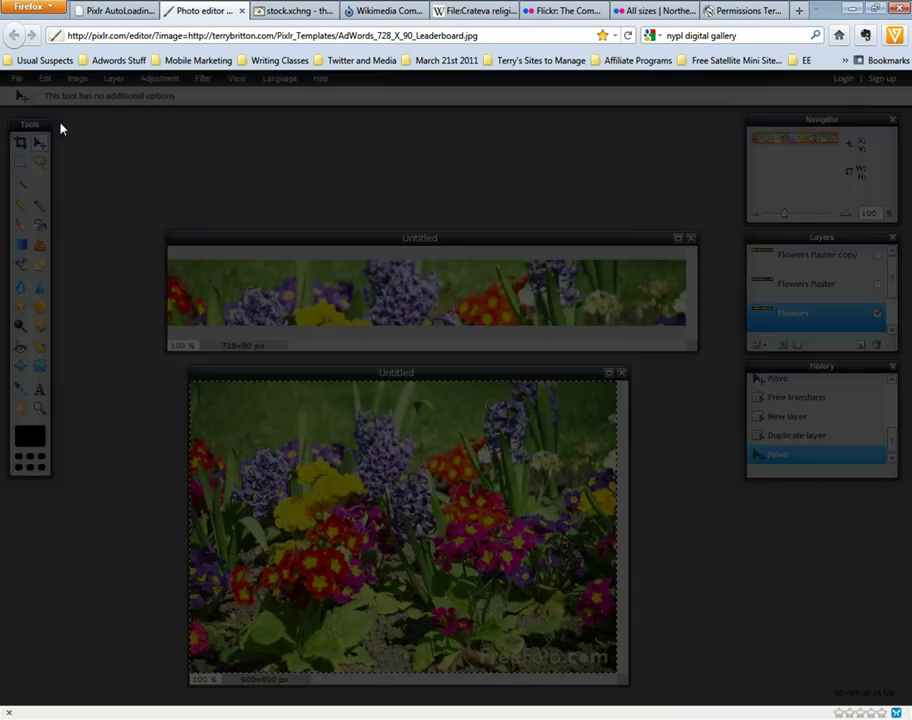
pyautogui.hotkey('ctrl', 'v')
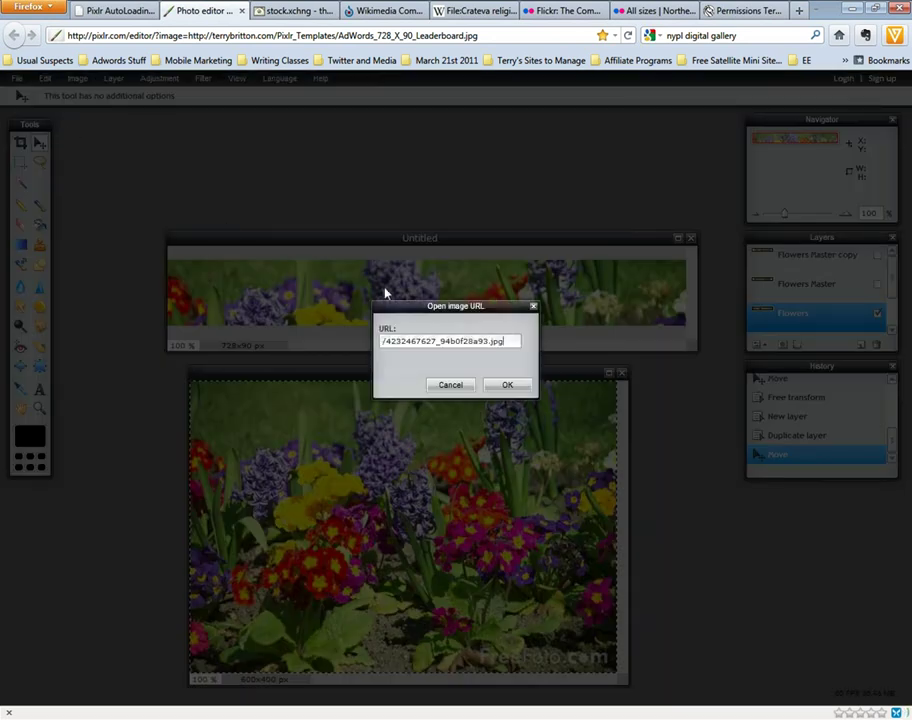
pyautogui.click(506, 386)
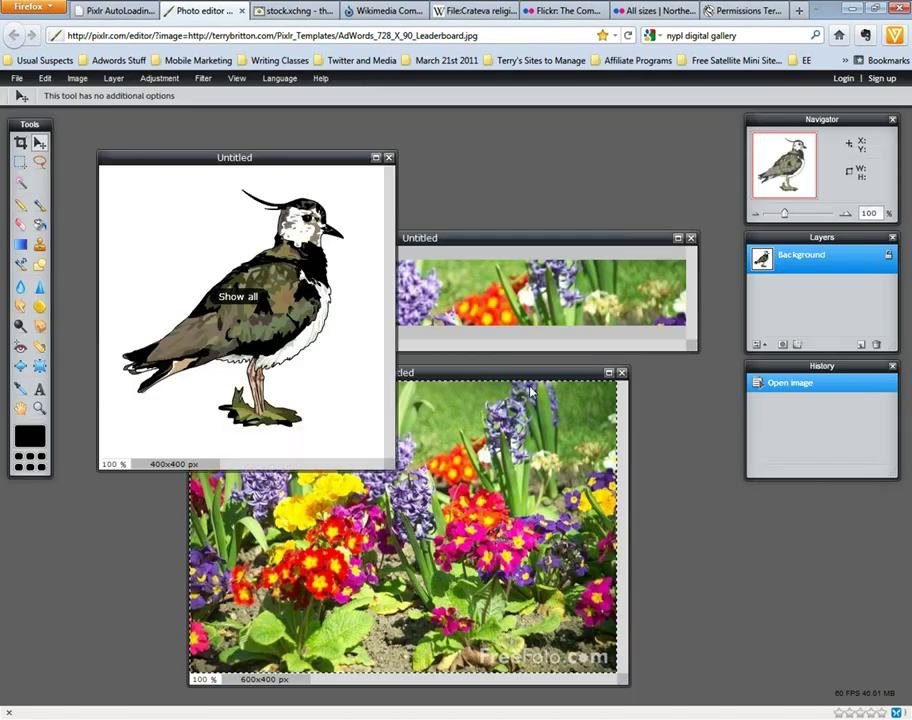
# - Copy the whole lapwing image, paste it into the 728x90 flower banner and move it to show the bird's head
pyautogui.moveTo(283, 162); pyautogui.dragTo(489, 360)
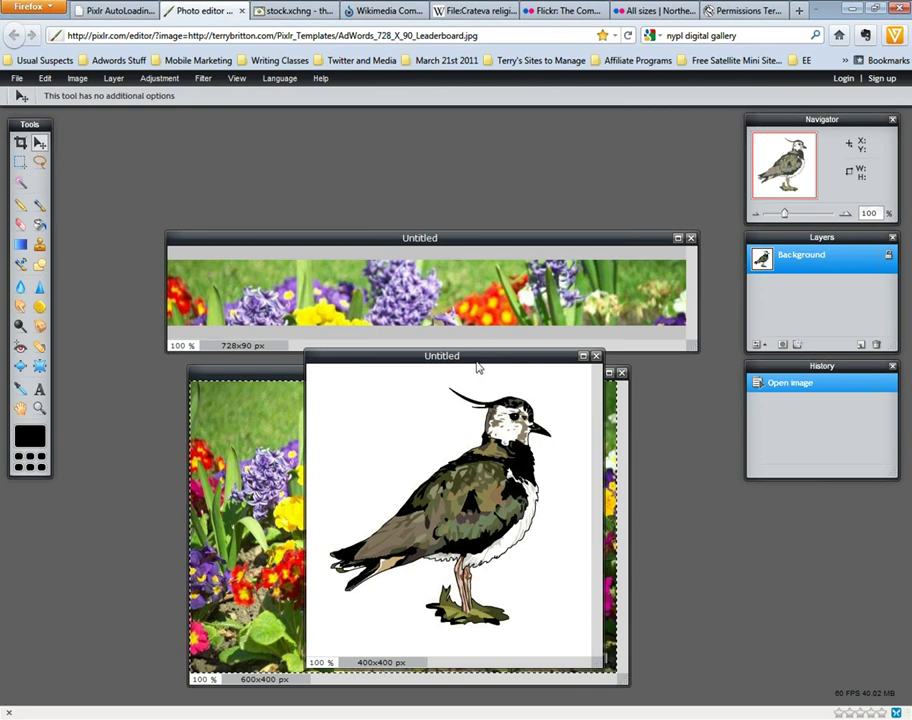
pyautogui.hotkey('ctrl', 'a')
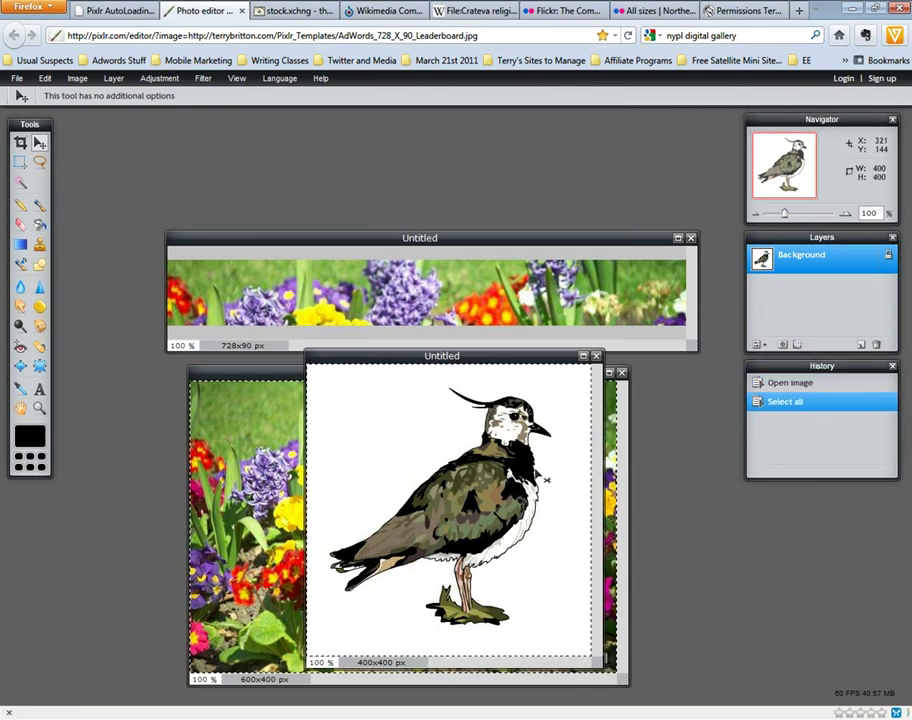
pyautogui.hotkey('ctrl', 'c')
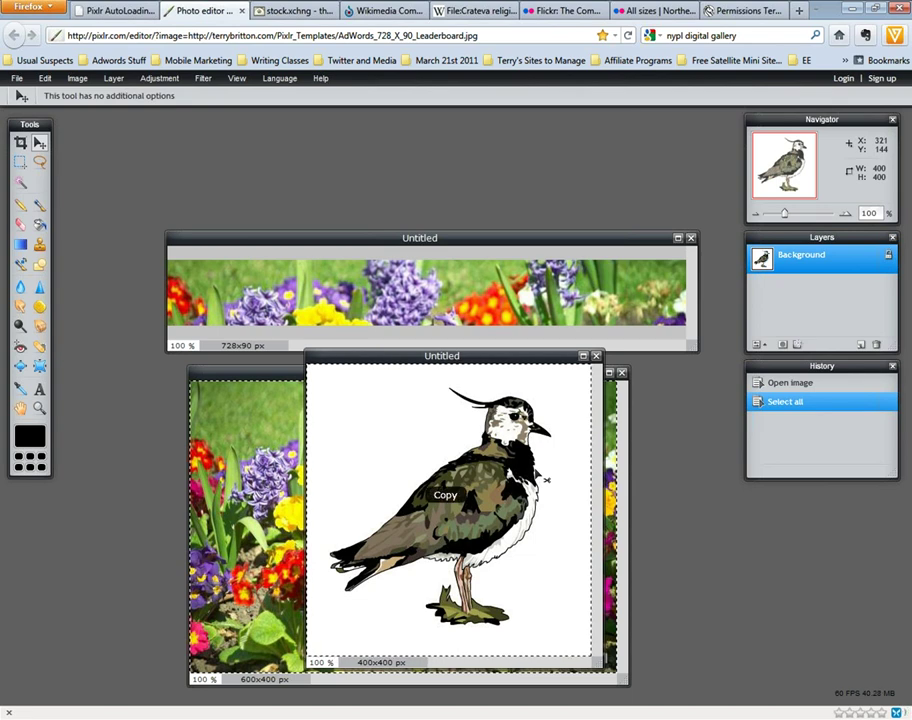
pyautogui.click(468, 250)
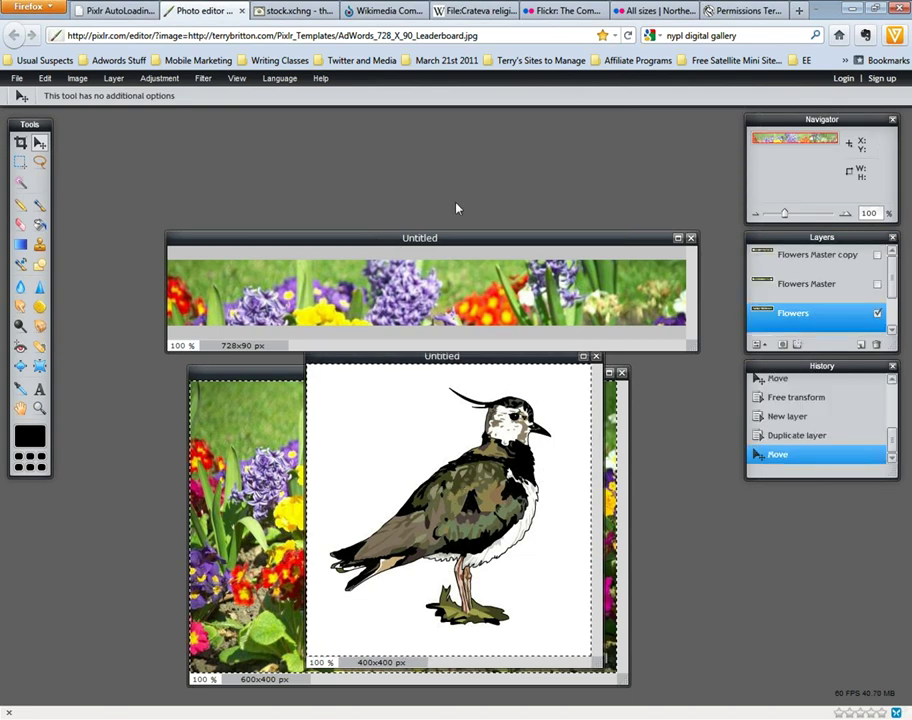
pyautogui.moveTo(466, 240); pyautogui.dragTo(452, 176)
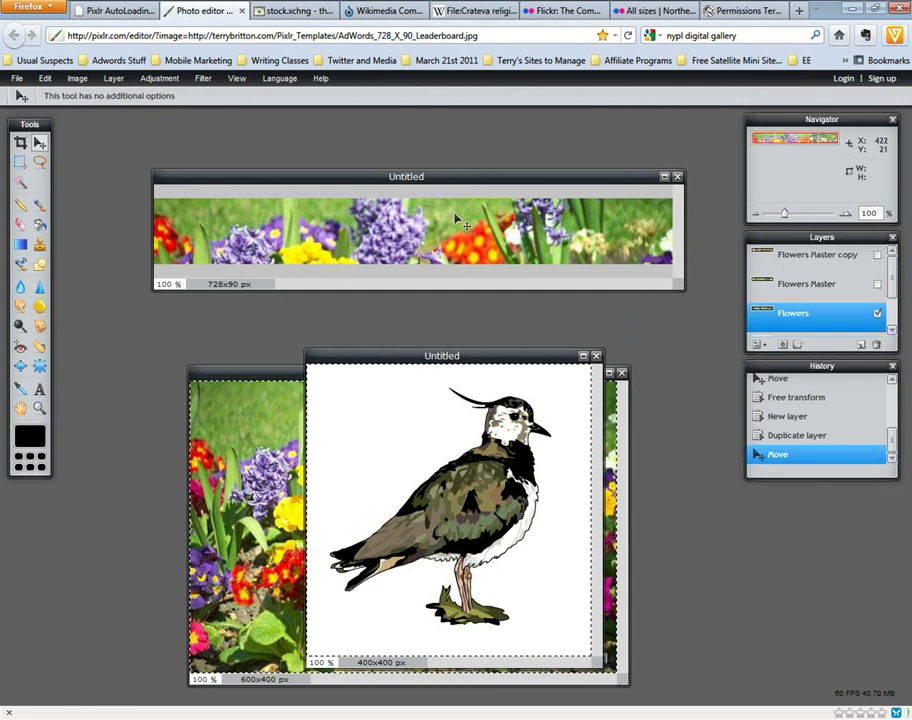
pyautogui.hotkey('ctrl', 'v')
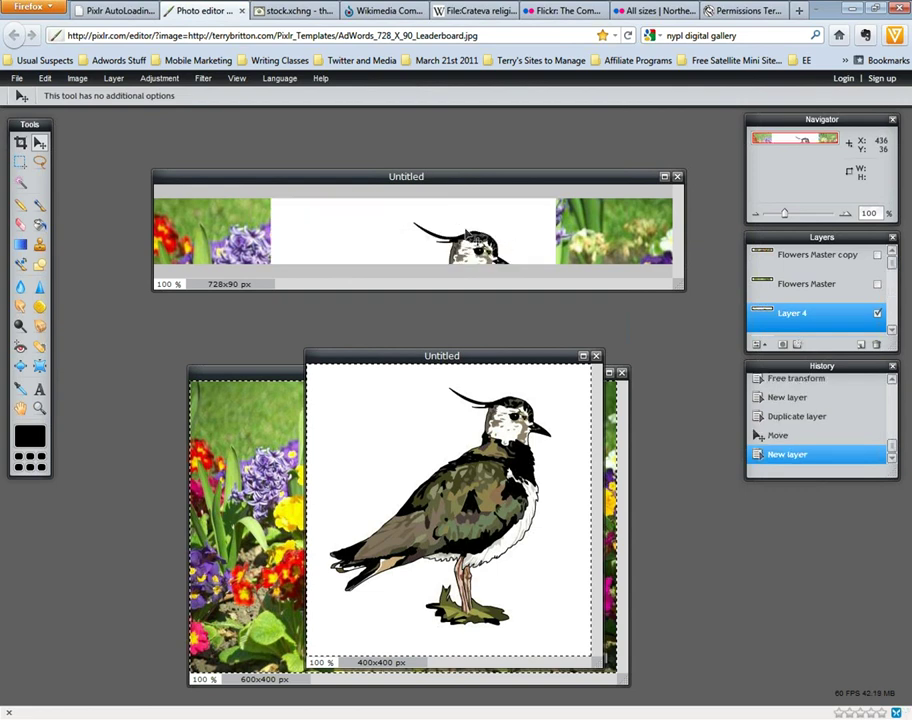
pyautogui.moveTo(482, 253); pyautogui.dragTo(452, 238)
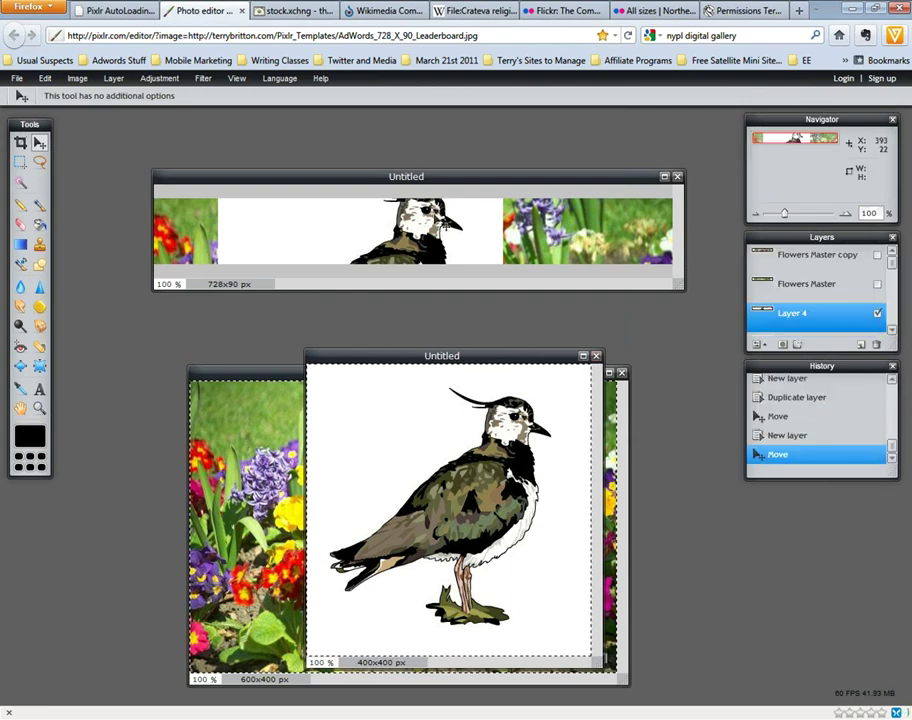
pyautogui.click(45, 78)
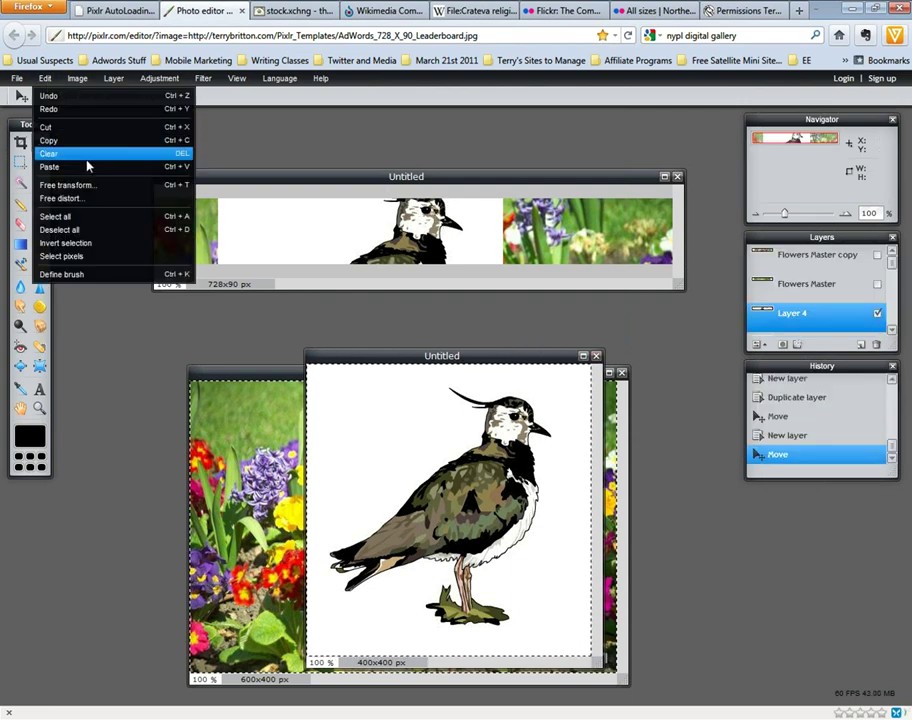
pyautogui.click(122, 198)
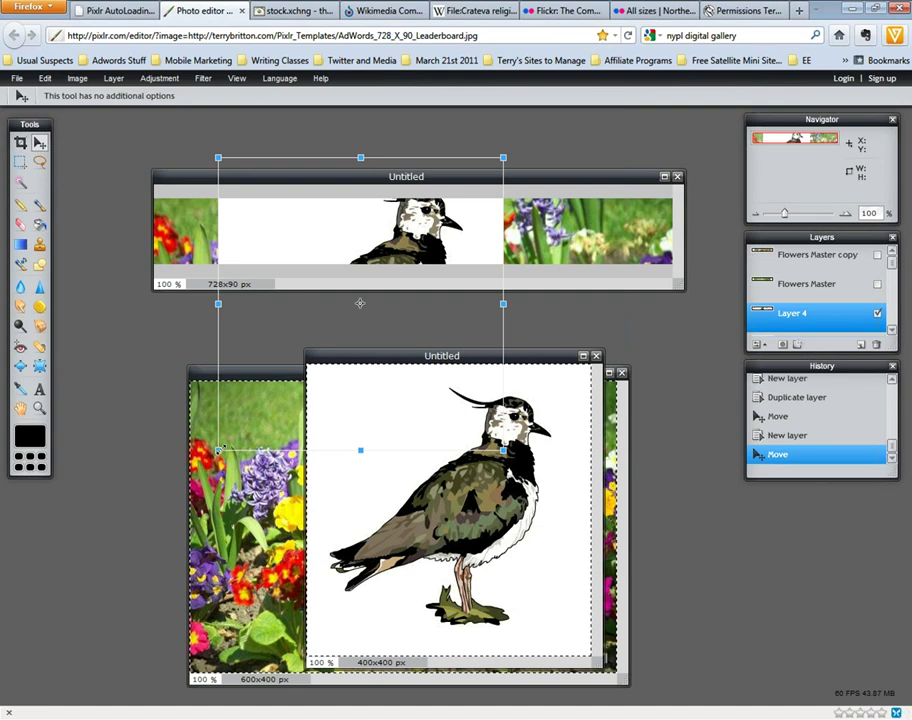
pyautogui.moveTo(218, 450); pyautogui.dragTo(276, 370)
pyautogui.moveTo(351, 307); pyautogui.dragTo(346, 237)
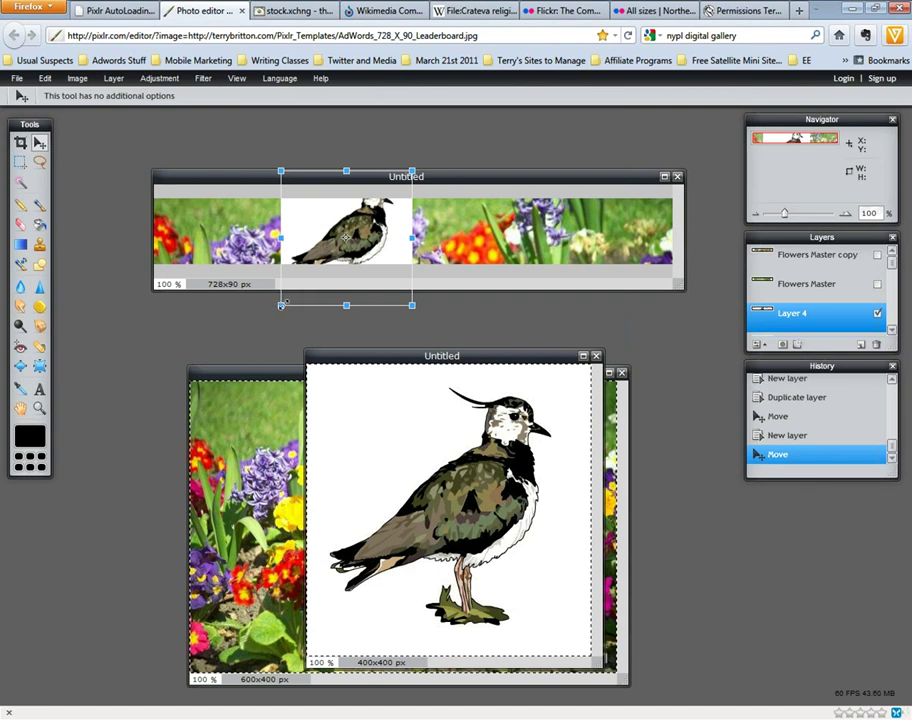
pyautogui.moveTo(413, 238)
pyautogui.mouseDown()
pyautogui.moveTo(371, 238)
pyautogui.moveTo(470, 238)
pyautogui.moveTo(395, 238)
pyautogui.moveTo(409, 240)
pyautogui.mouseUp()
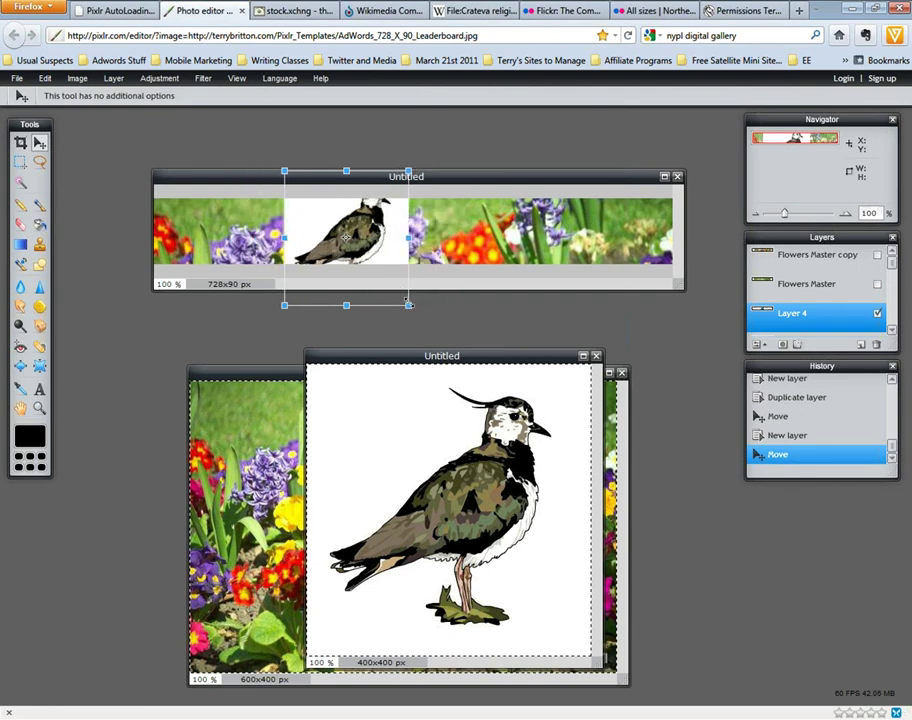
pyautogui.moveTo(404, 299); pyautogui.dragTo(404, 301)
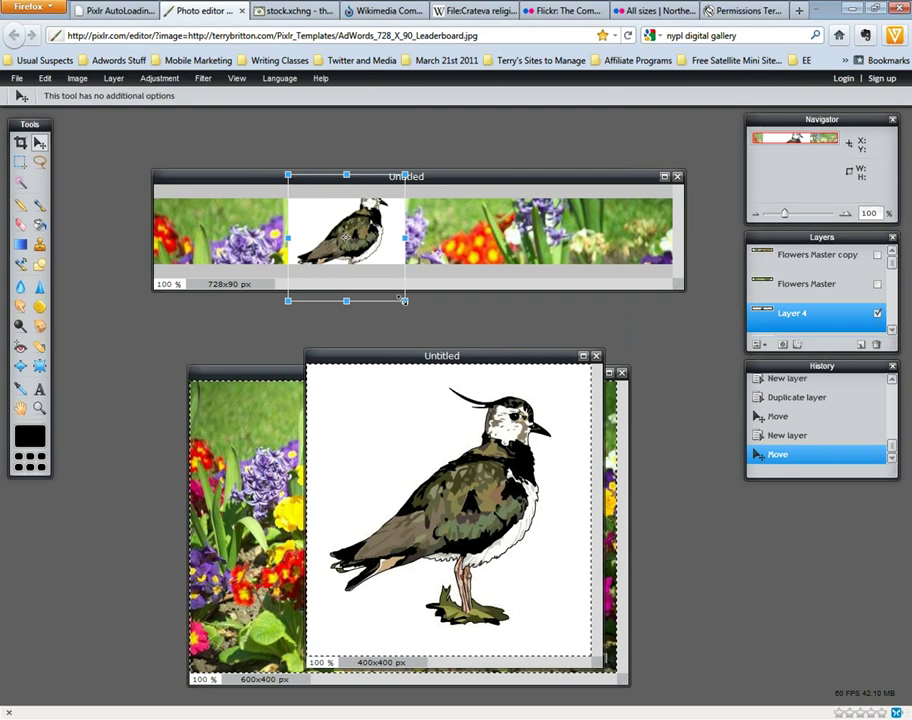
pyautogui.click(404, 300)
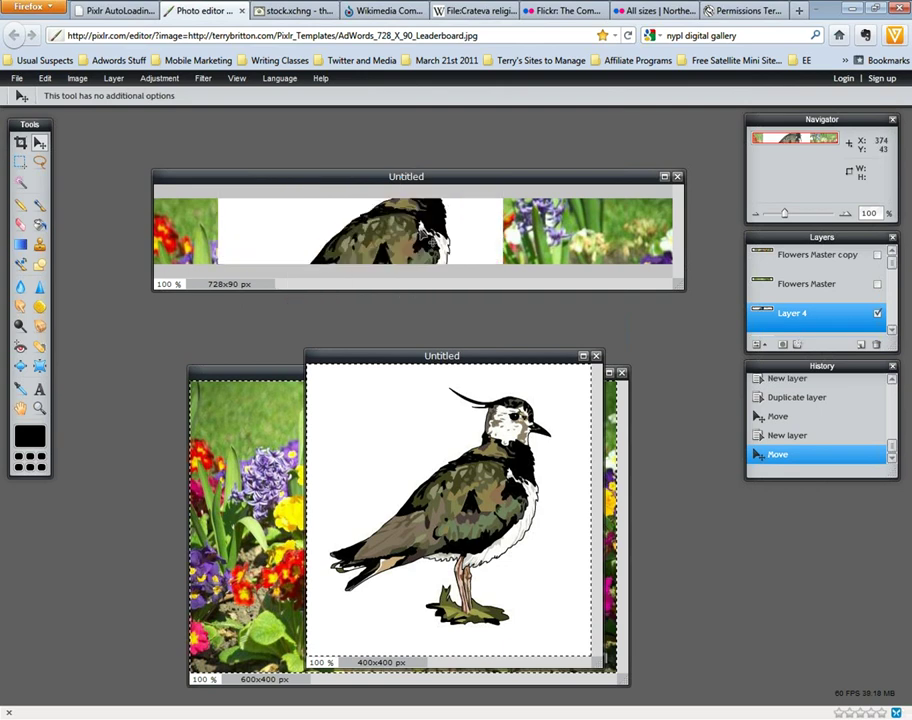
# - Free-transform the lapwing layer to the banner's height, flip it horizontally and place it at the banner's right end
pyautogui.hotkey('ctrl', 't')
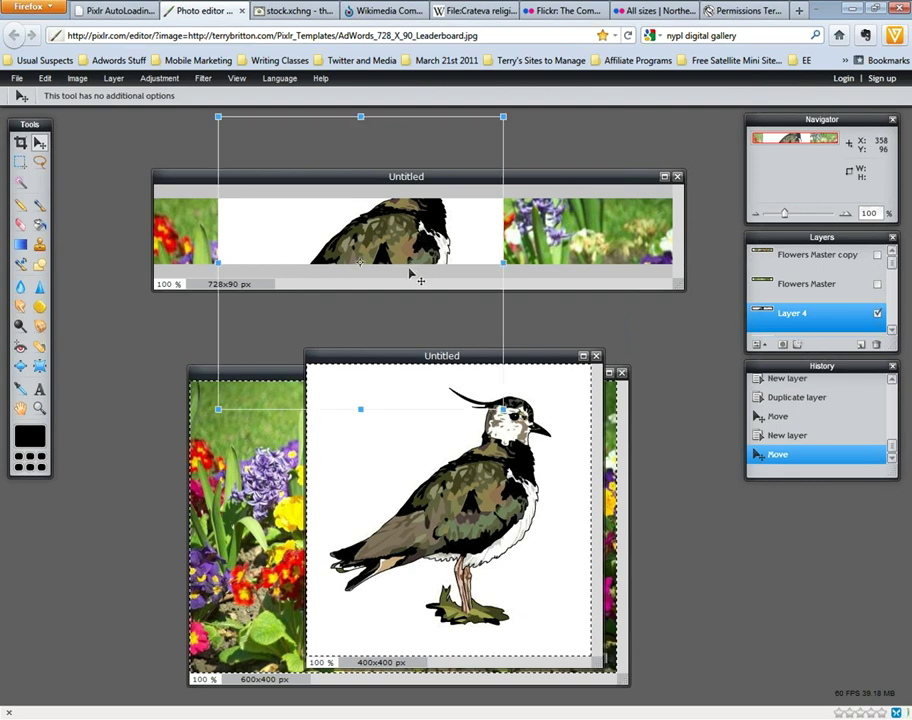
pyautogui.moveTo(218, 117); pyautogui.dragTo(317, 224)
pyautogui.moveTo(362, 262); pyautogui.dragTo(187, 231)
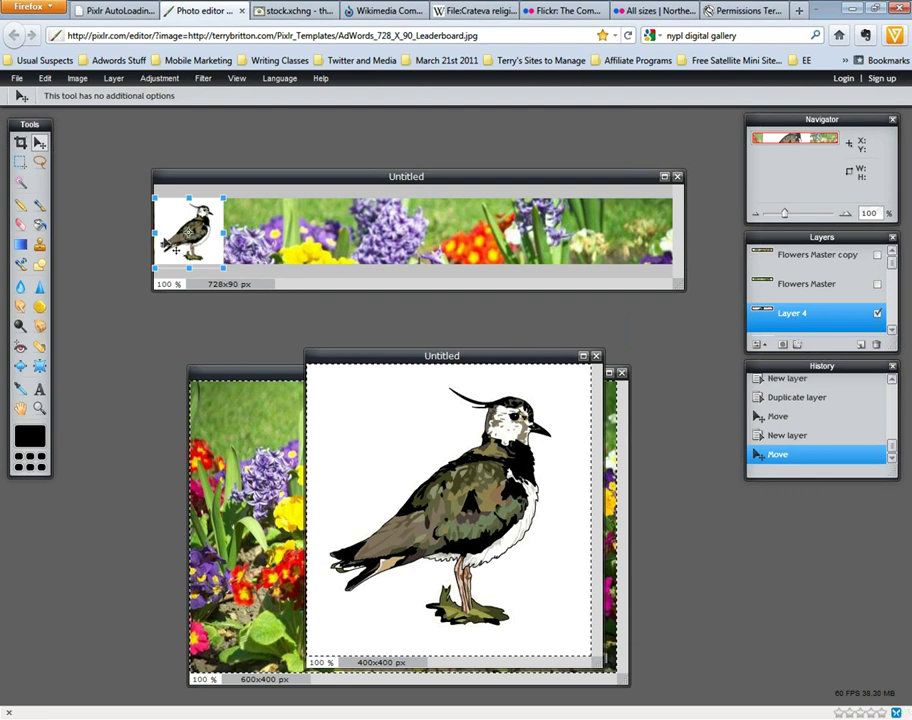
pyautogui.moveTo(156, 232); pyautogui.dragTo(655, 225)
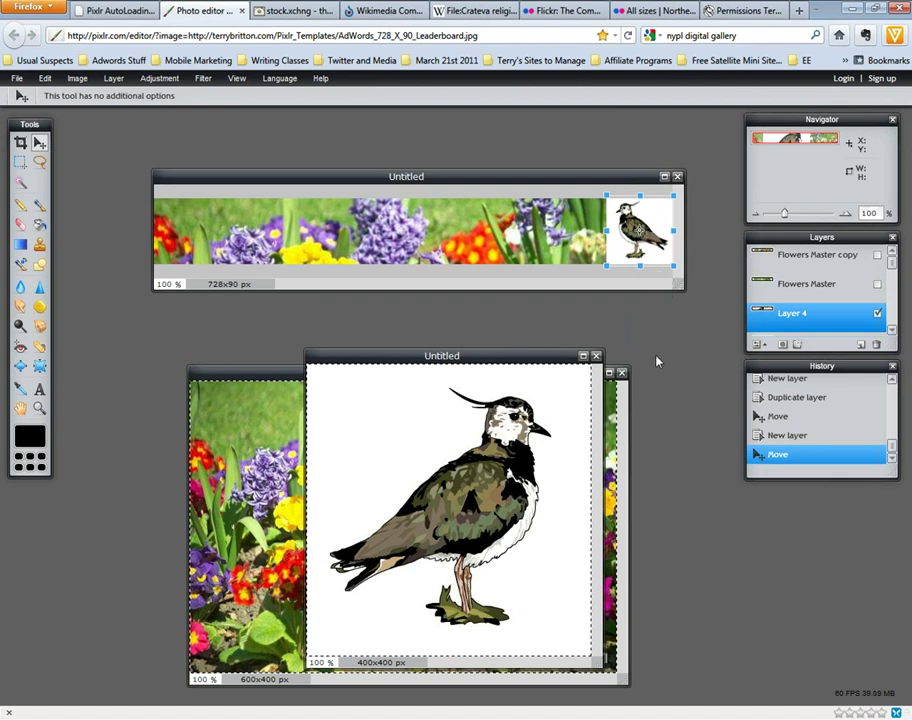
pyautogui.press('Return')
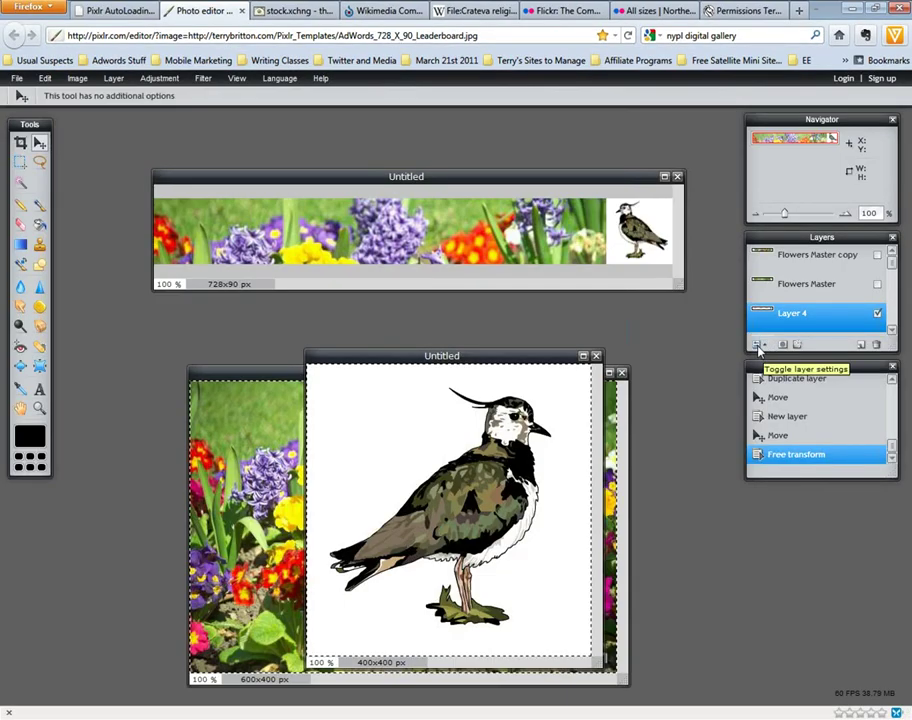
# - Show the layer settings, set the bird layer's blend mode to Darken, and shift the bird slightly at the banner's right end
pyautogui.click(757, 344)
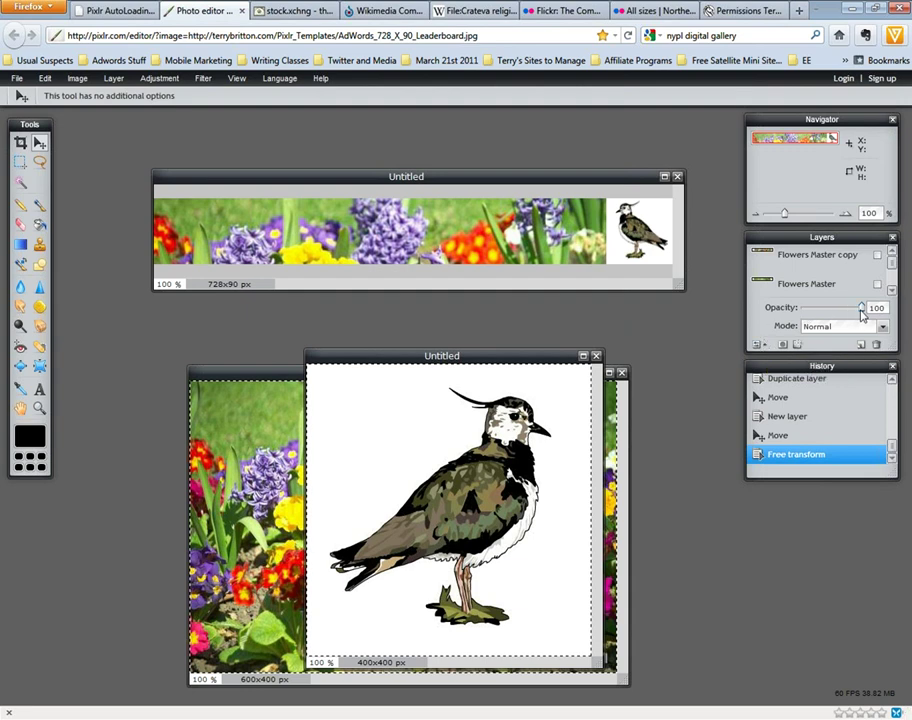
pyautogui.moveTo(861, 310)
pyautogui.mouseDown()
pyautogui.moveTo(806, 312)
pyautogui.moveTo(869, 316)
pyautogui.mouseUp()
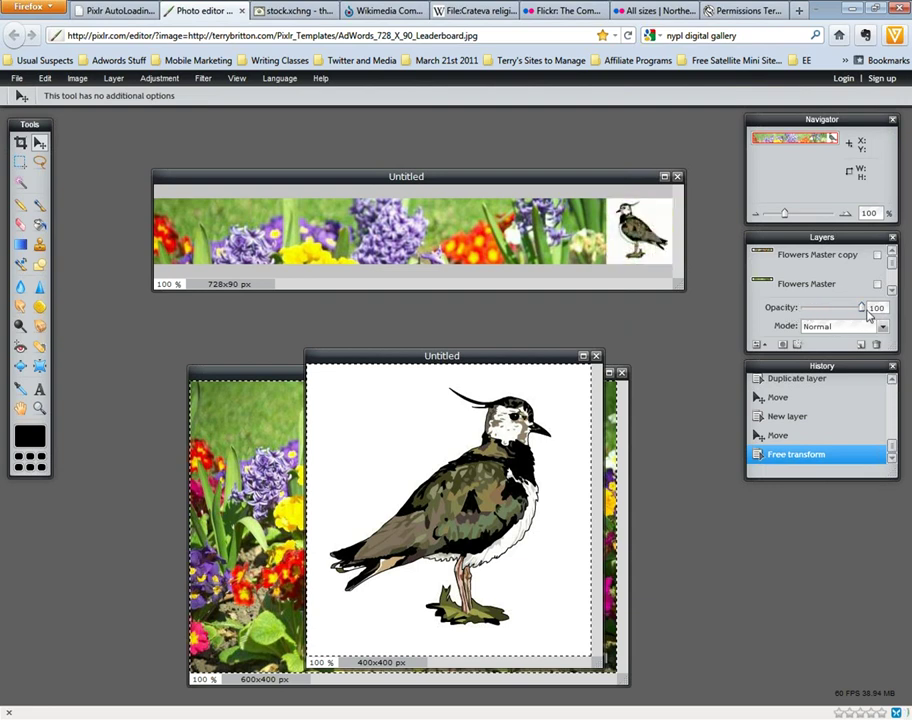
pyautogui.click(822, 327)
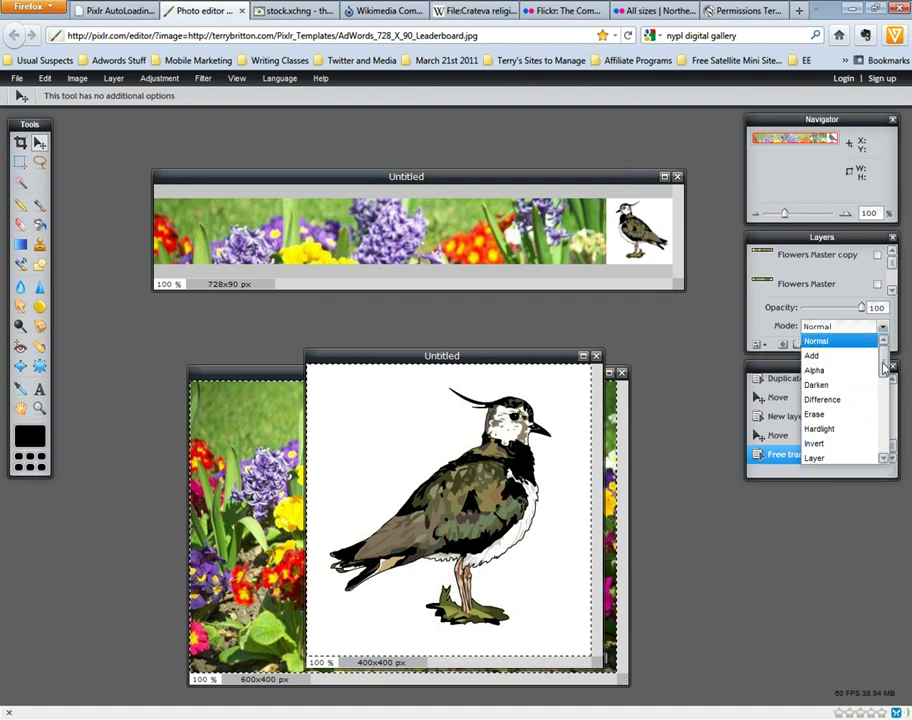
pyautogui.scroll(-1, 884, 368)
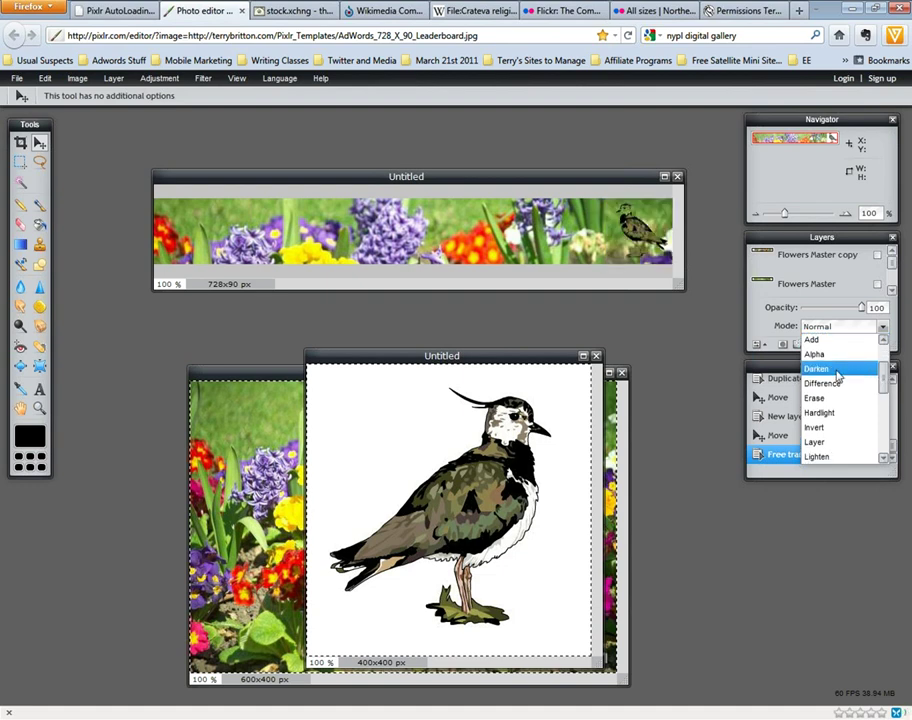
pyautogui.click(838, 373)
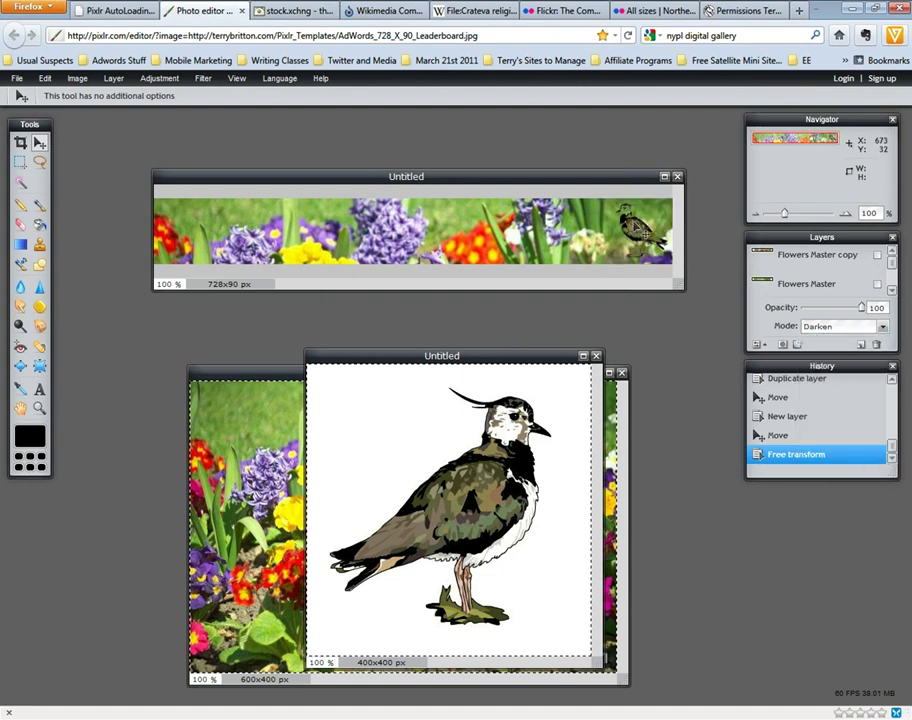
pyautogui.moveTo(637, 228)
pyautogui.mouseDown()
pyautogui.moveTo(626, 222)
pyautogui.moveTo(638, 233)
pyautogui.mouseUp()
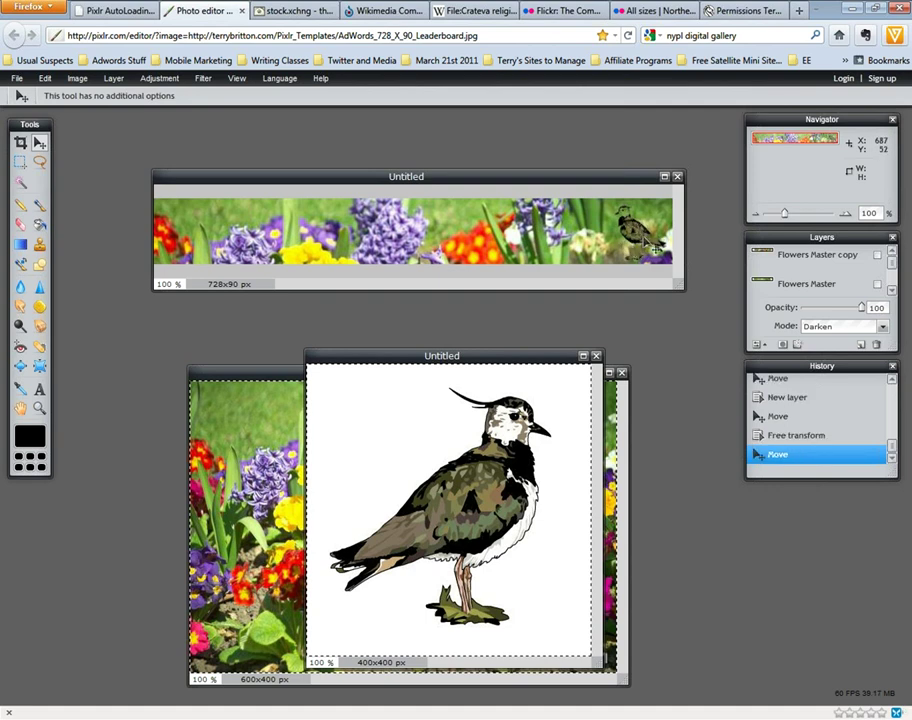
# - Set the bird layer's blend mode to Multiply and reposition the bird at the banner's right end
pyautogui.click(883, 327)
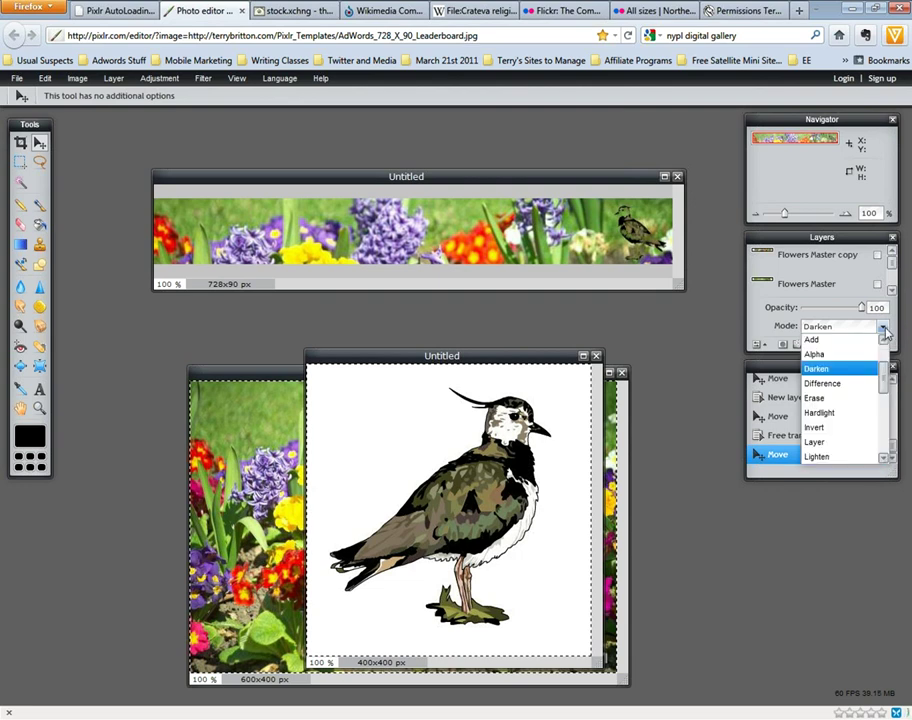
pyautogui.moveTo(884, 382); pyautogui.dragTo(885, 435)
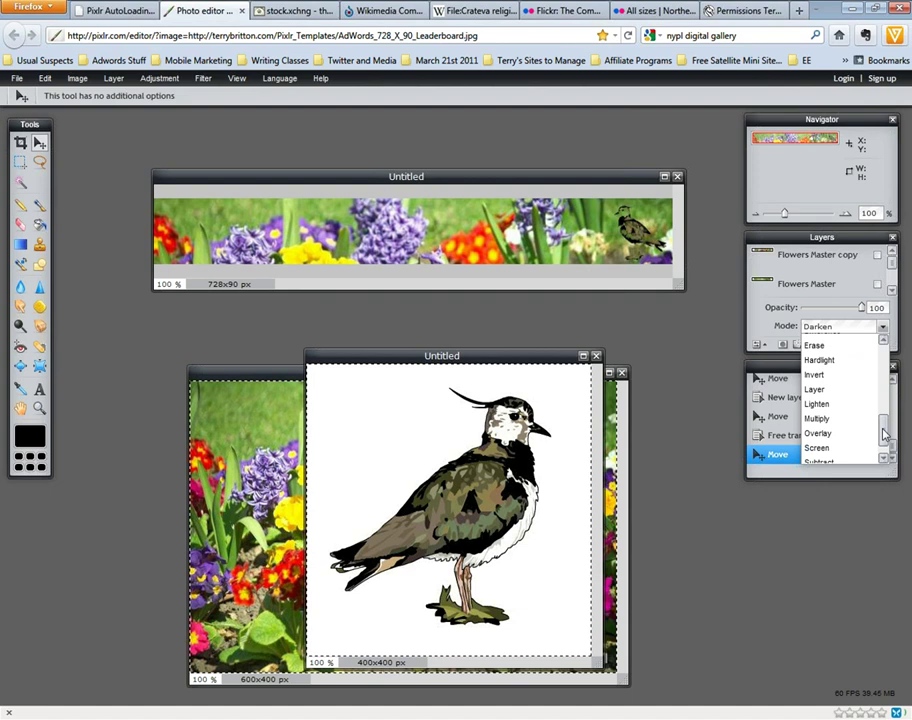
pyautogui.click(816, 418)
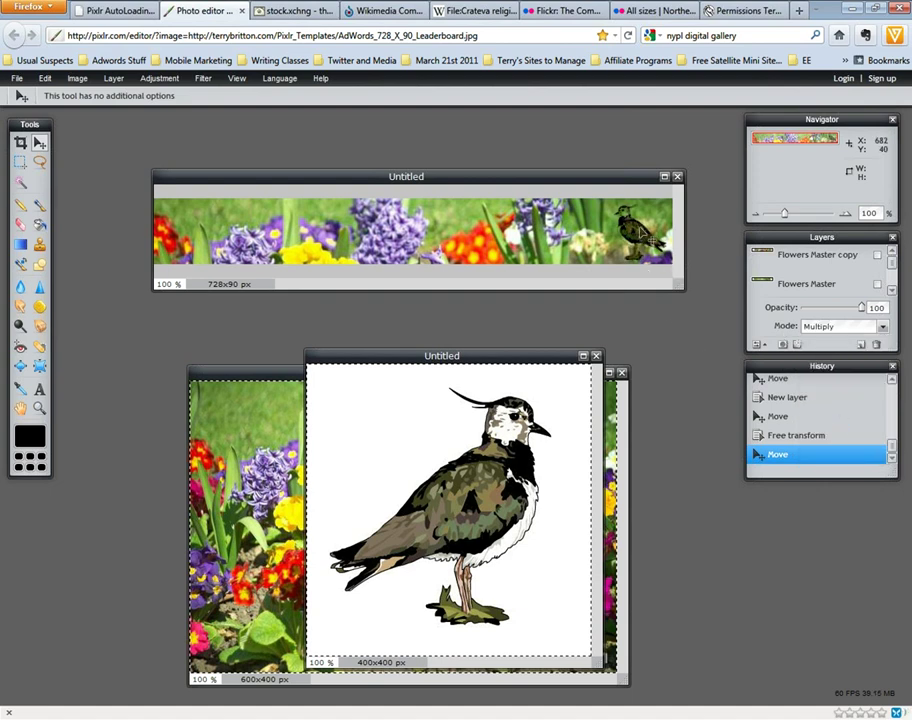
pyautogui.moveTo(646, 240)
pyautogui.mouseDown()
pyautogui.moveTo(592, 240)
pyautogui.moveTo(600, 172)
pyautogui.moveTo(611, 204)
pyautogui.moveTo(456, 231)
pyautogui.moveTo(220, 236)
pyautogui.moveTo(762, 228)
pyautogui.moveTo(643, 252)
pyautogui.moveTo(638, 240)
pyautogui.mouseUp()
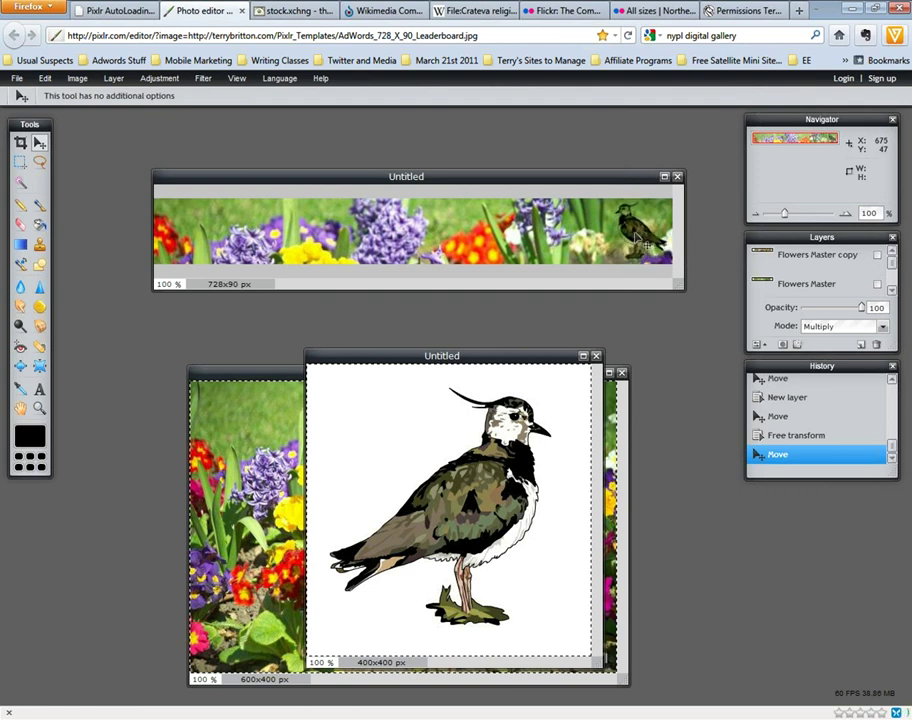
pyautogui.moveTo(638, 240); pyautogui.dragTo(628, 221)
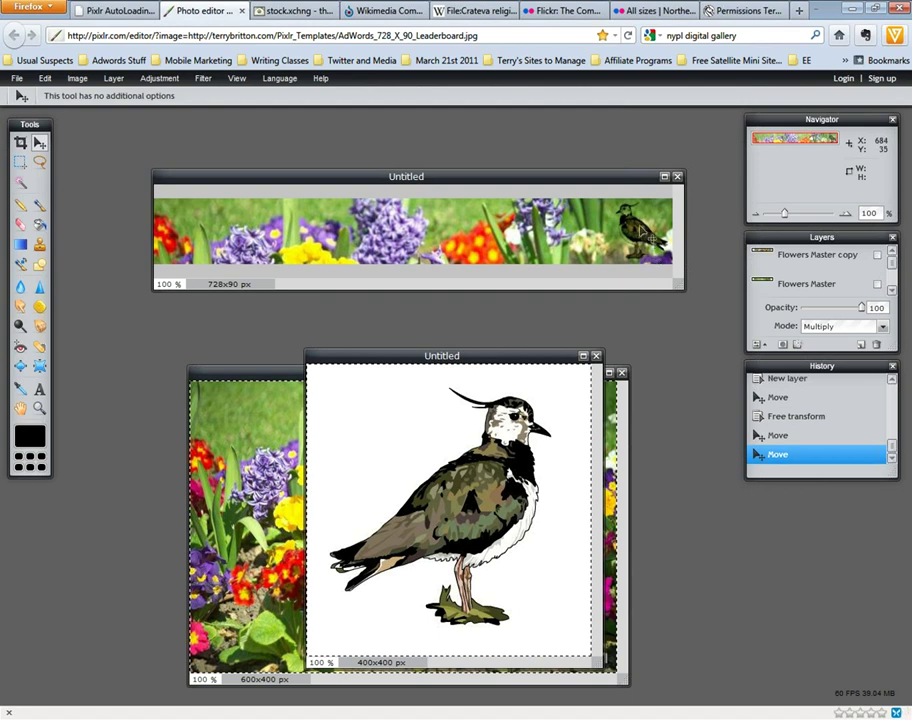
pyautogui.moveTo(654, 243); pyautogui.dragTo(651, 238)
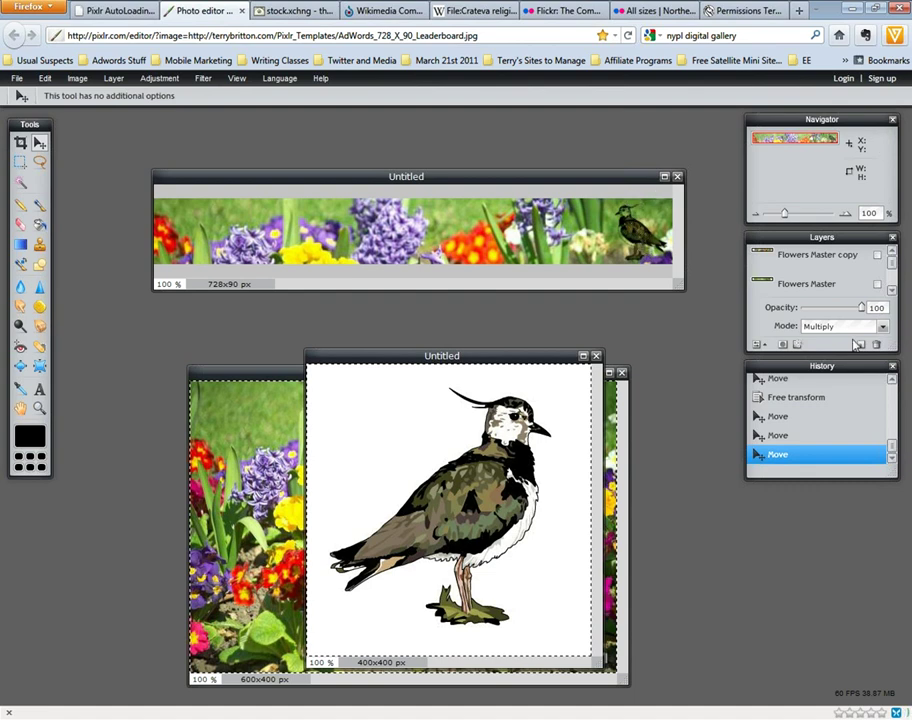
pyautogui.click(884, 329)
pyautogui.click(884, 329)
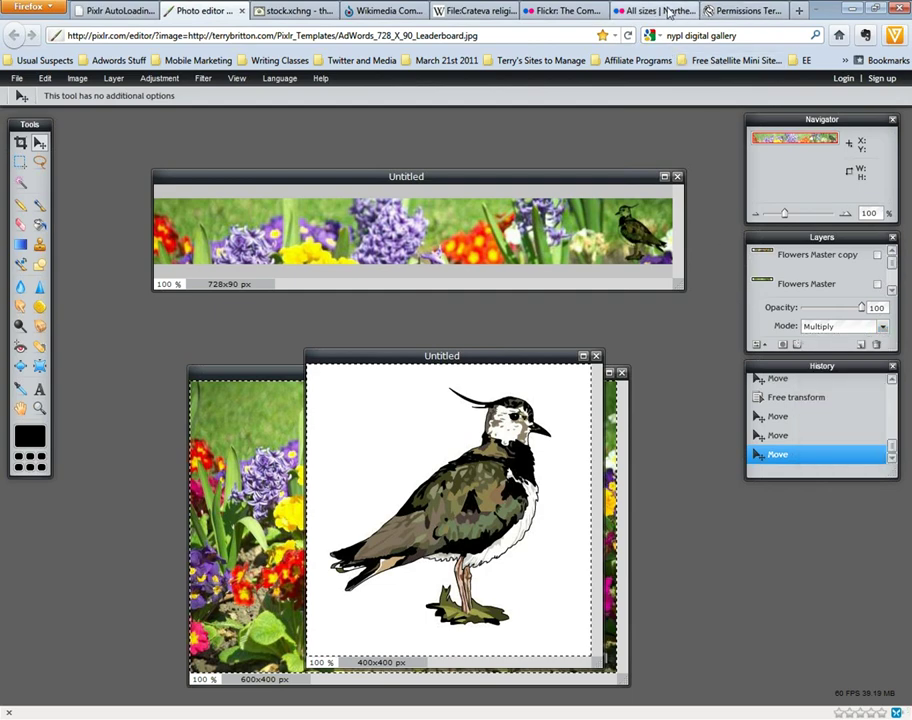
# - Switch to the Flickr bird page and return to the Google Images results for free images
pyautogui.click(728, 12)
pyautogui.click(688, 10)
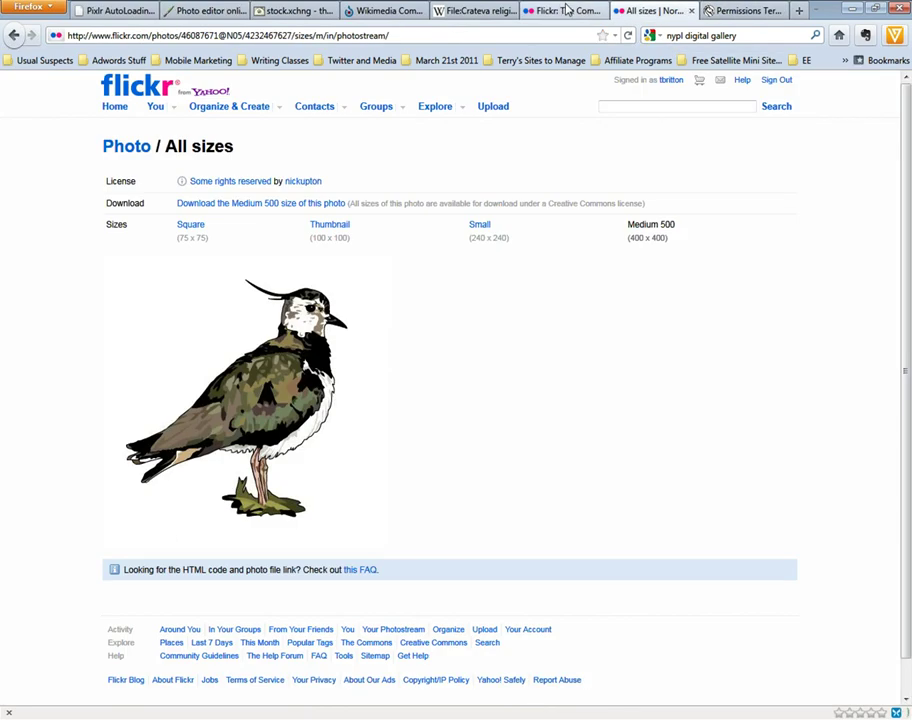
pyautogui.rightClick(14, 35)
pyautogui.click(57, 124)
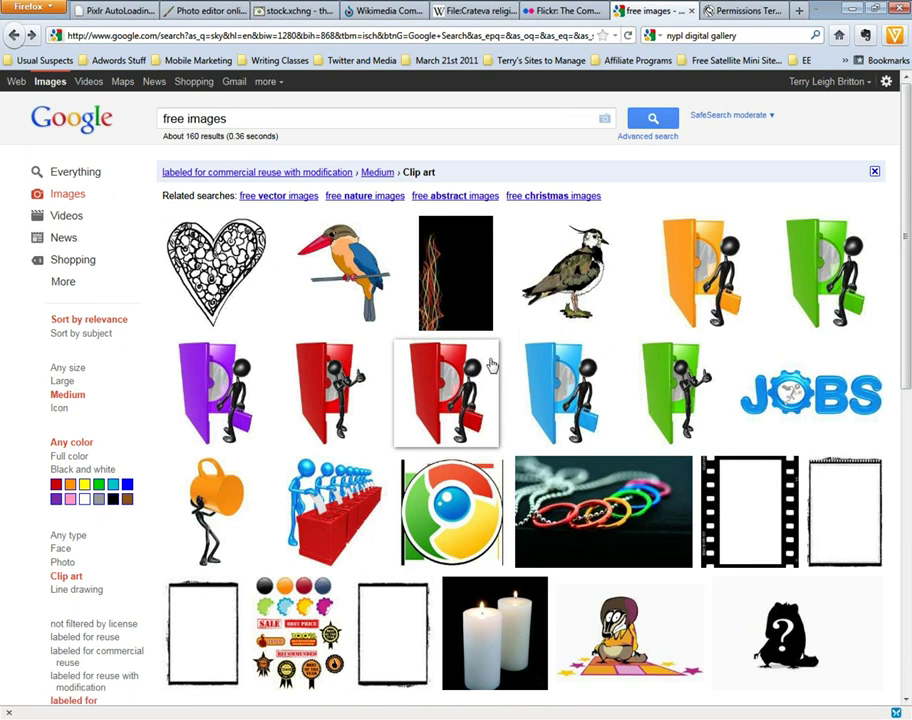
# - Open the black-and-white floral heart clip art on Flickr at its Medium 640 size and copy its image location
pyautogui.click(226, 285)
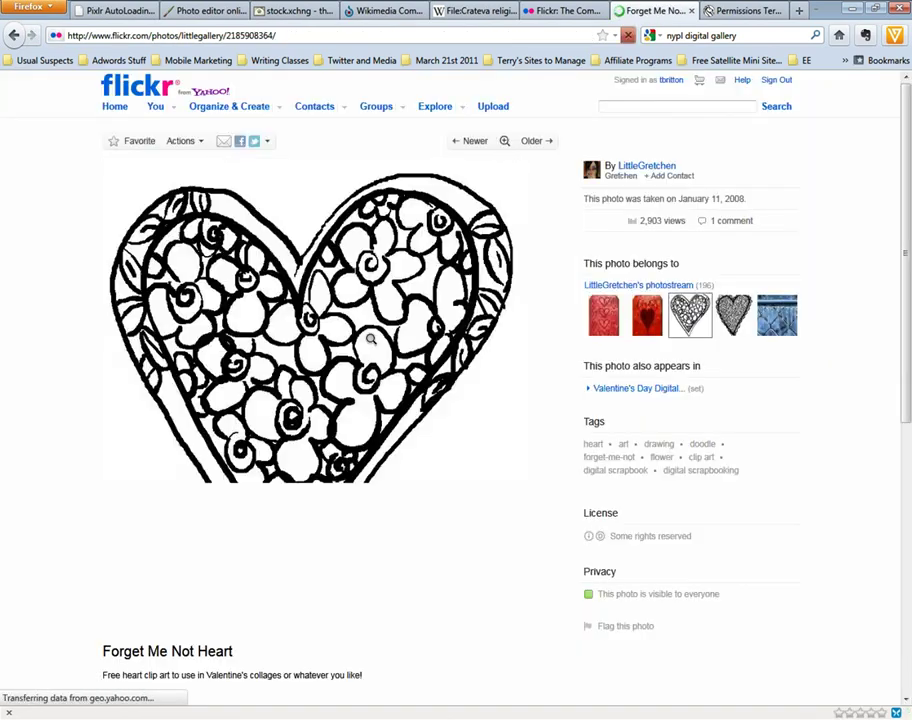
pyautogui.click(314, 337)
pyautogui.moveTo(519, 345)
pyautogui.click(578, 347)
pyautogui.rightClick(247, 412)
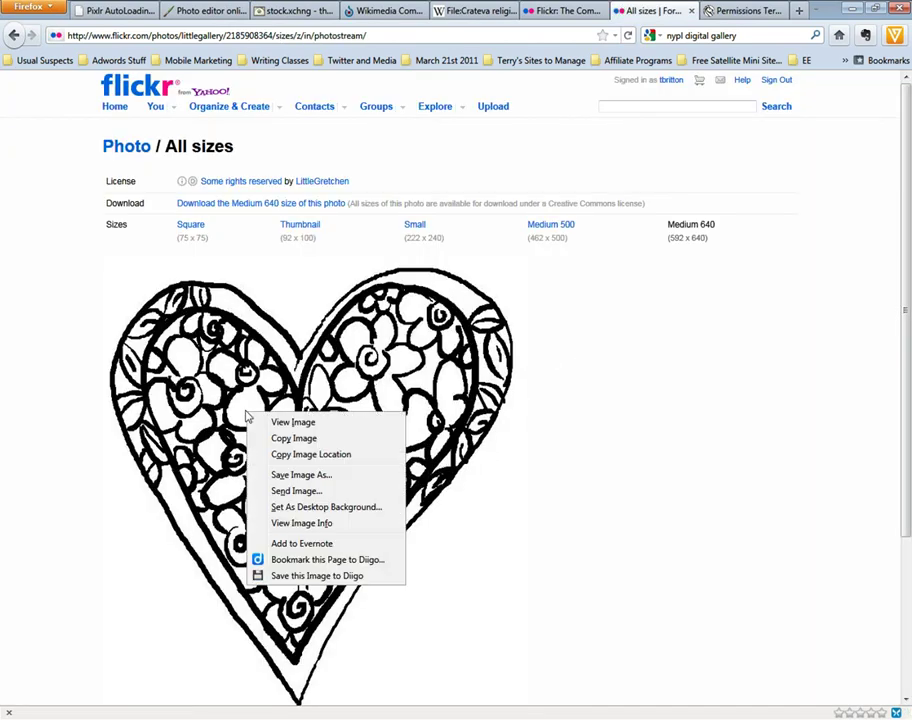
pyautogui.click(309, 458)
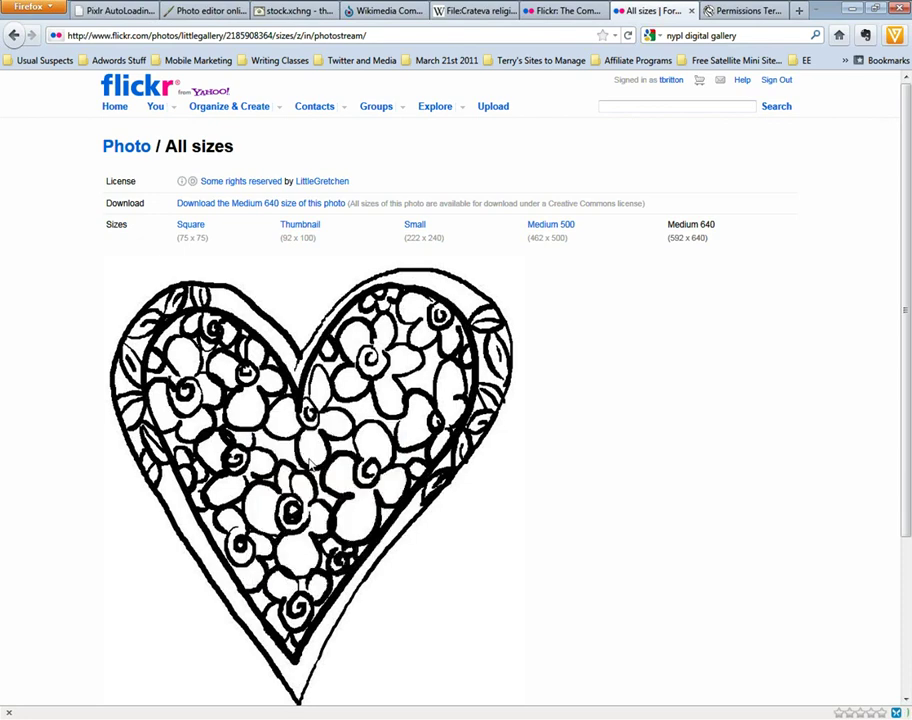
# - Switch back to the Pixlr editor and open the heart image from the copied URL
pyautogui.click(210, 12)
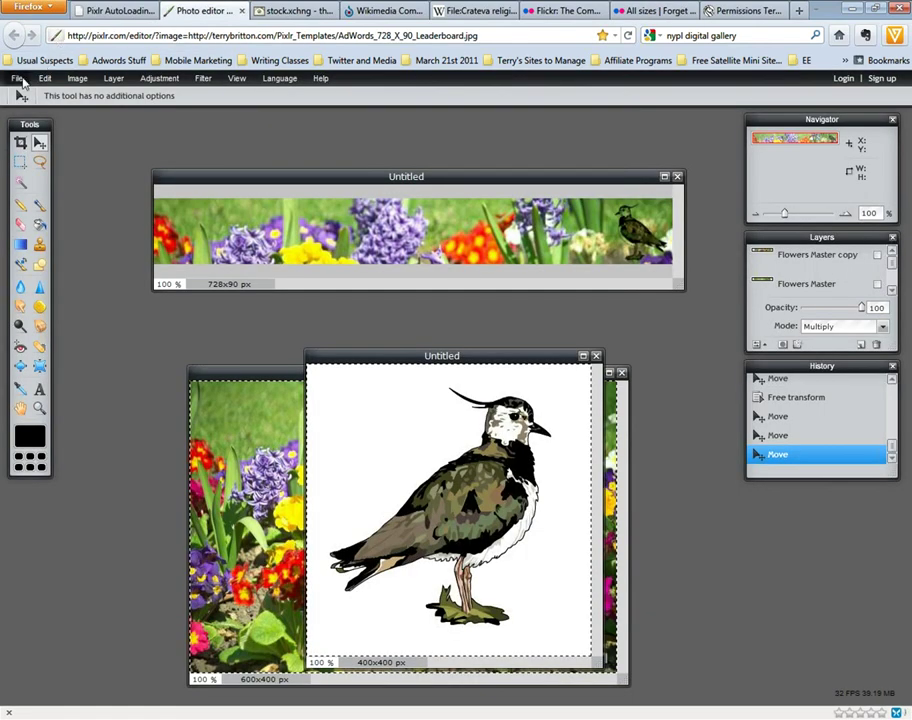
pyautogui.click(18, 79)
pyautogui.click(38, 123)
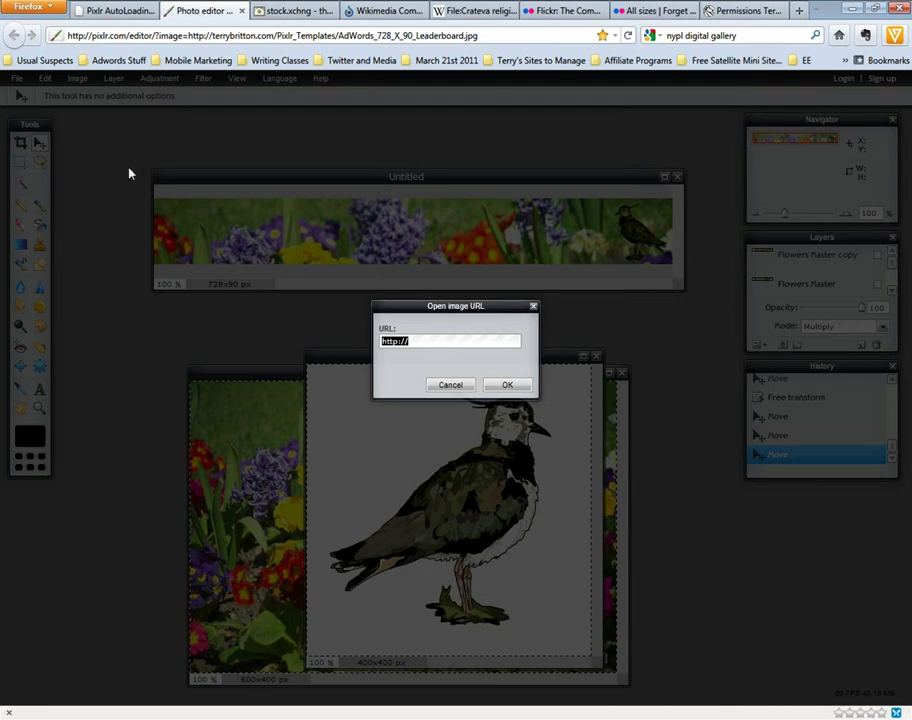
pyautogui.hotkey('ctrl', 'v')
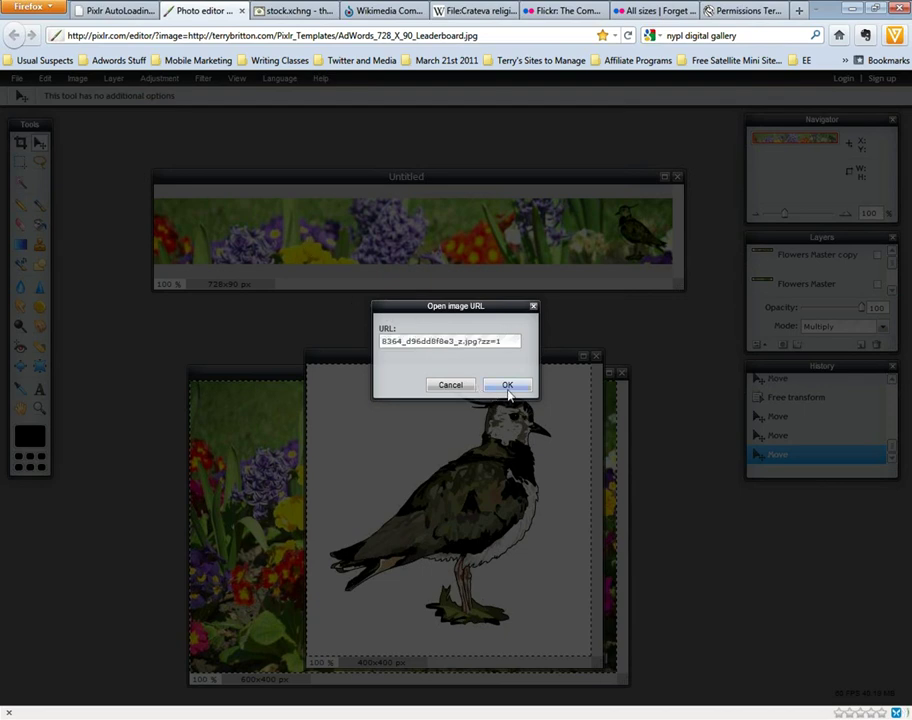
pyautogui.click(507, 386)
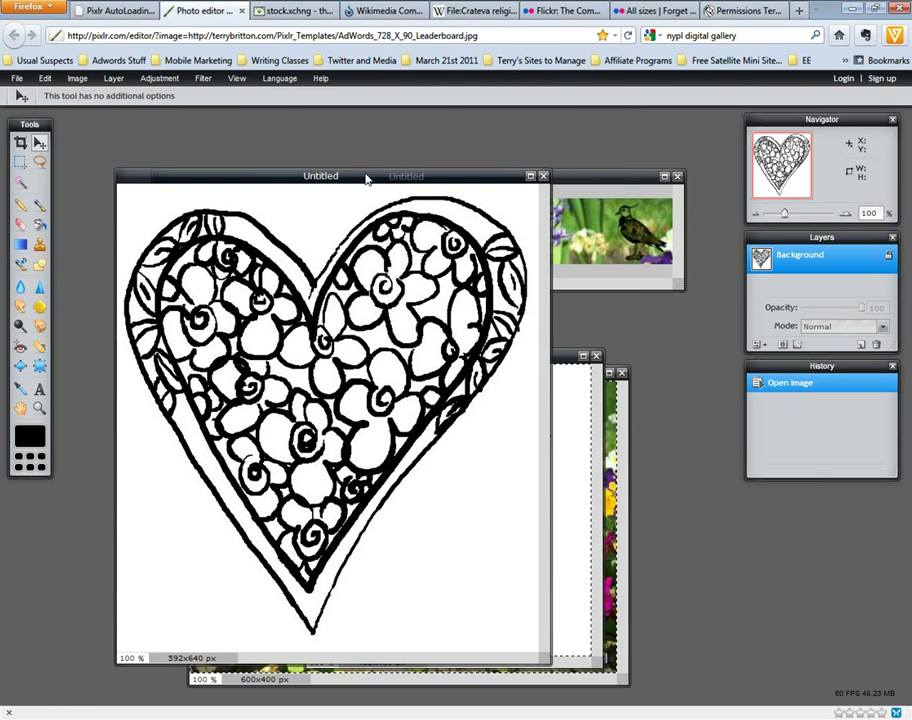
# - Copy the entire heart image and paste it into the 728x90 flower banner as a new layer
pyautogui.hotkey('ctrl', 'a')
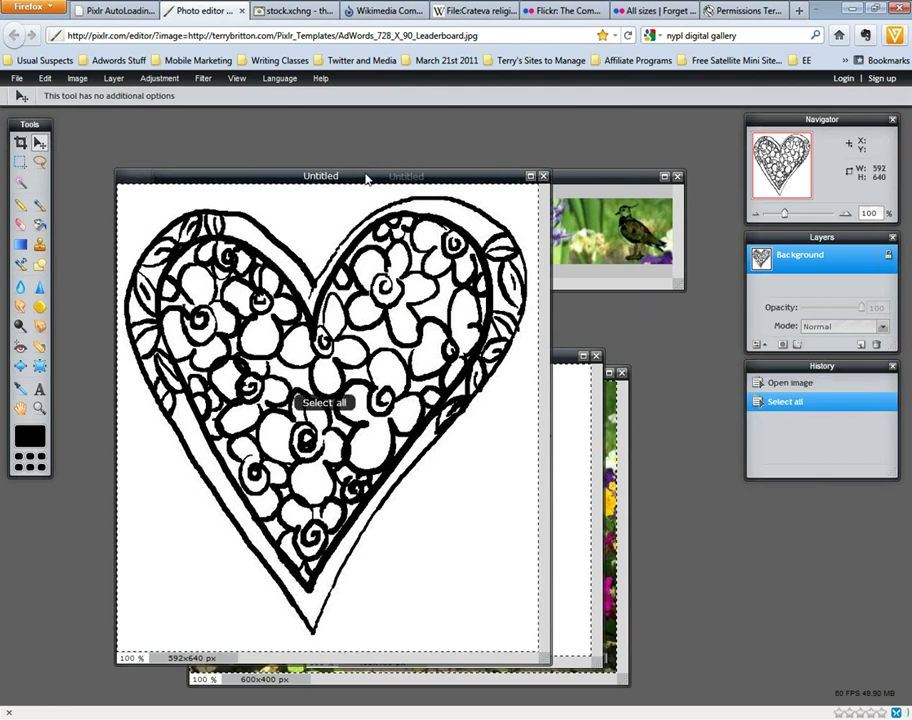
pyautogui.hotkey('ctrl', 'c')
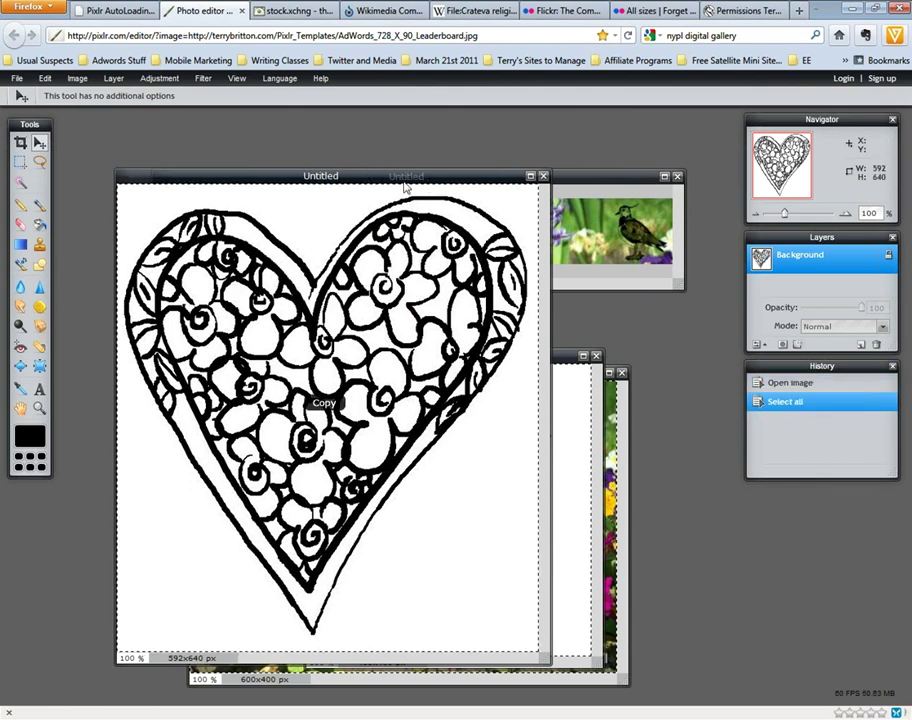
pyautogui.moveTo(400, 180); pyautogui.dragTo(478, 333)
pyautogui.click(470, 179)
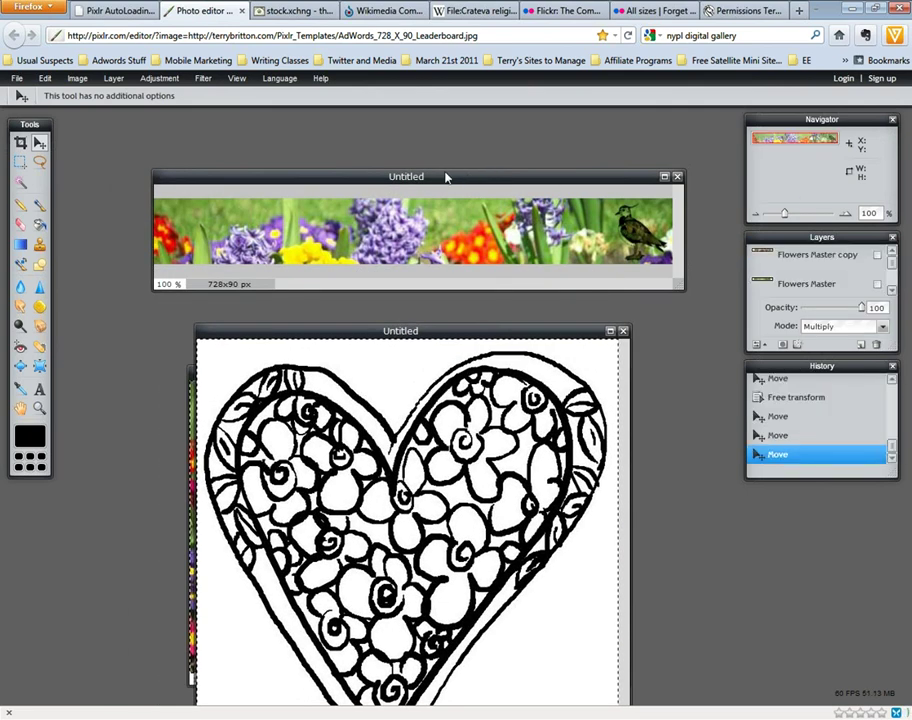
pyautogui.hotkey('ctrl', 'v')
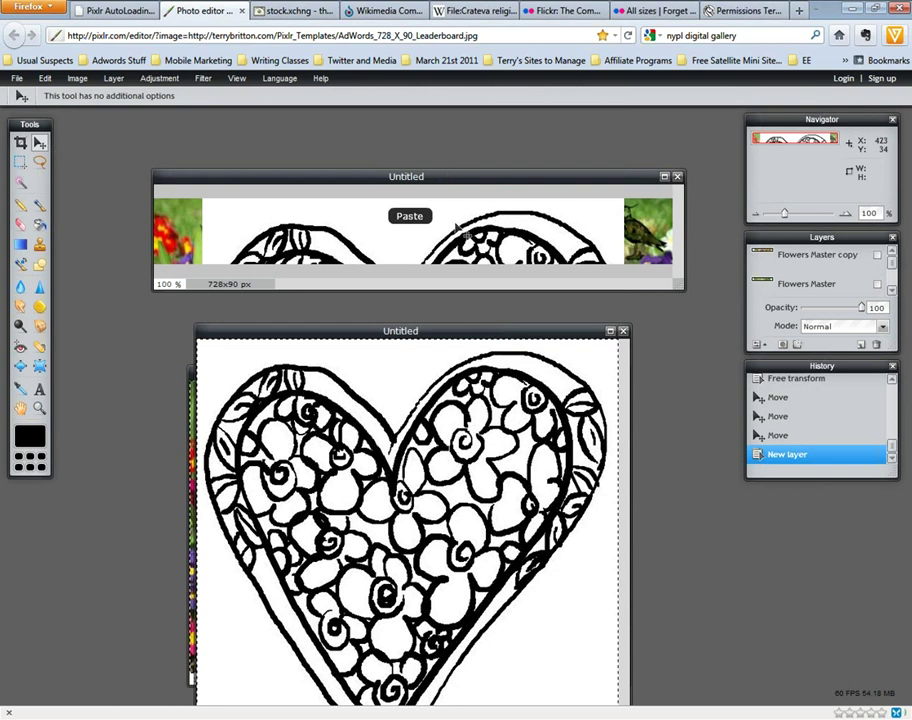
# - Free transform the pasted heart, scaling it down to about the banner's height and placing it at the banner's left end
pyautogui.hotkey('ctrl', 't')
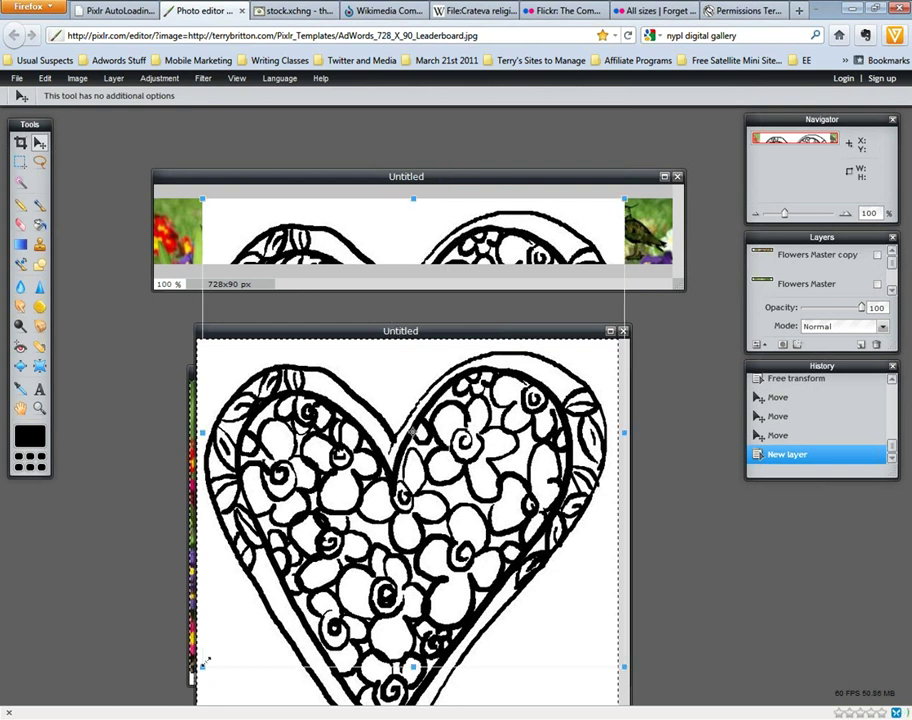
pyautogui.moveTo(200, 667); pyautogui.dragTo(295, 227)
pyautogui.moveTo(255, 281); pyautogui.dragTo(268, 266)
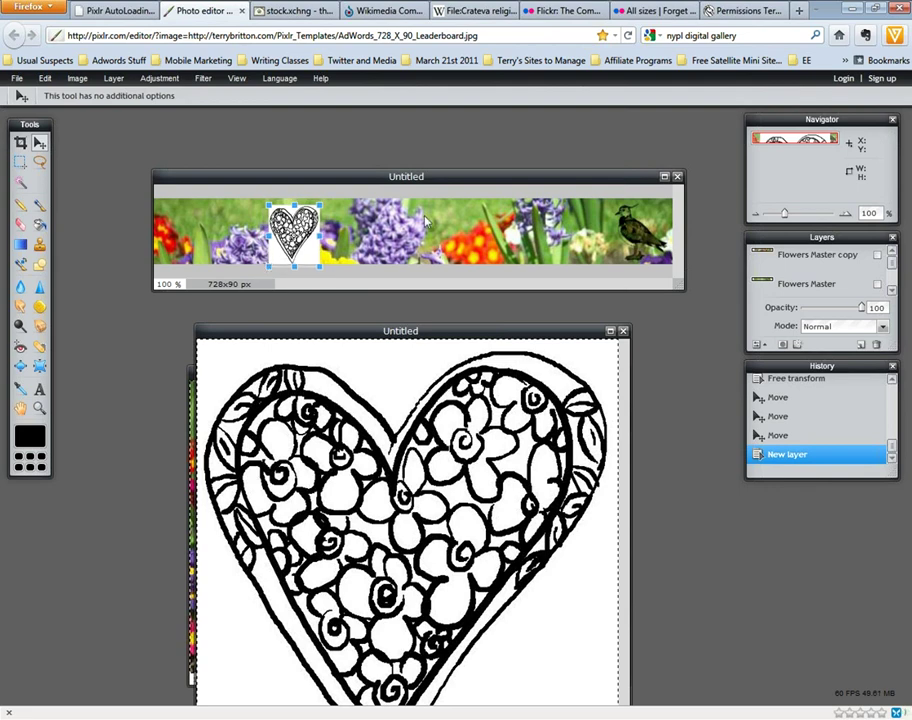
pyautogui.moveTo(314, 242); pyautogui.dragTo(202, 240)
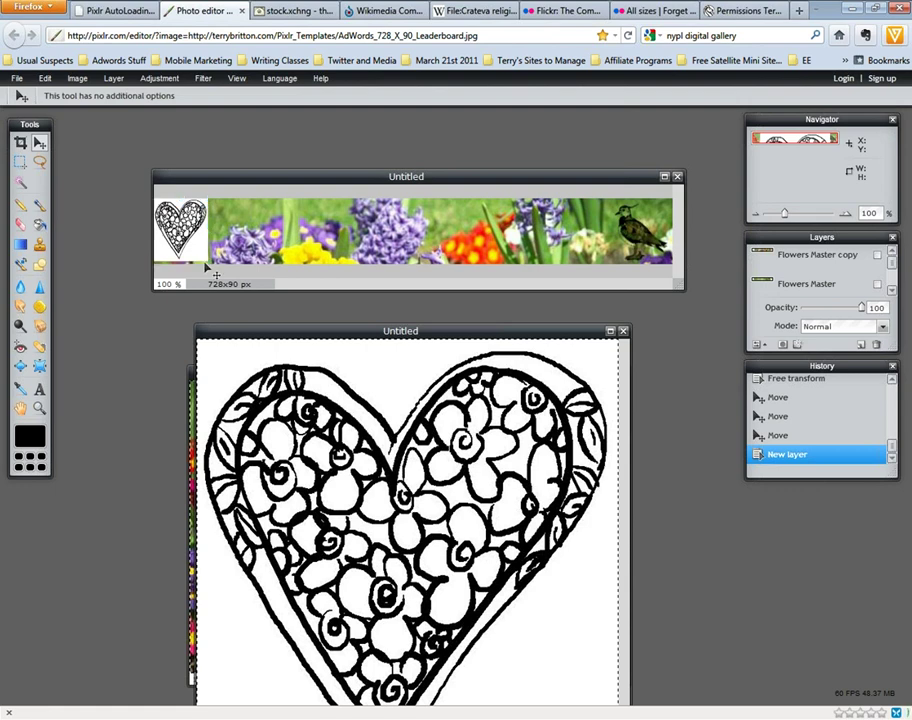
pyautogui.press('Return')
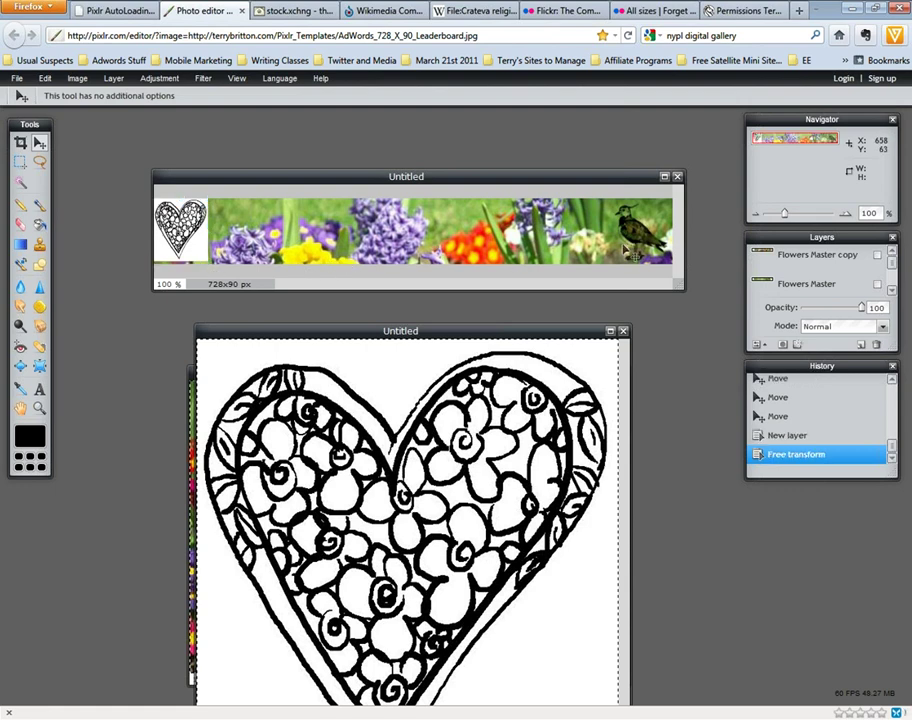
# - Set the heart layer's blend mode to Multiply and move the heart slightly right and down on the banner
pyautogui.click(838, 330)
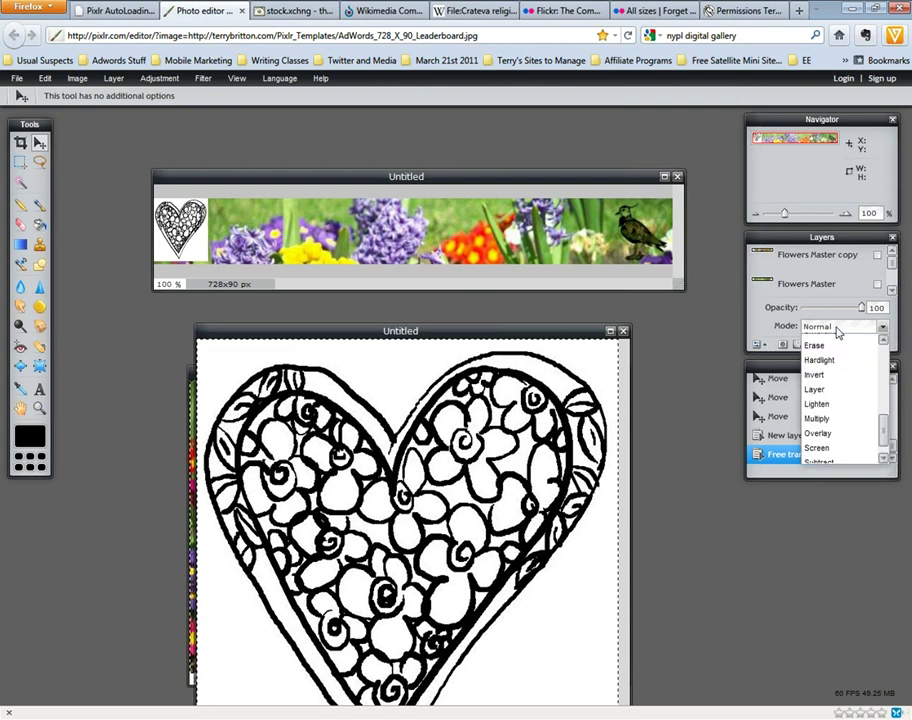
pyautogui.click(841, 420)
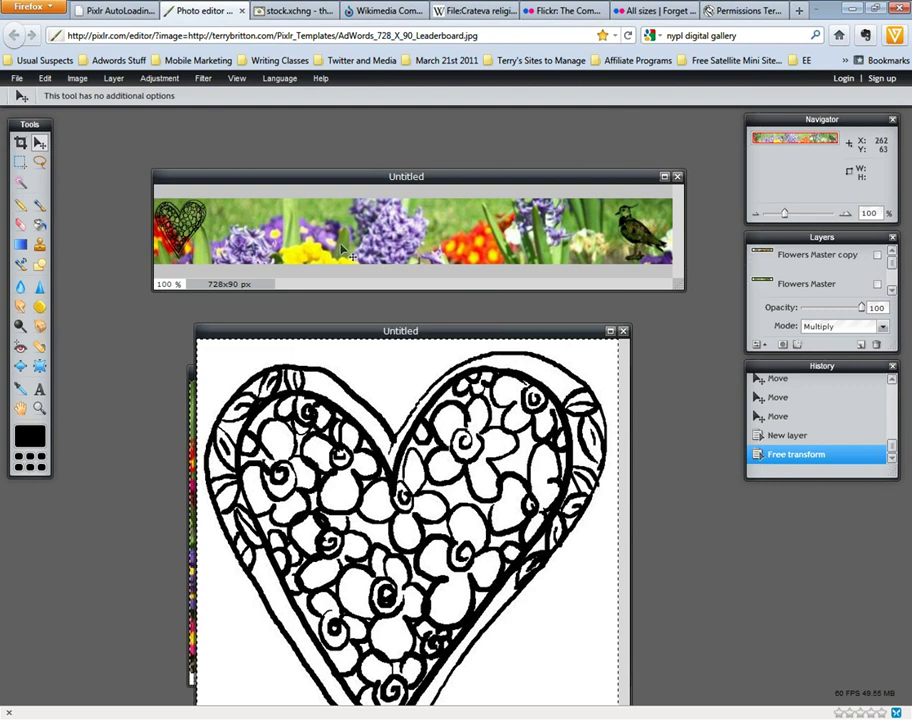
pyautogui.moveTo(184, 232); pyautogui.dragTo(228, 244)
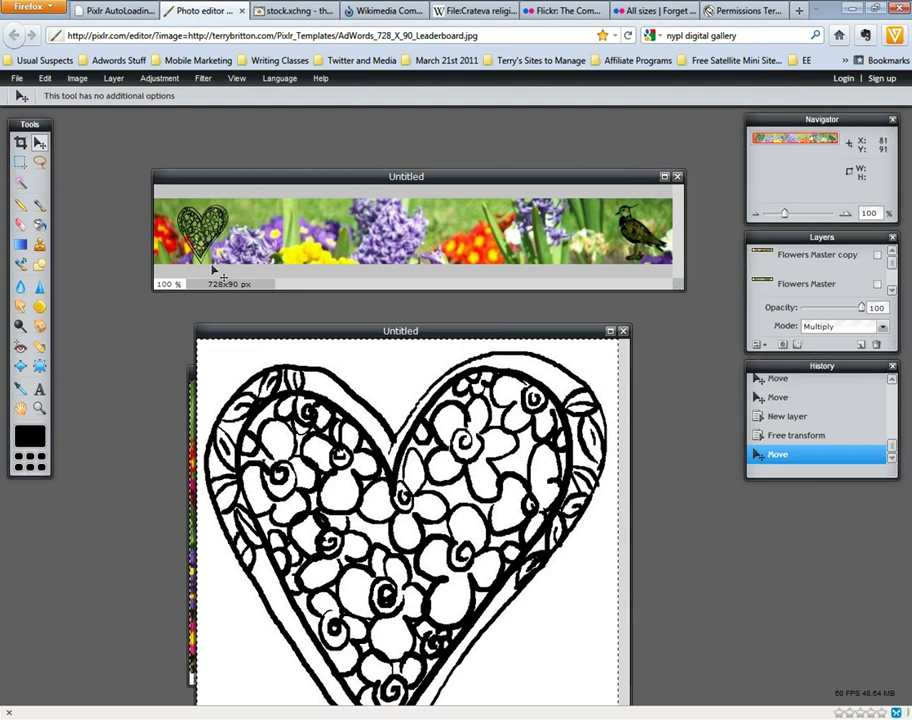
# - Set the heart layer's blend mode to Erase
pyautogui.click(883, 328)
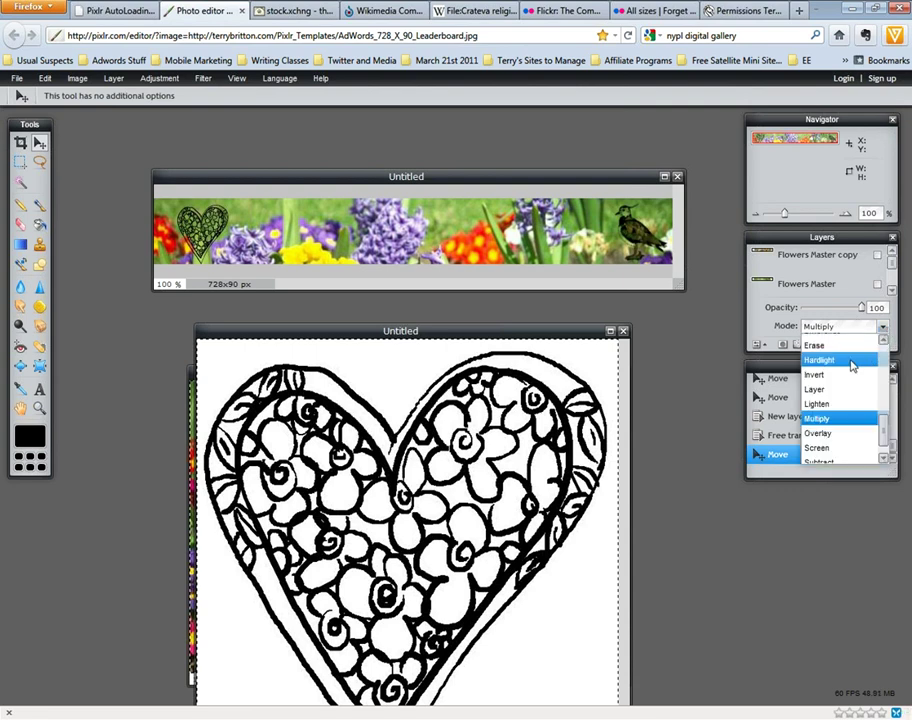
pyautogui.click(850, 345)
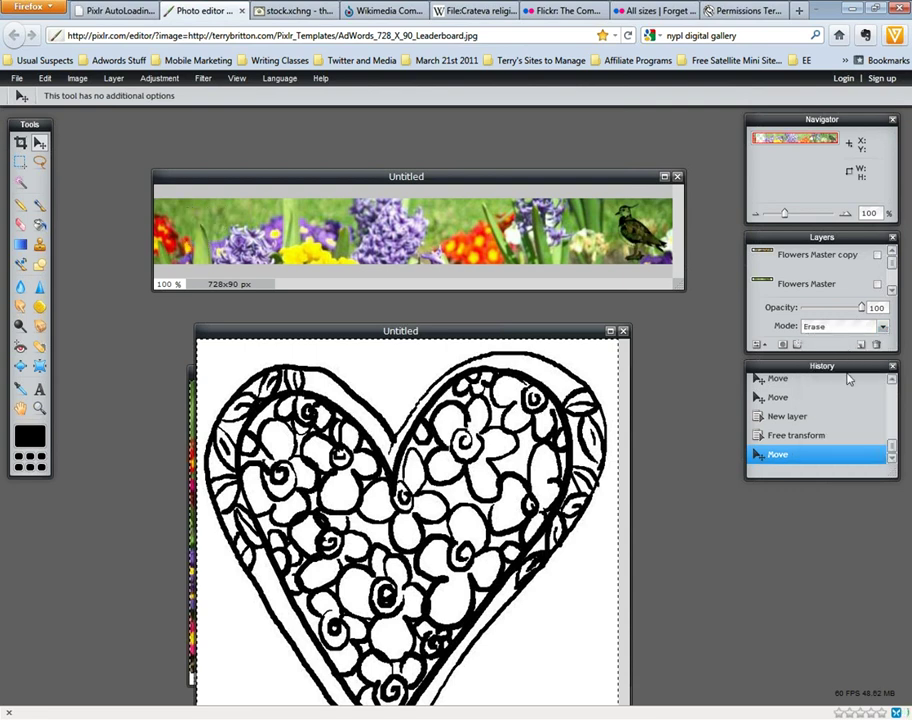
# - Try the Hardlight, Invert and Layer blend modes in turn on the heart layer
pyautogui.click(880, 328)
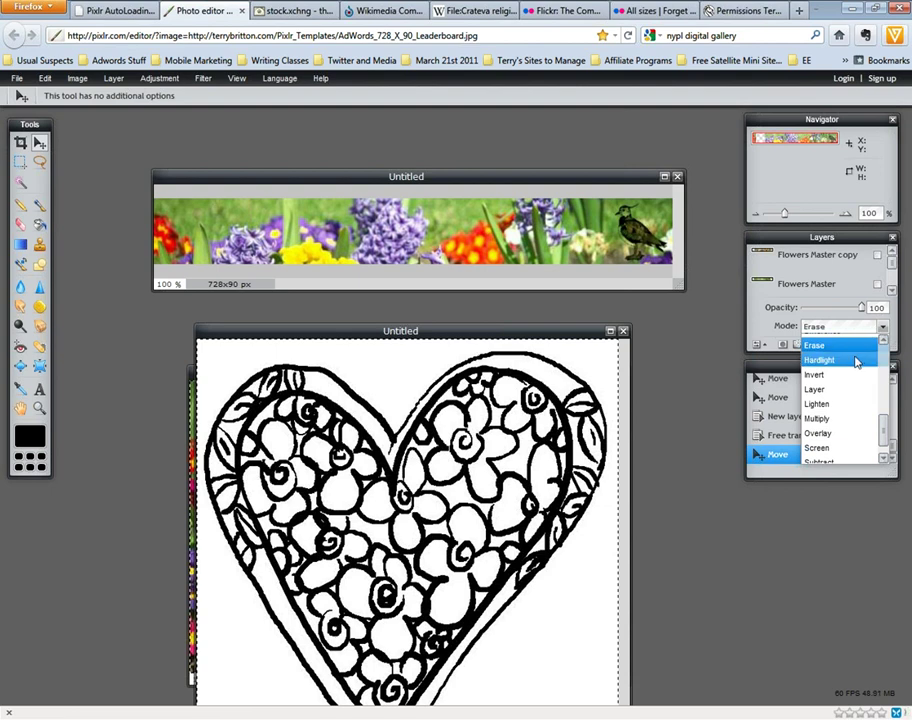
pyautogui.click(856, 361)
pyautogui.click(875, 331)
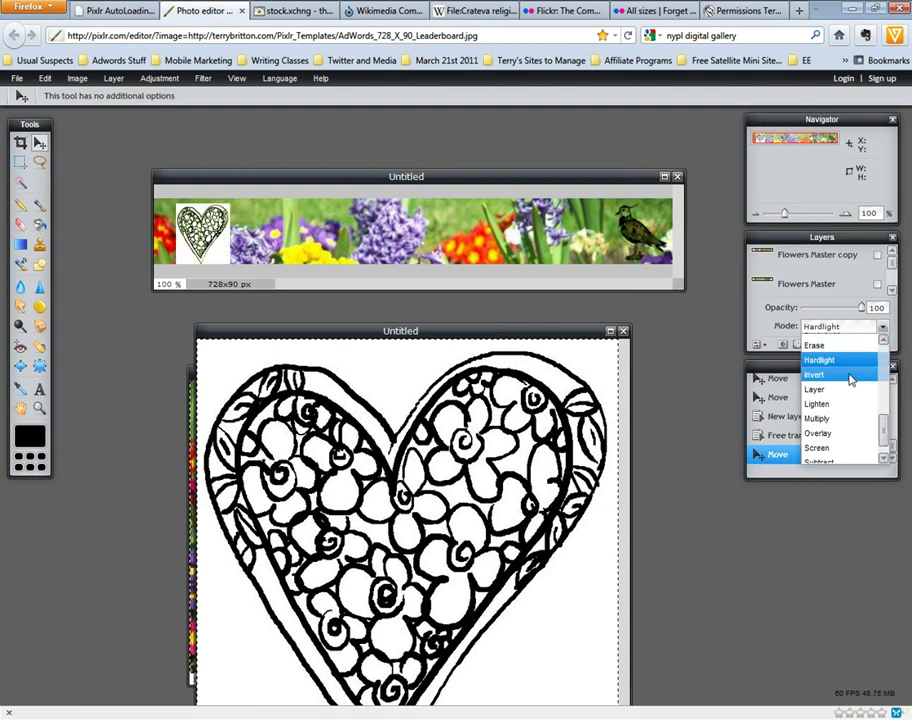
pyautogui.click(849, 376)
pyautogui.click(883, 331)
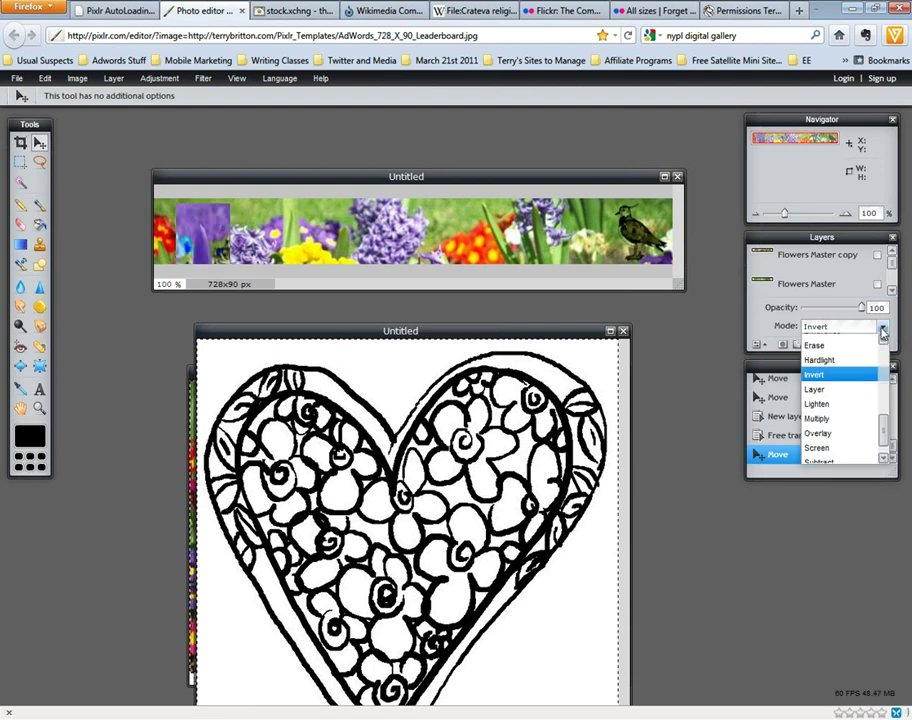
pyautogui.click(851, 384)
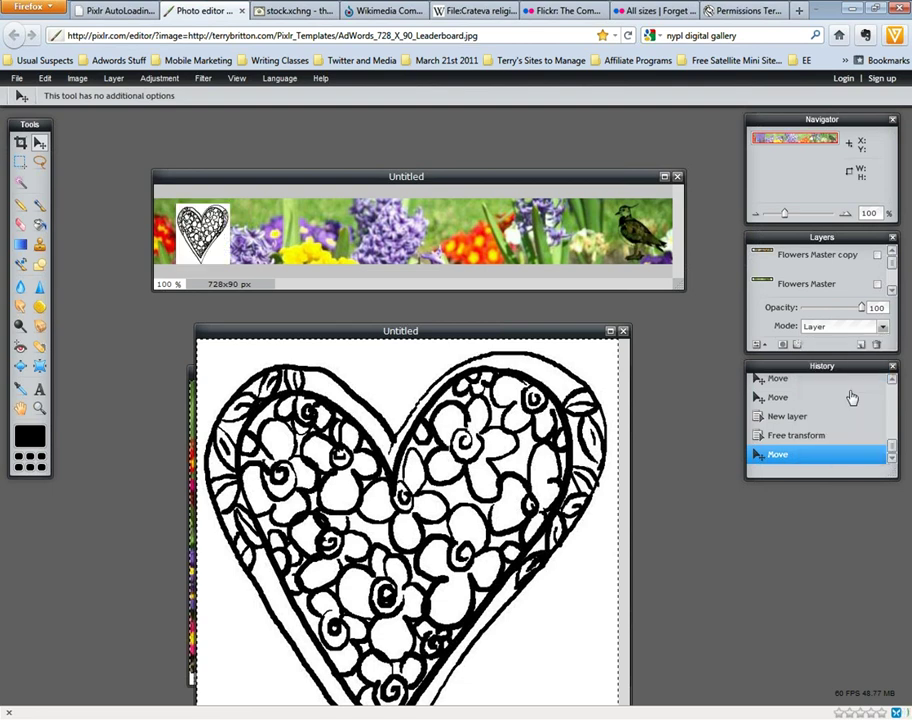
# - Try the Overlay, Screen and Subtract blend modes in turn on the heart layer
pyautogui.click(883, 331)
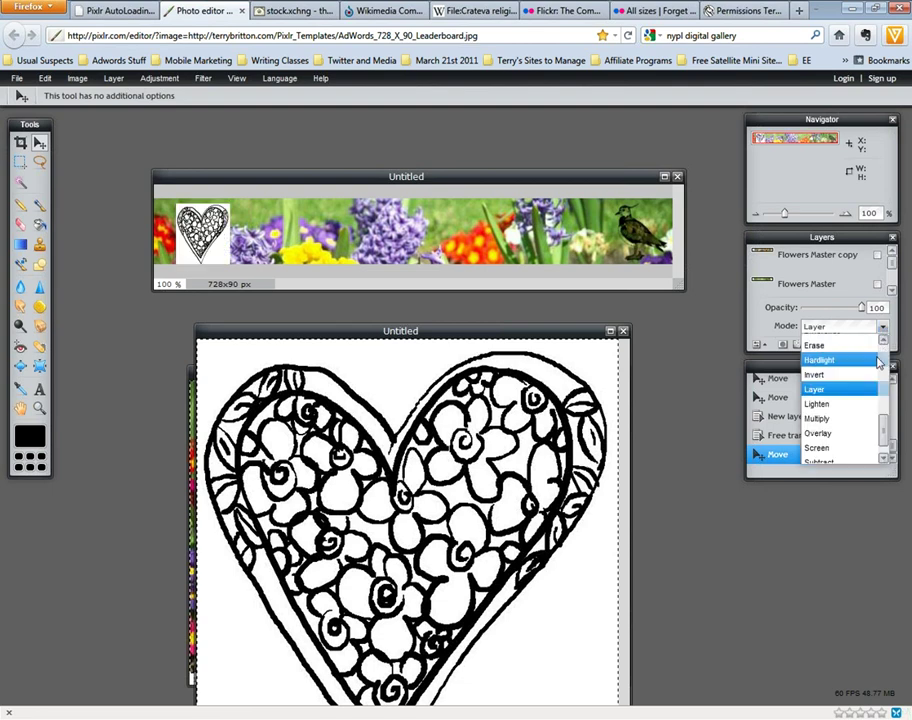
pyautogui.click(852, 436)
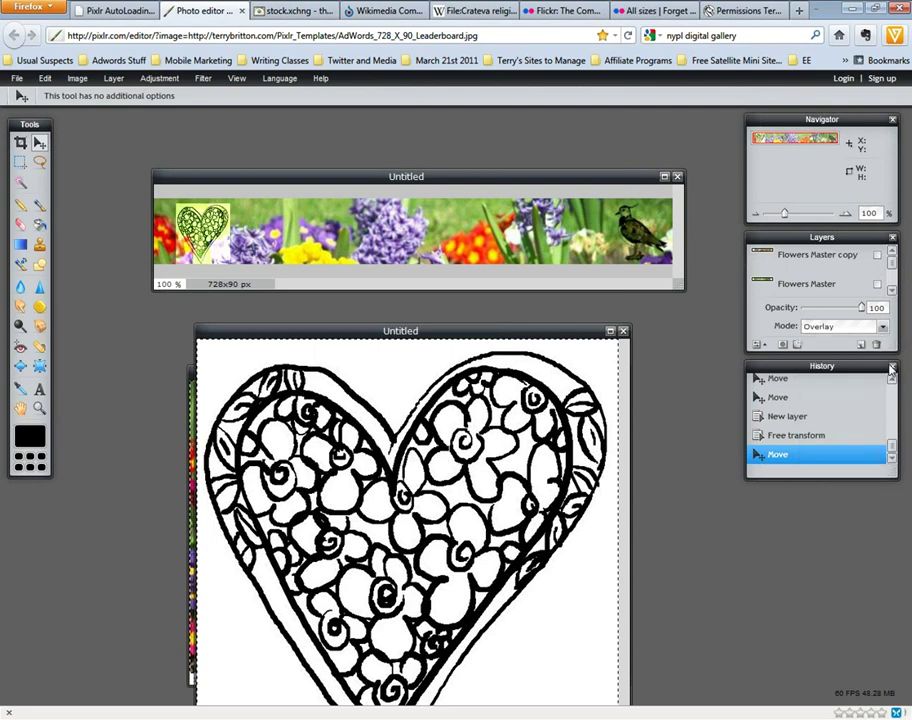
pyautogui.click(885, 331)
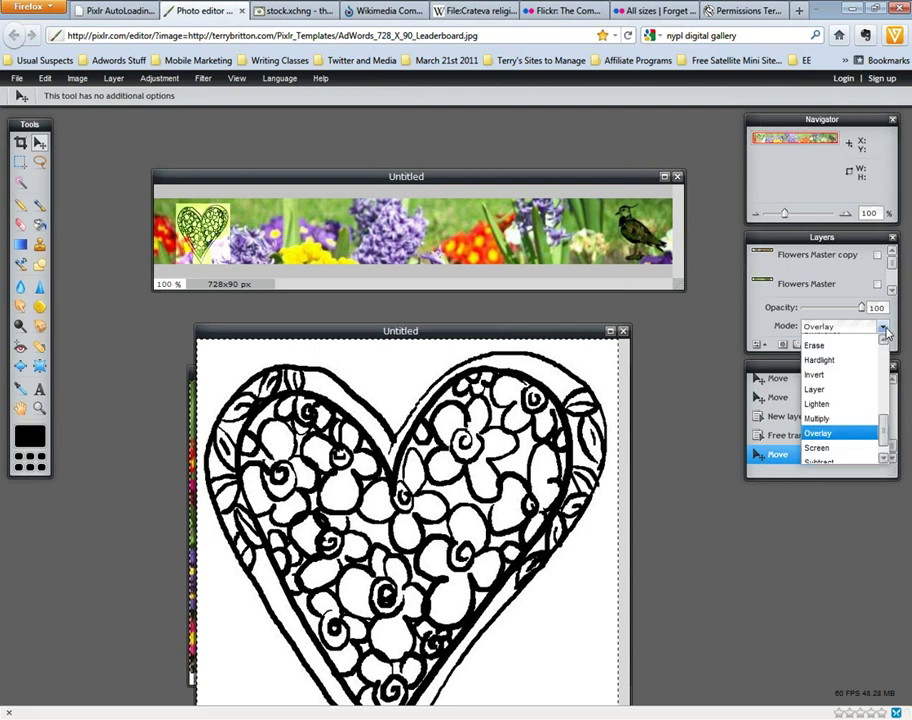
pyautogui.click(846, 455)
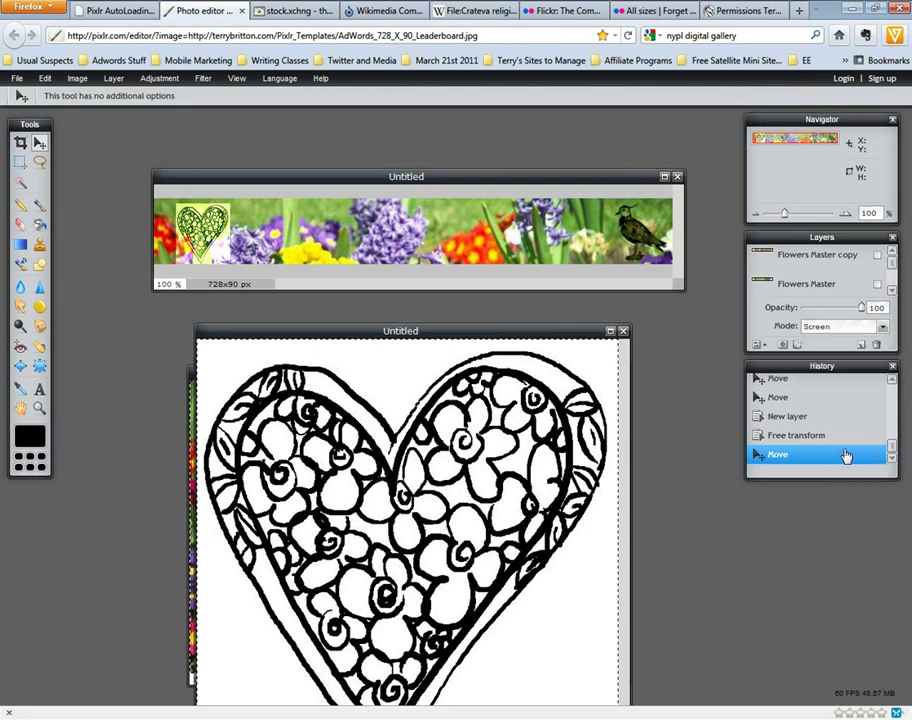
pyautogui.click(881, 328)
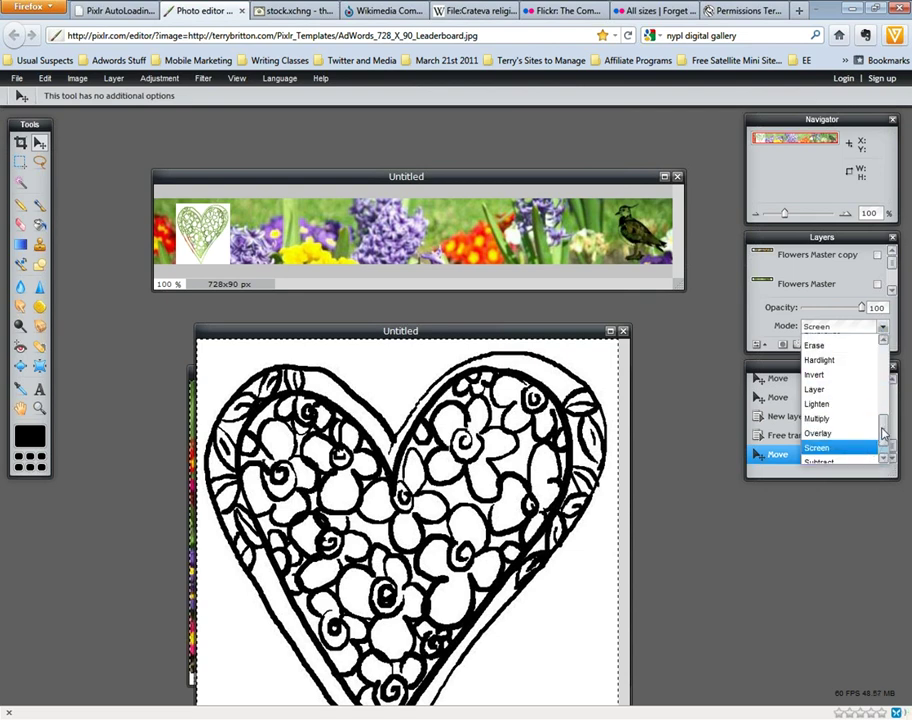
pyautogui.scroll(-1, 882, 433)
pyautogui.click(851, 460)
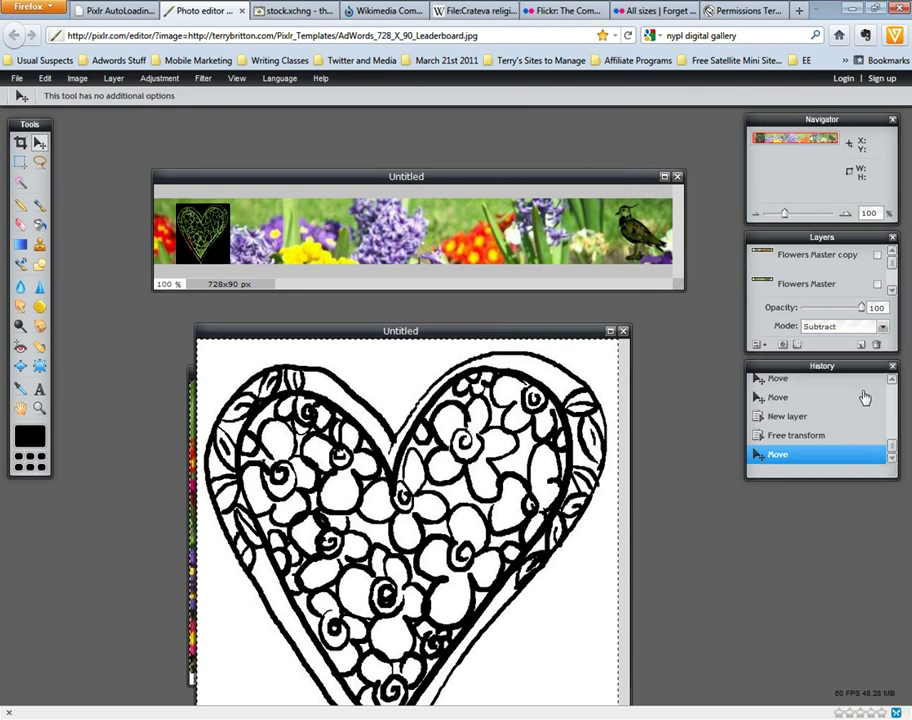
# - Set the heart layer's blend mode to Multiply and look through the other available modes without changing it
pyautogui.click(883, 329)
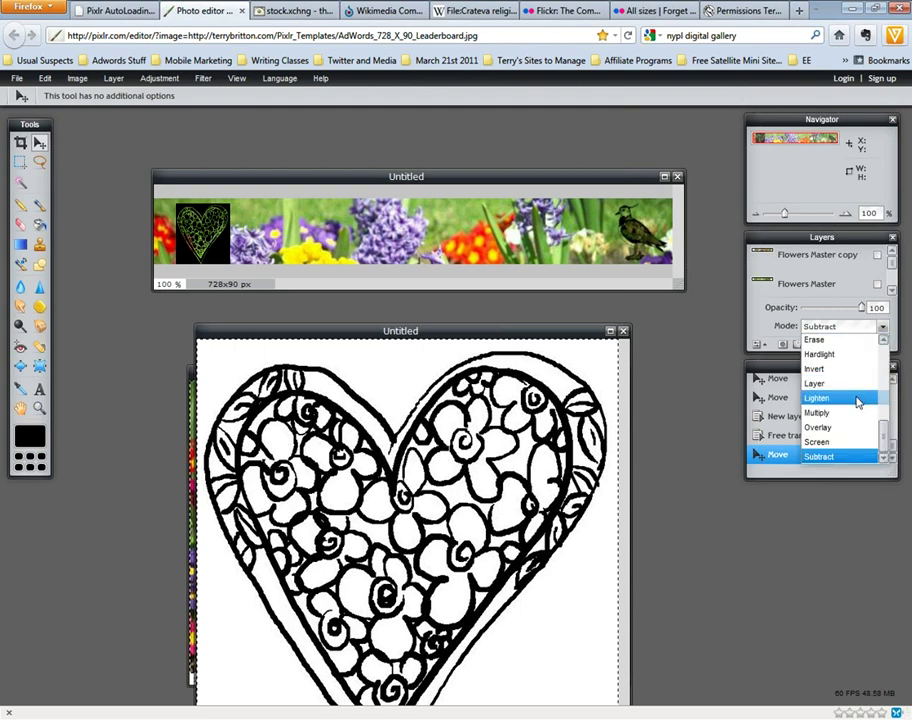
pyautogui.click(805, 412)
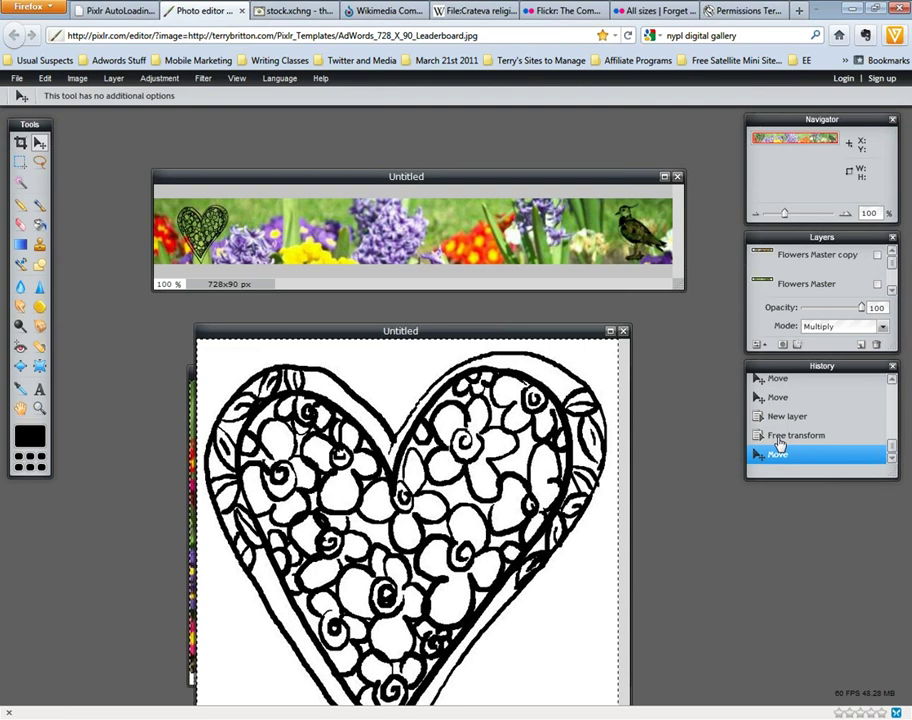
pyautogui.click(883, 327)
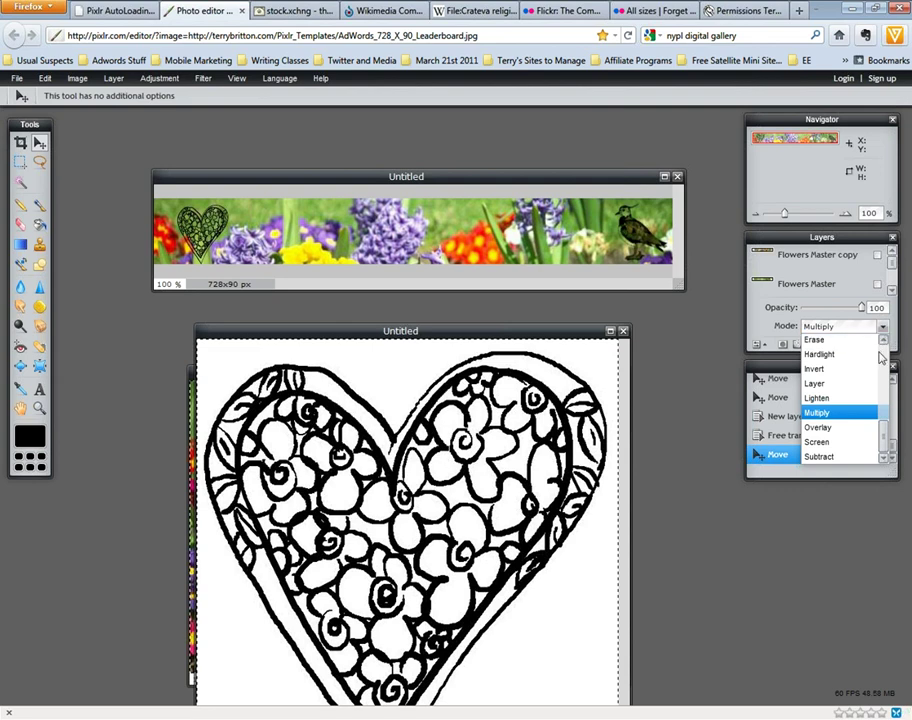
pyautogui.moveTo(885, 430); pyautogui.dragTo(886, 340)
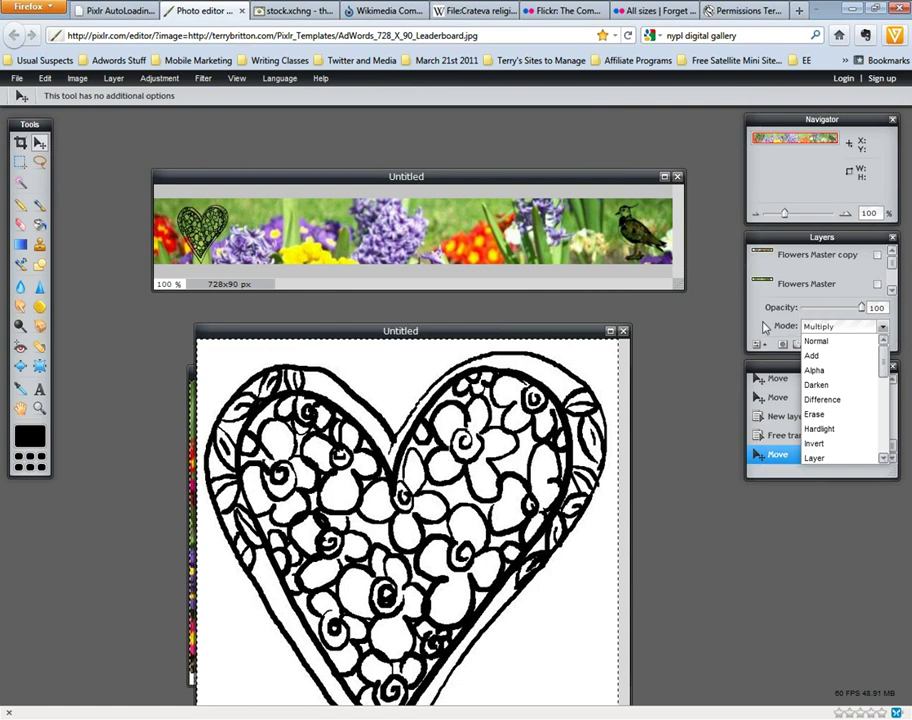
pyautogui.click(677, 283)
# - Identify the heart's layer by toggling its visibility and rename Layer 5 to Heart
pyautogui.moveTo(891, 262)
pyautogui.mouseDown()
pyautogui.moveTo(896, 275)
pyautogui.moveTo(865, 276)
pyautogui.moveTo(874, 270)
pyautogui.mouseUp()
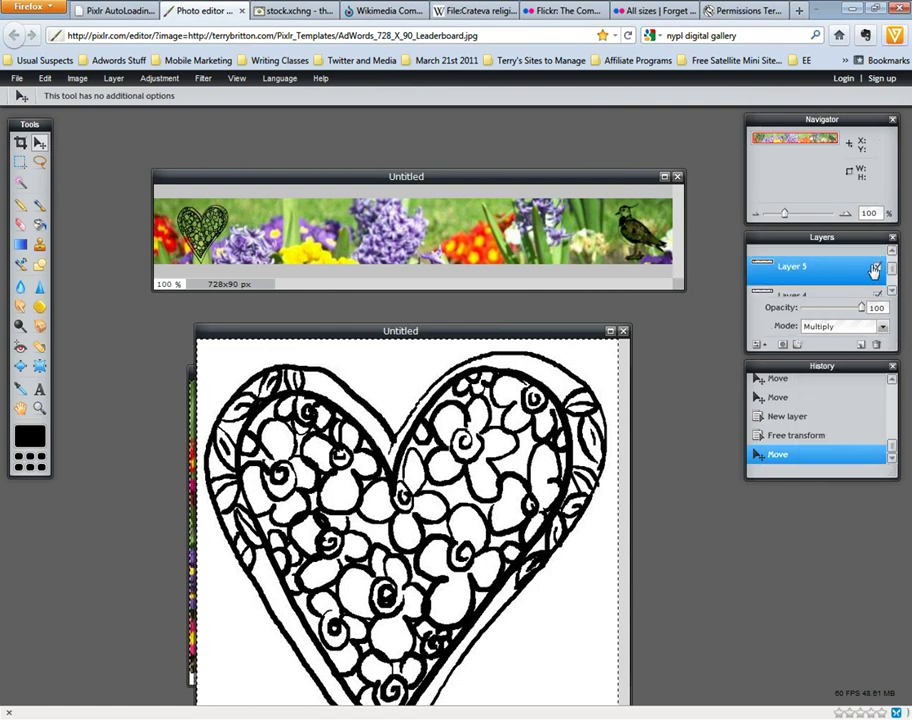
pyautogui.click(877, 267)
pyautogui.click(877, 267)
pyautogui.doubleClick(801, 275)
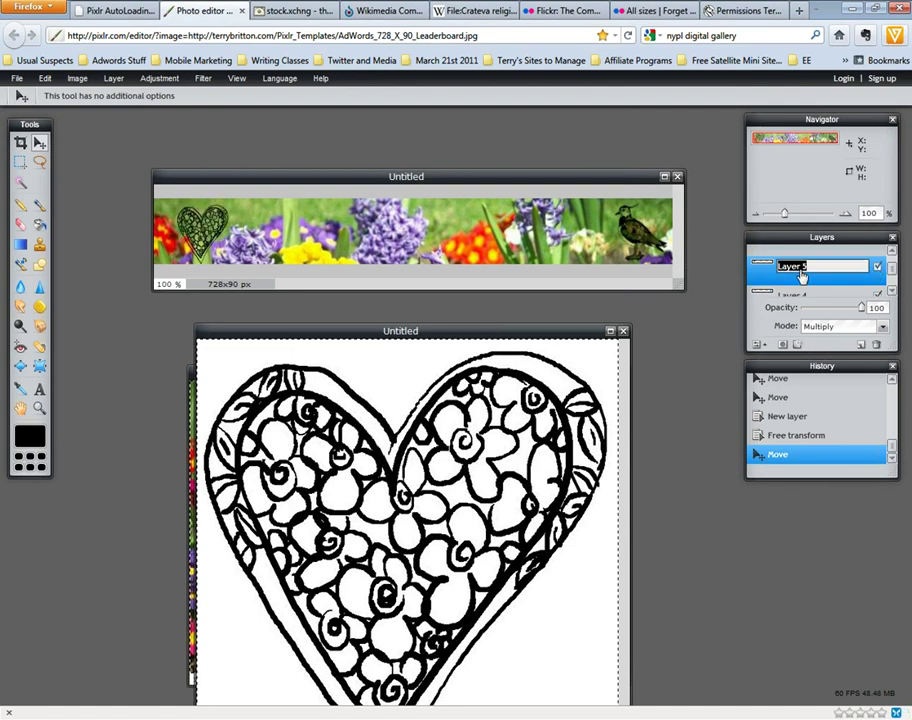
pyautogui.write('Heart')
pyautogui.press('Return')
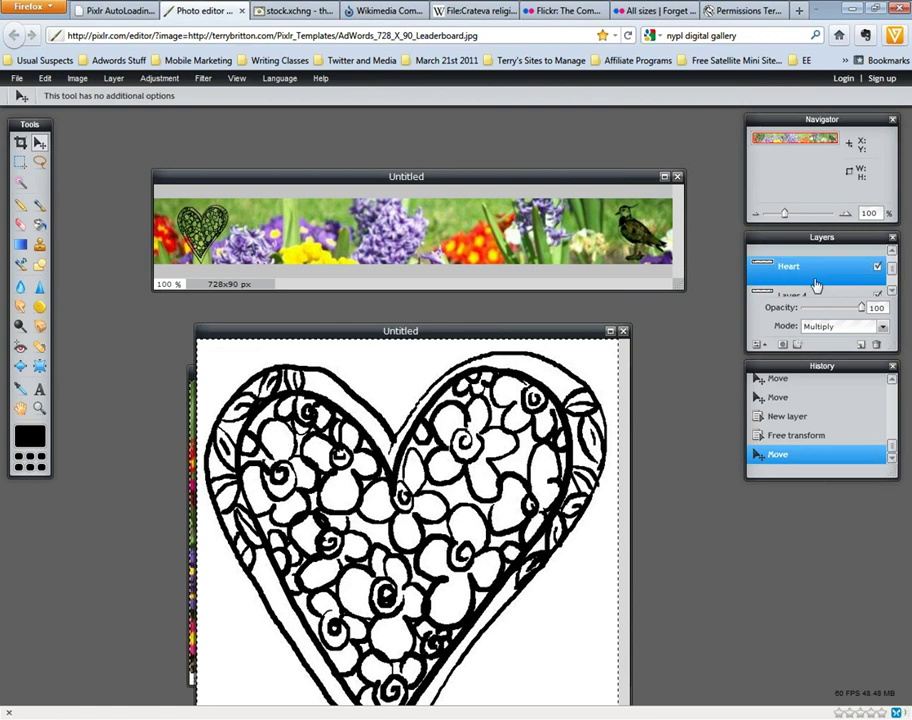
# - Identify the bird's layer by toggling its visibility and rename Layer 4 to Bird
pyautogui.click(889, 292)
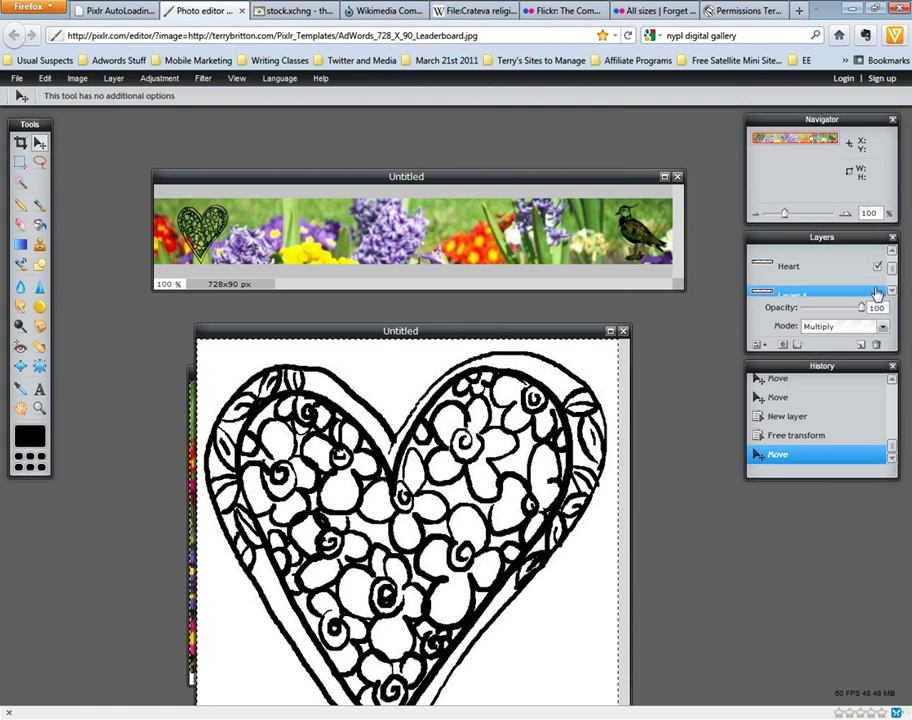
pyautogui.scroll(-1, 893, 290)
pyautogui.click(879, 267)
pyautogui.click(879, 268)
pyautogui.click(892, 253)
pyautogui.doubleClick(793, 299)
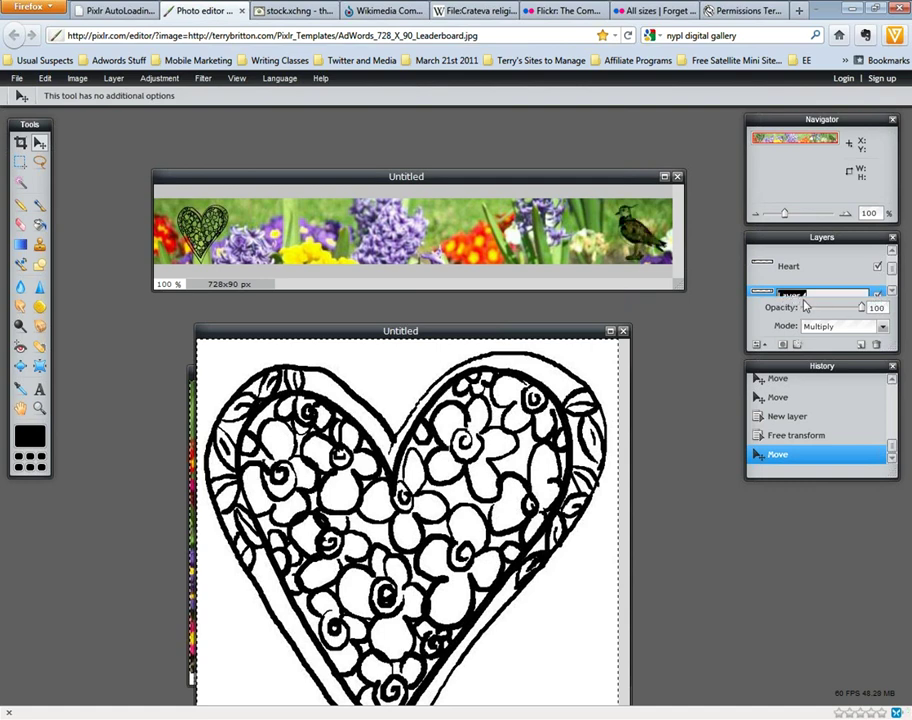
pyautogui.write('Bird')
pyautogui.click(826, 279)
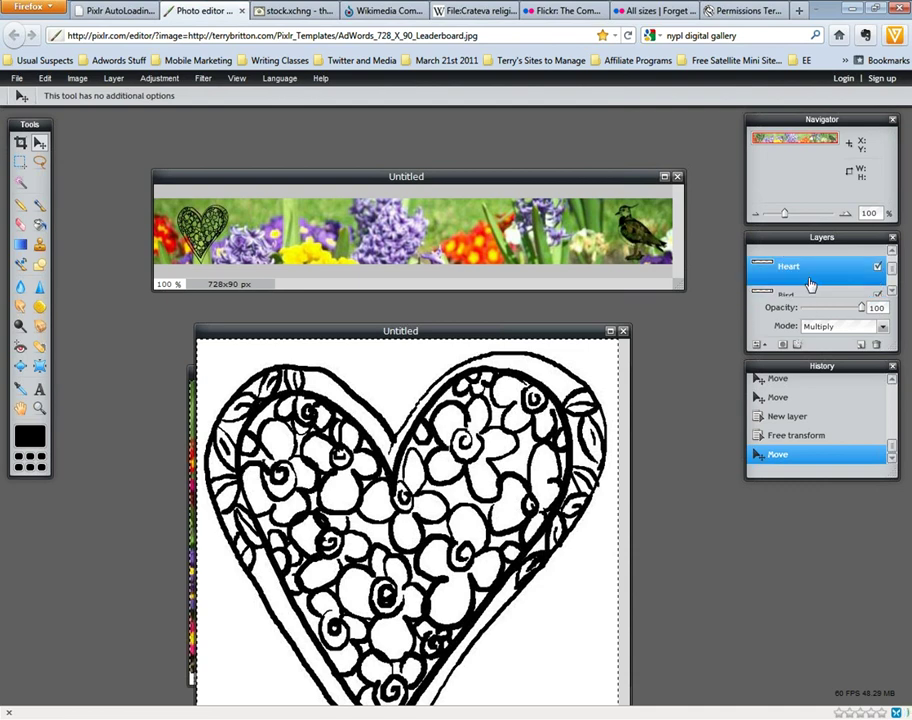
# - Enlarge the layer list slightly and set the Bird layer's blend mode to Normal
pyautogui.moveTo(893, 293); pyautogui.dragTo(893, 310)
pyautogui.click(860, 292)
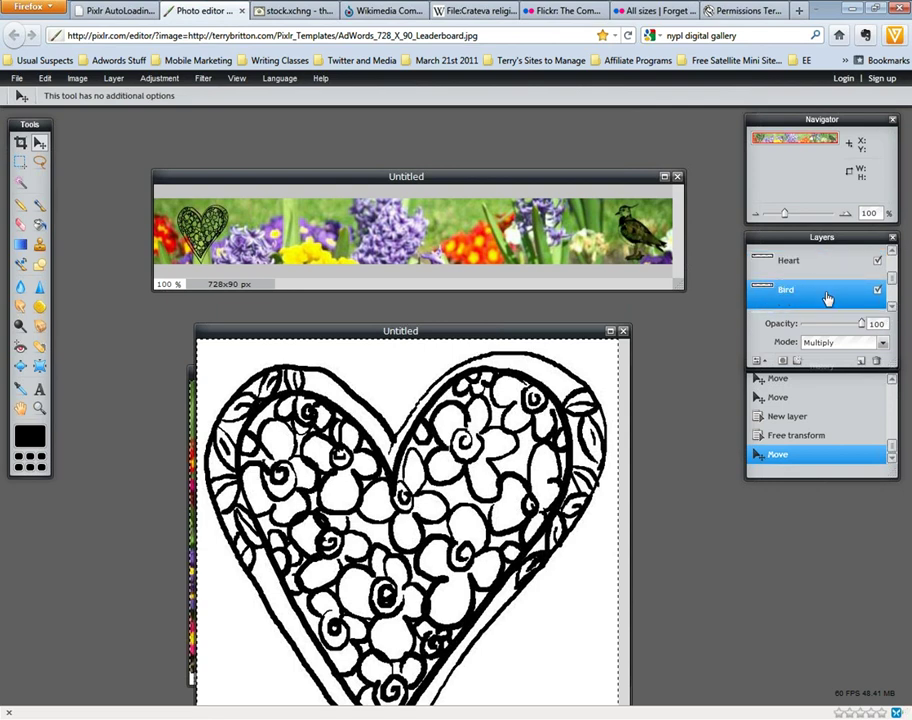
pyautogui.click(858, 344)
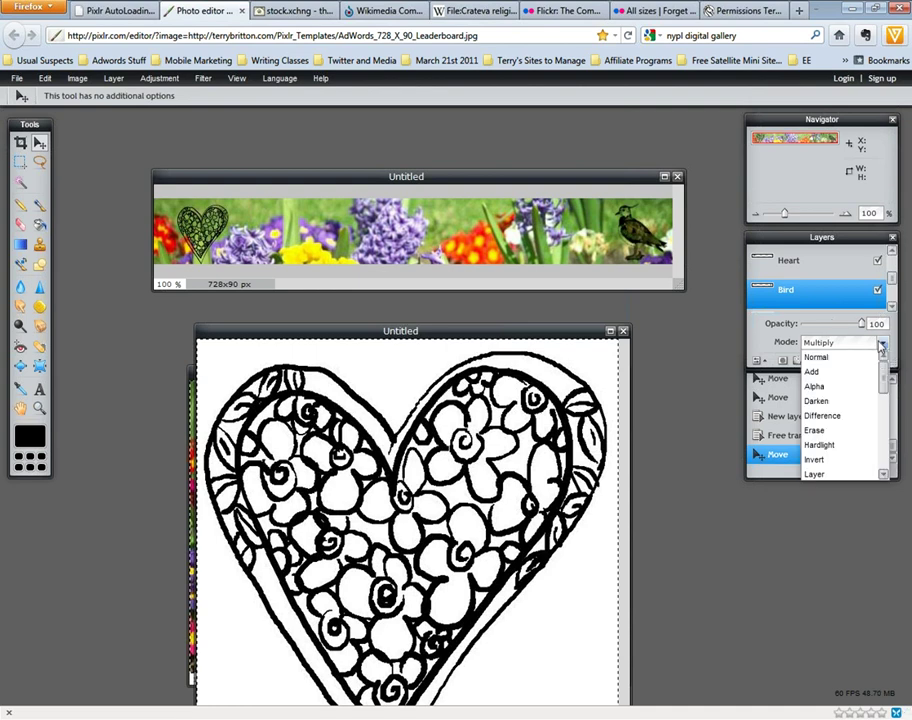
pyautogui.click(847, 359)
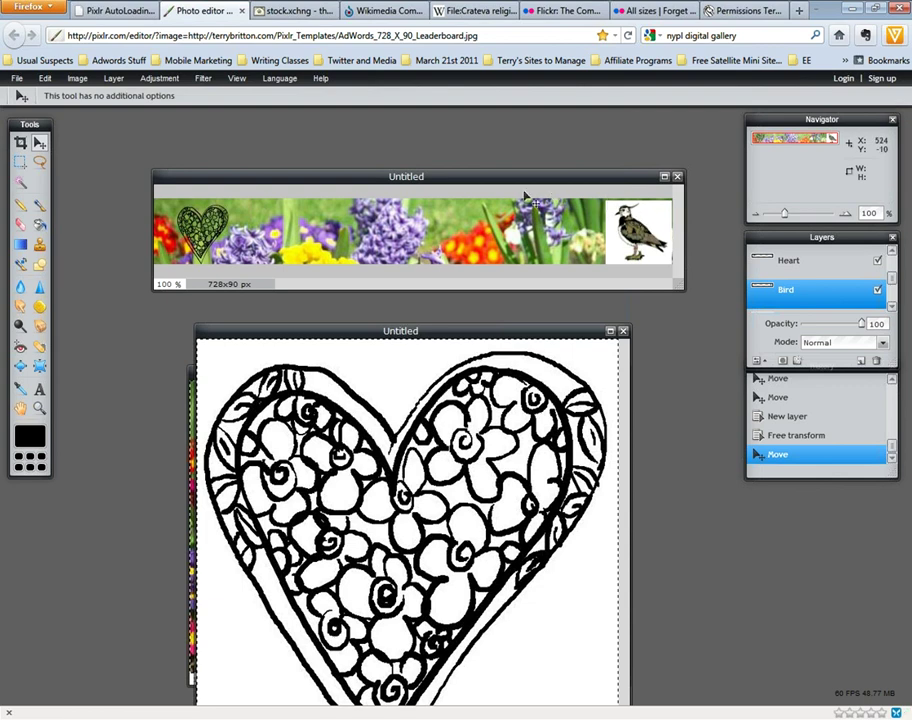
# - Select the white background around the bird using the Wand tool with tolerance 21 and Contiguous on
pyautogui.click(40, 409)
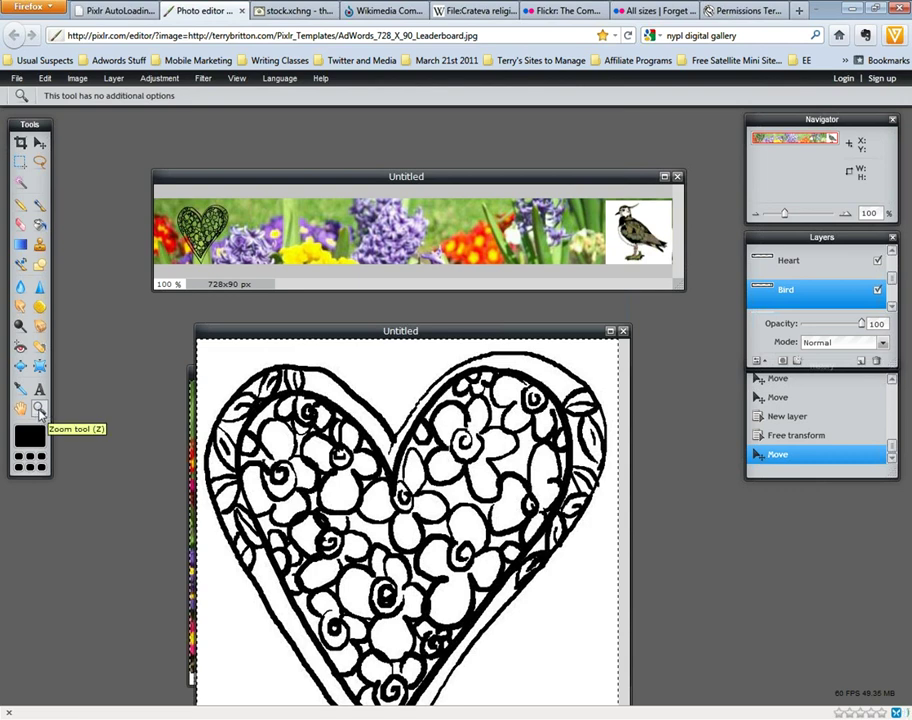
pyautogui.click(400, 230)
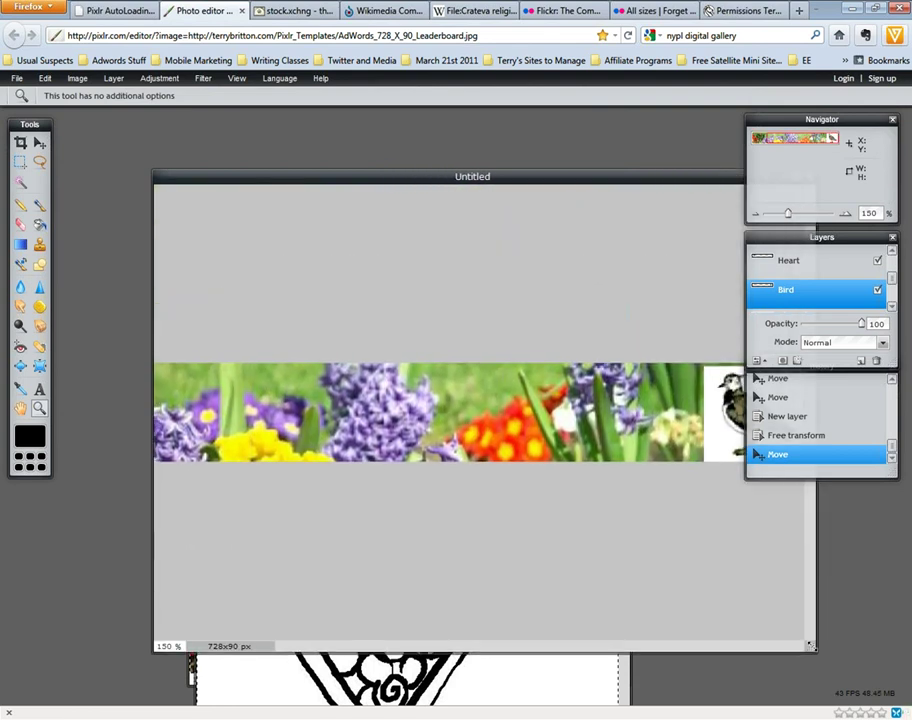
pyautogui.moveTo(623, 178); pyautogui.dragTo(436, 113)
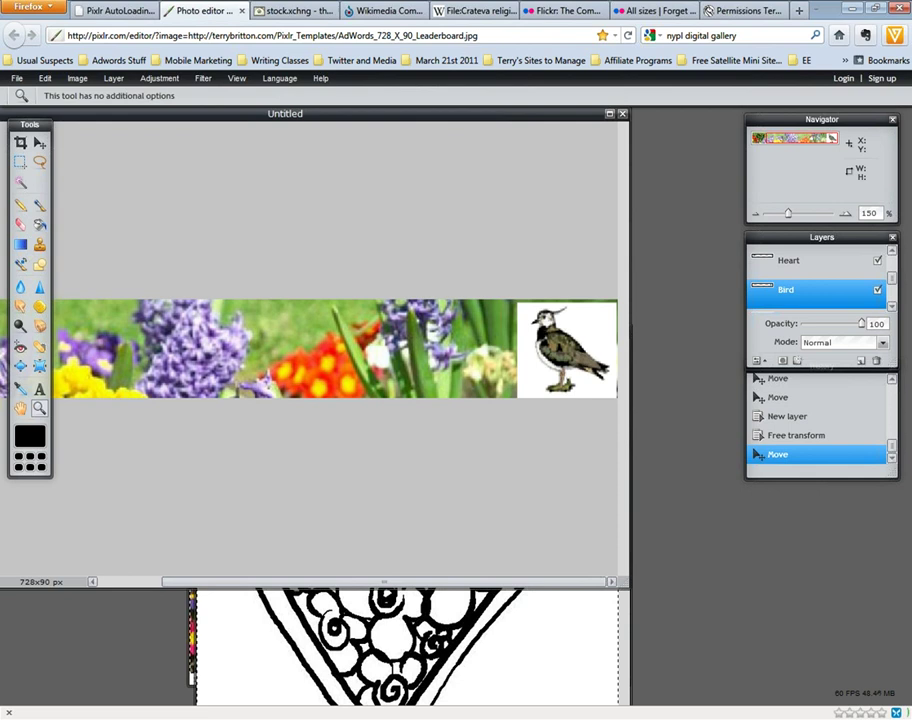
pyautogui.click(557, 330)
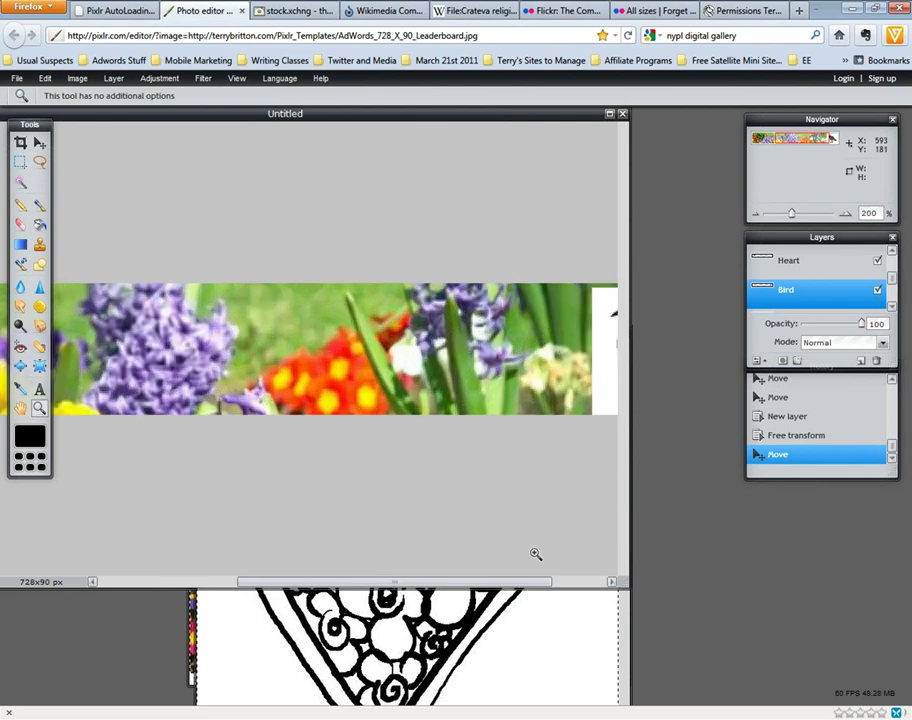
pyautogui.moveTo(543, 581); pyautogui.dragTo(609, 578)
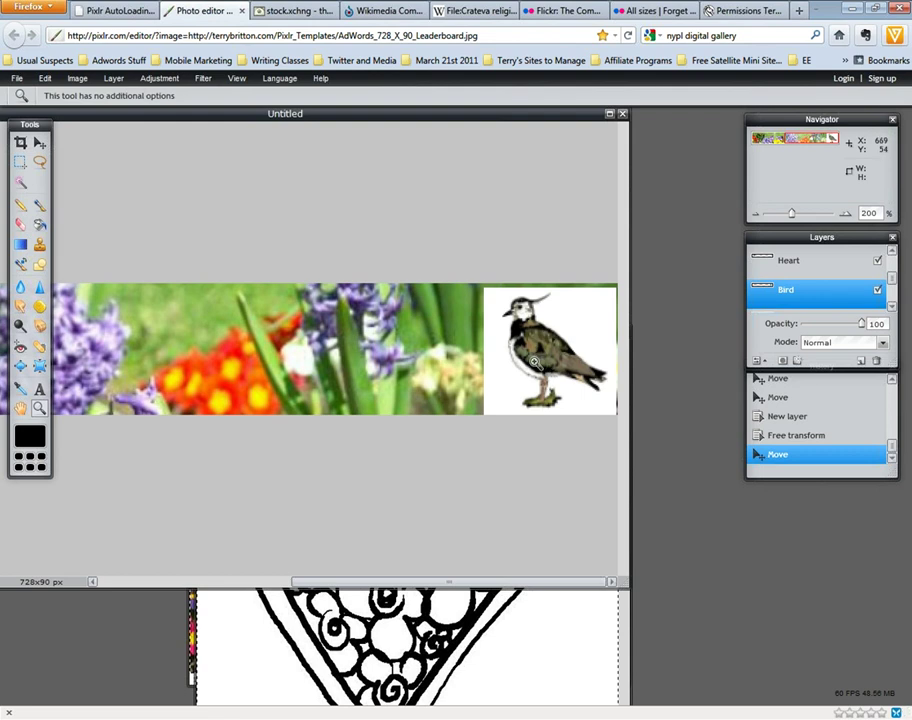
pyautogui.click(26, 185)
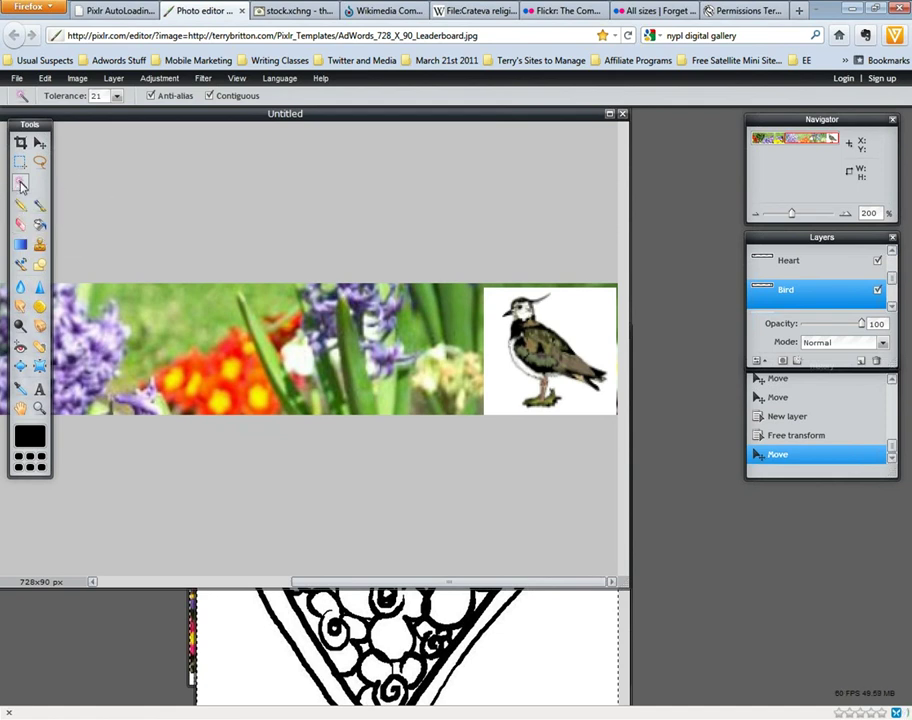
pyautogui.click(39, 408)
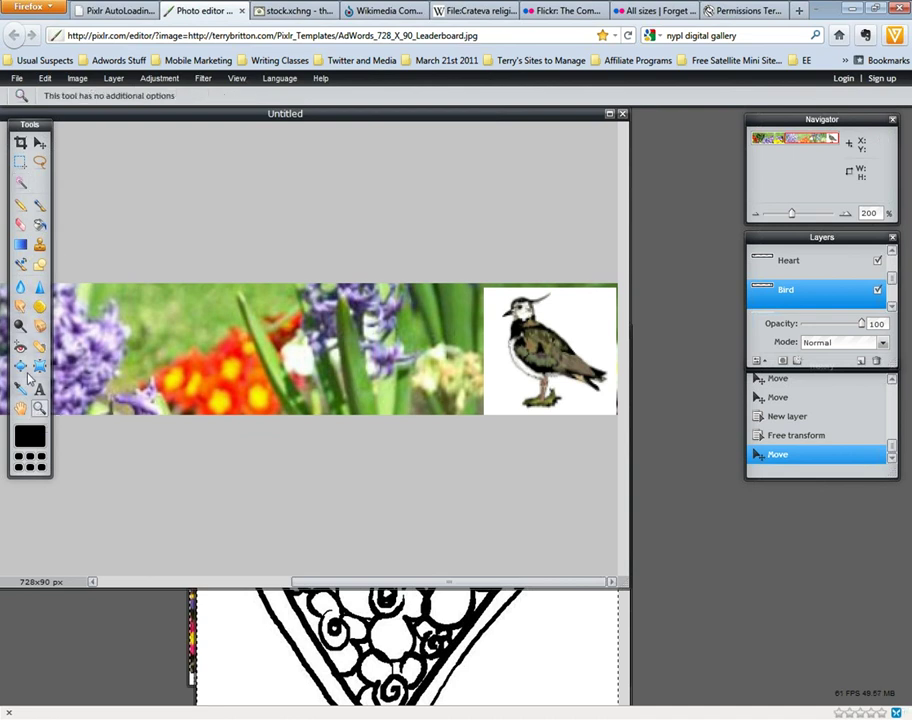
pyautogui.click(21, 184)
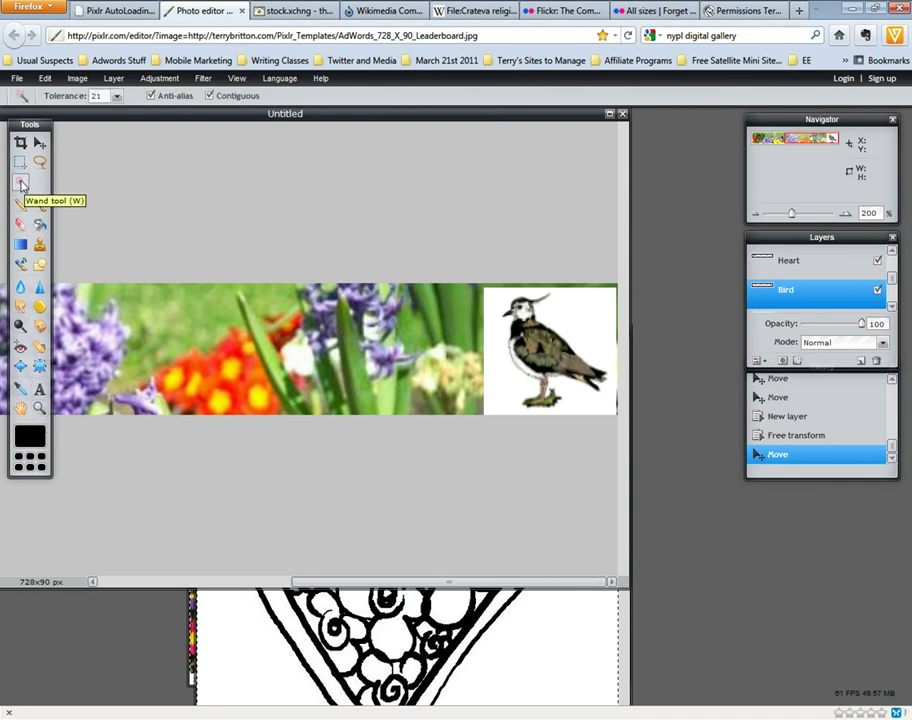
pyautogui.click(496, 338)
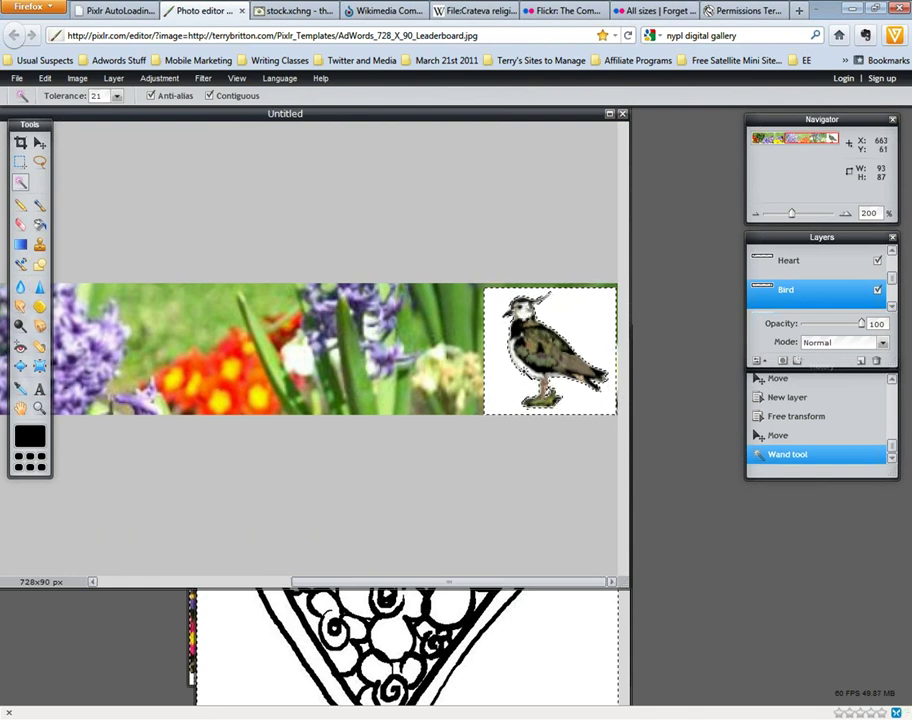
# - Turn off the Wand tool's Contiguous option, select all the white on the Bird layer, and clear the selection
pyautogui.click(209, 96)
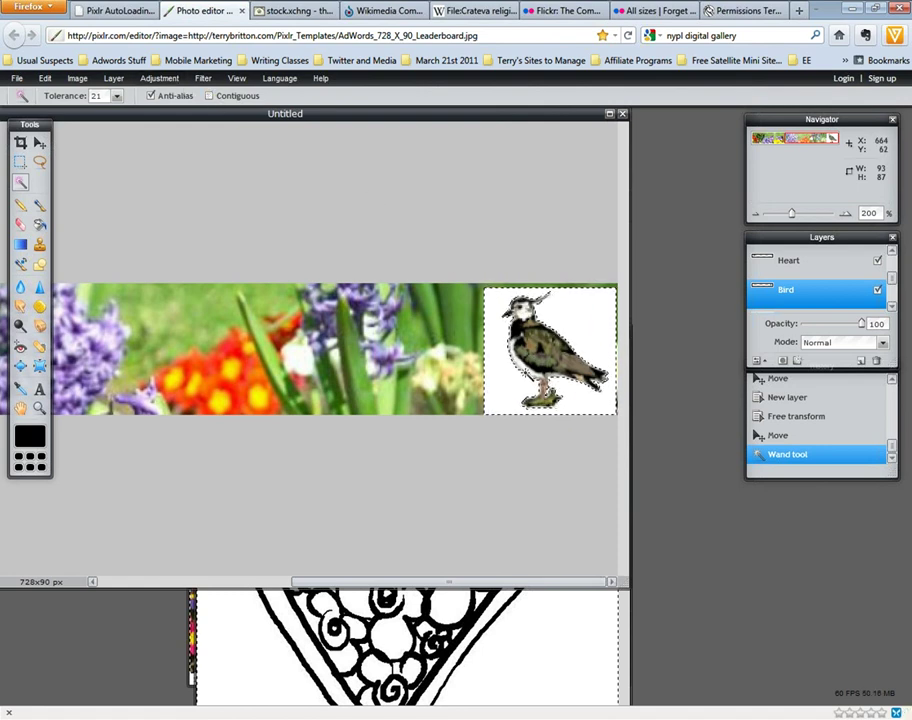
pyautogui.click(510, 327)
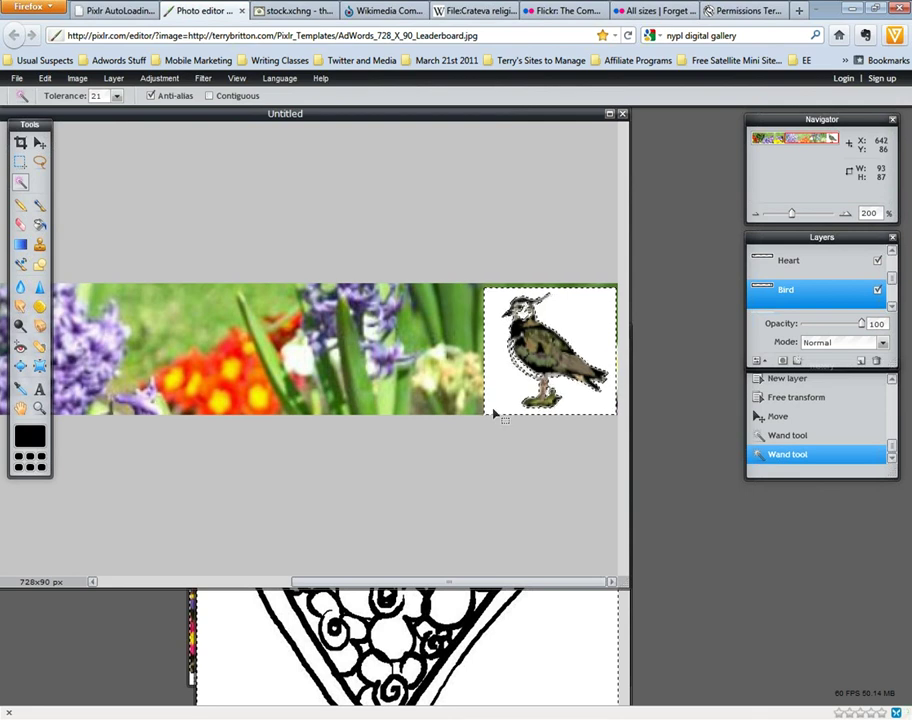
pyautogui.hotkey('ctrl', 'd')
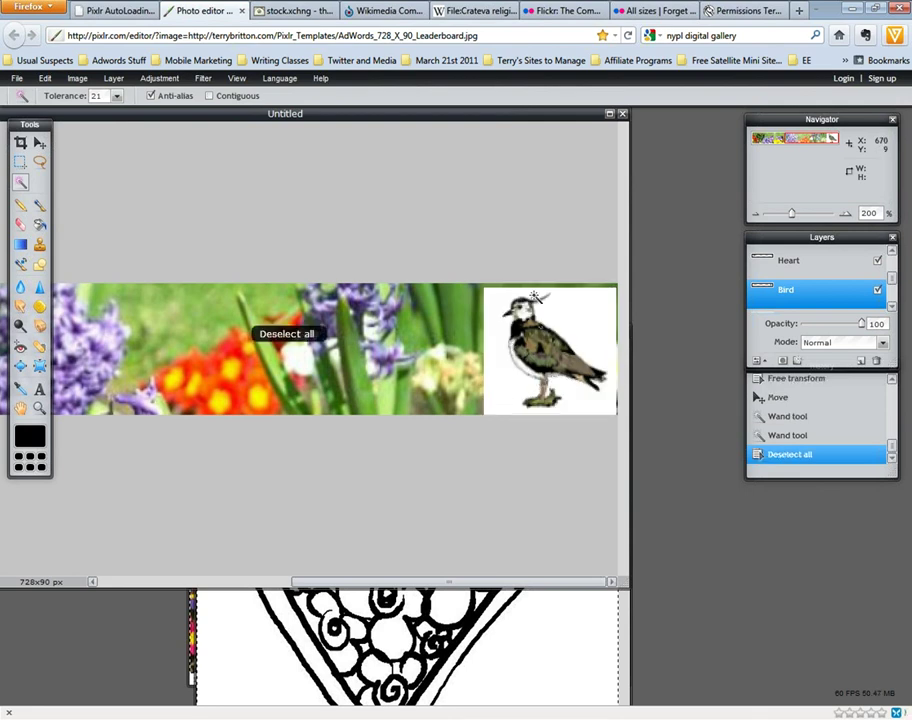
# - Turn the Wand tool's Contiguous option back on and select the white background around the bird
pyautogui.click(210, 96)
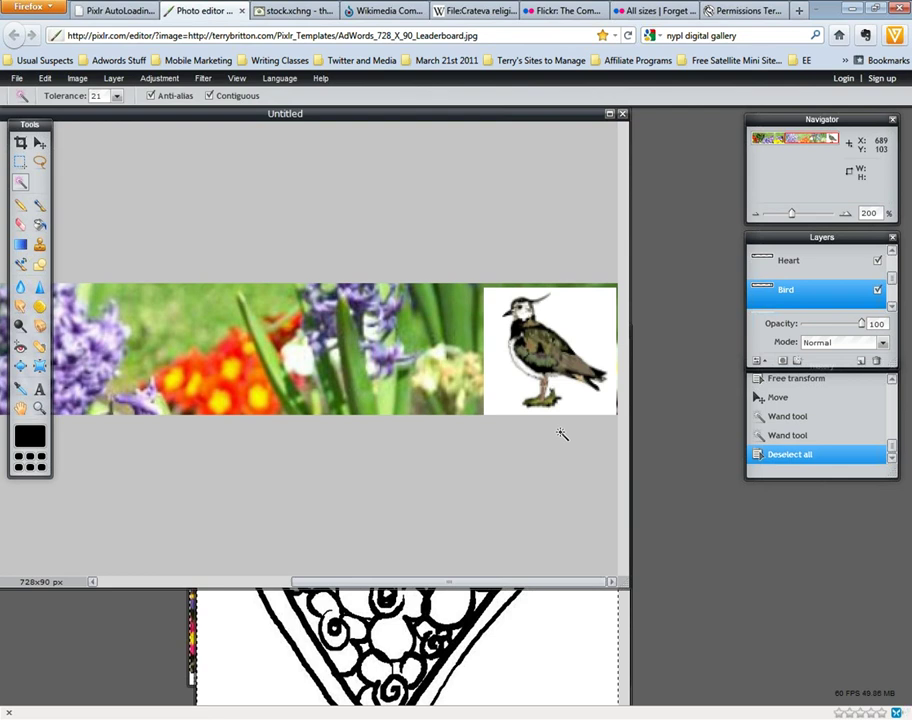
pyautogui.click(570, 312)
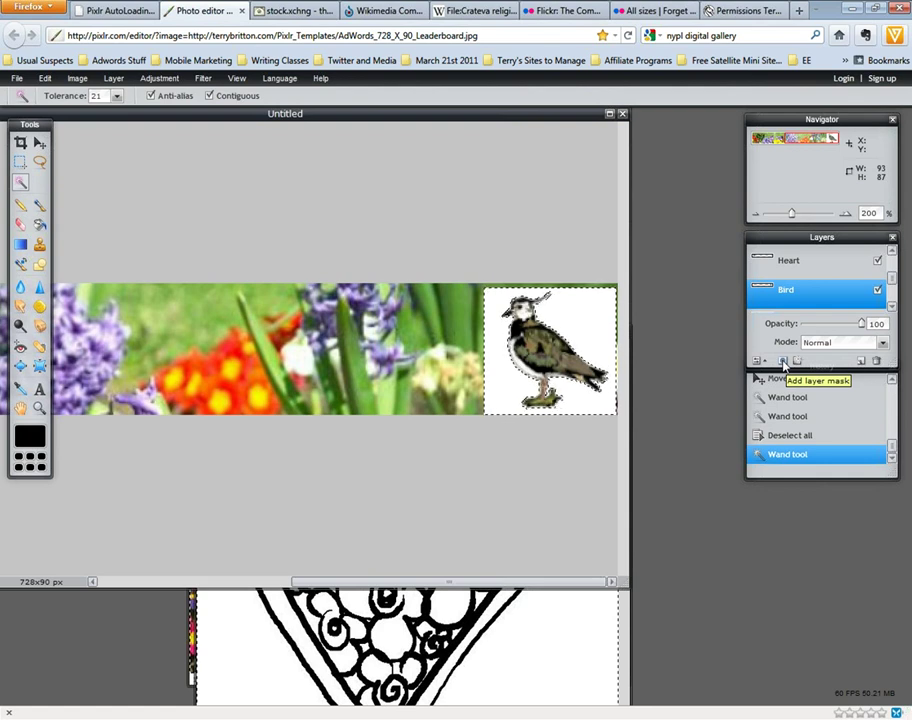
# - Try masking the Bird layer directly from the white background selection and undo the mask
pyautogui.click(783, 361)
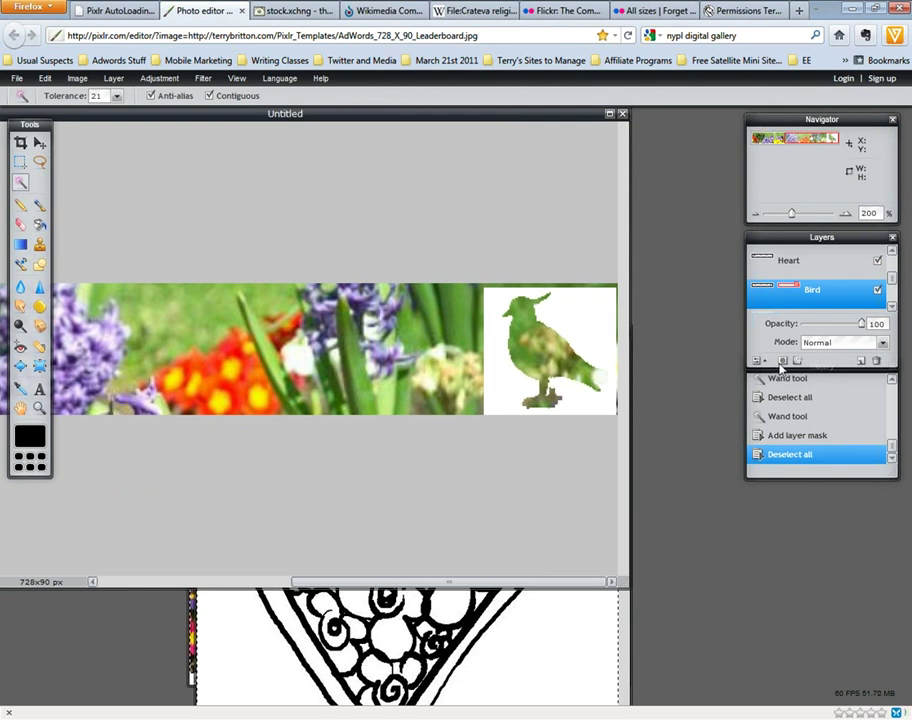
pyautogui.hotkey('ctrl', 'z')
pyautogui.hotkey('ctrl', 'z')
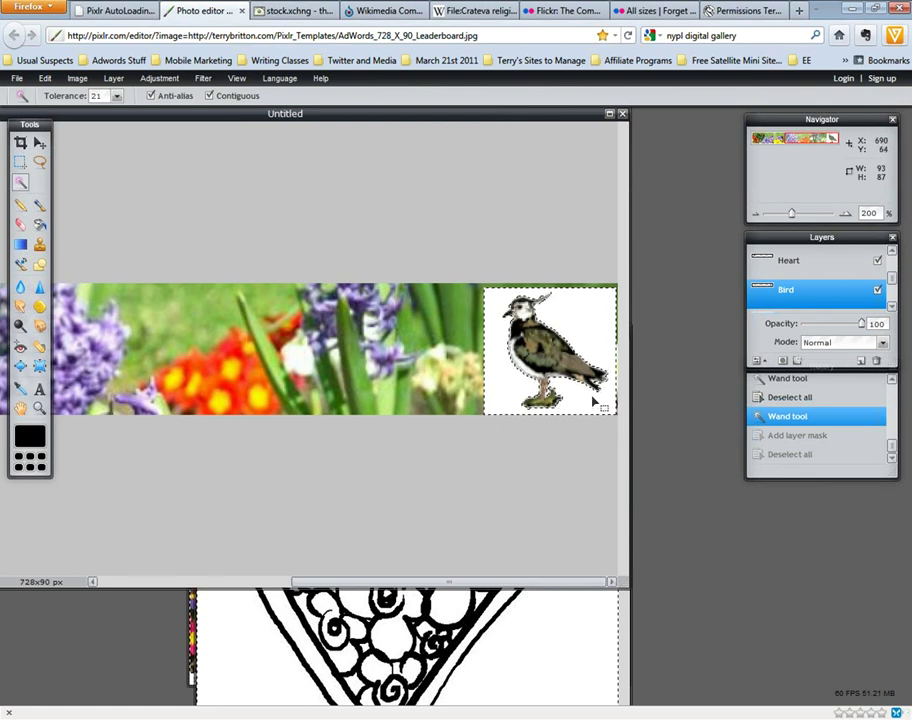
# - Invert the background selection and add it as a layer mask on the Bird layer
pyautogui.click(46, 80)
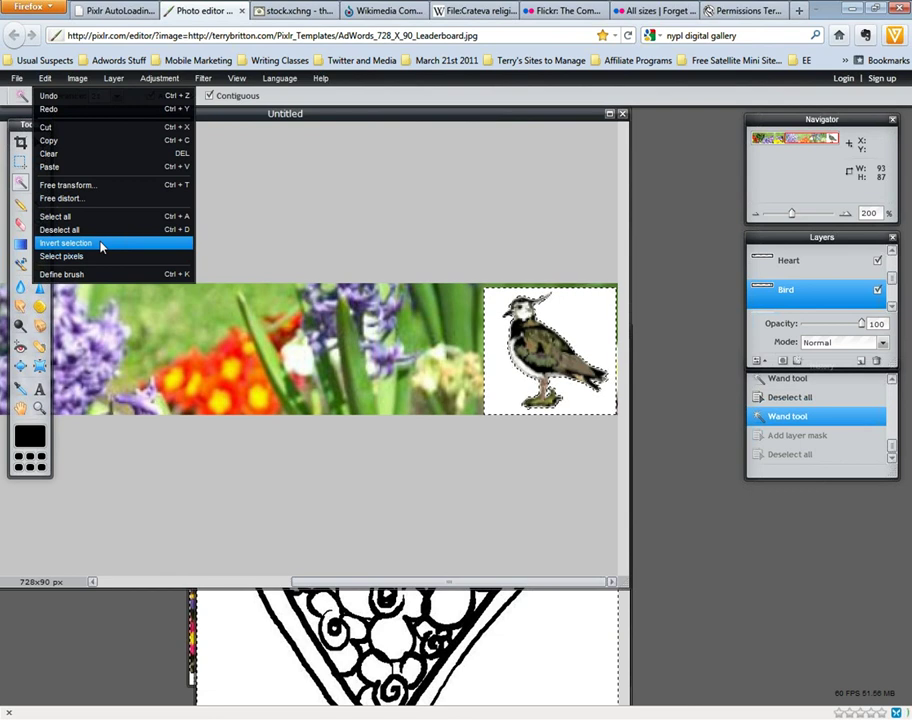
pyautogui.click(99, 245)
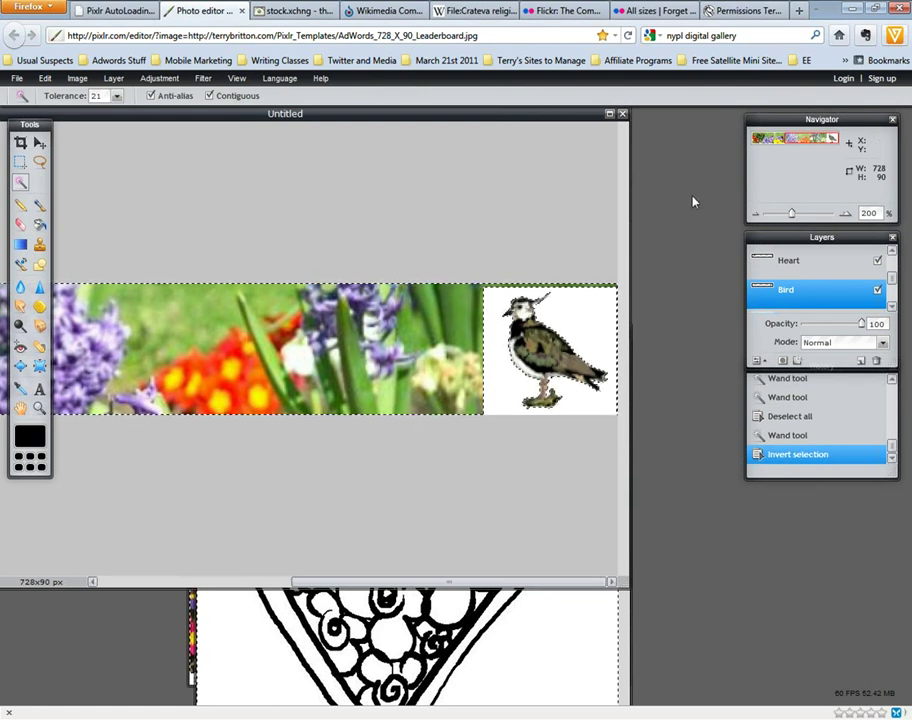
pyautogui.click(783, 361)
pyautogui.hotkey('ctrl', 'd')
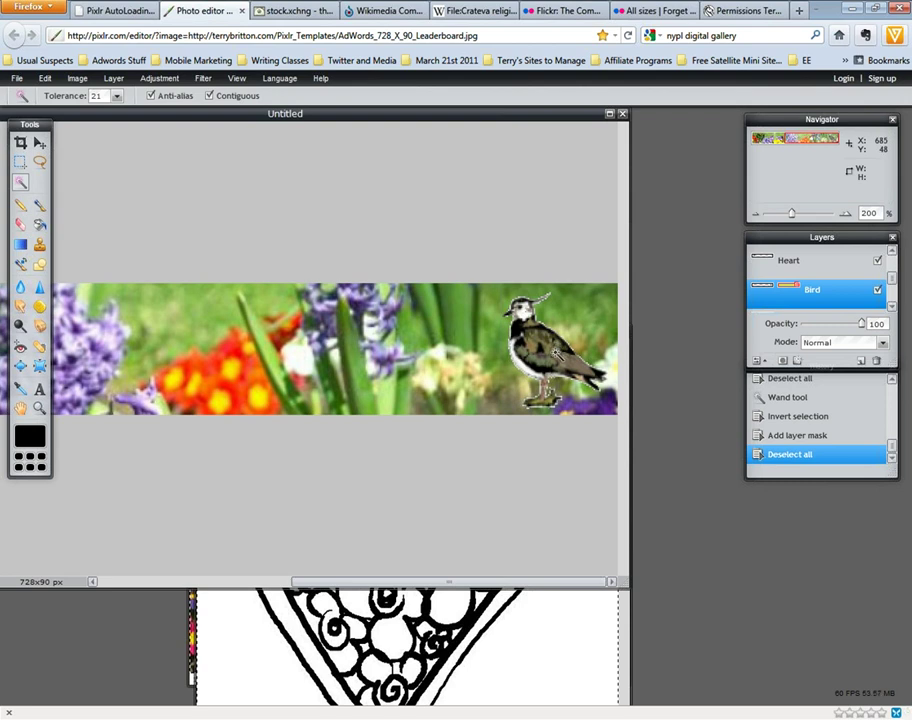
# - Undo the Bird layer's mask and the selection inversion, and clear the selection
pyautogui.hotkey('ctrl', 'z')
pyautogui.hotkey('ctrl', 'z')
pyautogui.hotkey('ctrl', 'z')
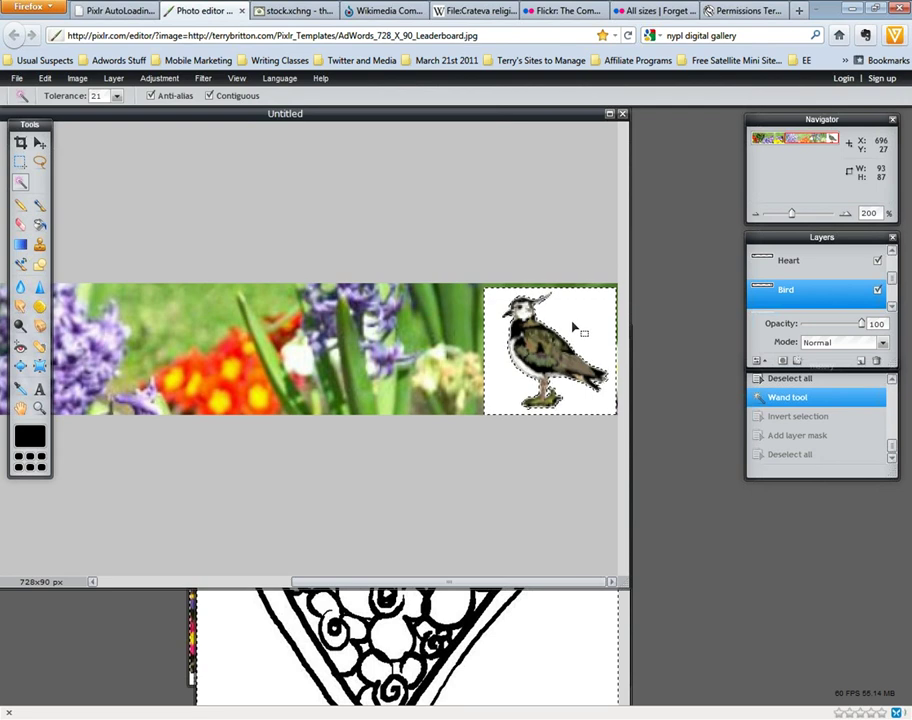
pyautogui.hotkey('ctrl', 'd')
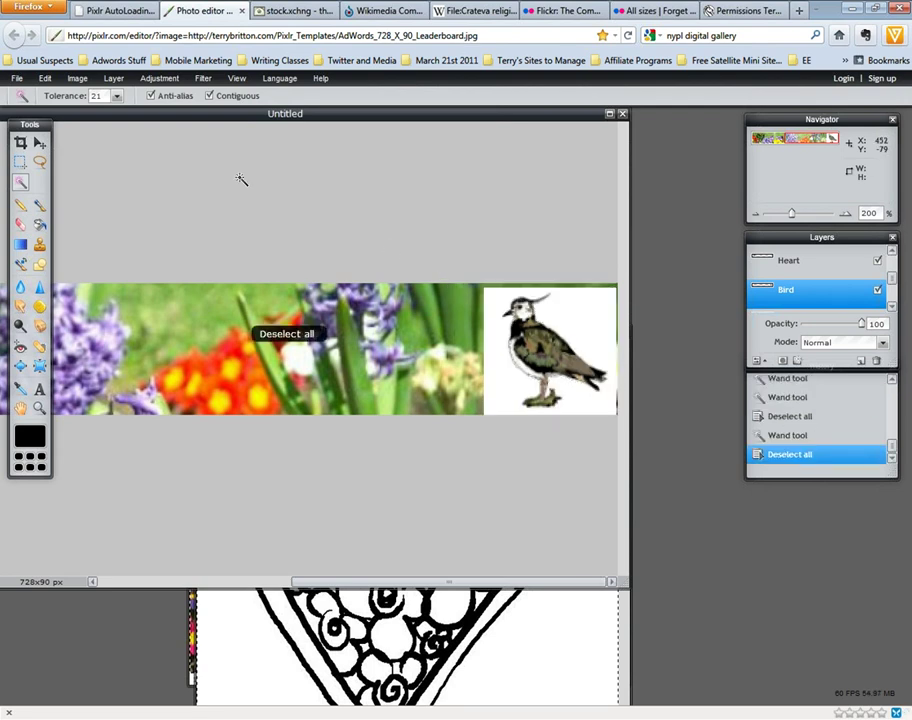
# - Try masking the Bird layer with the Wand's Anti-alias off, selecting the white background and inverting the selection
pyautogui.click(576, 320)
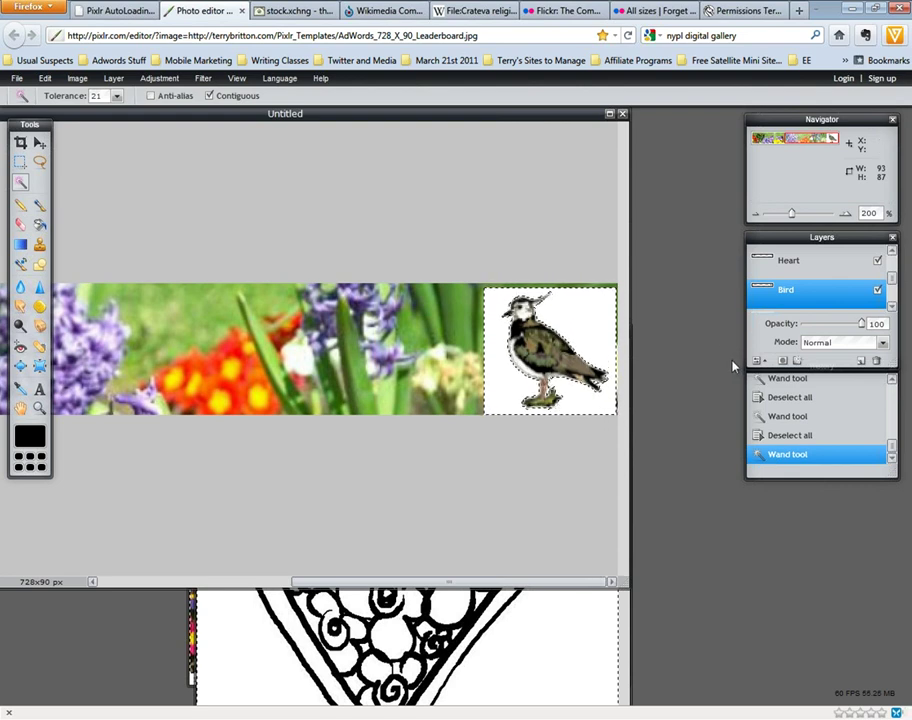
pyautogui.click(45, 78)
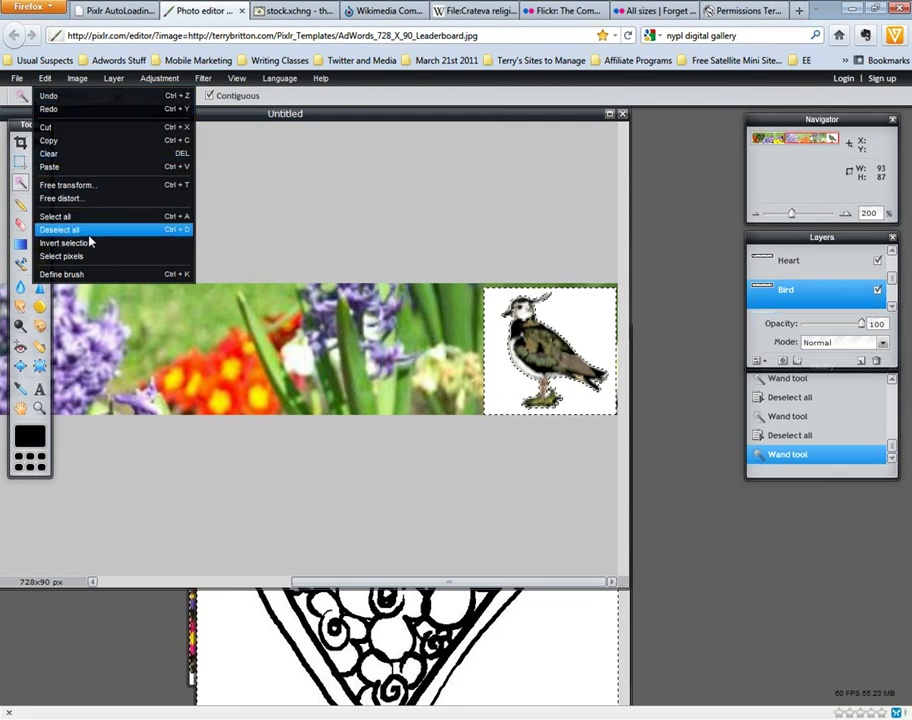
pyautogui.click(80, 243)
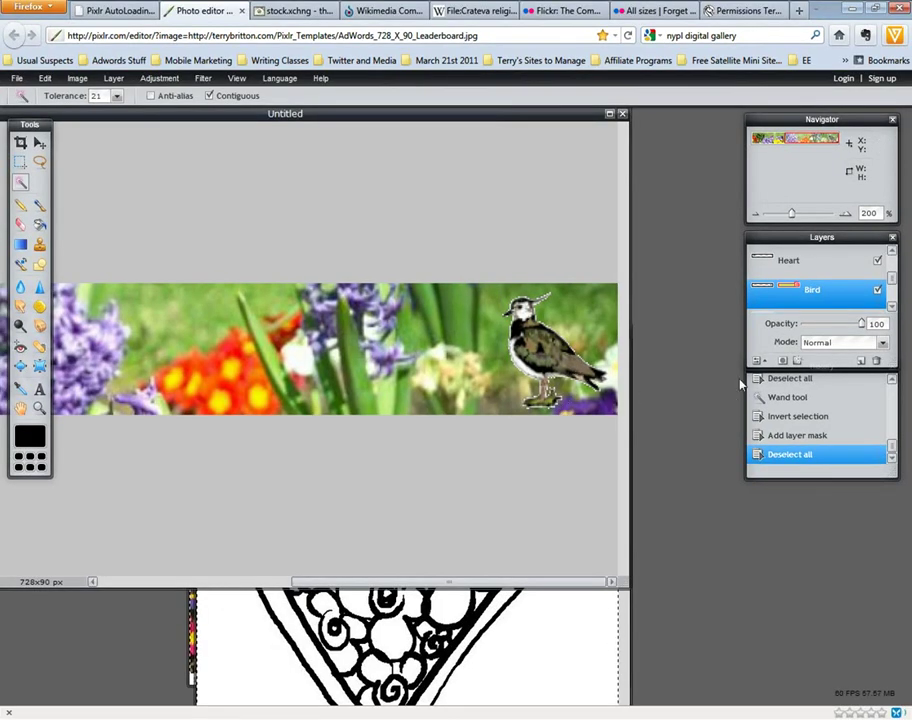
# - Undo the mask made without Anti-alias and the inversion, and deselect the white background
pyautogui.hotkey('ctrl', 'z')
pyautogui.hotkey('ctrl', 'z')
pyautogui.hotkey('ctrl', 'z')
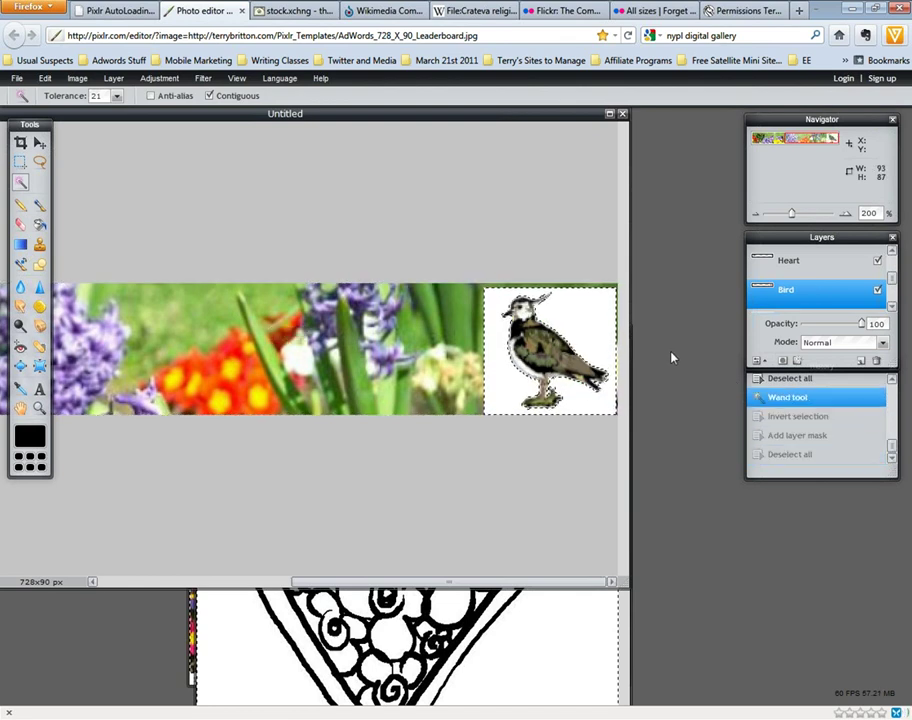
pyautogui.hotkey('ctrl', 'd')
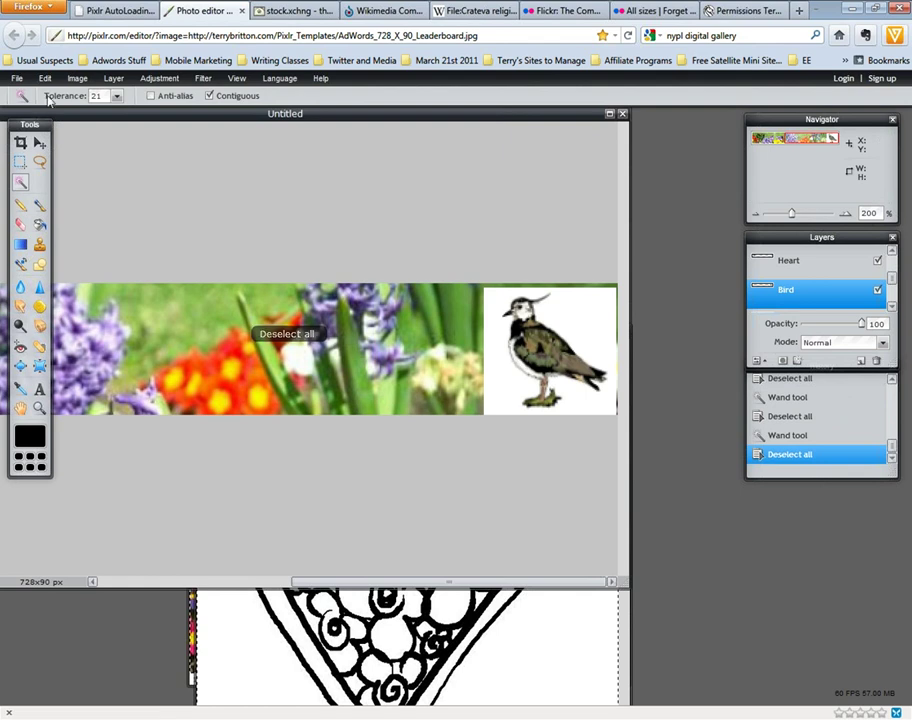
# - Set the Wand tolerance to 8, select the bird's white background, and mask the Bird layer from the inverted selection
pyautogui.click(116, 97)
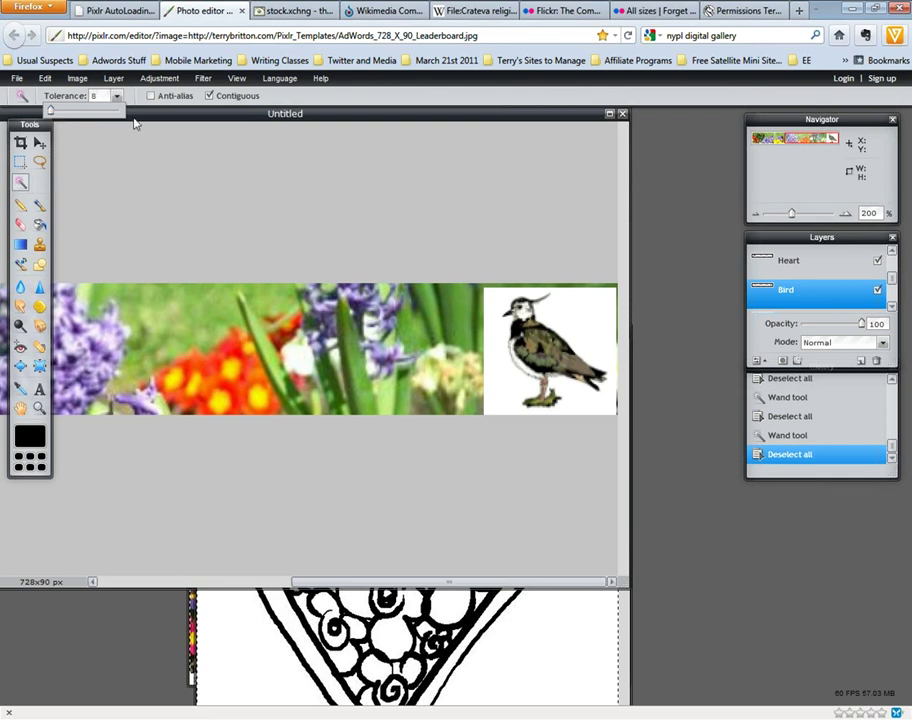
pyautogui.click(588, 317)
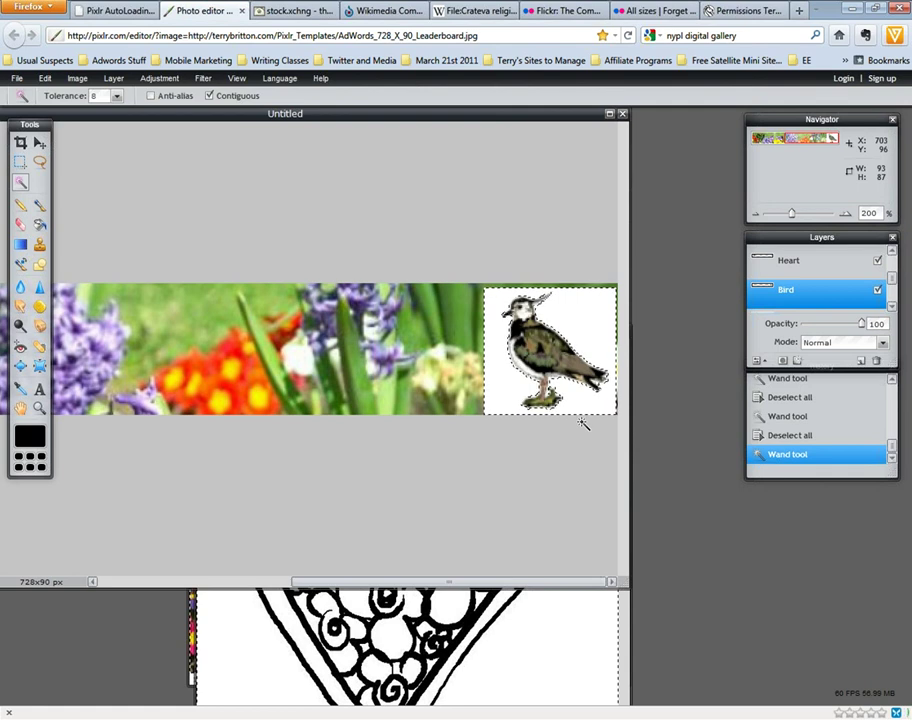
pyautogui.click(52, 82)
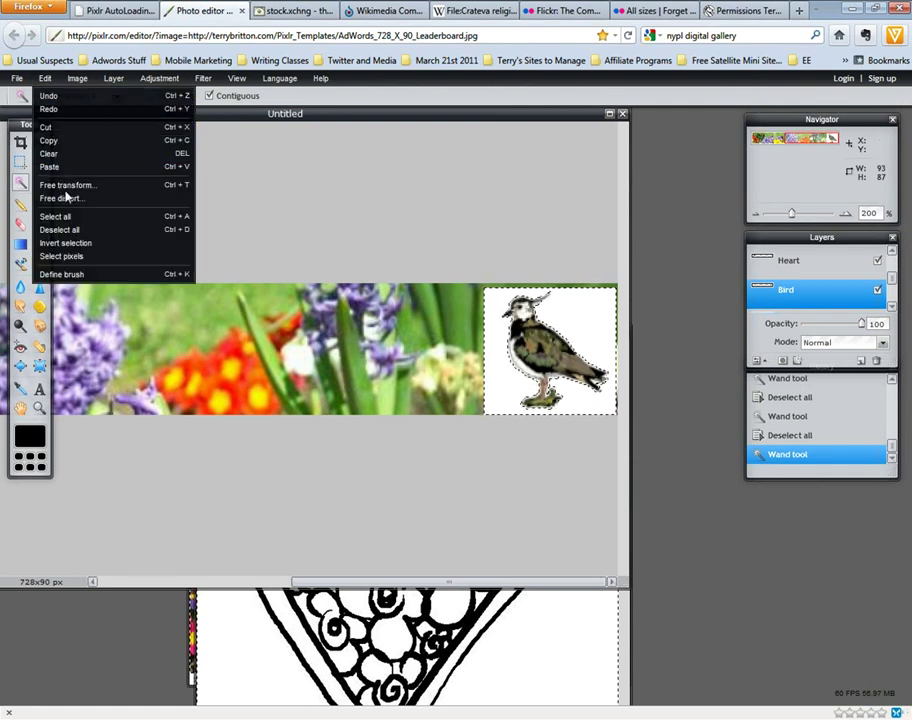
pyautogui.click(58, 174)
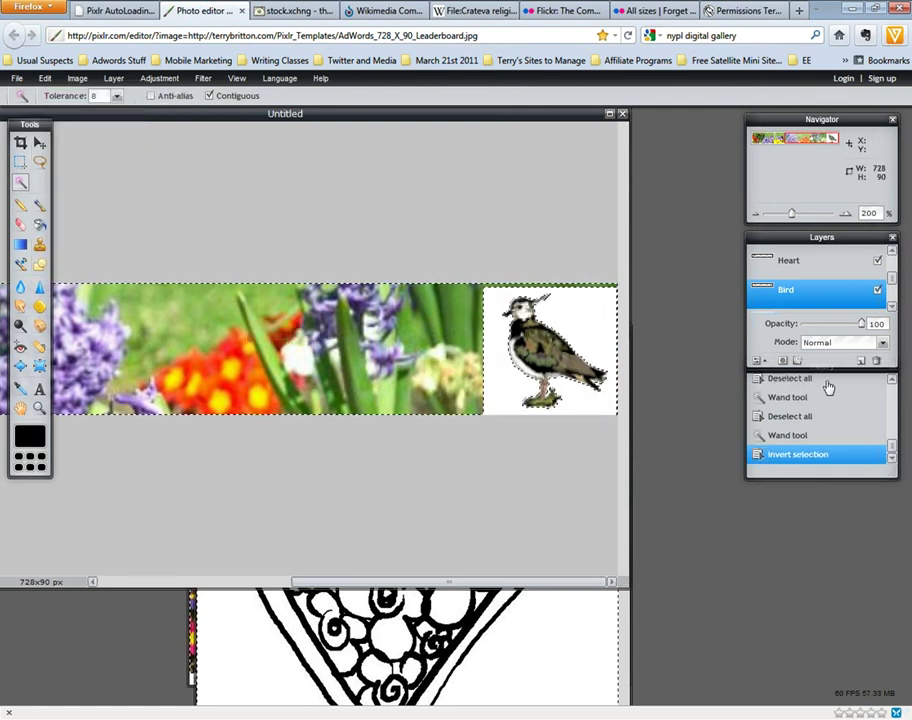
pyautogui.click(784, 361)
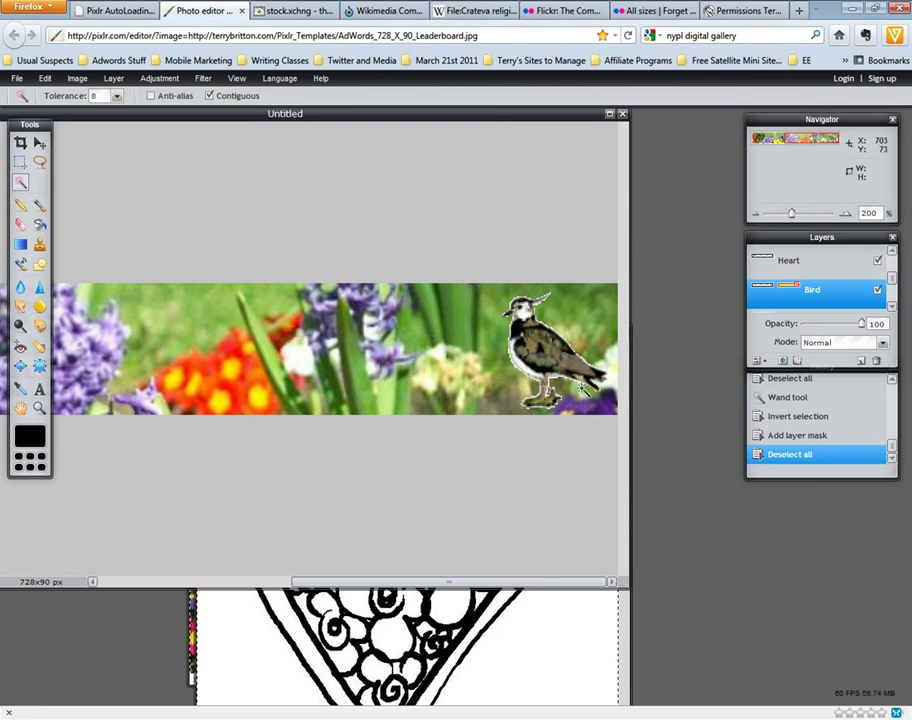
# - Undo the tolerance 8 mask and the inverted selection, and deselect everything
pyautogui.hotkey('ctrl', 'z')
pyautogui.hotkey('ctrl', 'z')
pyautogui.hotkey('ctrl', 'z')
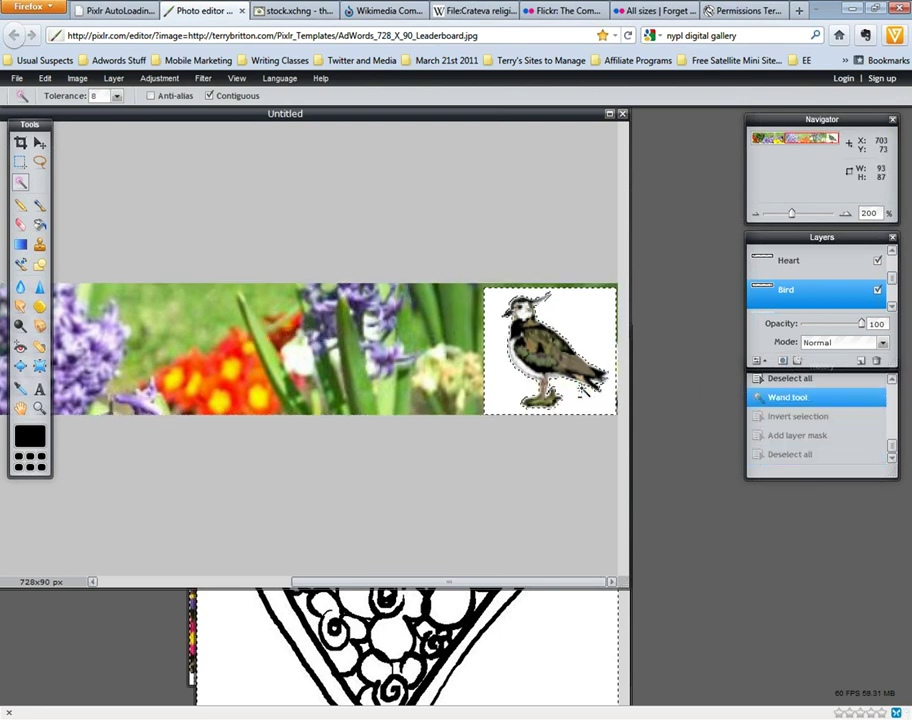
pyautogui.hotkey('ctrl', 'd')
# - Turn Anti-alias back on, reselect the white background at tolerance 8, and mask the Bird layer from the inverted selection
pyautogui.click(151, 96)
pyautogui.click(564, 302)
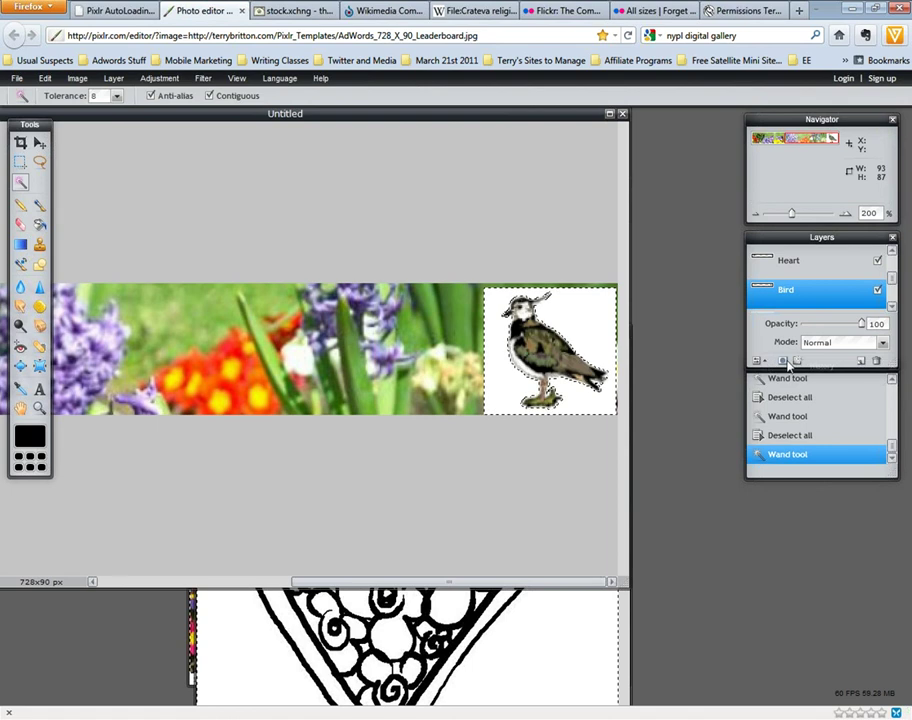
pyautogui.click(45, 78)
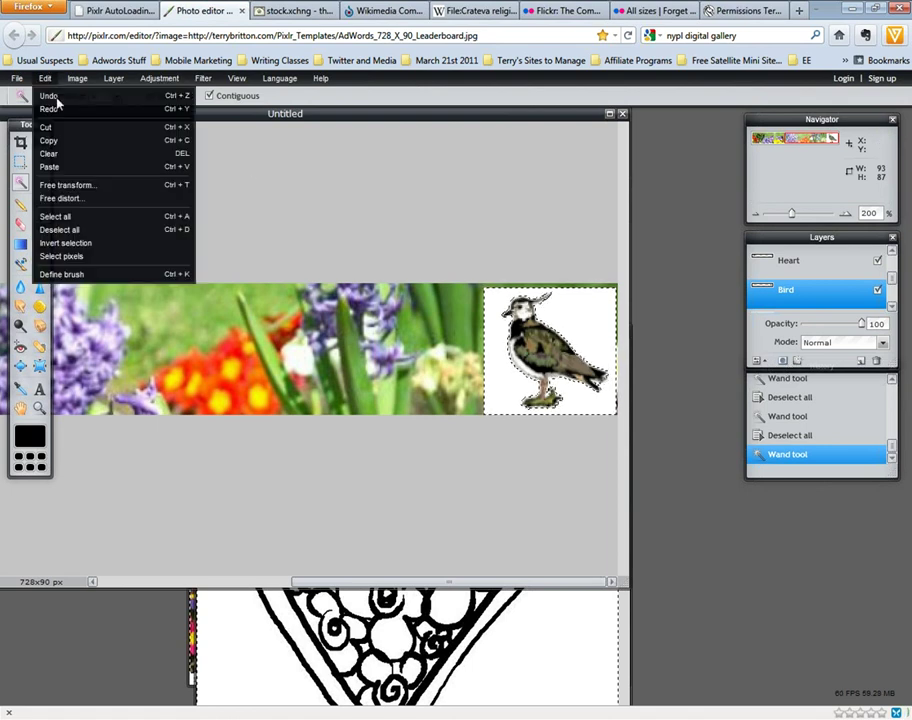
pyautogui.click(65, 243)
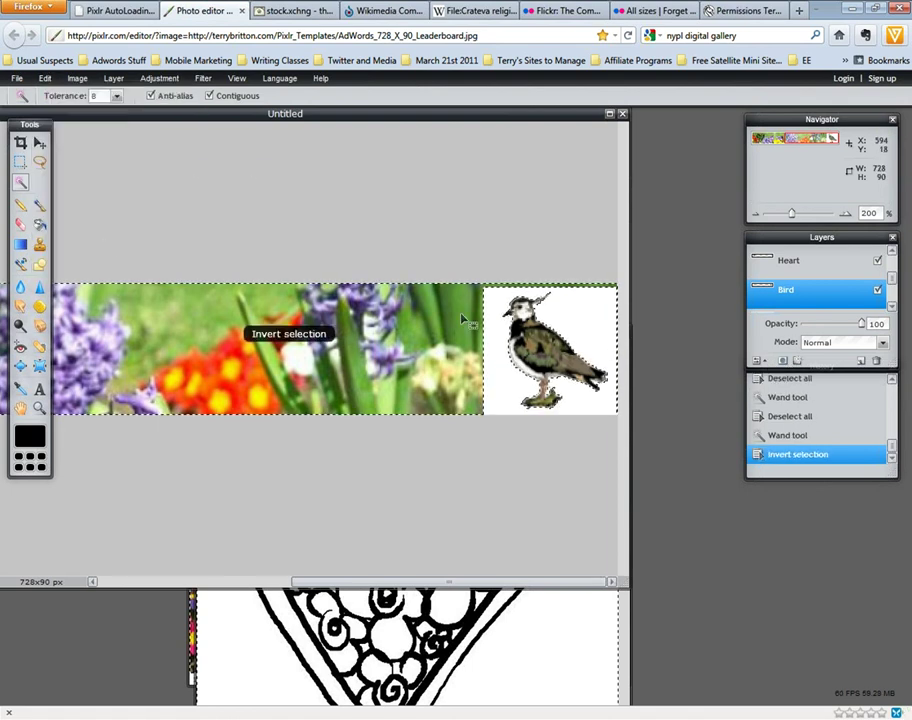
pyautogui.click(783, 361)
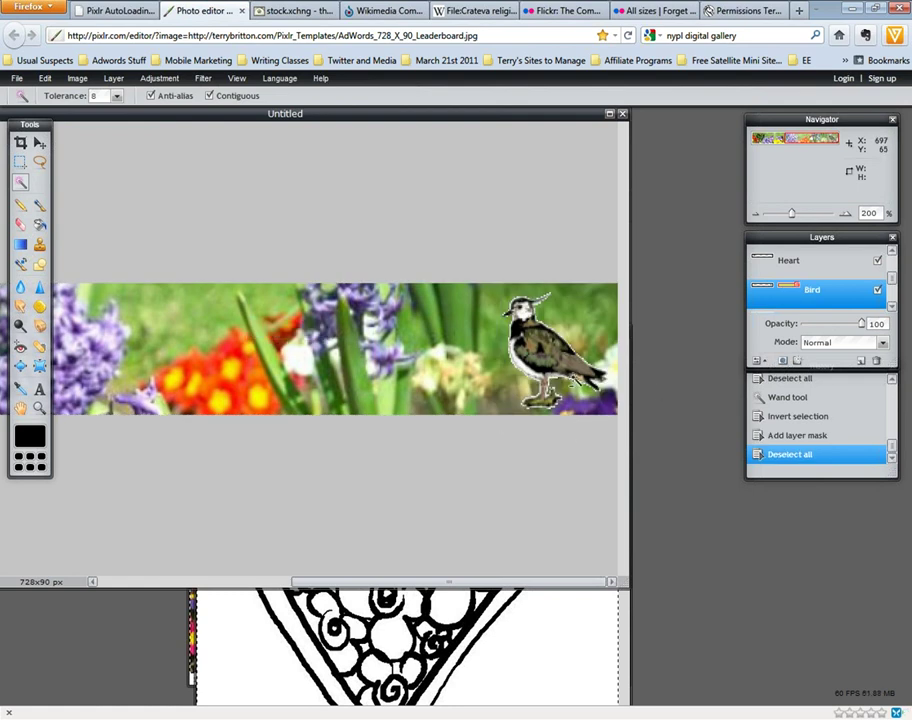
# - Undo the anti-aliased Bird mask and the selection inversion, and clear the selection
pyautogui.hotkey('ctrl', 'z')
pyautogui.hotkey('ctrl', 'z')
pyautogui.hotkey('ctrl', 'z')
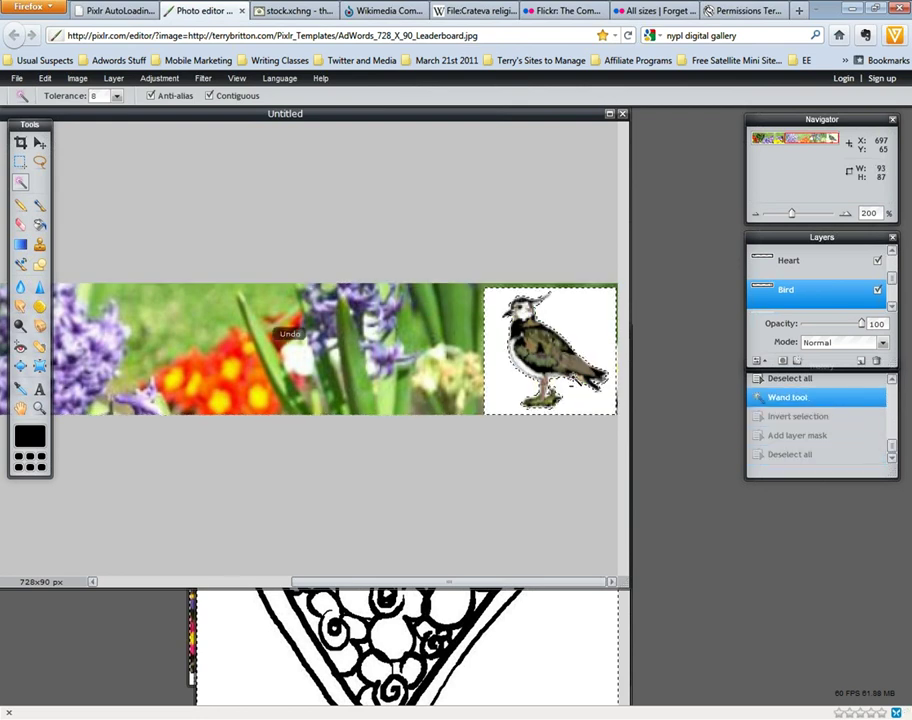
pyautogui.hotkey('ctrl', 'd')
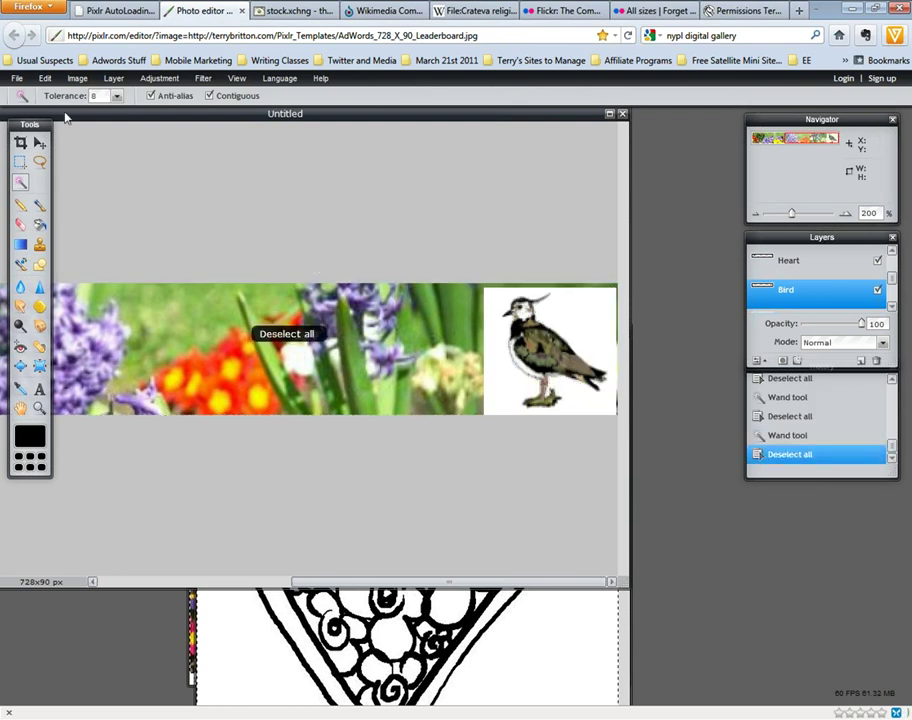
# - Set the Wand tolerance to 31 and select the white background around the bird
pyautogui.click(117, 97)
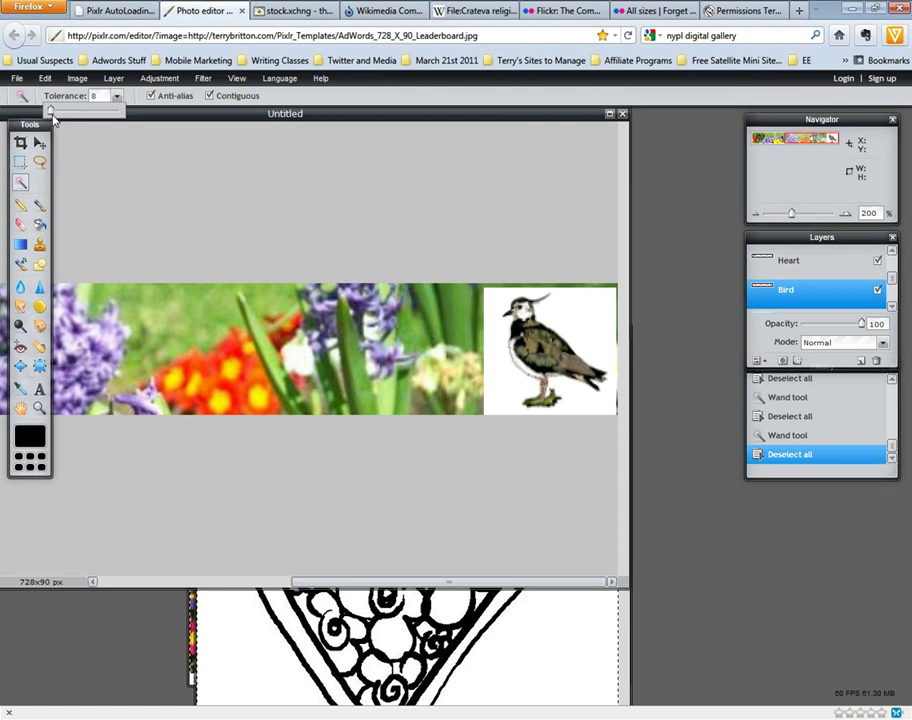
pyautogui.moveTo(52, 117); pyautogui.dragTo(62, 117)
pyautogui.click(590, 320)
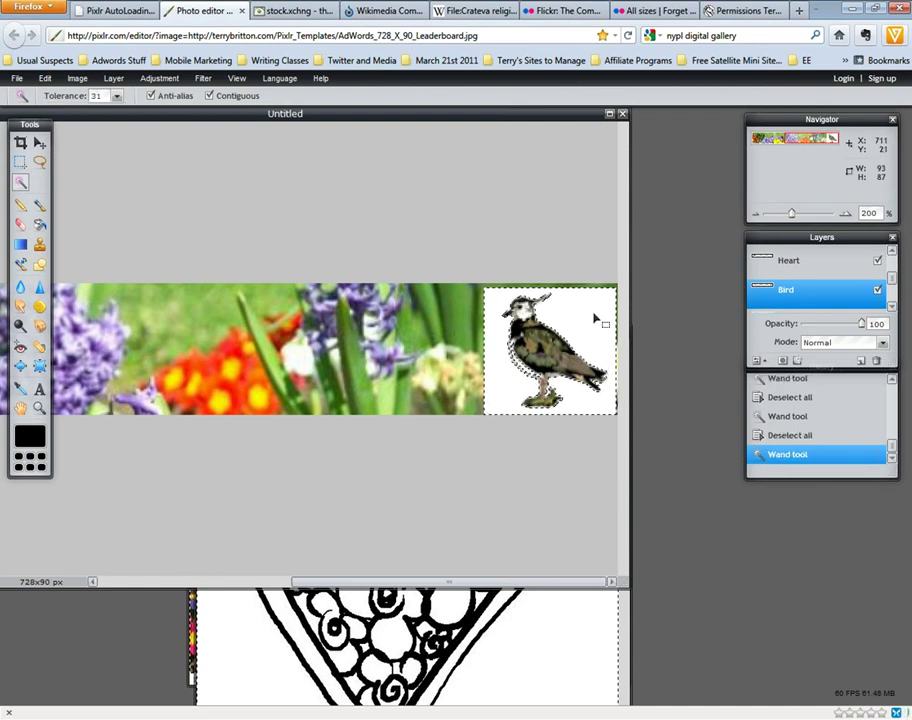
# - Set the Wand tolerance to 23, clear the existing selection, and reselect the white background around the bird
pyautogui.click(116, 96)
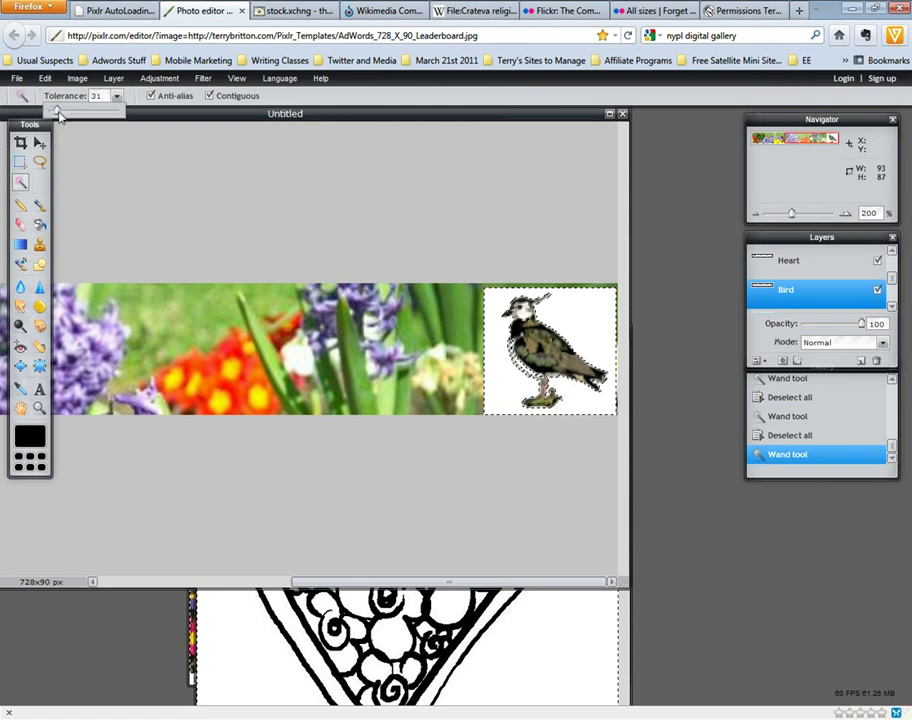
pyautogui.moveTo(62, 112); pyautogui.dragTo(55, 114)
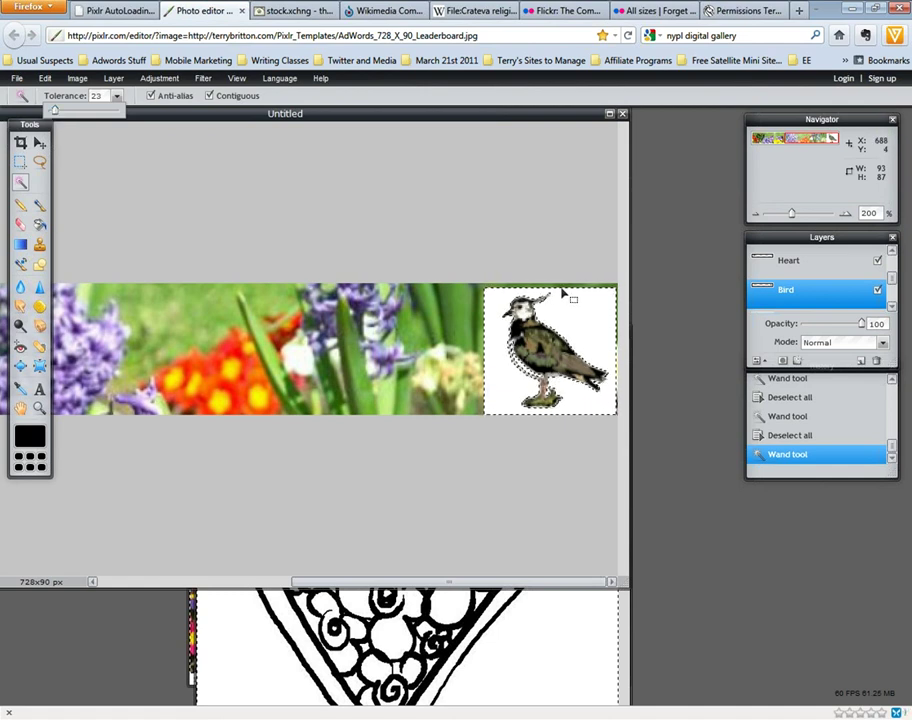
pyautogui.hotkey('ctrl', 'd')
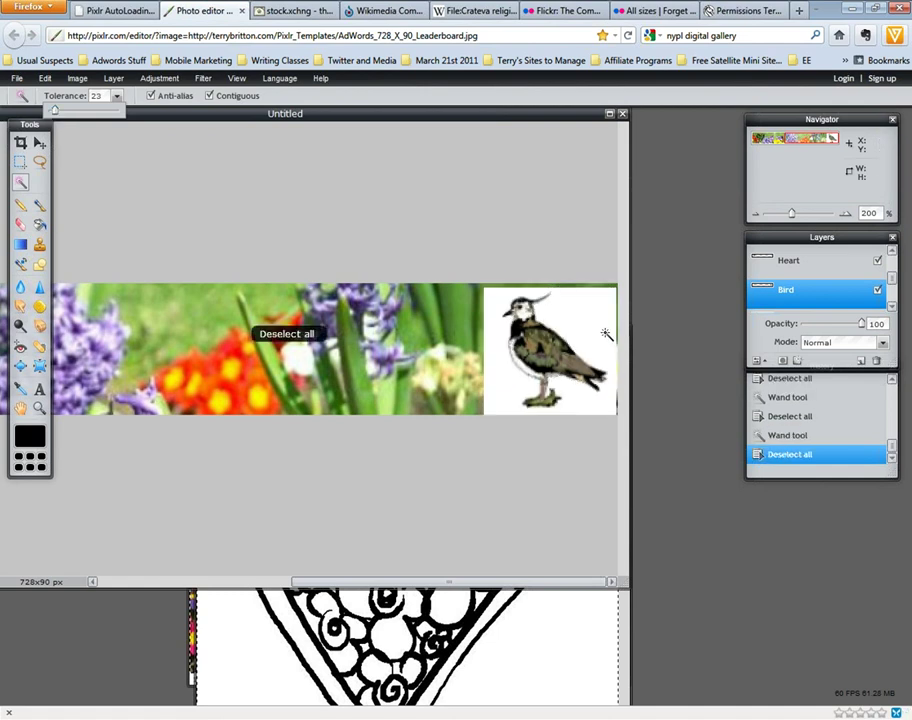
pyautogui.click(584, 315)
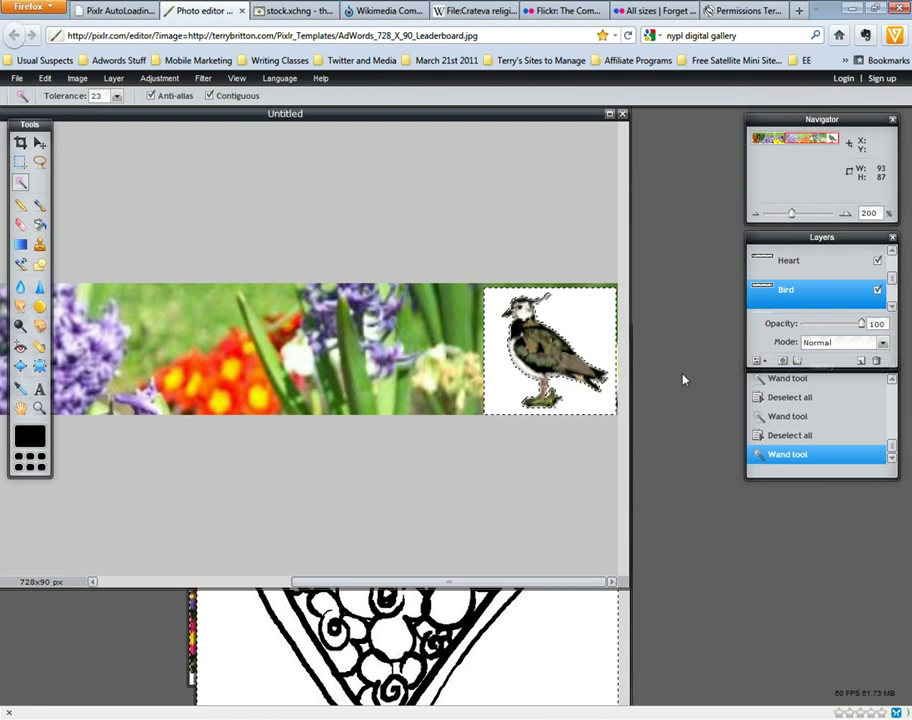
# - Mask the Bird layer from the inverted background selection and view the whole banner at 100%
pyautogui.click(45, 78)
pyautogui.click(98, 243)
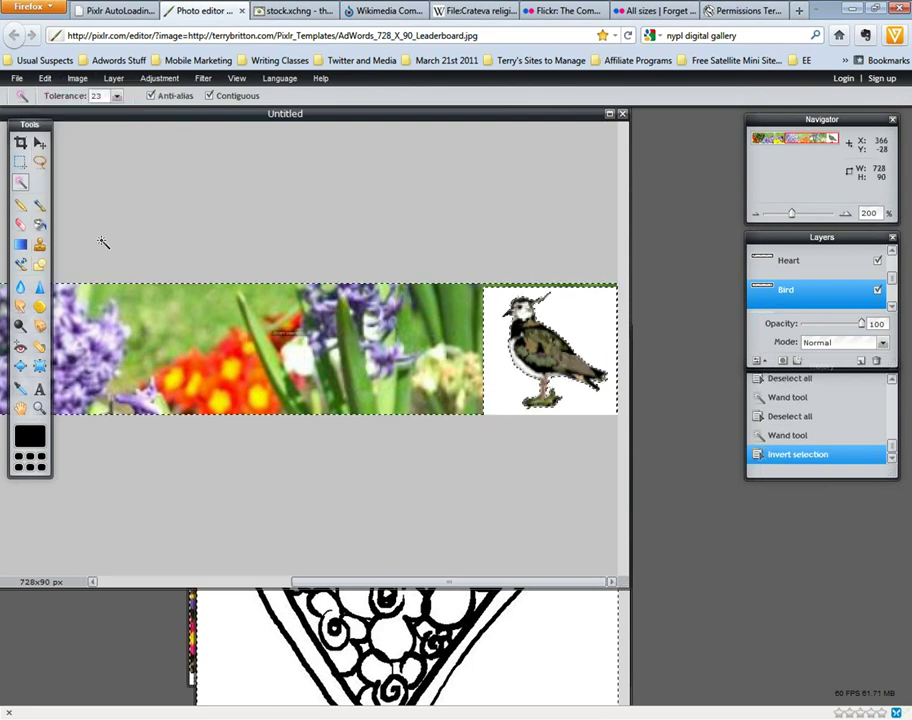
pyautogui.click(783, 360)
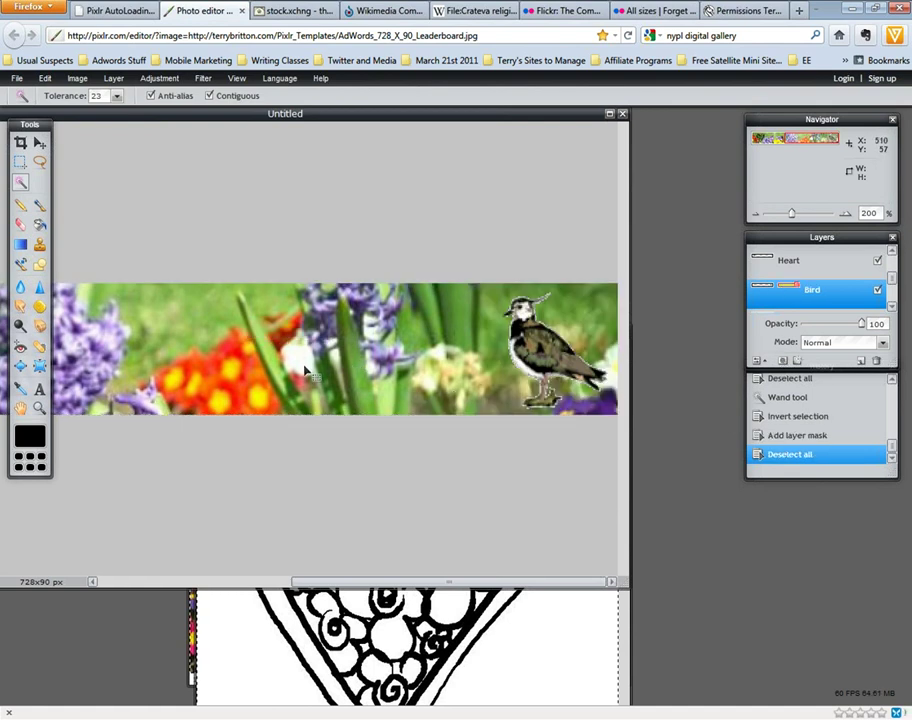
pyautogui.doubleClick(40, 408)
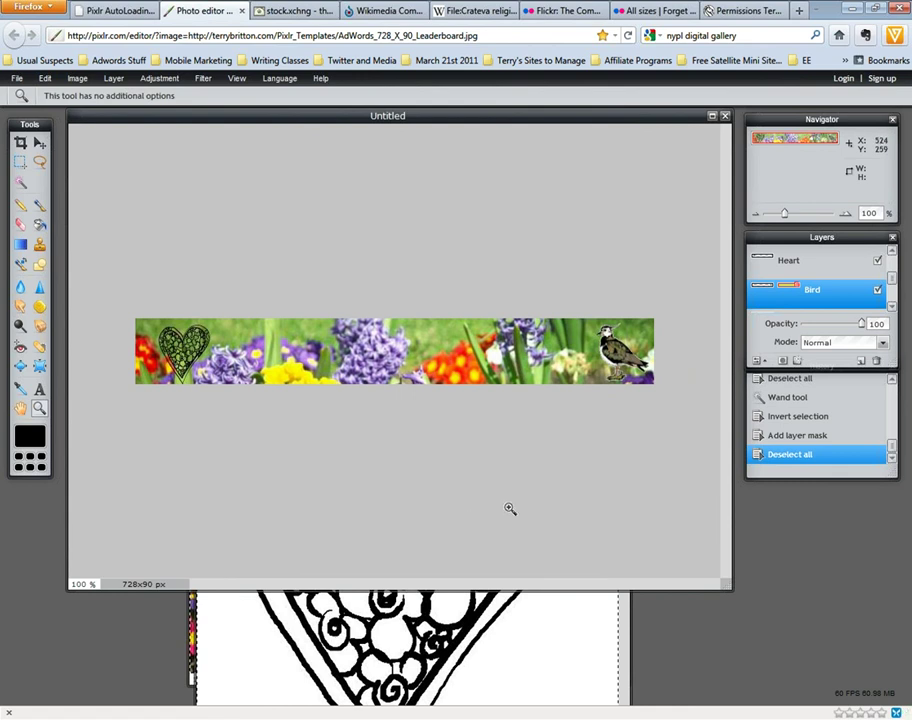
# - Nudge the bird closer to the banner's right end and set the Heart layer's blend mode to Normal
pyautogui.click(40, 143)
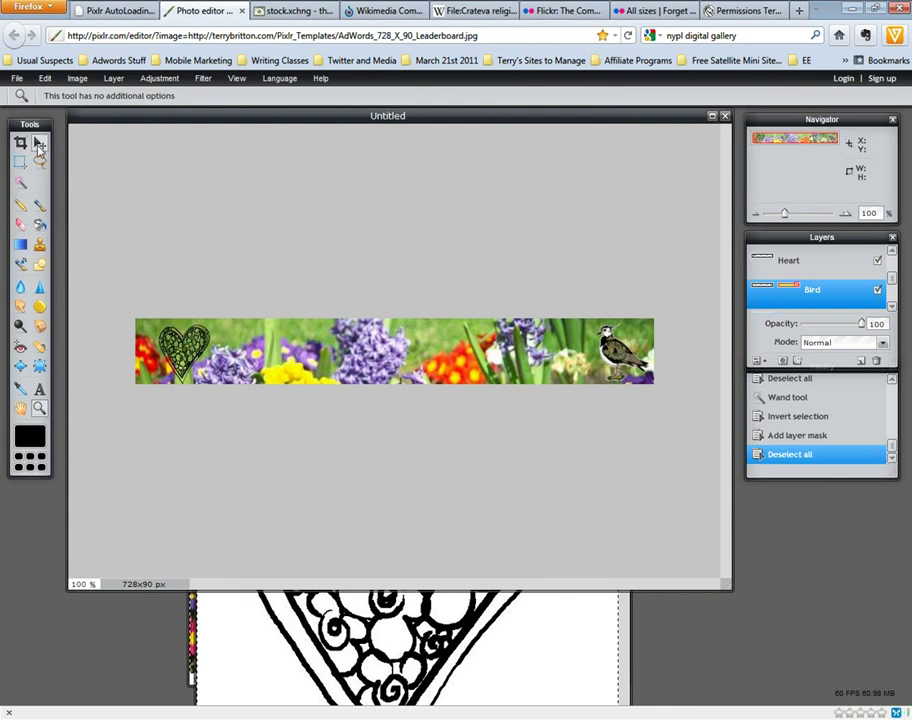
pyautogui.moveTo(632, 375); pyautogui.dragTo(614, 366)
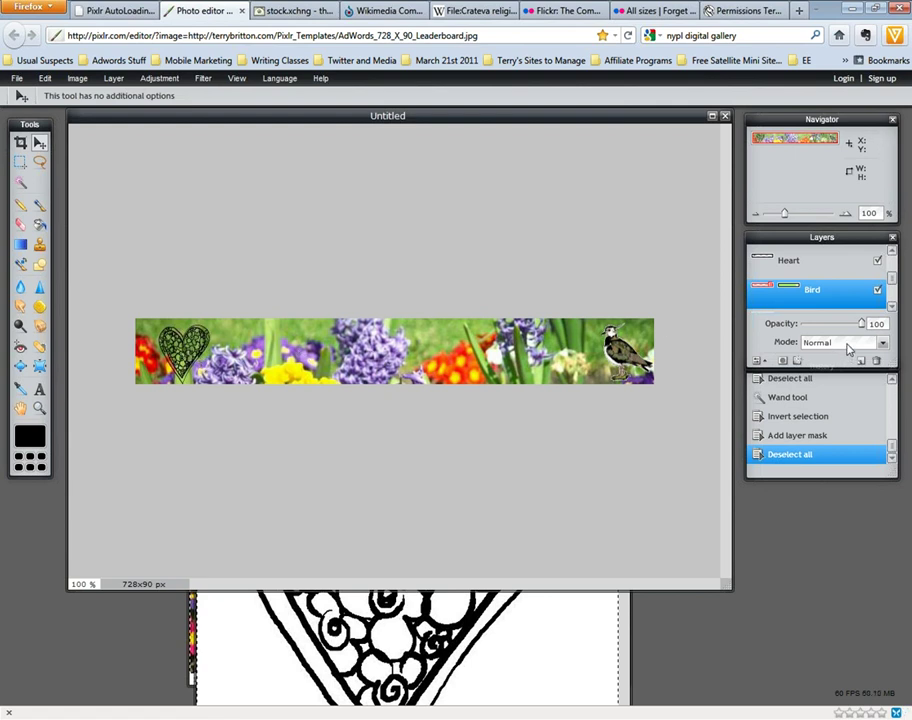
pyautogui.click(831, 264)
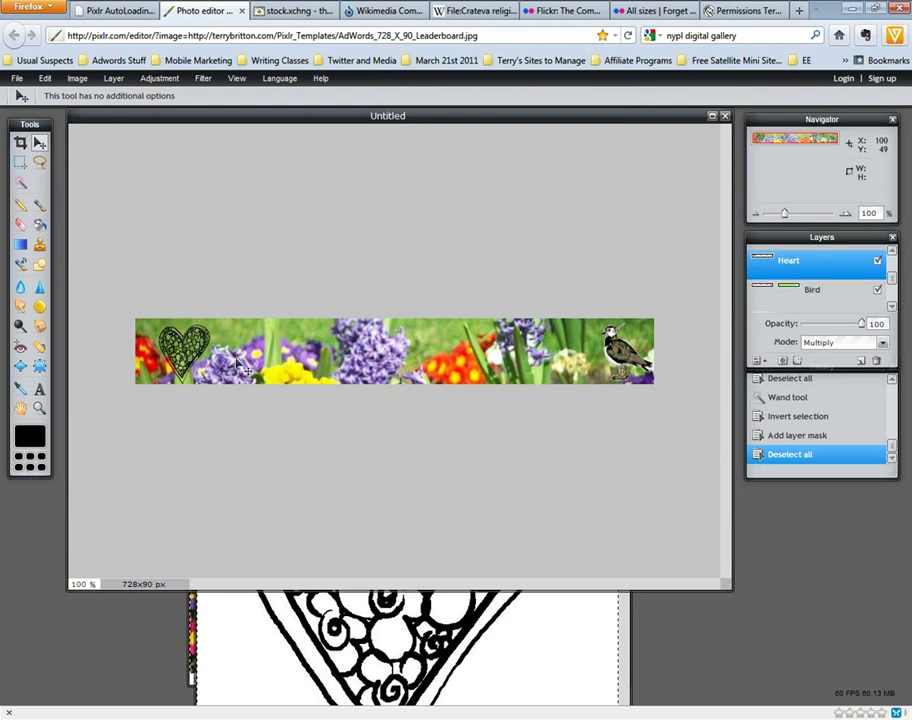
pyautogui.click(862, 357)
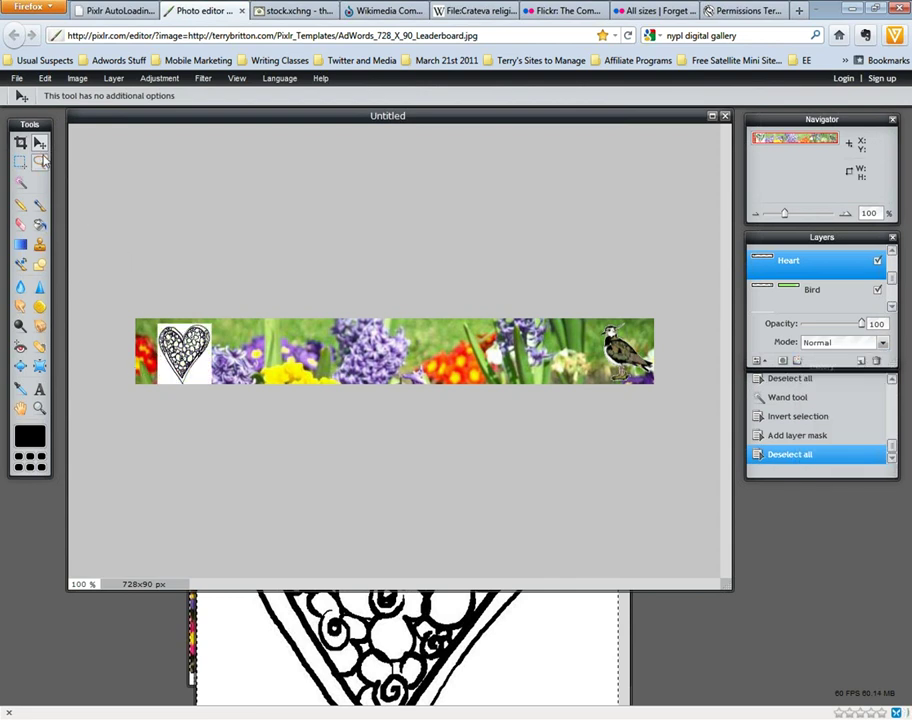
# - Mask out the white background around the heart using an inverted Wand selection at tolerance 23, and clear the selection
pyautogui.click(20, 184)
pyautogui.click(204, 370)
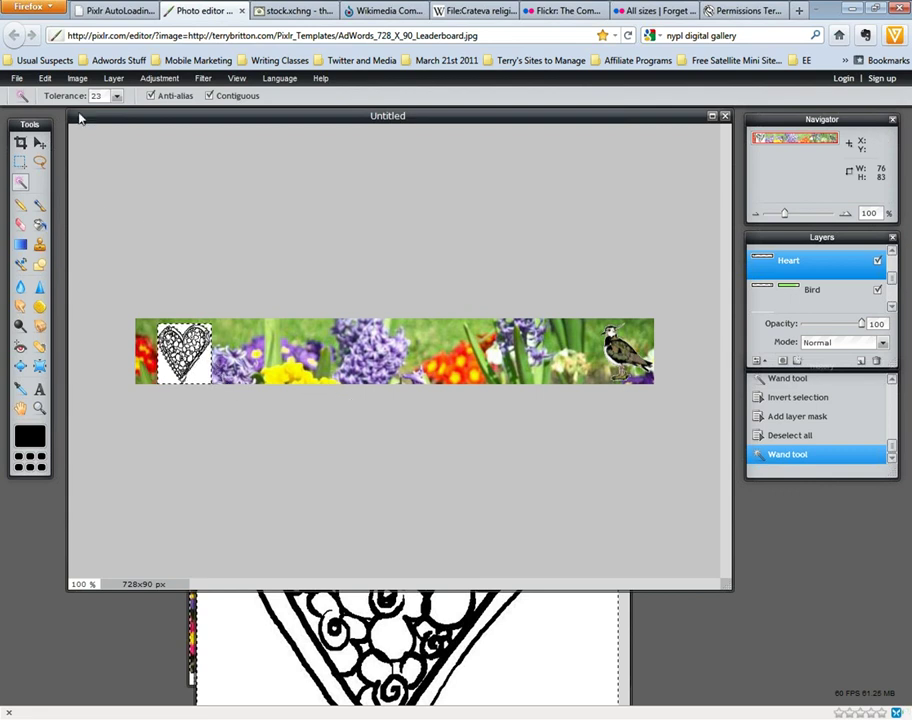
pyautogui.click(45, 78)
pyautogui.click(83, 243)
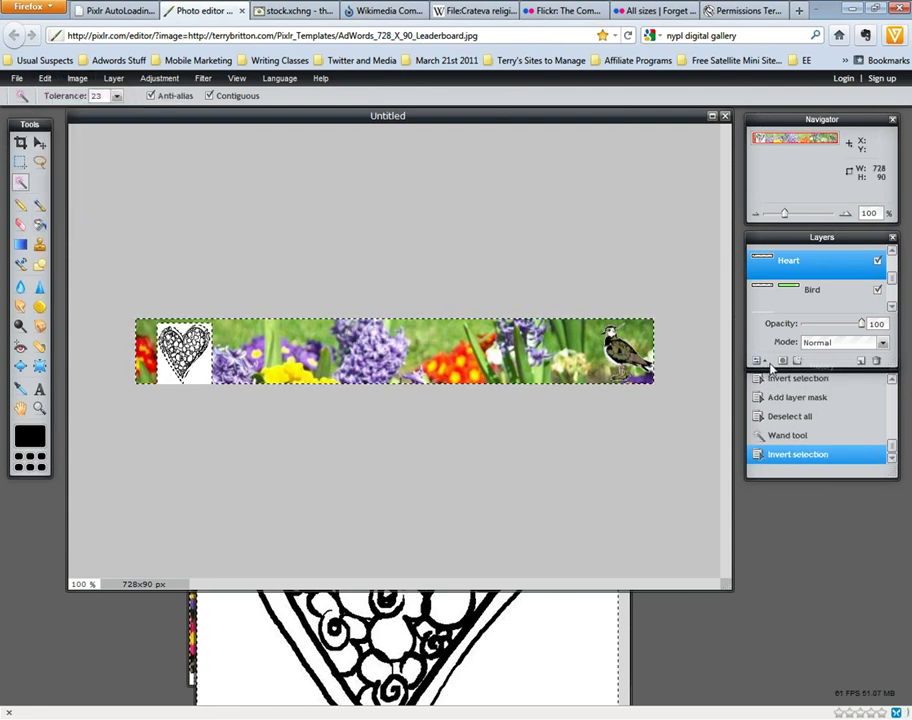
pyautogui.click(781, 361)
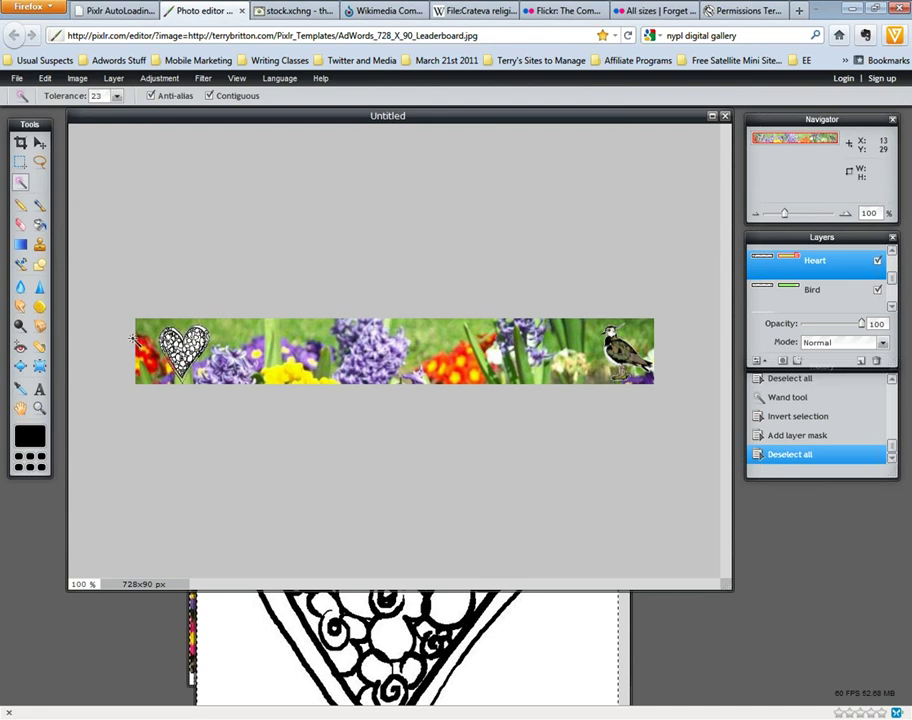
# - Move the masked heart to the middle of the banner and back, settling it near the banner's left end
pyautogui.click(40, 143)
pyautogui.moveTo(178, 350); pyautogui.dragTo(432, 384)
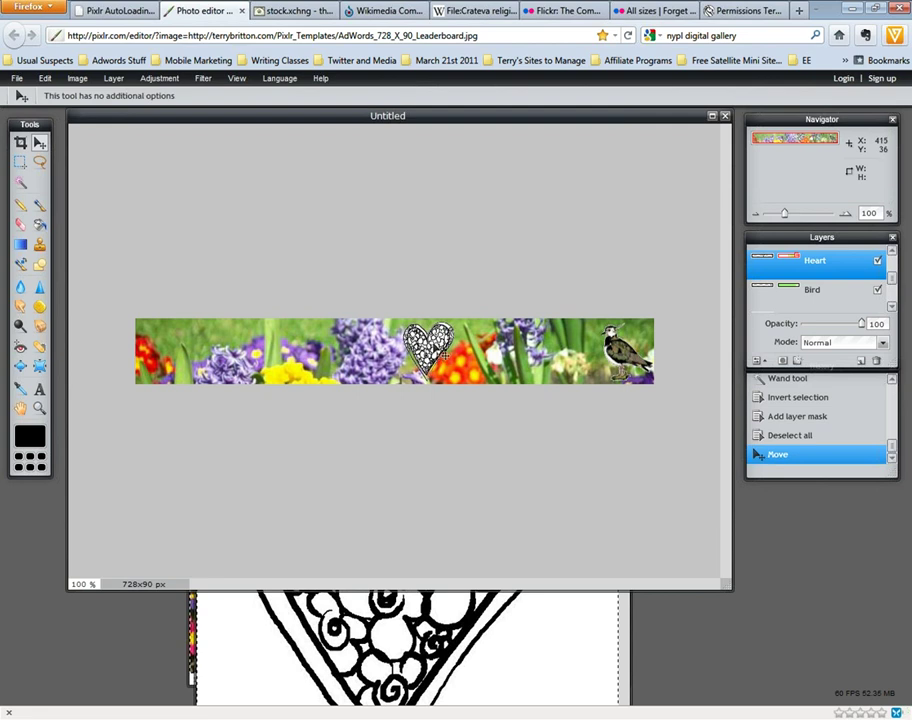
pyautogui.moveTo(431, 344); pyautogui.dragTo(189, 344)
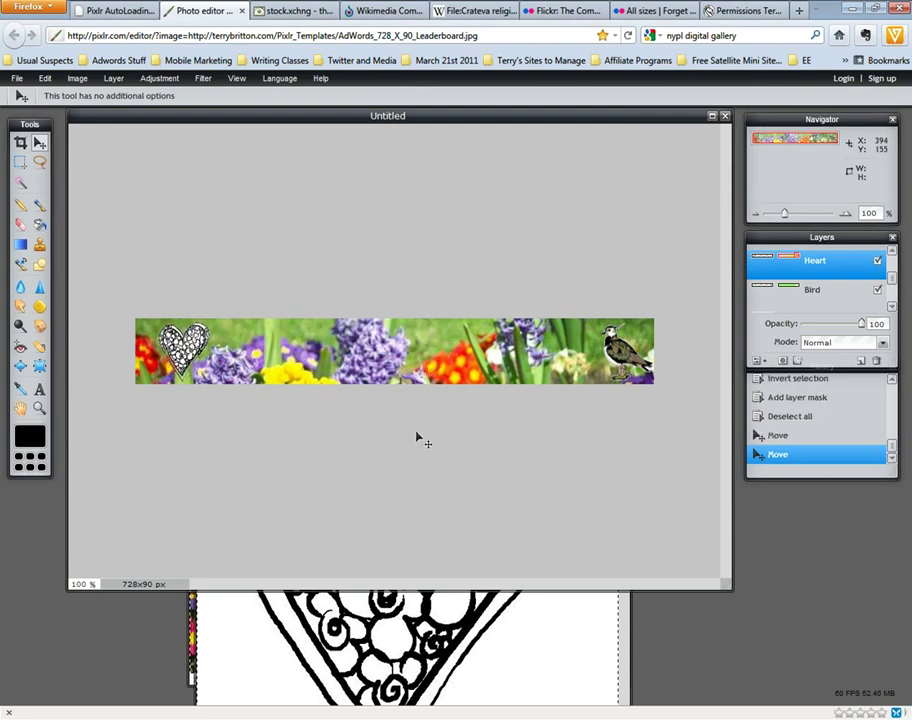
pyautogui.moveTo(204, 362); pyautogui.dragTo(197, 362)
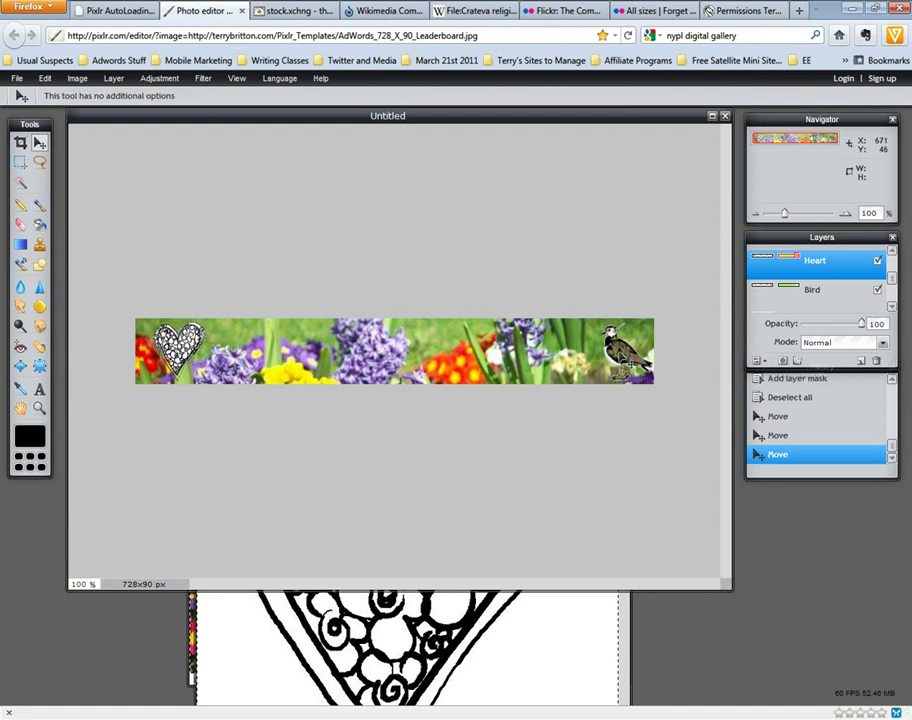
pyautogui.click(629, 360)
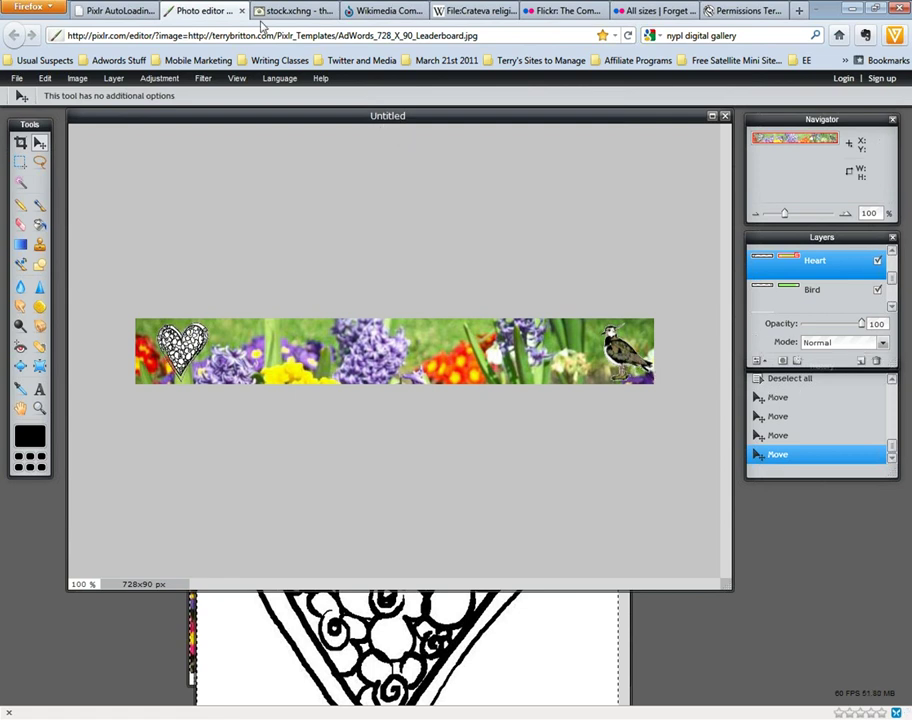
# - Return from the Flickr heart page to the Google clip art results and search the reusable images for "skier"
pyautogui.click(527, 10)
pyautogui.click(663, 11)
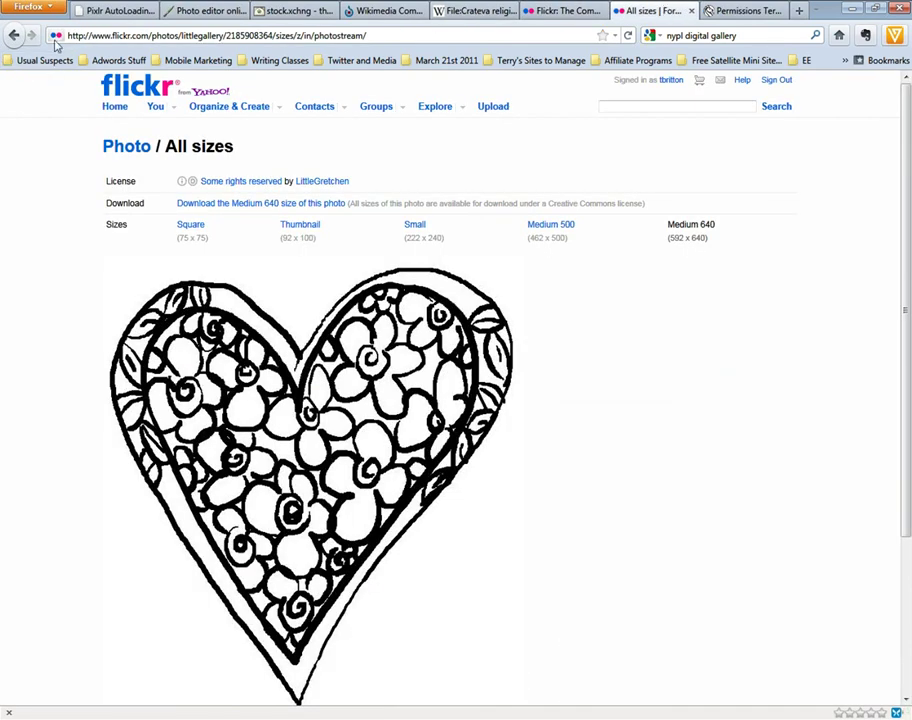
pyautogui.click(13, 36)
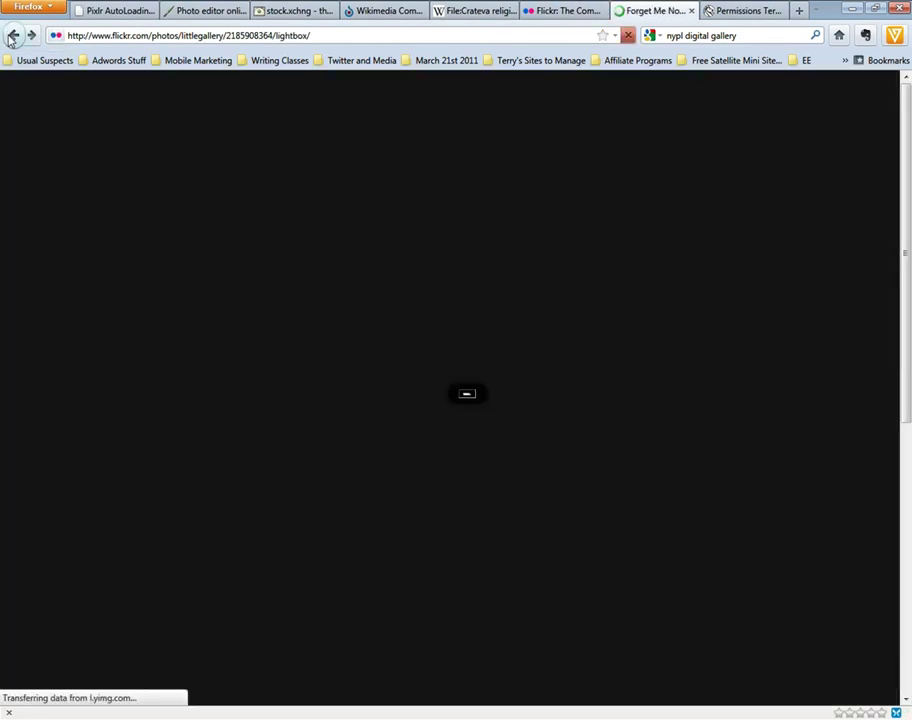
pyautogui.click(13, 36)
pyautogui.click(13, 36)
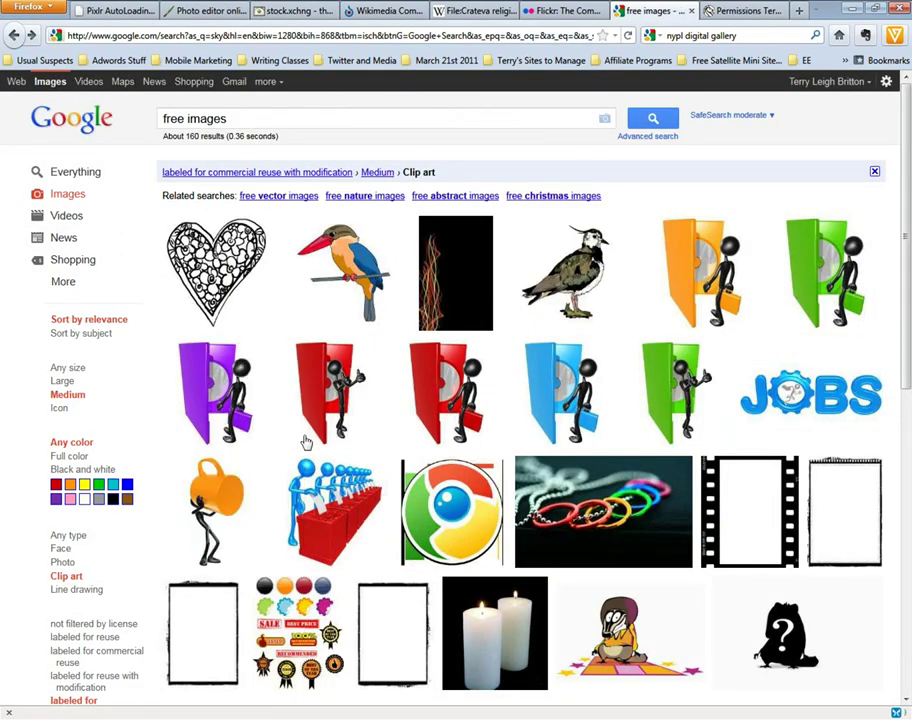
pyautogui.moveTo(265, 116); pyautogui.dragTo(137, 128)
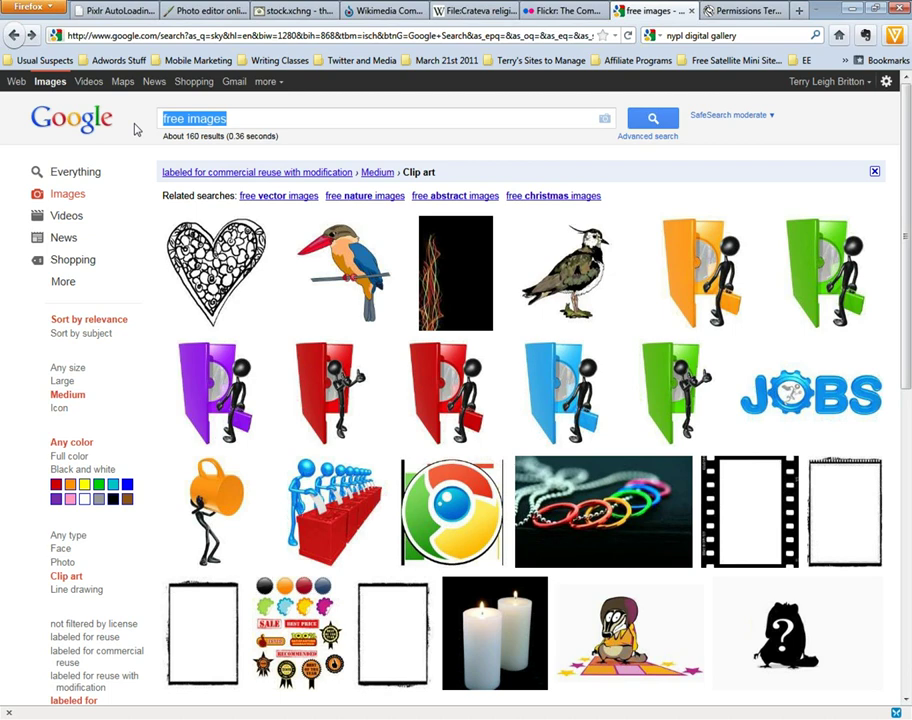
pyautogui.write('skier')
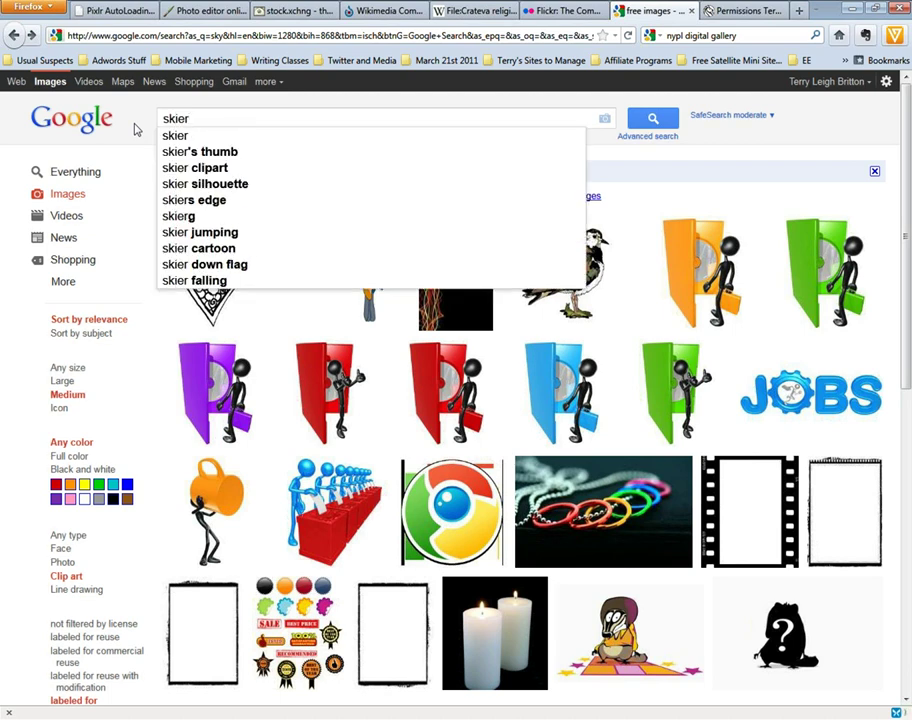
pyautogui.click(180, 136)
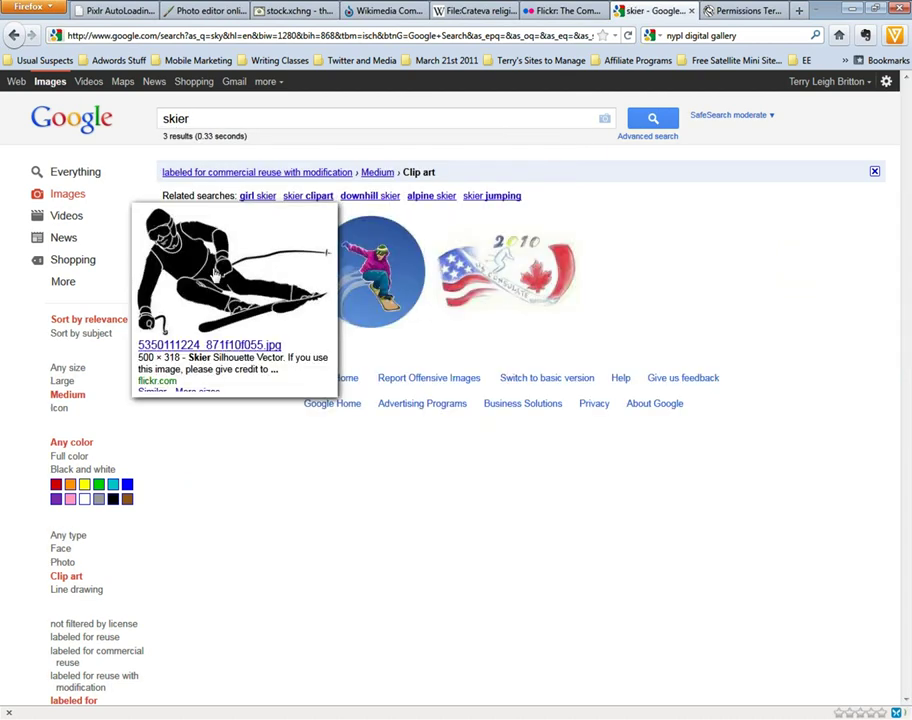
# - Open the Skier Silhouette Vector on Flickr in its Original size (1500 x 955) and copy the image location
pyautogui.click(330, 252)
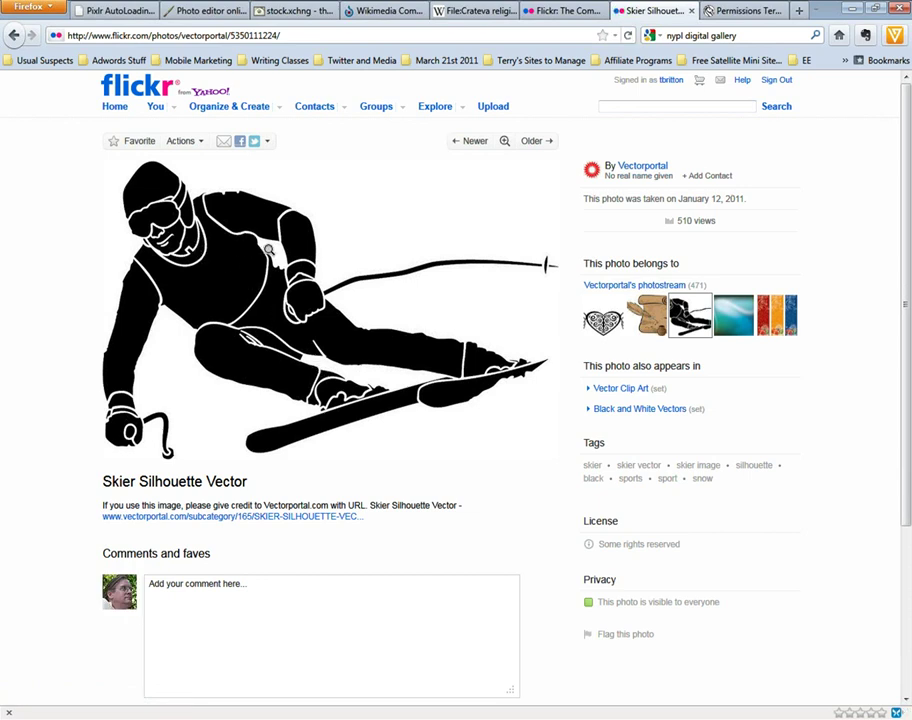
pyautogui.click(212, 254)
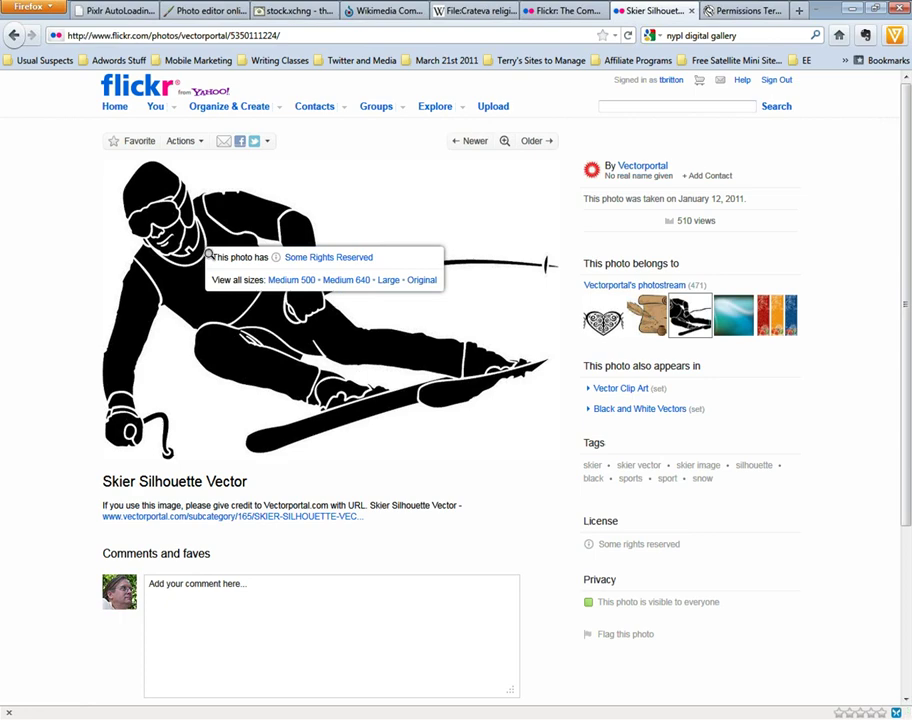
pyautogui.click(419, 282)
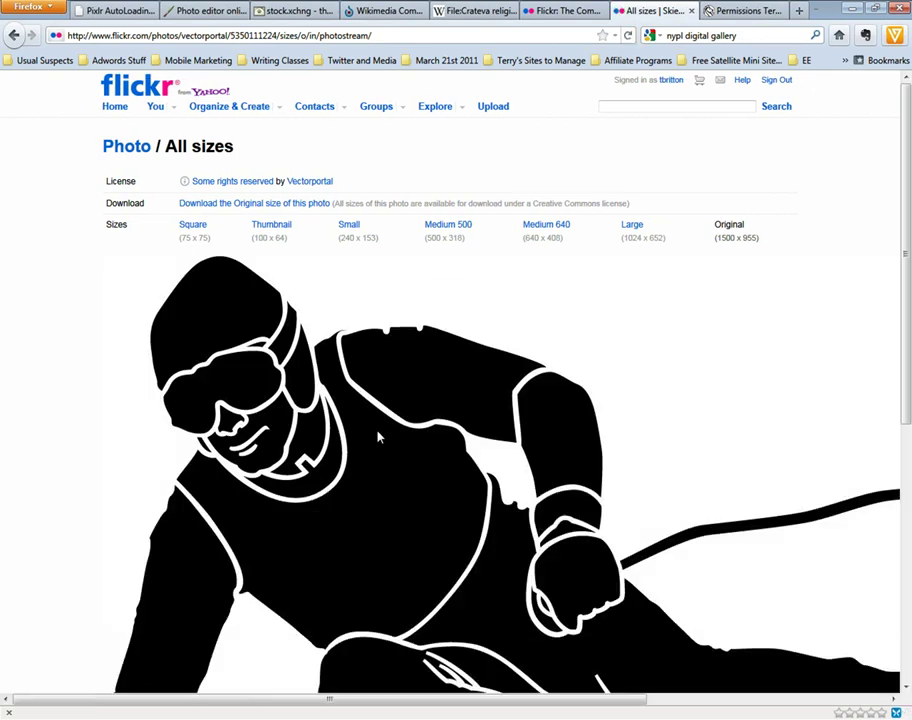
pyautogui.rightClick(332, 490)
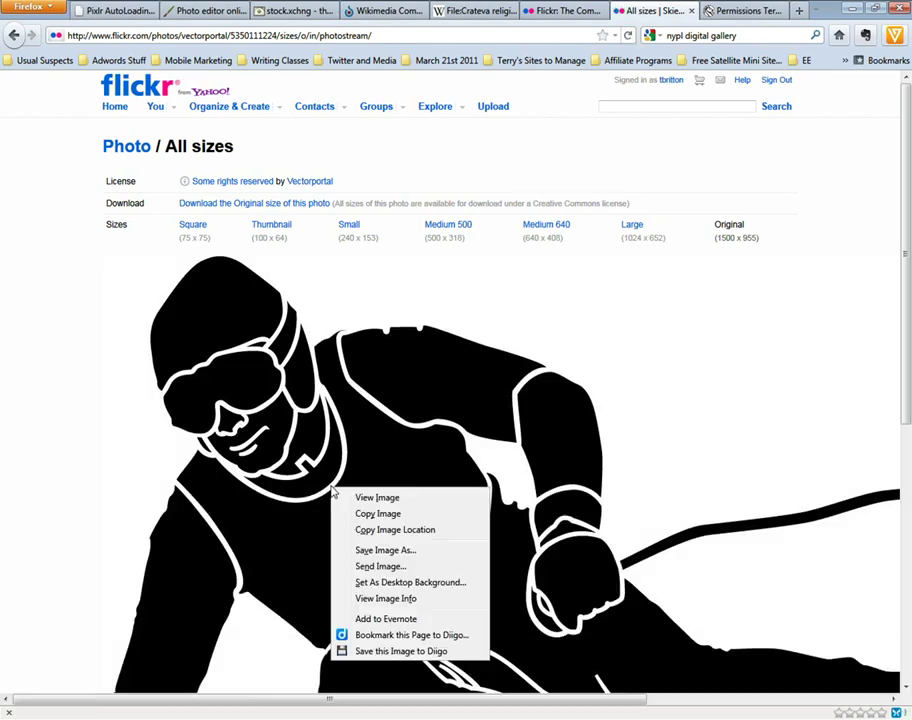
pyautogui.click(376, 530)
# - Switch back to Pixlr, open the skier image from the copied URL, and reposition its window over the banner
pyautogui.click(205, 12)
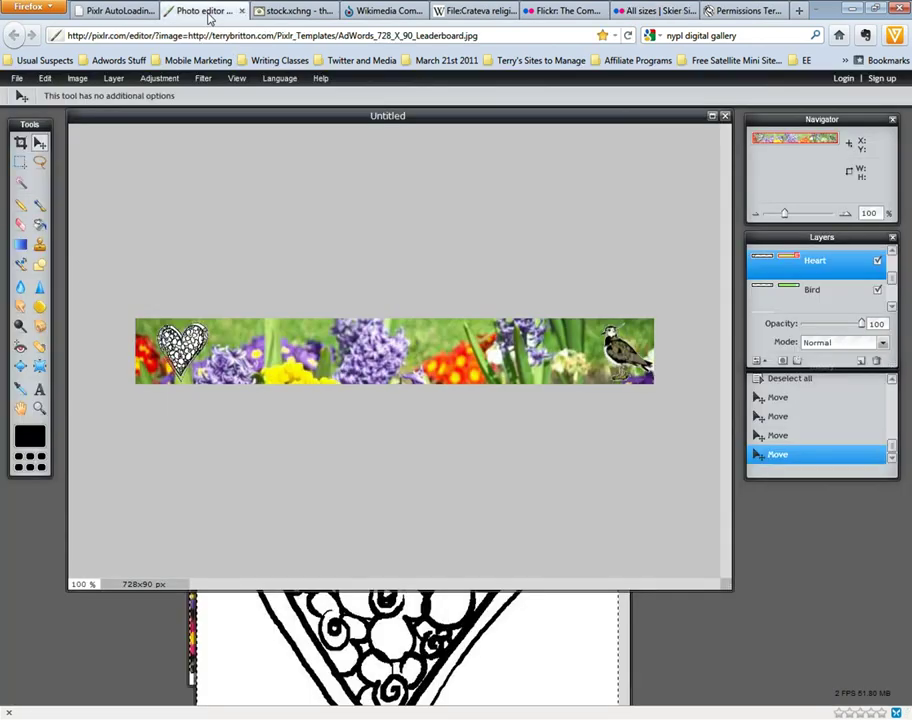
pyautogui.click(15, 78)
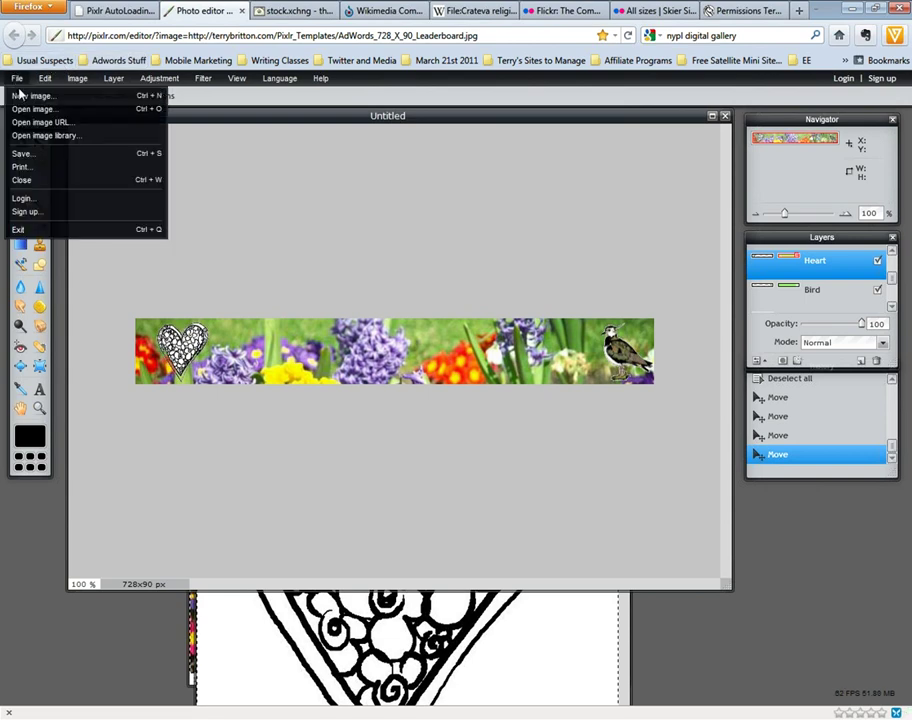
pyautogui.click(35, 125)
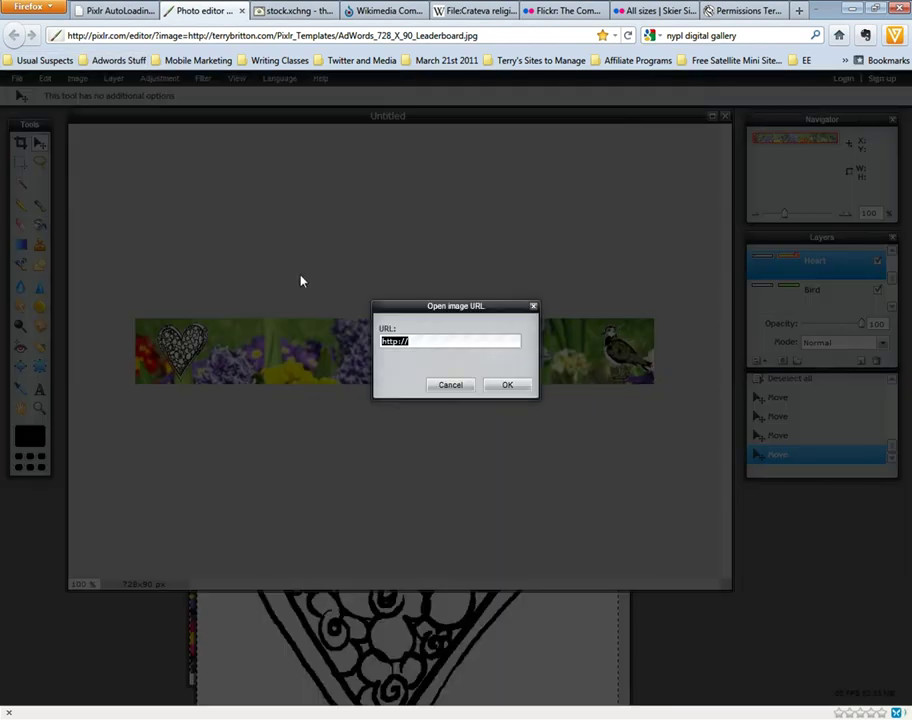
pyautogui.hotkey('ctrl', 'v')
pyautogui.click(503, 385)
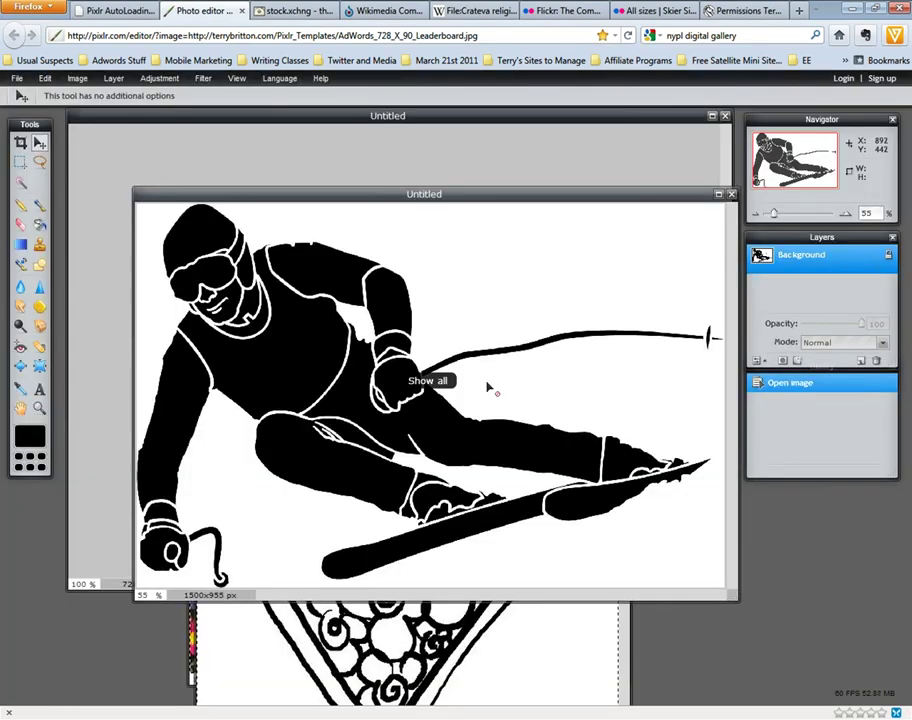
pyautogui.moveTo(506, 201); pyautogui.dragTo(481, 173)
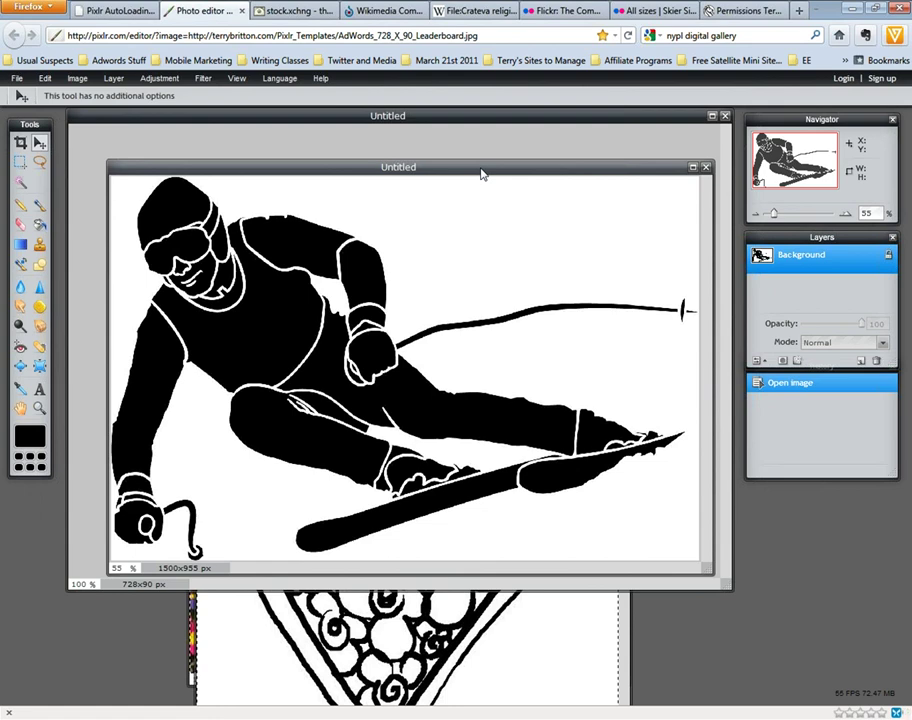
pyautogui.moveTo(524, 202); pyautogui.dragTo(497, 184)
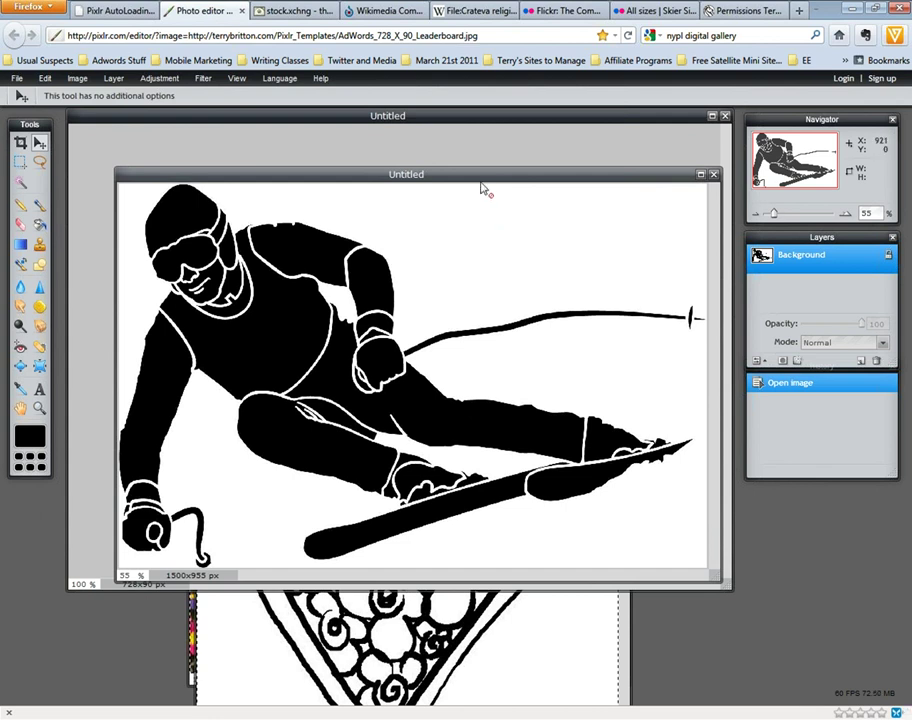
# - Copy the entire skier image, close it without saving, and paste it into the banner as a new layer
pyautogui.hotkey('ctrl', 'a')
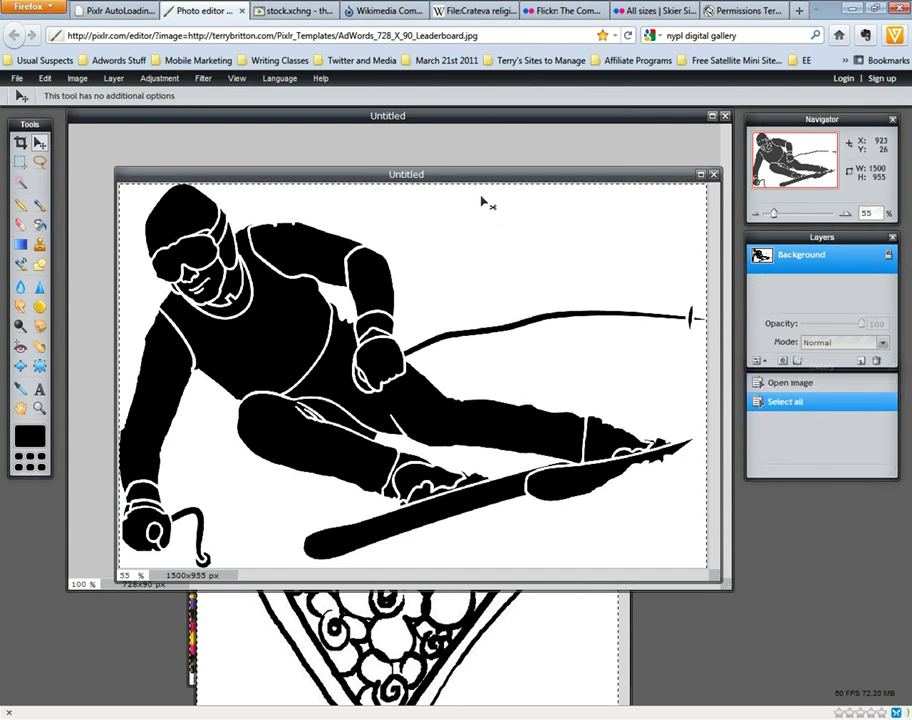
pyautogui.hotkey('ctrl', 'c')
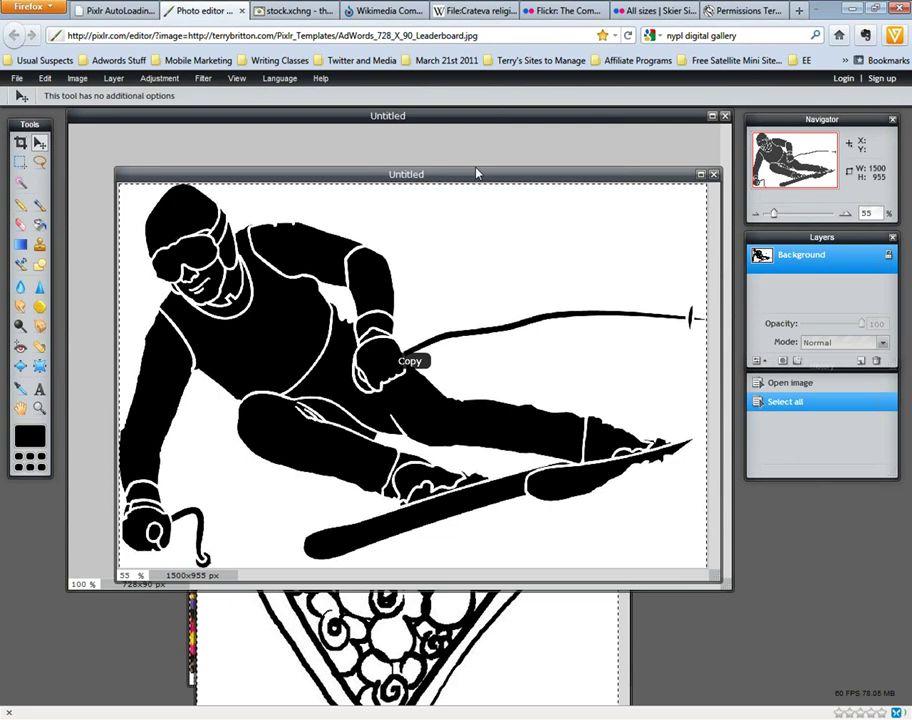
pyautogui.click(714, 176)
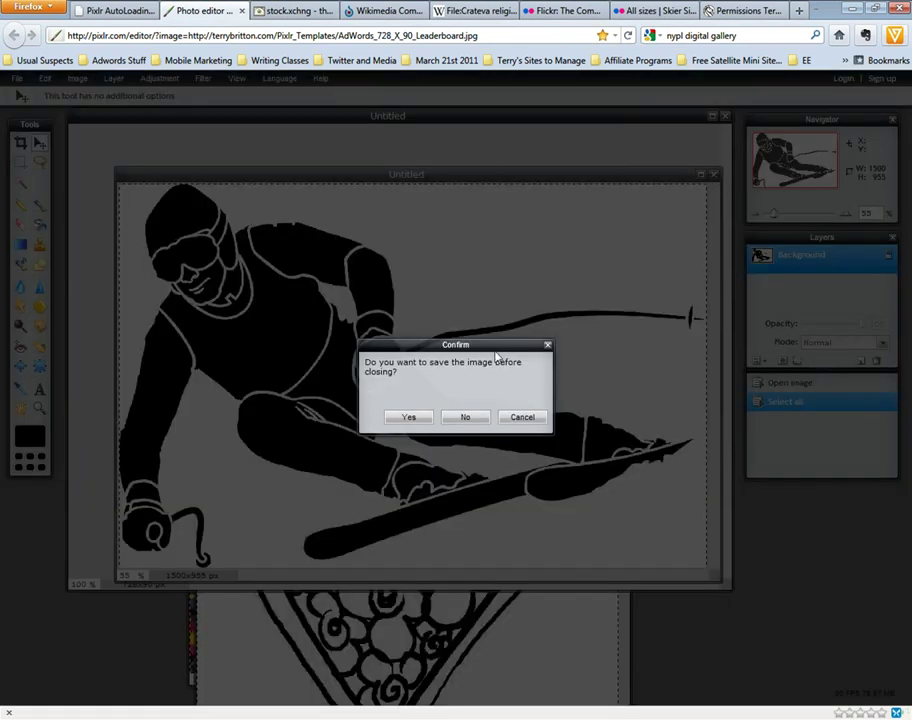
pyautogui.click(466, 417)
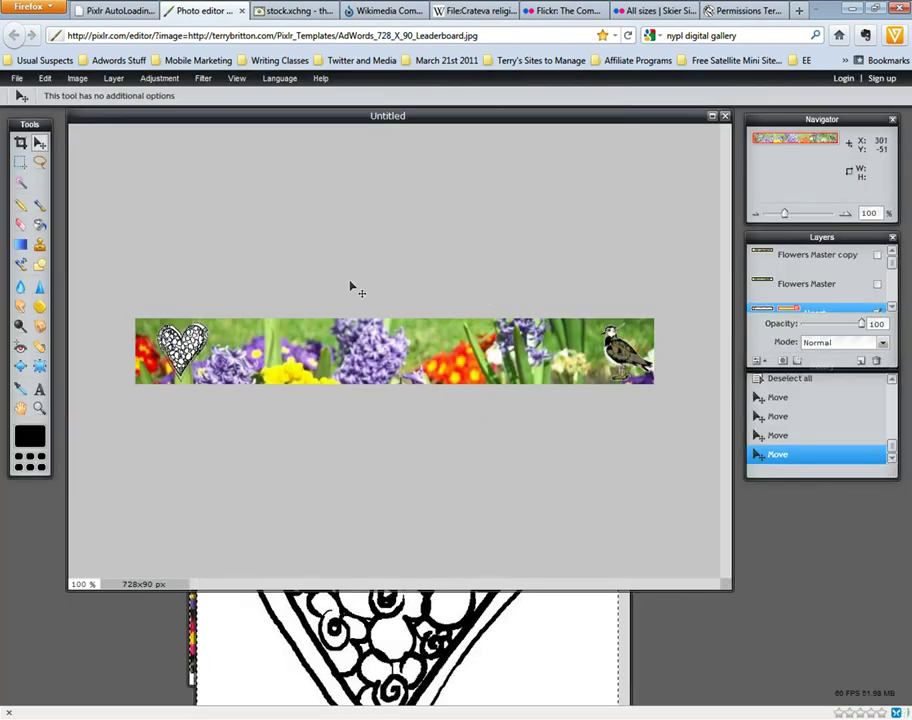
pyautogui.hotkey('ctrl', 'v')
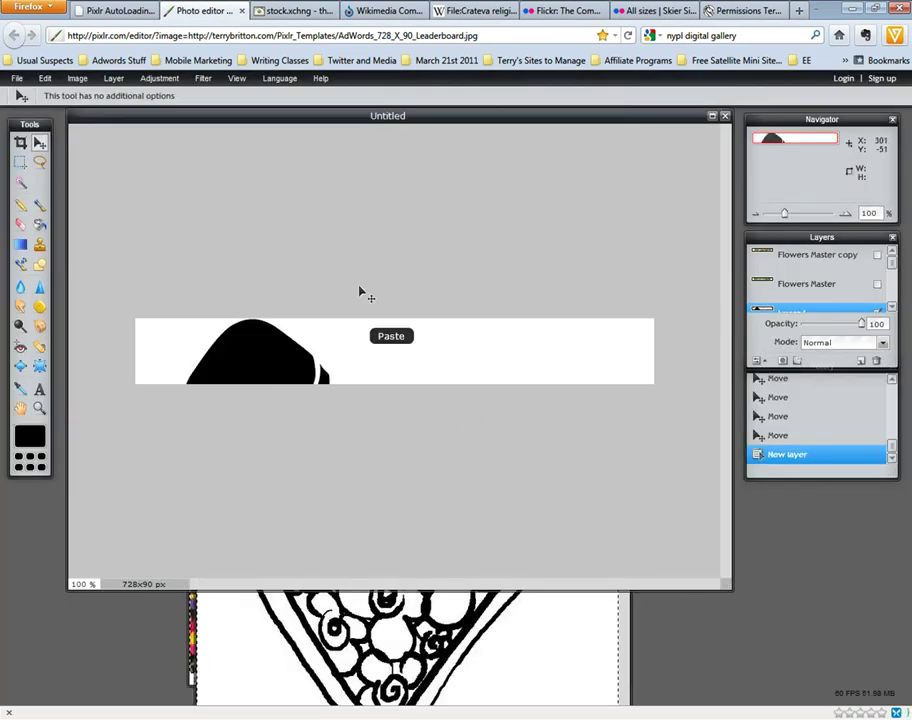
# - Scale the skier layer down to about the banner's height and place it just left of the bird
pyautogui.click(497, 360)
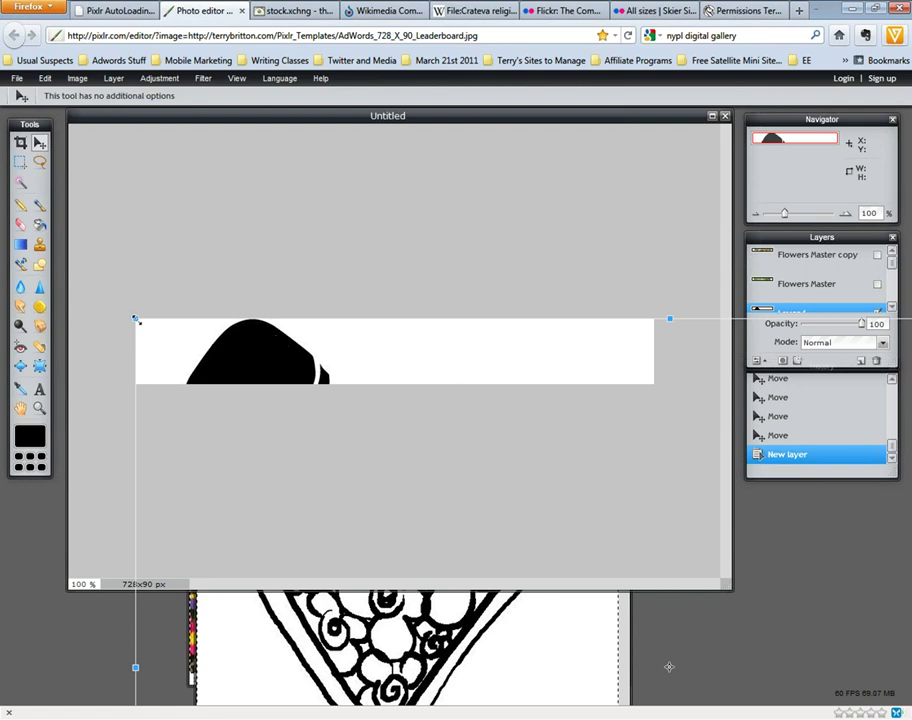
pyautogui.moveTo(136, 320); pyautogui.dragTo(480, 520)
pyautogui.moveTo(661, 604); pyautogui.dragTo(350, 354)
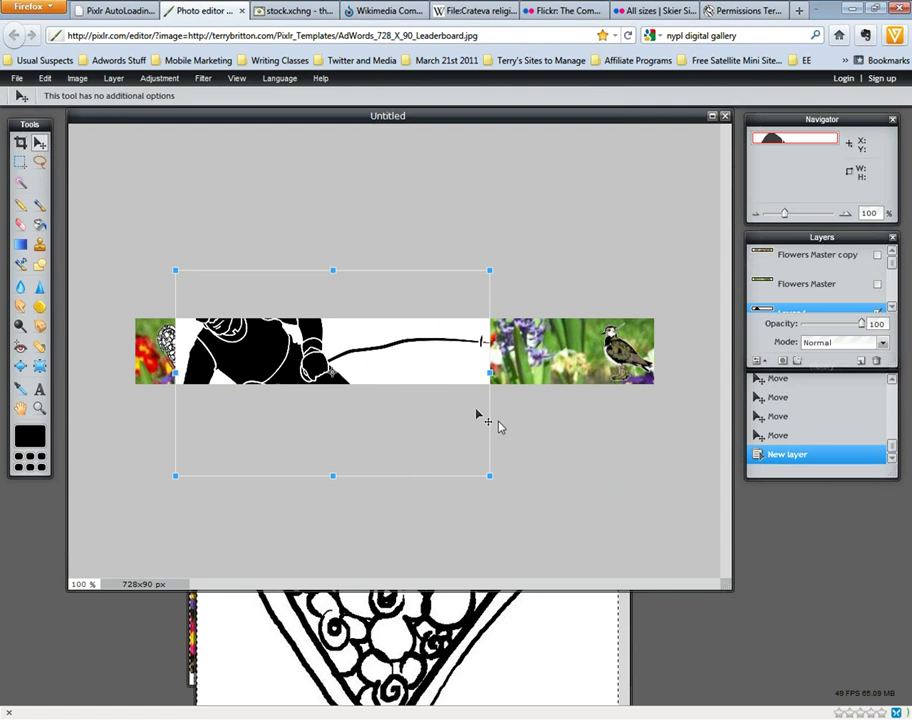
pyautogui.moveTo(489, 476); pyautogui.dragTo(386, 406)
pyautogui.moveTo(333, 372); pyautogui.dragTo(548, 349)
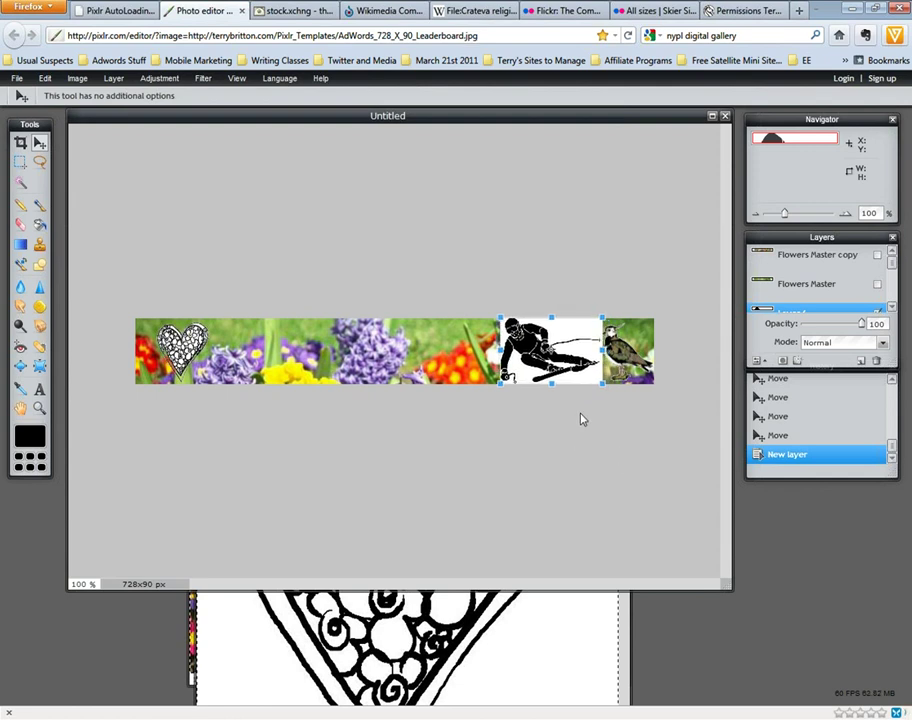
# - Apply the skier's scaling and set its layer to Multiply, moving the skier left over the red-orange flowers
pyautogui.press('Return')
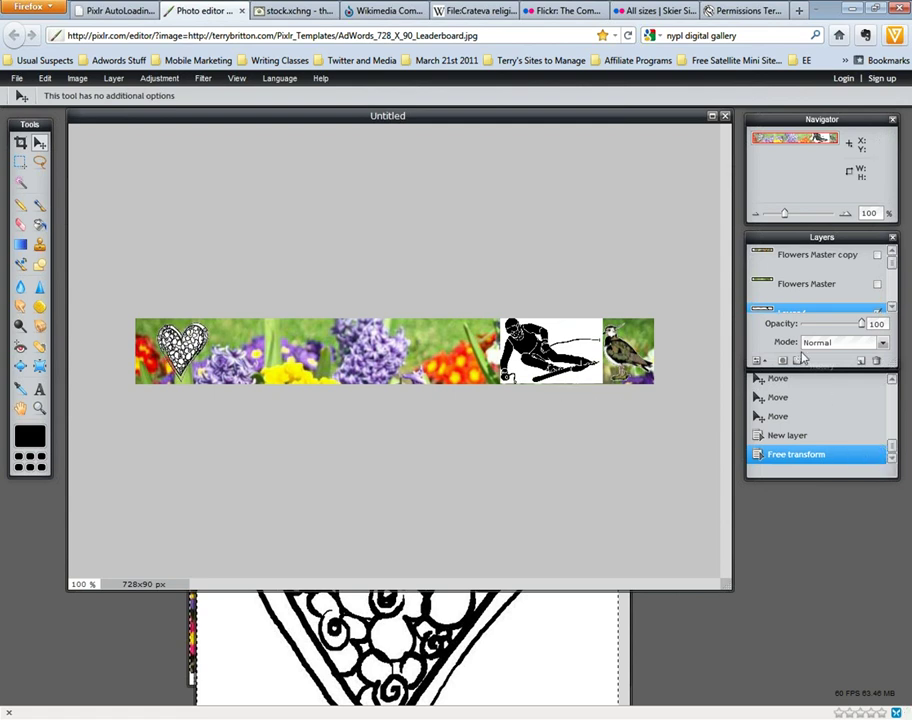
pyautogui.click(858, 343)
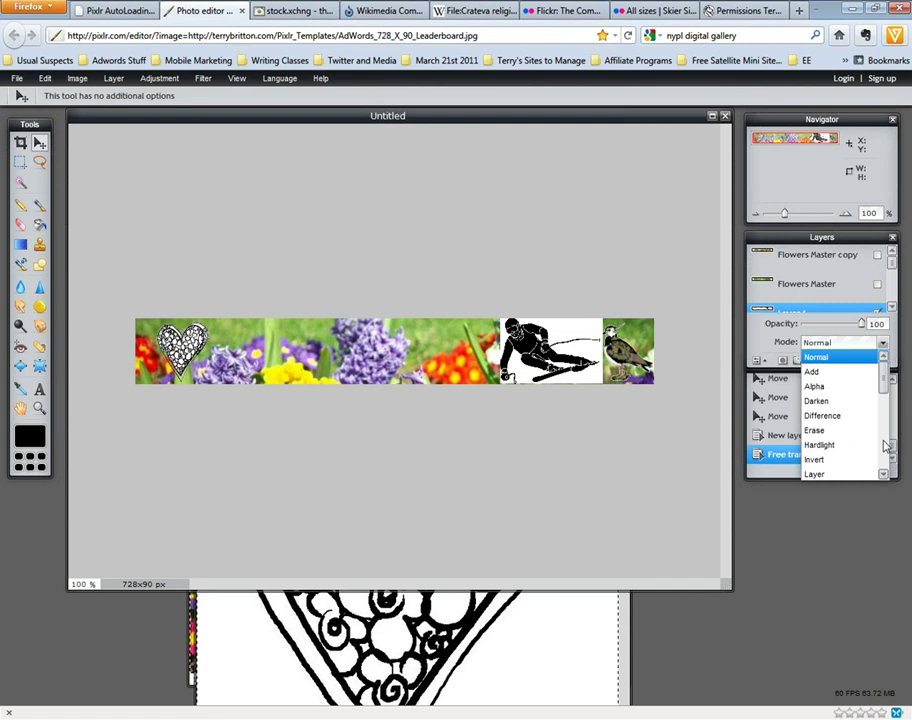
pyautogui.moveTo(885, 393); pyautogui.dragTo(888, 430)
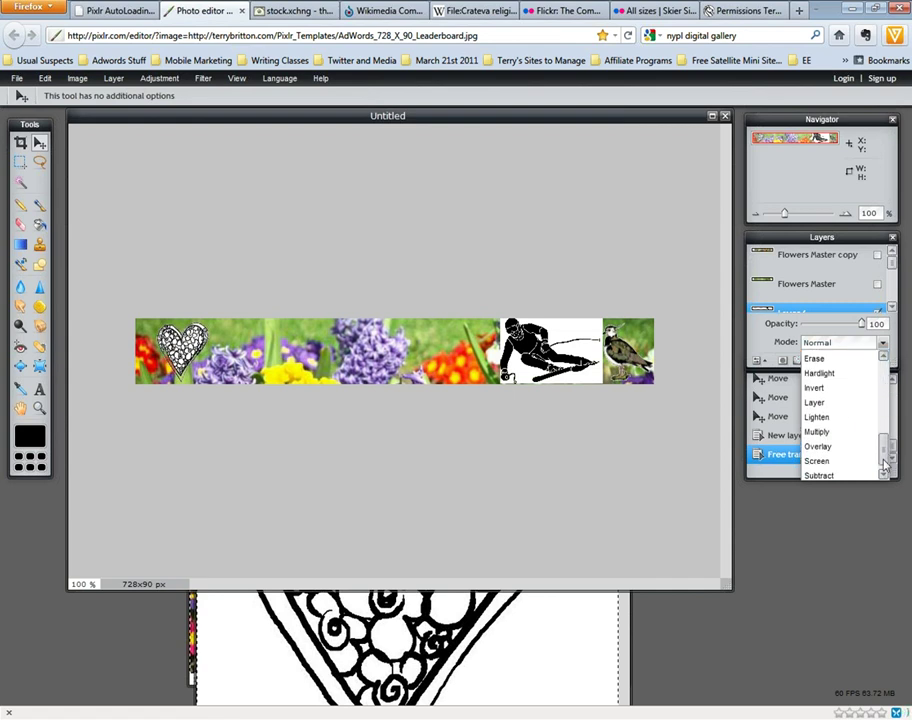
pyautogui.click(837, 437)
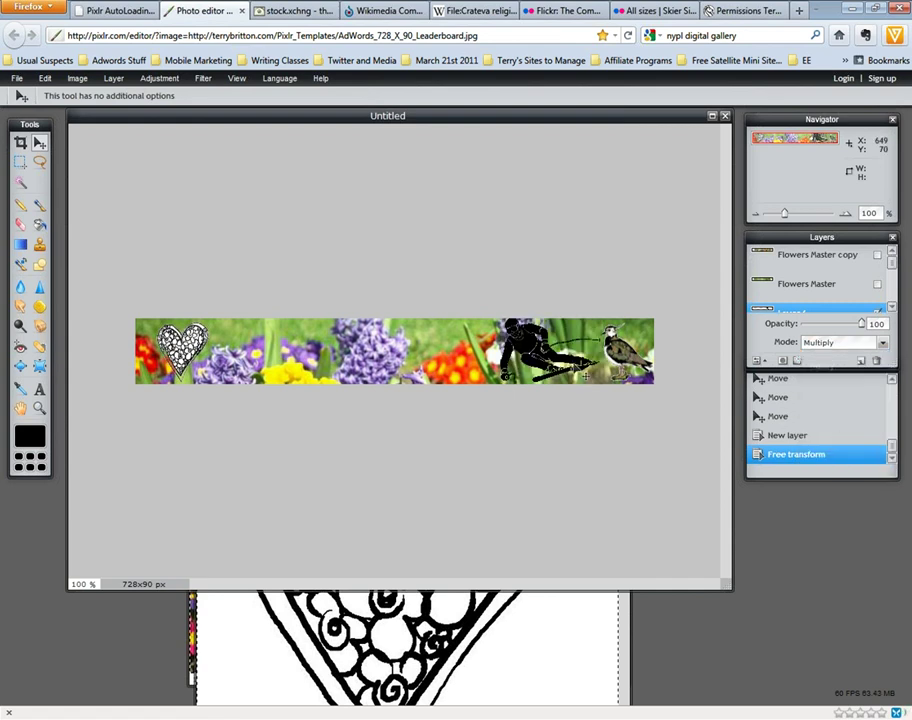
pyautogui.moveTo(531, 345); pyautogui.dragTo(438, 348)
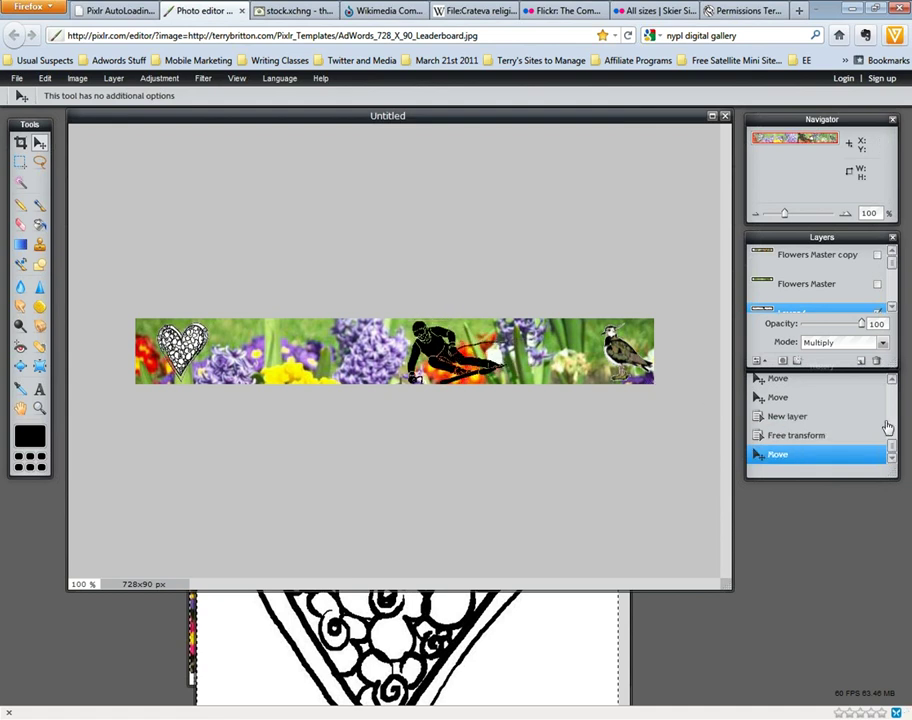
# - Set the skier layer's blend mode to Darken and move the skier next to the heart on the banner
pyautogui.click(880, 343)
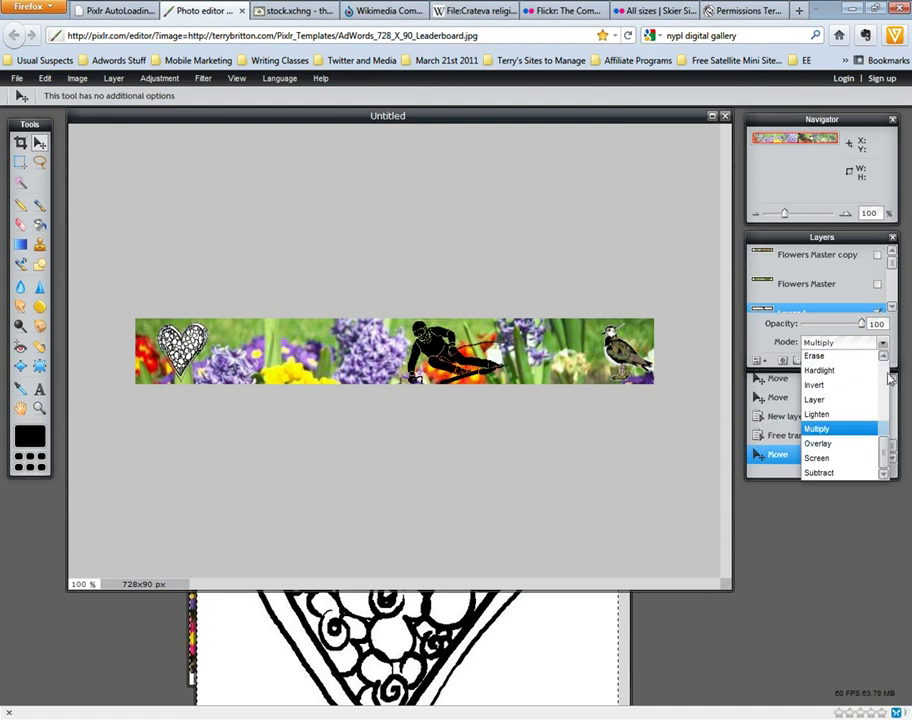
pyautogui.scroll(2, 888, 380)
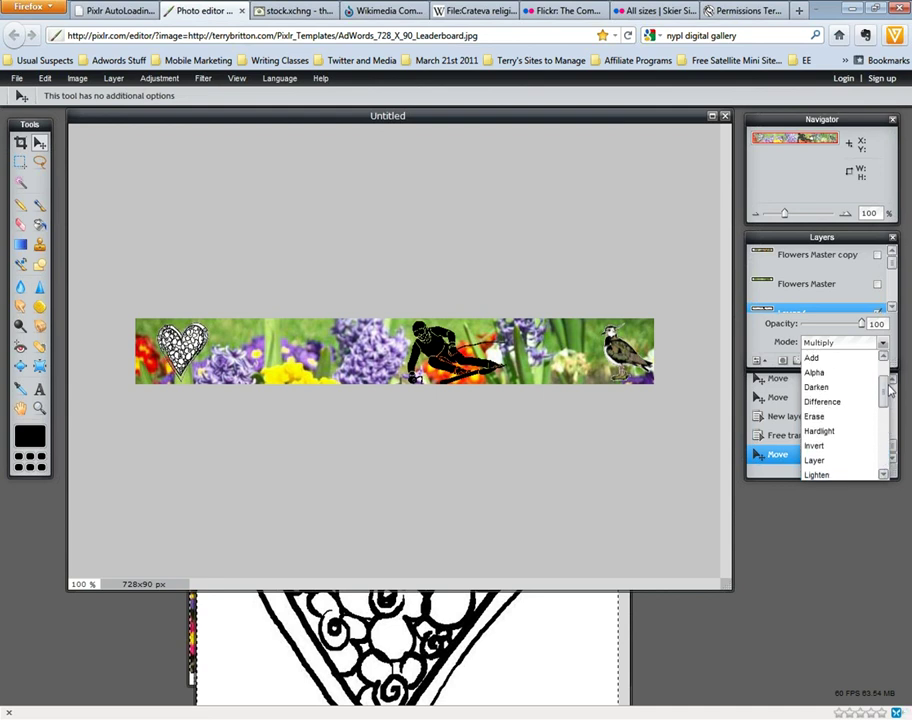
pyautogui.click(812, 388)
pyautogui.moveTo(432, 351); pyautogui.dragTo(277, 352)
pyautogui.moveTo(342, 376)
pyautogui.mouseDown()
pyautogui.moveTo(288, 375)
pyautogui.moveTo(345, 386)
pyautogui.mouseUp()
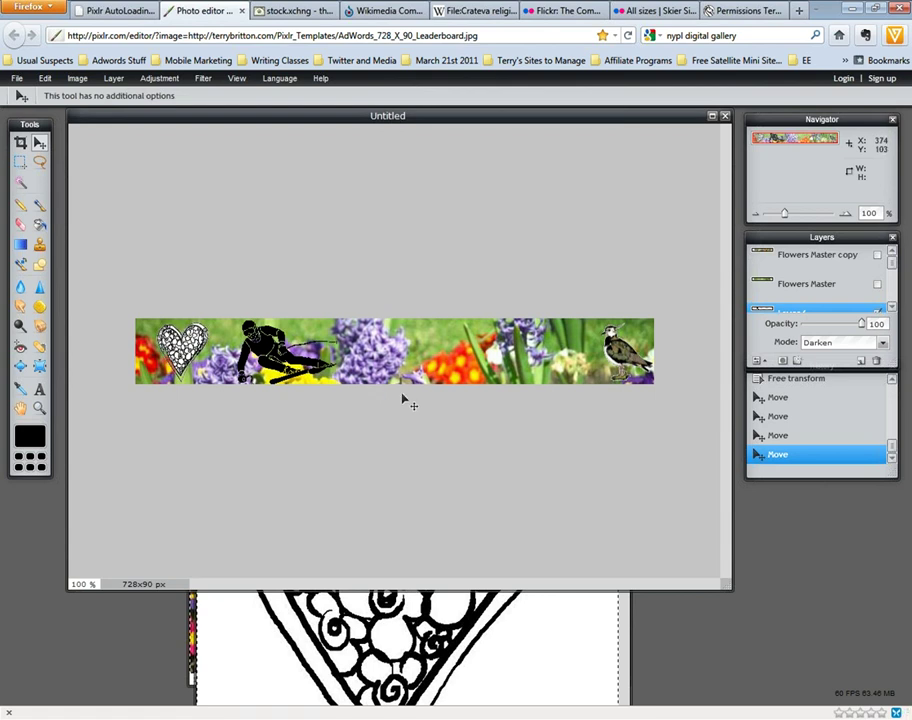
pyautogui.moveTo(269, 355); pyautogui.dragTo(250, 344)
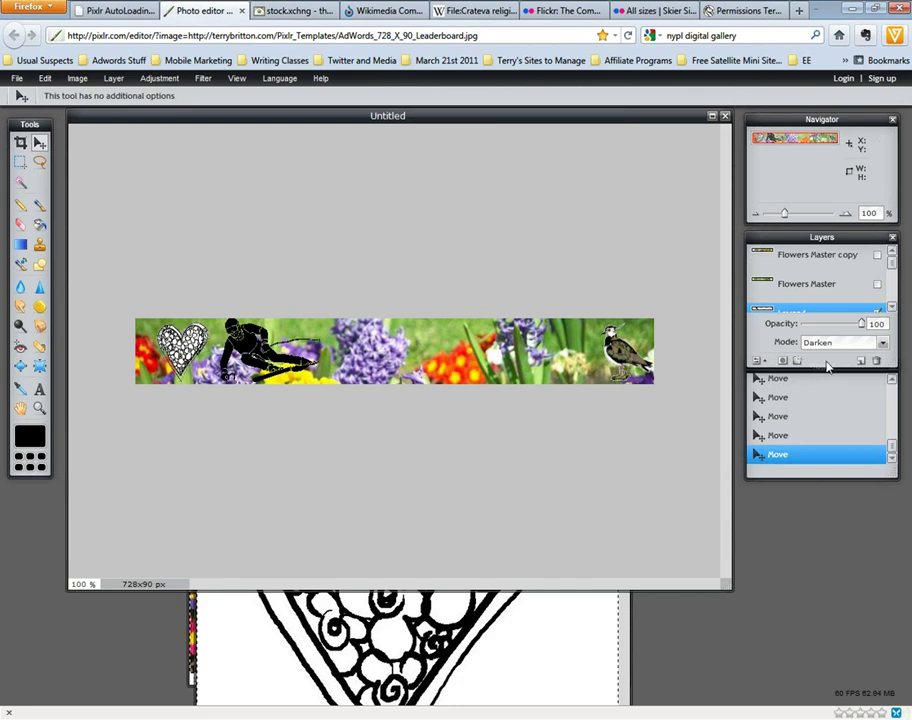
# - Bring the large heart image forward, move its window up until the whole heart shows, and deselect everything
pyautogui.click(507, 661)
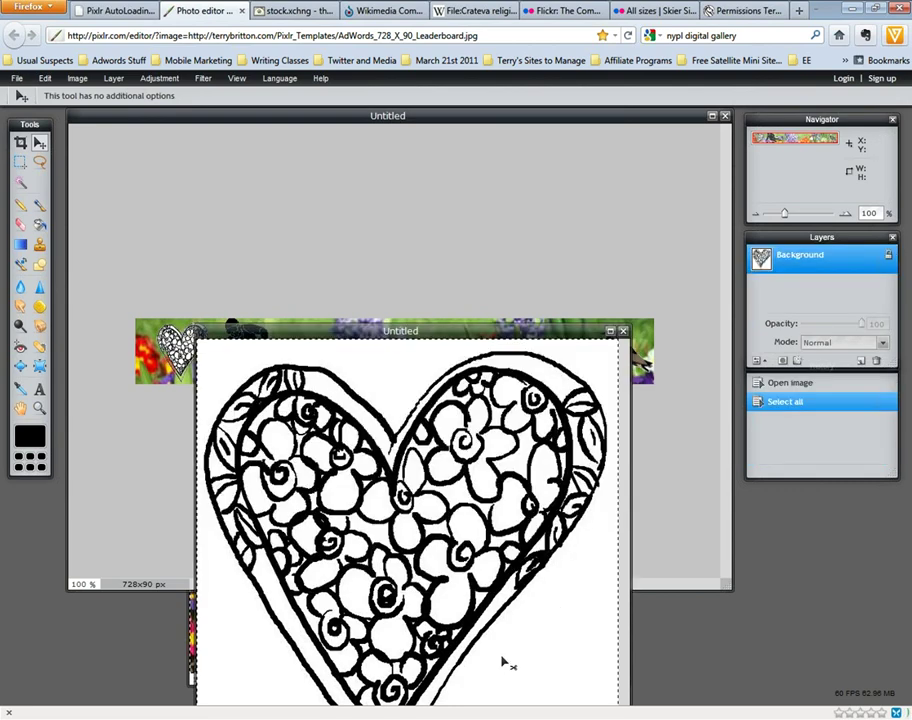
pyautogui.moveTo(452, 332); pyautogui.dragTo(456, 155)
pyautogui.hotkey('ctrl', 'd')
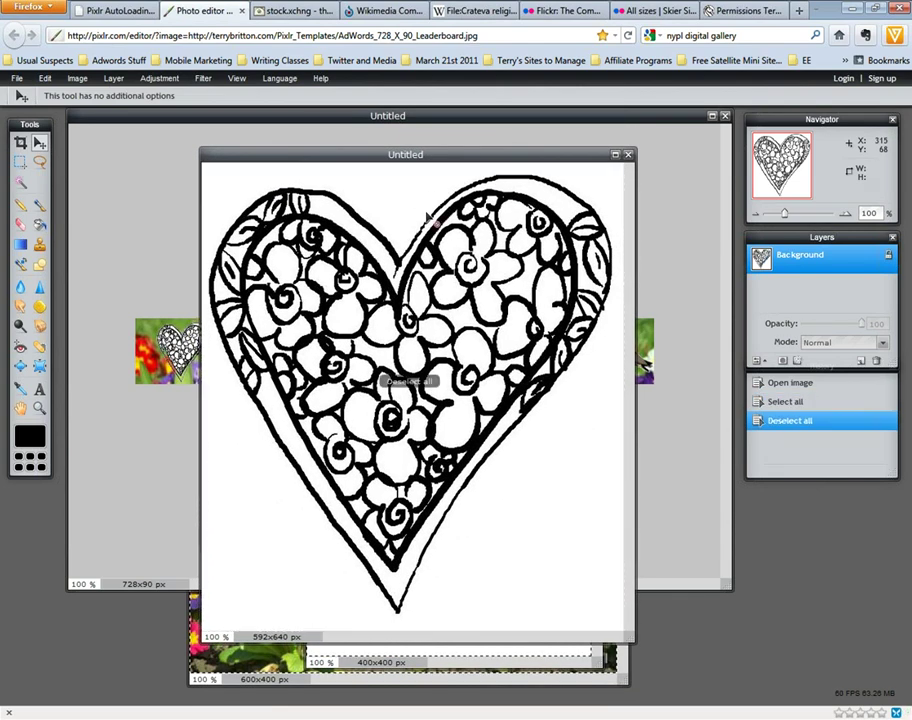
# - Try colorizing the heart image with Hue & Saturation at a hue of -20, and undo it
pyautogui.click(156, 79)
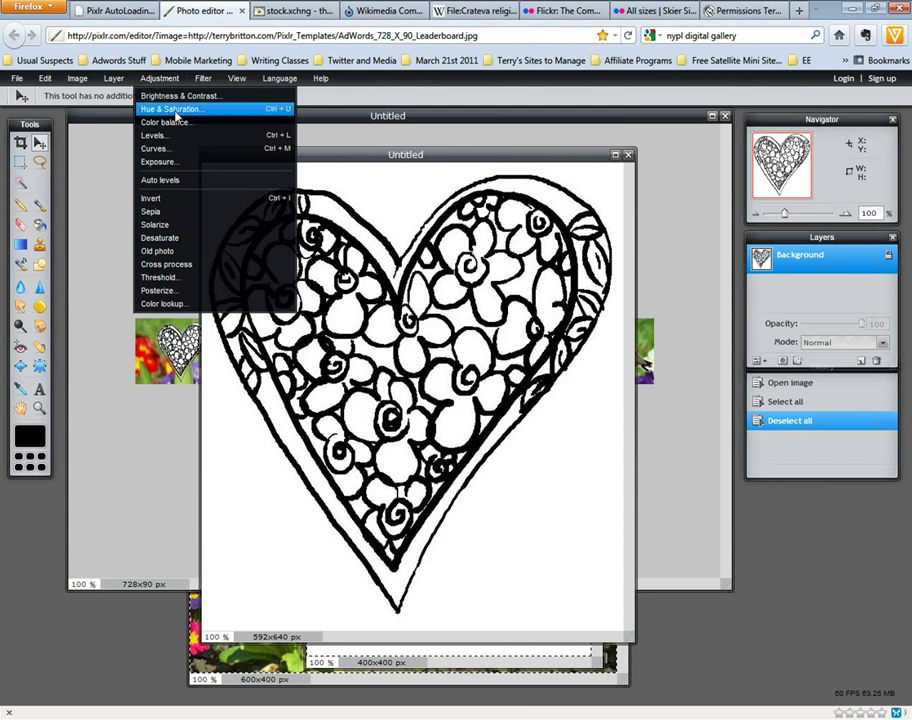
pyautogui.click(172, 109)
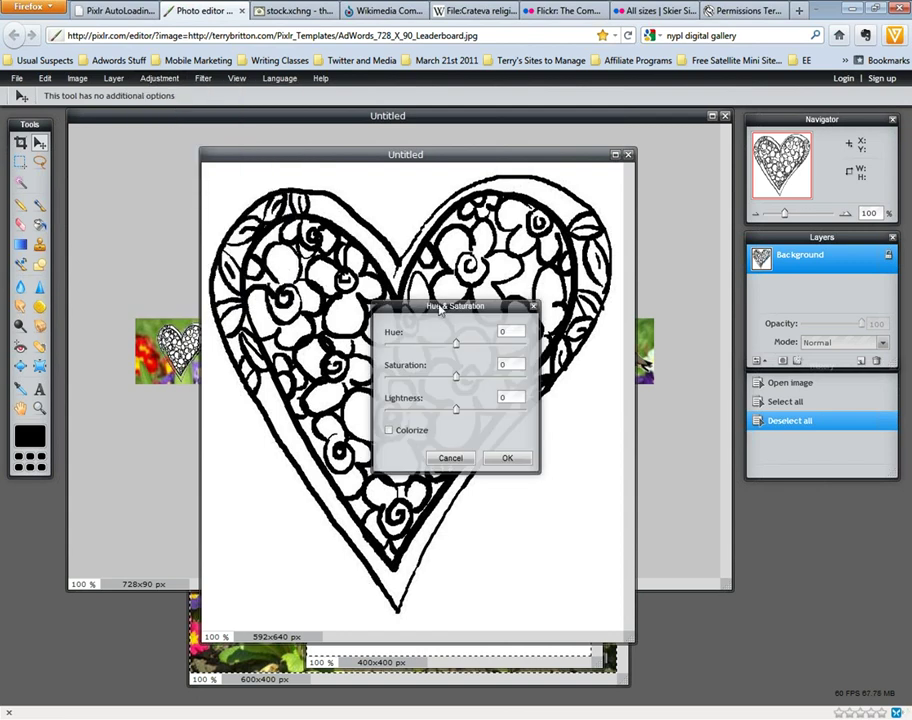
pyautogui.moveTo(447, 310); pyautogui.dragTo(705, 218)
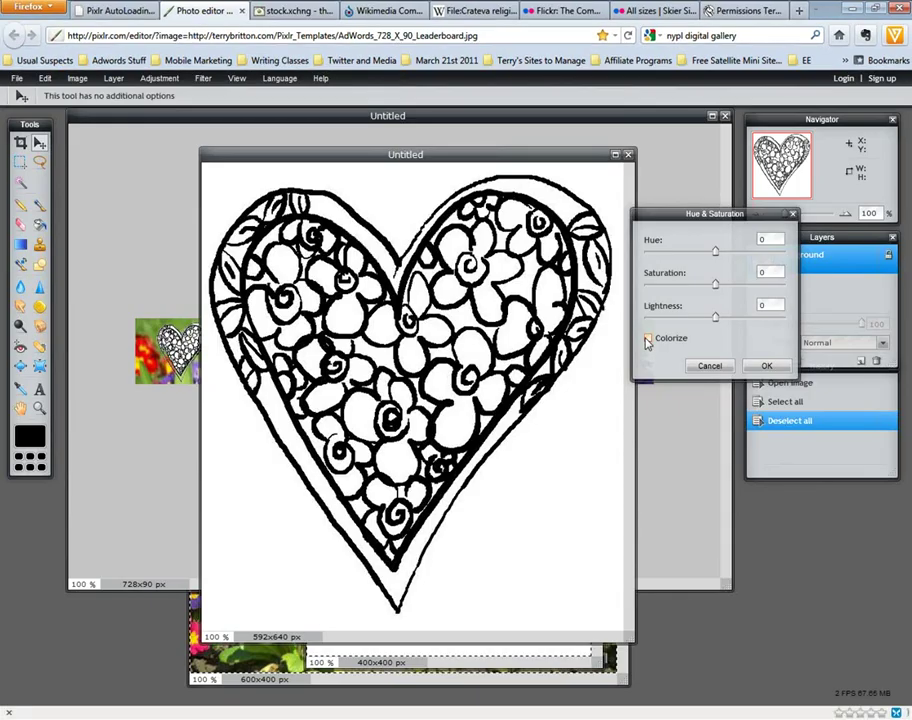
pyautogui.click(648, 339)
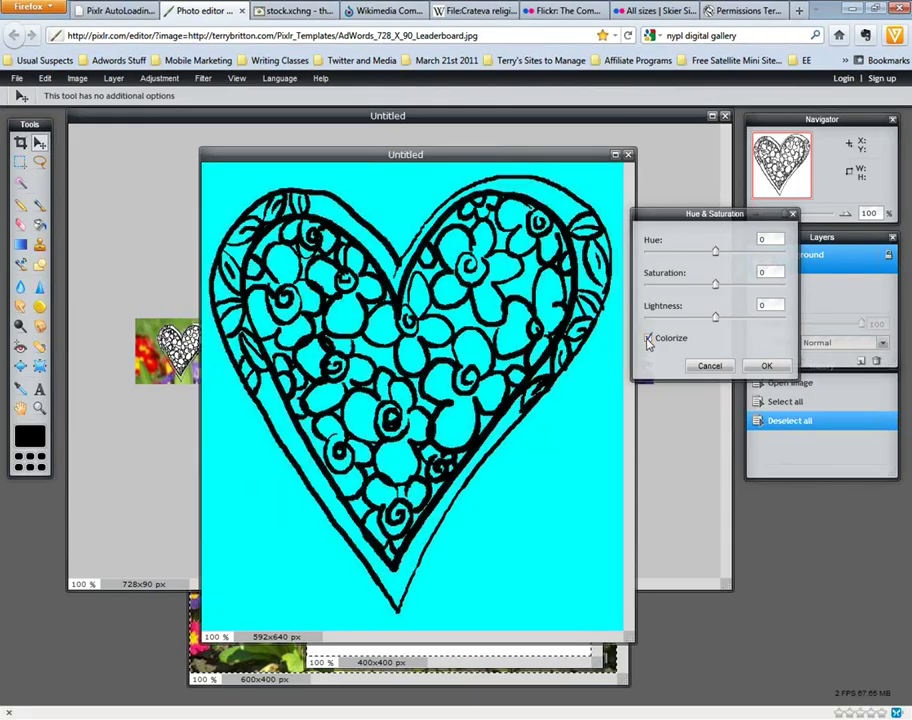
pyautogui.moveTo(716, 253)
pyautogui.mouseDown()
pyautogui.moveTo(725, 251)
pyautogui.moveTo(687, 257)
pyautogui.moveTo(709, 259)
pyautogui.mouseUp()
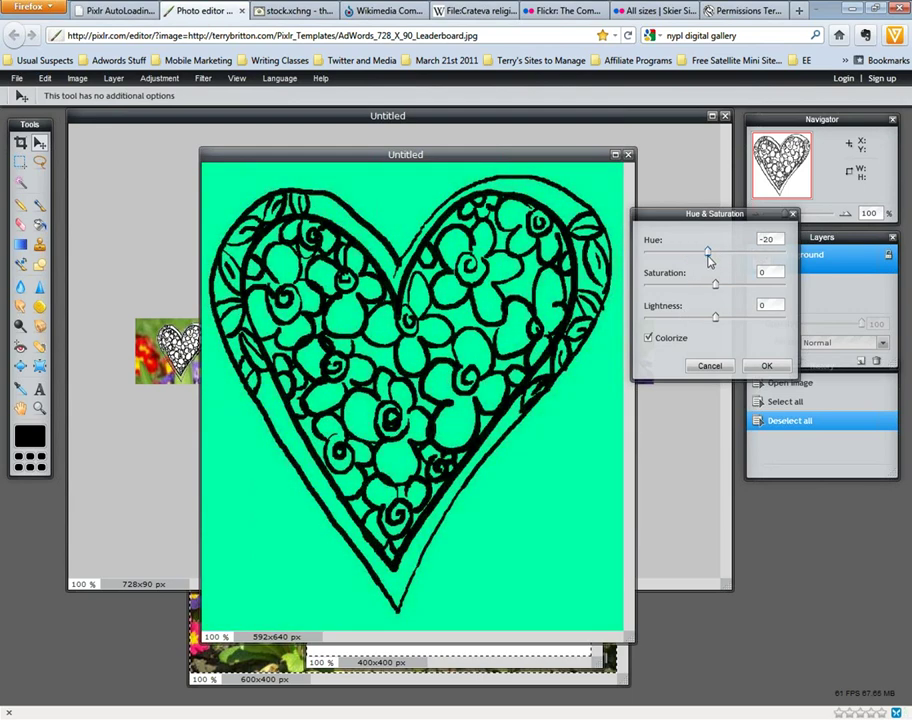
pyautogui.click(762, 367)
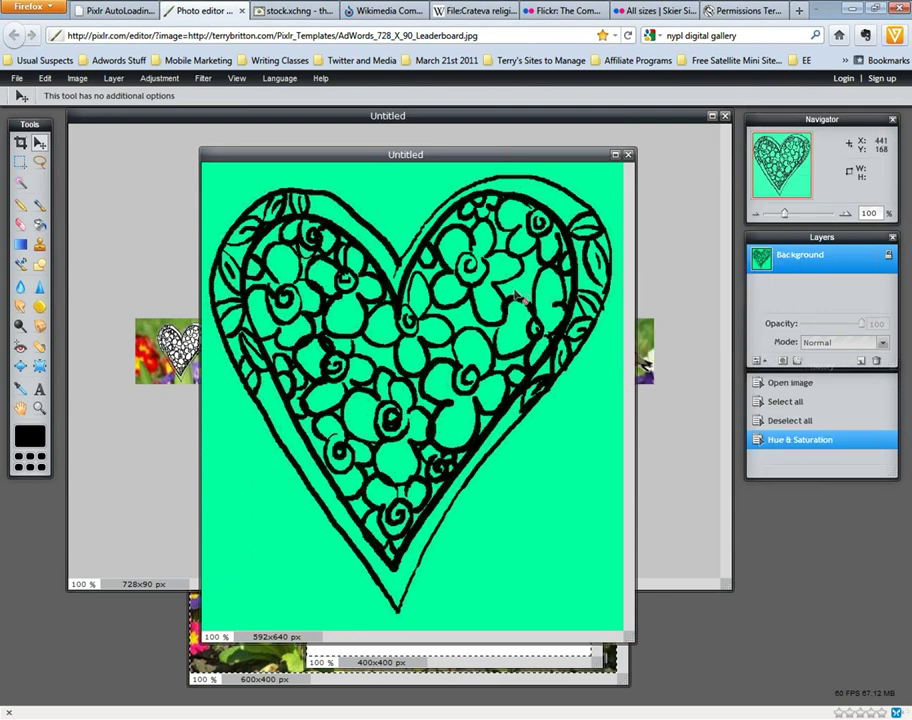
pyautogui.hotkey('ctrl', 'z')
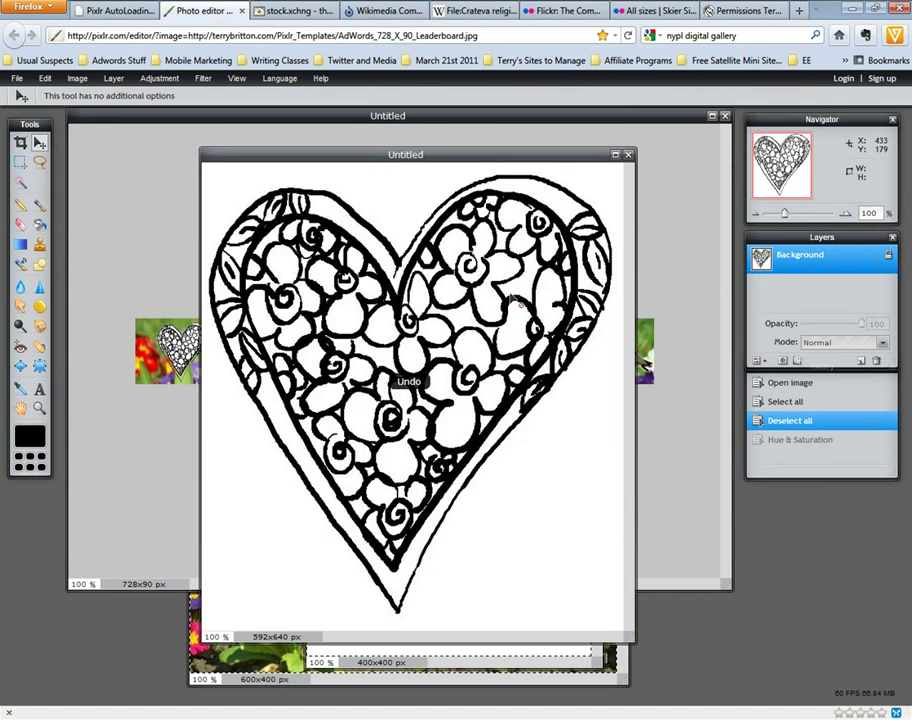
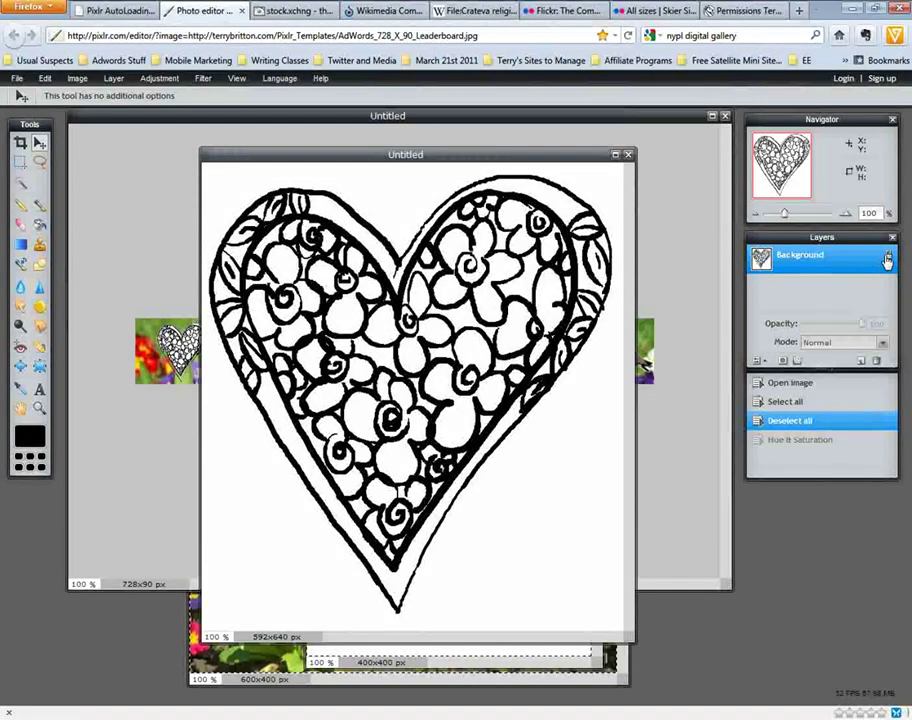
# - Unlock the heart image's background as a layer named Heart and add a new empty layer beneath it
pyautogui.doubleClick(888, 260)
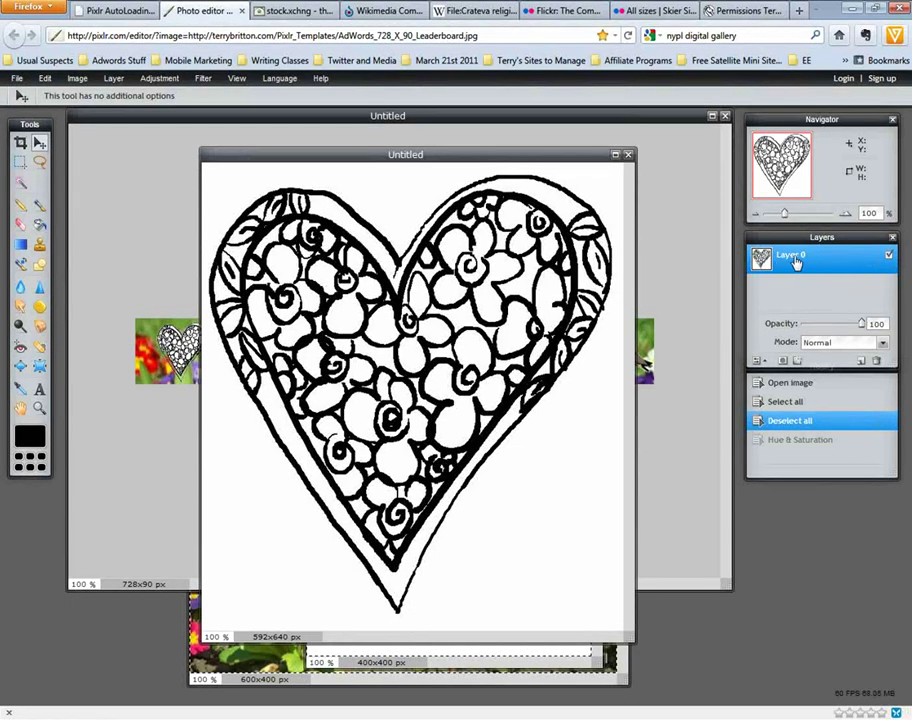
pyautogui.doubleClick(793, 256)
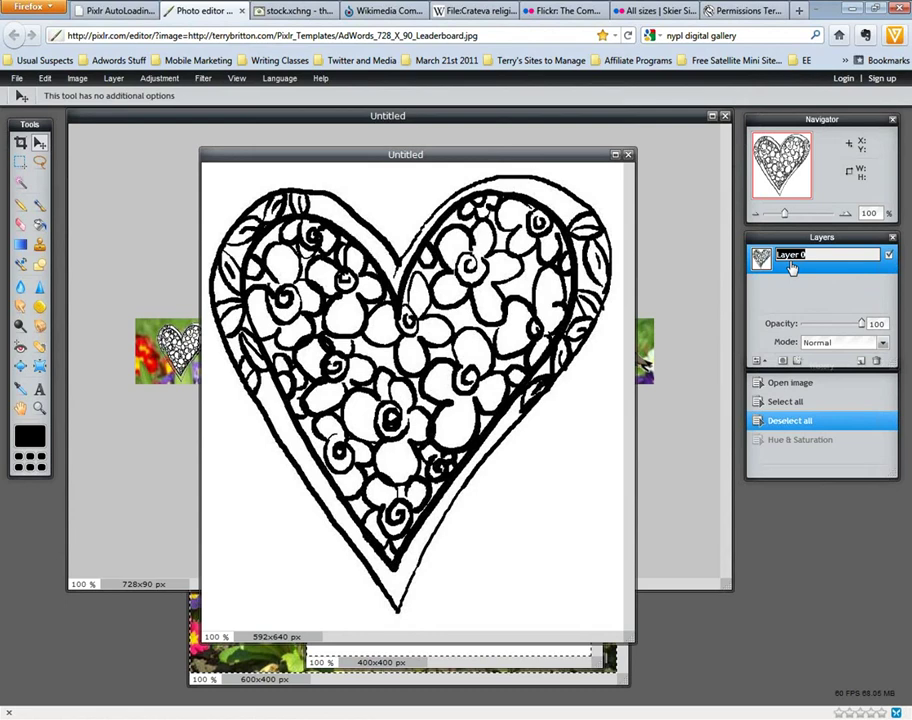
pyautogui.write('Heart')
pyautogui.press('Return')
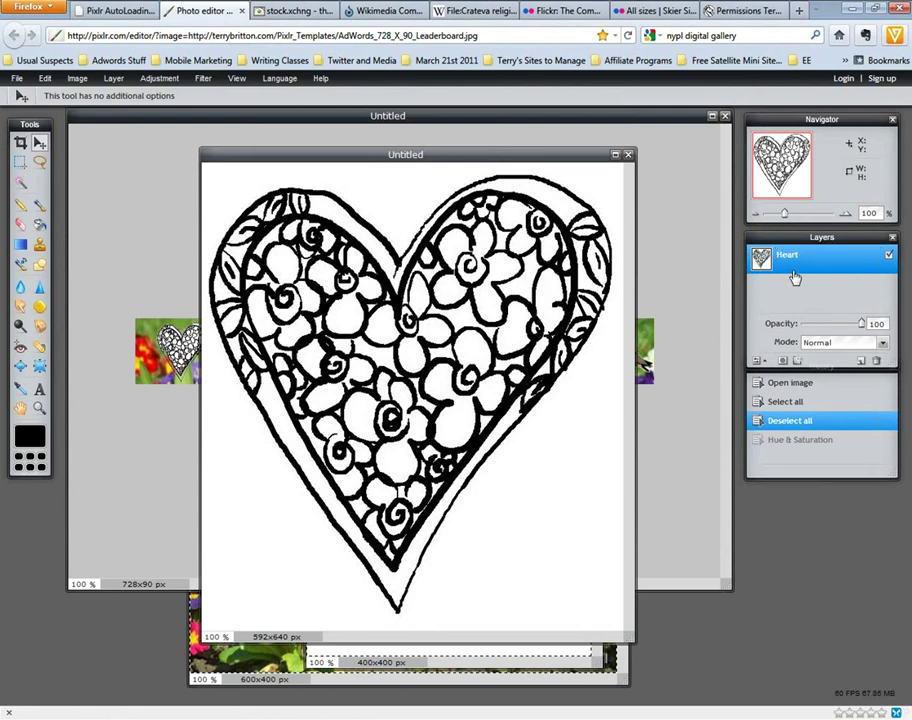
pyautogui.click(862, 366)
pyautogui.moveTo(803, 258); pyautogui.dragTo(789, 293)
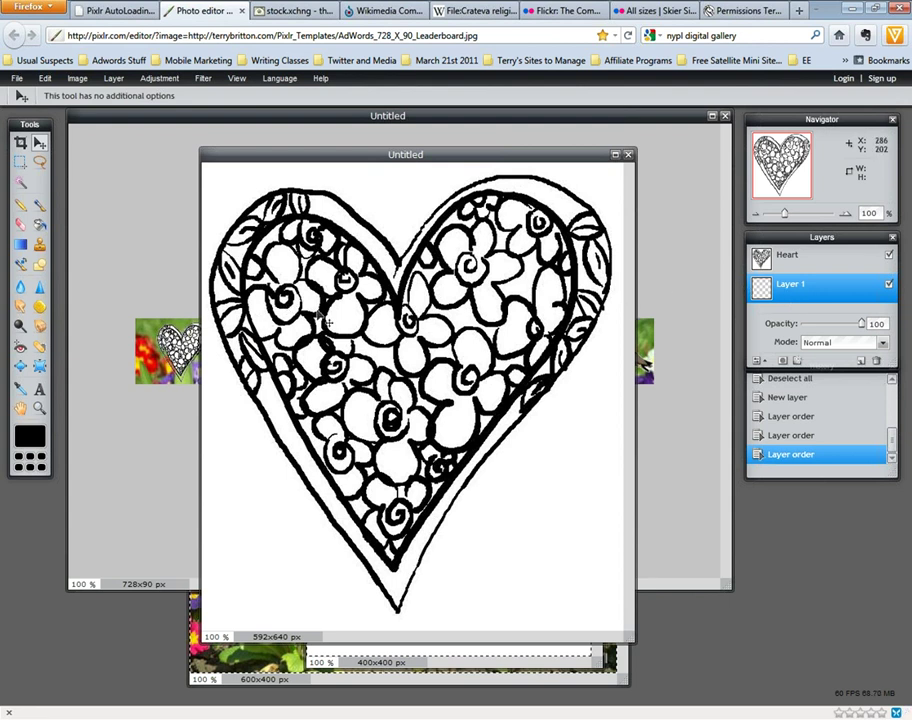
# - Choose the Paint bucket tool and open its fill color for editing, with the color selector moved aside
pyautogui.click(40, 226)
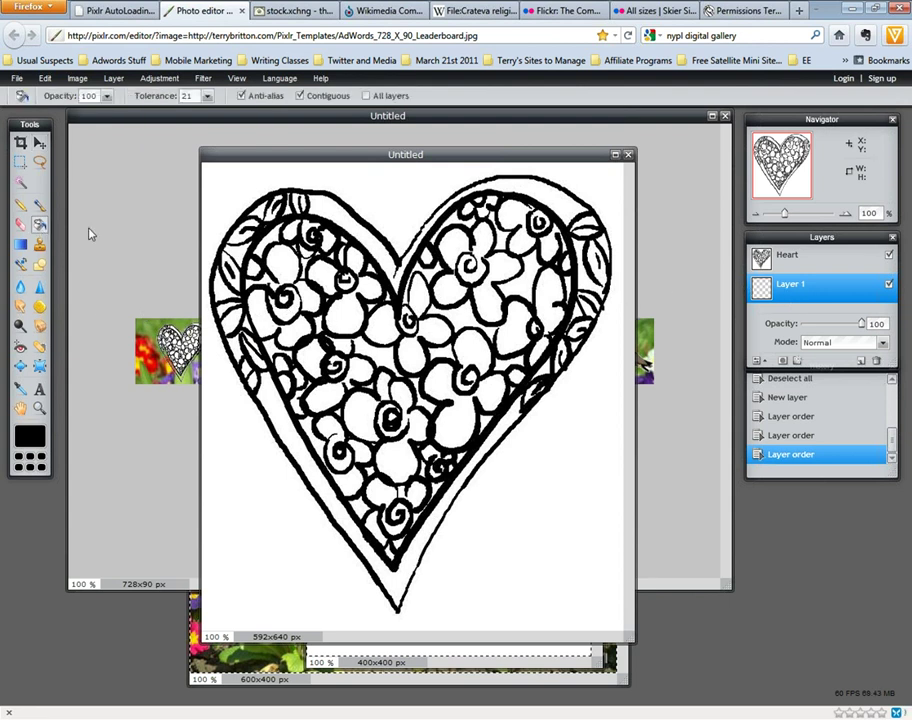
pyautogui.click(30, 436)
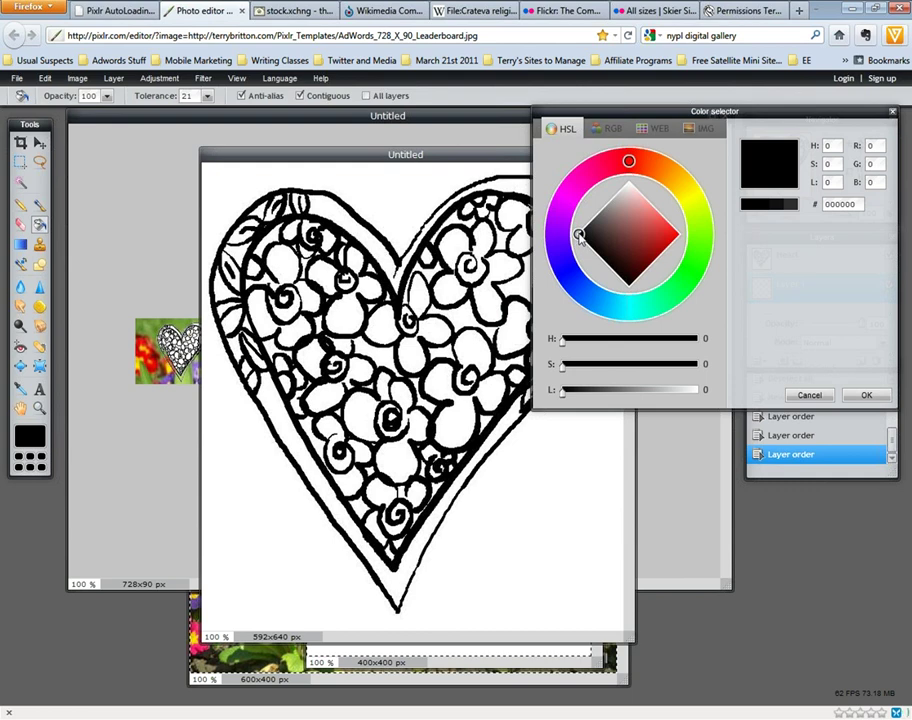
pyautogui.moveTo(720, 116); pyautogui.dragTo(694, 149)
# - Try out black, pure red, white and pale pink shades such as f5cbcb as the fill color
pyautogui.click(550, 272)
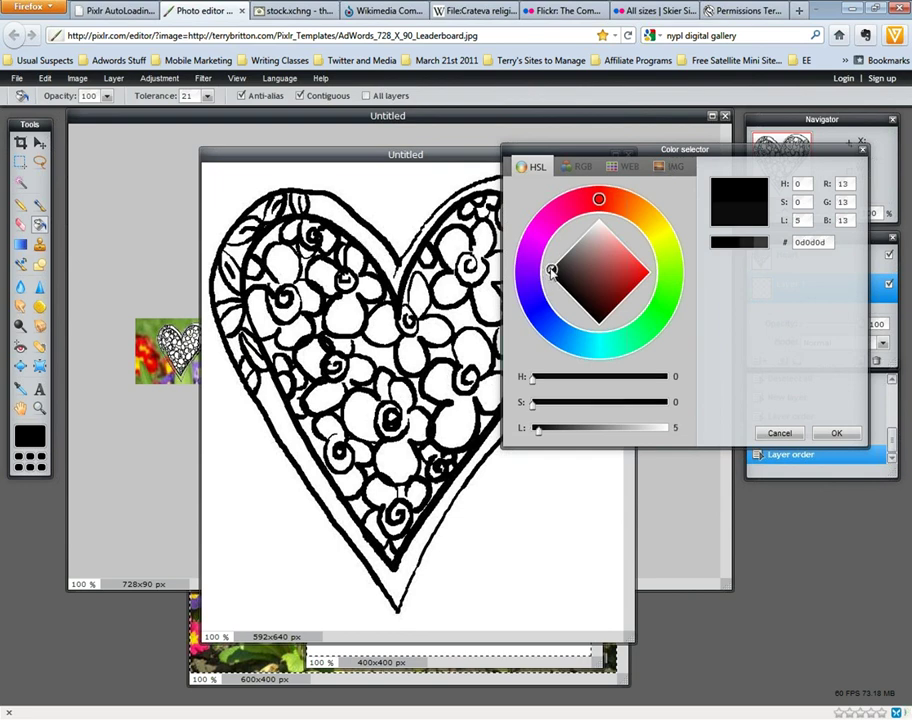
pyautogui.moveTo(553, 273)
pyautogui.mouseDown()
pyautogui.moveTo(538, 281)
pyautogui.moveTo(572, 265)
pyautogui.moveTo(613, 264)
pyautogui.moveTo(535, 280)
pyautogui.moveTo(552, 273)
pyautogui.mouseUp()
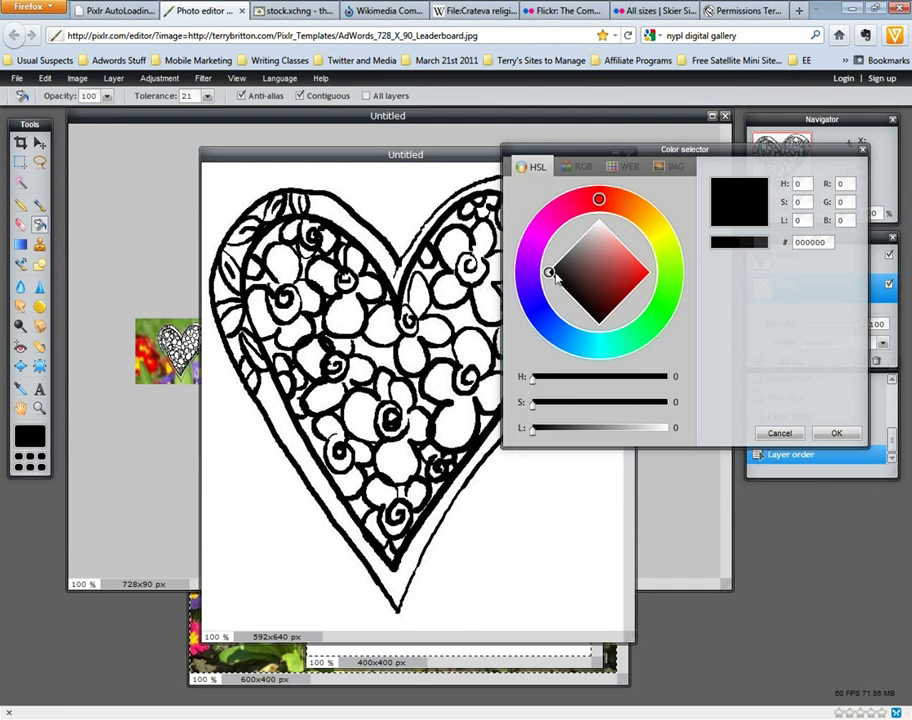
pyautogui.moveTo(550, 276)
pyautogui.mouseDown()
pyautogui.moveTo(590, 270)
pyautogui.moveTo(661, 281)
pyautogui.mouseUp()
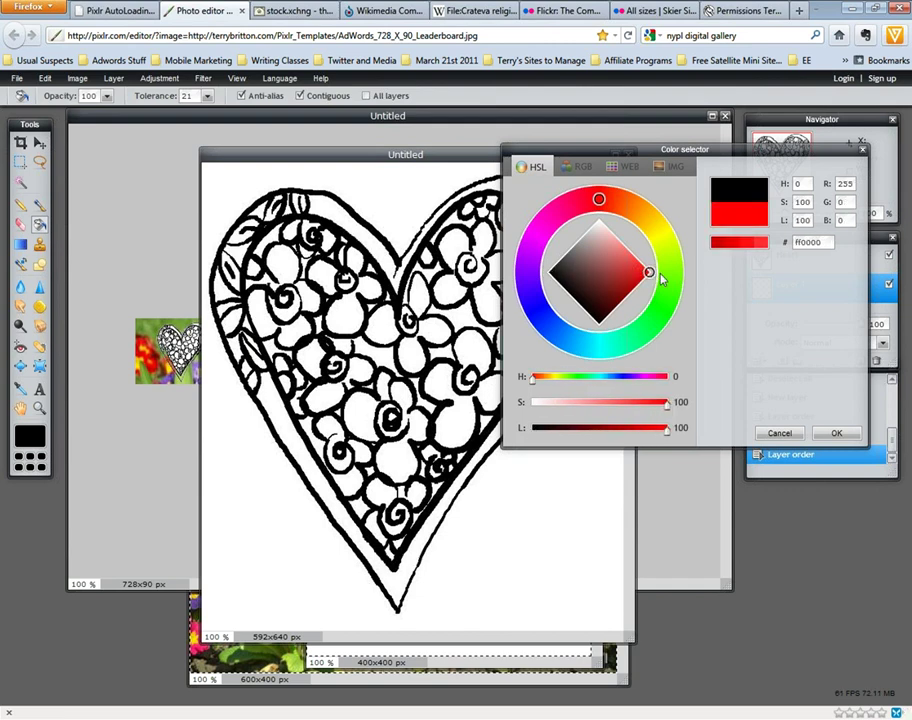
pyautogui.moveTo(650, 272)
pyautogui.mouseDown()
pyautogui.moveTo(638, 248)
pyautogui.moveTo(598, 218)
pyautogui.mouseUp()
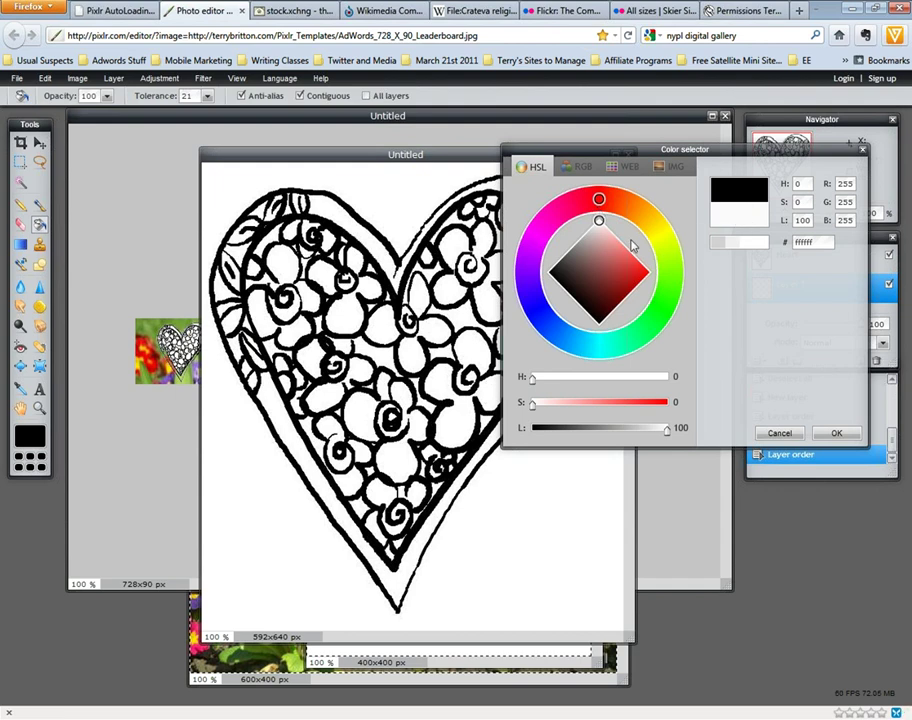
pyautogui.moveTo(604, 230); pyautogui.dragTo(601, 244)
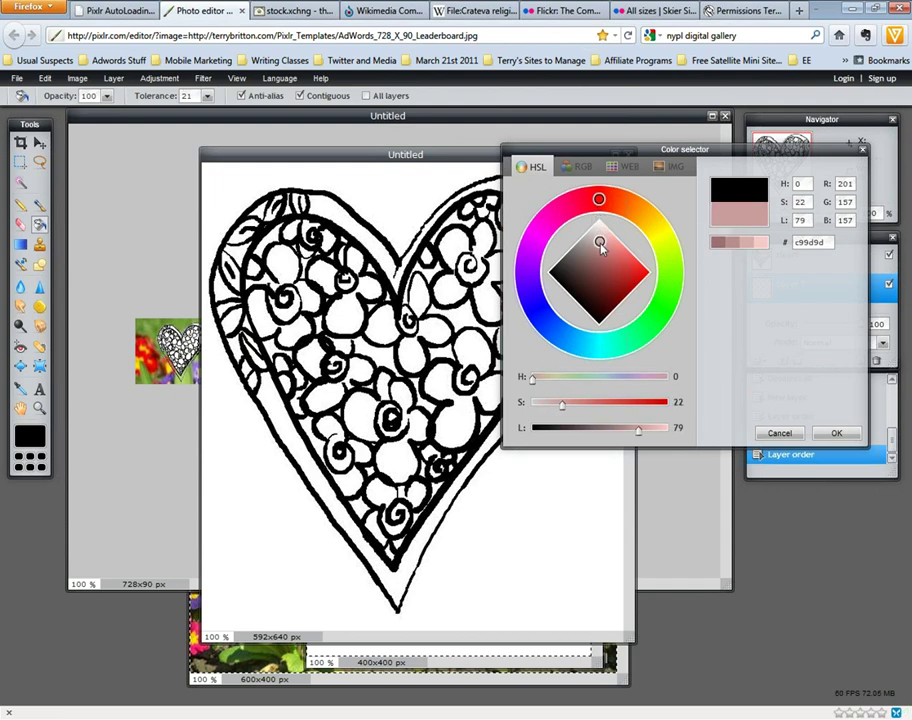
pyautogui.click(760, 243)
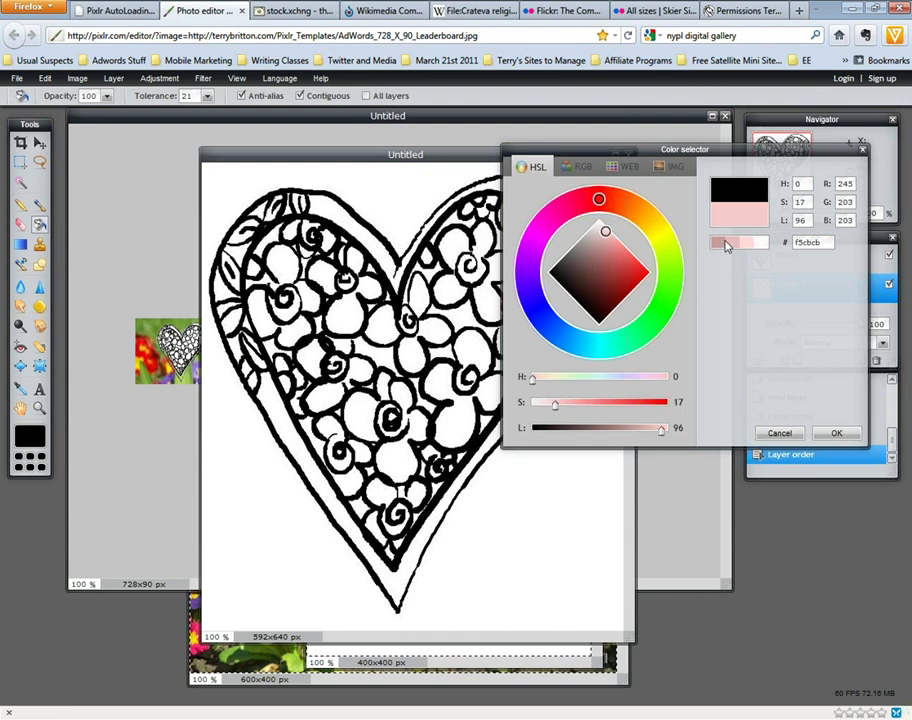
pyautogui.click(727, 246)
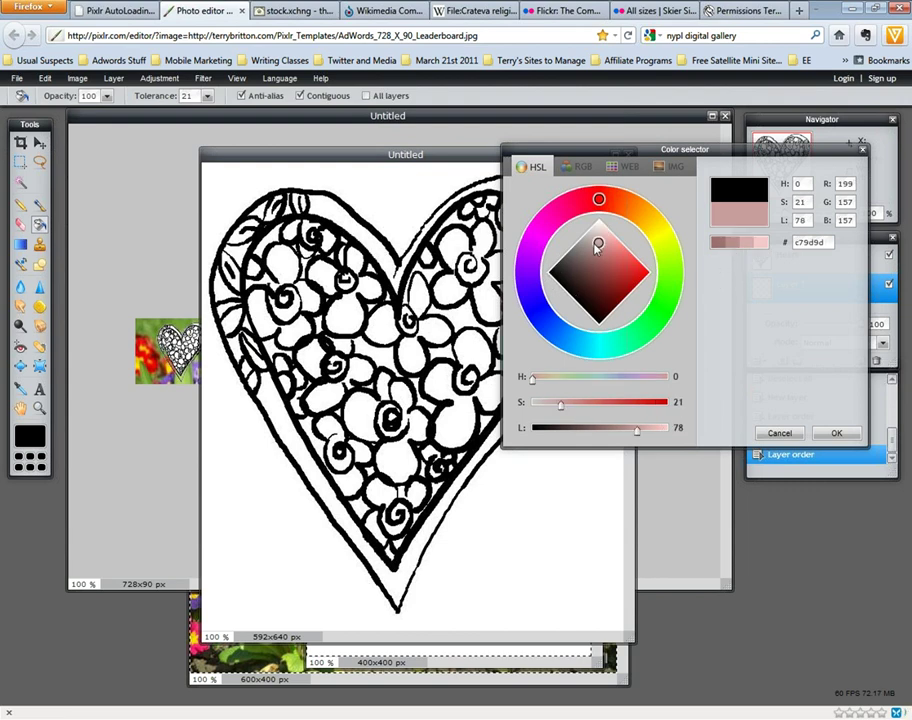
# - Set the fill color to red f73528 and flood the empty layer beneath the heart with it
pyautogui.click(609, 252)
pyautogui.moveTo(601, 197)
pyautogui.mouseDown()
pyautogui.moveTo(641, 213)
pyautogui.moveTo(603, 197)
pyautogui.mouseUp()
pyautogui.click(615, 261)
pyautogui.moveTo(617, 262); pyautogui.dragTo(641, 265)
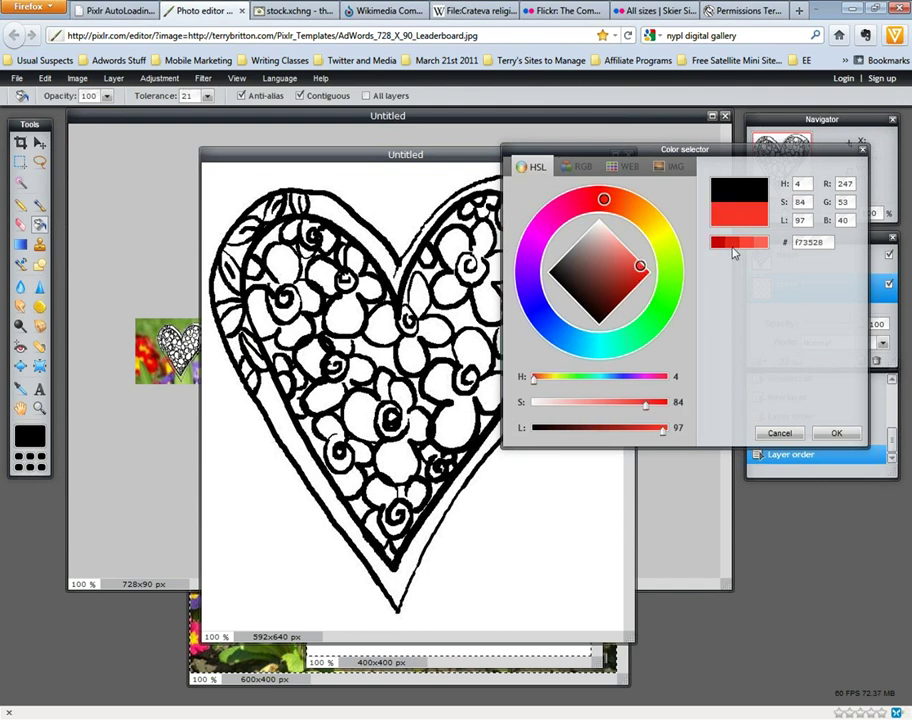
pyautogui.click(838, 436)
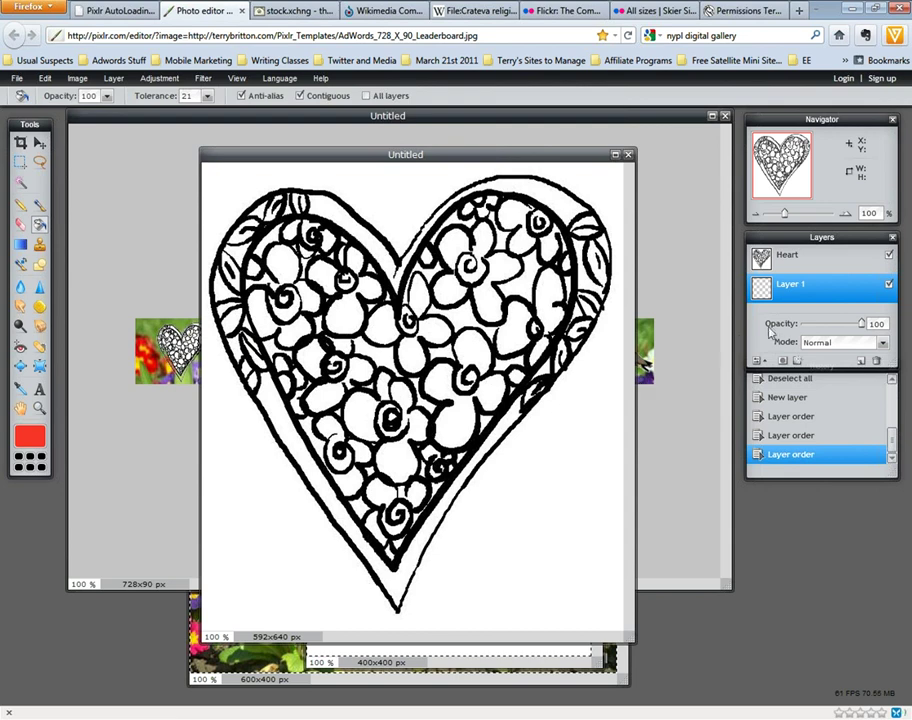
pyautogui.click(543, 455)
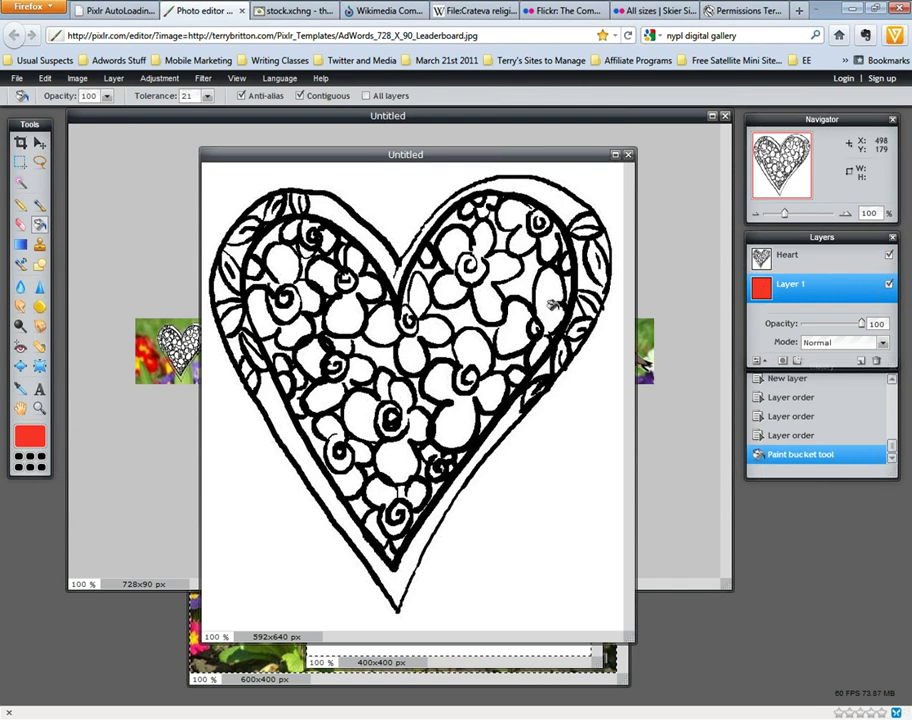
# - Hide and reshow the Heart layer to check the red fill, and try its opacity at 34 before restoring 100
pyautogui.click(888, 256)
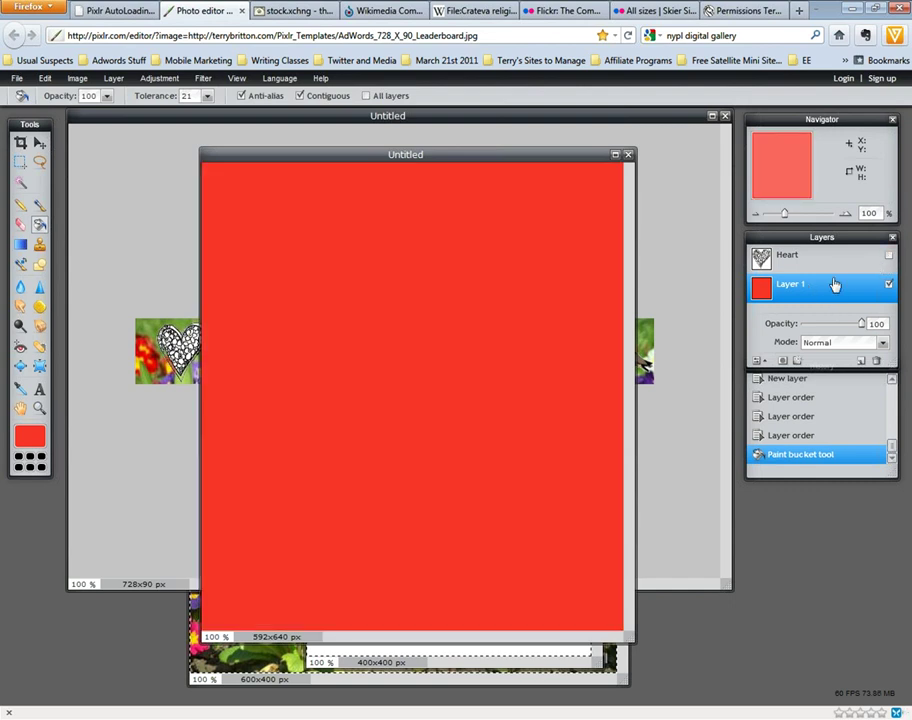
pyautogui.click(888, 256)
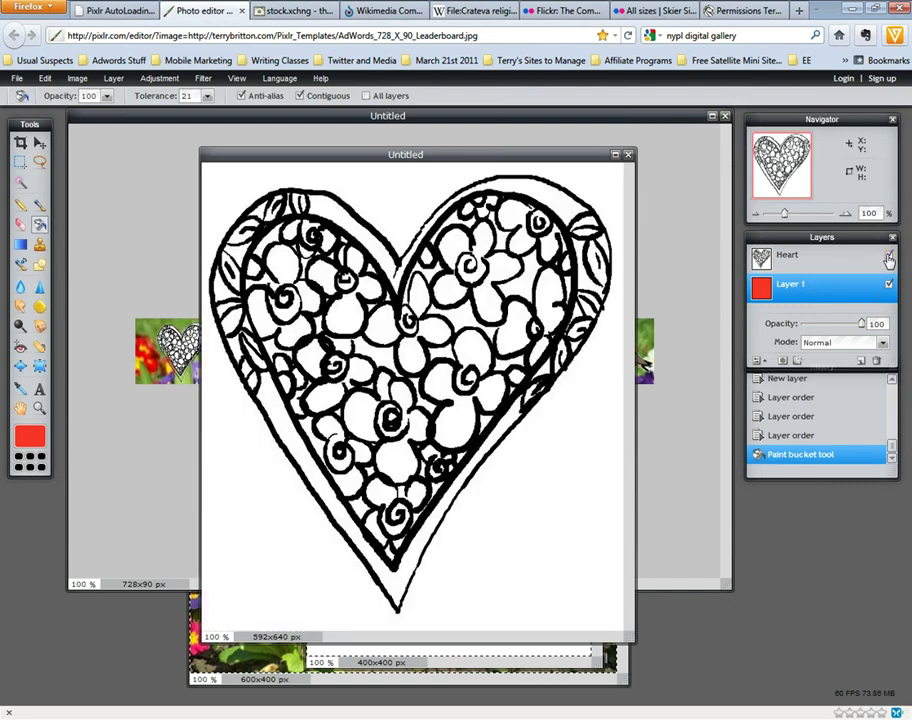
pyautogui.click(797, 262)
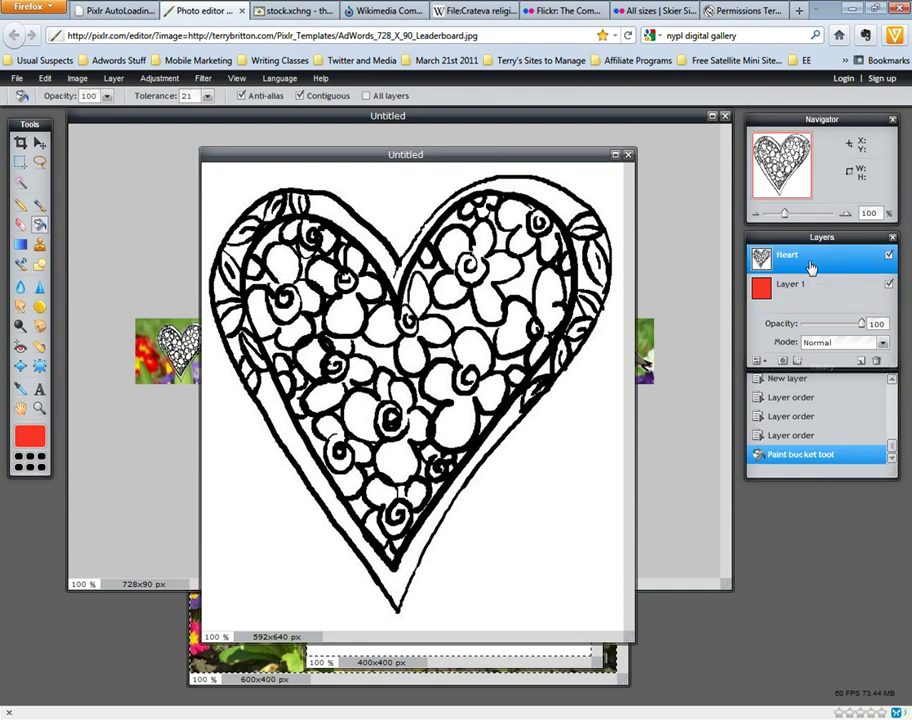
pyautogui.moveTo(861, 328); pyautogui.dragTo(822, 352)
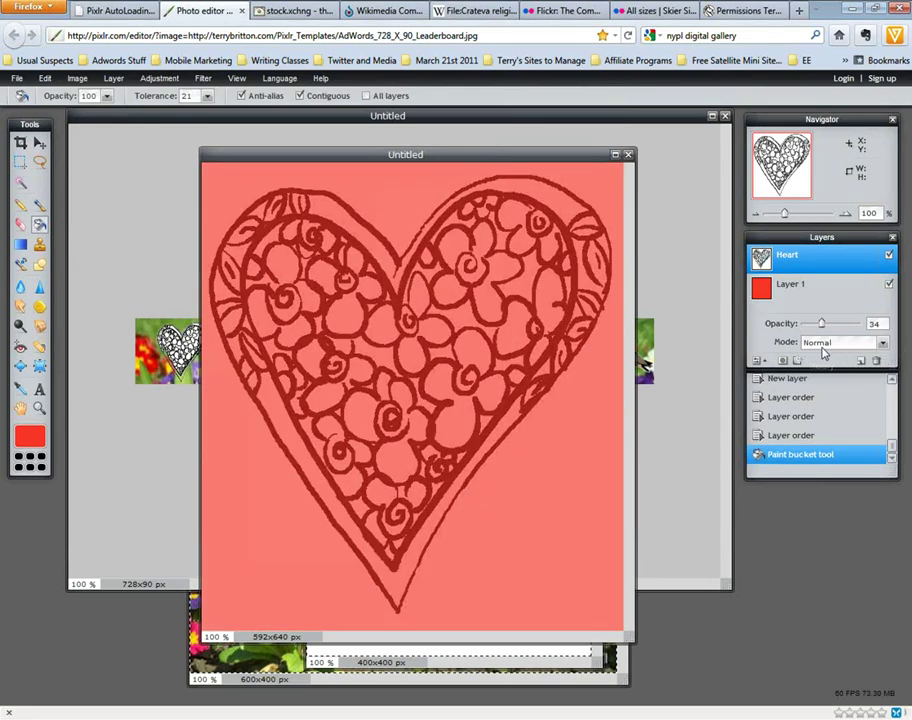
pyautogui.moveTo(824, 352); pyautogui.dragTo(897, 337)
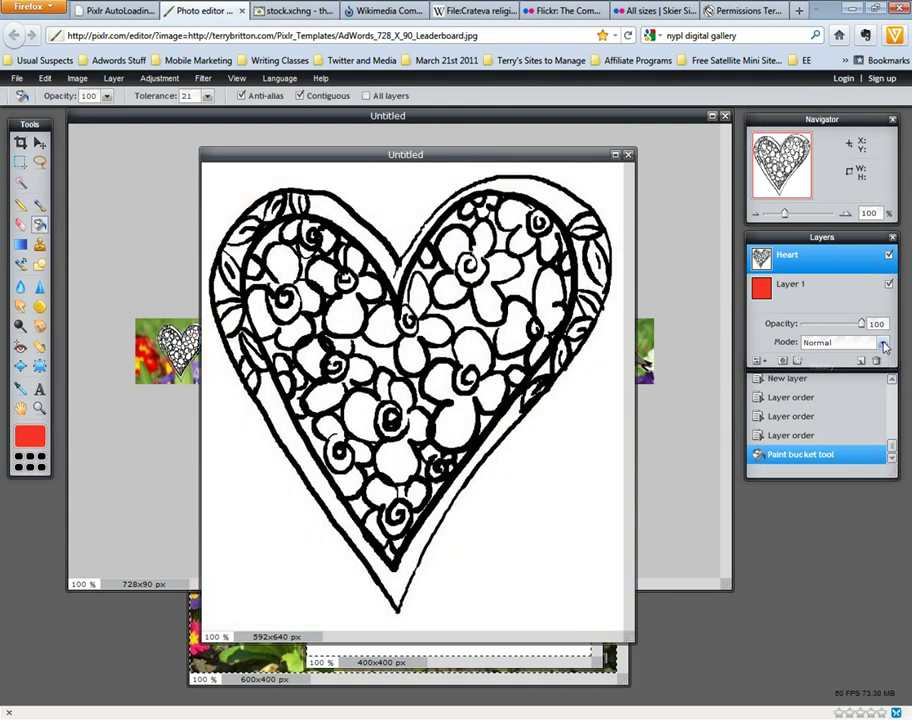
# - Try the Add blend mode on the Heart layer over the red layer
pyautogui.click(884, 344)
pyautogui.click(860, 359)
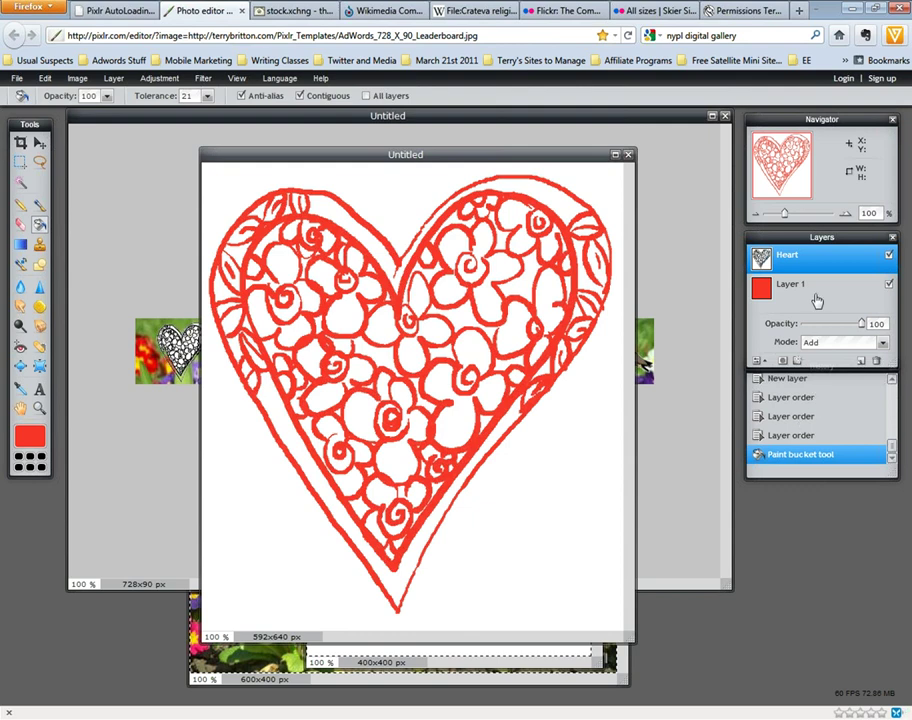
pyautogui.click(883, 345)
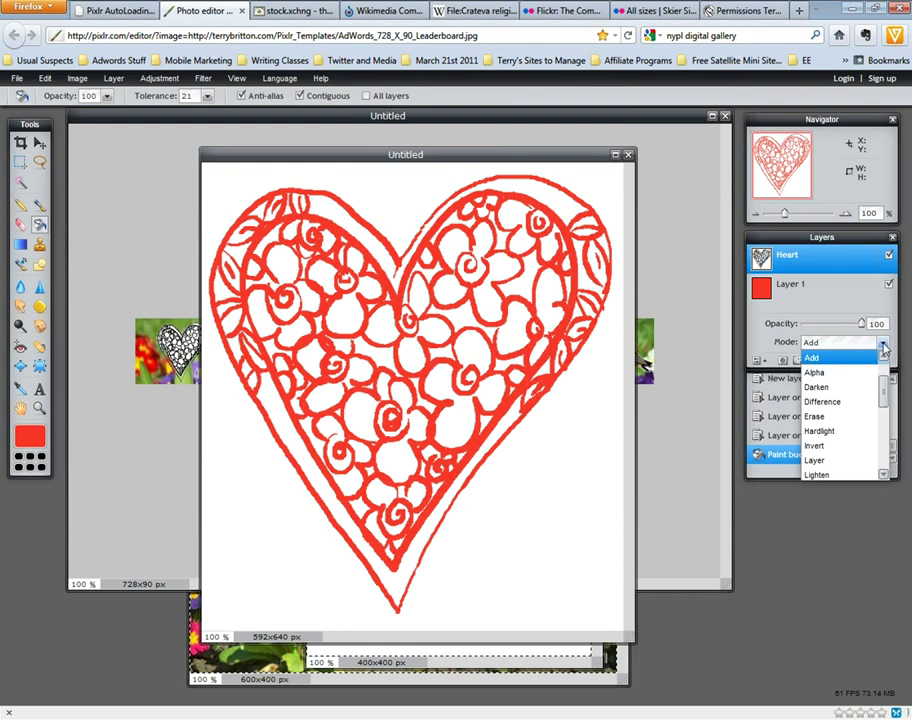
pyautogui.click(883, 345)
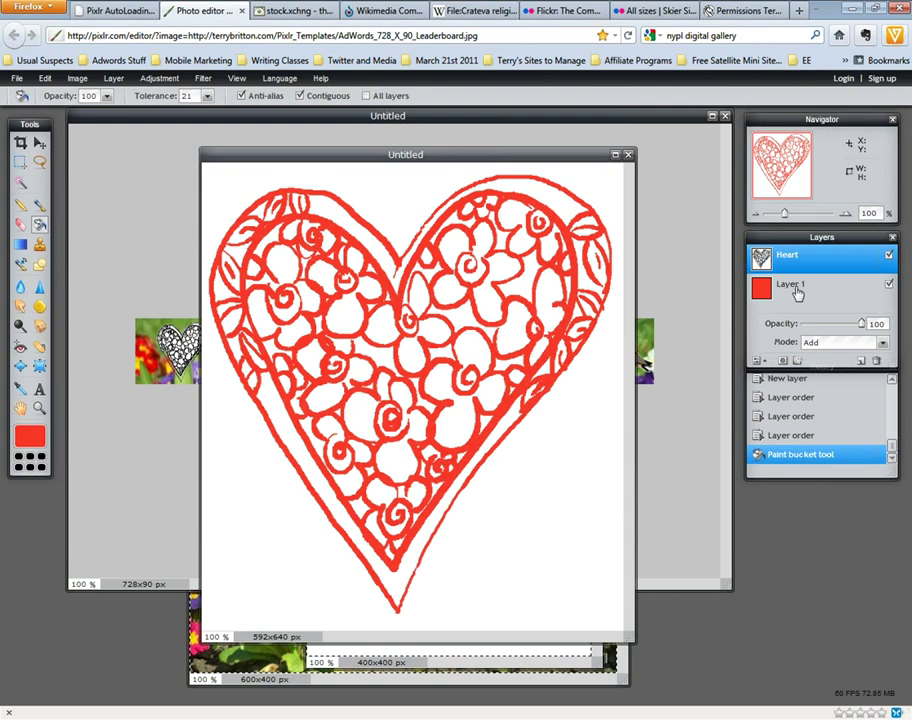
pyautogui.click(883, 343)
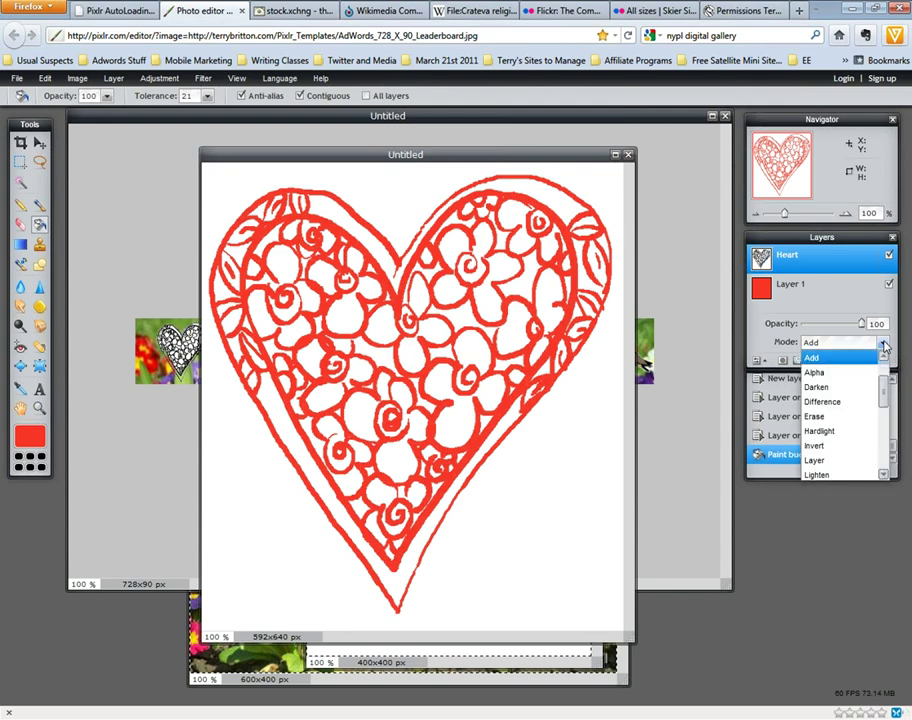
pyautogui.click(884, 345)
pyautogui.moveTo(862, 325)
pyautogui.mouseDown()
pyautogui.moveTo(823, 326)
pyautogui.moveTo(871, 330)
pyautogui.mouseUp()
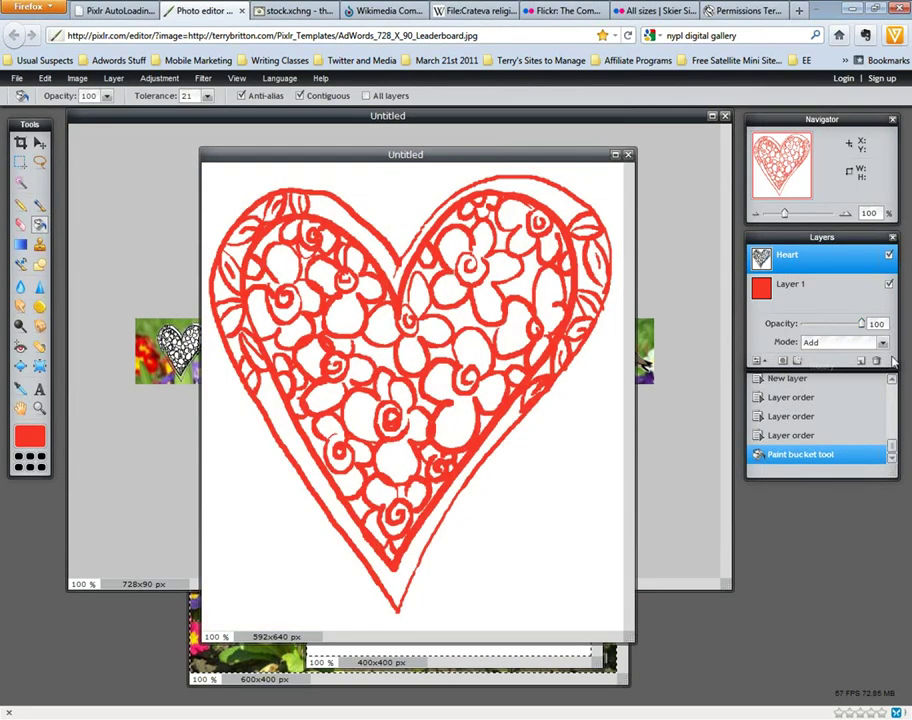
# - Try the Alpha, Darken and Difference blend modes on the Heart layer
pyautogui.click(884, 345)
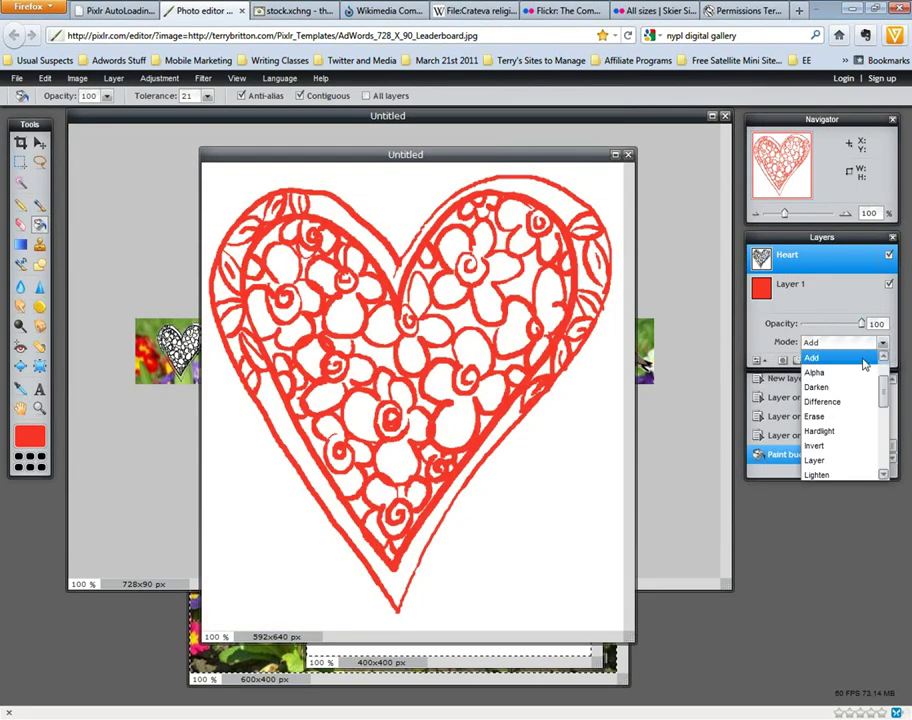
pyautogui.click(848, 376)
pyautogui.click(883, 345)
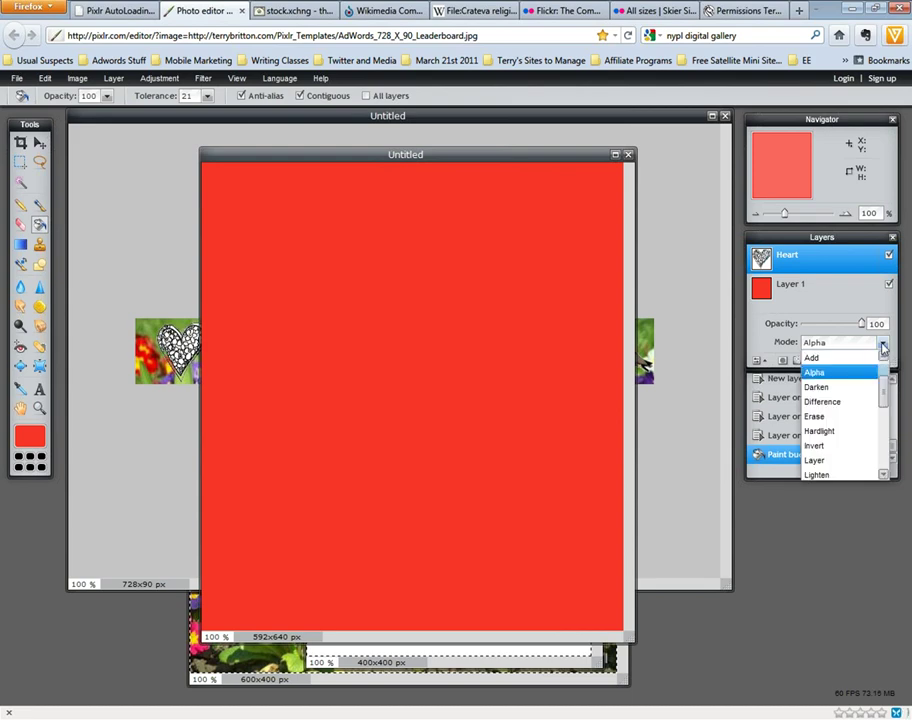
pyautogui.click(855, 387)
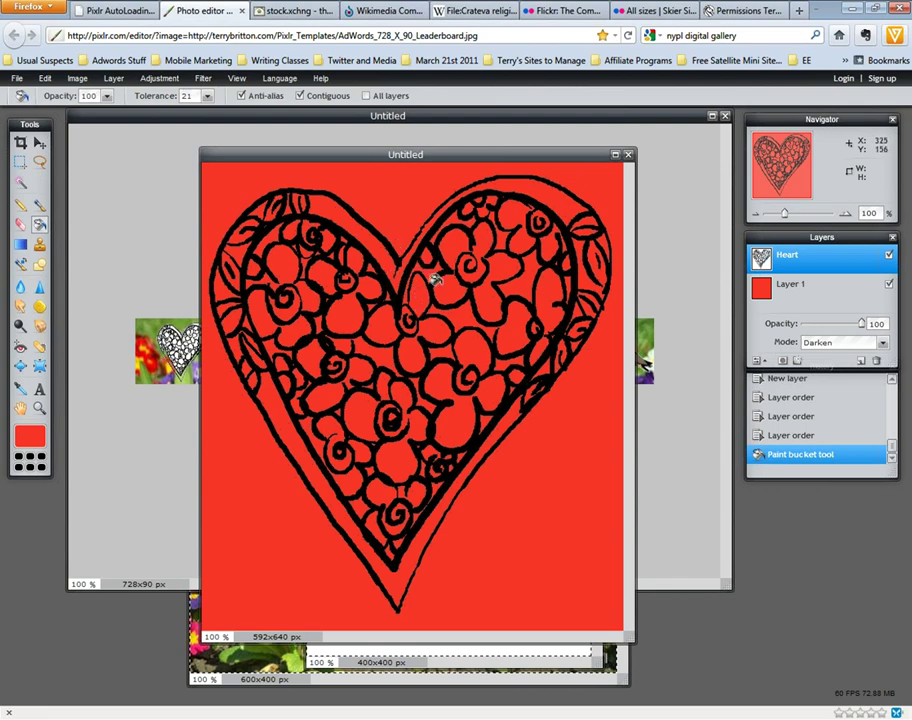
pyautogui.click(883, 343)
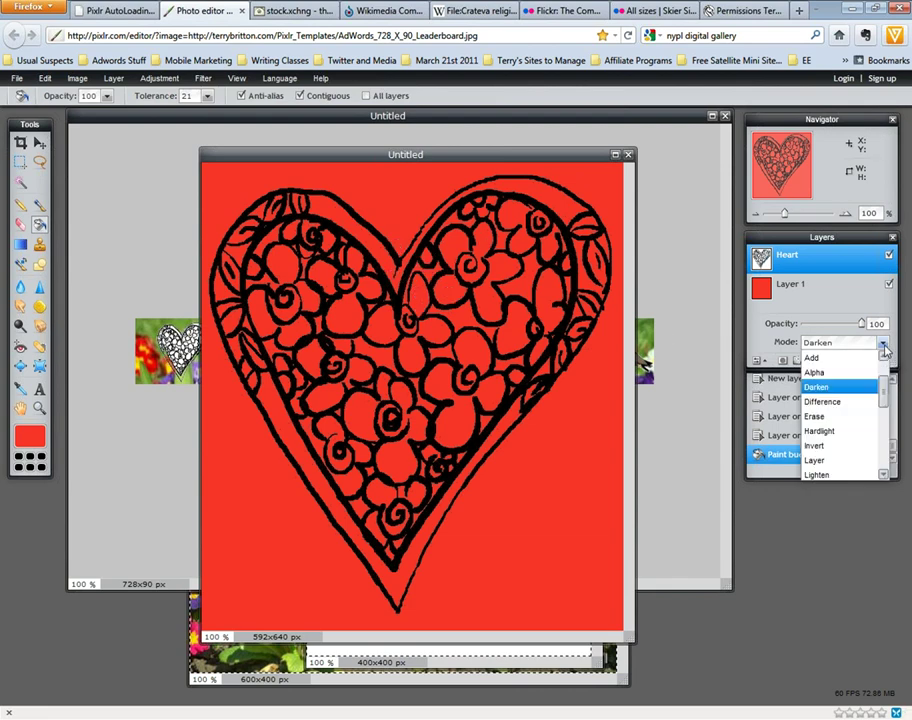
pyautogui.click(845, 401)
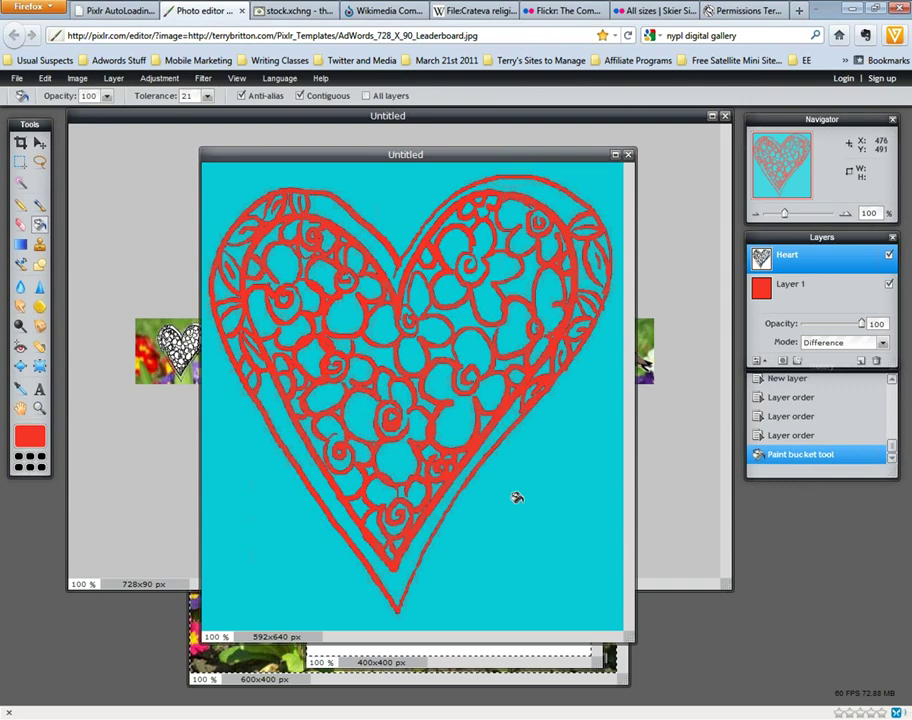
# - Try the Erase, Hardlight and Invert blend modes on the Heart layer
pyautogui.click(883, 346)
pyautogui.click(797, 414)
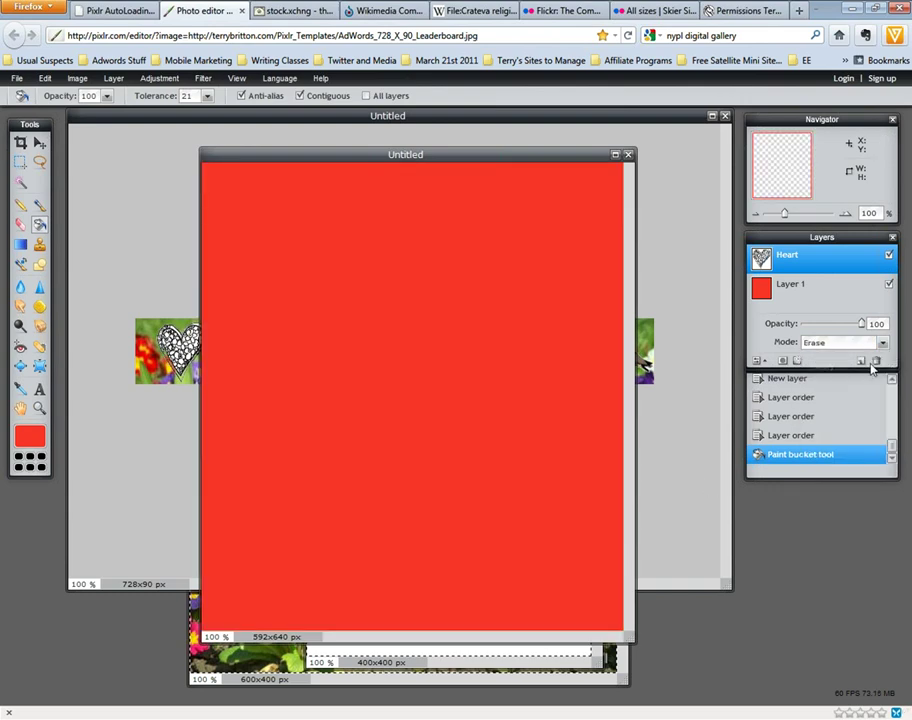
pyautogui.click(883, 346)
pyautogui.click(791, 429)
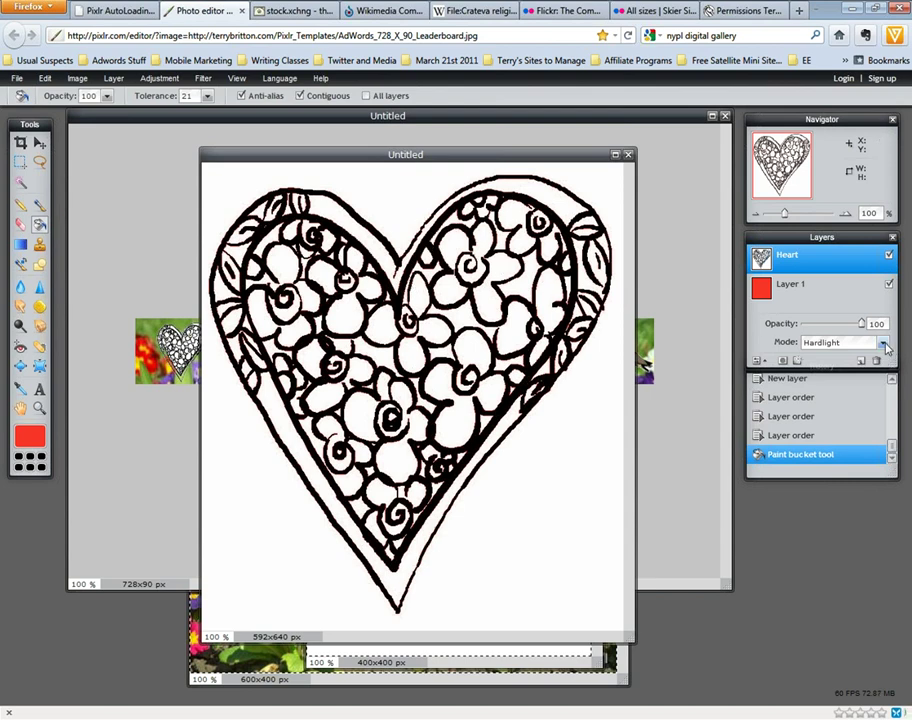
pyautogui.click(884, 343)
pyautogui.click(850, 447)
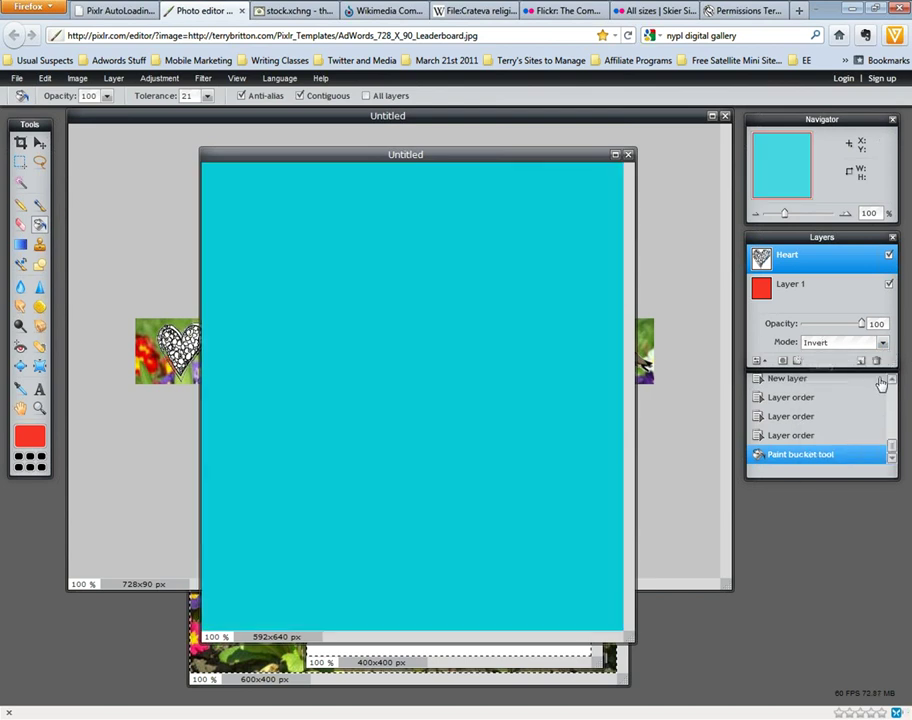
# - Try the Layer and Lighten blend modes on the Heart layer, keeping its opacity at 100
pyautogui.click(884, 343)
pyautogui.click(855, 461)
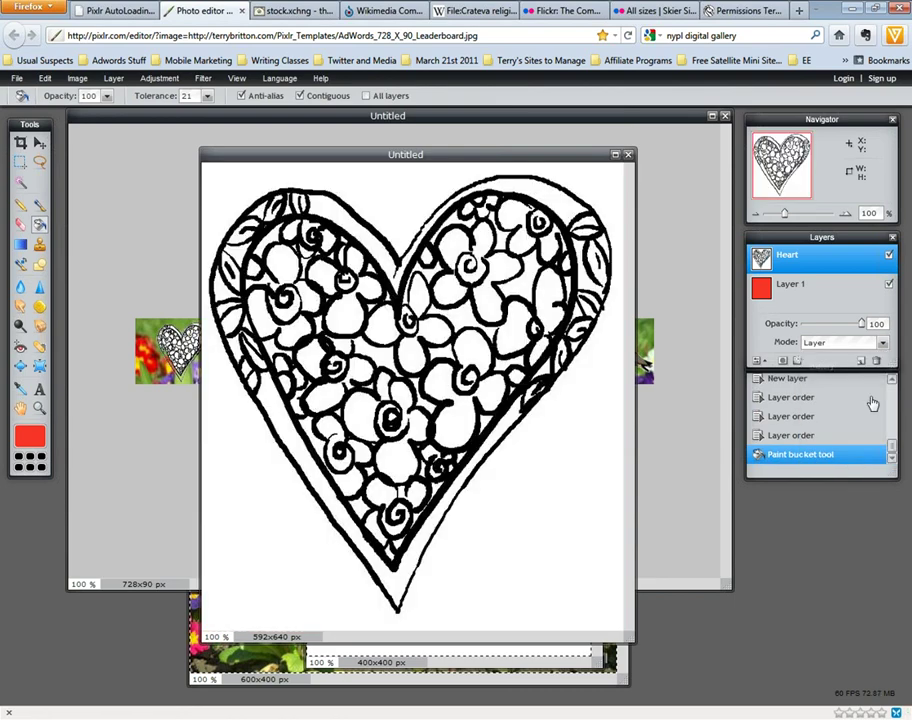
pyautogui.click(882, 343)
pyautogui.click(840, 479)
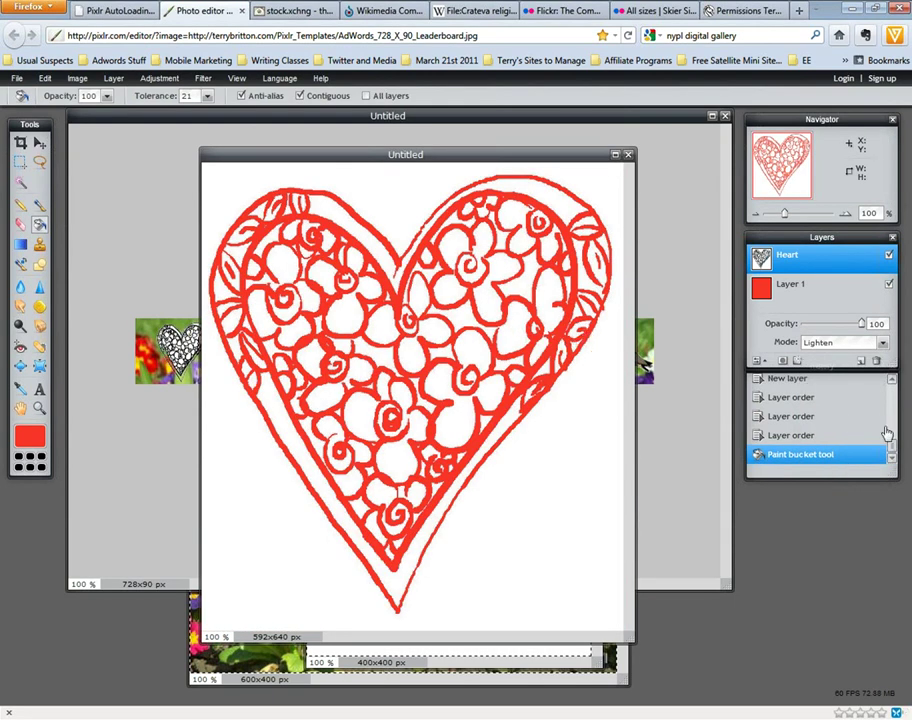
pyautogui.moveTo(866, 328)
pyautogui.mouseDown()
pyautogui.moveTo(843, 326)
pyautogui.moveTo(883, 330)
pyautogui.mouseUp()
# - Try the Multiply, Overlay, Screen and Subtract blend modes on the Heart layer
pyautogui.click(884, 343)
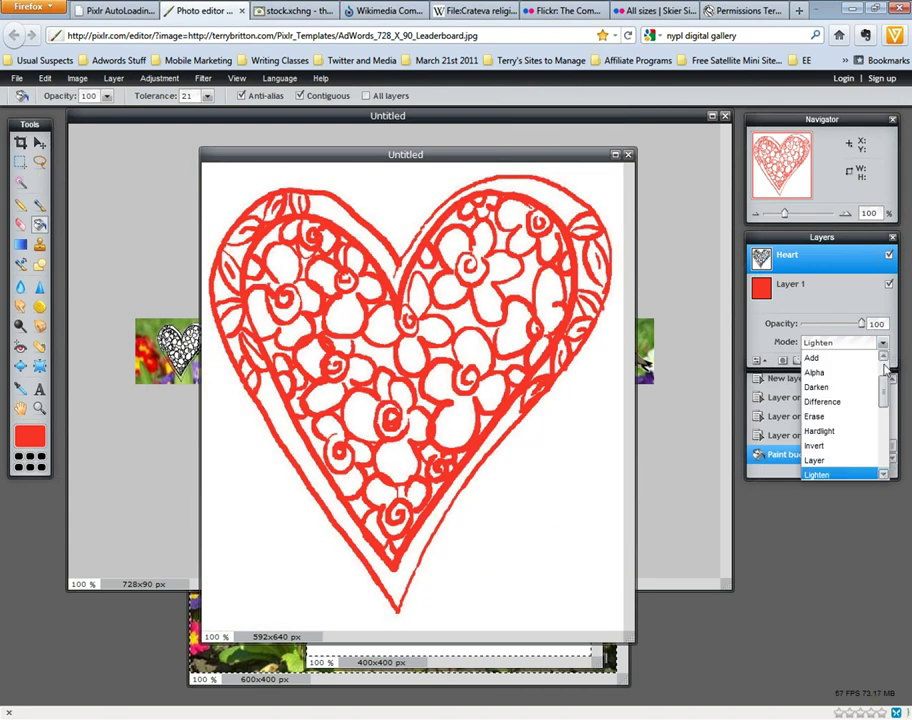
pyautogui.moveTo(886, 398); pyautogui.dragTo(886, 445)
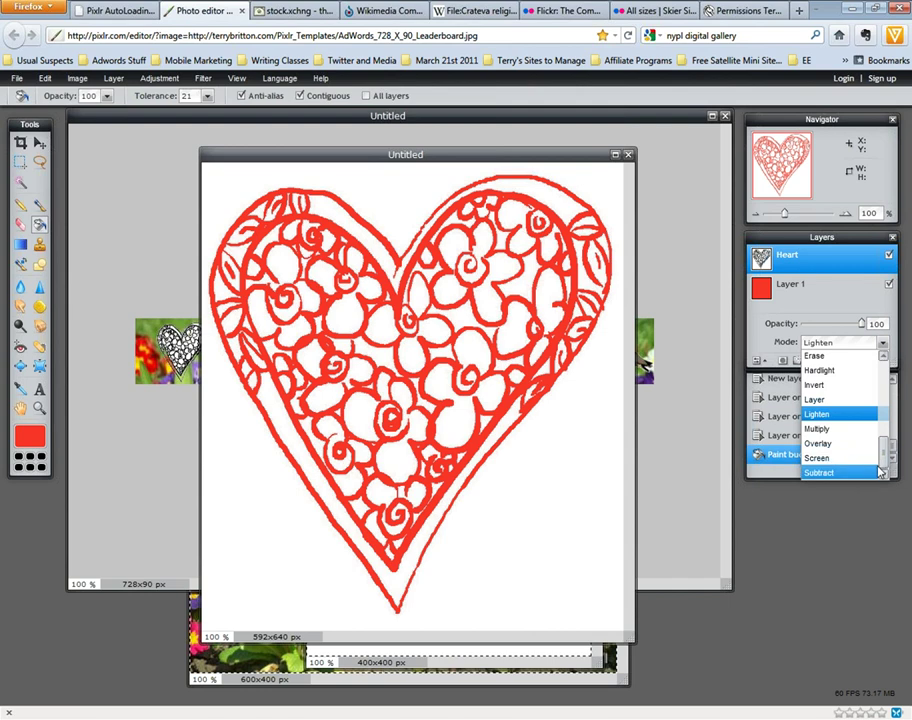
pyautogui.click(831, 436)
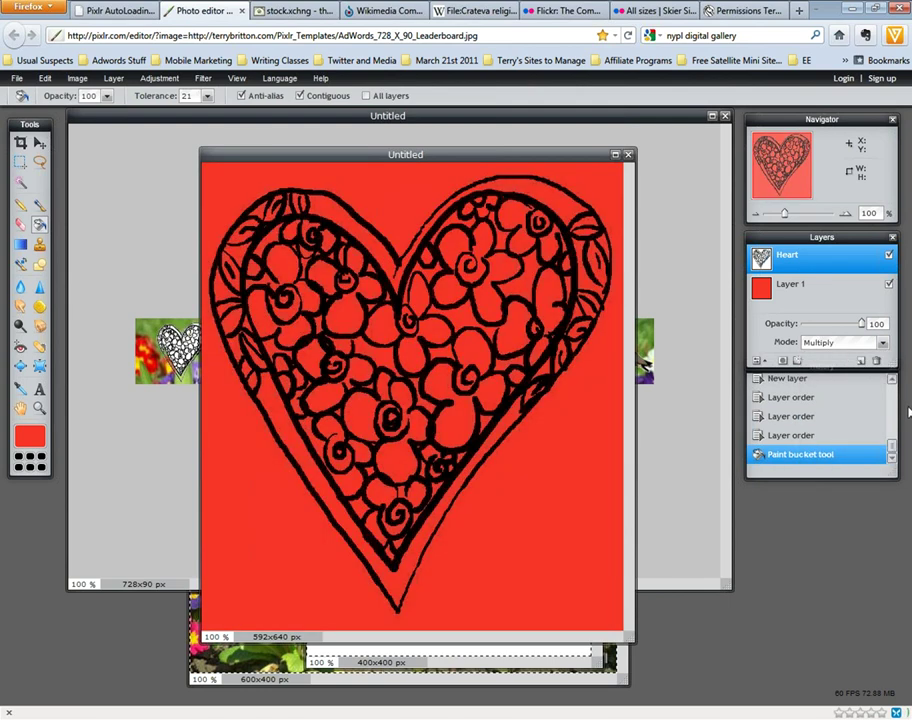
pyautogui.click(883, 343)
pyautogui.click(845, 446)
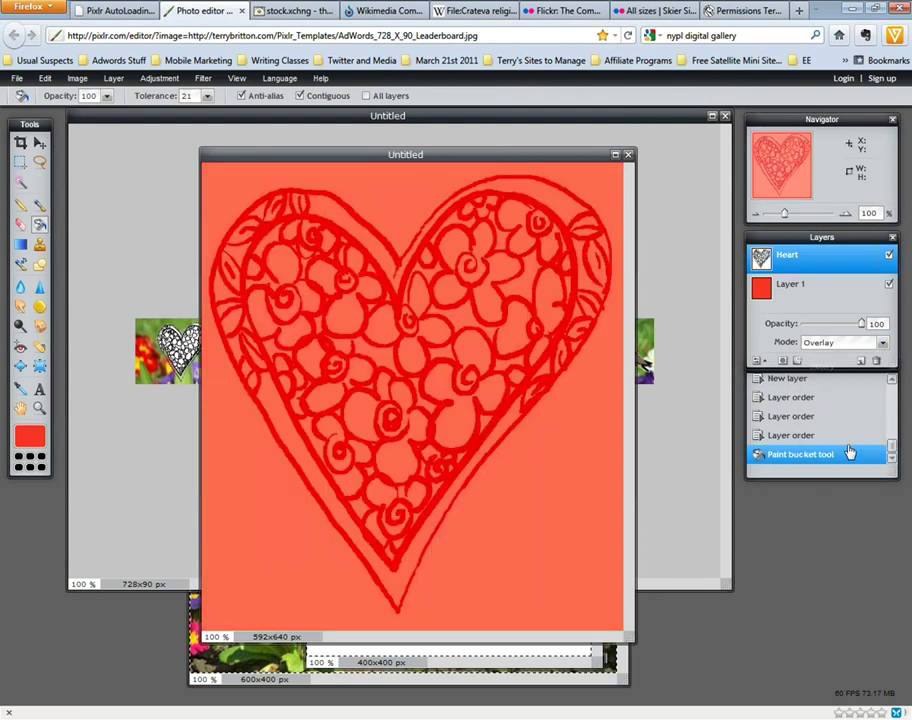
pyautogui.click(883, 343)
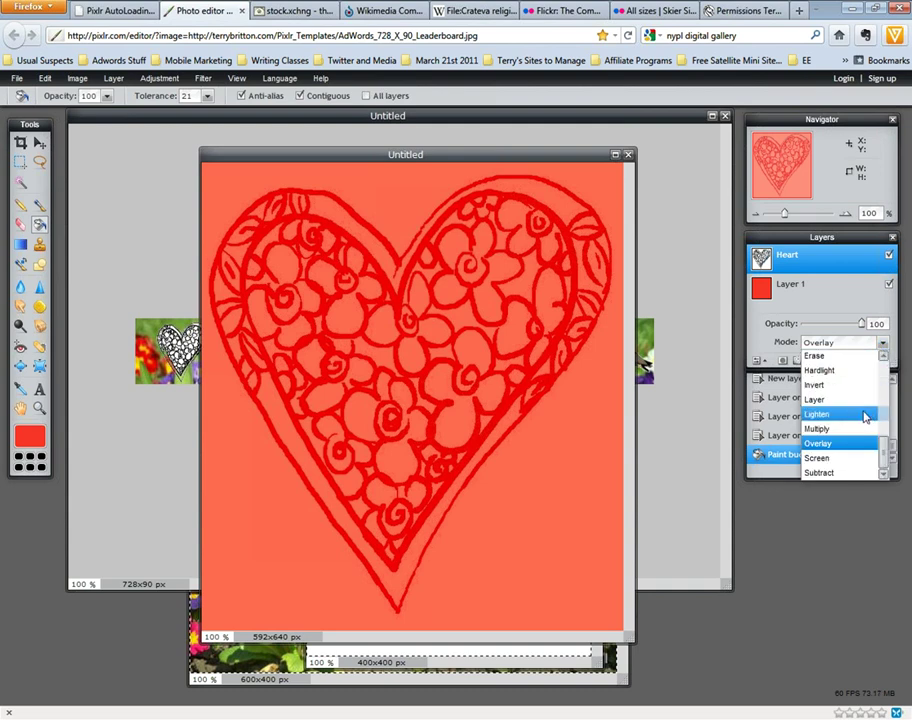
pyautogui.click(848, 457)
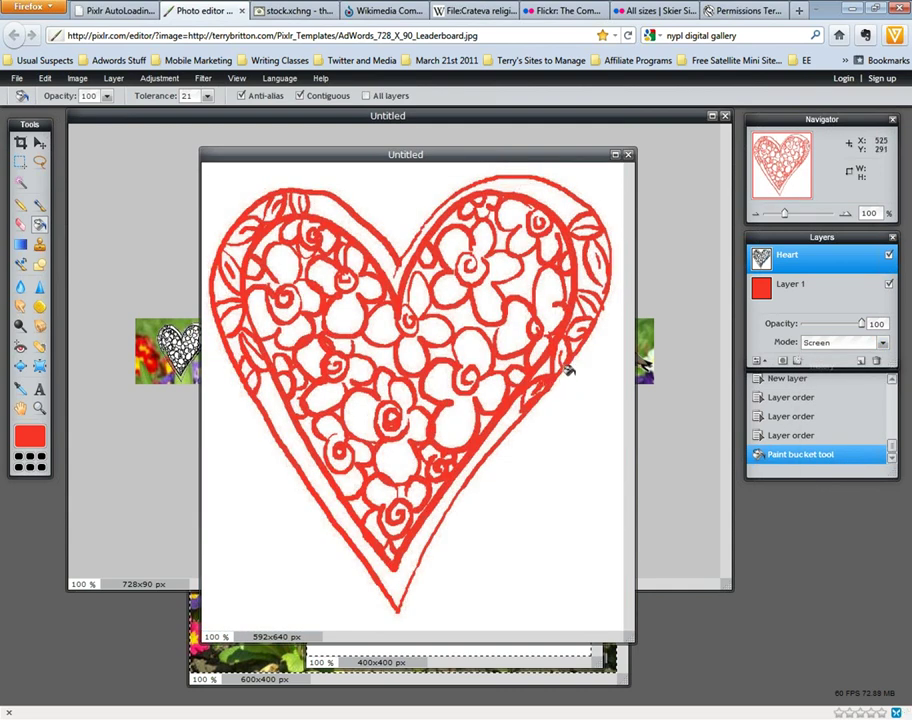
pyautogui.moveTo(862, 328)
pyautogui.mouseDown()
pyautogui.moveTo(839, 327)
pyautogui.moveTo(870, 323)
pyautogui.mouseUp()
pyautogui.click(884, 343)
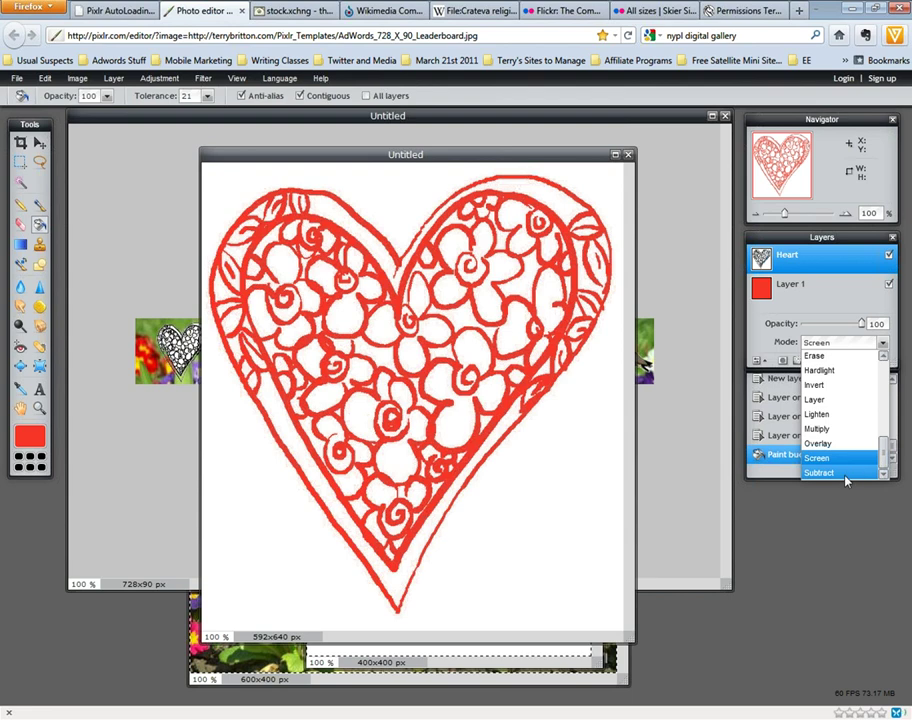
pyautogui.click(812, 472)
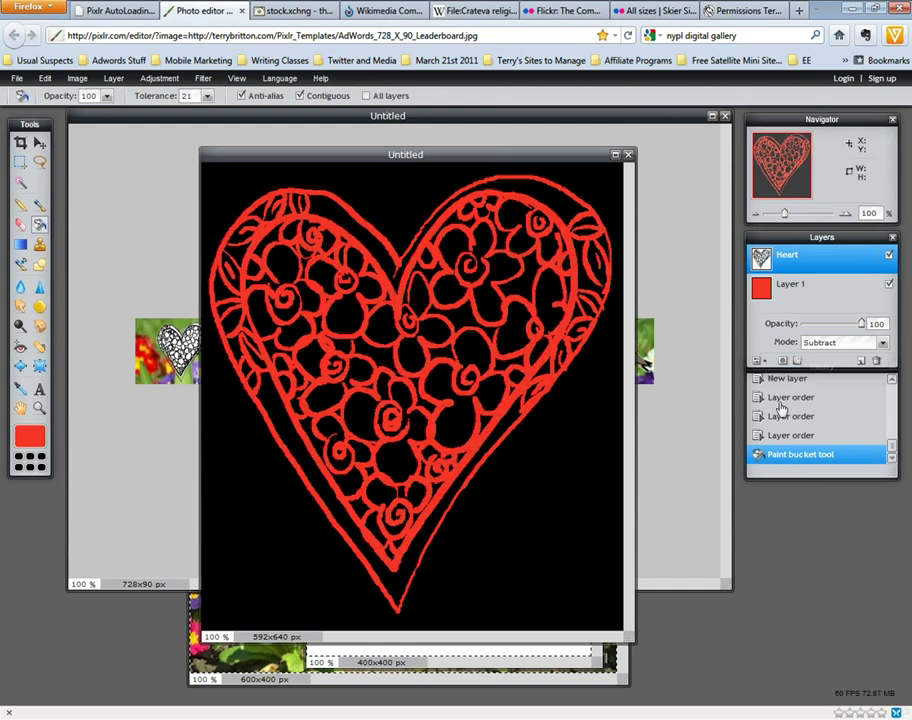
# - Set the Heart layer's blend mode to Add to color its line art with the red layer beneath
pyautogui.click(881, 344)
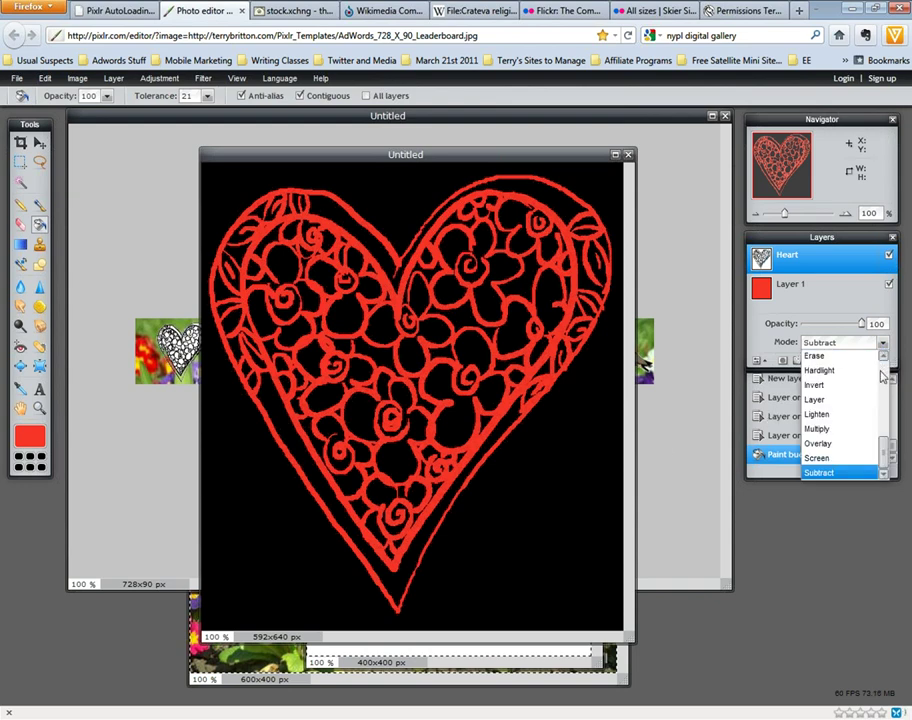
pyautogui.scroll(3, 886, 433)
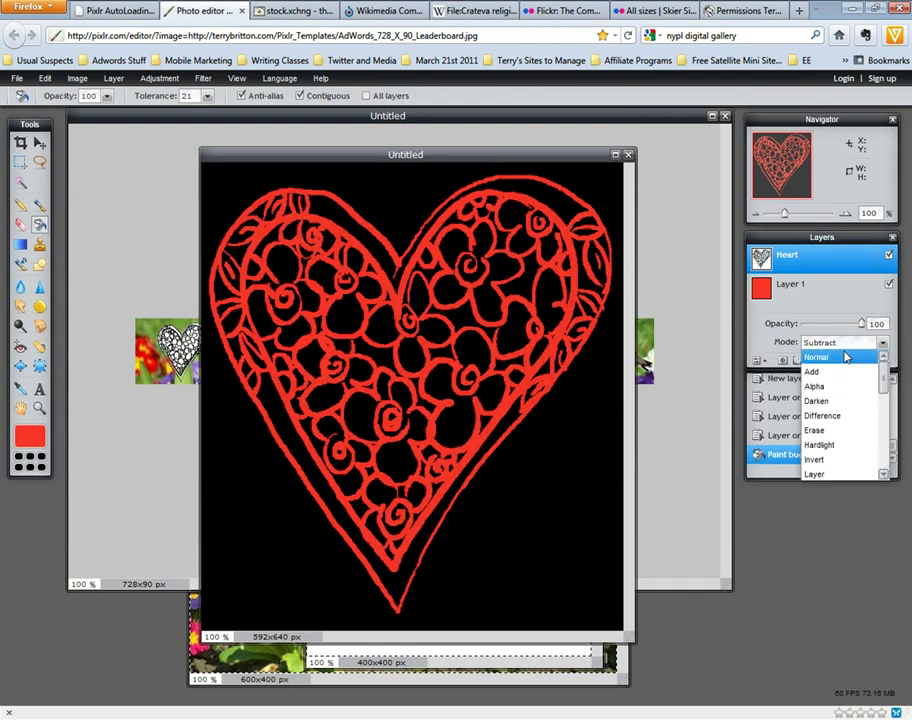
pyautogui.click(833, 373)
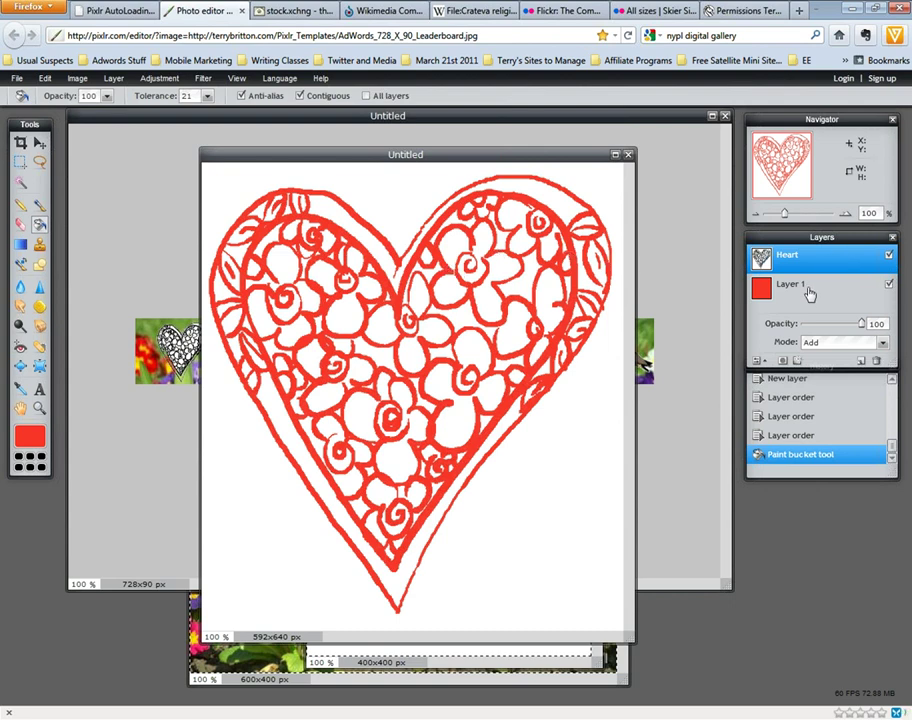
# - Merge the visible Heart and red layers of the 592x640 heart image into one layer
pyautogui.moveTo(519, 158); pyautogui.dragTo(688, 137)
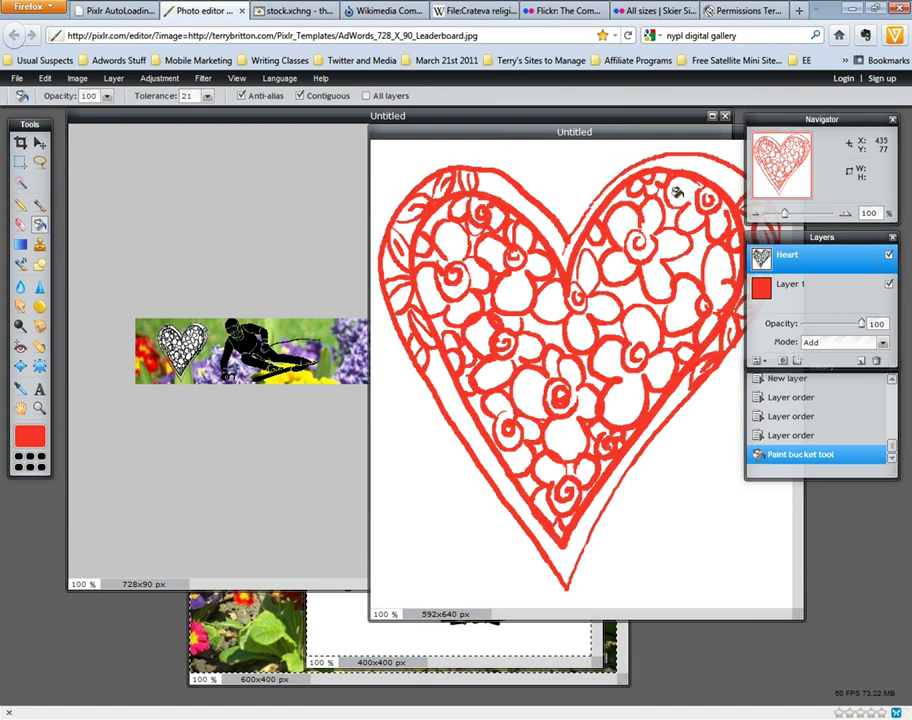
pyautogui.moveTo(590, 137); pyautogui.dragTo(518, 139)
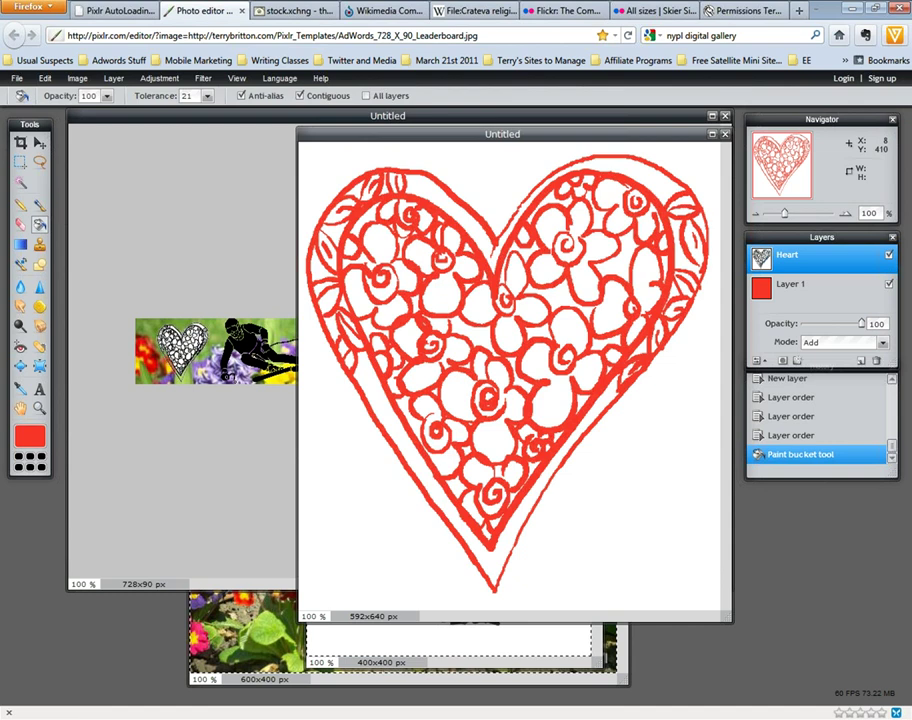
pyautogui.moveTo(430, 141); pyautogui.dragTo(411, 150)
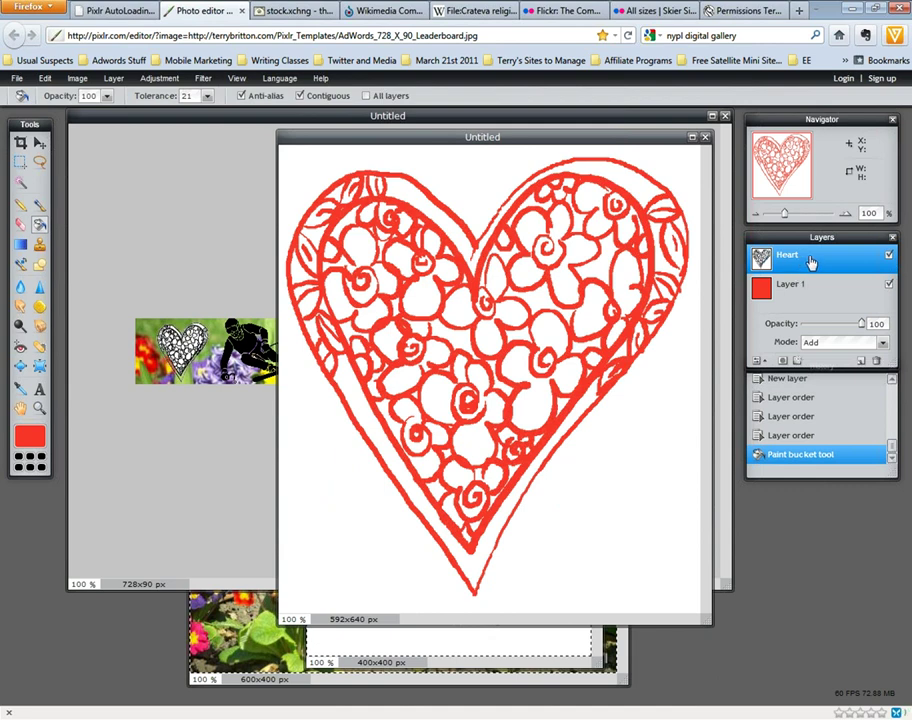
pyautogui.click(113, 80)
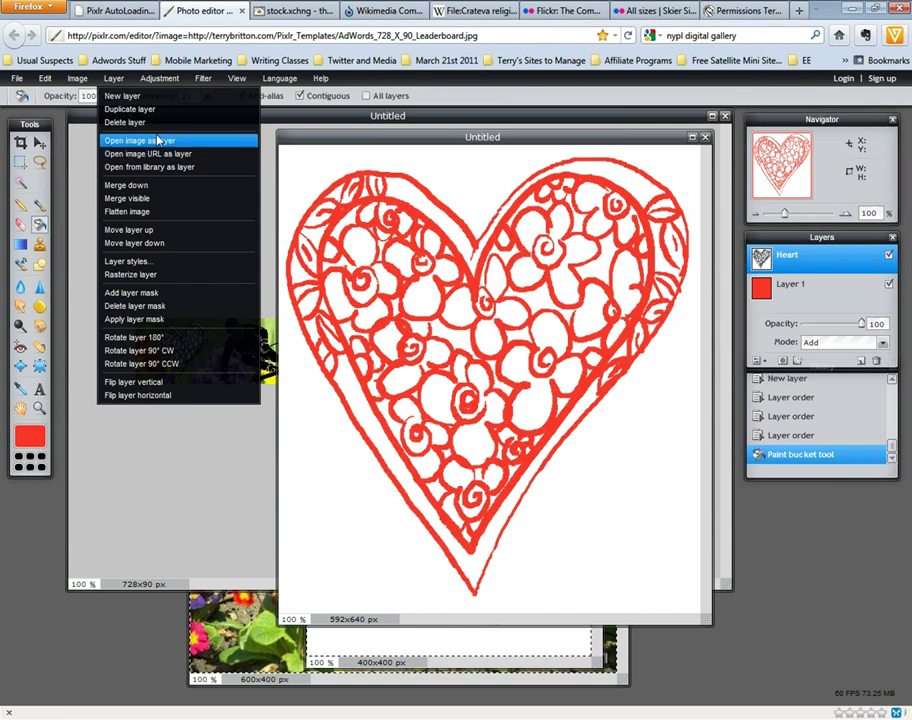
pyautogui.click(127, 198)
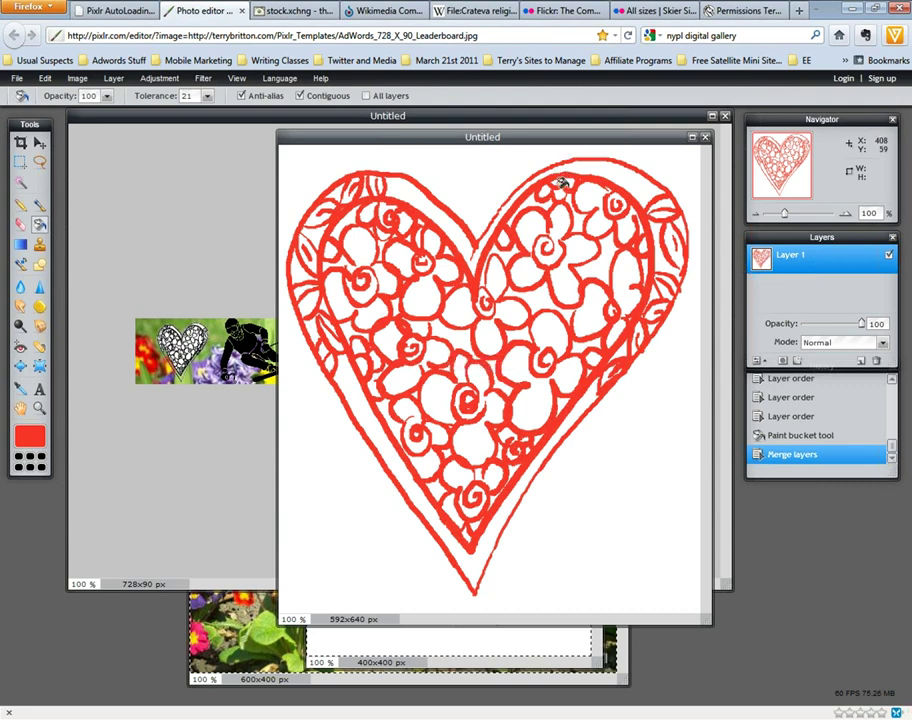
# - Copy the entire merged red heart image and paste it into the 728x90 flower banner
pyautogui.hotkey('ctrl', 'a')
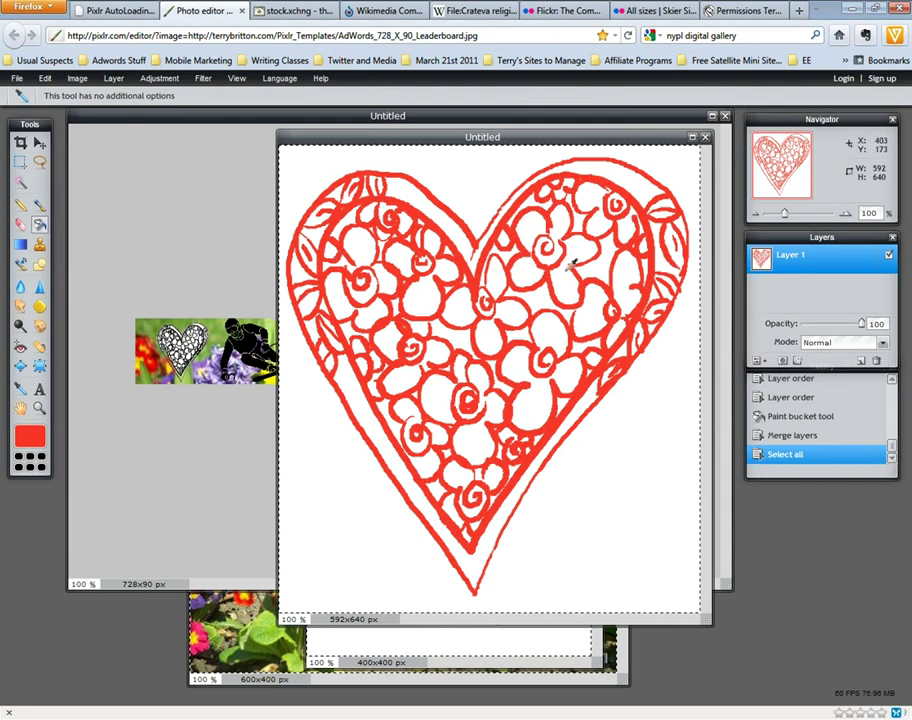
pyautogui.hotkey('ctrl', 'c')
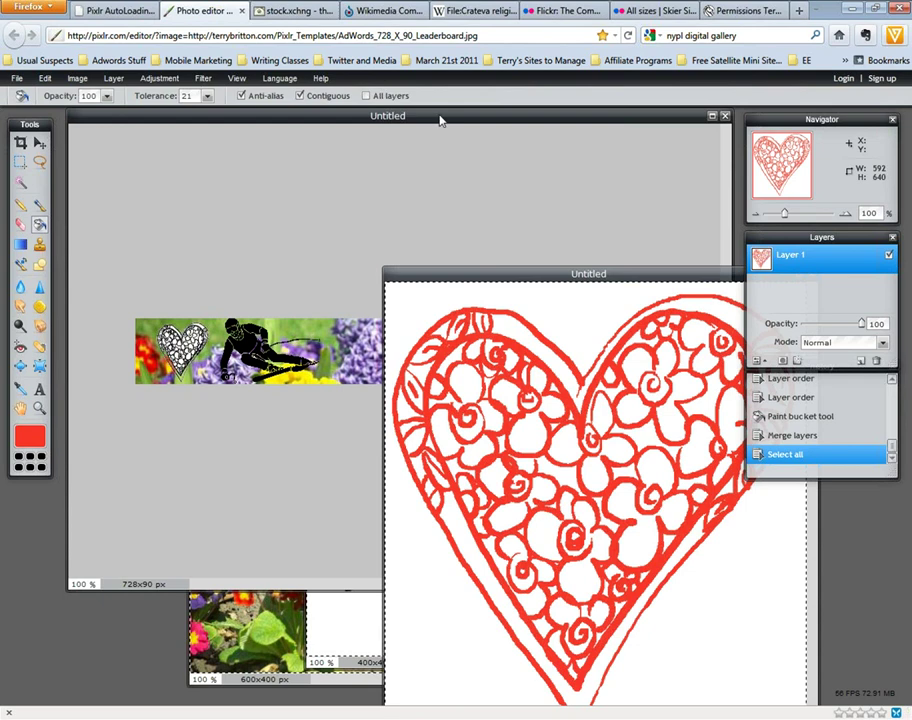
pyautogui.click(440, 120)
pyautogui.hotkey('ctrl', 'v')
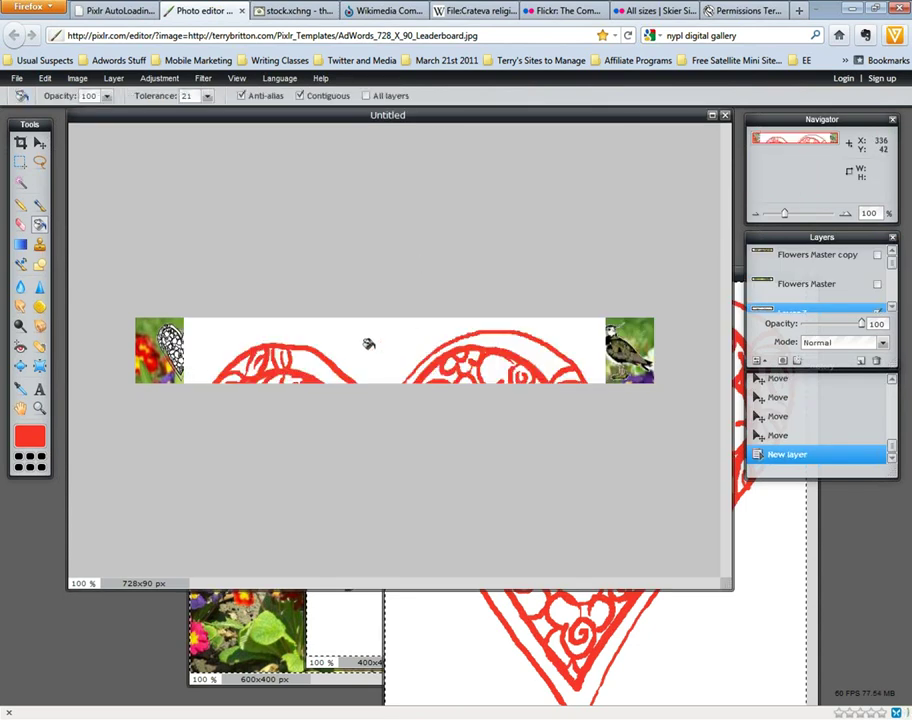
# - Try to mask the pasted heart's white background in the banner using a Wand selection at tolerance 23 and a layer mask
pyautogui.click(20, 183)
pyautogui.click(366, 341)
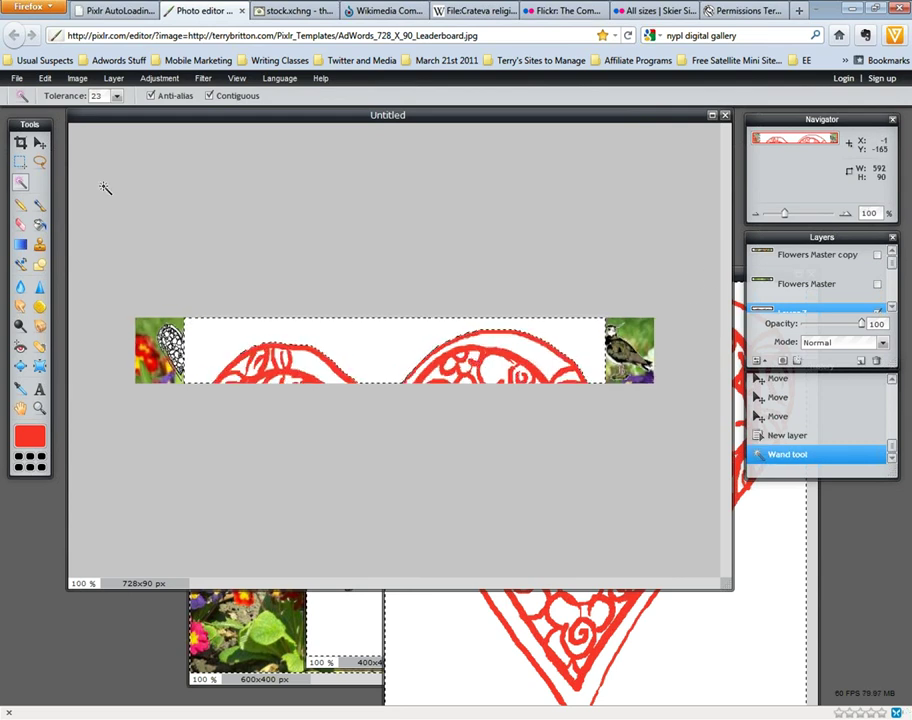
pyautogui.press('v')
pyautogui.moveTo(351, 332); pyautogui.dragTo(474, 352)
pyautogui.moveTo(399, 350)
pyautogui.mouseDown()
pyautogui.moveTo(399, 254)
pyautogui.moveTo(400, 350)
pyautogui.mouseUp()
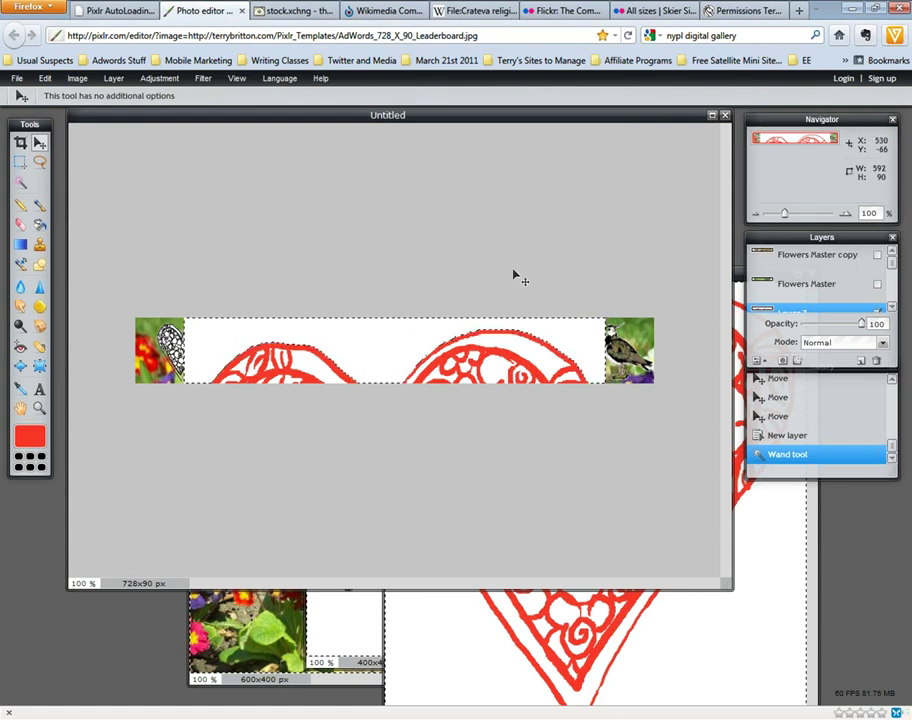
pyautogui.scroll(1, 494, 312)
pyautogui.scroll(-1, 494, 314)
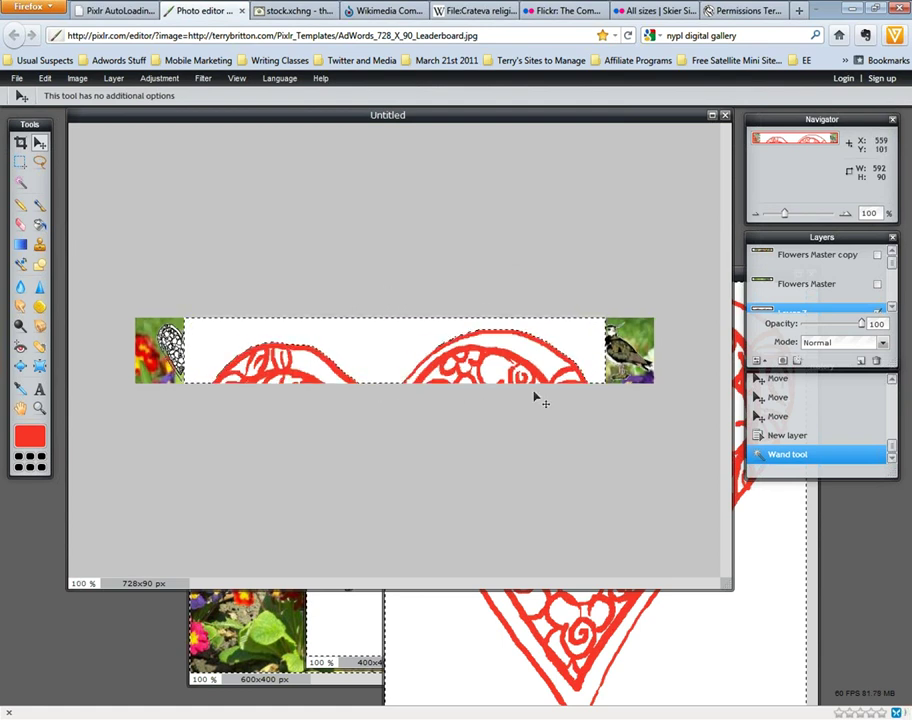
pyautogui.click(781, 361)
pyautogui.hotkey('ctrl', 'd')
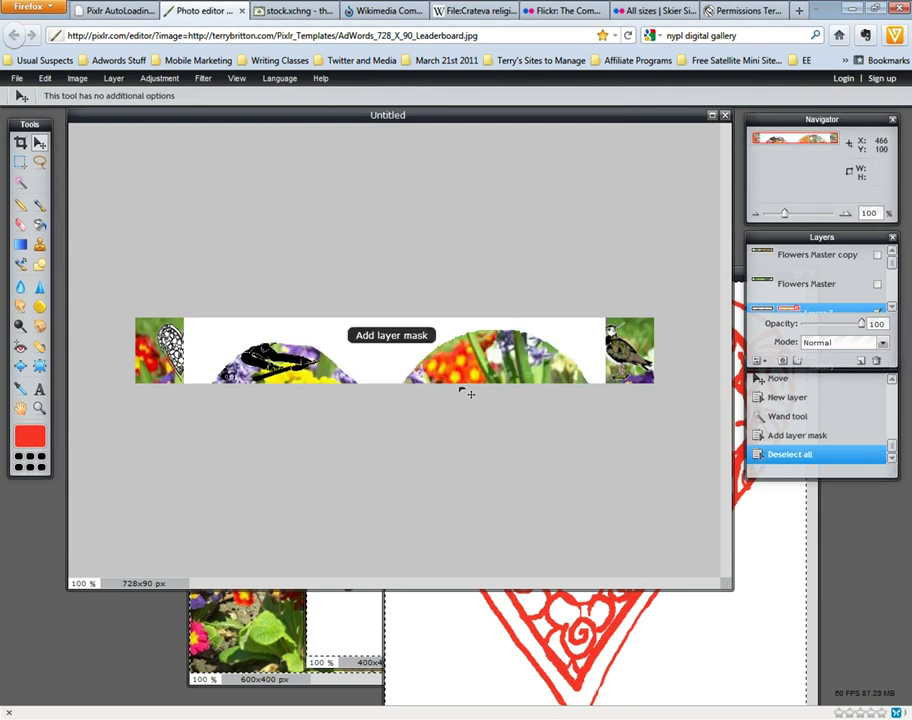
# - Undo the layer mask and Wand selection, reverting the banner to the state just after the heart was pasted
pyautogui.click(396, 254)
pyautogui.hotkey('ctrl', 'z')
pyautogui.hotkey('ctrl', 'z')
pyautogui.hotkey('ctrl', 'z')
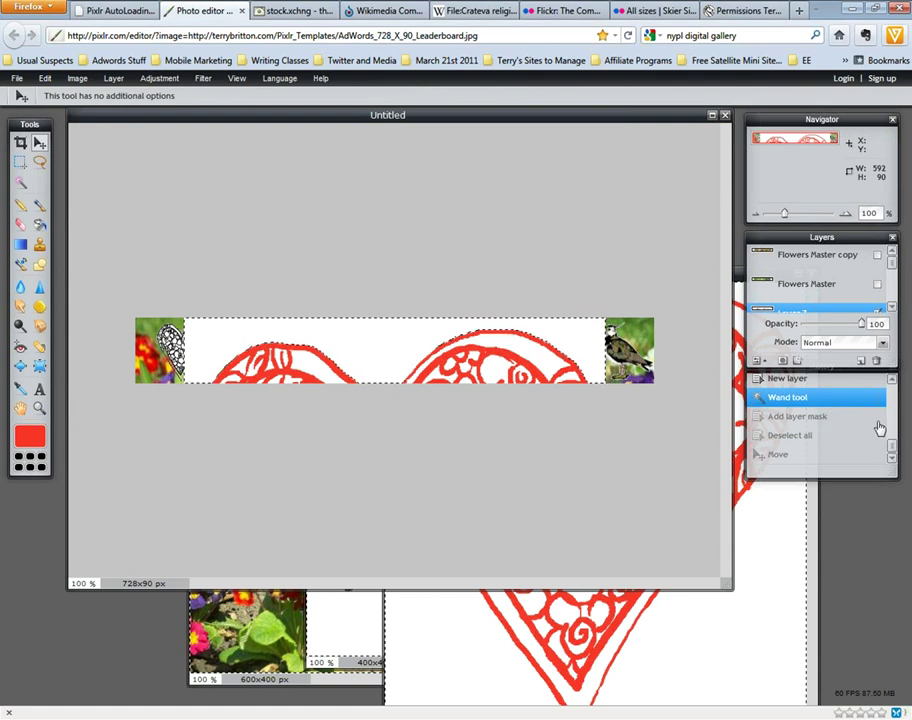
pyautogui.click(893, 447)
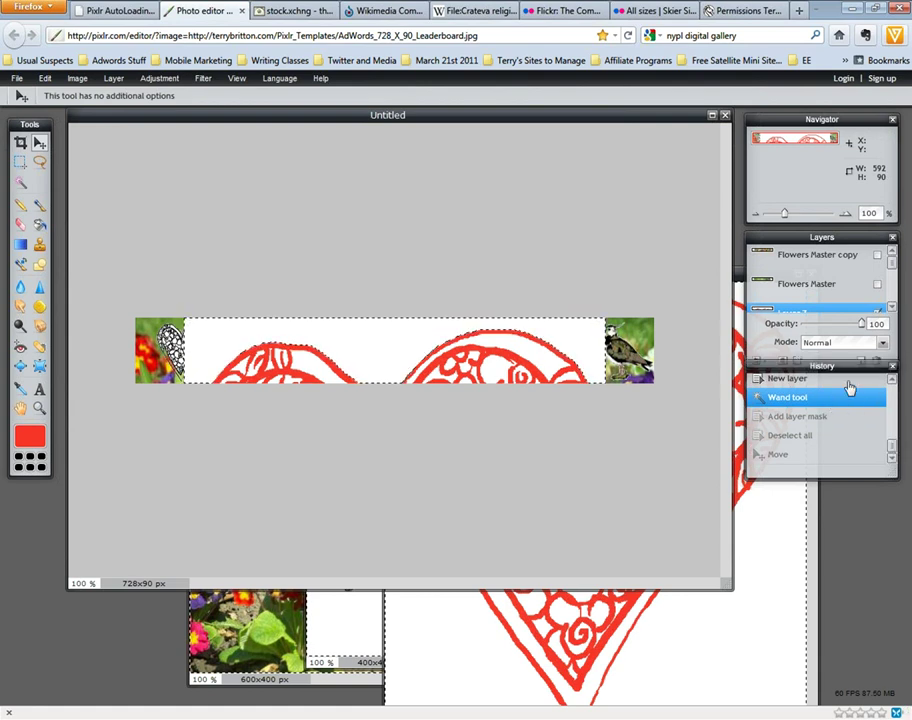
pyautogui.moveTo(841, 368); pyautogui.dragTo(812, 410)
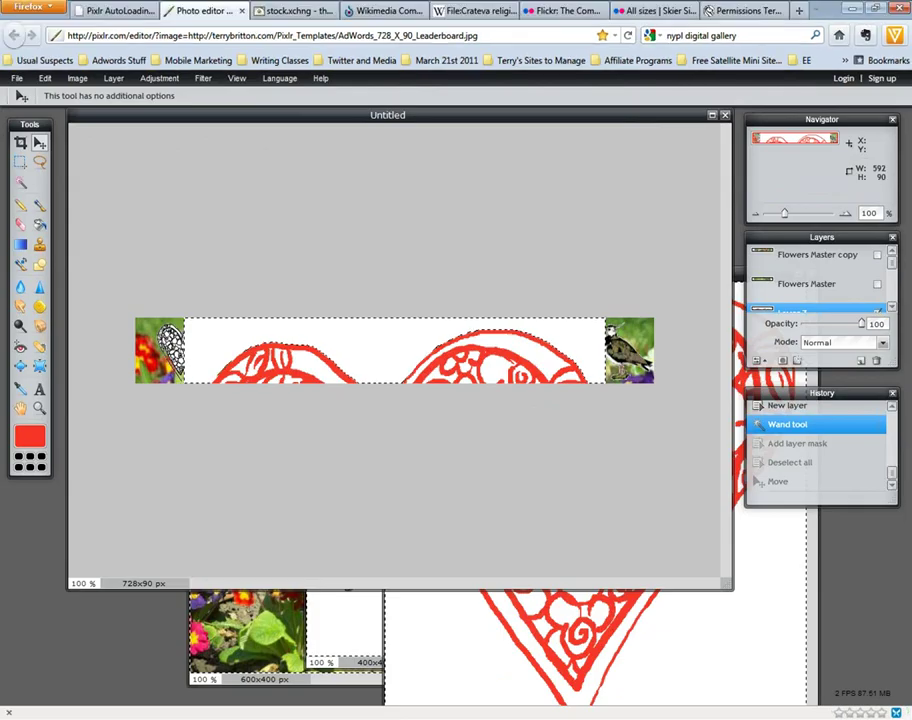
pyautogui.moveTo(870, 497); pyautogui.dragTo(893, 481)
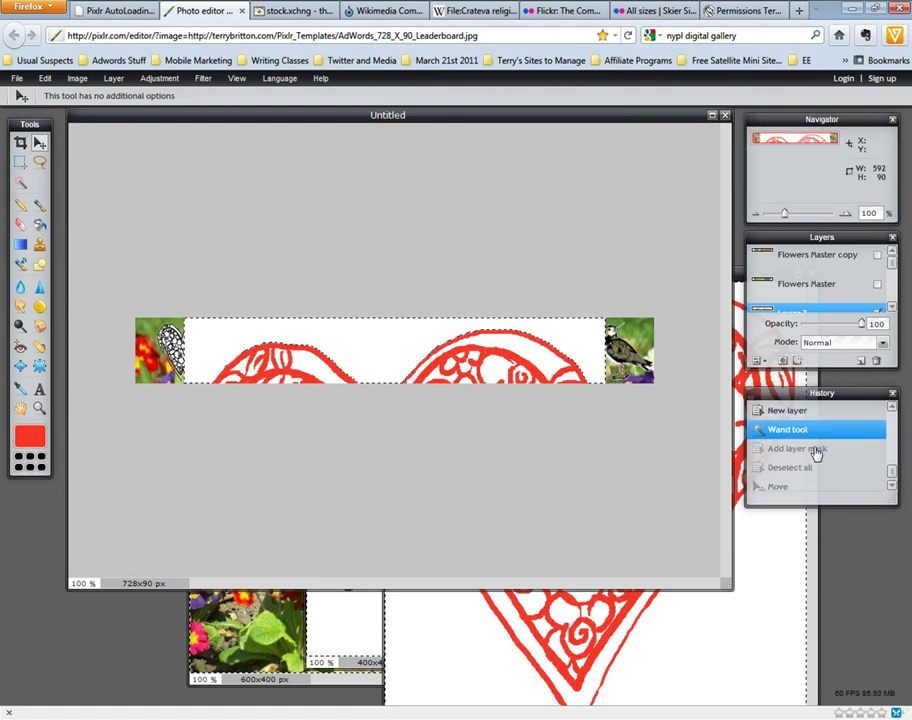
pyautogui.click(788, 411)
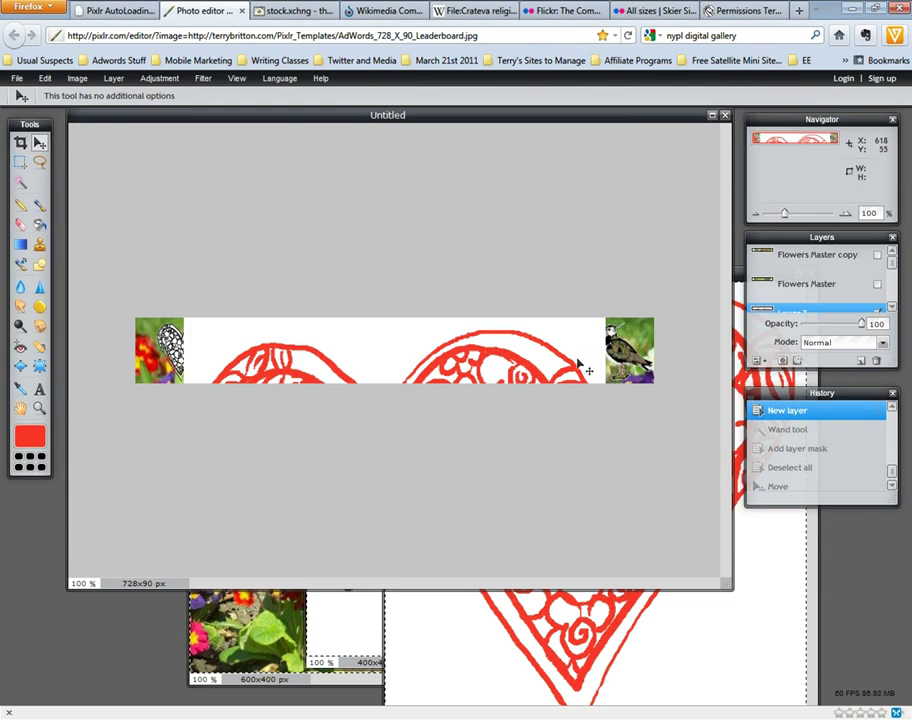
# - Try repositioning the oversized pasted red heart within the banner
pyautogui.moveTo(440, 352); pyautogui.dragTo(415, 375)
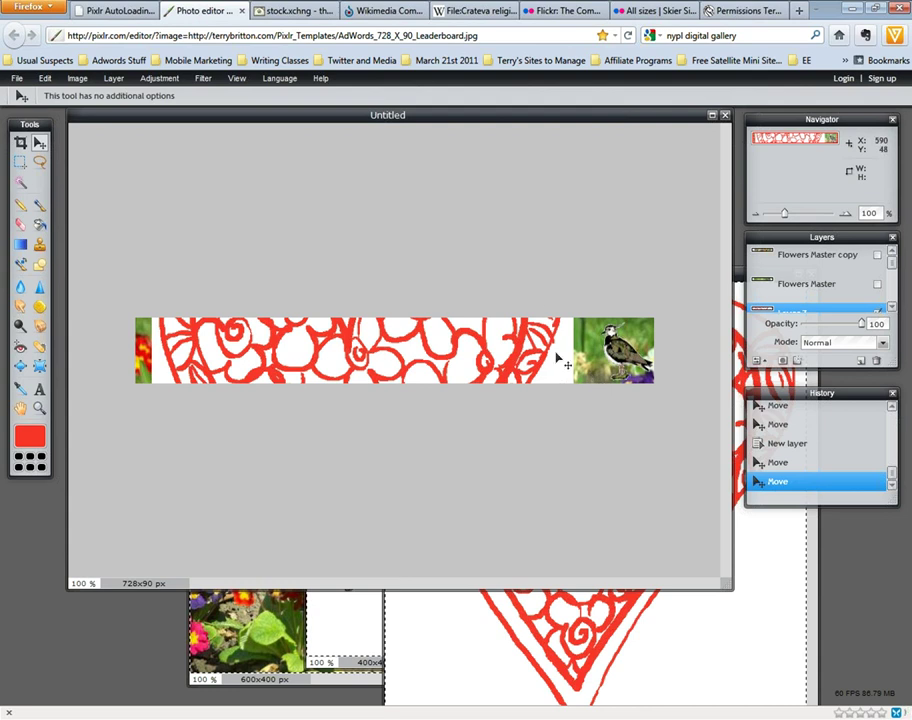
pyautogui.moveTo(557, 357); pyautogui.dragTo(659, 336)
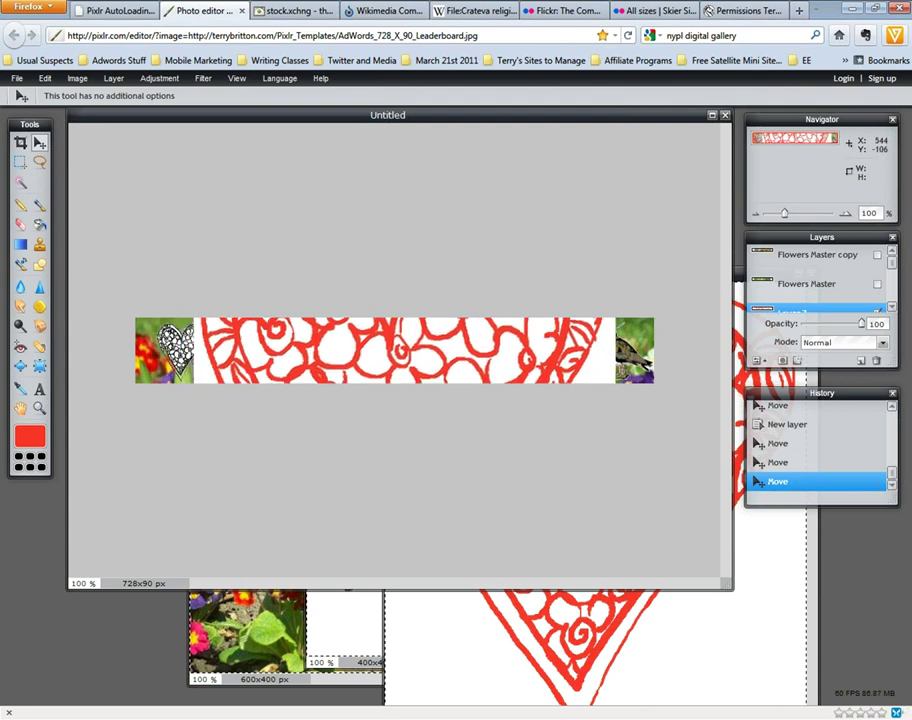
pyautogui.moveTo(418, 344)
pyautogui.mouseDown()
pyautogui.moveTo(409, 364)
pyautogui.moveTo(413, 350)
pyautogui.moveTo(430, 348)
pyautogui.mouseUp()
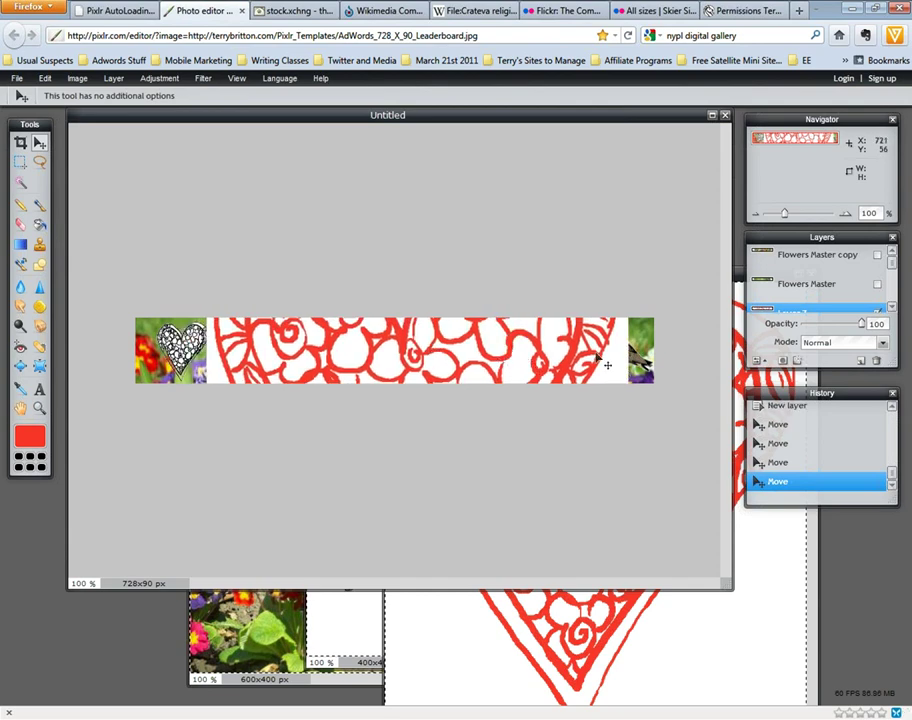
pyautogui.moveTo(554, 362); pyautogui.dragTo(542, 336)
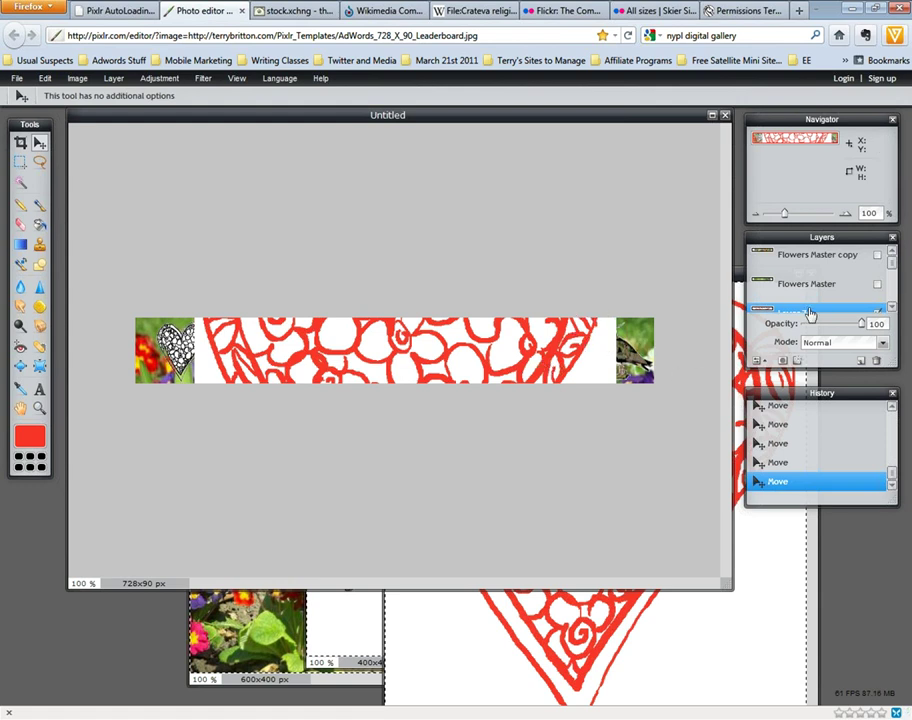
# - Delete the pasted red heart layer, Layer 7, from the banner
pyautogui.click(893, 309)
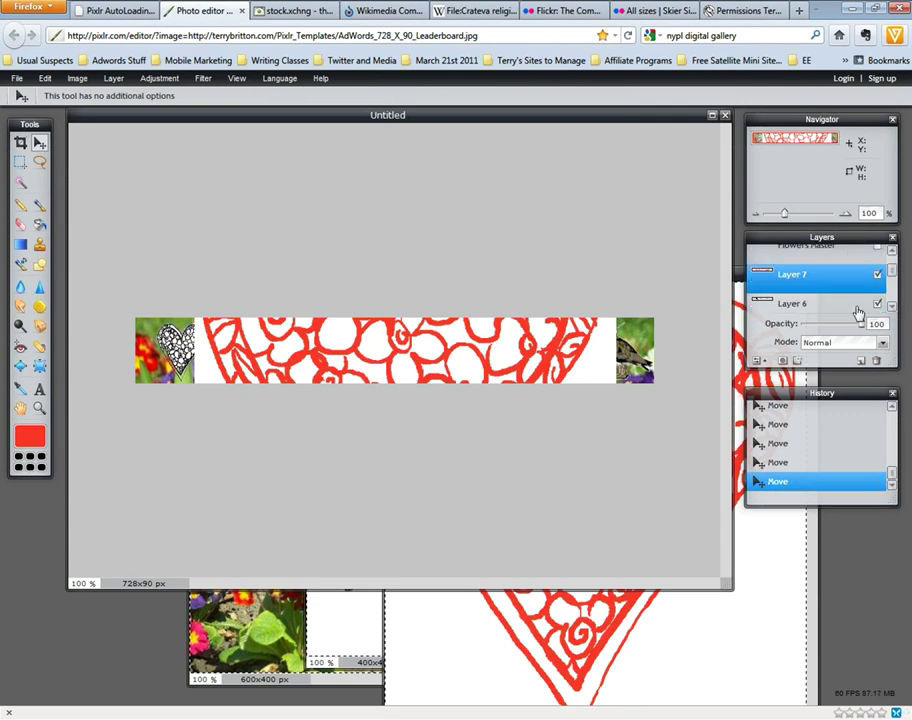
pyautogui.moveTo(818, 285); pyautogui.dragTo(877, 323)
pyautogui.click(879, 363)
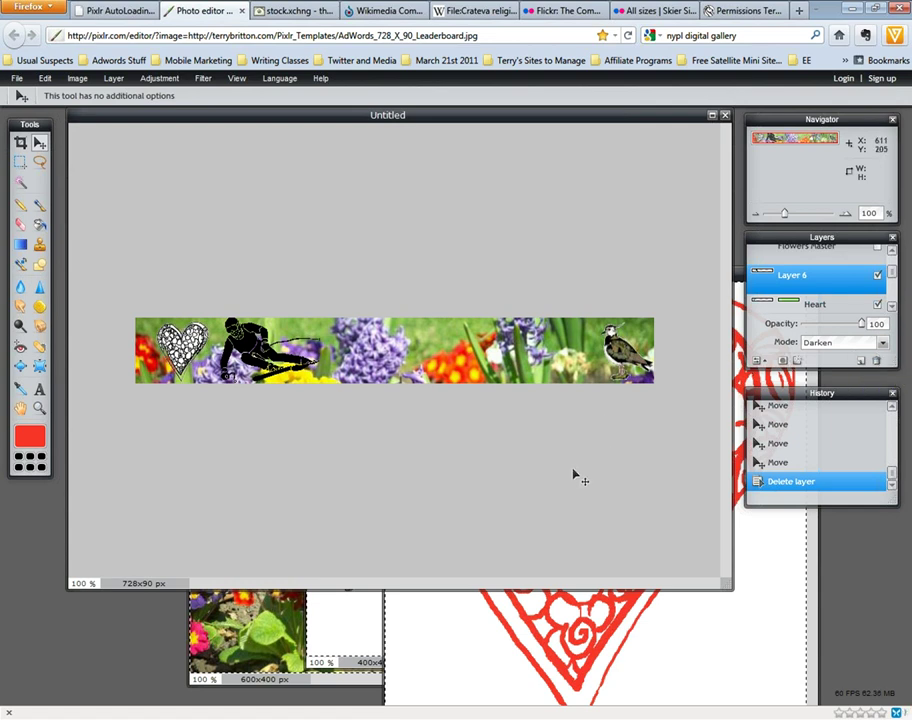
# - In the heart image, replace the full selection with a Wand selection of the outer white background, and invert it to select the heart
pyautogui.click(755, 623)
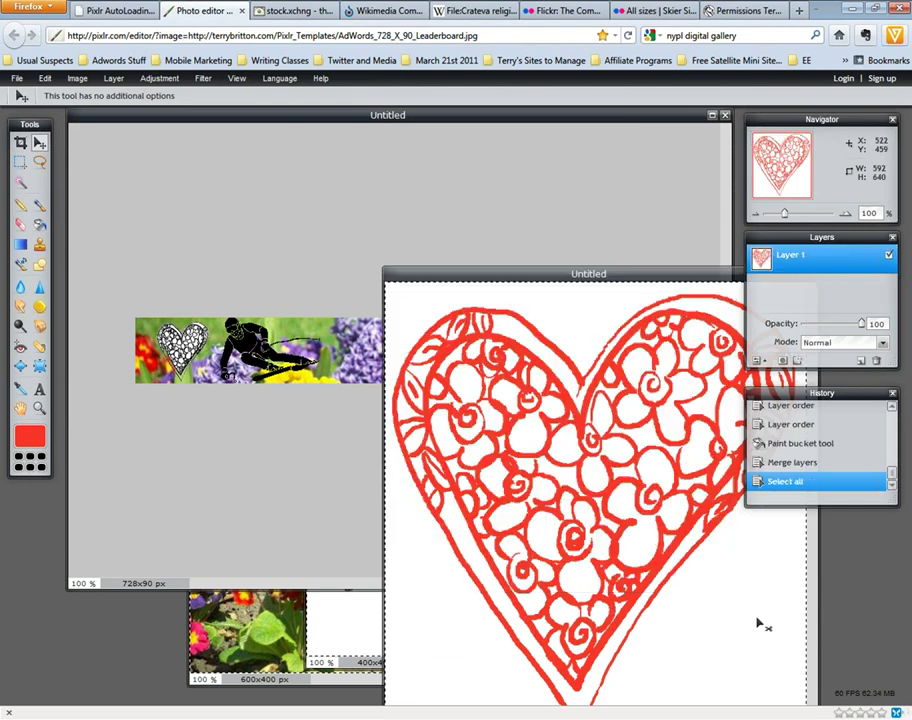
pyautogui.moveTo(668, 277); pyautogui.dragTo(476, 183)
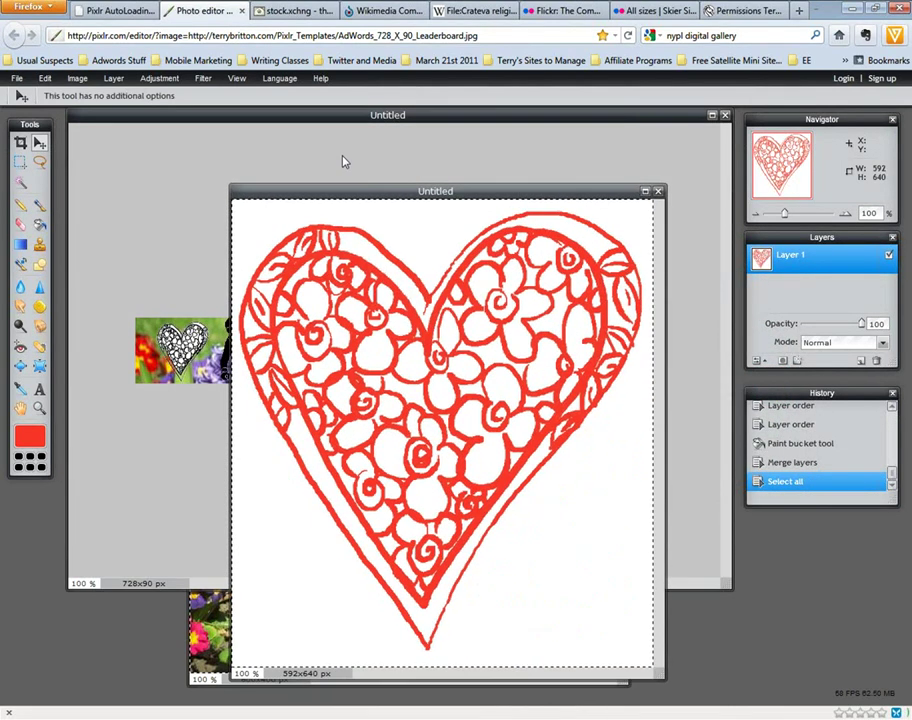
pyautogui.click(20, 183)
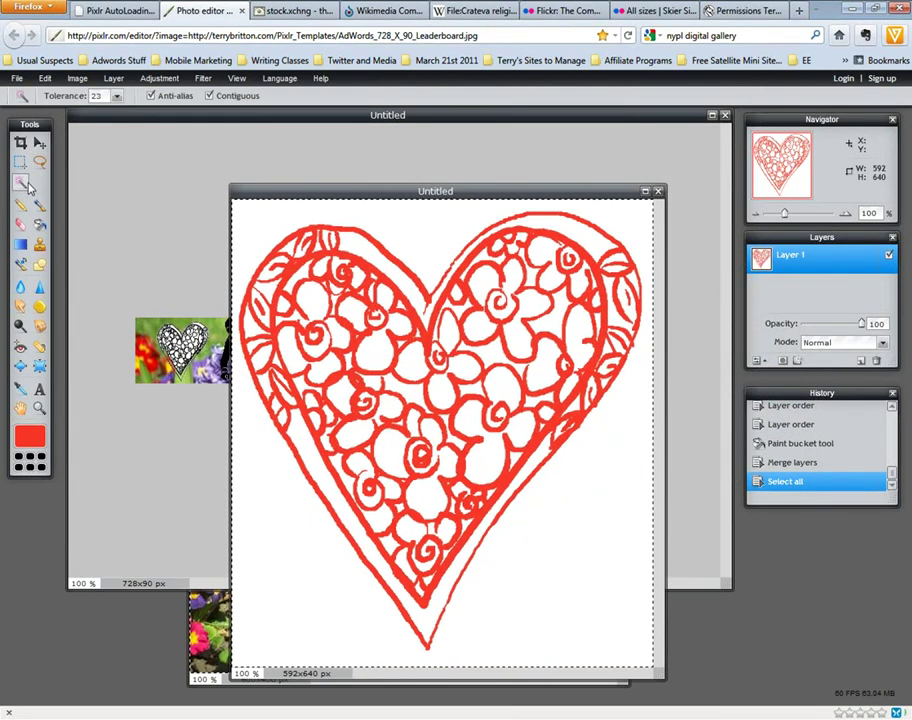
pyautogui.hotkey('ctrl', 'd')
pyautogui.click(432, 248)
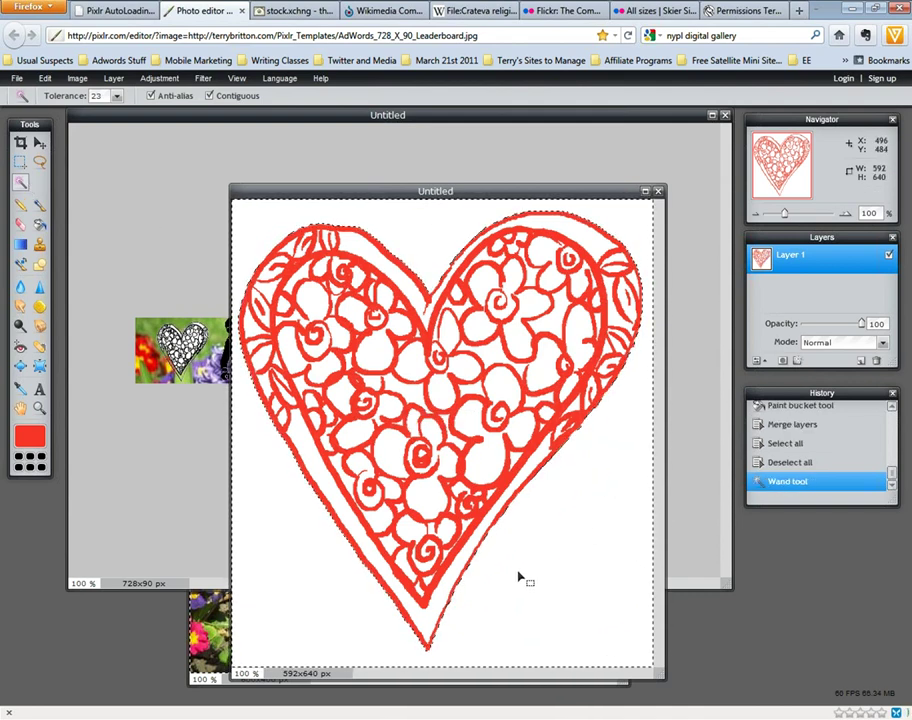
pyautogui.click(46, 79)
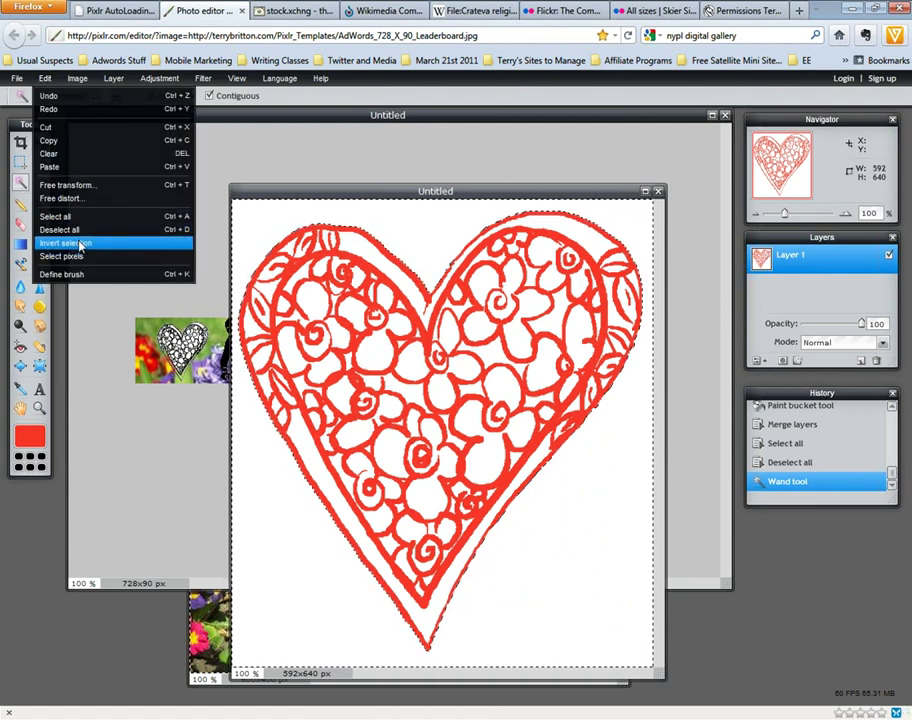
pyautogui.click(72, 243)
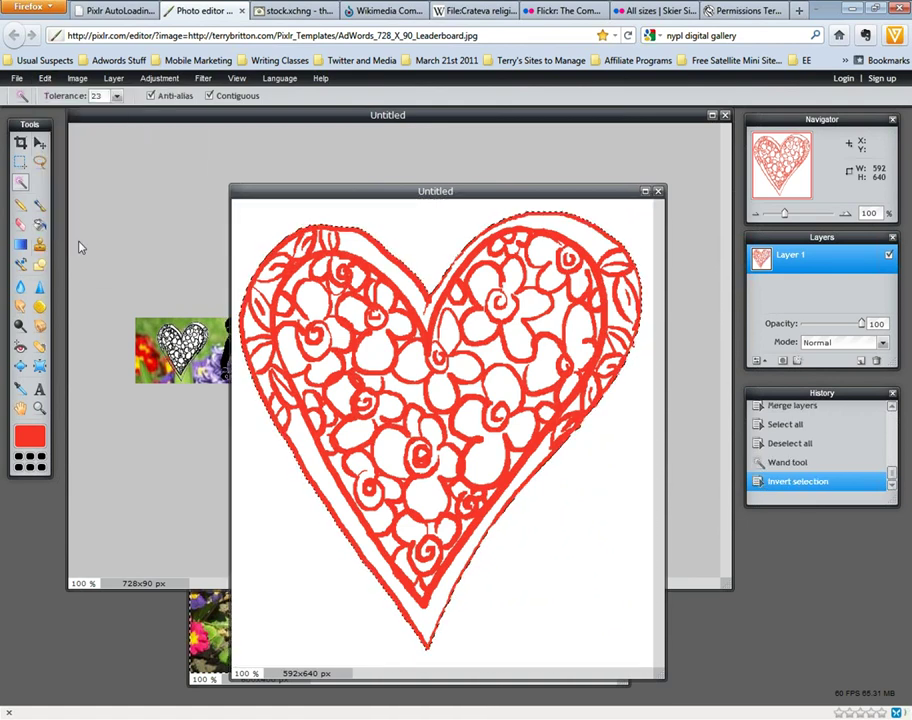
# - Add a layer mask from the heart selection, clear the selection and apply the mask to make the background transparent
pyautogui.click(755, 362)
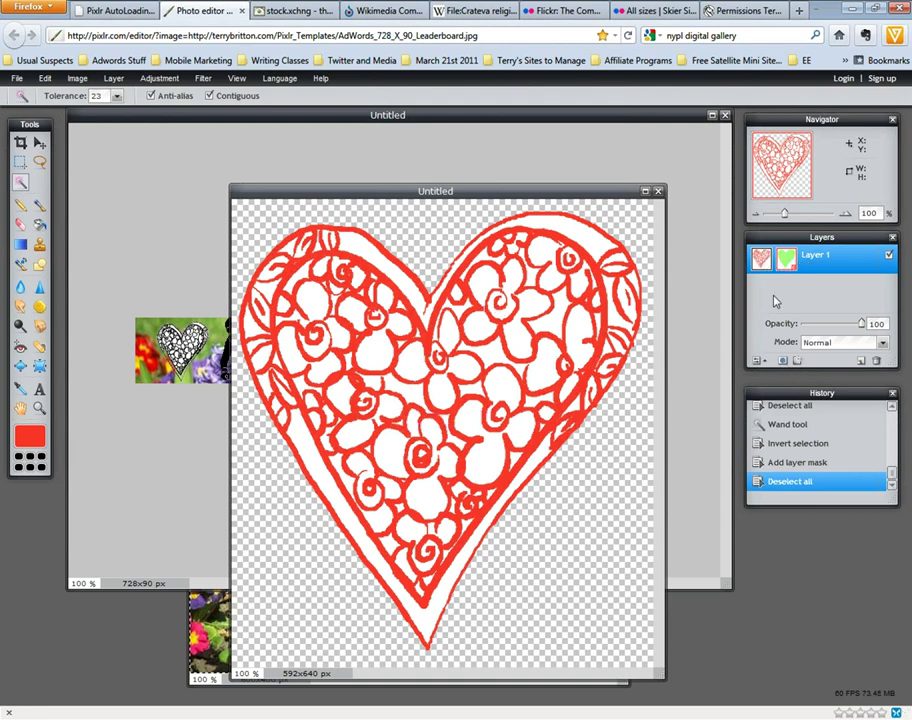
pyautogui.click(85, 80)
pyautogui.moveTo(111, 80)
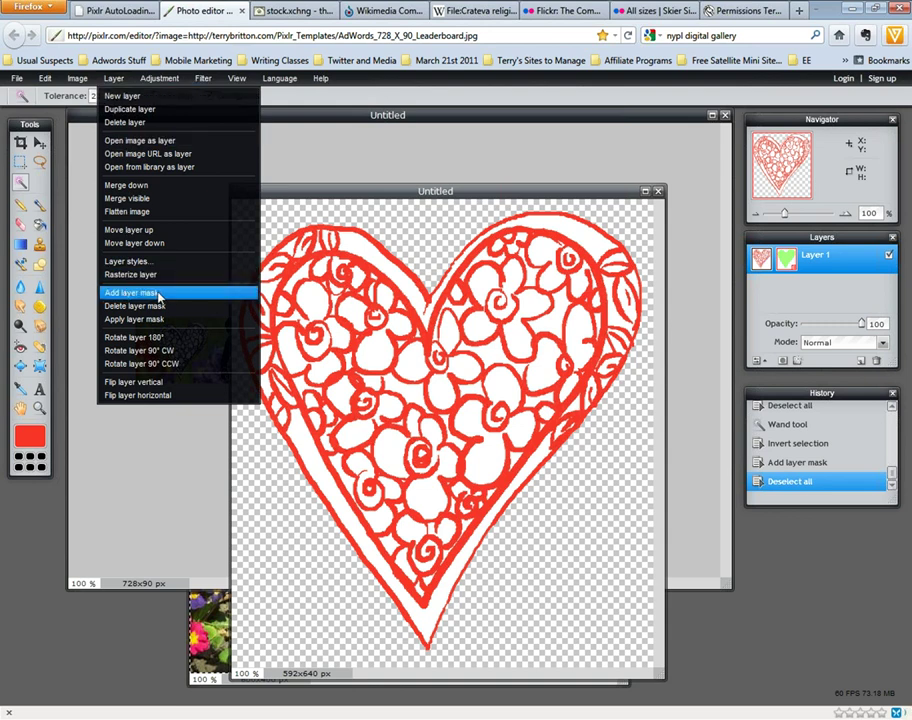
pyautogui.click(166, 318)
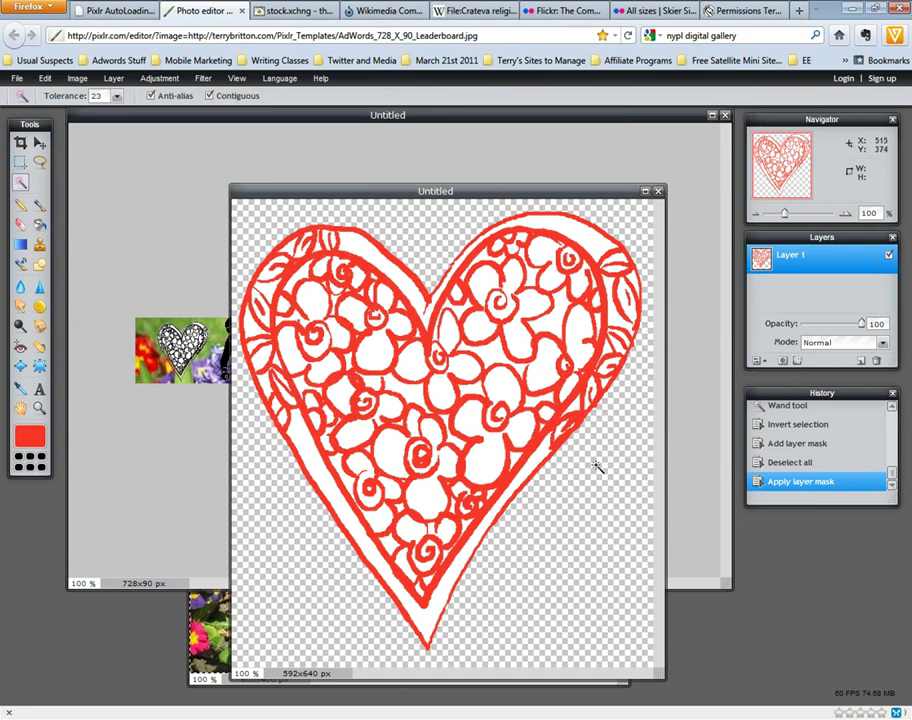
# - Copy the whole transparent-background red heart image and paste it into the 728x90 flower banner
pyautogui.moveTo(535, 190); pyautogui.dragTo(702, 142)
pyautogui.moveTo(632, 146); pyautogui.dragTo(544, 158)
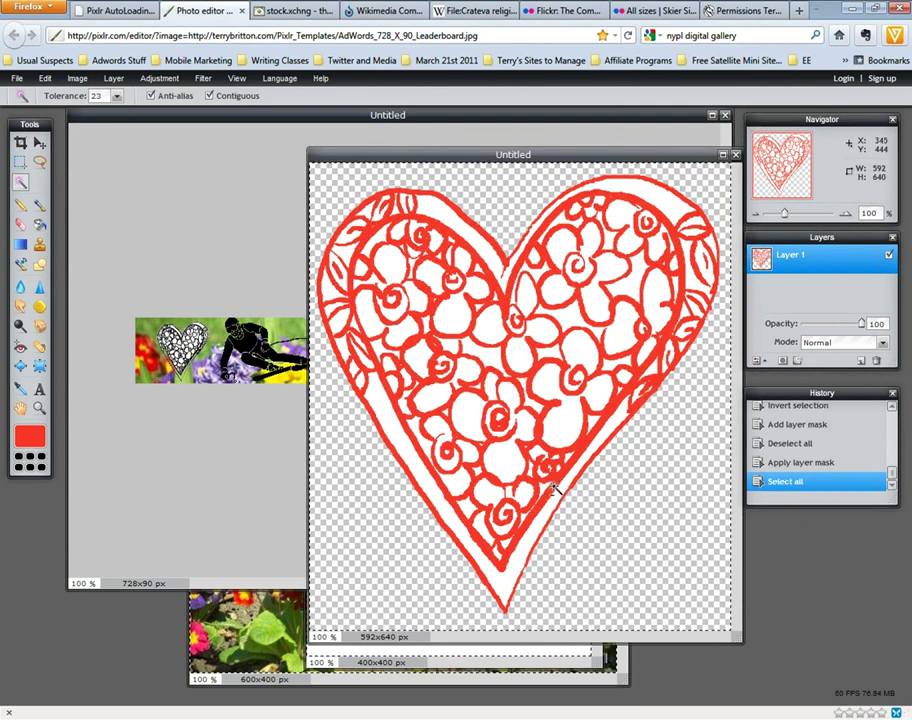
pyautogui.hotkey('ctrl', 'c')
pyautogui.click(258, 304)
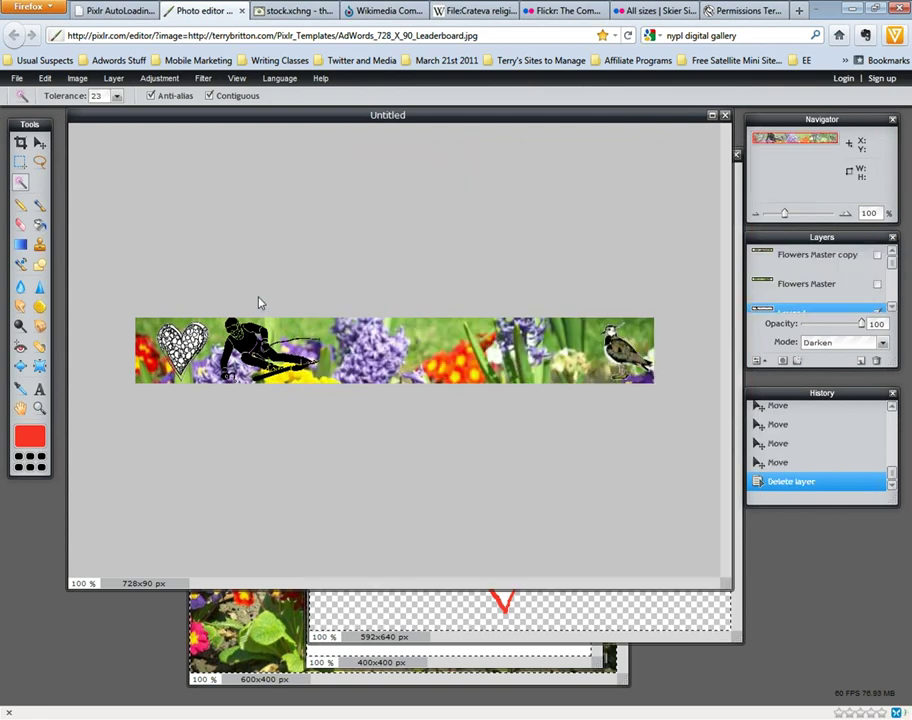
pyautogui.hotkey('ctrl', 'v')
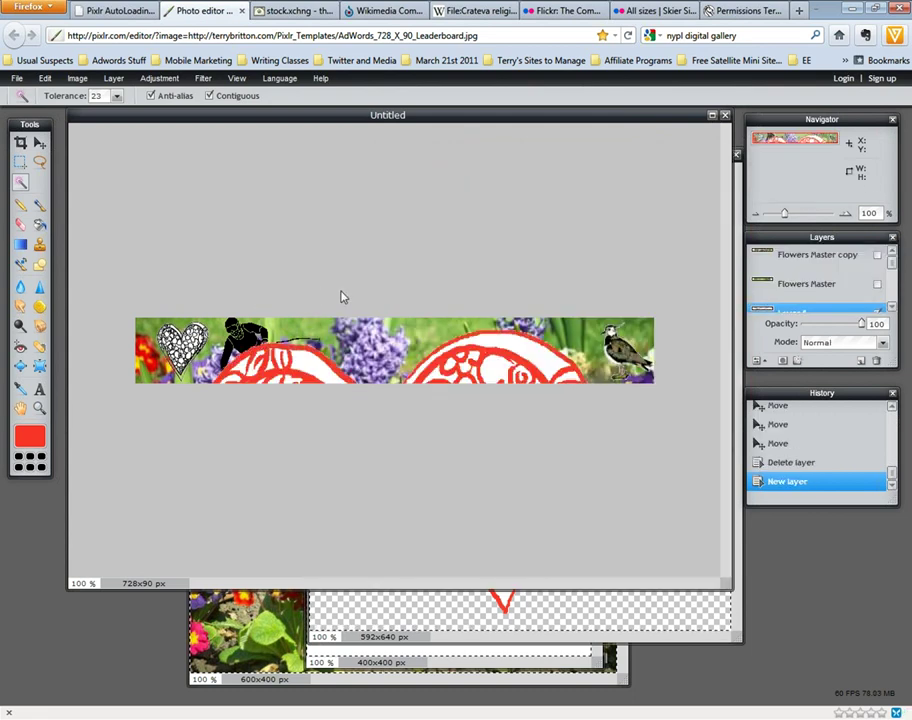
# - Clear the stray Wand selection and move the pasted red heart layer up so its patterned middle fills the banner
pyautogui.click(495, 368)
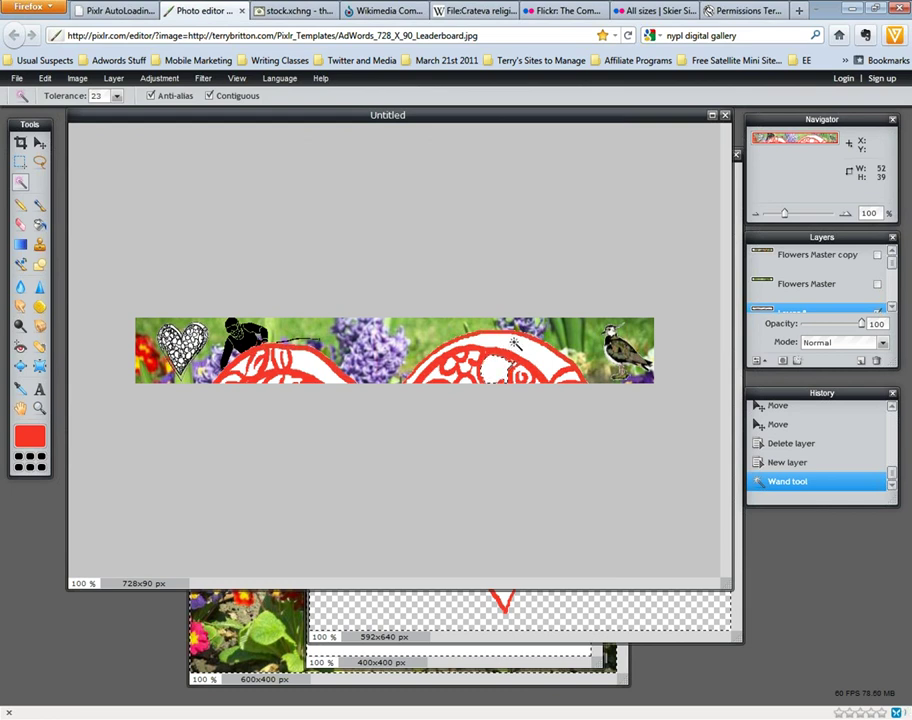
pyautogui.hotkey('ctrl', 'd')
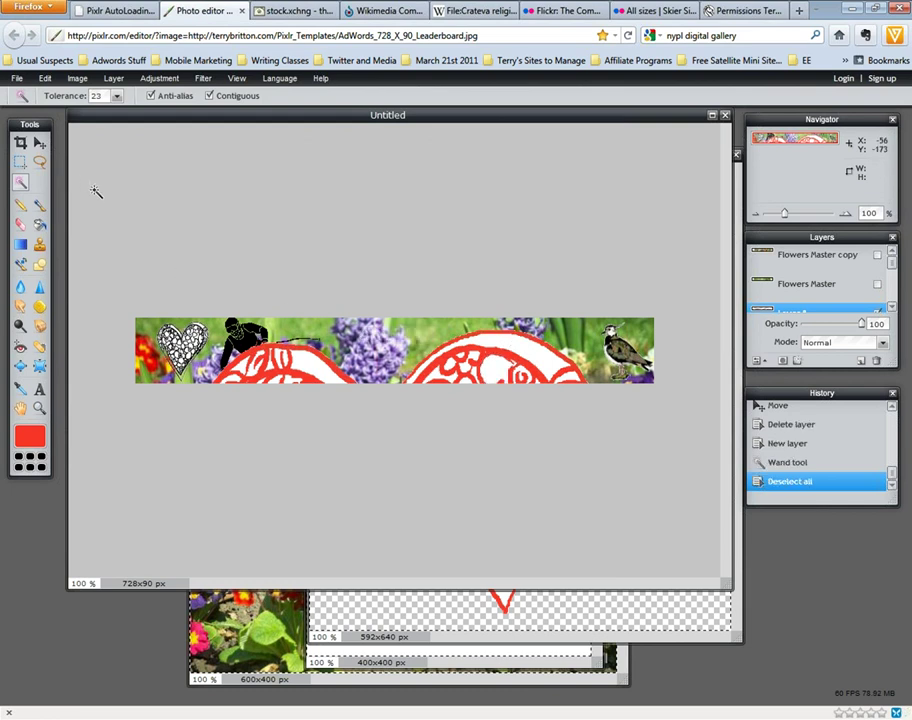
pyautogui.press('v')
pyautogui.moveTo(475, 357); pyautogui.dragTo(452, 230)
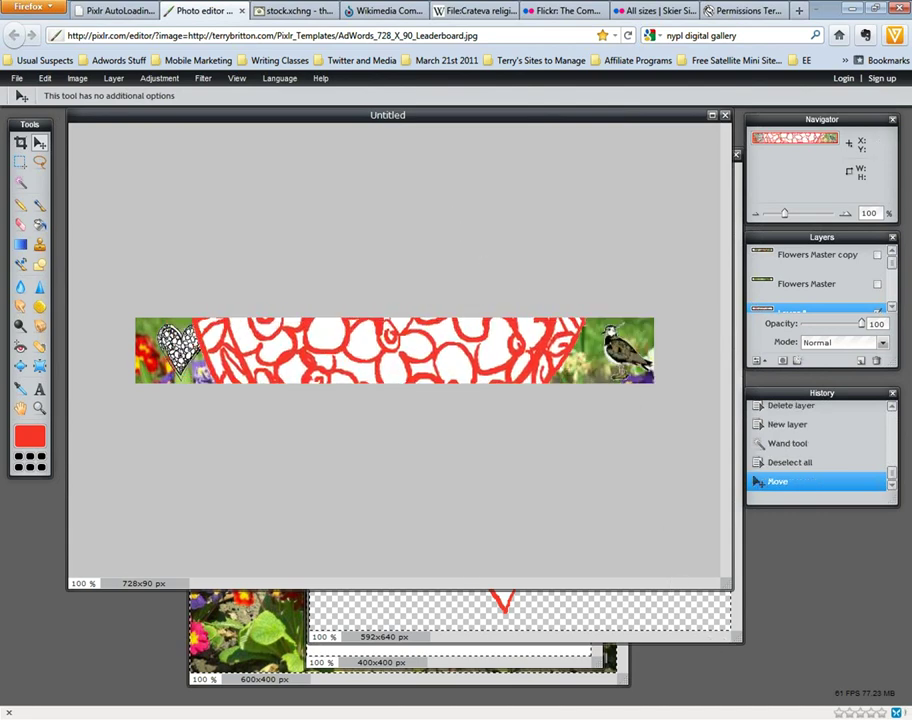
# - In the 592x640 heart image, clear the selection and revert the history to the Paint bucket tool state
pyautogui.click(739, 638)
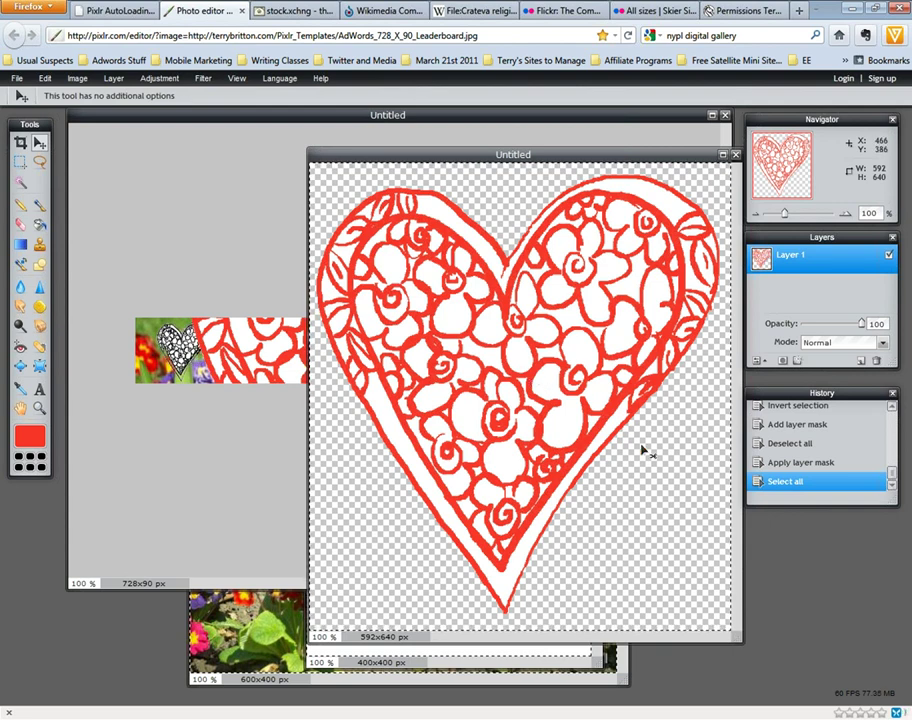
pyautogui.moveTo(629, 156); pyautogui.dragTo(594, 146)
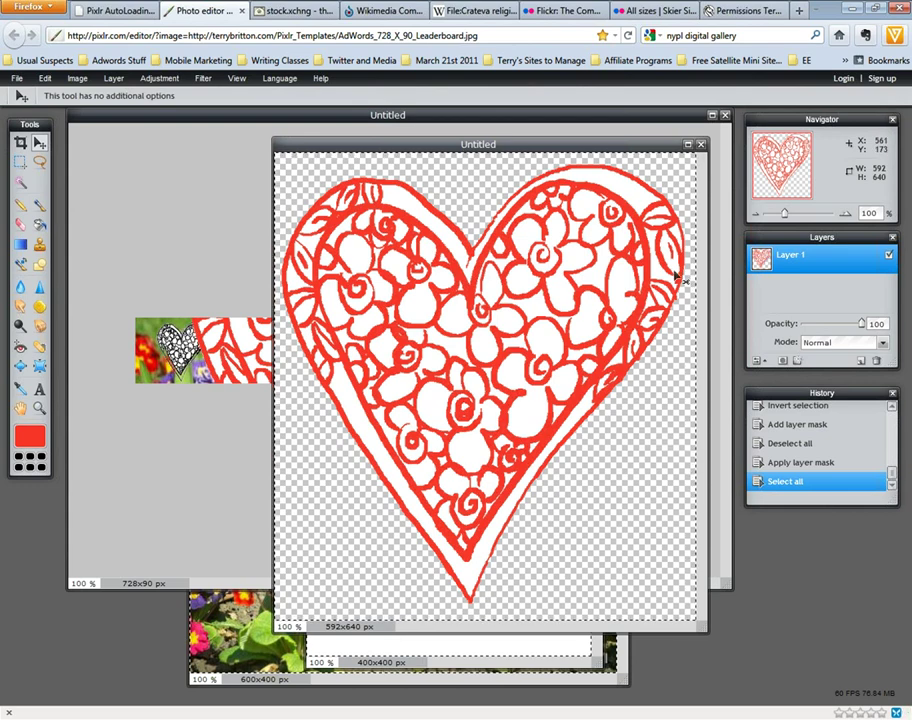
pyautogui.hotkey('ctrl', 'd')
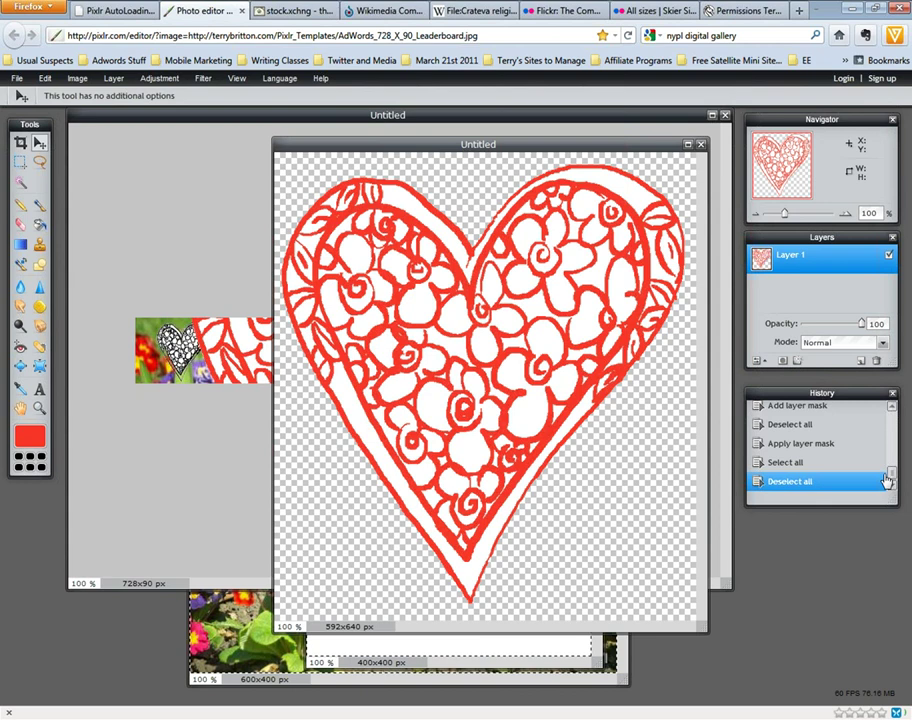
pyautogui.moveTo(890, 484)
pyautogui.mouseDown()
pyautogui.moveTo(893, 424)
pyautogui.moveTo(892, 442)
pyautogui.mouseUp()
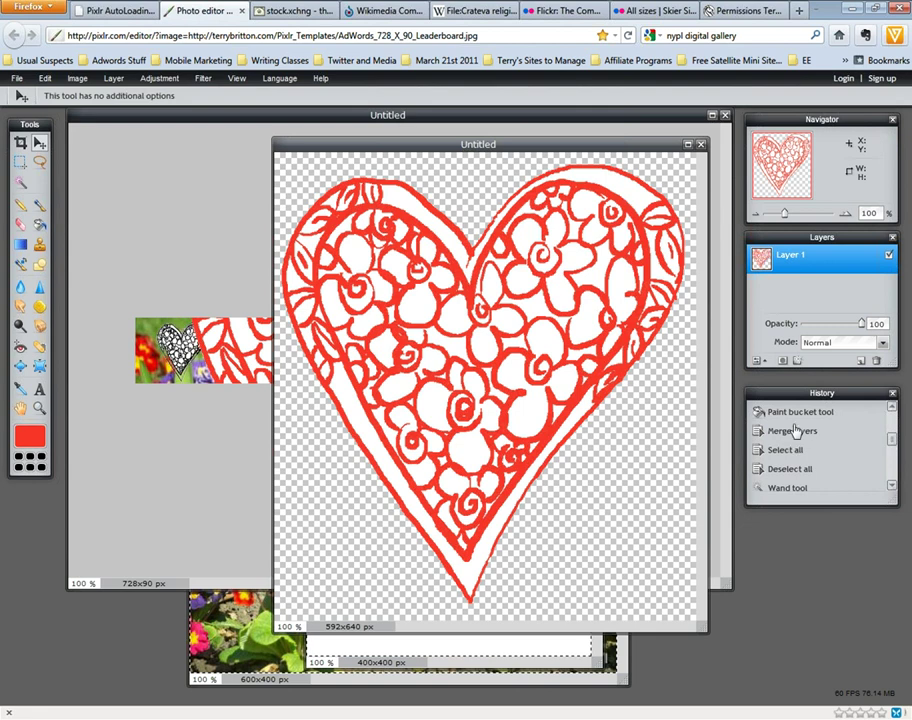
pyautogui.click(798, 413)
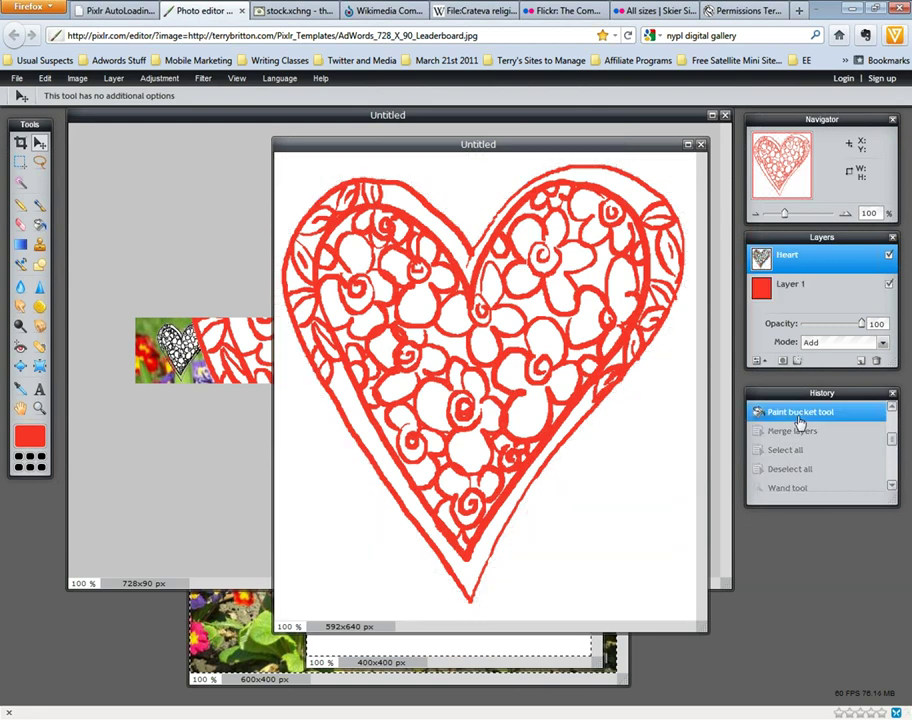
# - On the Heart layer, turn off the Wand tool's Contiguous option, test it on the white areas and clear the selection
pyautogui.click(789, 292)
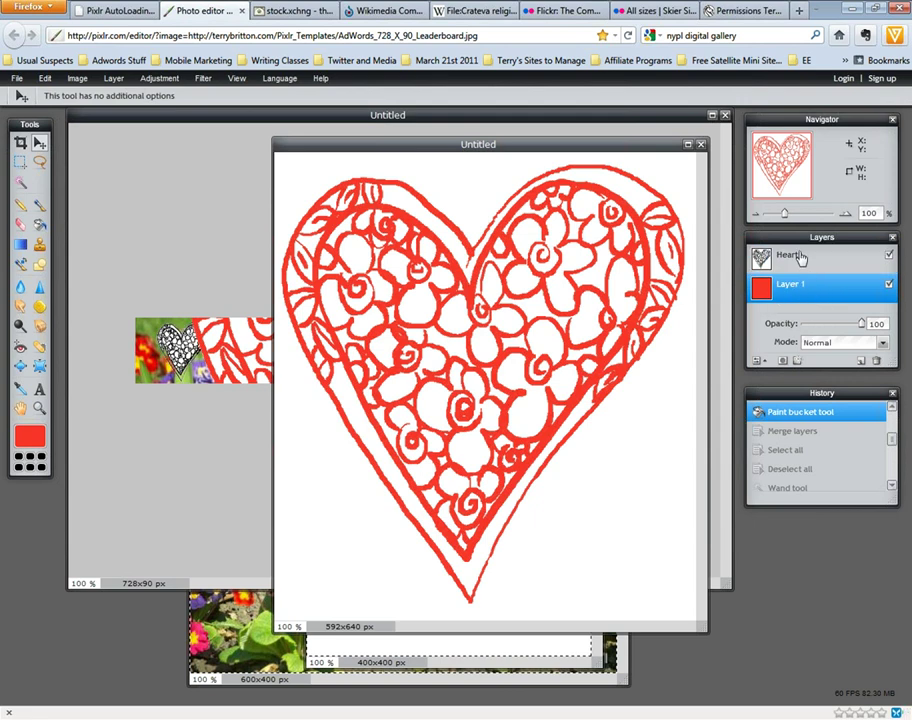
pyautogui.click(801, 259)
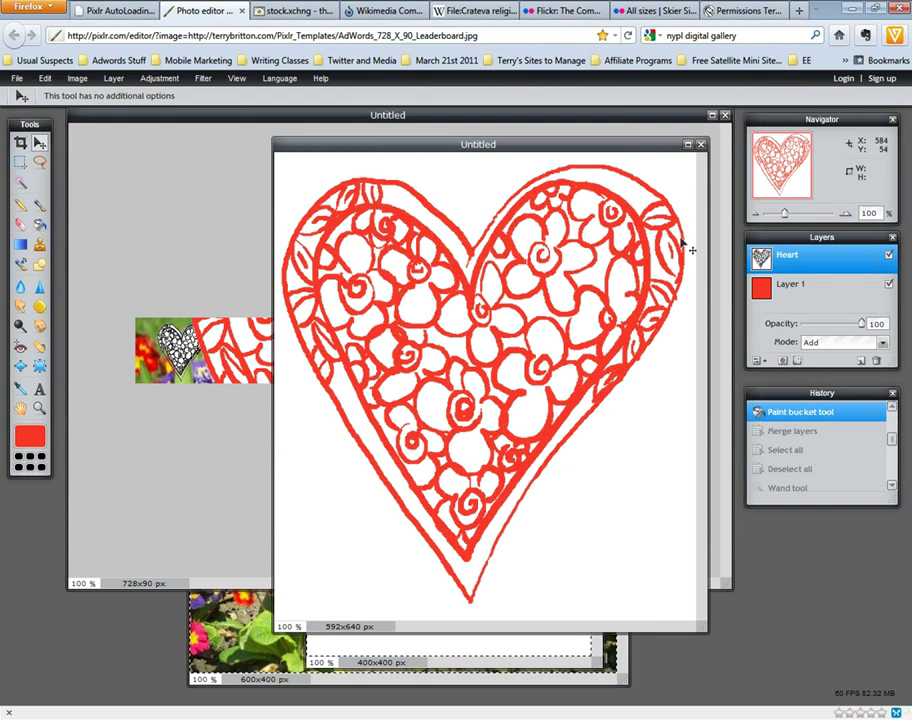
pyautogui.click(21, 184)
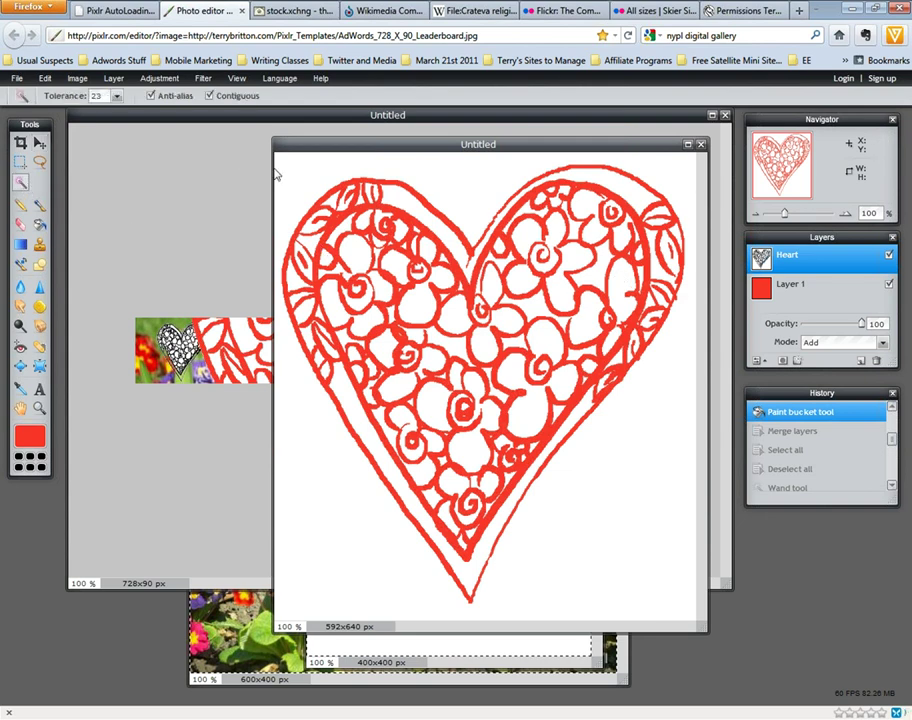
pyautogui.click(312, 168)
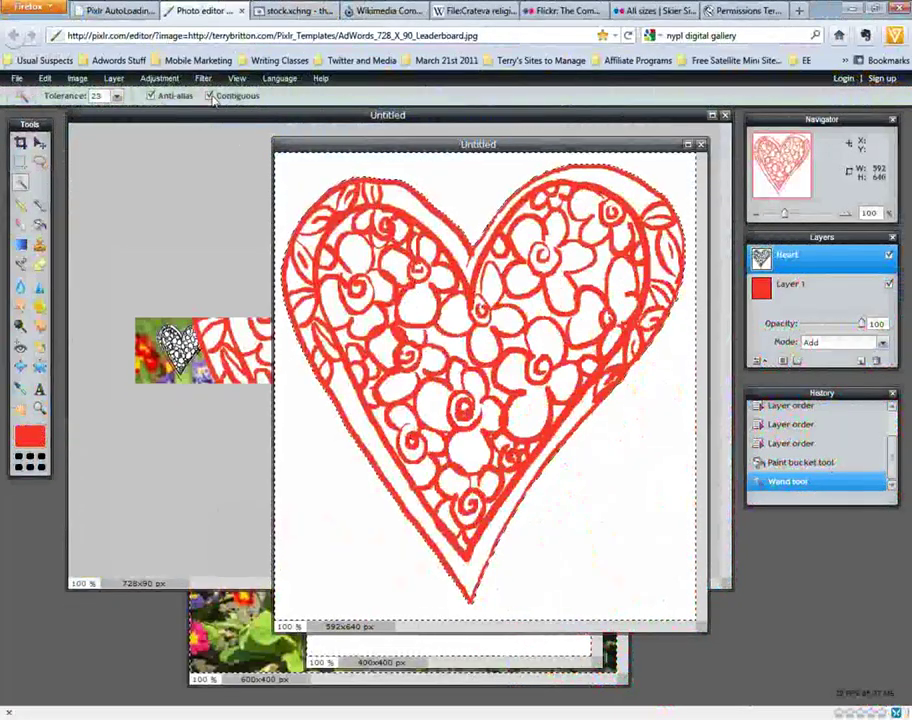
pyautogui.hotkey('ctrl', 'd')
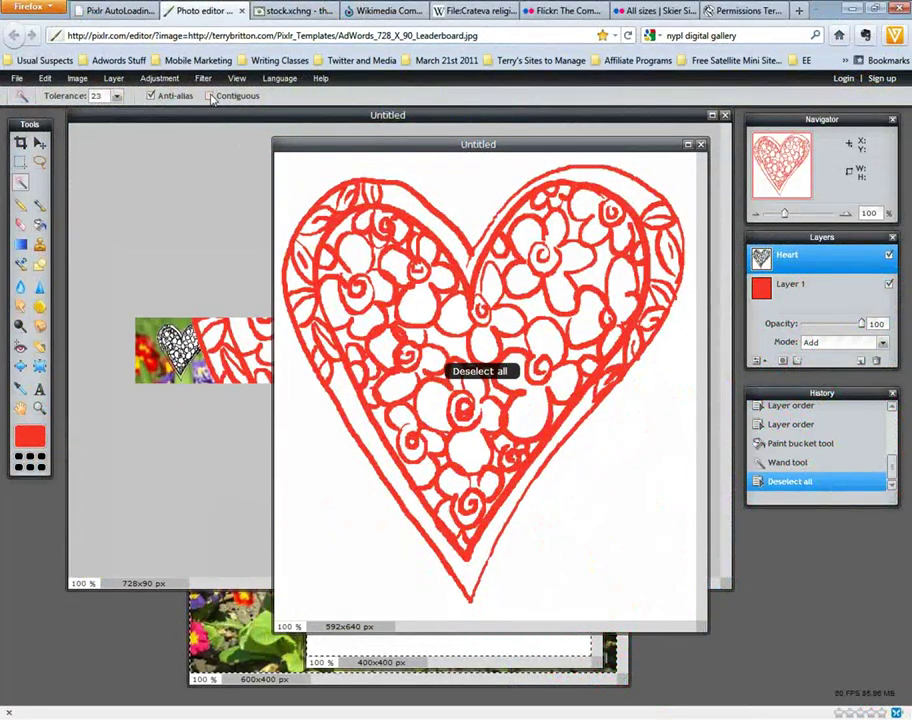
pyautogui.click(441, 177)
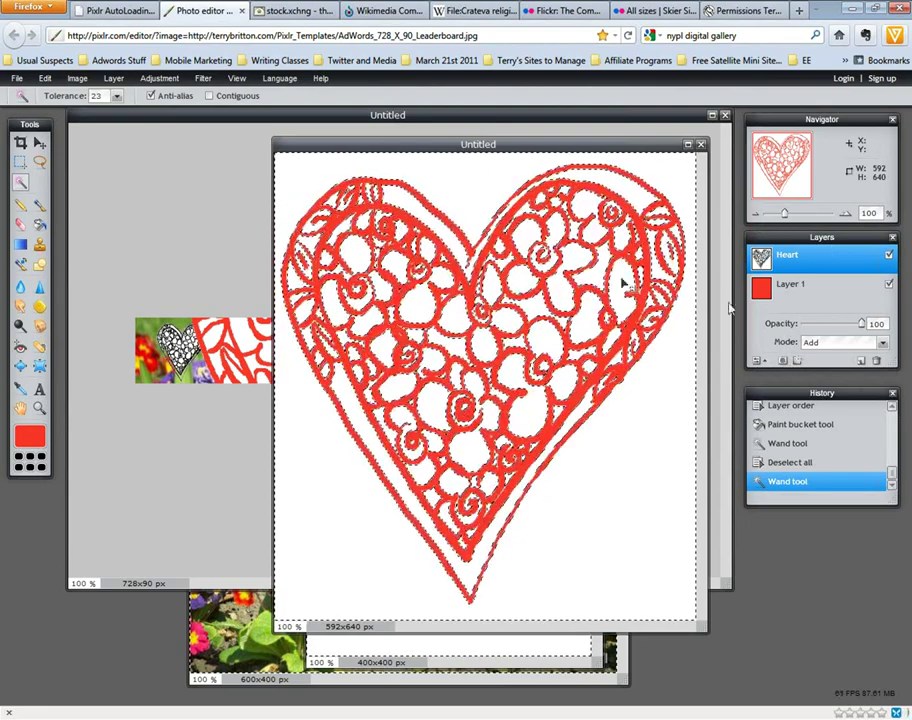
pyautogui.hotkey('ctrl', 'd')
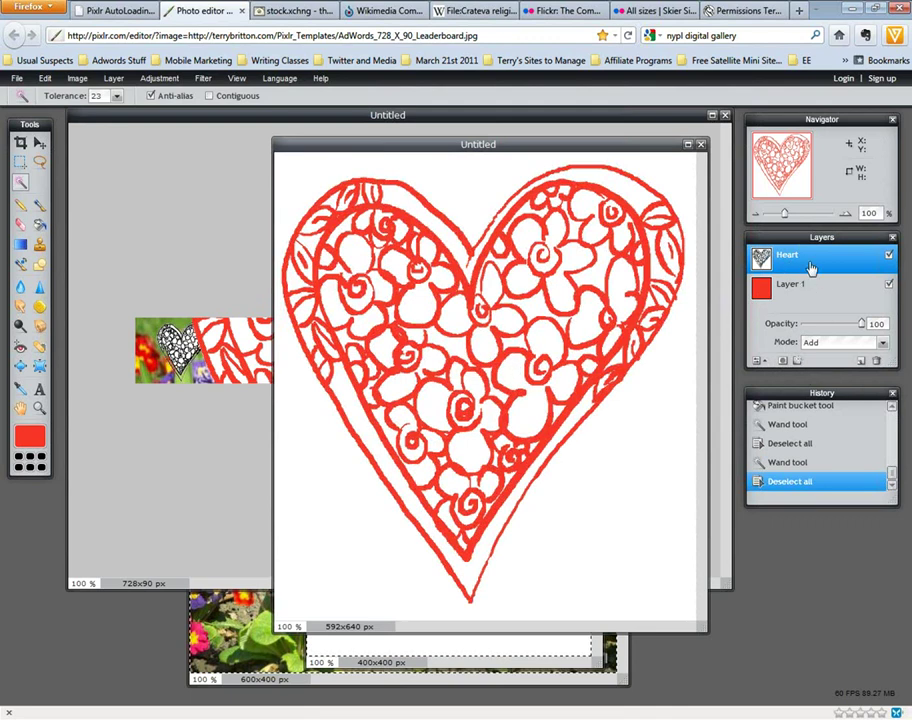
# - Flatten the heart image and select only its red lines by Wand-selecting all the white and inverting the selection
pyautogui.click(114, 79)
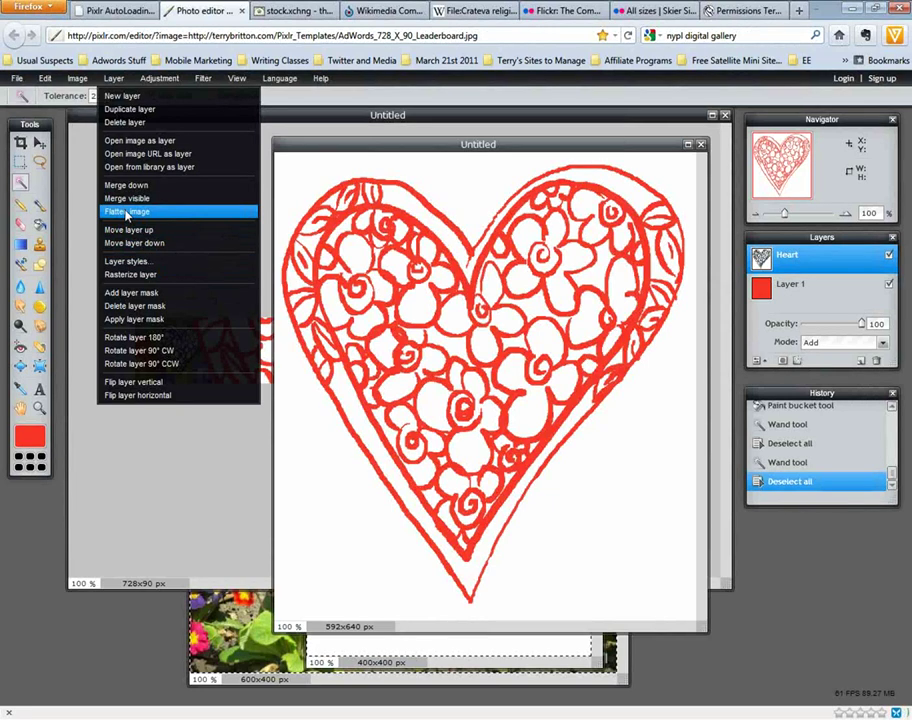
pyautogui.click(126, 213)
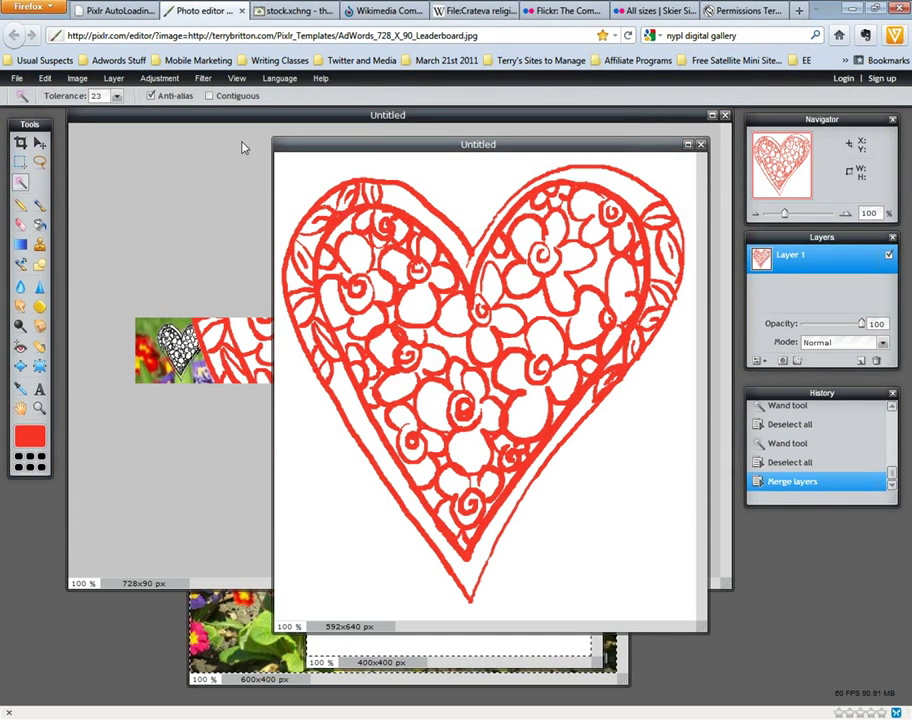
pyautogui.click(465, 187)
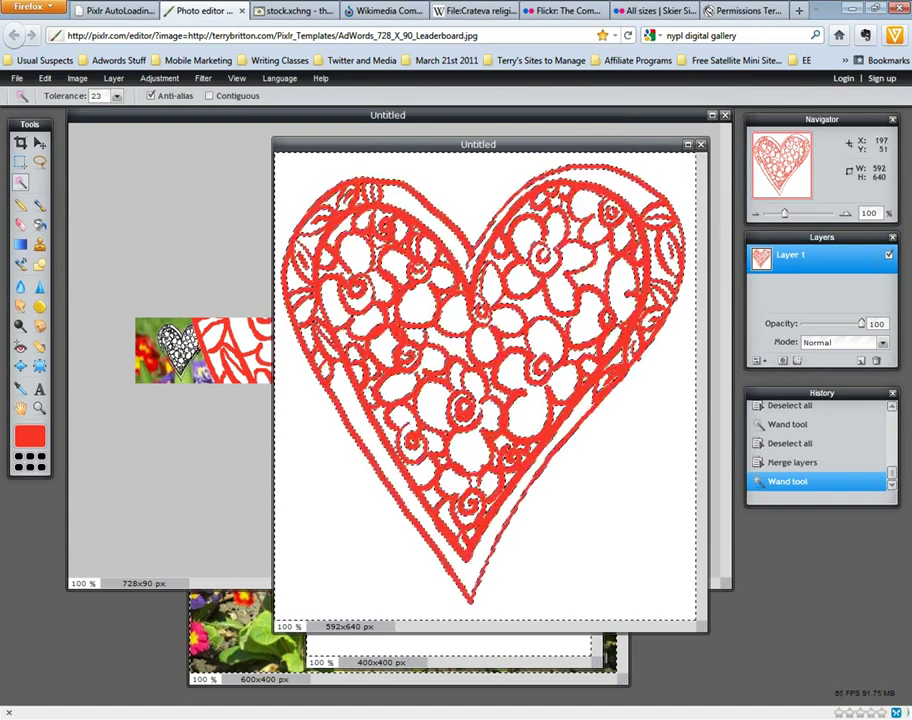
pyautogui.click(74, 78)
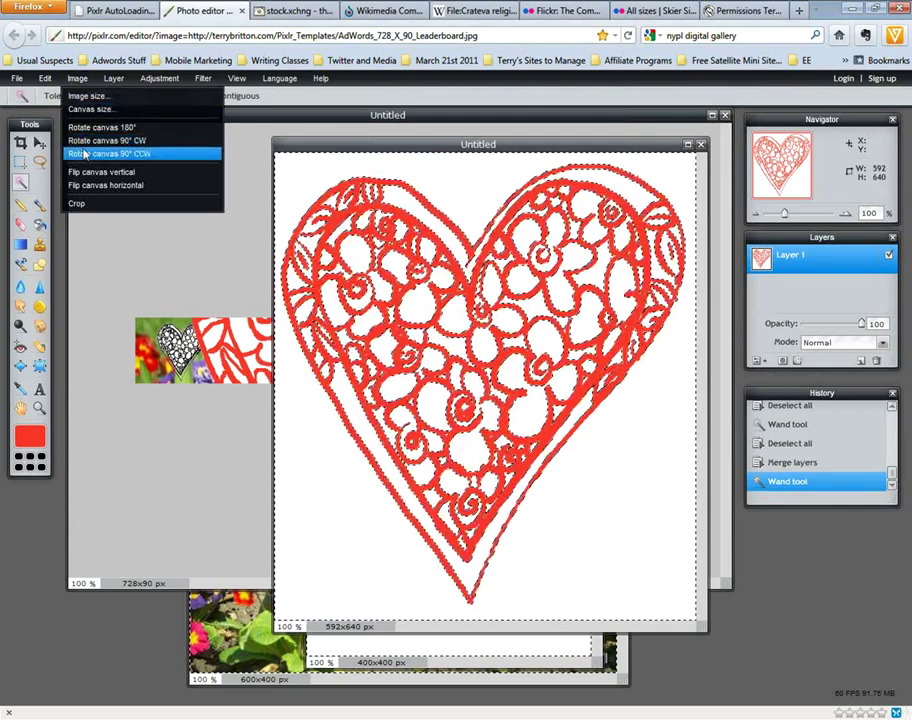
pyautogui.click(45, 78)
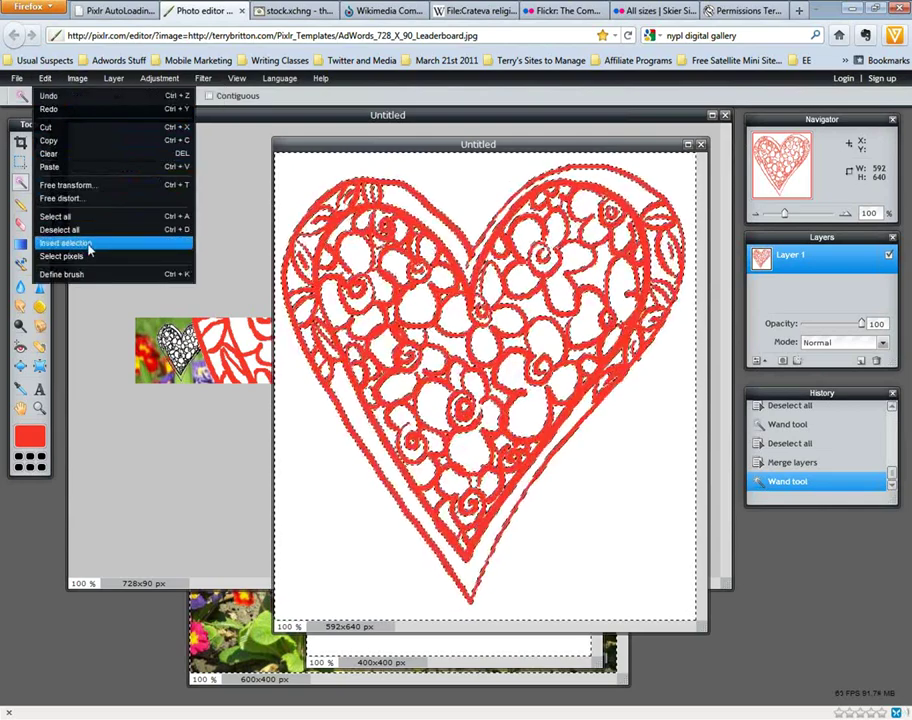
pyautogui.click(122, 249)
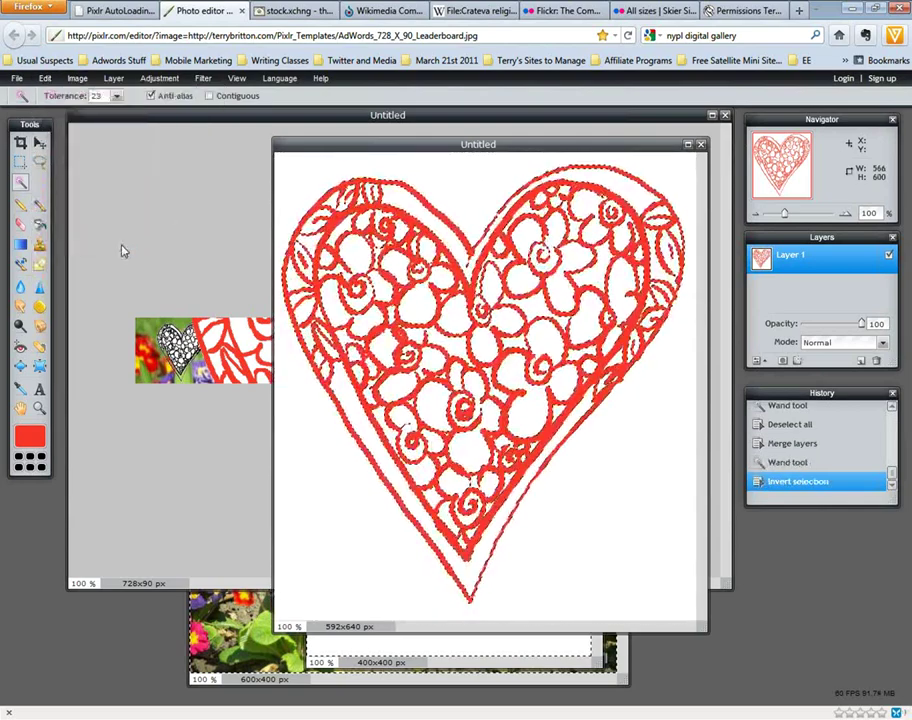
# - Add a layer mask from the red-line selection, clear the selection and apply the mask
pyautogui.click(783, 362)
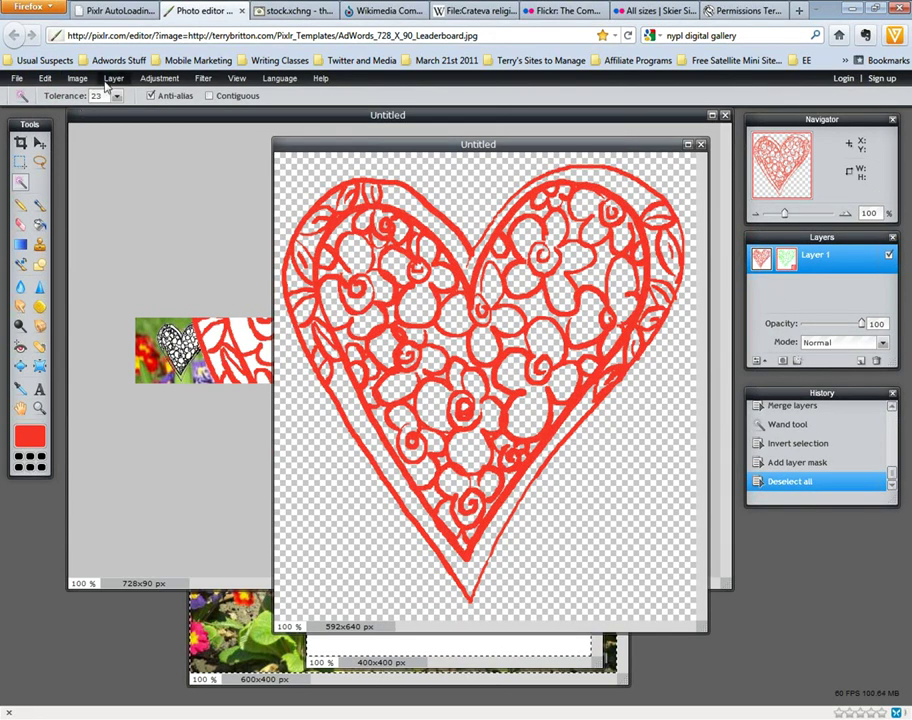
pyautogui.click(112, 80)
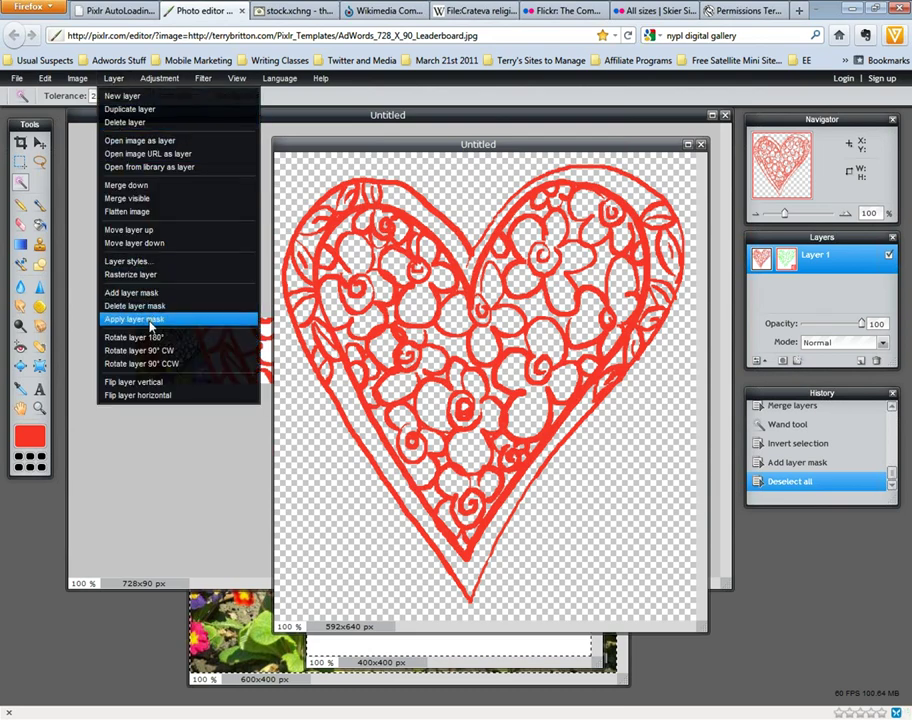
pyautogui.click(176, 320)
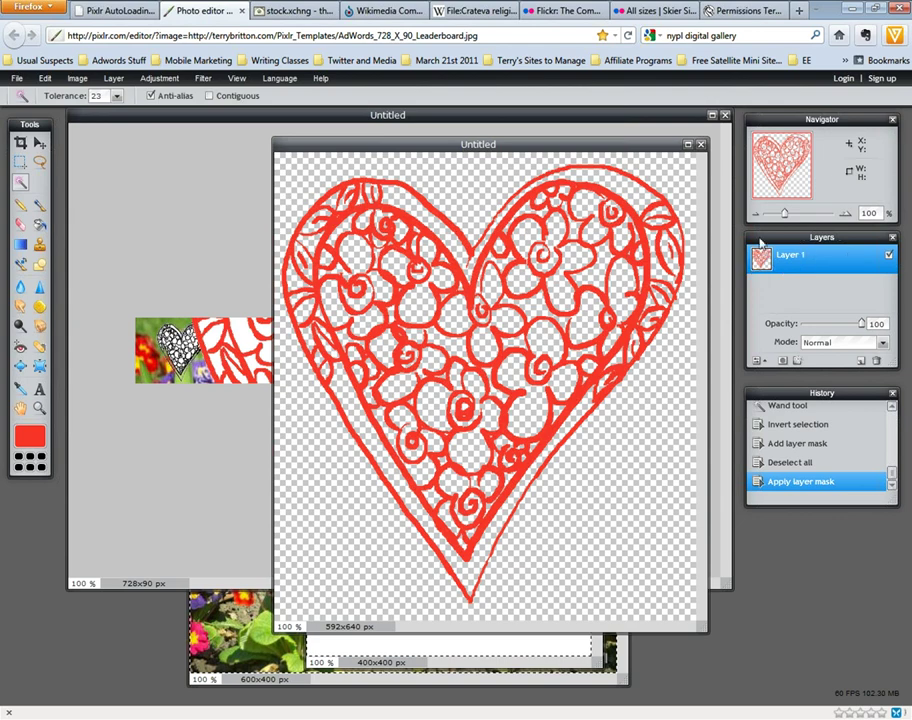
# - Select and copy the whole red line-only heart image
pyautogui.moveTo(617, 147)
pyautogui.mouseDown()
pyautogui.moveTo(679, 142)
pyautogui.moveTo(588, 142)
pyautogui.moveTo(609, 142)
pyautogui.mouseUp()
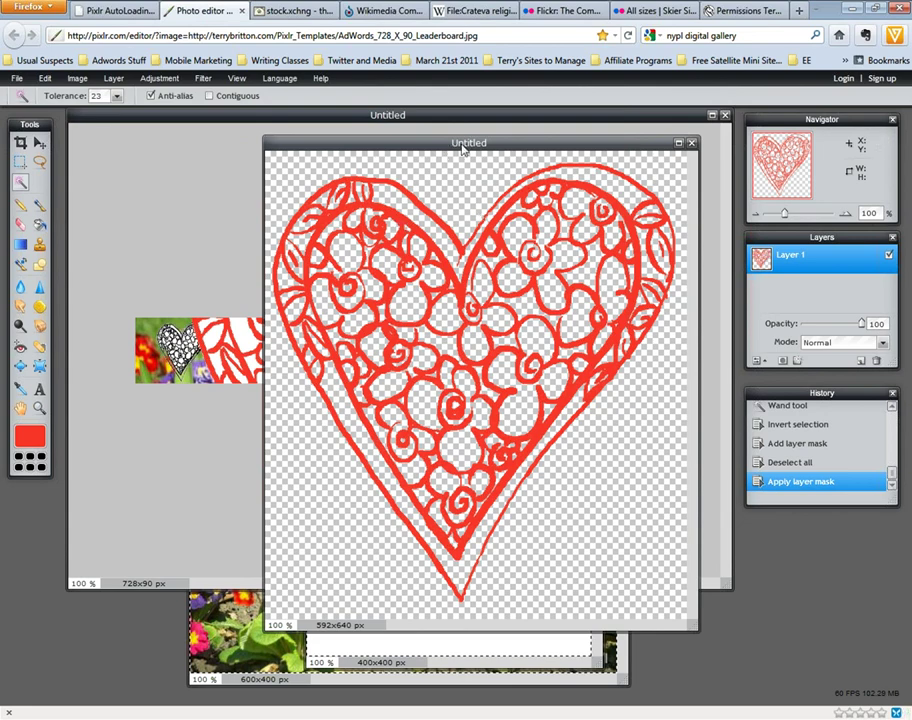
pyautogui.hotkey('ctrl', 'a')
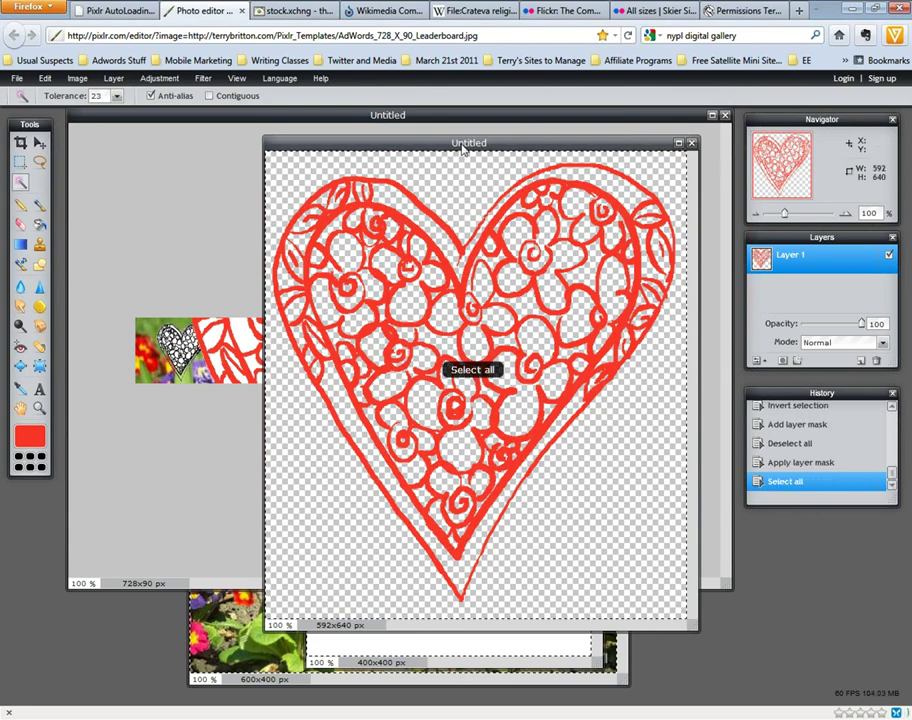
pyautogui.hotkey('ctrl', 'c')
# - Delete the previously pasted white-filled red heart layer from the 728x90 banner and clear the leftover selection
pyautogui.click(198, 289)
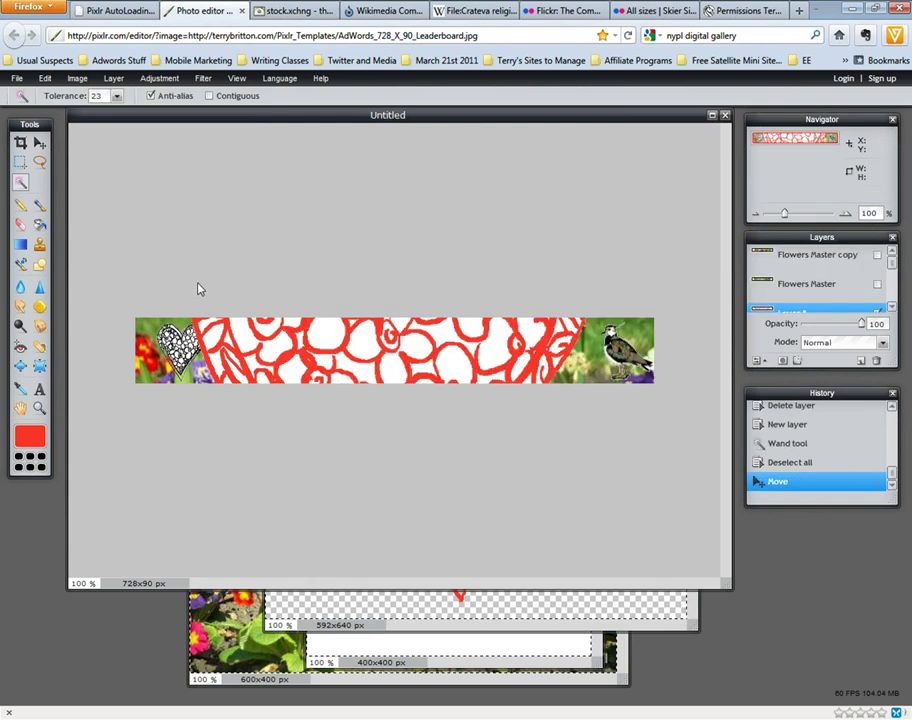
pyautogui.click(565, 330)
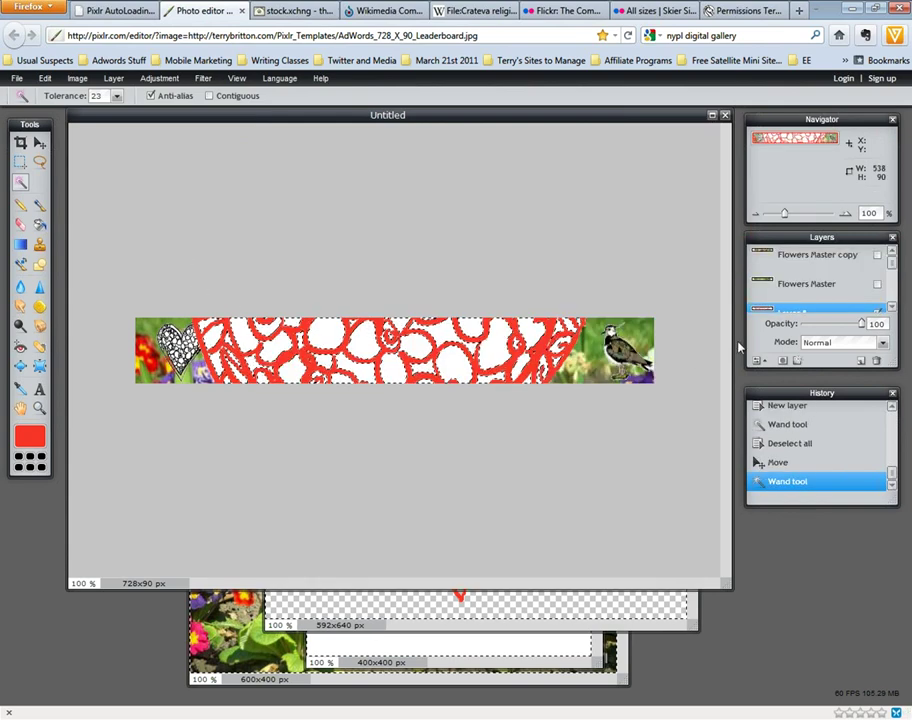
pyautogui.moveTo(803, 316); pyautogui.dragTo(876, 360)
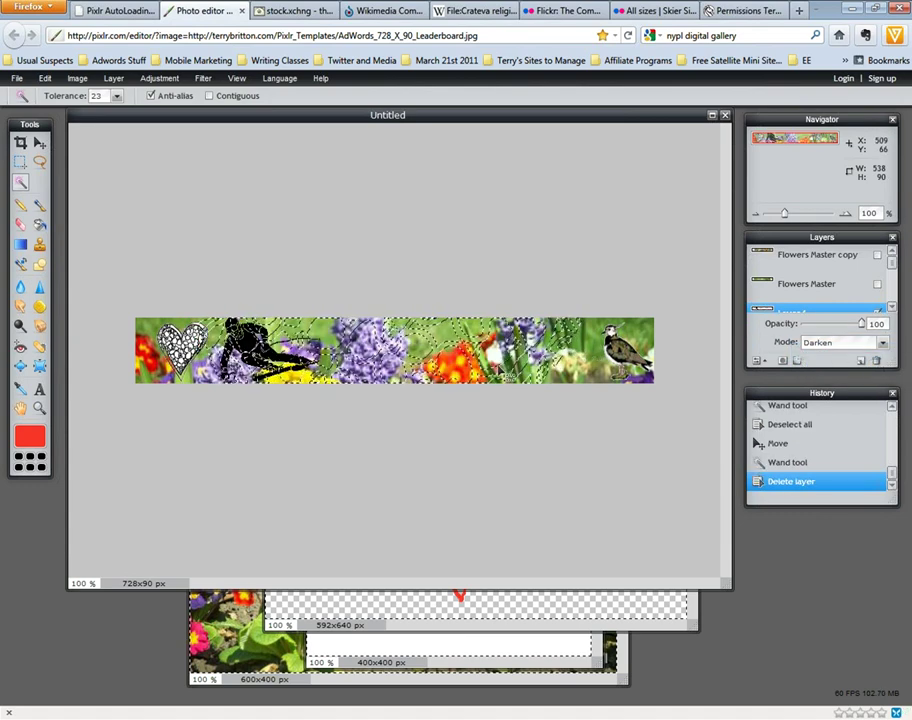
pyautogui.click(532, 357)
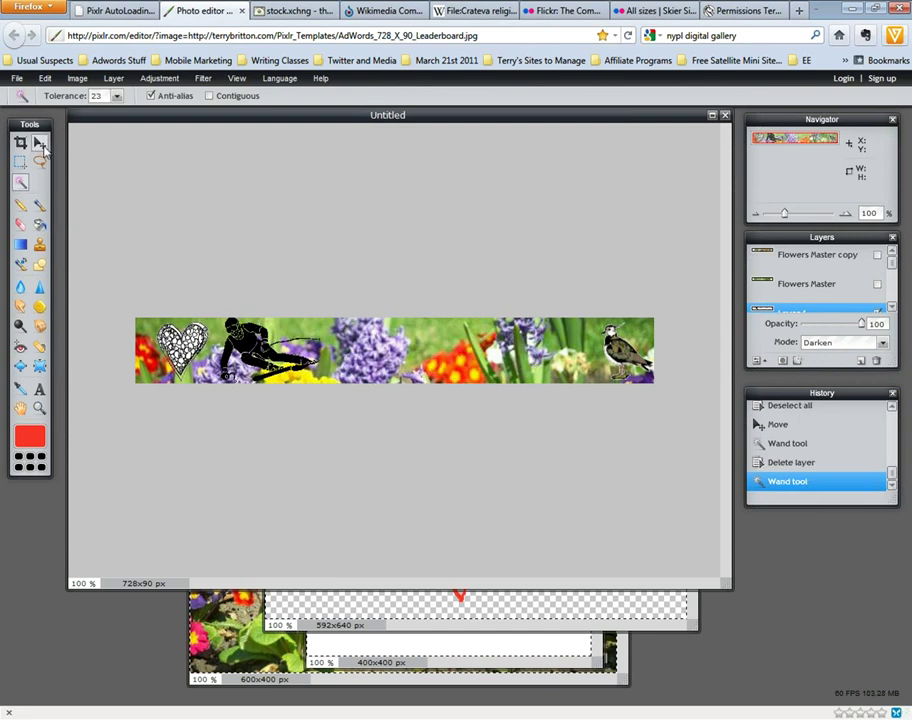
# - Paste the line-only red heart into the banner and move it upward with the Move tool
pyautogui.click(40, 144)
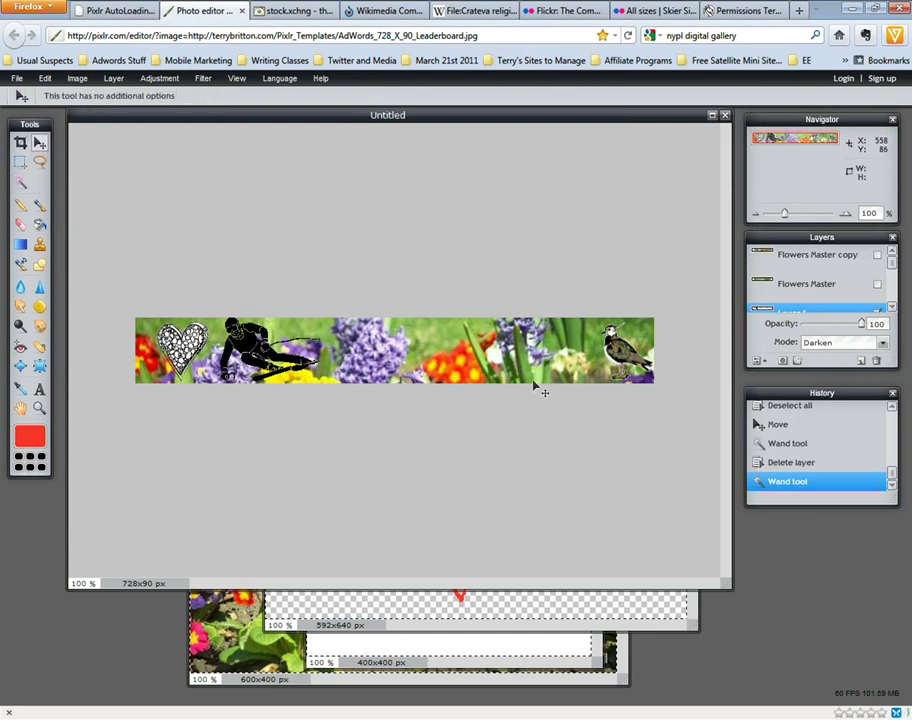
pyautogui.hotkey('ctrl', 'v')
pyautogui.moveTo(497, 365); pyautogui.dragTo(486, 251)
pyautogui.moveTo(466, 362); pyautogui.dragTo(467, 341)
# - Free-transform the pasted heart down to banner height and place it exactly over the black-and-white heart
pyautogui.hotkey('ctrl', 't')
pyautogui.moveTo(187, 200); pyautogui.dragTo(345, 372)
pyautogui.moveTo(401, 411); pyautogui.dragTo(390, 344)
pyautogui.moveTo(416, 396); pyautogui.dragTo(456, 377)
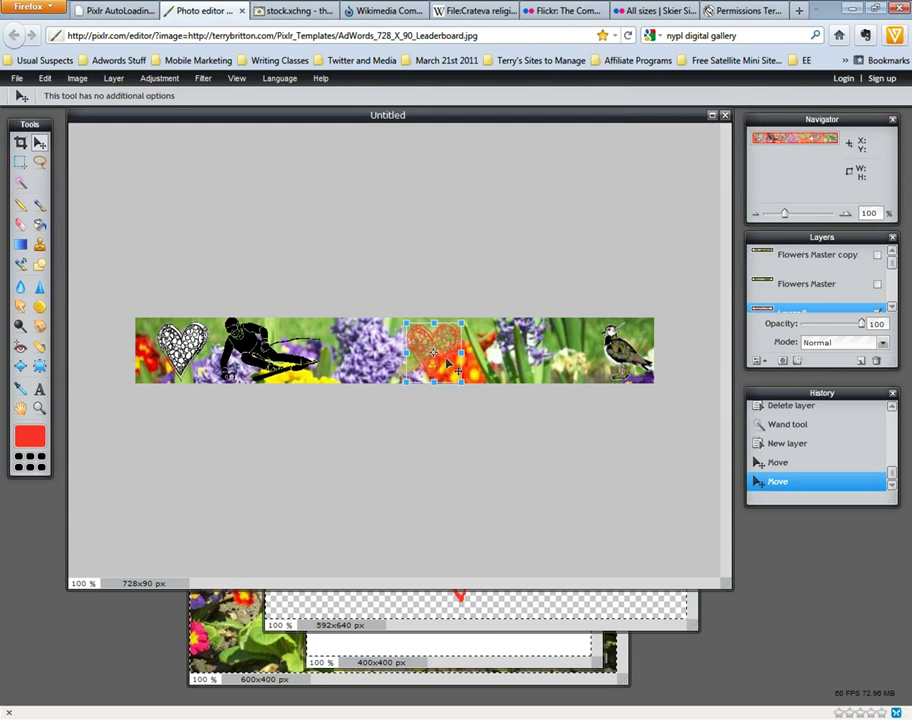
pyautogui.moveTo(448, 360); pyautogui.dragTo(207, 369)
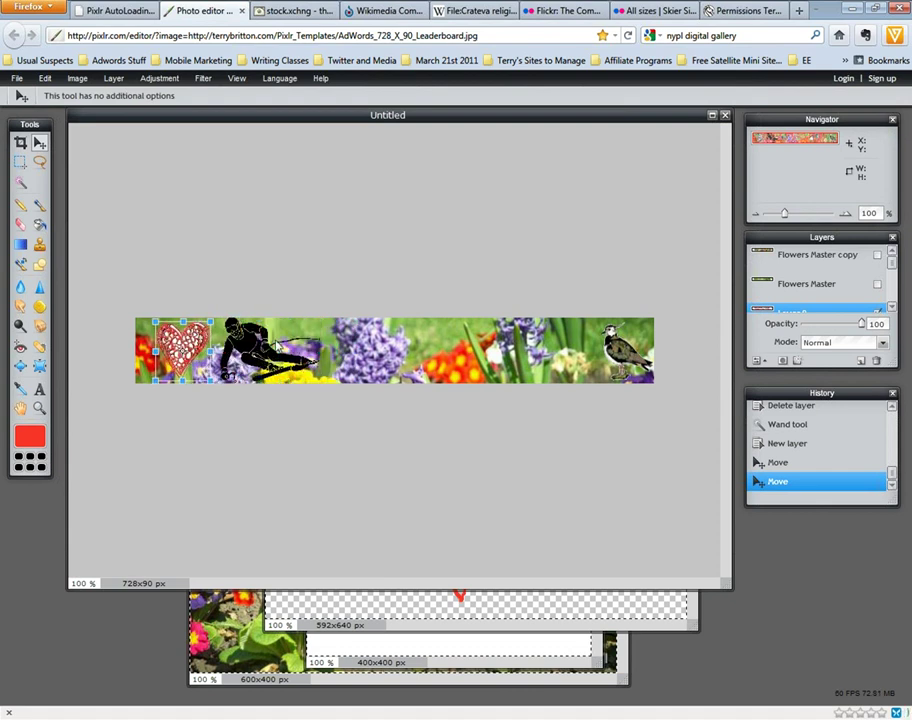
pyautogui.press('Return')
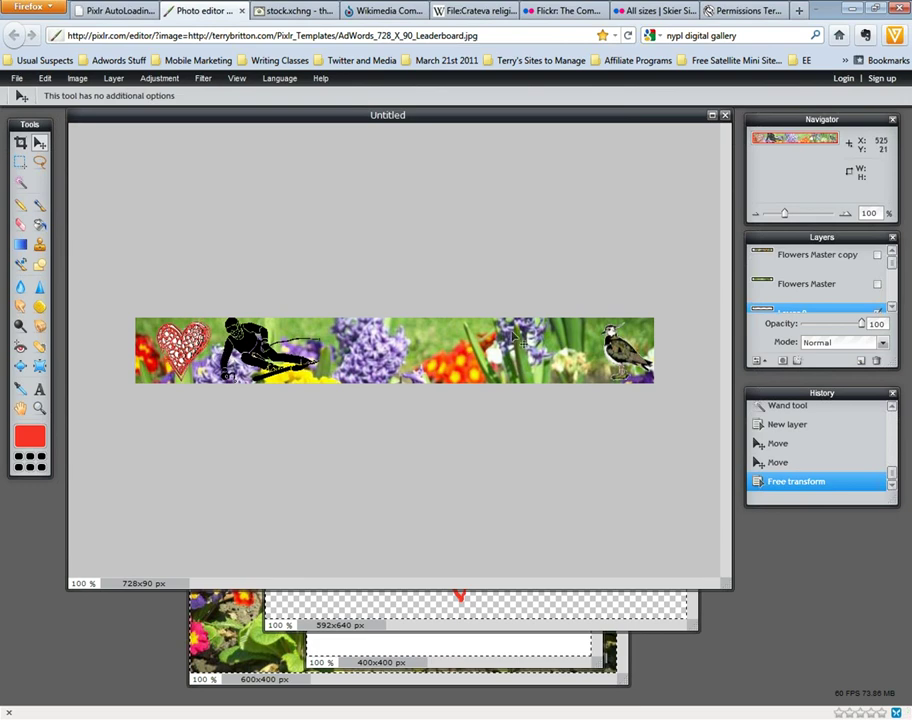
# - Deselect the line-only red heart image and start closing it, choosing to save it first
pyautogui.click(575, 607)
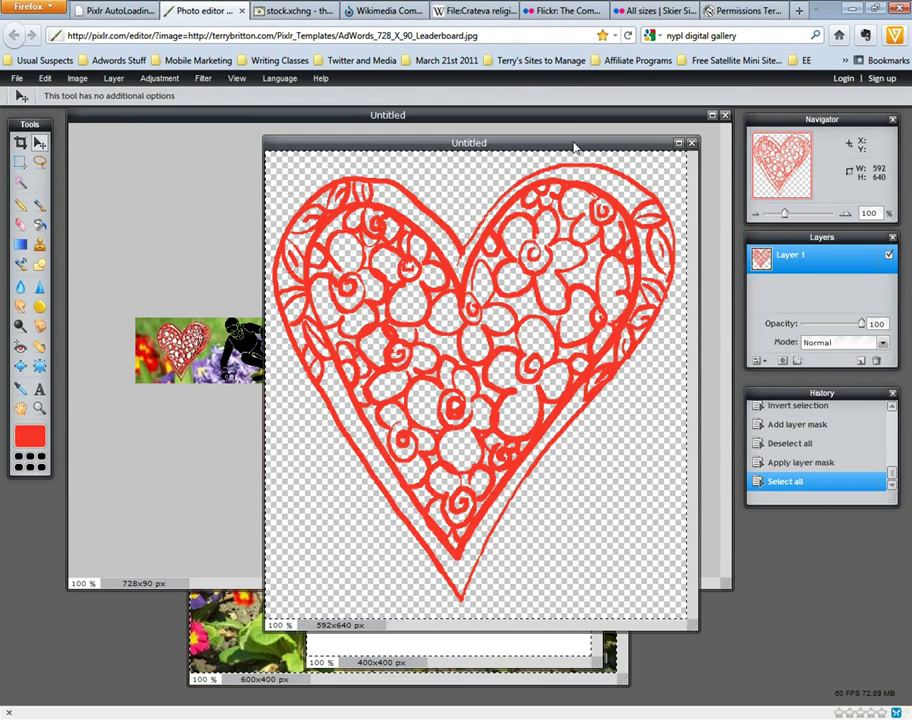
pyautogui.hotkey('ctrl', 'd')
pyautogui.moveTo(589, 145); pyautogui.dragTo(613, 139)
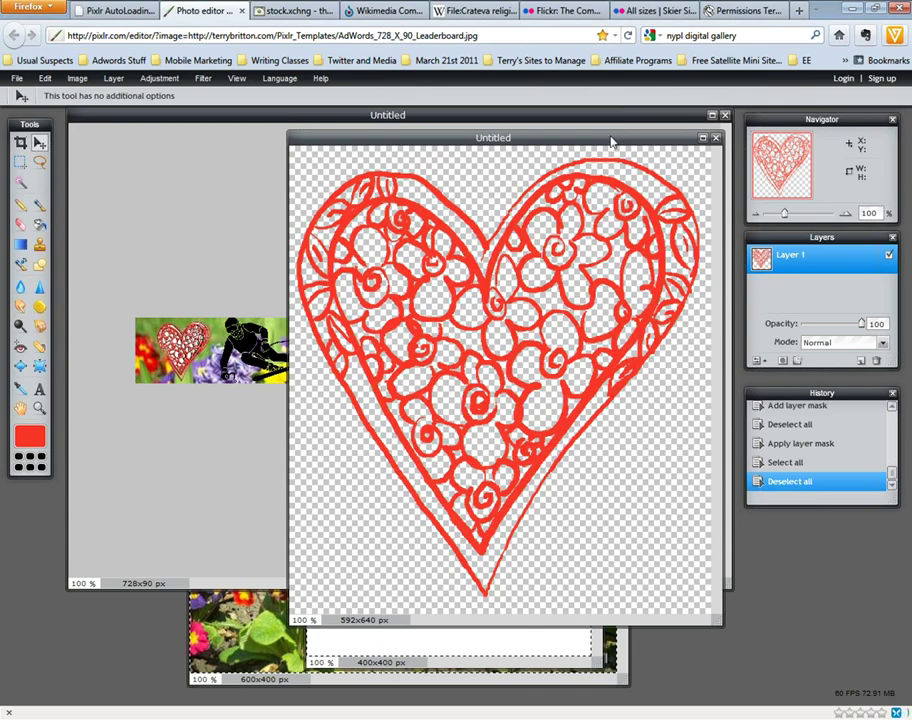
pyautogui.moveTo(613, 139); pyautogui.dragTo(630, 157)
pyautogui.click(693, 134)
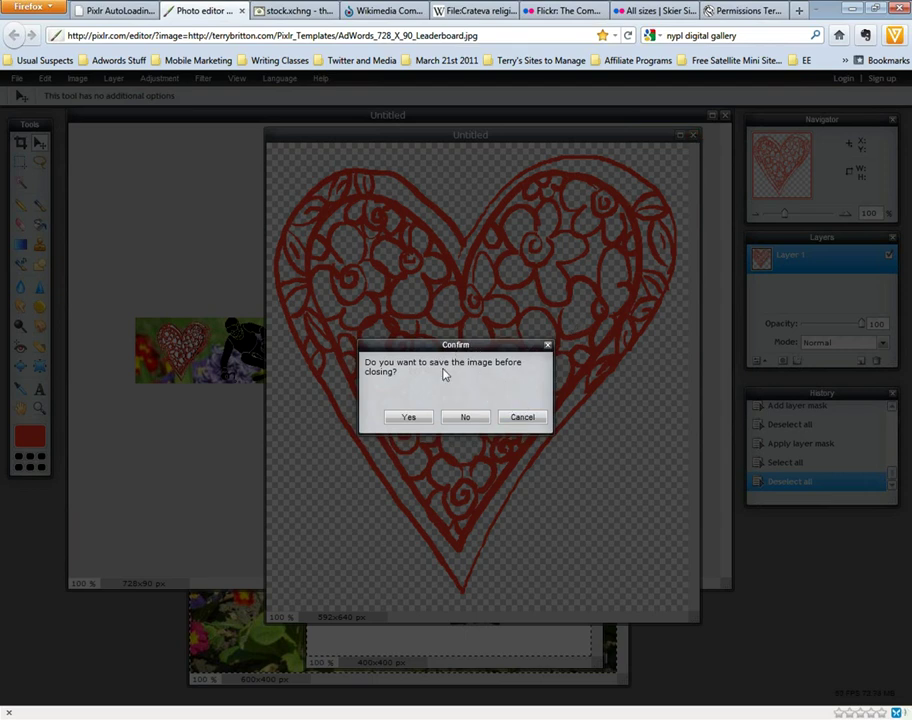
pyautogui.click(412, 418)
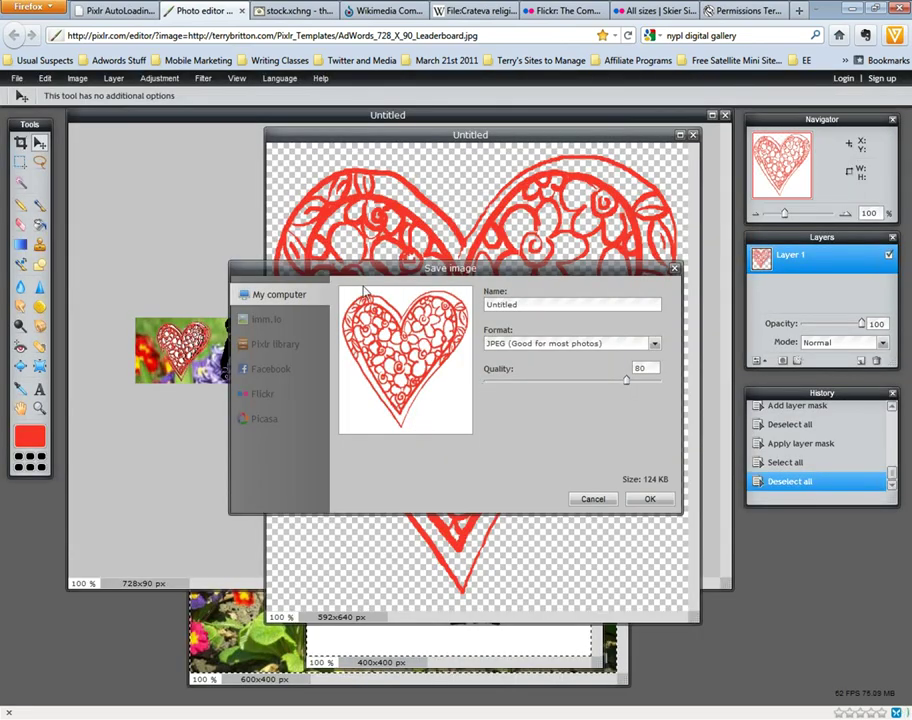
# - Choose the Pixlr library as the save destination and log in with the account password, cancelling the new-account sign-up
pyautogui.click(273, 345)
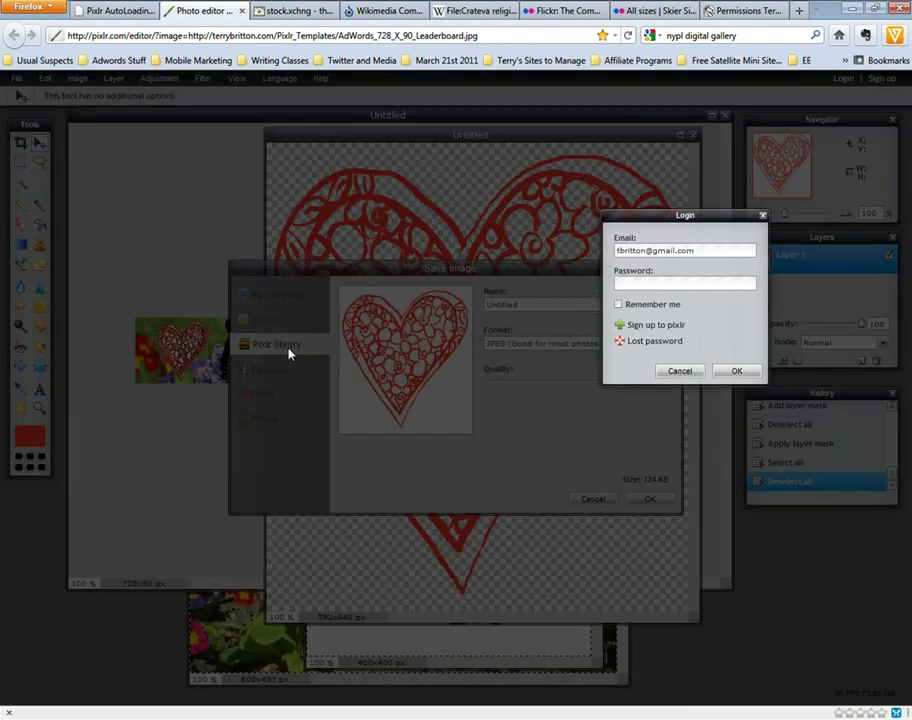
pyautogui.click(662, 281)
pyautogui.click(668, 329)
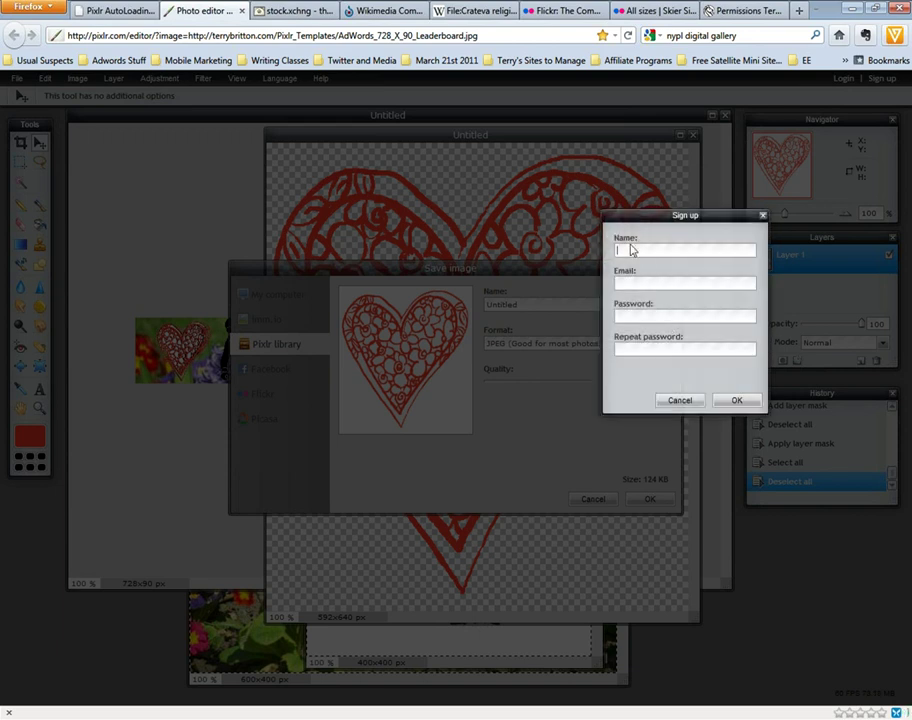
pyautogui.click(679, 400)
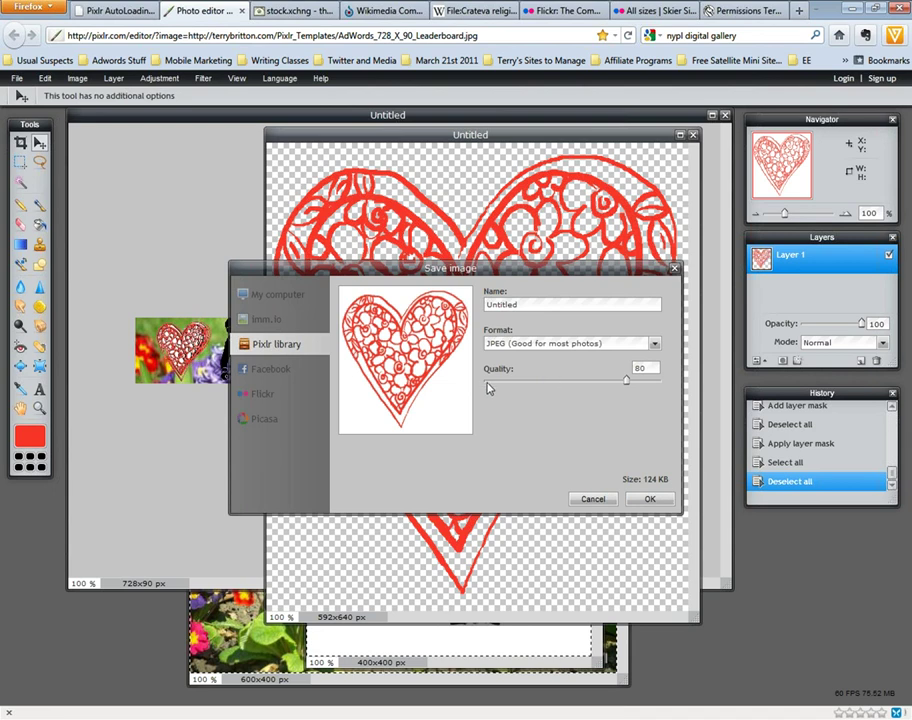
pyautogui.click(270, 346)
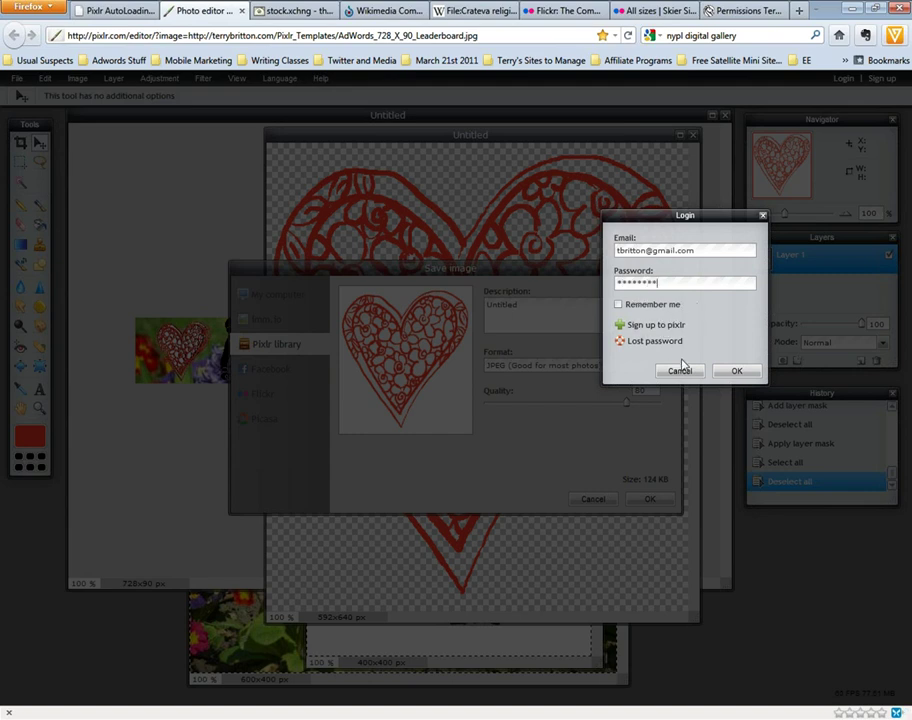
pyautogui.click(737, 371)
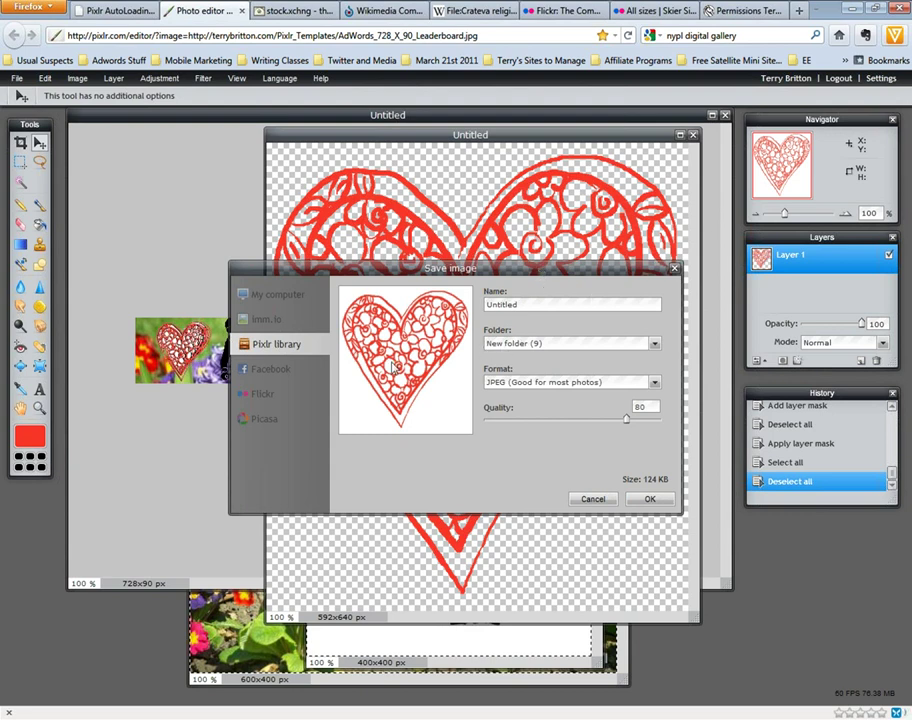
# - Choose PXD (Layered Pixlr image) as the heart's save format, then cancel the save and close the heart image
pyautogui.click(655, 383)
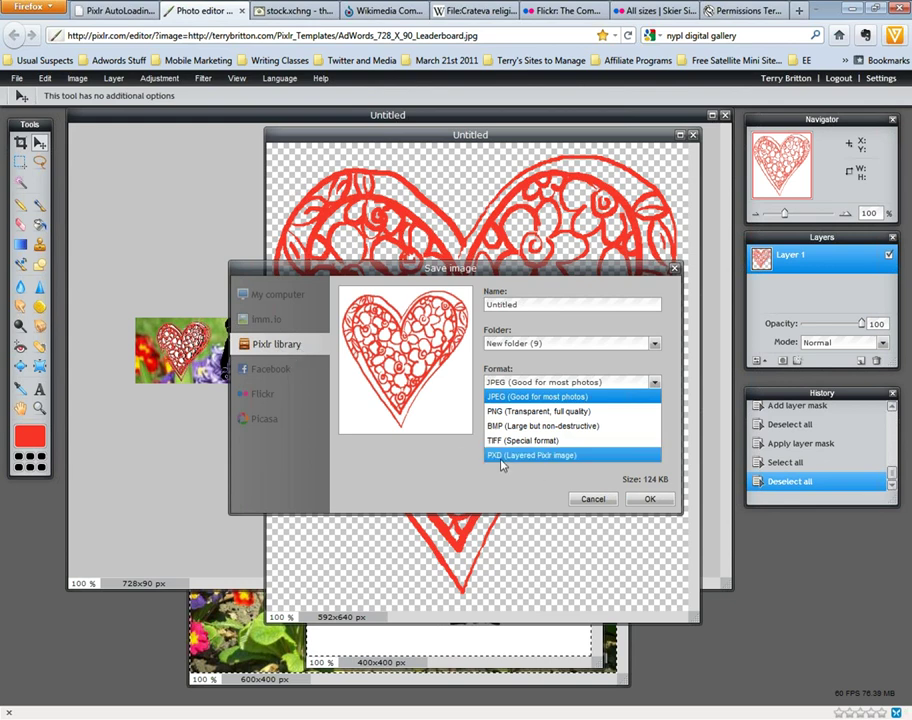
pyautogui.click(576, 458)
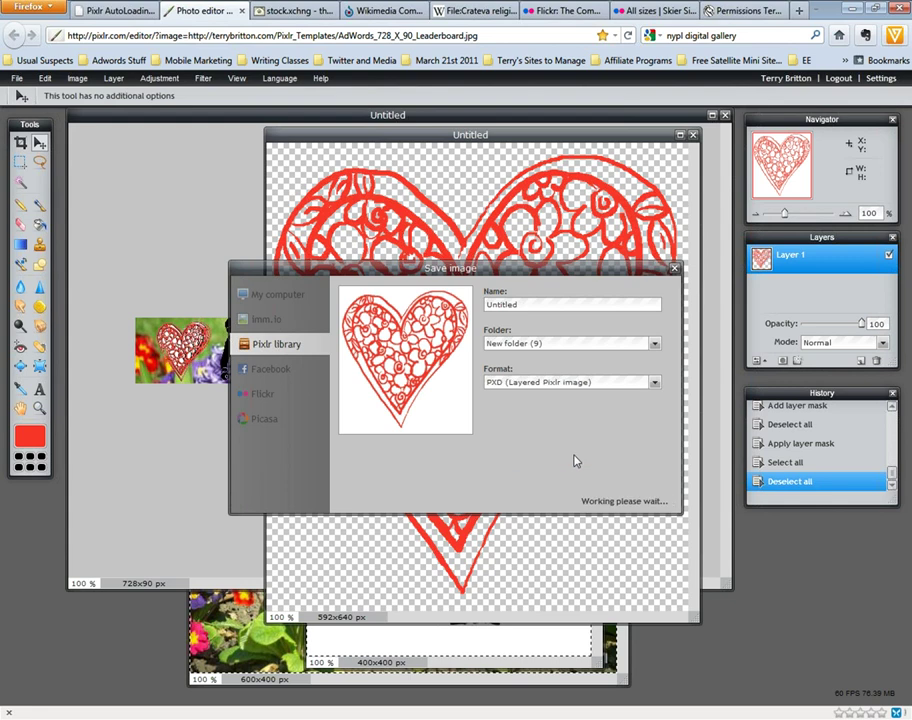
pyautogui.click(510, 388)
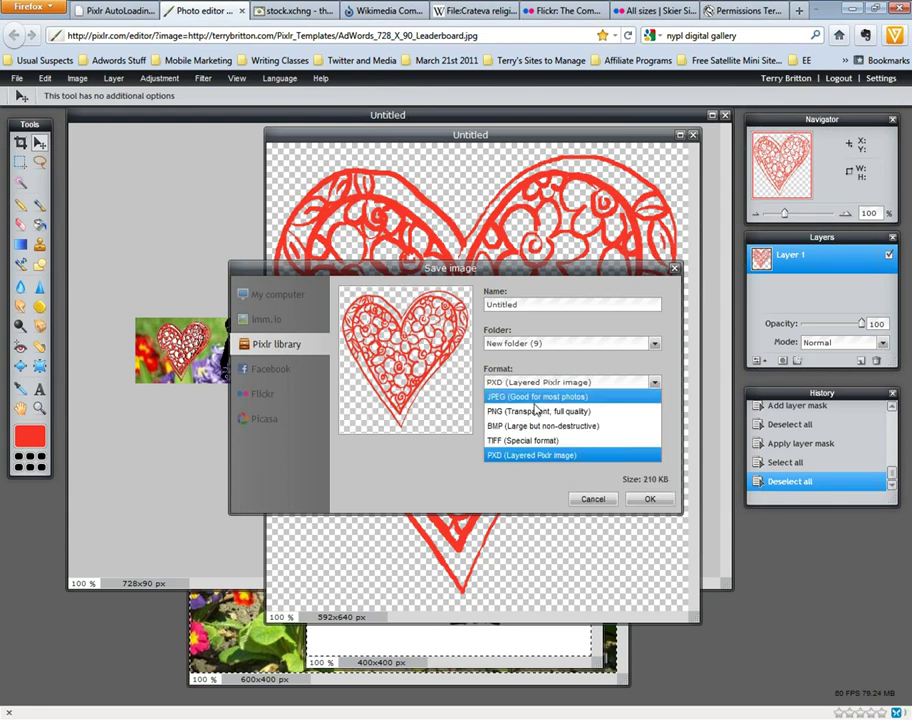
pyautogui.click(543, 462)
pyautogui.click(594, 498)
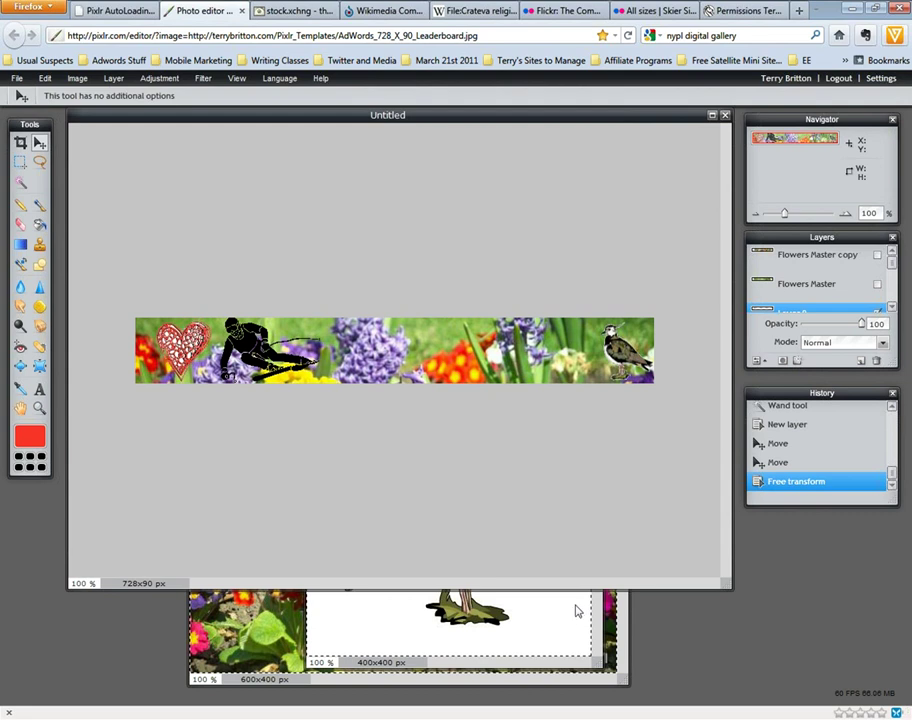
# - Undo the heart's free transform on the banner and try scaling the full-size heart down again
pyautogui.click(45, 78)
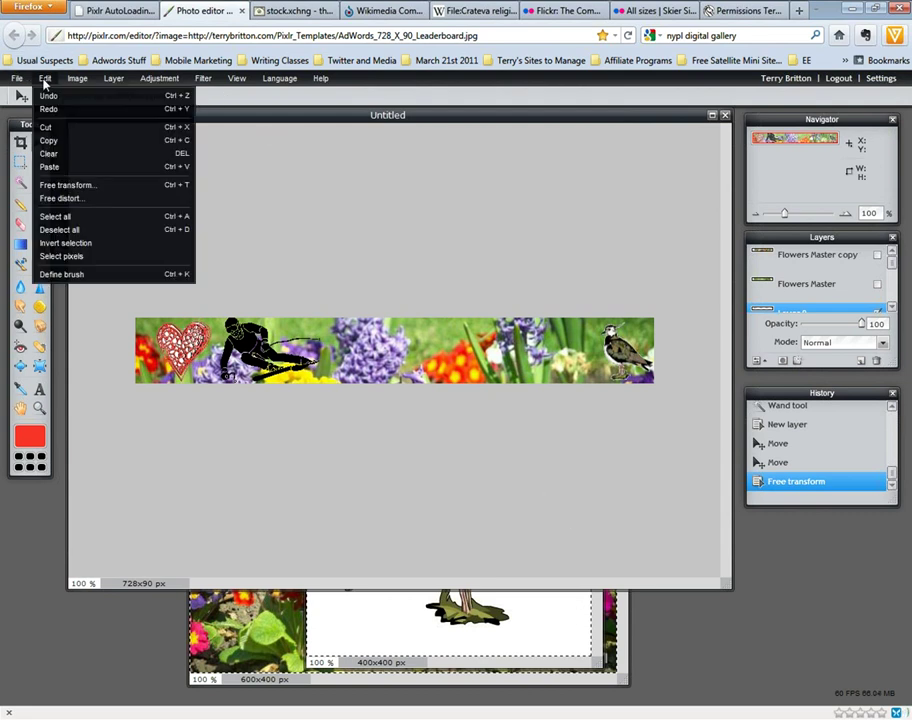
pyautogui.click(48, 96)
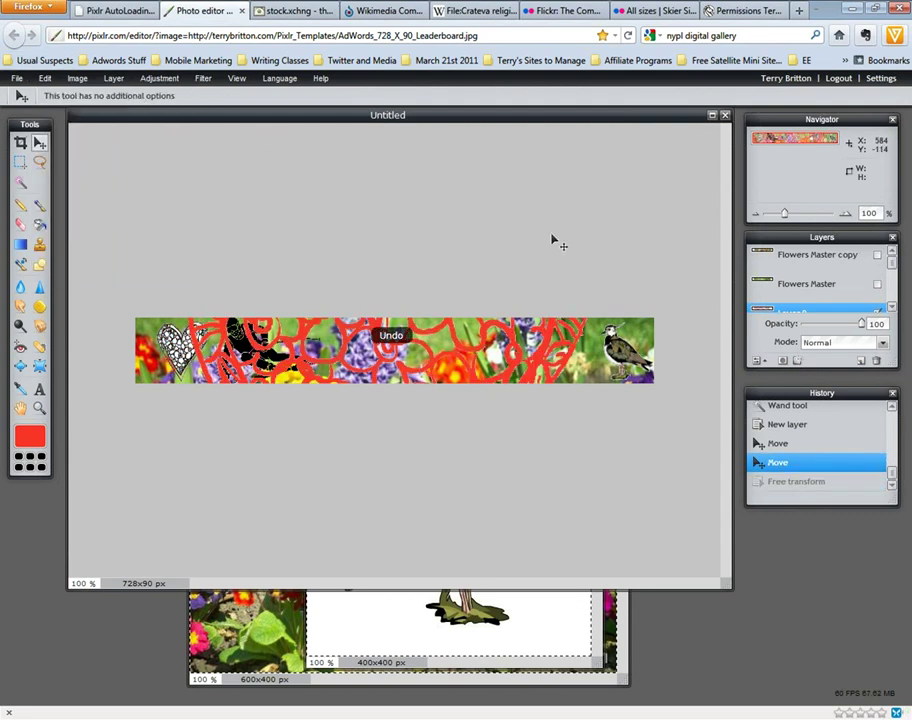
pyautogui.moveTo(456, 116)
pyautogui.mouseDown()
pyautogui.moveTo(425, 107)
pyautogui.moveTo(515, 98)
pyautogui.moveTo(445, 97)
pyautogui.mouseUp()
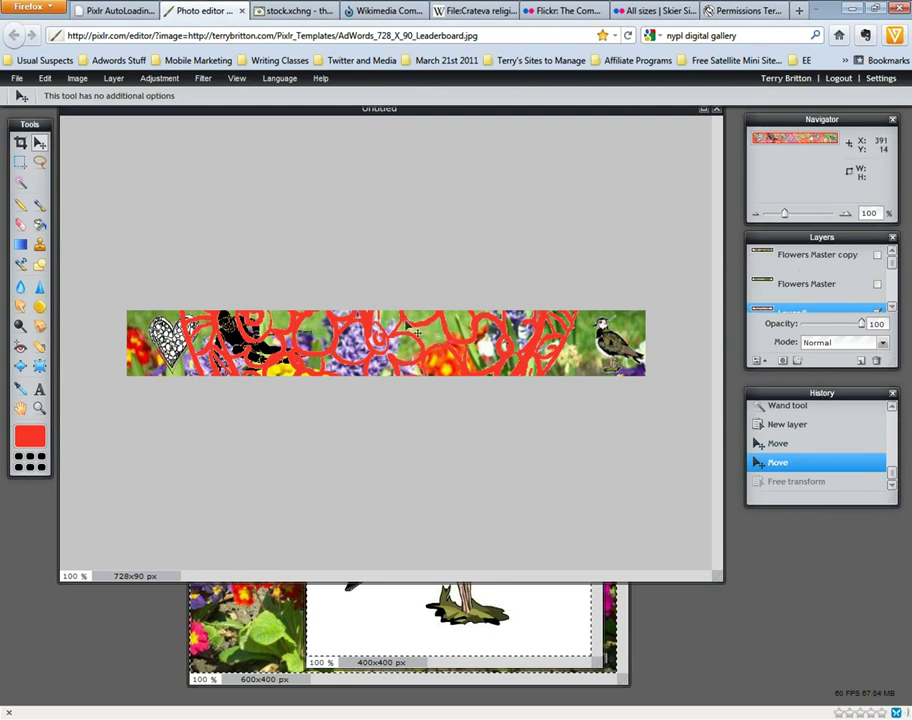
pyautogui.hotkey('ctrl', 't')
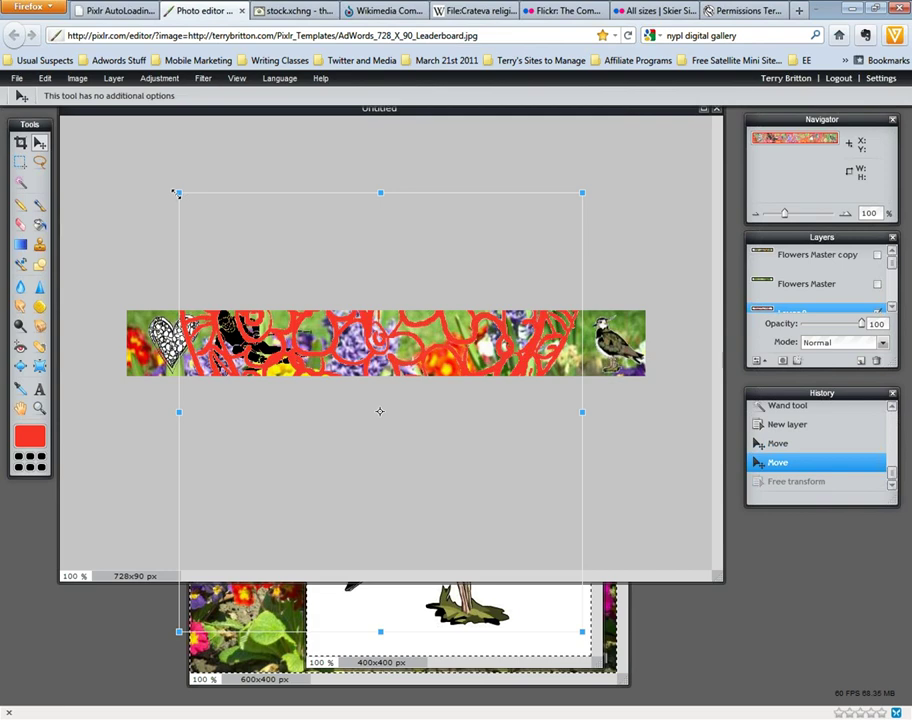
pyautogui.moveTo(178, 192); pyautogui.dragTo(351, 381)
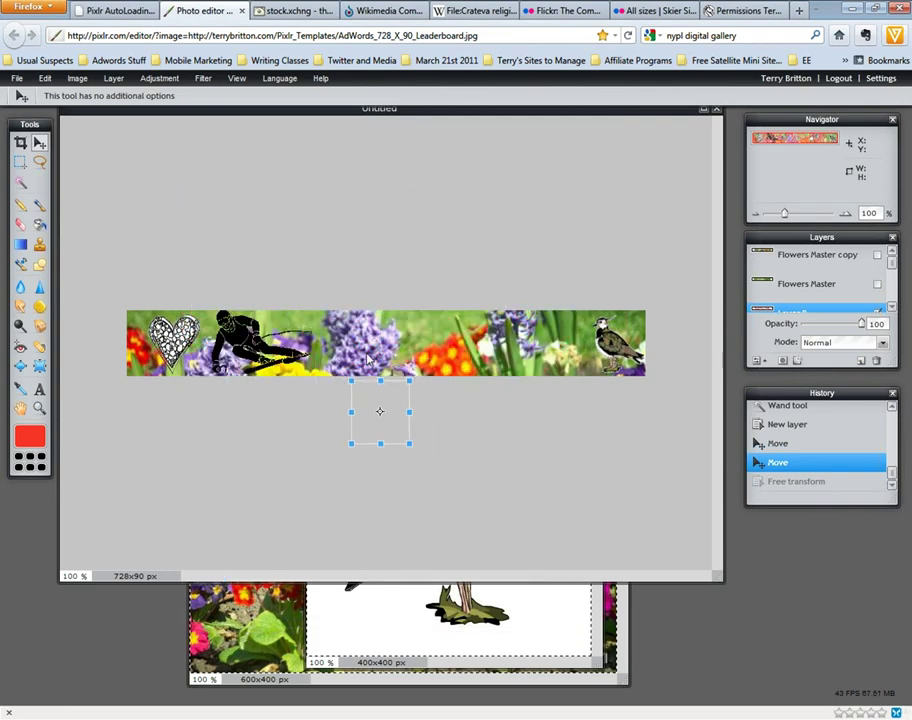
# - Step back through the banner's earlier history states and return to the Free transform state
pyautogui.click(798, 465)
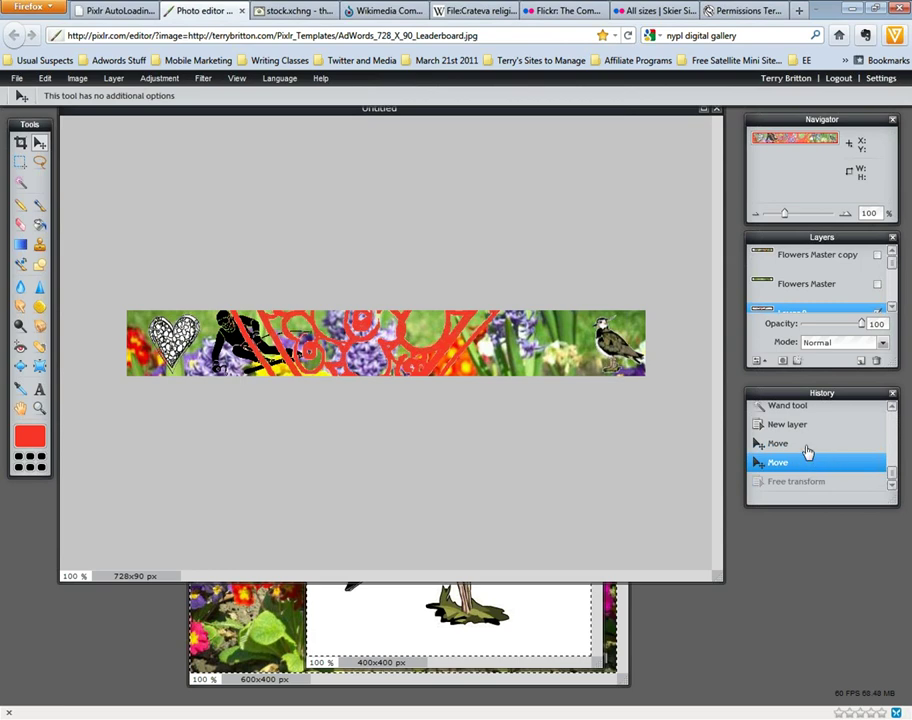
pyautogui.click(807, 449)
pyautogui.click(800, 425)
pyautogui.click(800, 442)
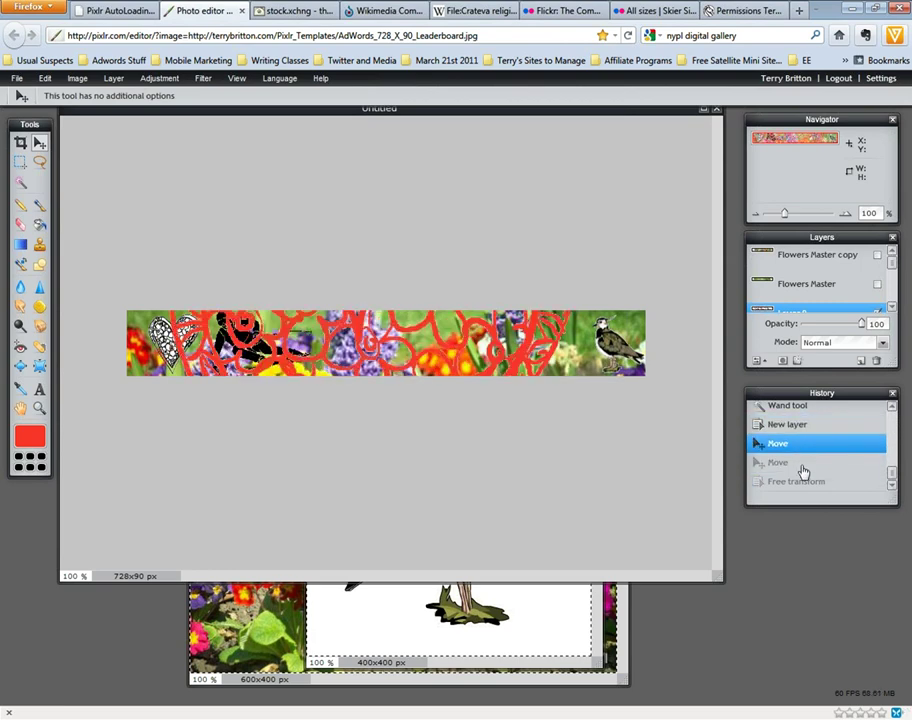
pyautogui.click(802, 483)
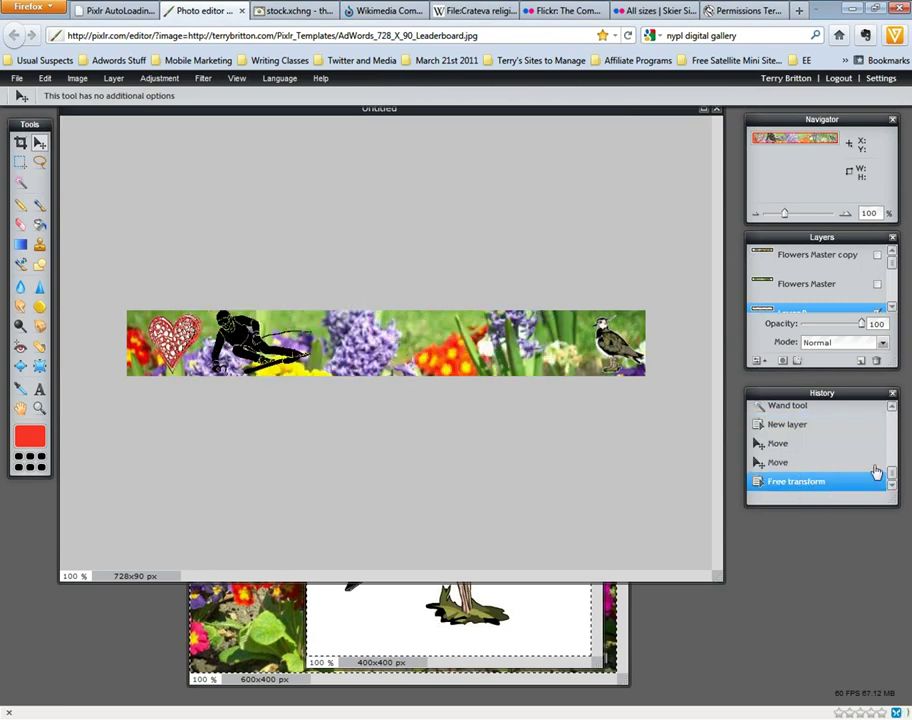
# - Save the banner to the Pixlr library as a PXD (Layered Pixlr image) named Flower Example
pyautogui.click(17, 78)
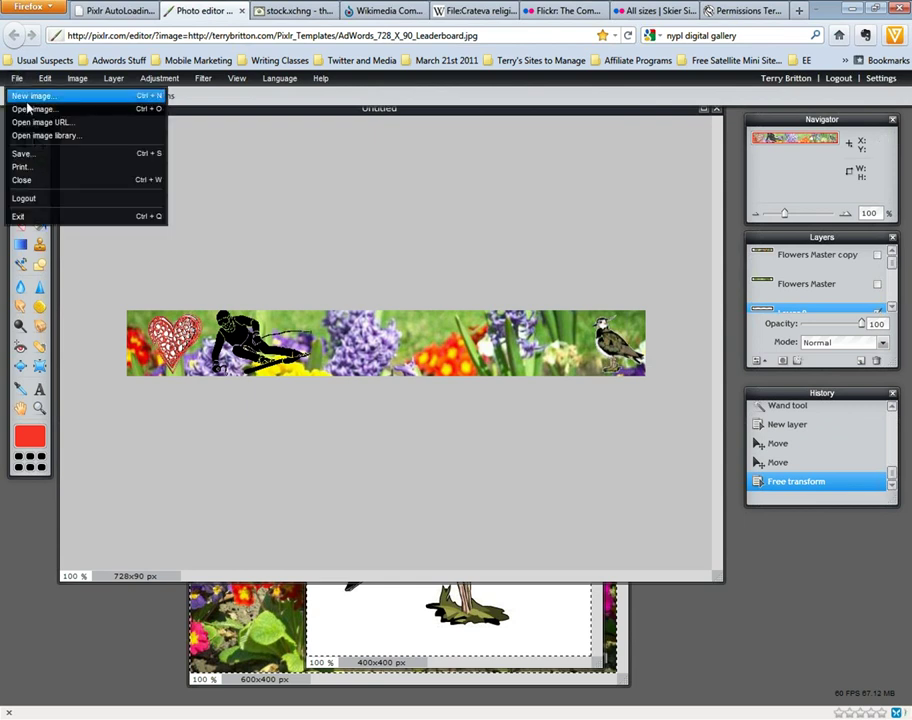
pyautogui.click(40, 153)
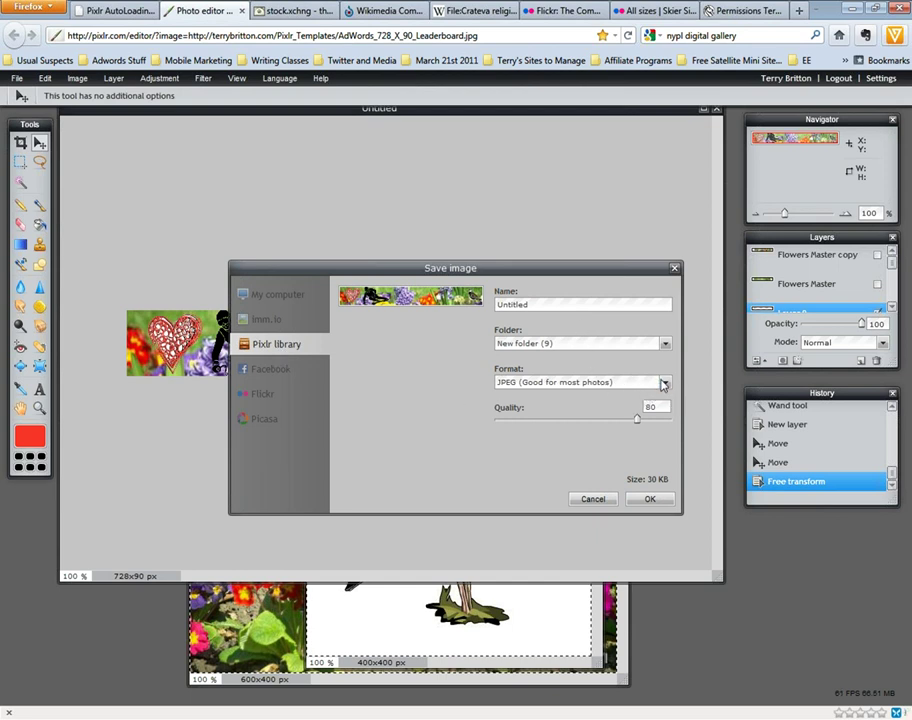
pyautogui.click(663, 384)
pyautogui.click(594, 457)
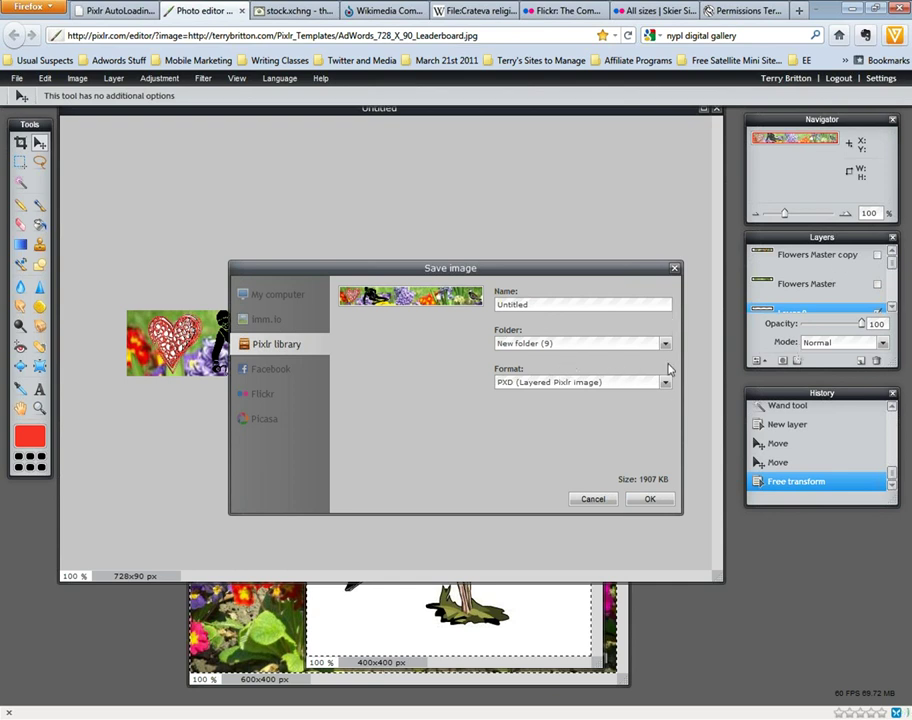
pyautogui.moveTo(552, 301); pyautogui.dragTo(458, 310)
pyautogui.write('Flower Example')
pyautogui.click(648, 502)
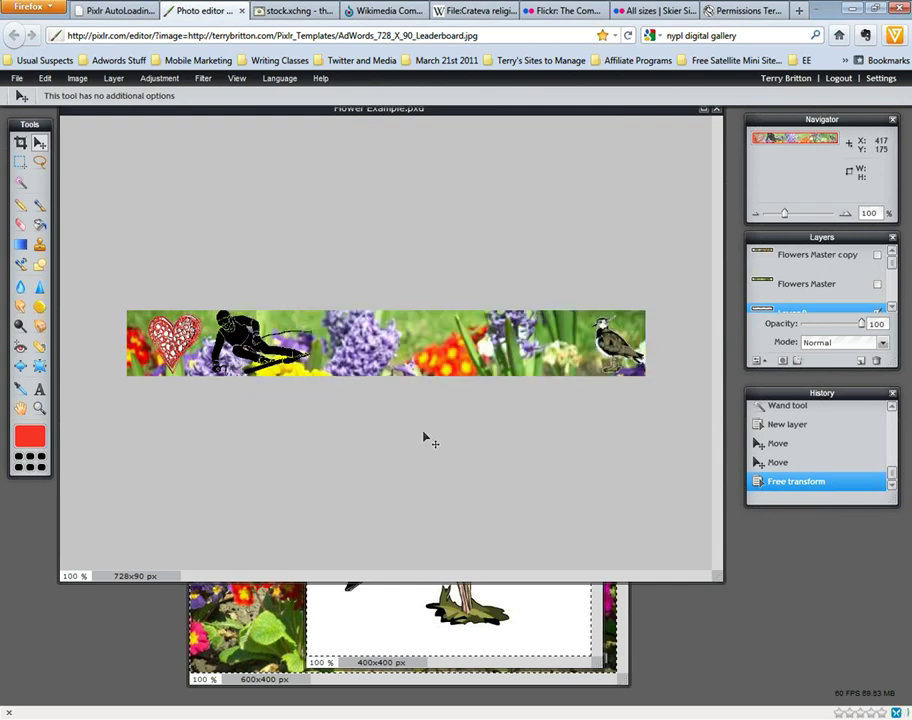
# - Reopen the banner's save options and review the Facebook and Pixlr library destinations, including the library's file formats
pyautogui.click(17, 78)
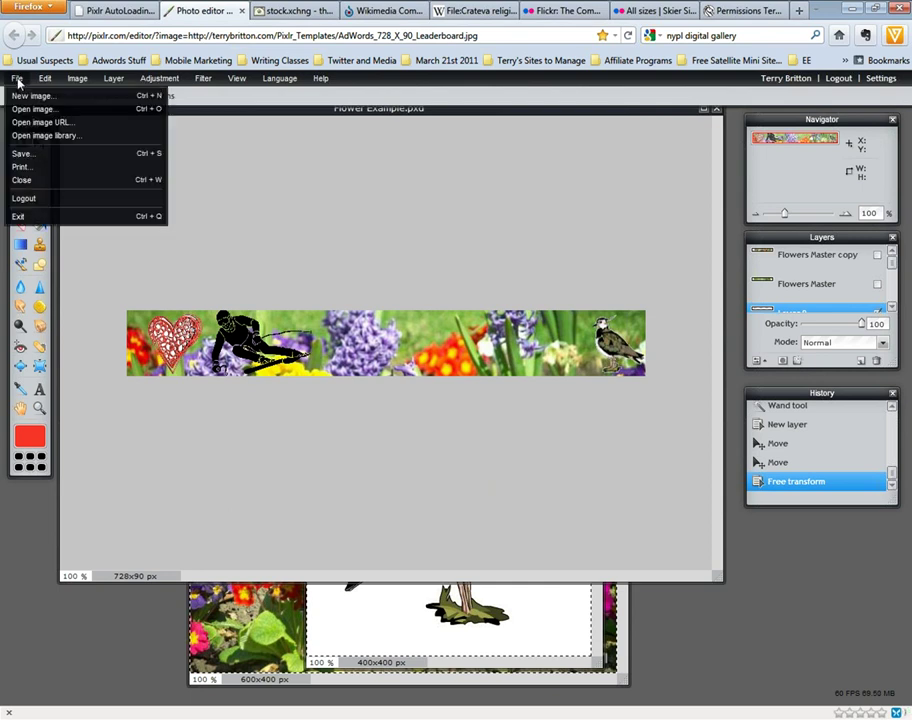
pyautogui.click(43, 152)
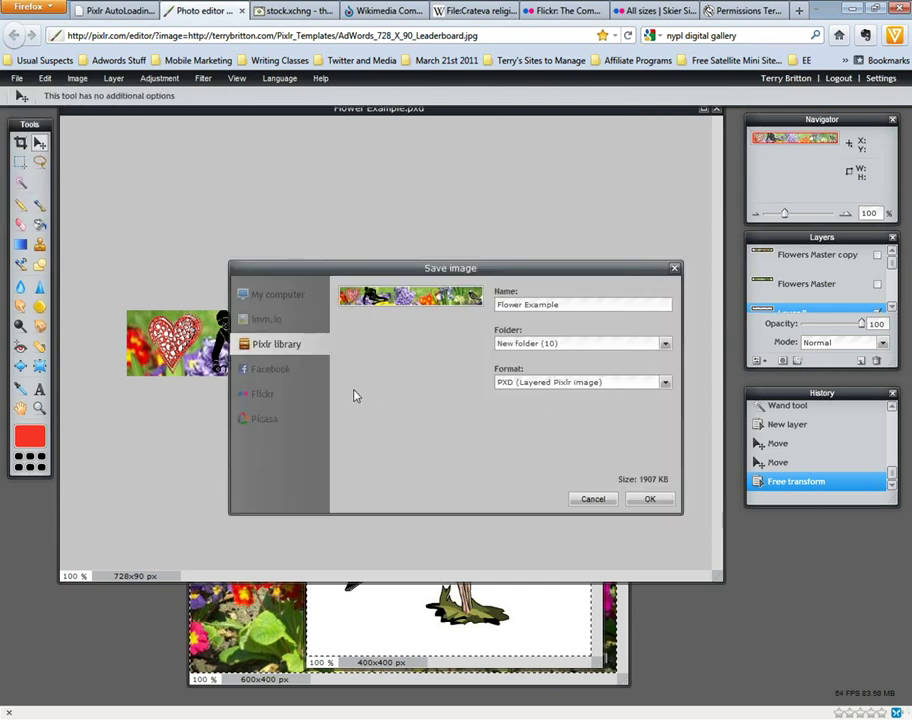
pyautogui.click(280, 375)
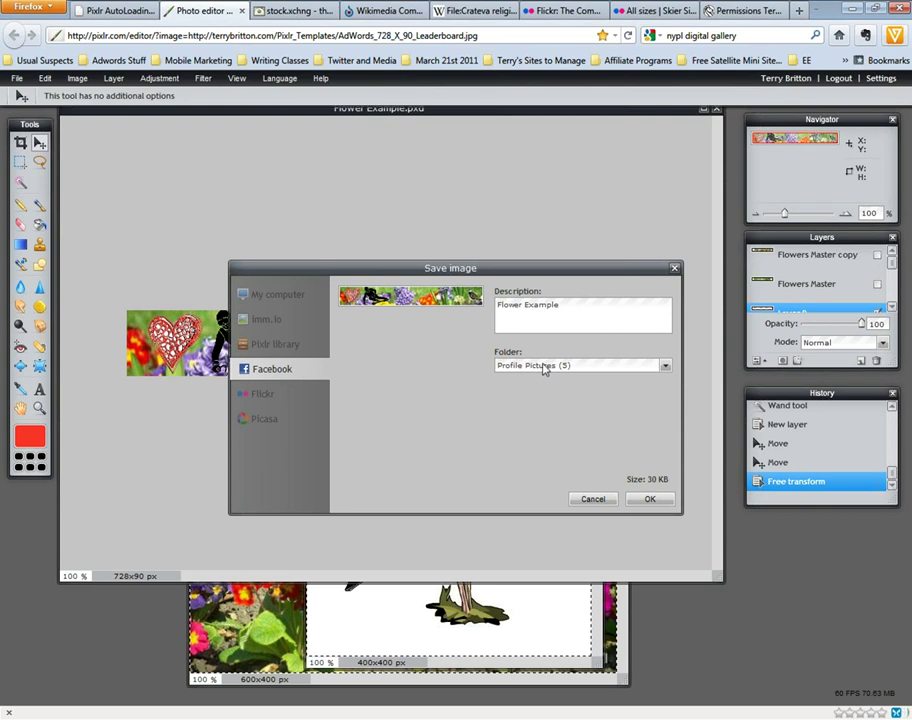
pyautogui.click(272, 345)
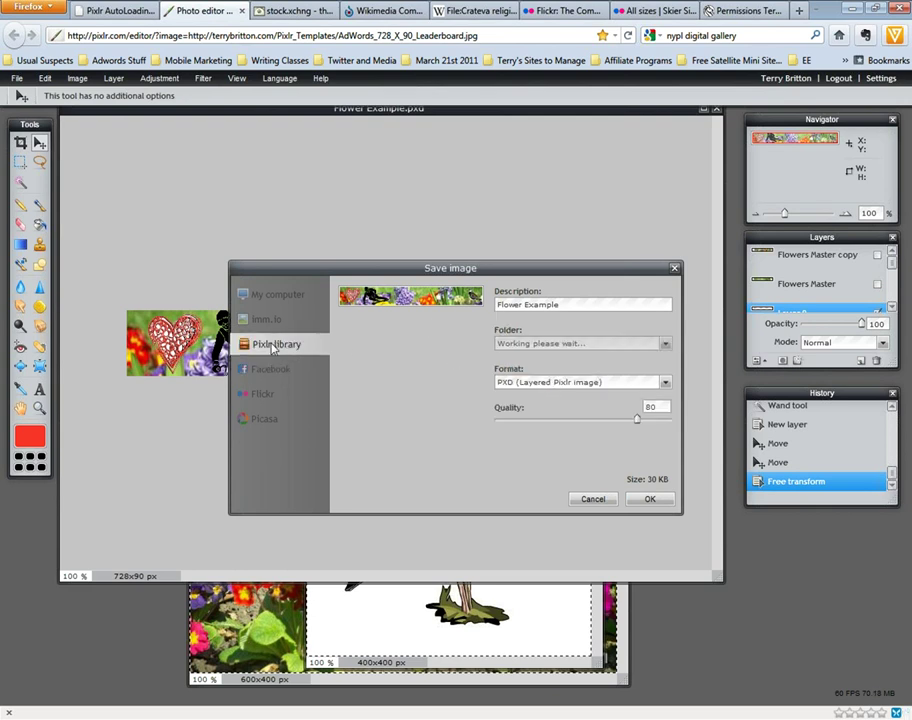
pyautogui.click(515, 383)
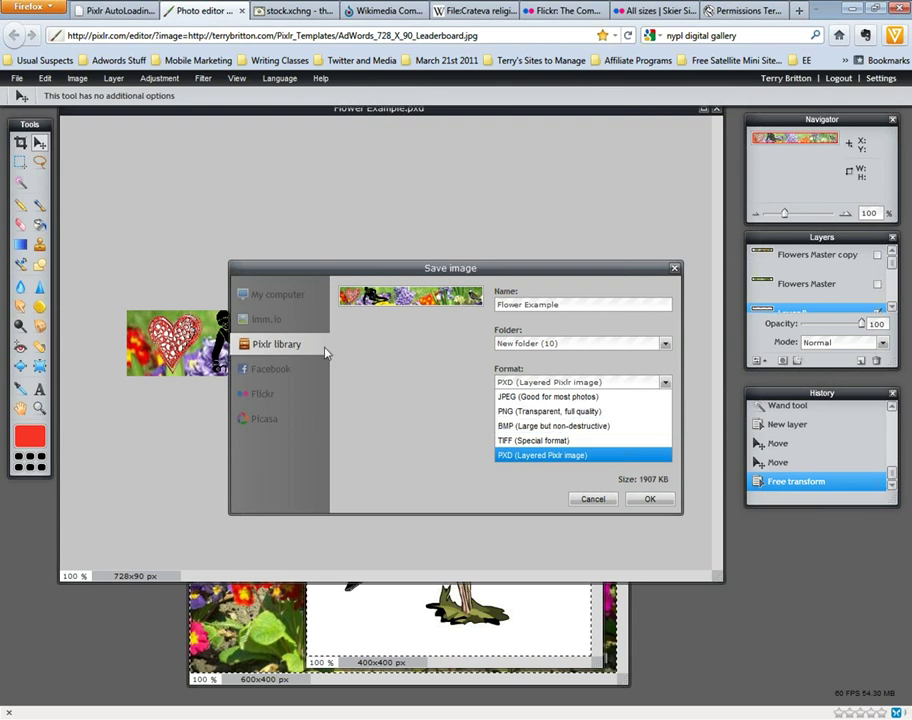
pyautogui.click(388, 363)
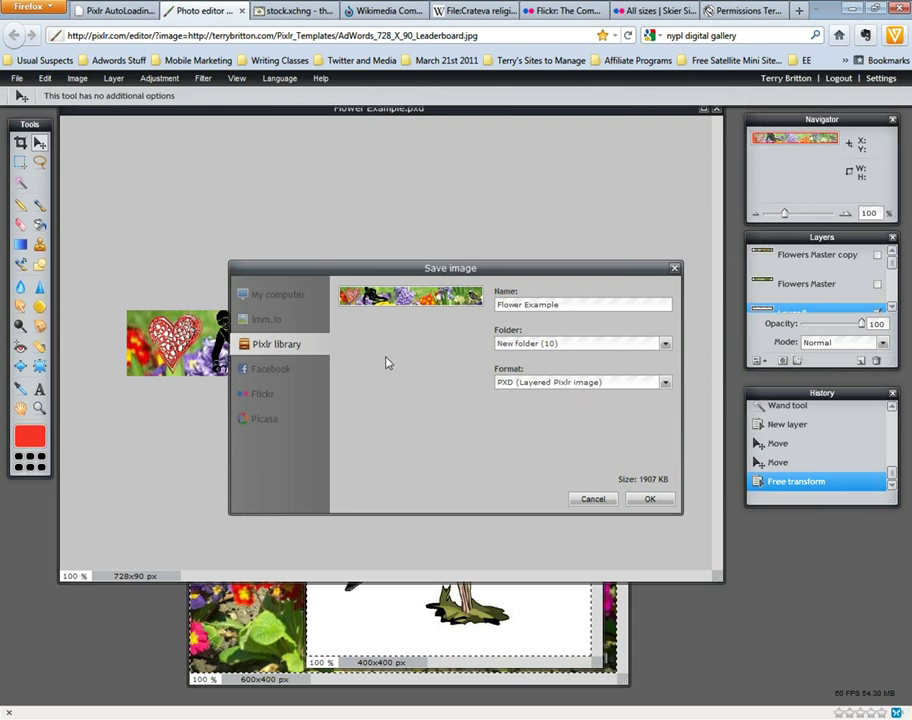
# - Review the file formats offered for saving to imm.io and the folder option for Facebook
pyautogui.click(299, 316)
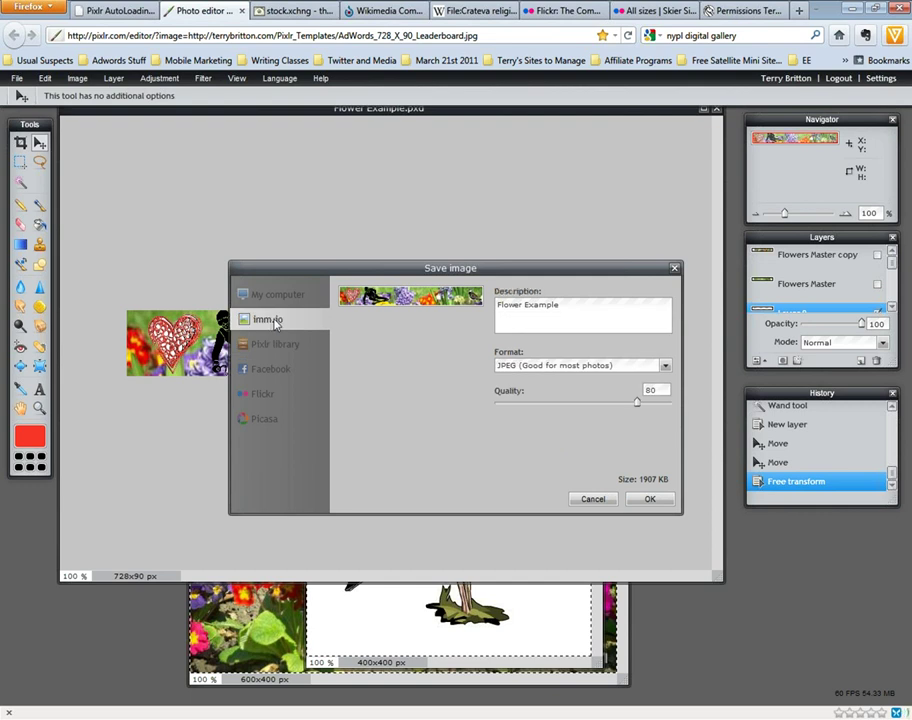
pyautogui.click(608, 365)
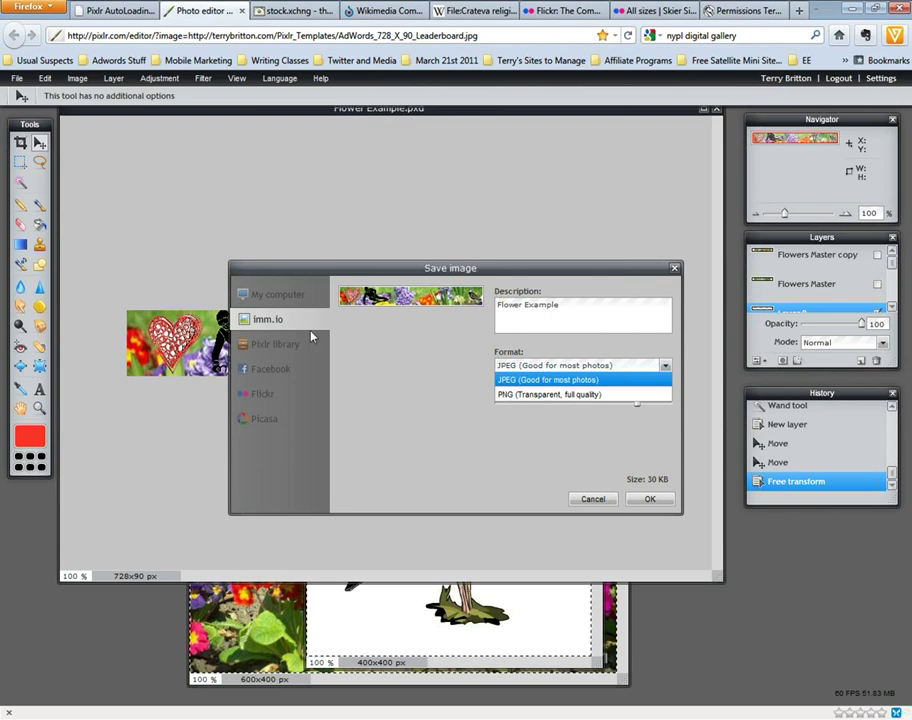
pyautogui.click(380, 370)
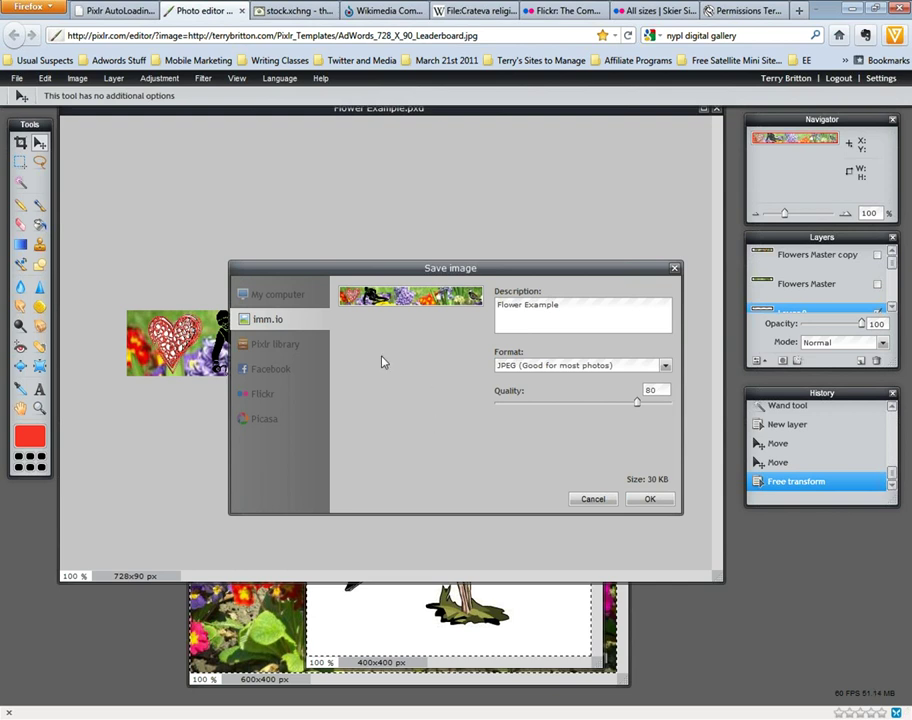
pyautogui.click(272, 369)
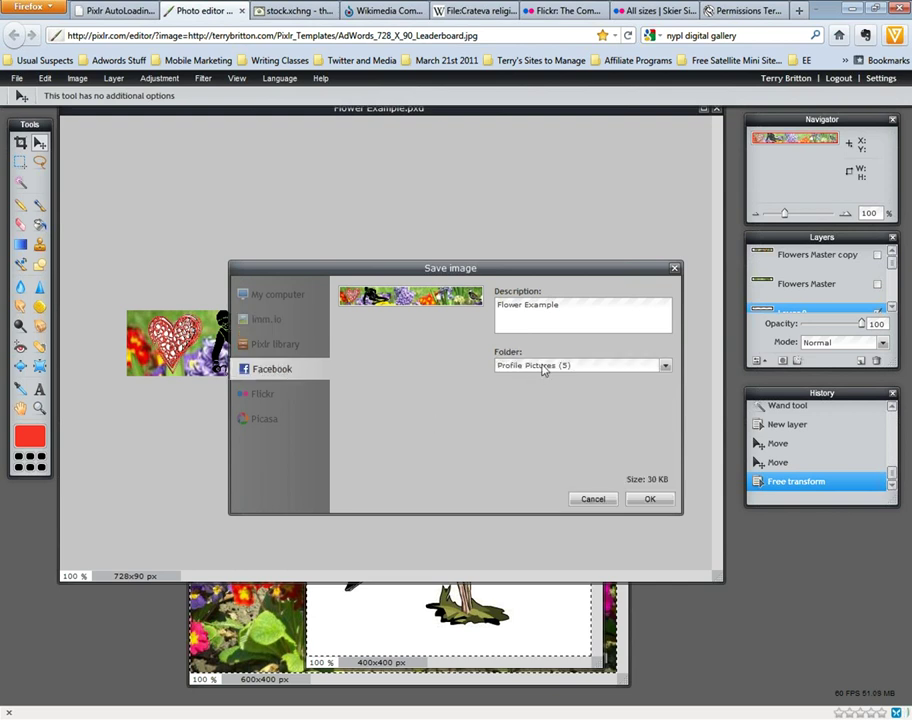
# - Review the Flickr and Picasa save destinations and choose the Drop Box folder for Picasa
pyautogui.click(287, 398)
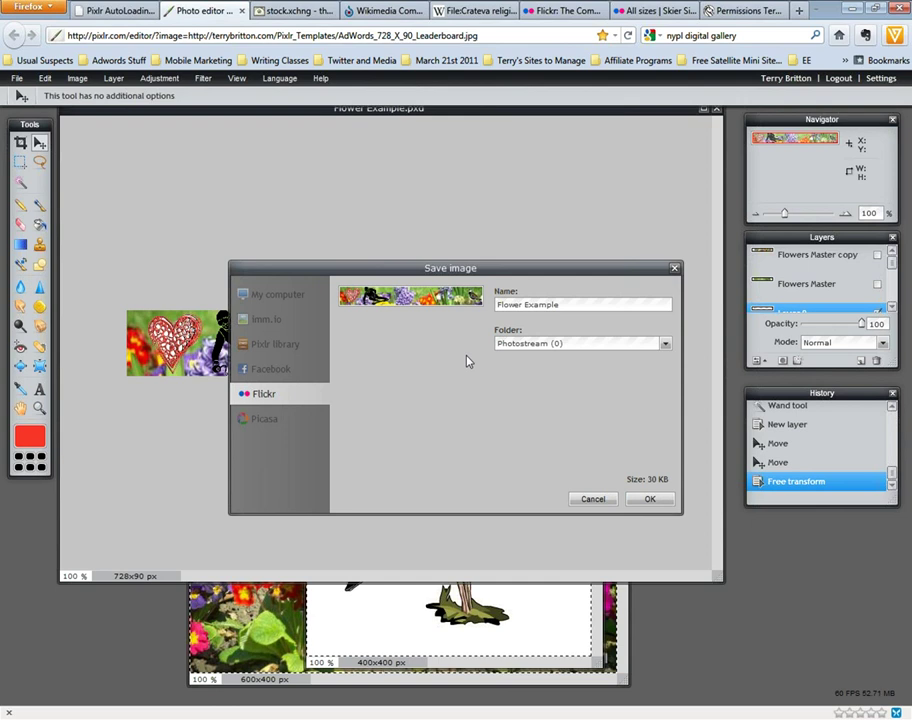
pyautogui.click(257, 421)
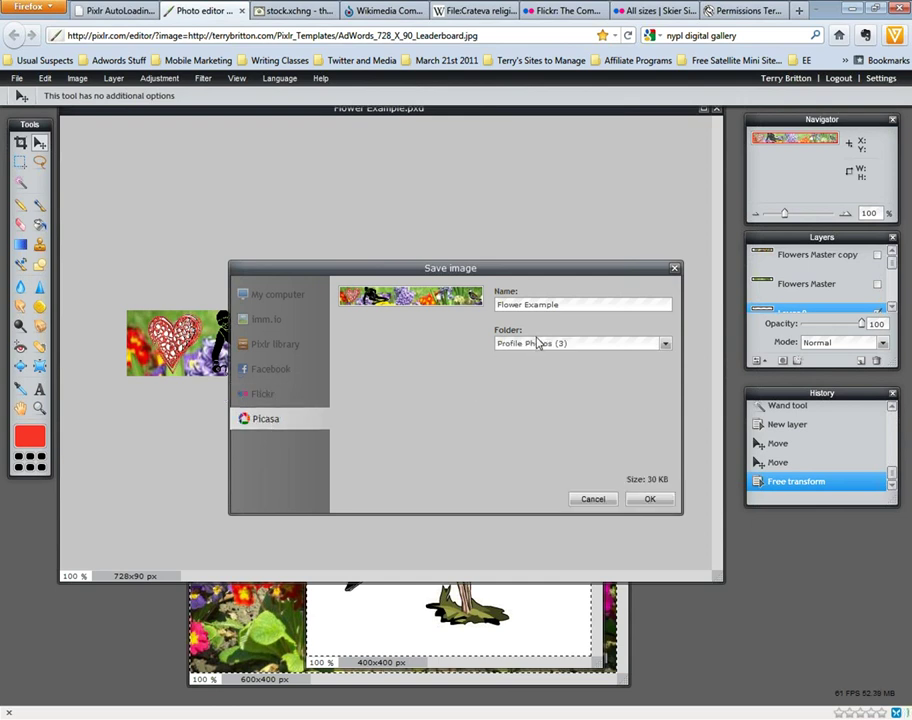
pyautogui.click(535, 345)
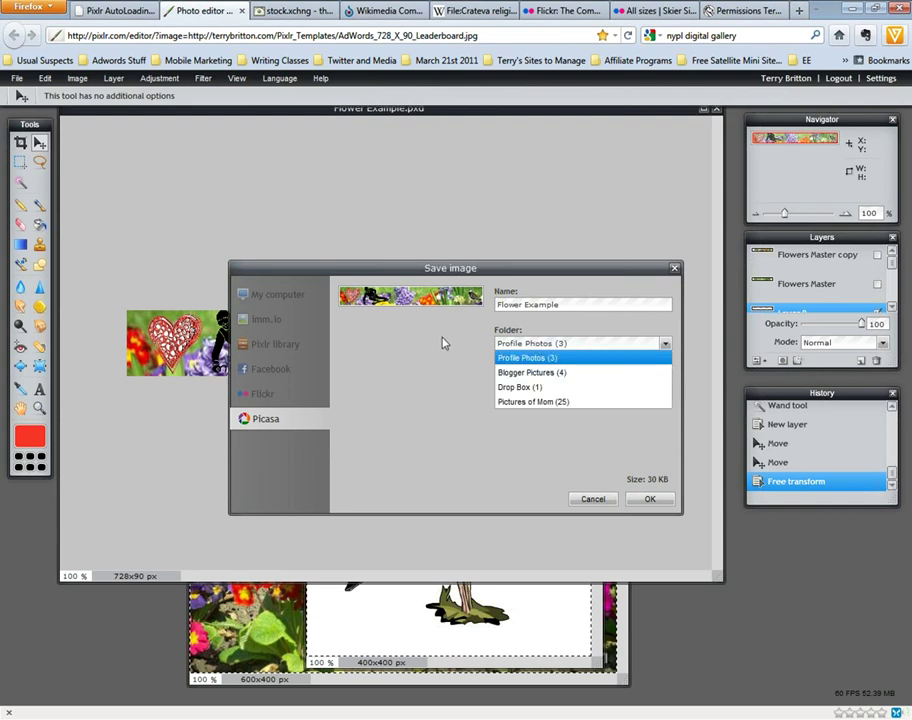
pyautogui.click(442, 342)
pyautogui.click(520, 345)
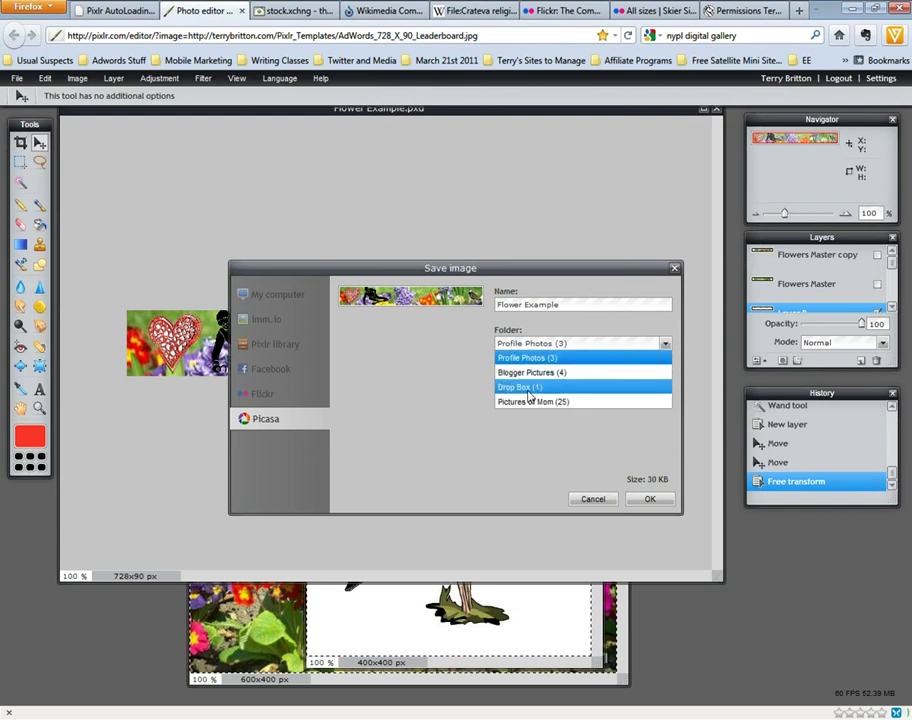
pyautogui.click(530, 387)
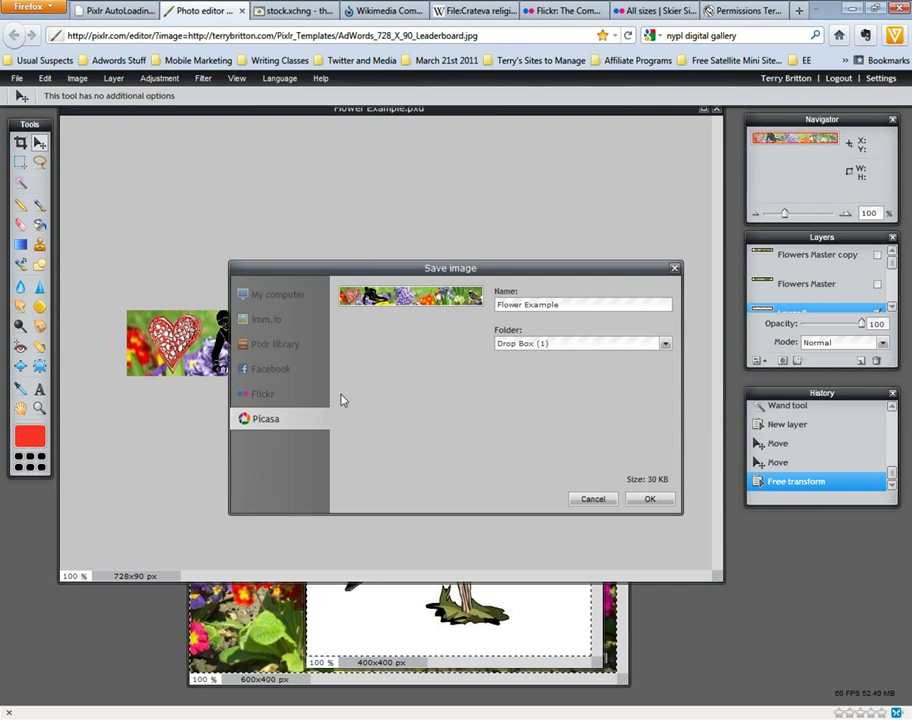
# - Check the folder option for Flickr again, and review the file formats offered for the Pixlr library
pyautogui.click(266, 395)
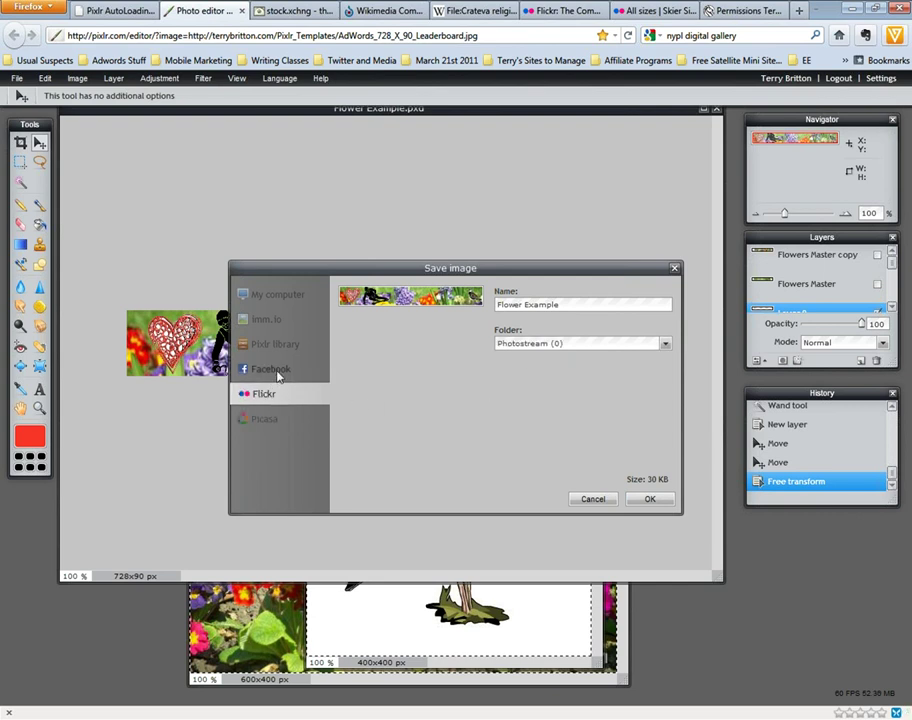
pyautogui.click(530, 345)
pyautogui.click(530, 345)
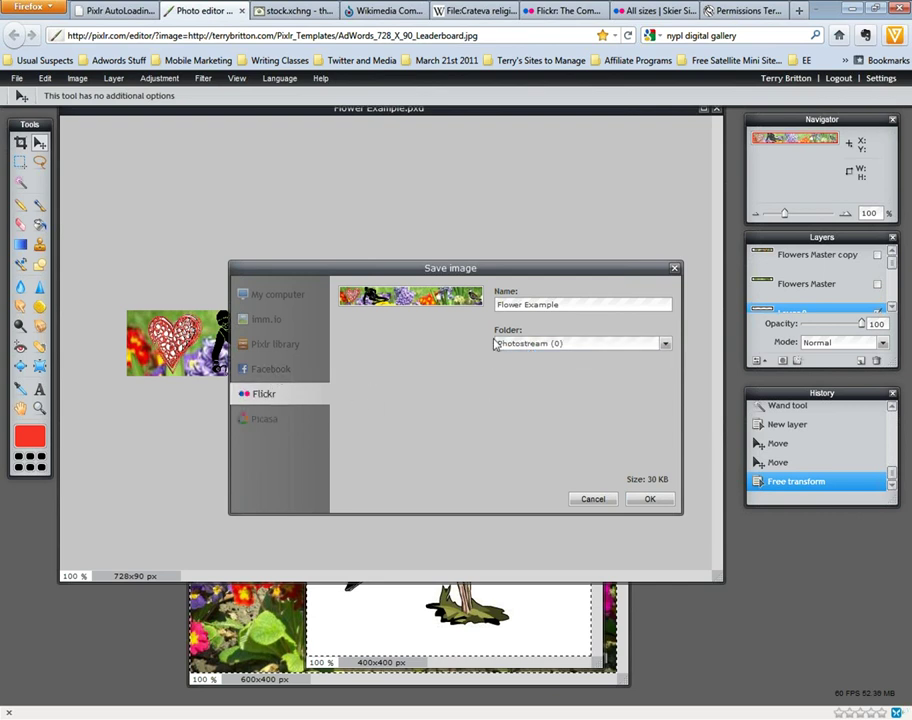
pyautogui.click(290, 367)
pyautogui.click(285, 344)
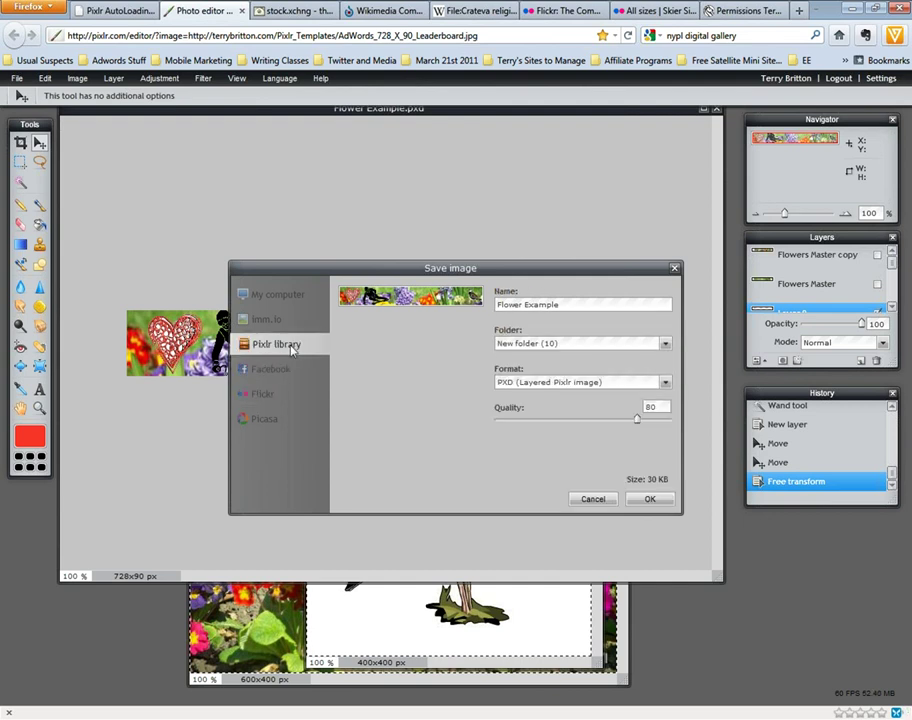
pyautogui.click(548, 384)
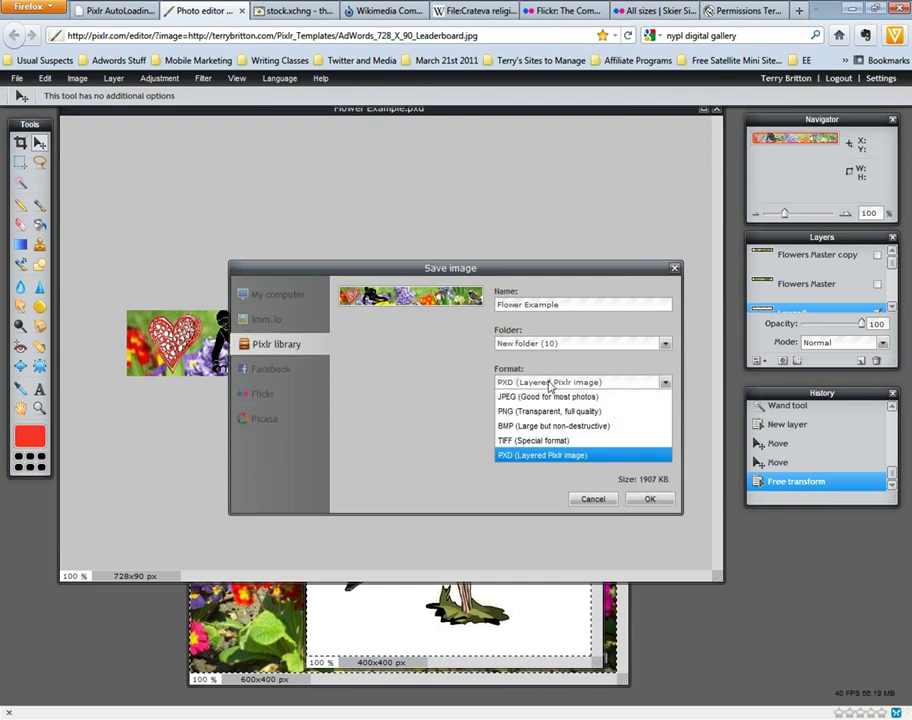
pyautogui.click(393, 388)
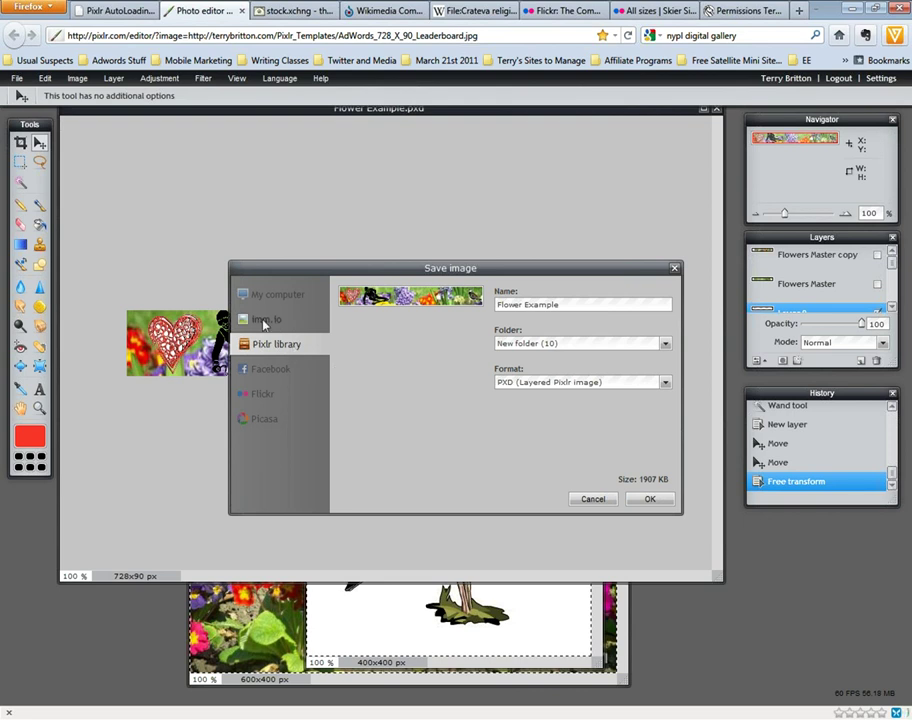
# - Compare the imm.io save settings with those of the Pixlr library and examine imm.io's file formats
pyautogui.click(266, 320)
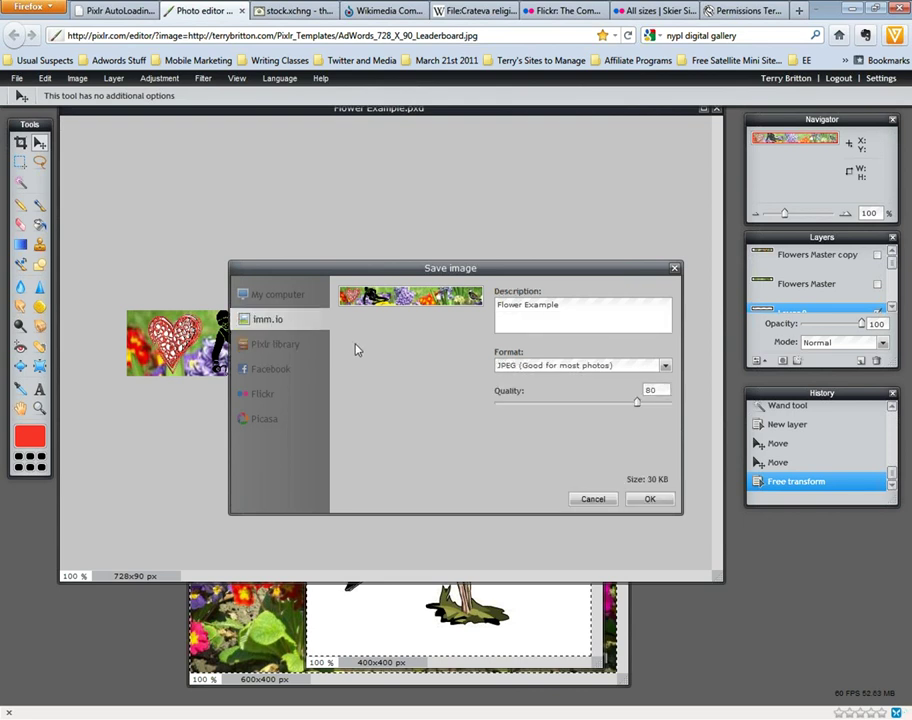
pyautogui.click(280, 347)
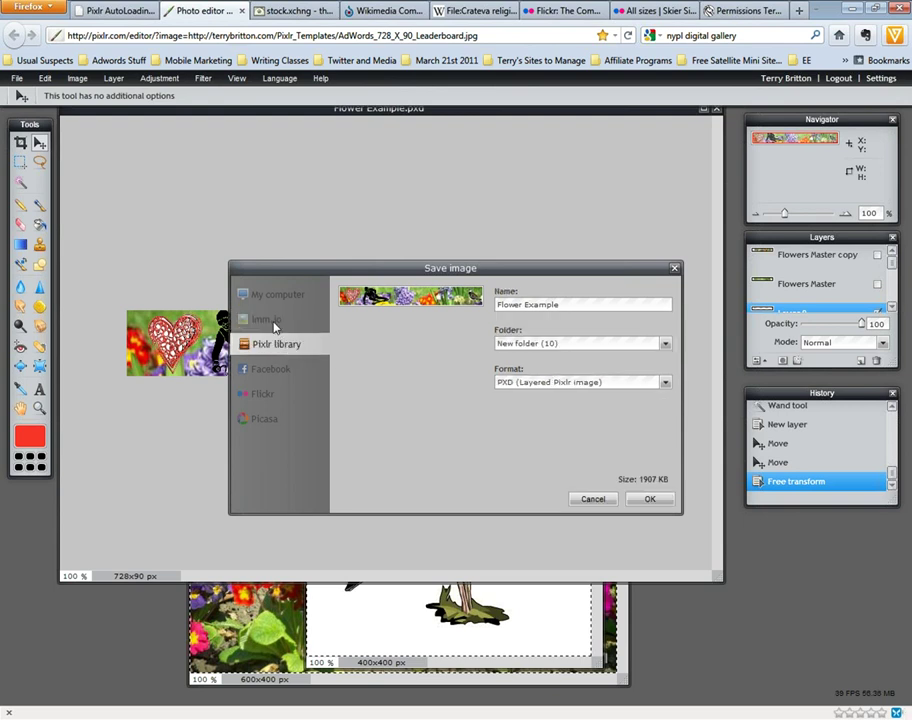
pyautogui.click(272, 322)
pyautogui.click(520, 366)
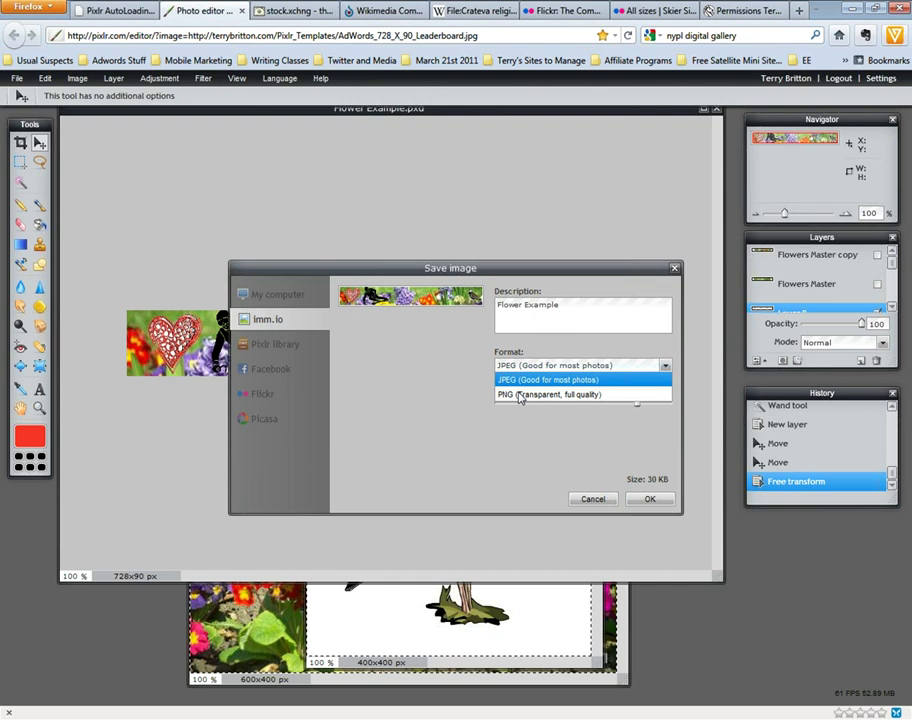
pyautogui.click(456, 375)
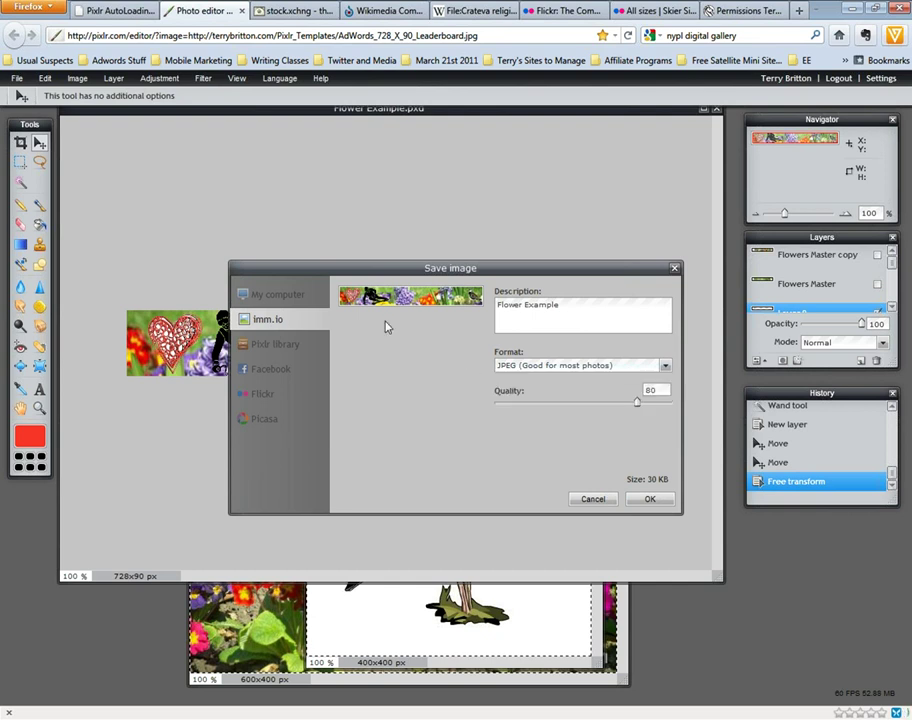
# - Recheck the Pixlr library's file formats, and close the save options without saving
pyautogui.click(290, 344)
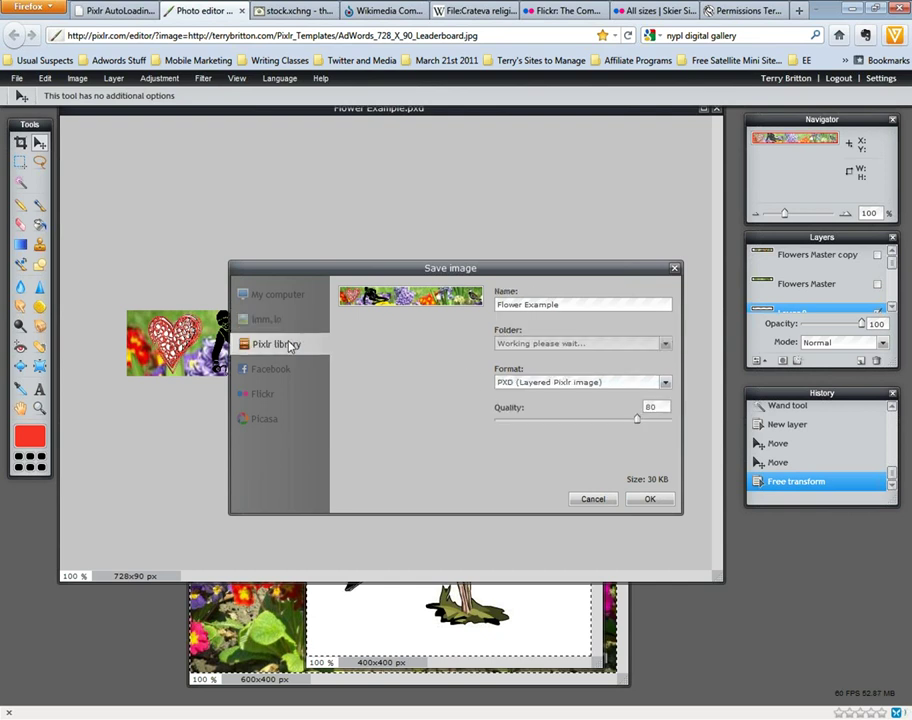
pyautogui.click(594, 383)
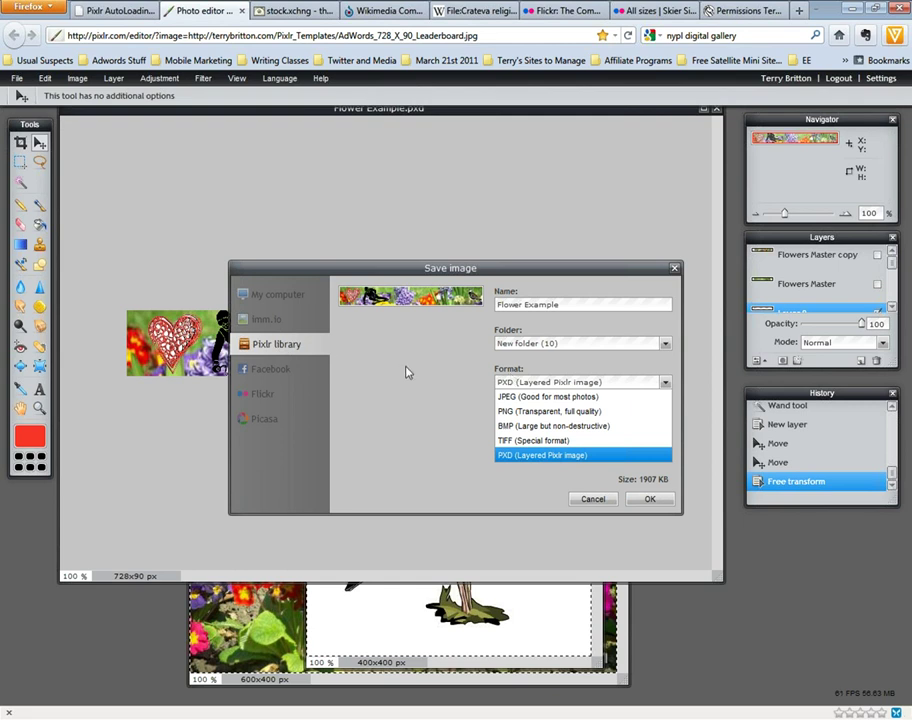
pyautogui.click(430, 409)
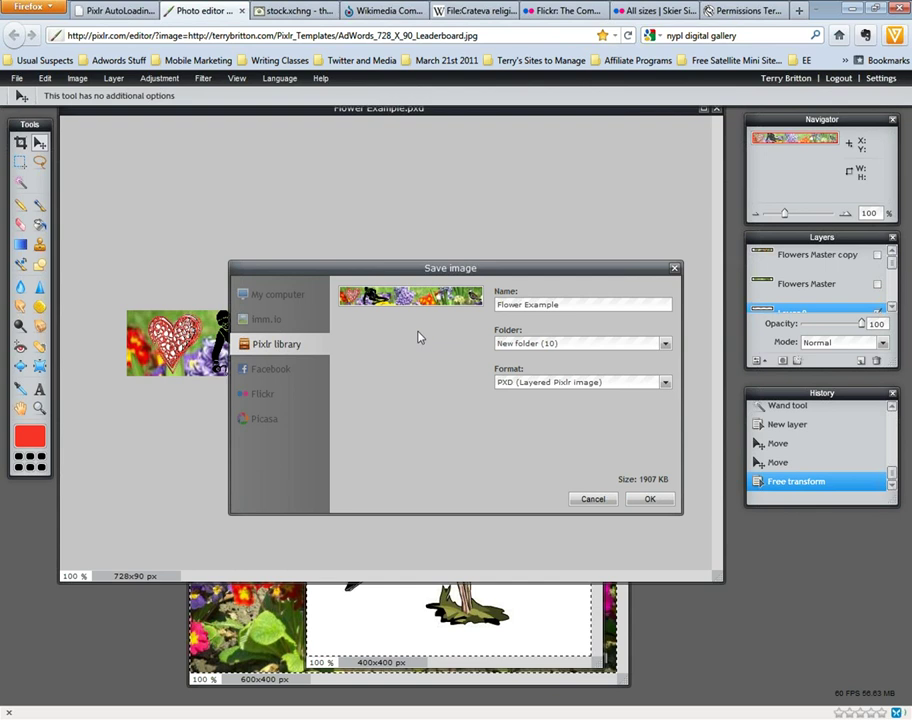
pyautogui.click(593, 499)
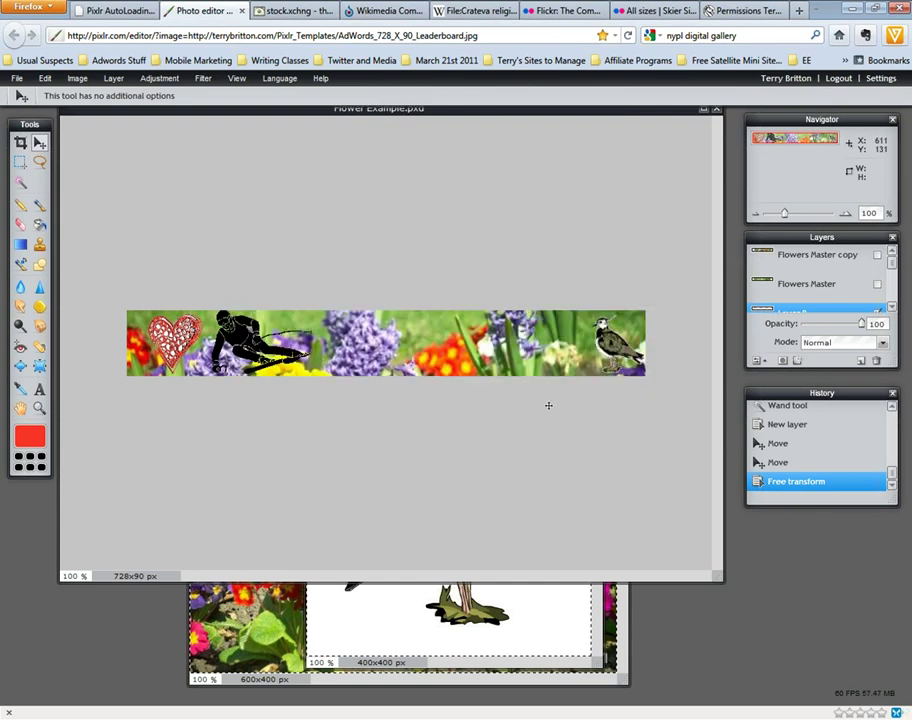
# - Hide and reshow the red heart fill on Layer 9, and hide the skier on Layer 6
pyautogui.scroll(-1, 890, 292)
pyautogui.click(878, 276)
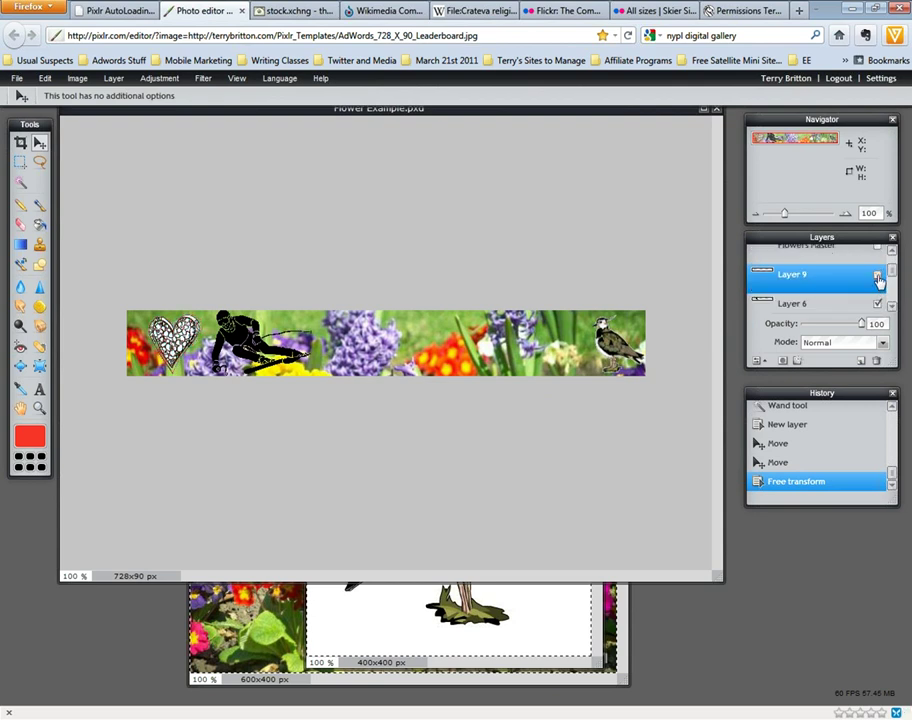
pyautogui.click(878, 277)
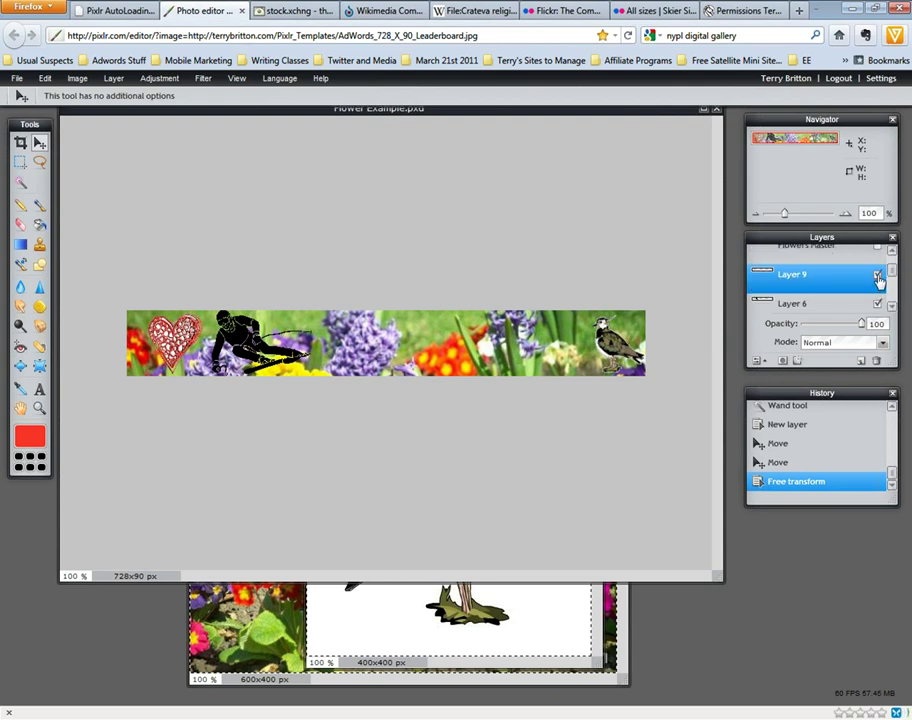
pyautogui.click(878, 304)
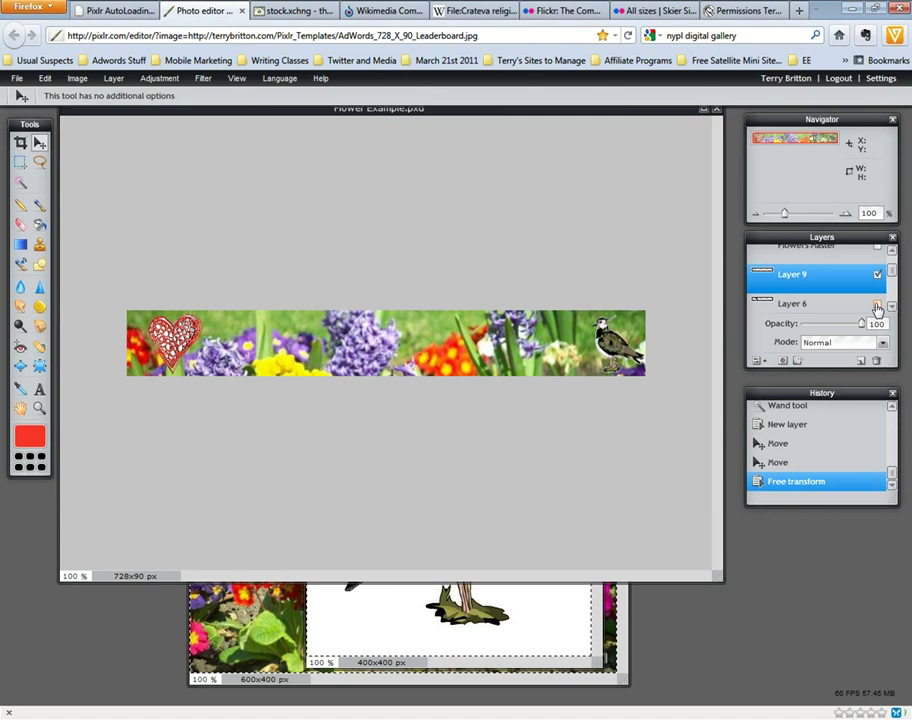
# - Show the skier layer, Layer 6, and scale the skier down slightly with Free Transform
pyautogui.click(878, 305)
pyautogui.click(878, 305)
pyautogui.click(878, 305)
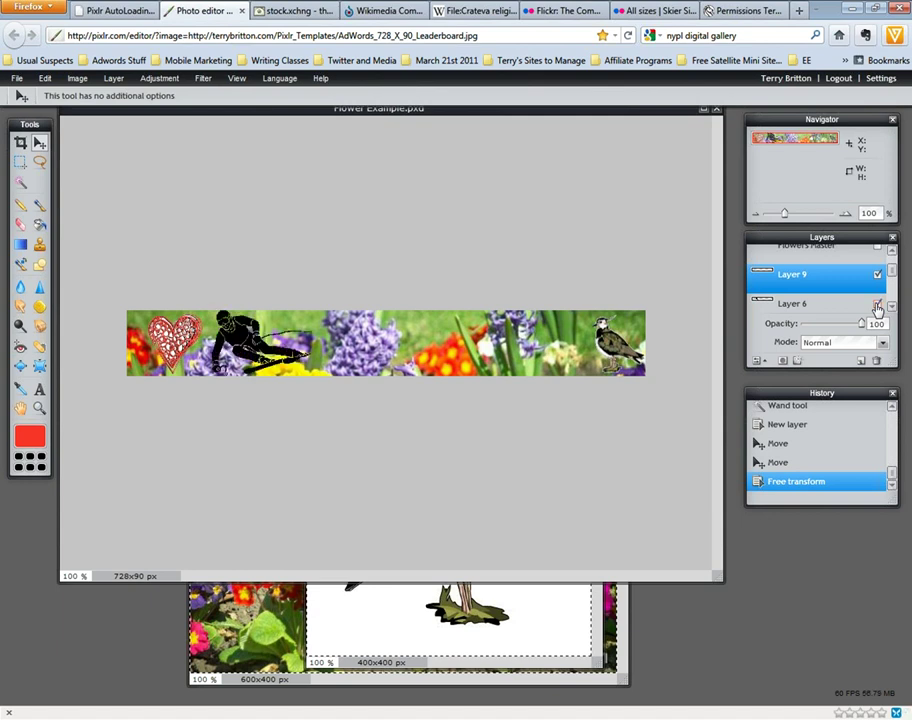
pyautogui.click(830, 310)
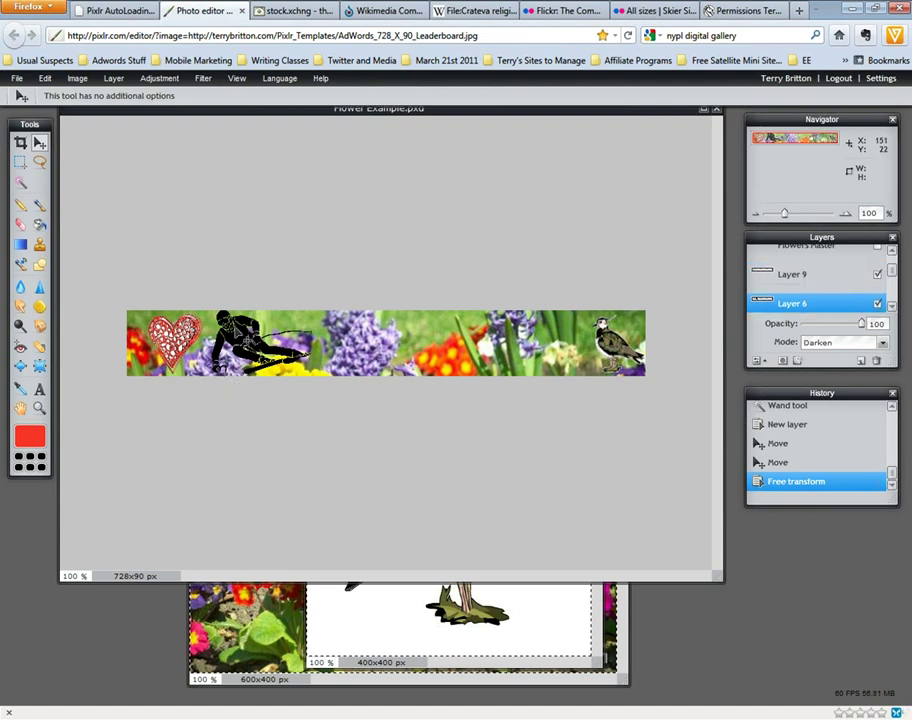
pyautogui.hotkey('ctrl', 't')
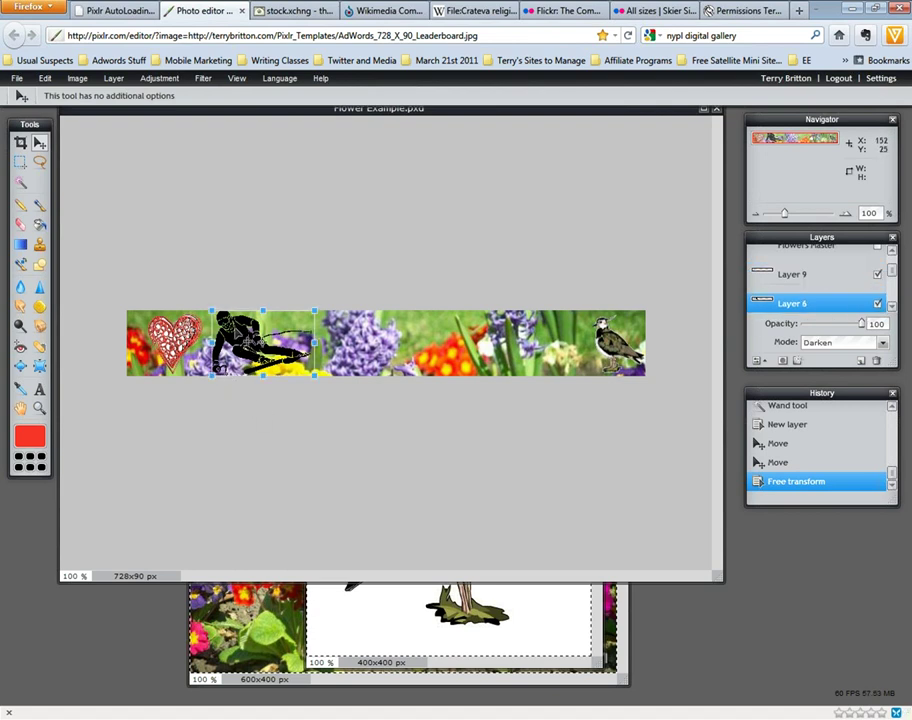
pyautogui.moveTo(313, 373); pyautogui.dragTo(307, 370)
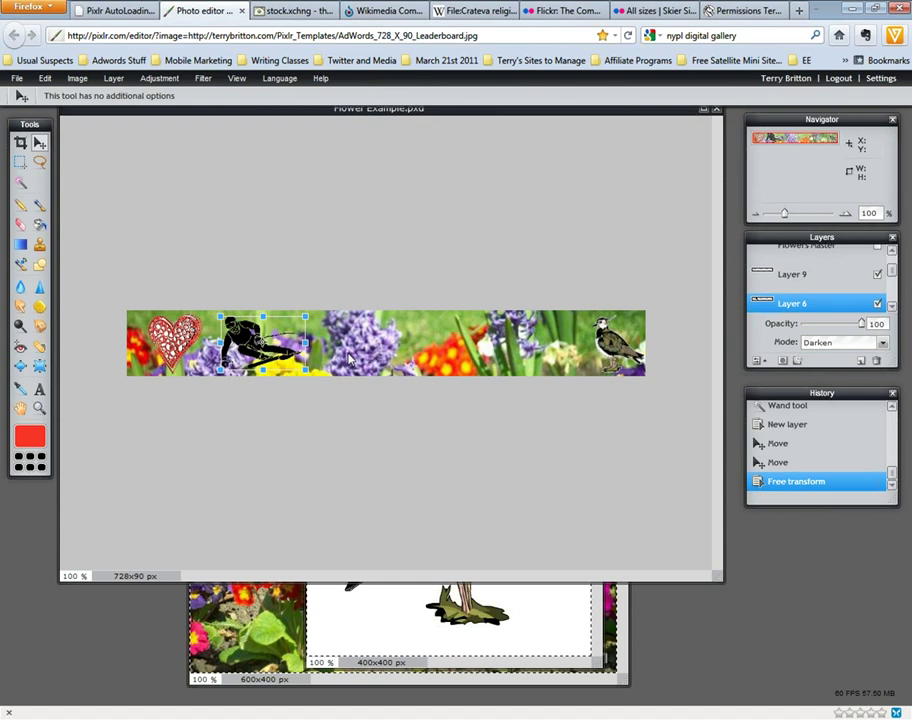
pyautogui.press('Return')
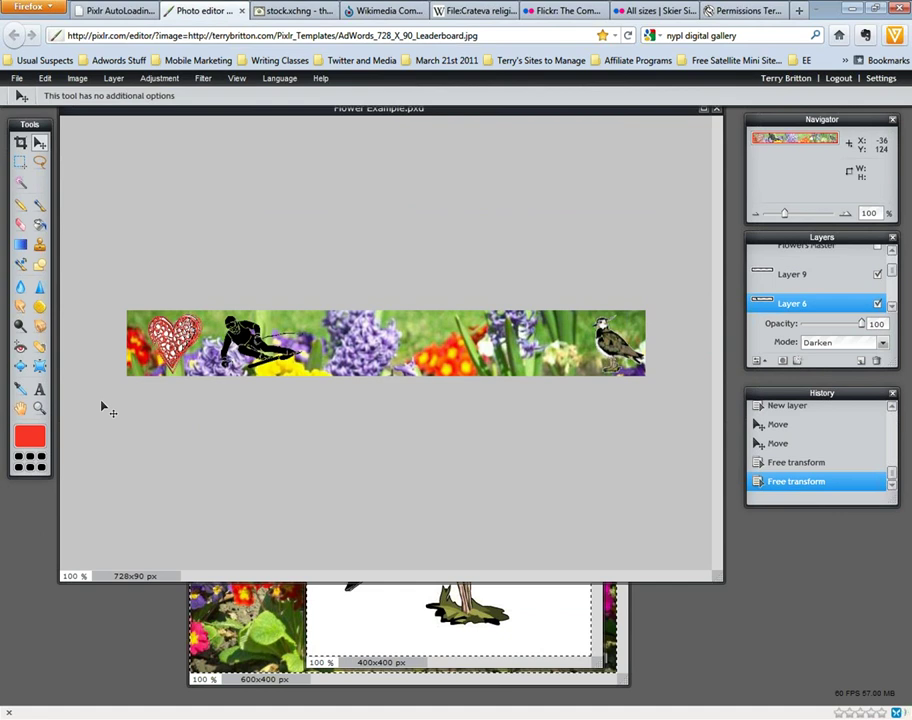
# - Add a text layer reading "This is Not" to the banner, starting just beyond the skier
pyautogui.press('t')
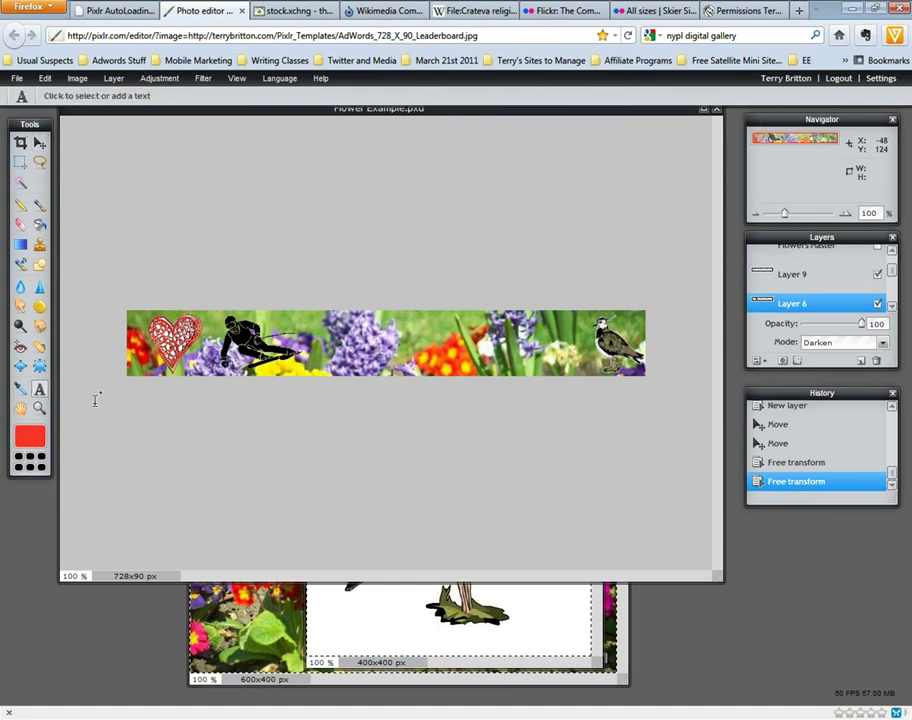
pyautogui.click(39, 390)
pyautogui.press('v')
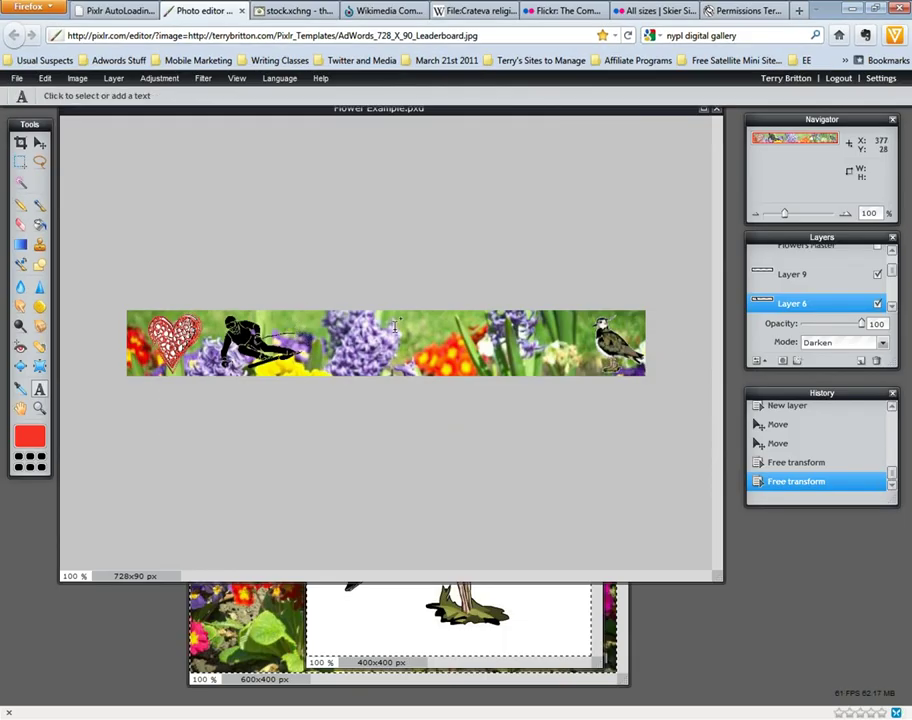
pyautogui.press('v')
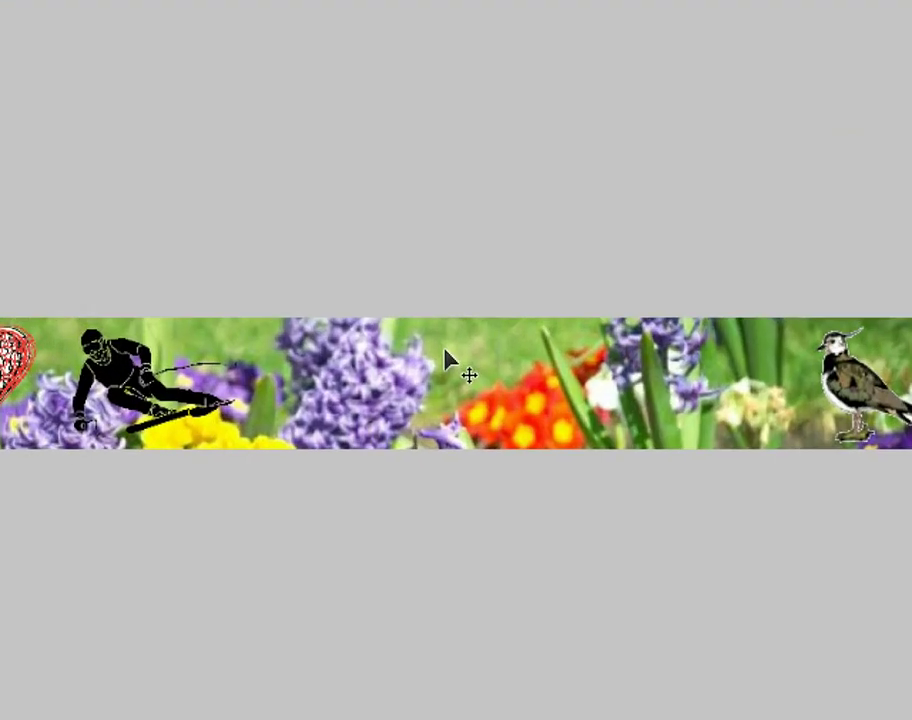
pyautogui.press('t')
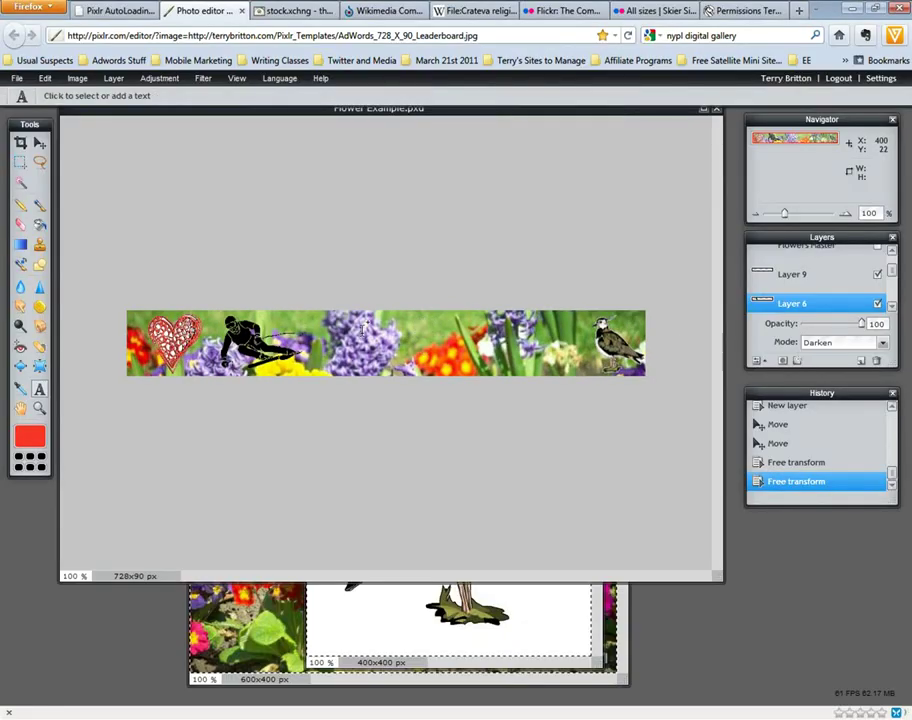
pyautogui.click(317, 329)
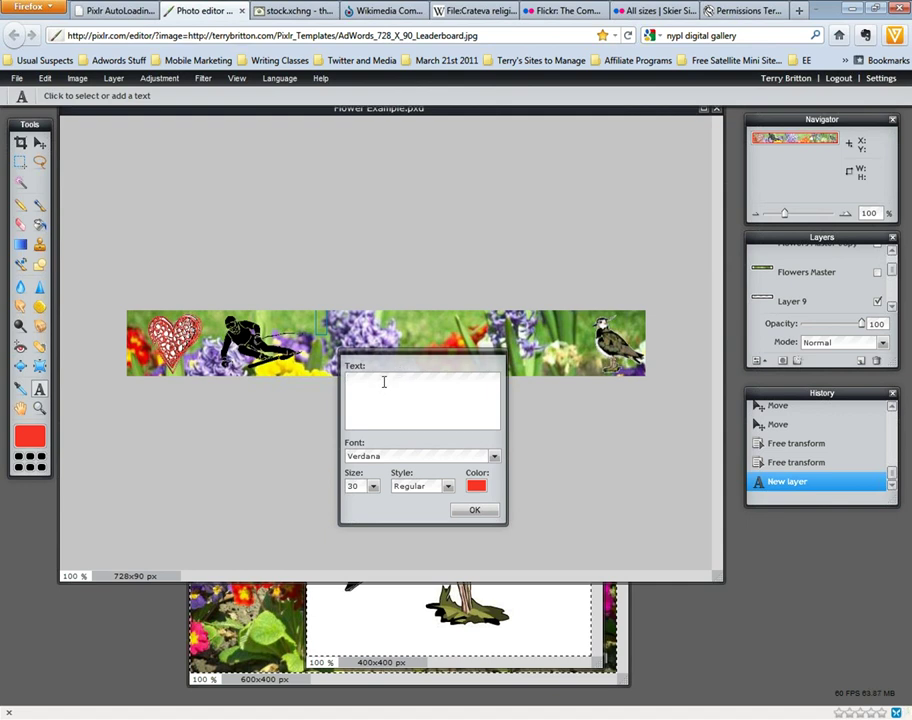
pyautogui.write('This is Not')
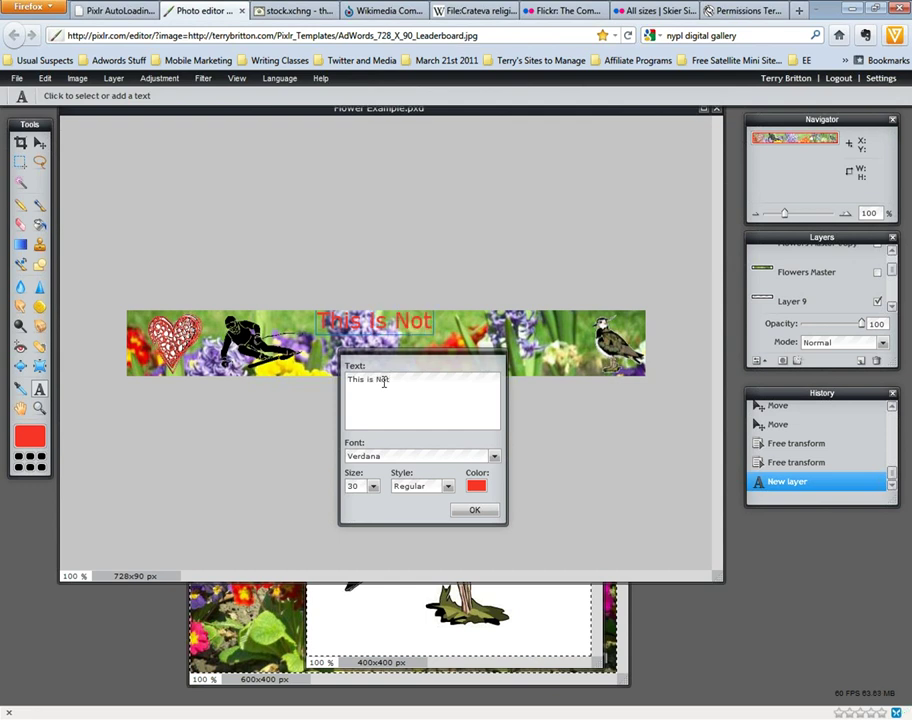
# - Try adding a second text line reading "Centered" and centering it under the first with leading spaces
pyautogui.press('Return')
pyautogui.write('Centered')
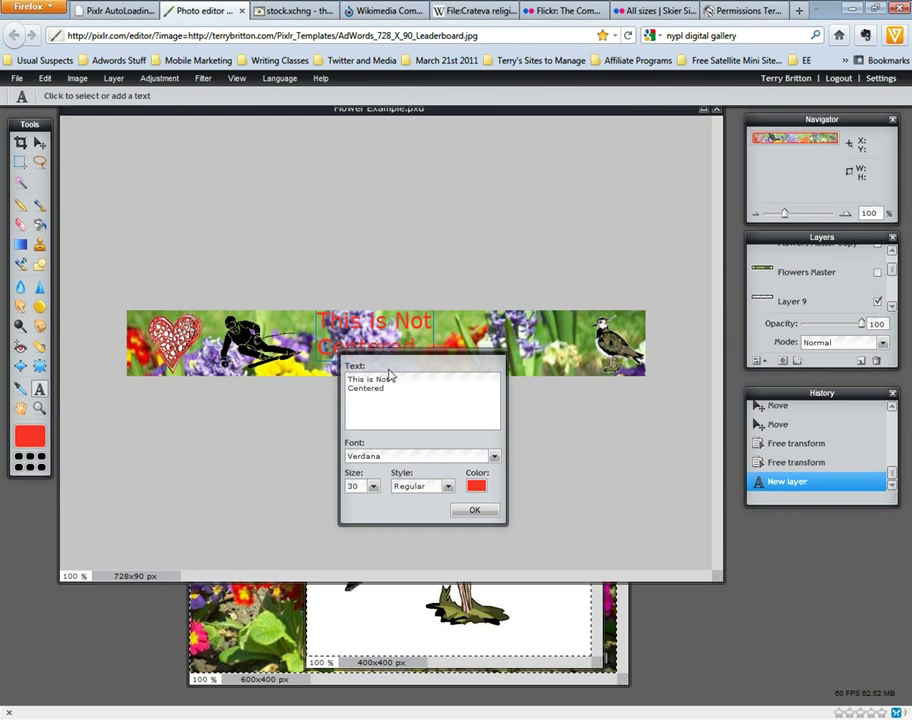
pyautogui.moveTo(413, 366); pyautogui.dragTo(421, 405)
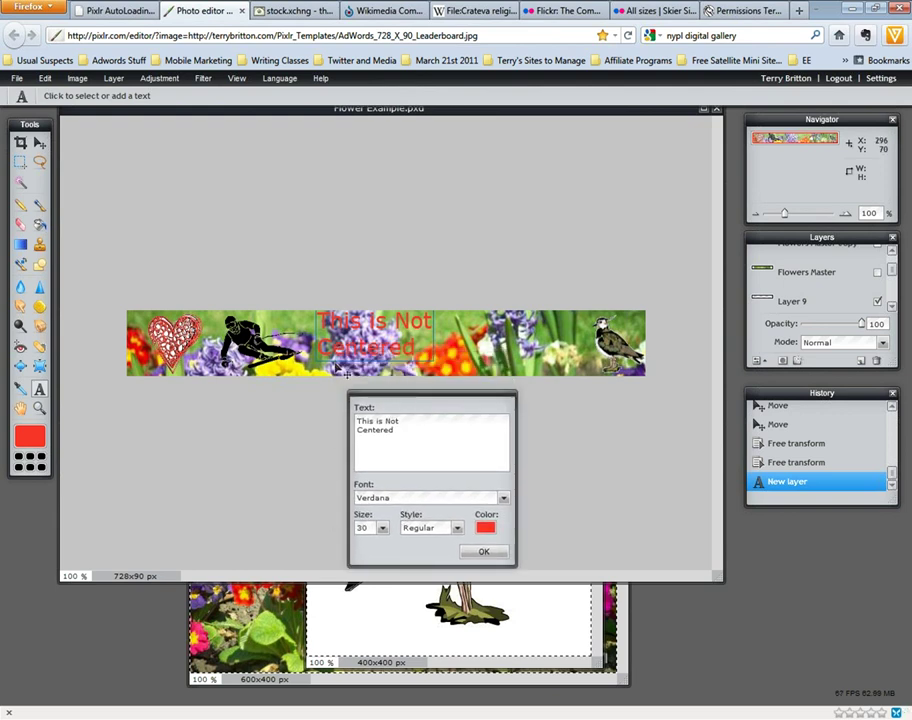
pyautogui.press('Home')
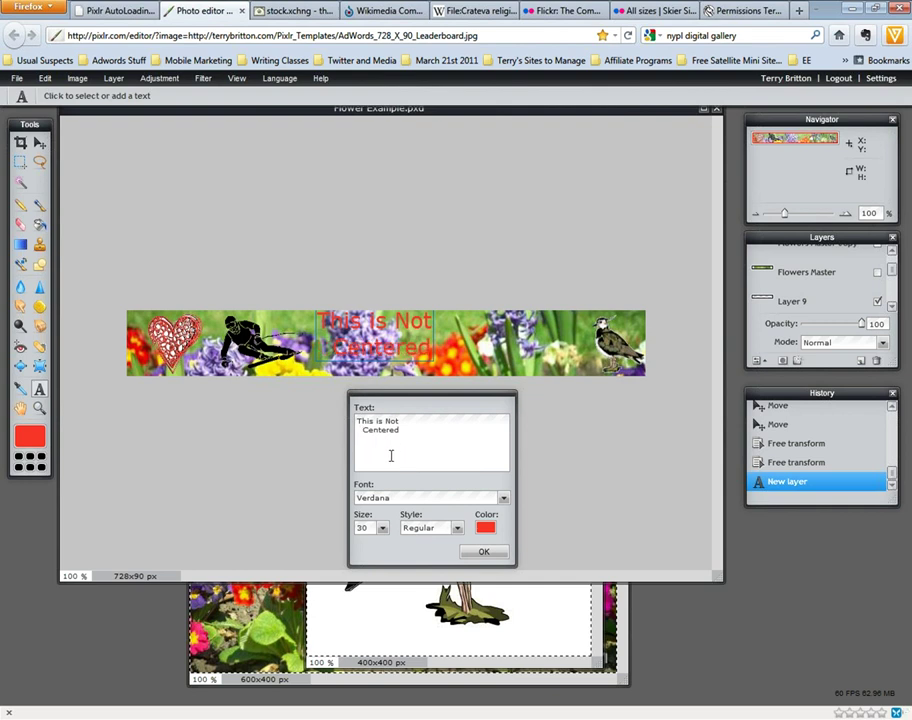
pyautogui.press('BackSpace')
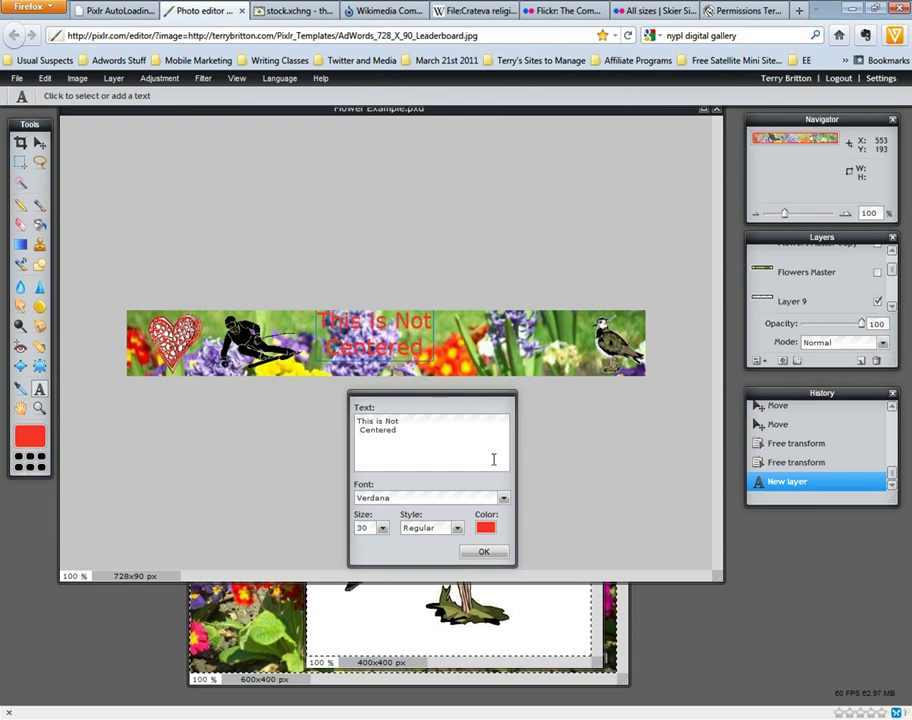
# - Delete the second line "Centered" and its line break from the text
pyautogui.moveTo(405, 431); pyautogui.dragTo(333, 433)
pyautogui.press('BackSpace')
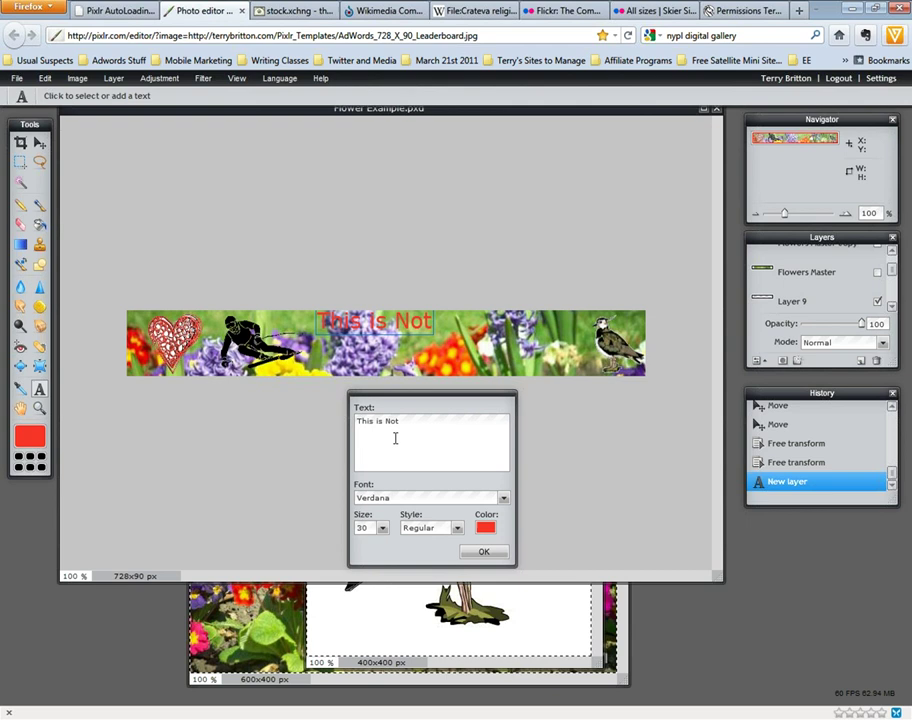
pyautogui.press('BackSpace')
# - Set the banner text to size 44 and its style to Bold
pyautogui.click(382, 529)
pyautogui.moveTo(330, 548); pyautogui.dragTo(338, 548)
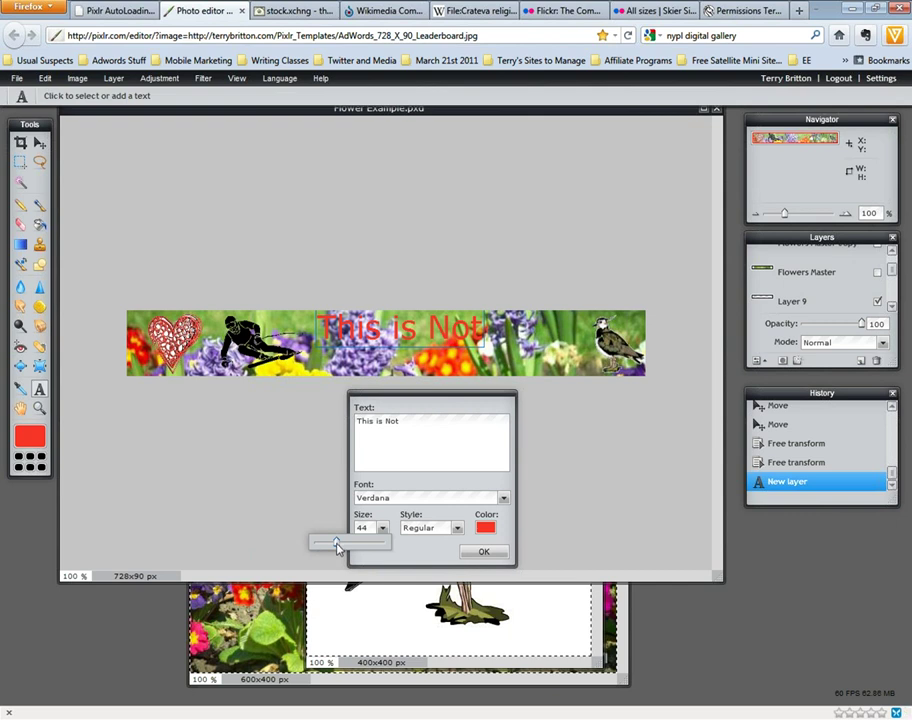
pyautogui.click(436, 529)
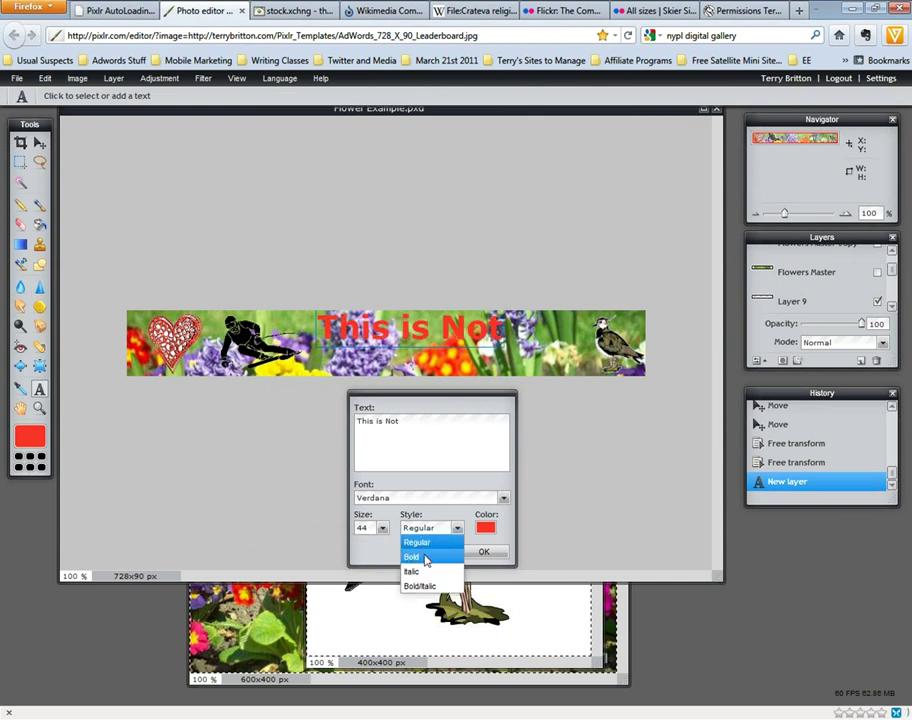
pyautogui.click(423, 556)
pyautogui.click(438, 530)
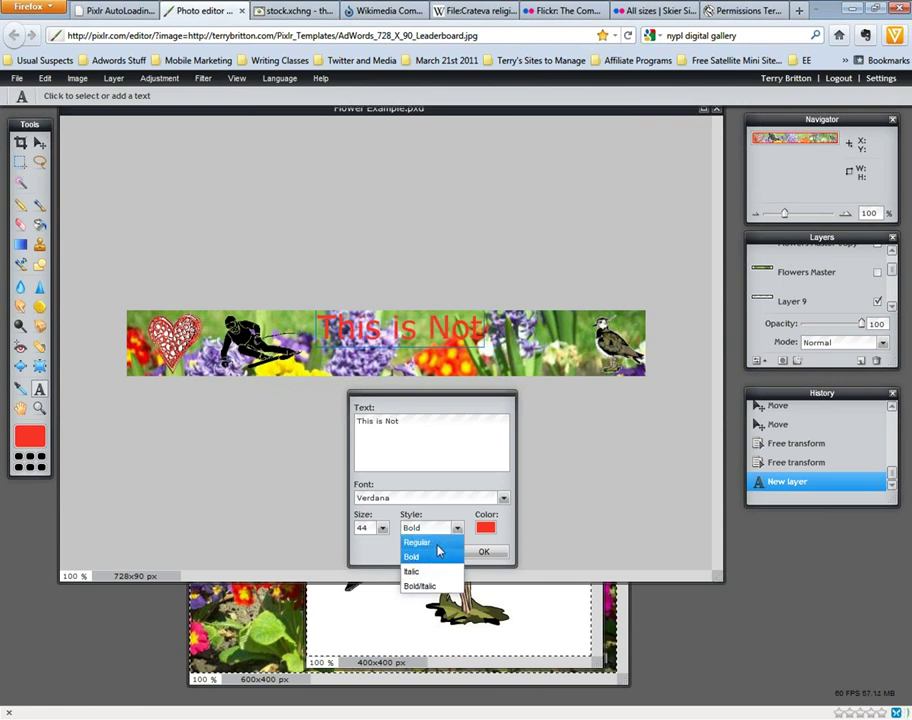
pyautogui.click(433, 558)
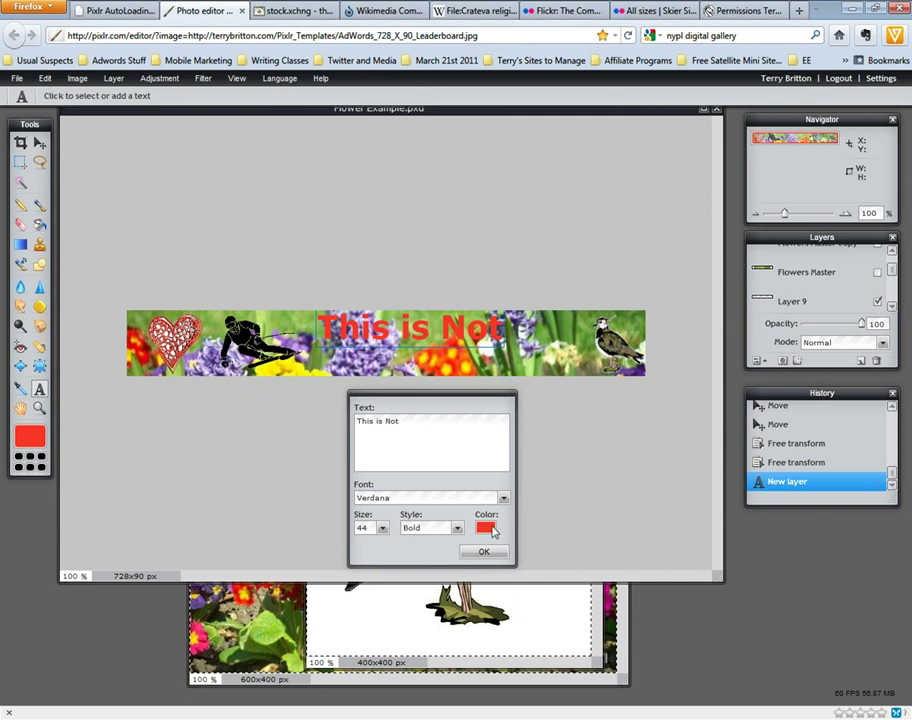
# - Open the text's color selector and try lighter red shades, ending on f0675d
pyautogui.click(486, 528)
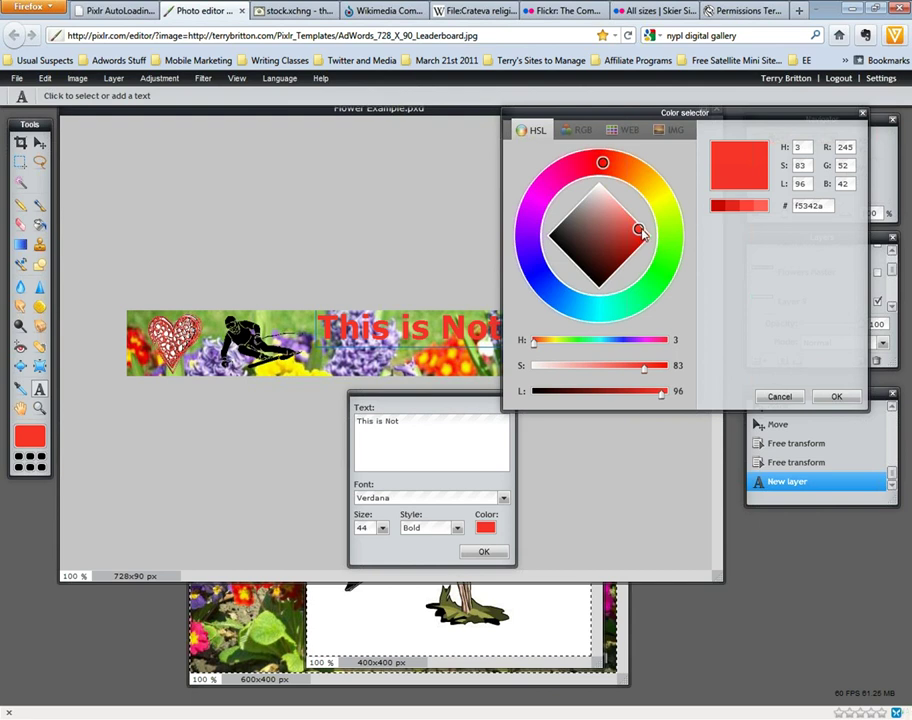
pyautogui.click(640, 232)
pyautogui.click(750, 208)
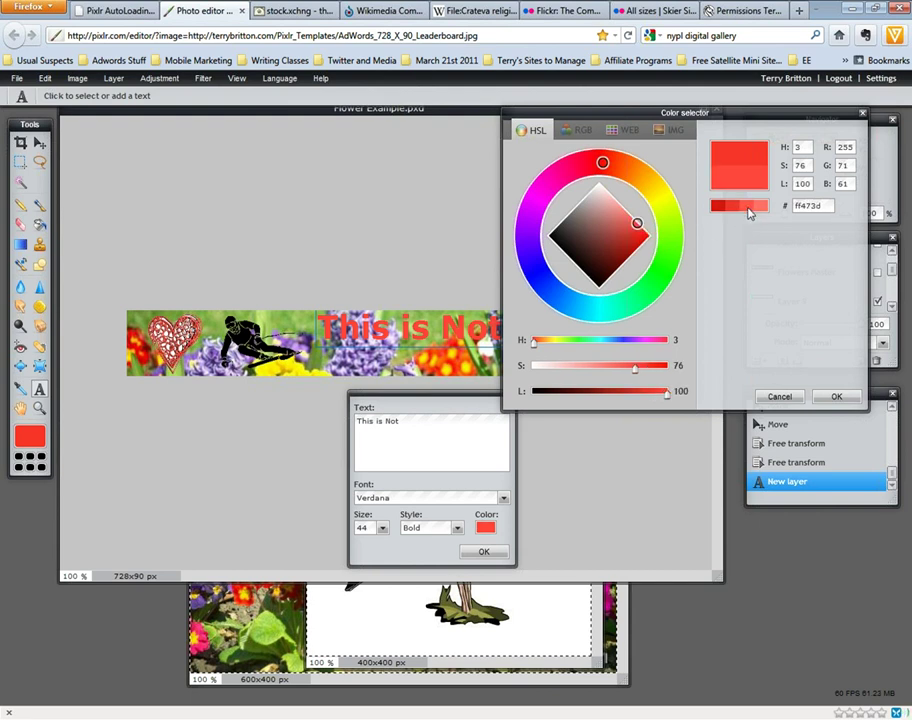
pyautogui.click(736, 212)
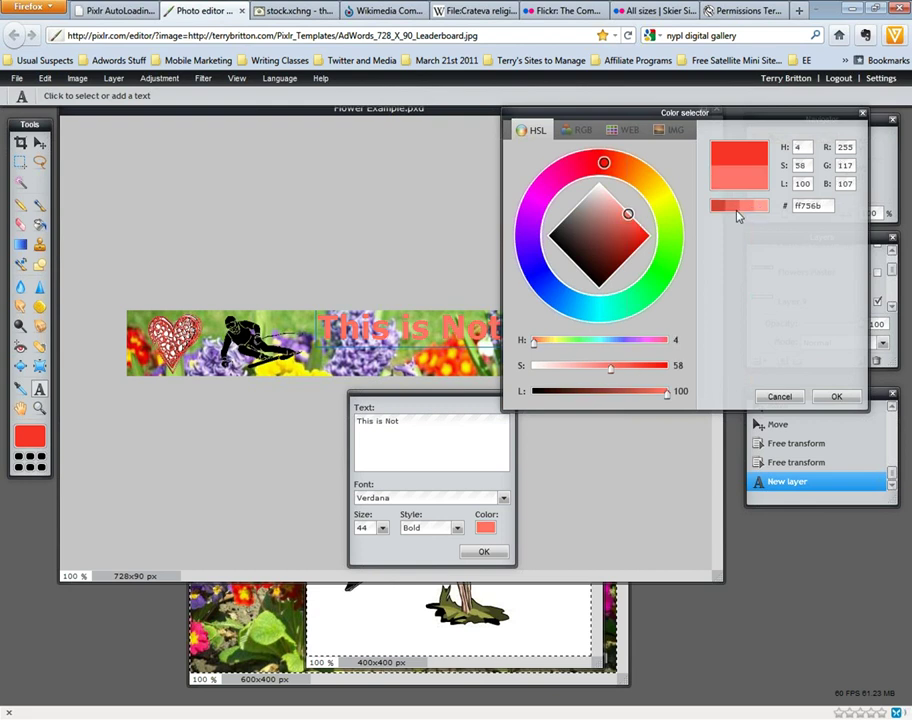
pyautogui.click(735, 208)
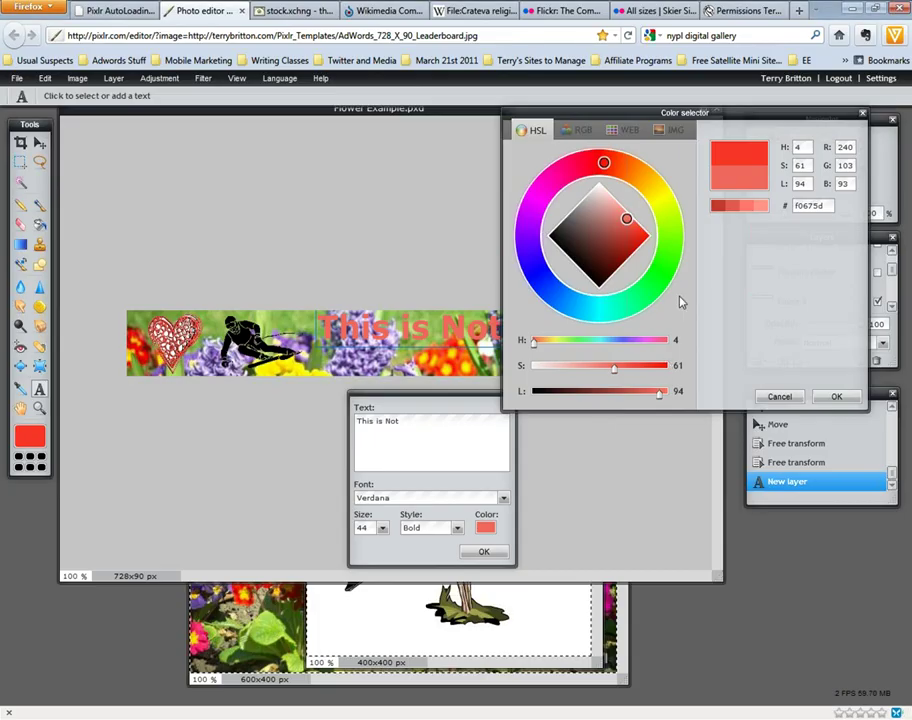
# - Try an orange text color in the RGB model by raising green to 152, giving f0985d
pyautogui.click(579, 131)
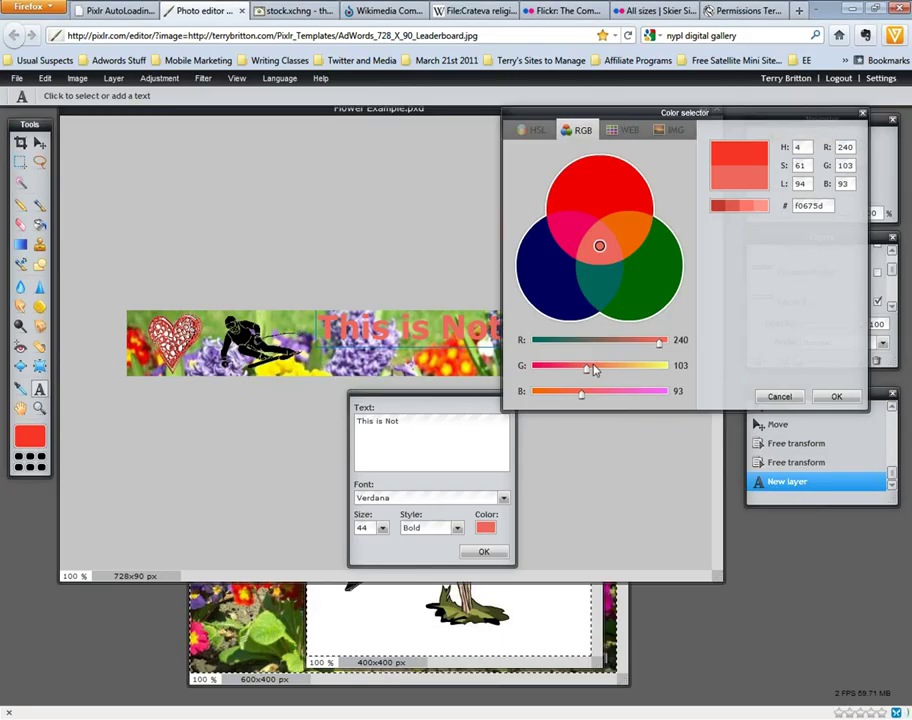
pyautogui.moveTo(496, 380); pyautogui.dragTo(536, 386)
pyautogui.moveTo(608, 372); pyautogui.dragTo(613, 369)
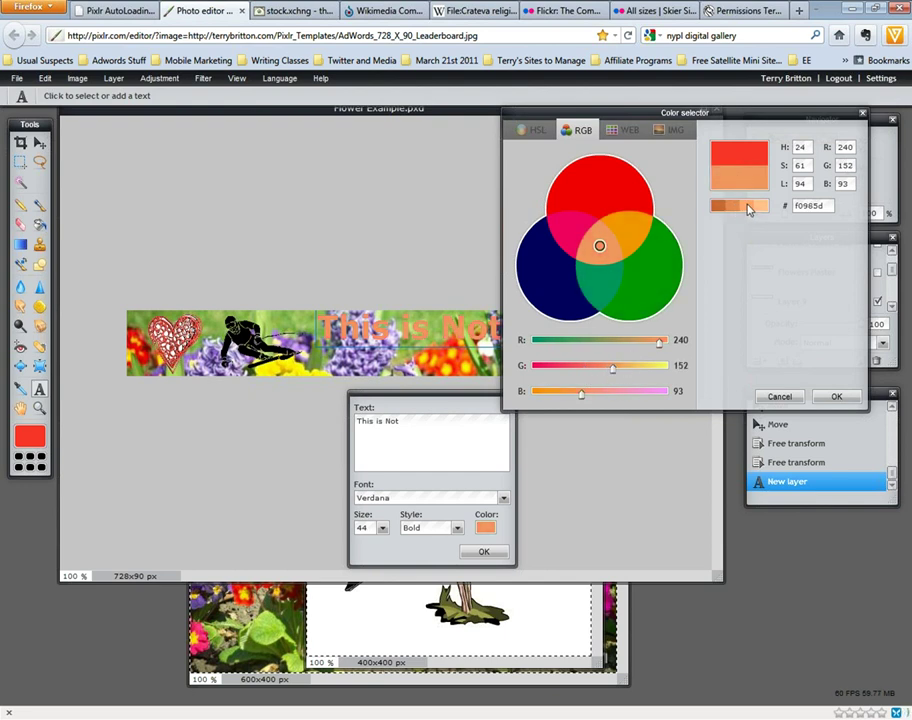
pyautogui.doubleClick(804, 205)
# - Try dark green 1c5500 from the image's own color palette on the text, then its lighter shade 2b640f
pyautogui.click(622, 131)
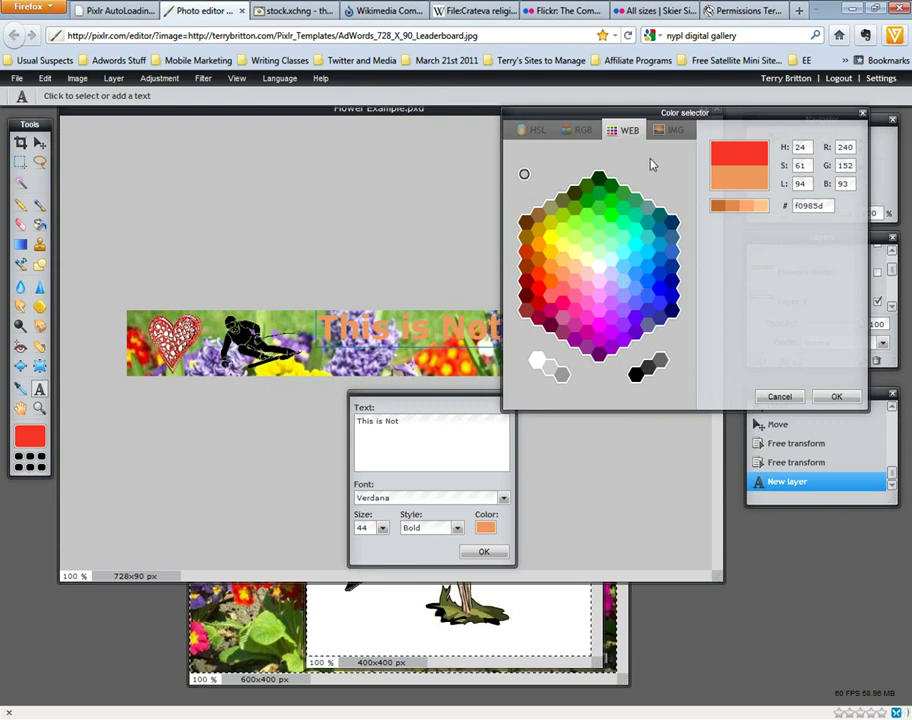
pyautogui.click(662, 133)
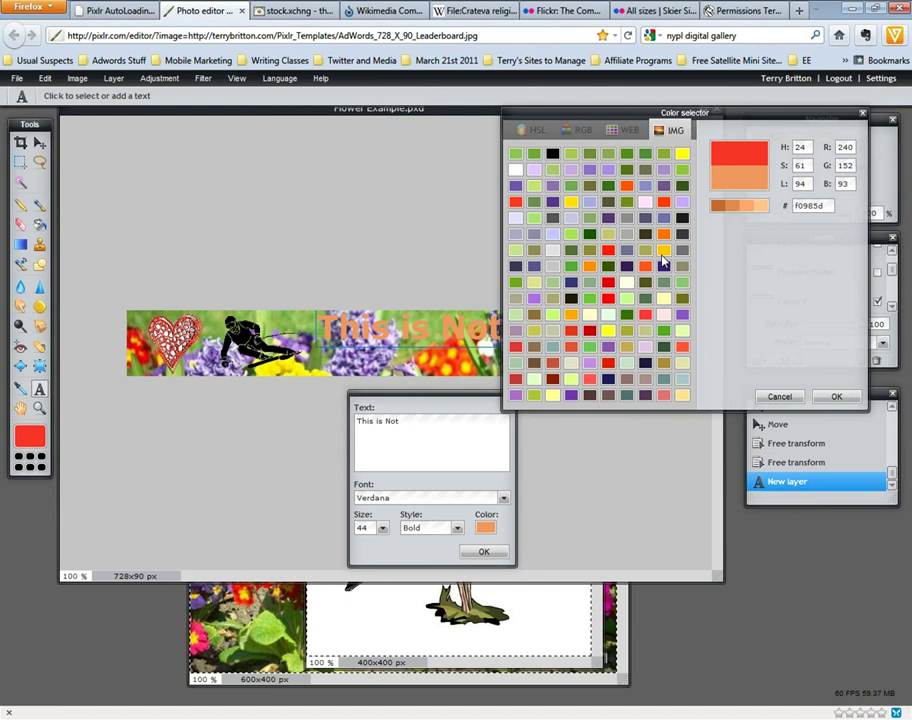
pyautogui.click(626, 186)
pyautogui.click(587, 234)
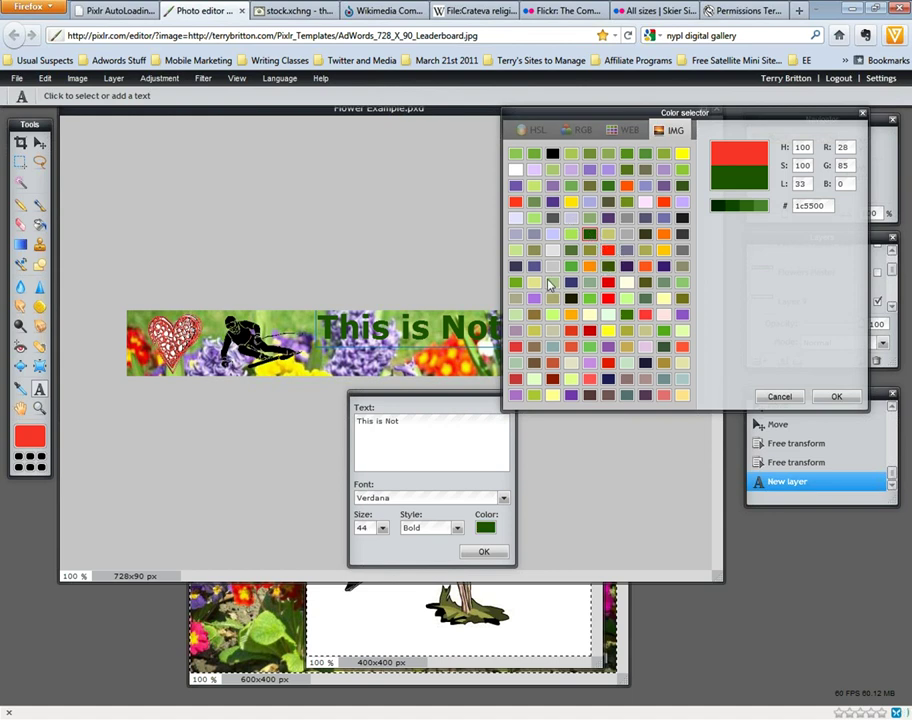
pyautogui.moveTo(735, 117); pyautogui.dragTo(770, 129)
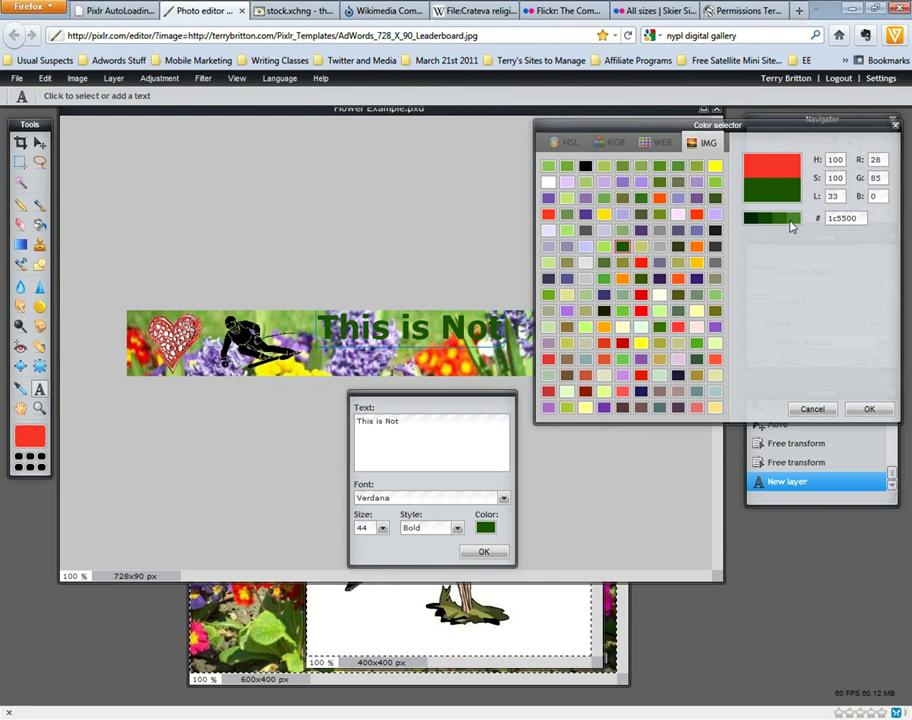
pyautogui.click(795, 221)
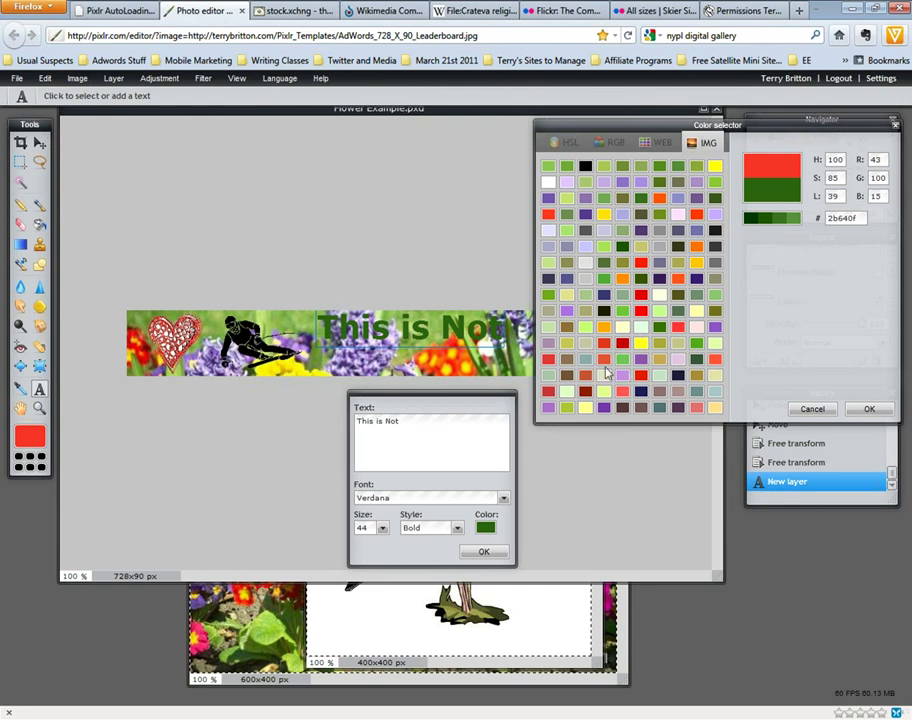
# - Try purple 8d55aa from the image palette on the text, then its darker shade 60287d
pyautogui.click(623, 280)
pyautogui.click(643, 359)
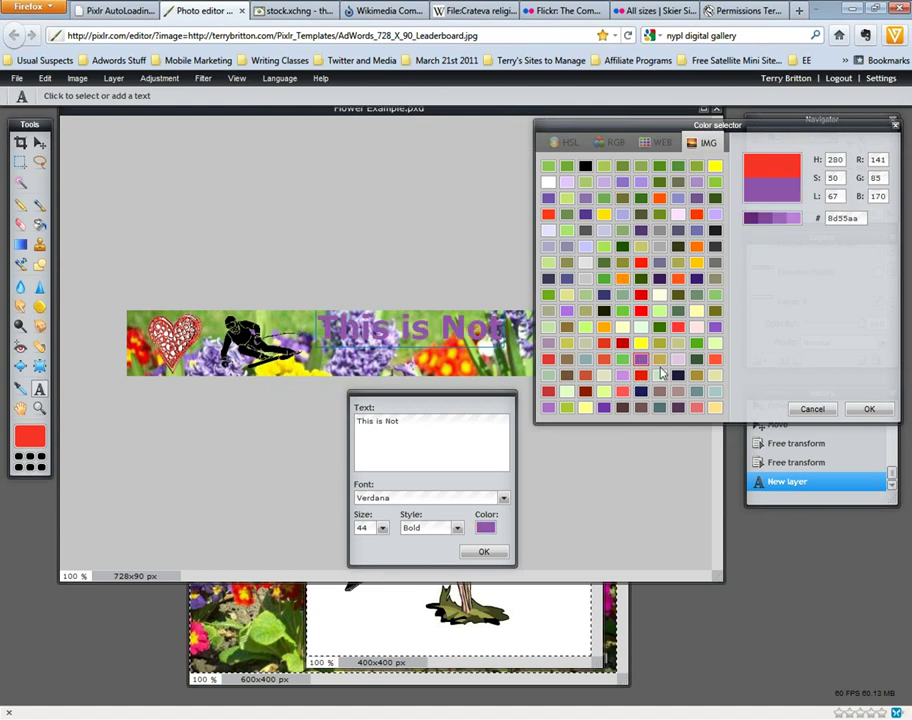
pyautogui.click(752, 217)
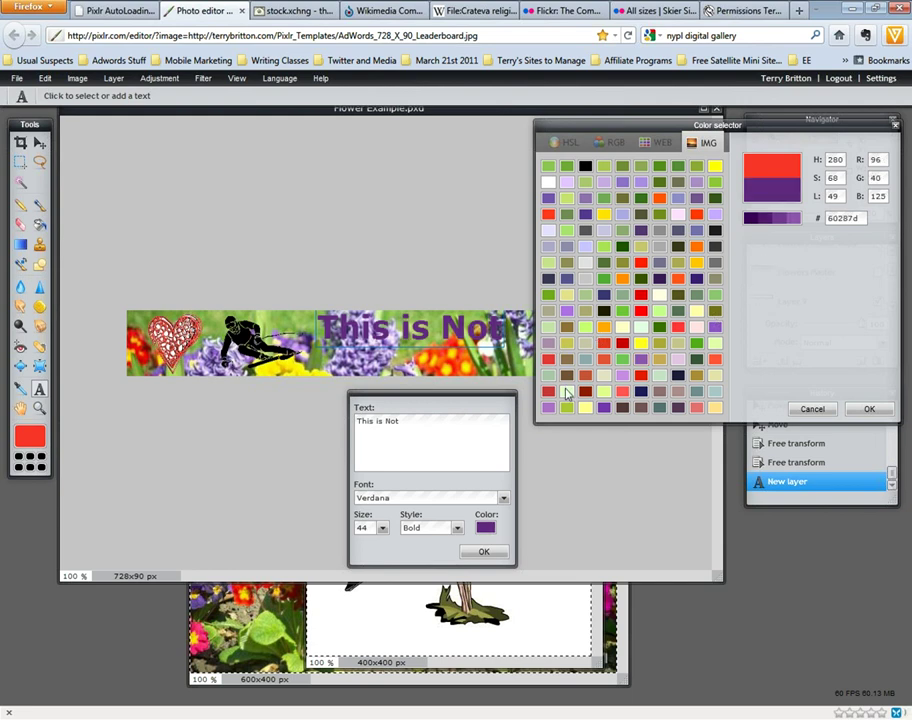
# - Choose dark red 8d1c00 from the image palette as the text color
pyautogui.click(586, 376)
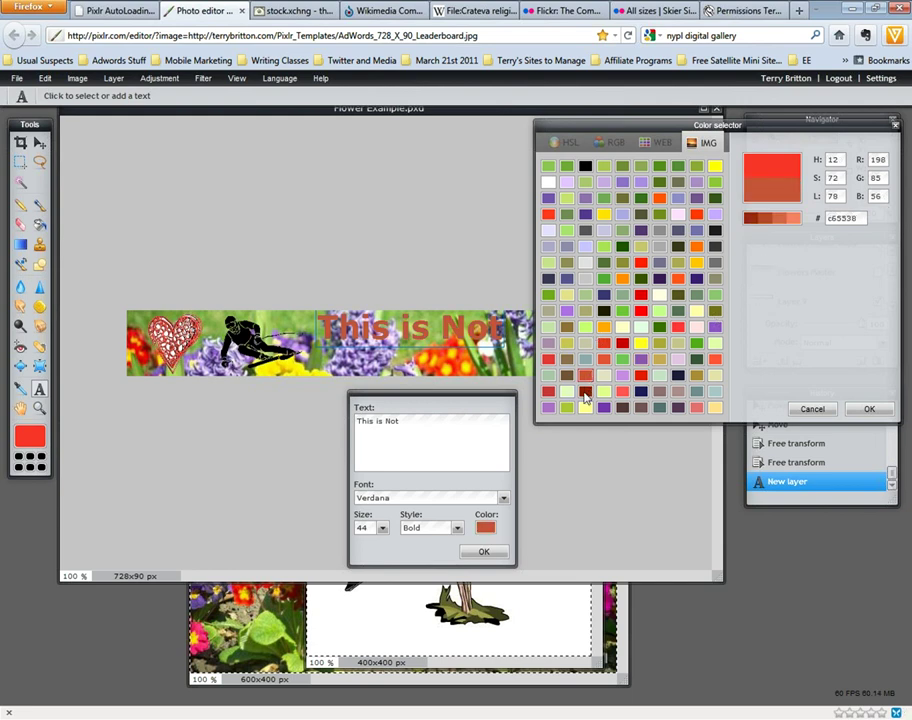
pyautogui.click(585, 392)
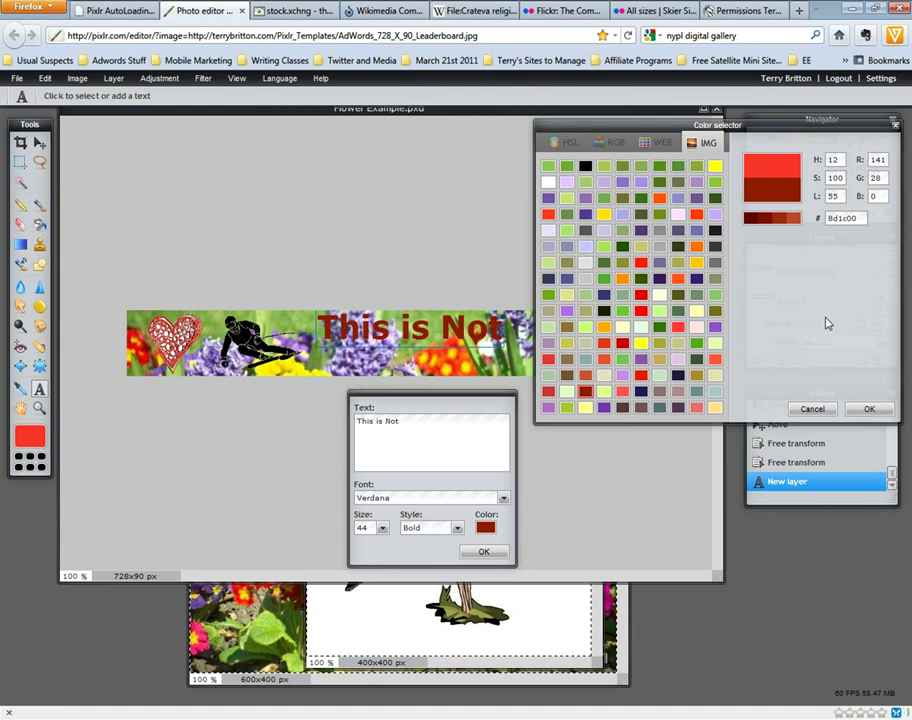
# - Apply dark red 8c1a00 in the HSL model to the "This is Not" text and finish editing it
pyautogui.click(620, 144)
pyautogui.click(560, 144)
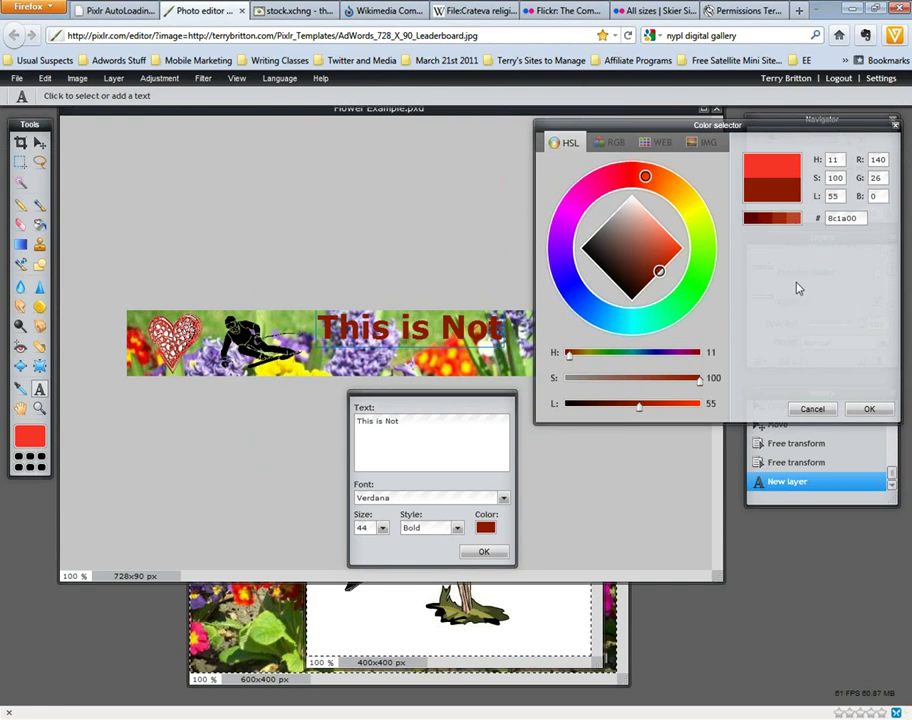
pyautogui.click(869, 412)
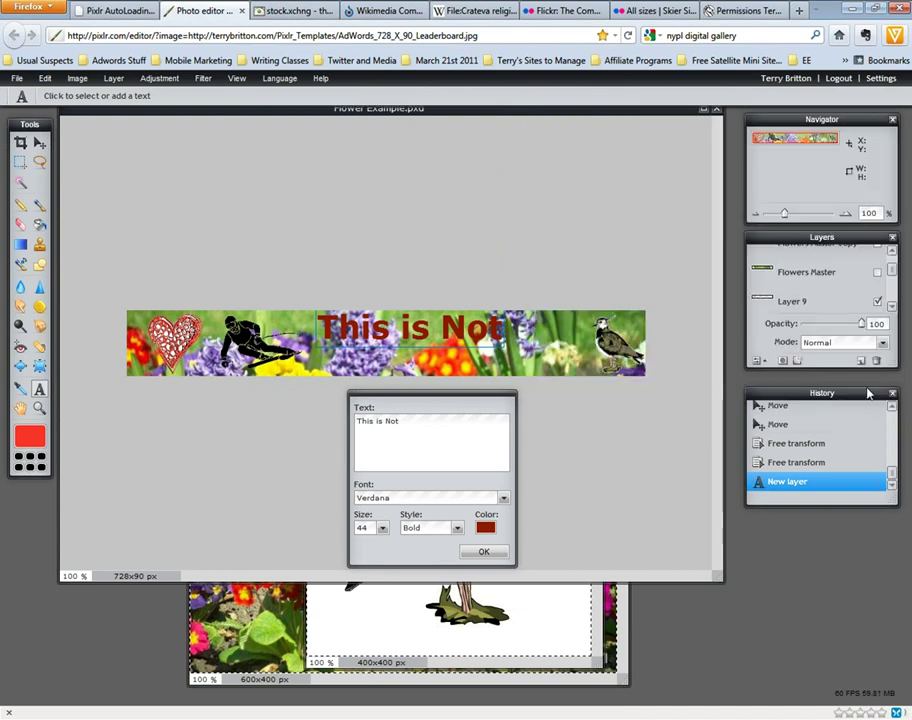
pyautogui.click(483, 551)
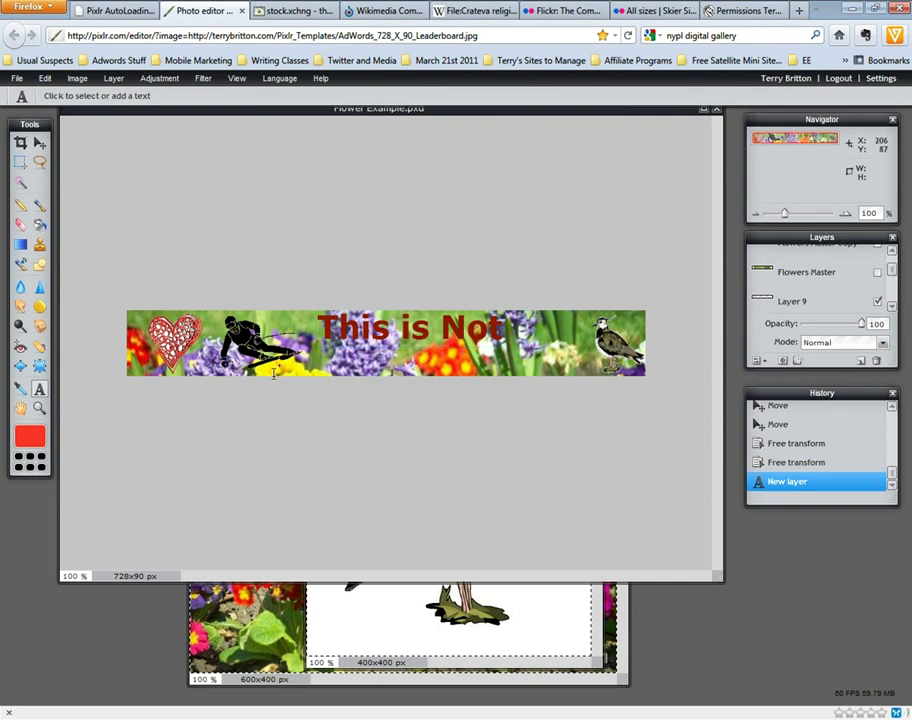
# - Add a second text layer reading "Centered" below "This is Not" and set its style to Bold
pyautogui.click(325, 358)
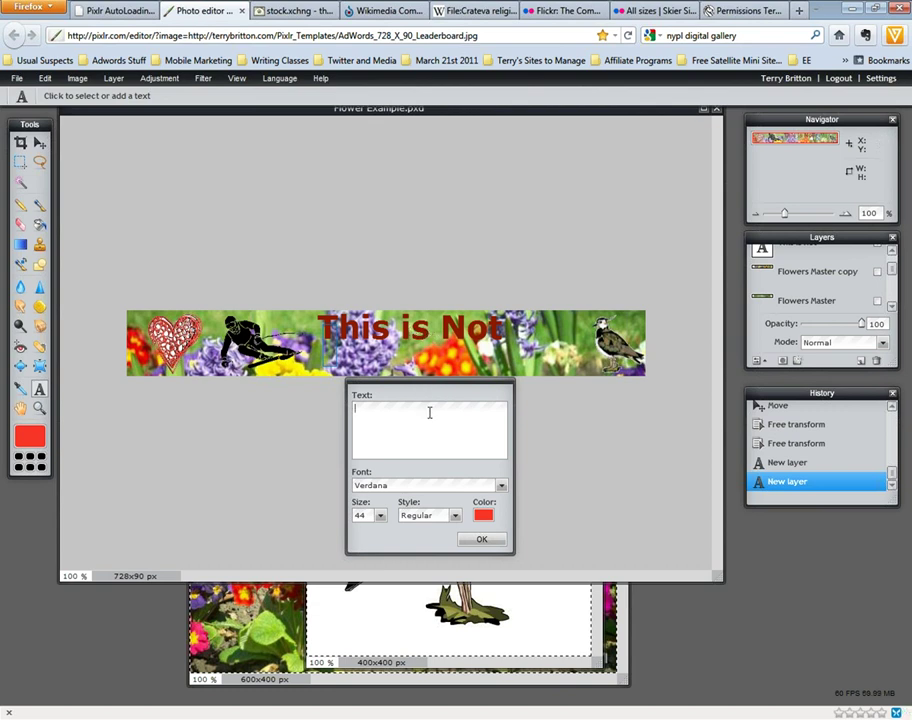
pyautogui.write('Centered')
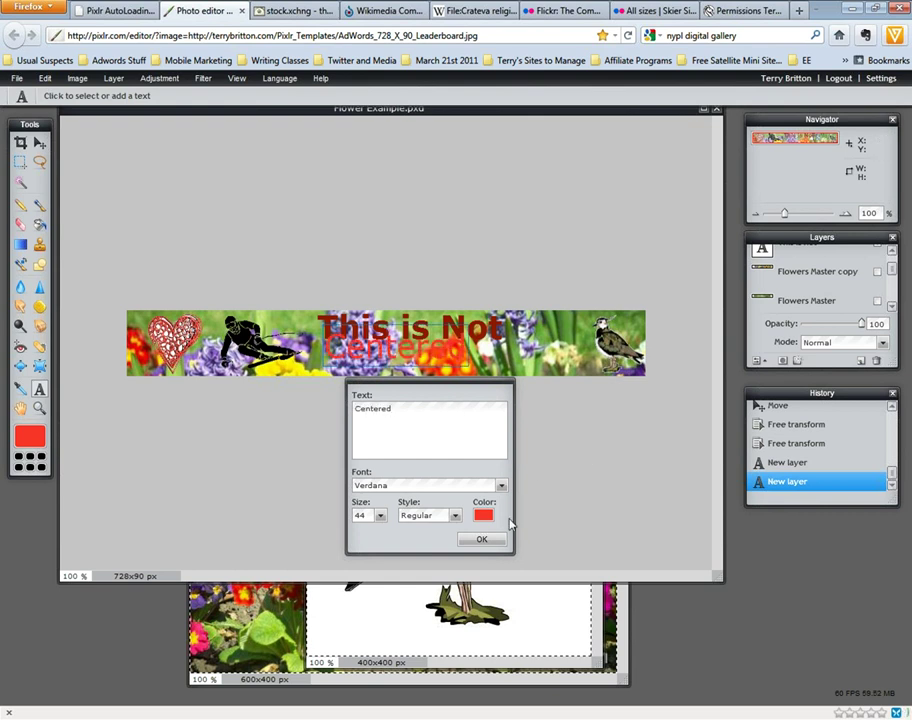
pyautogui.click(455, 516)
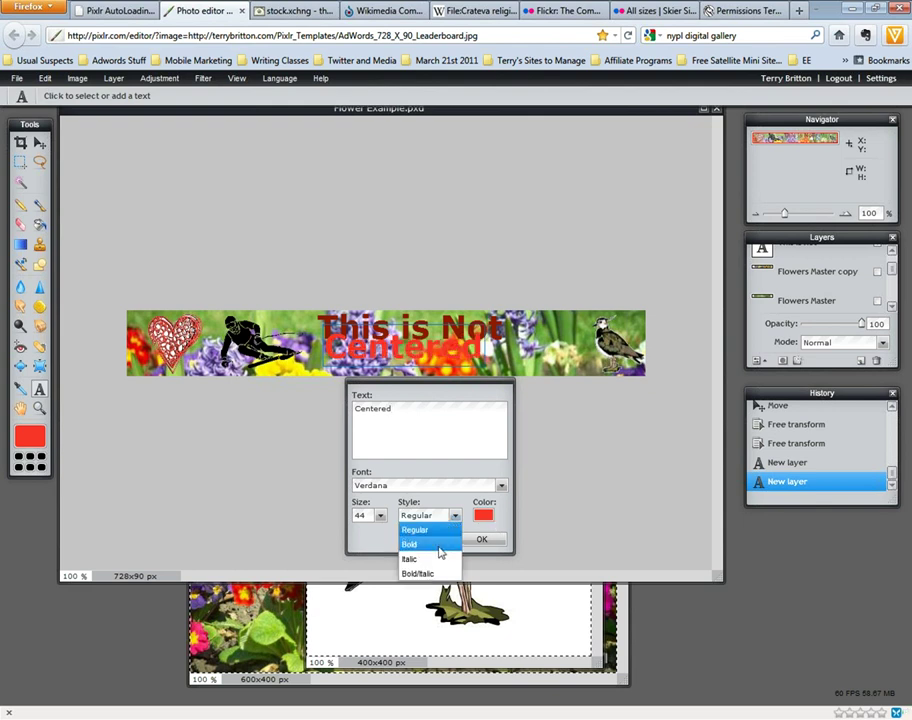
pyautogui.click(443, 542)
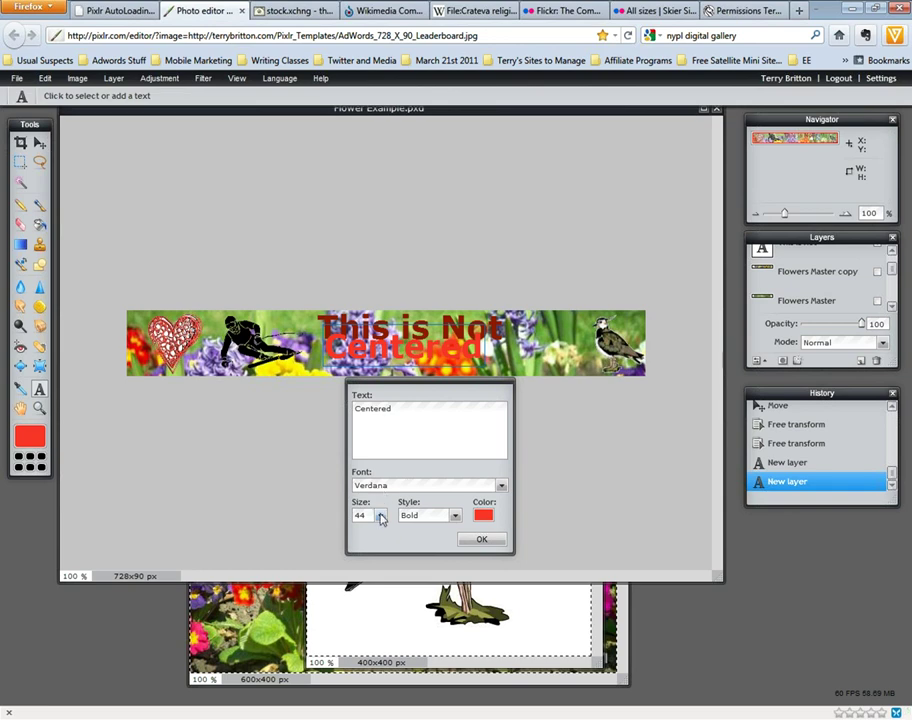
# - Color the "Centered" text dark red 8d1c1c from the image palette and finish editing it
pyautogui.click(483, 515)
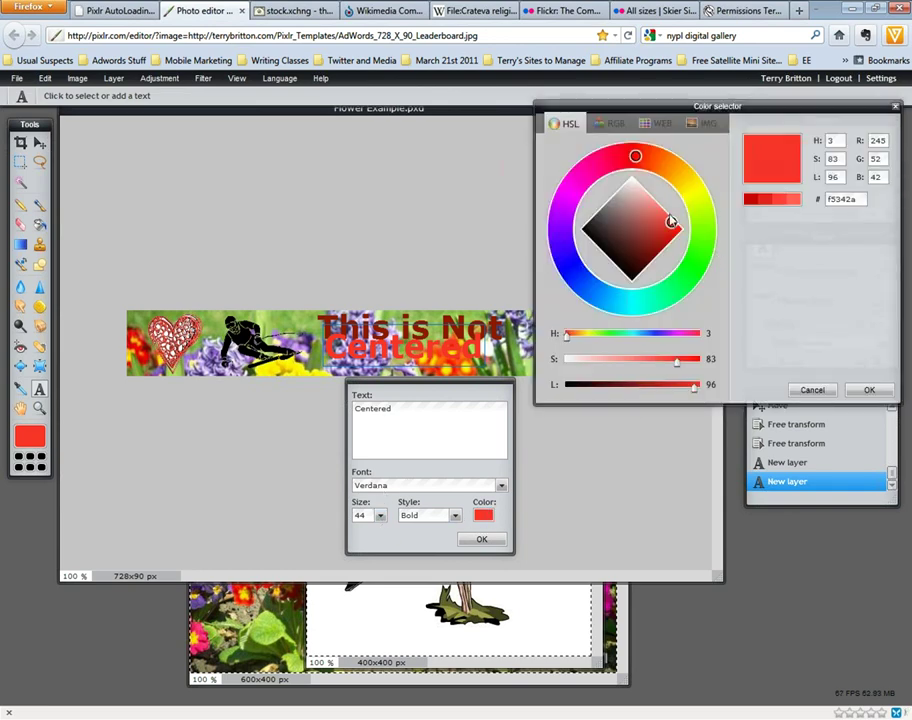
pyautogui.click(697, 124)
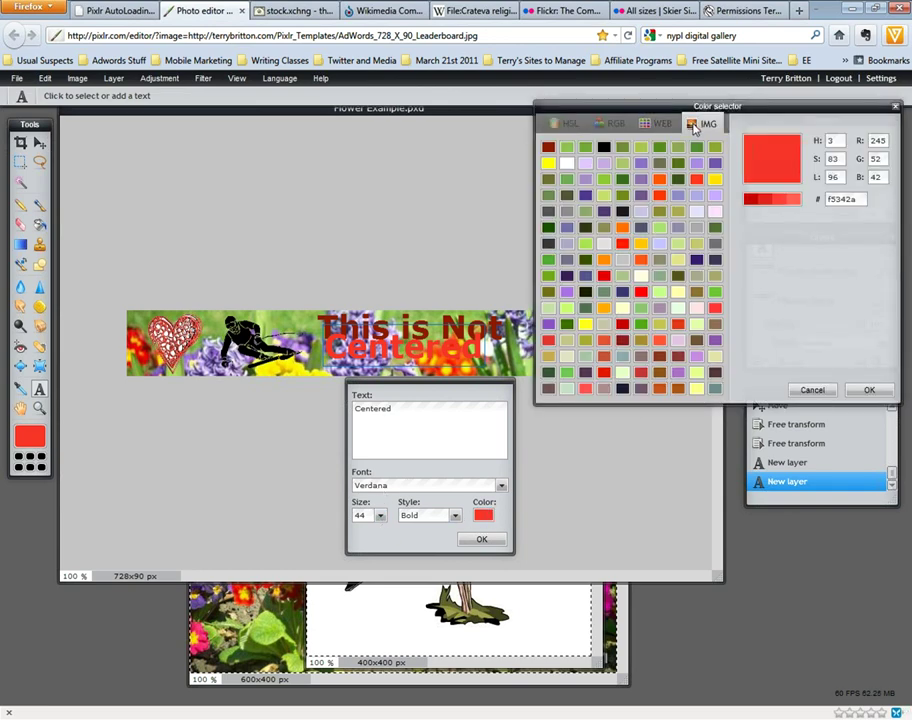
pyautogui.click(622, 341)
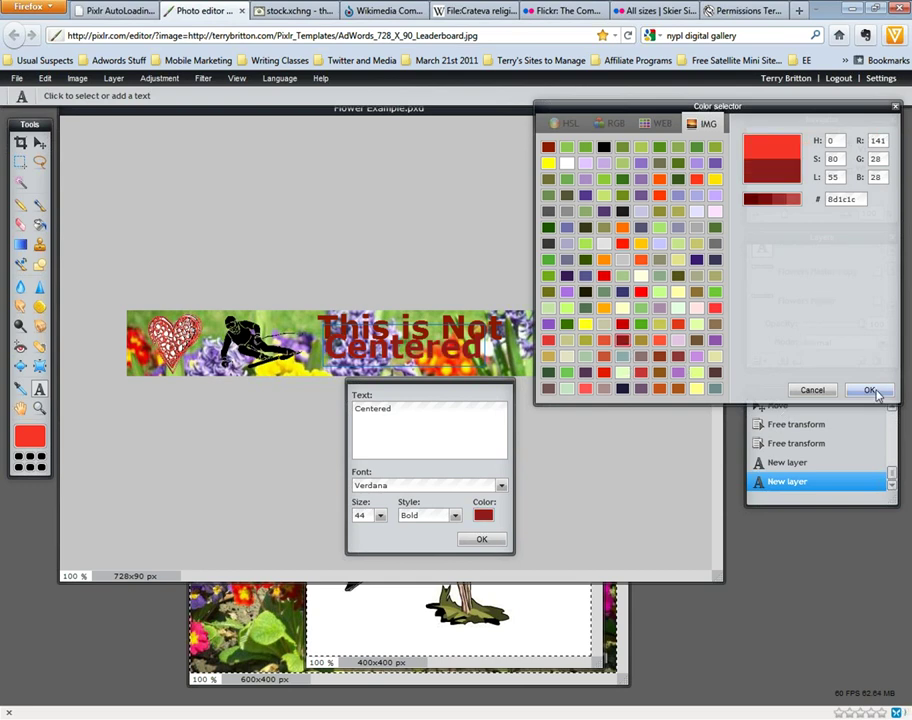
pyautogui.moveTo(862, 199); pyautogui.dragTo(816, 199)
pyautogui.click(869, 391)
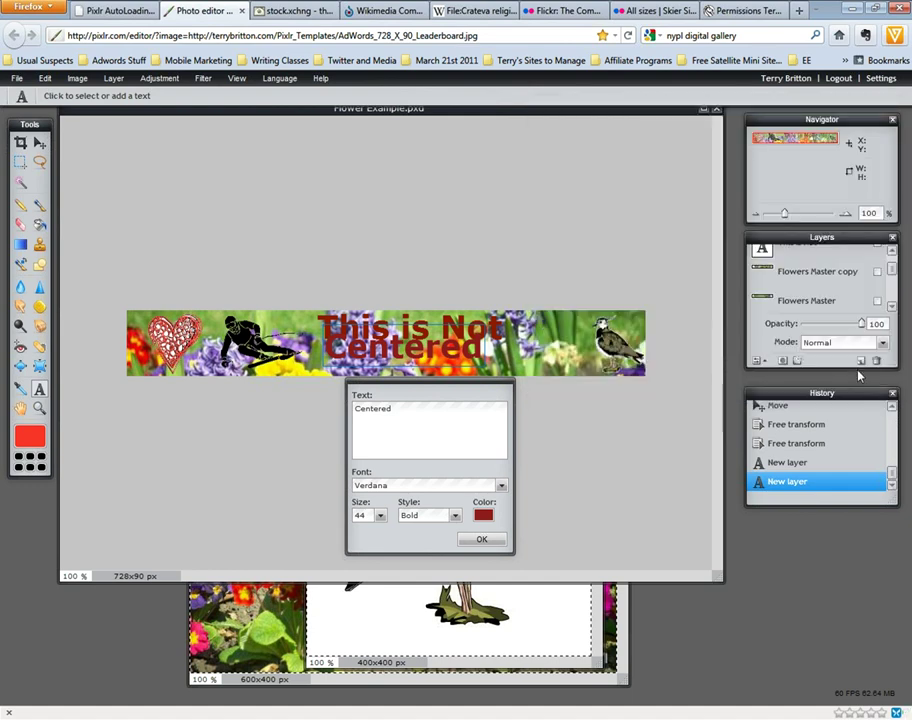
pyautogui.click(481, 539)
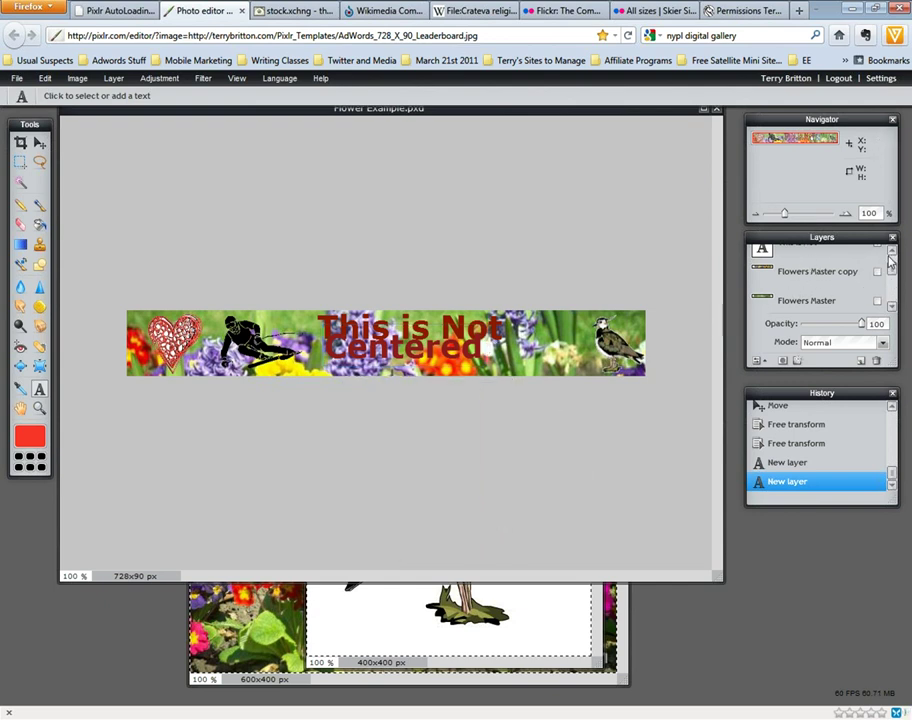
# - Delete the "Centered" text layer
pyautogui.scroll(2, 825, 262)
pyautogui.moveTo(835, 260); pyautogui.dragTo(876, 360)
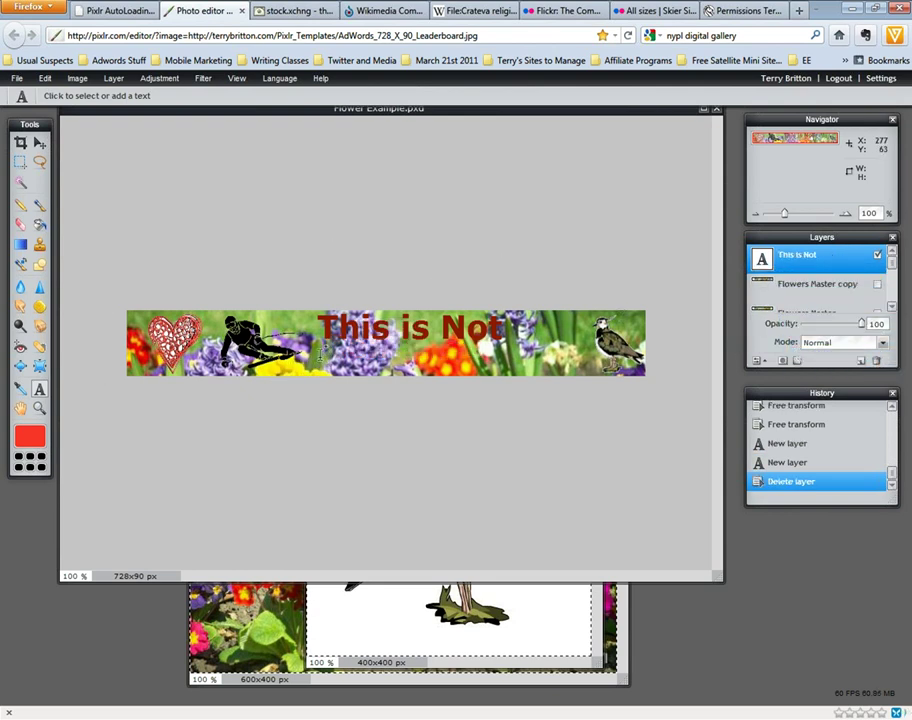
# - Copy the hex color code 8c1a00 from the "This is Not" text, leaving its color unedited
pyautogui.click(365, 333)
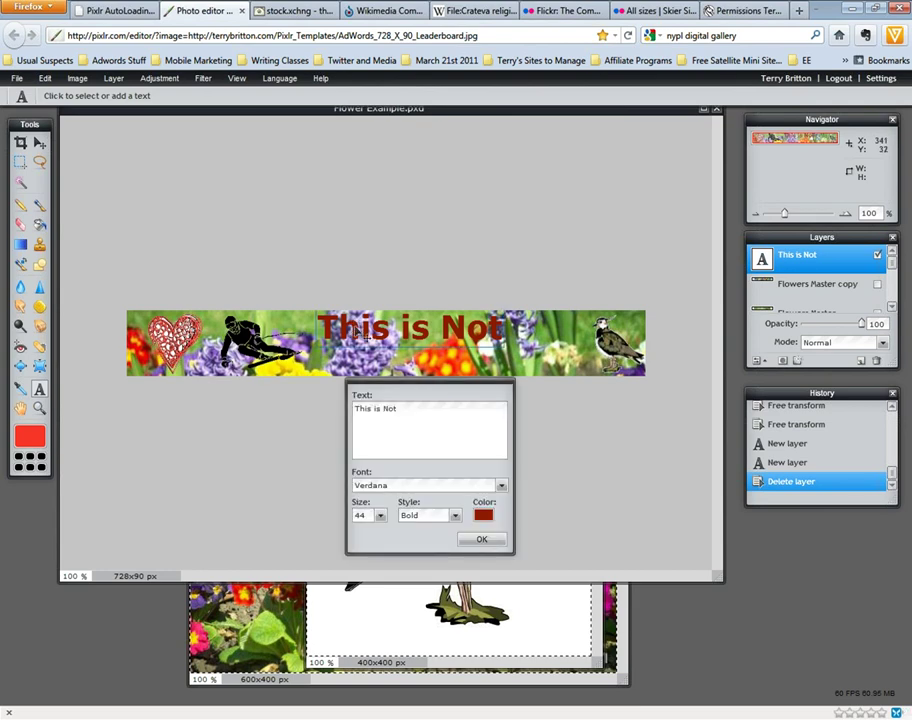
pyautogui.click(483, 515)
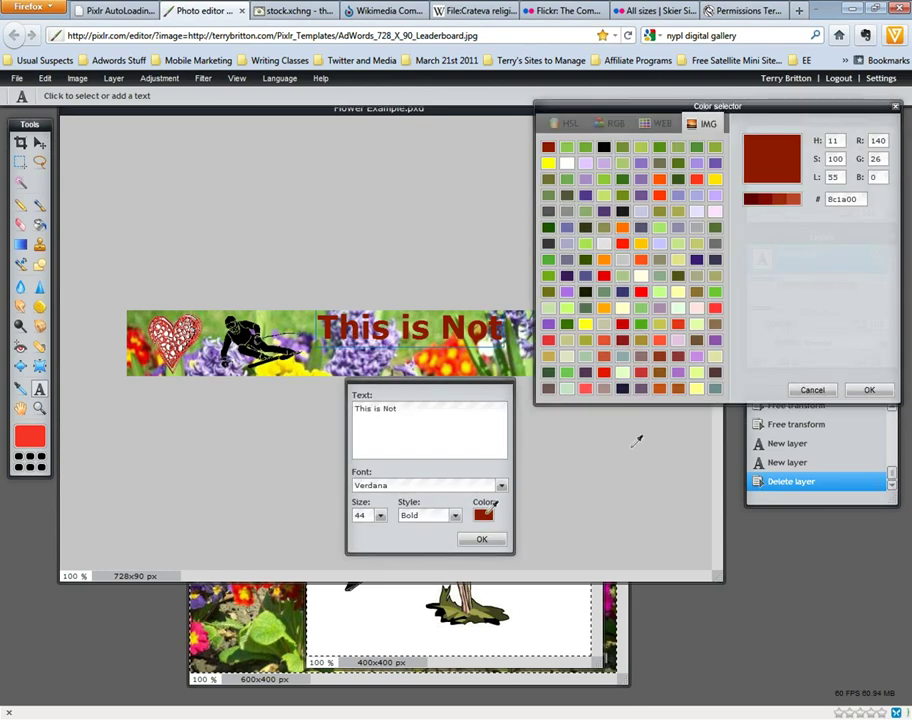
pyautogui.moveTo(861, 199); pyautogui.dragTo(810, 200)
pyautogui.click(812, 389)
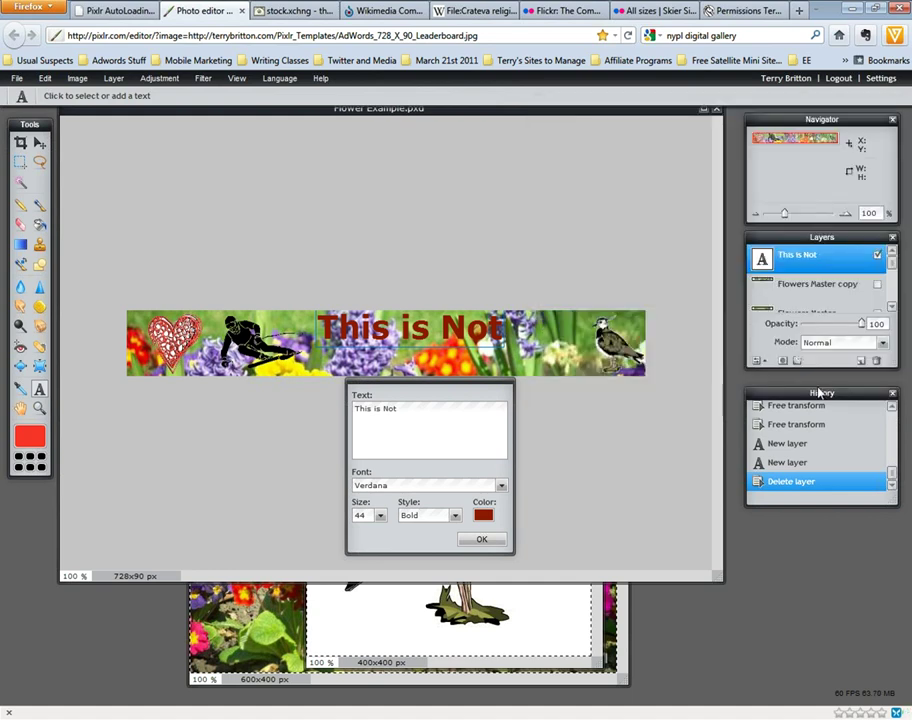
pyautogui.click(481, 539)
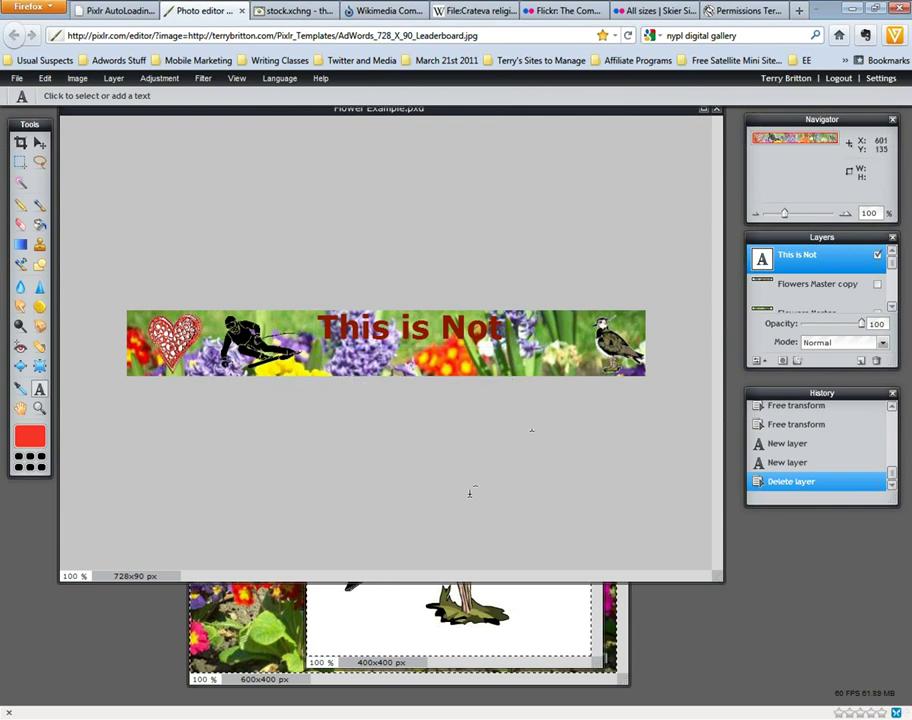
# - Add a new text layer reading "Centered" just below "This is Not"
pyautogui.click(337, 350)
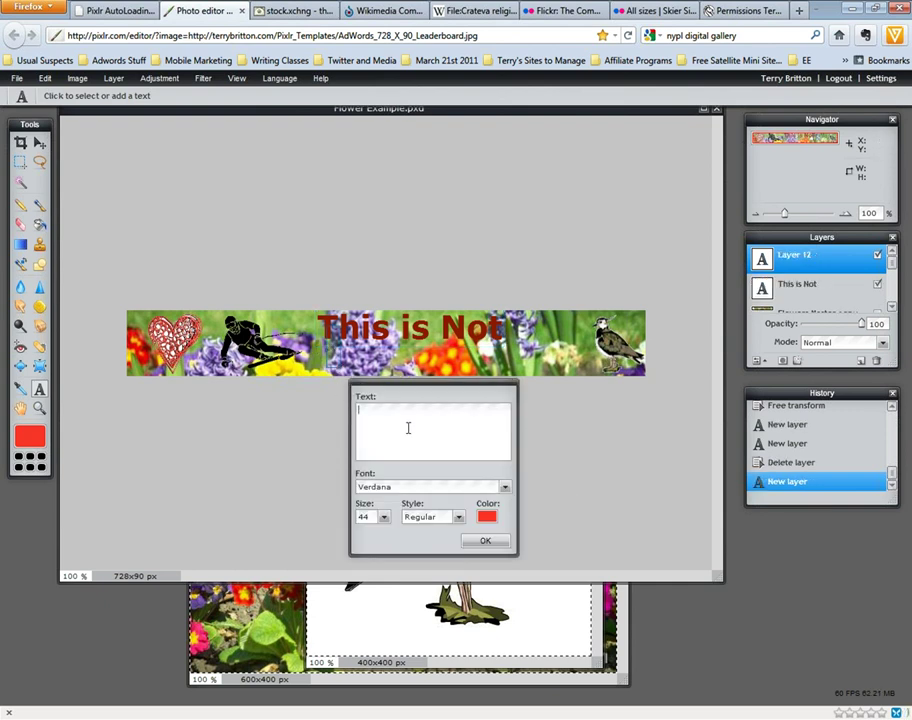
pyautogui.write('Centeree')
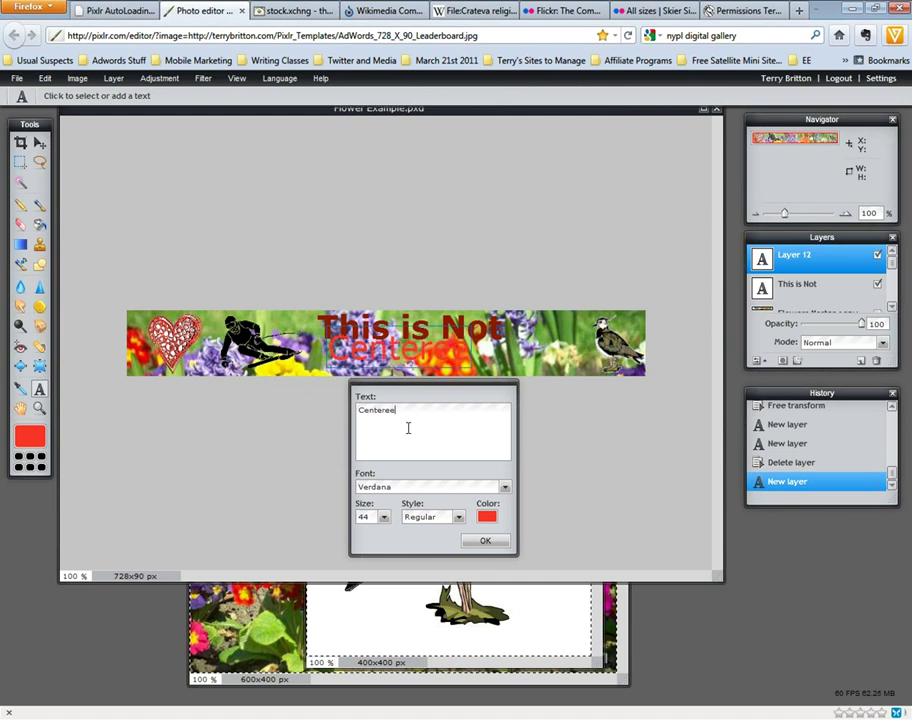
pyautogui.press('BackSpace')
pyautogui.write('d')
# - Set the "Centered" text's color to hex 8c1a00 and its style to Bold/Italic
pyautogui.click(496, 512)
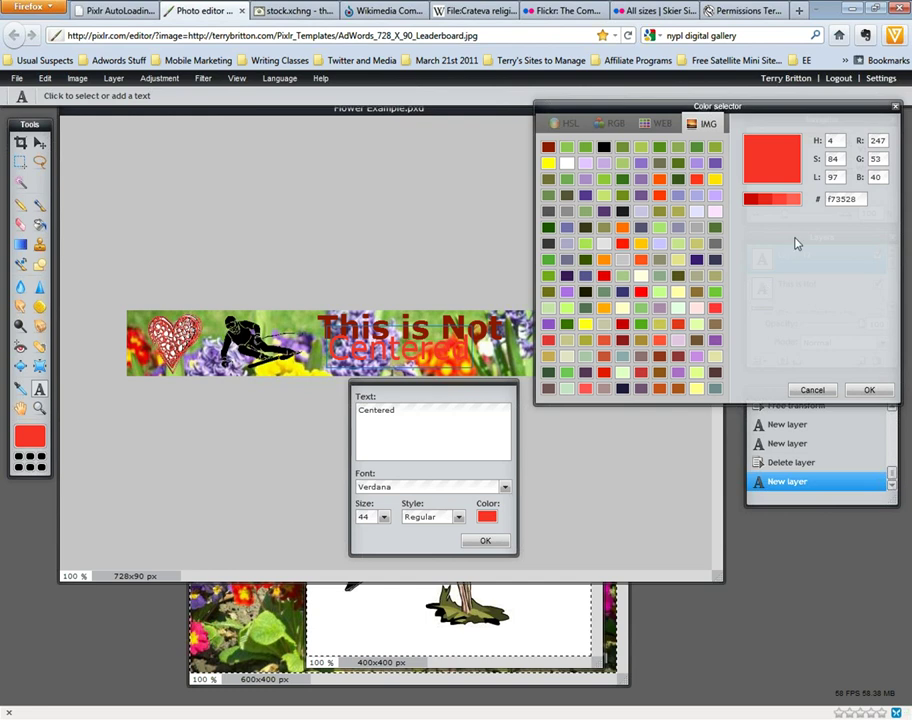
pyautogui.moveTo(858, 198); pyautogui.dragTo(825, 203)
pyautogui.write('8c1a00')
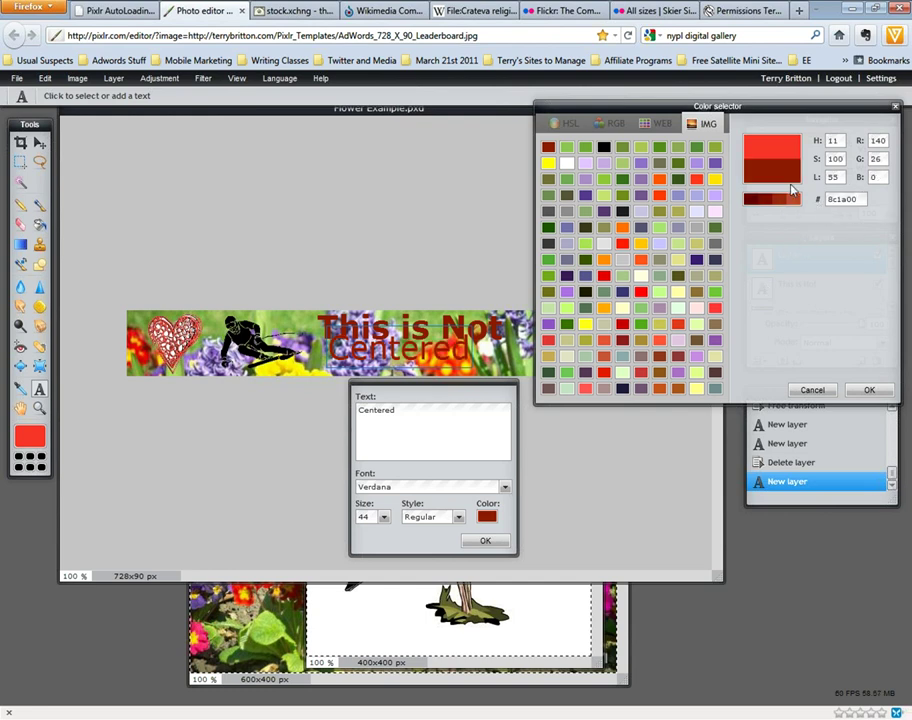
pyautogui.click(866, 390)
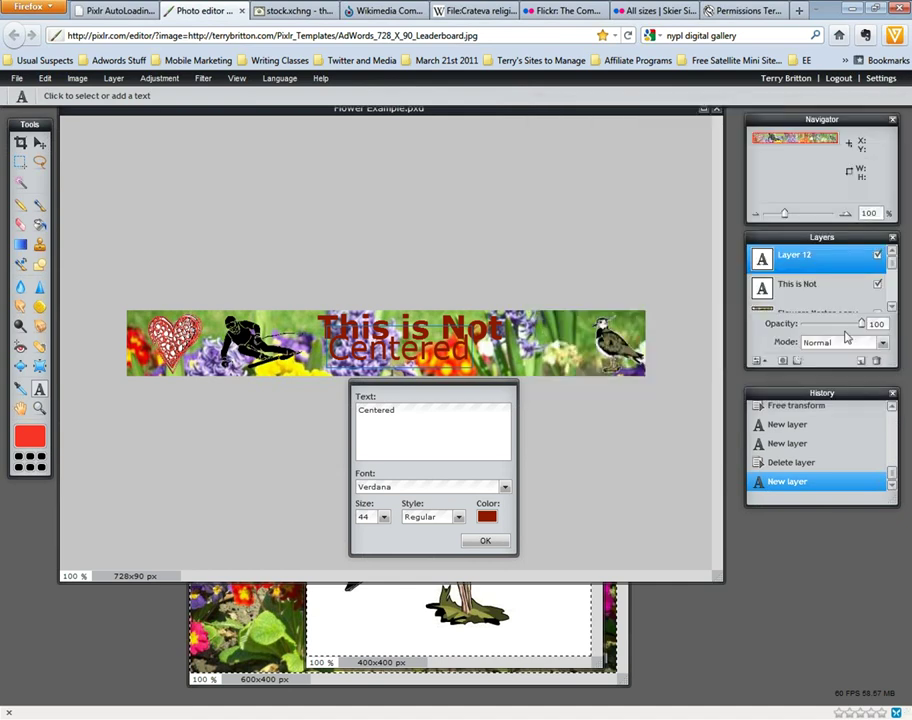
pyautogui.click(430, 518)
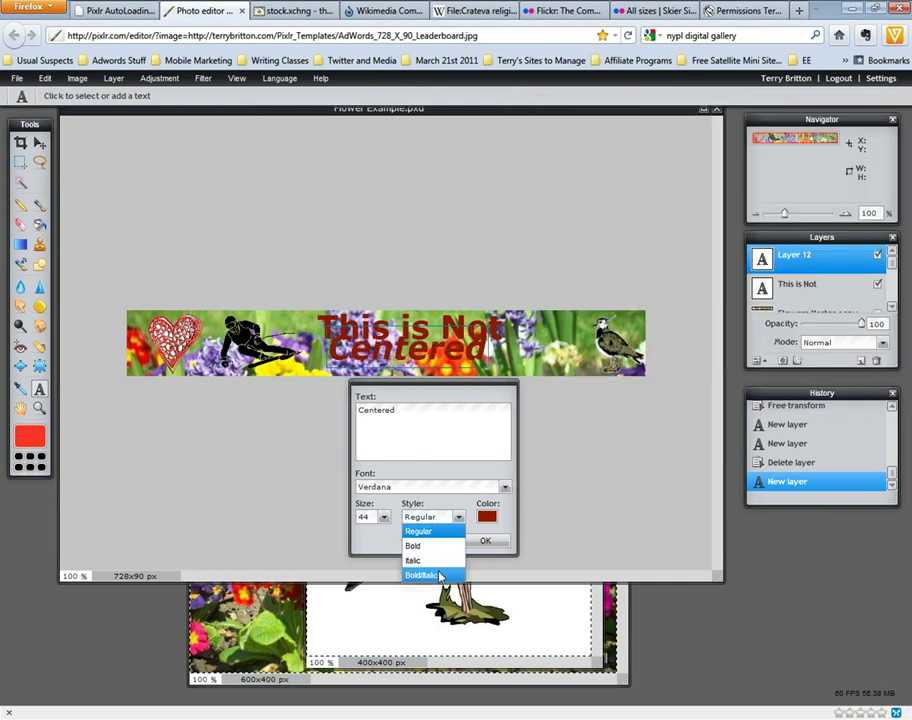
pyautogui.click(439, 576)
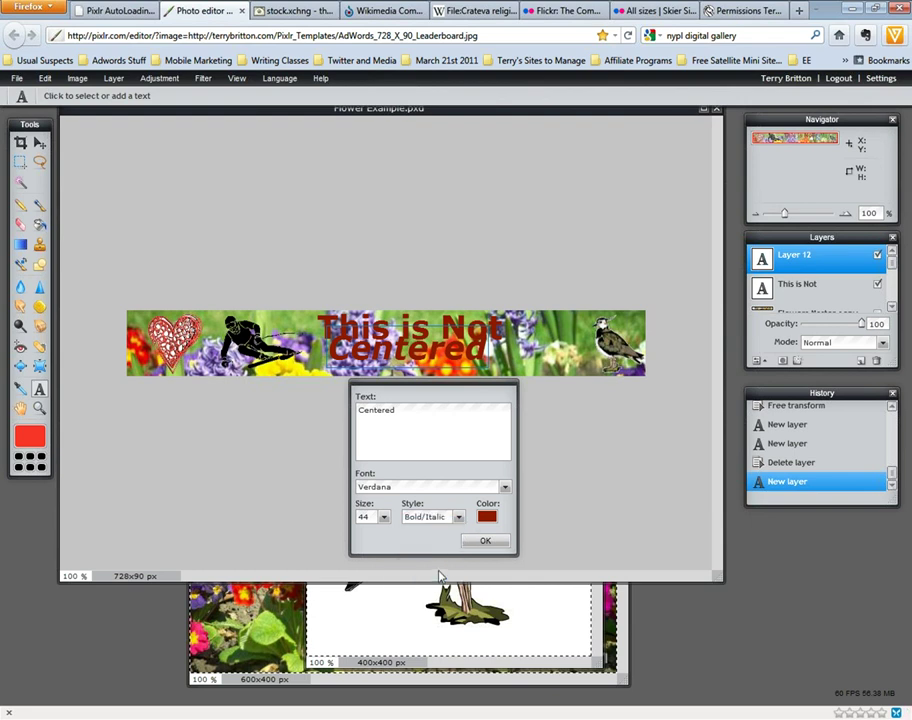
pyautogui.click(484, 540)
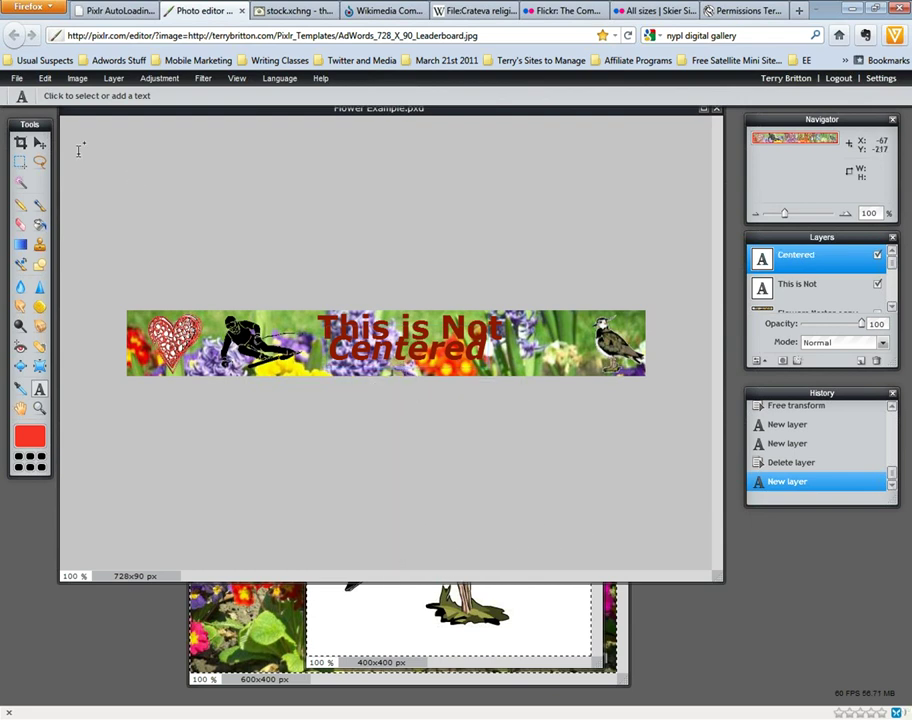
# - Move the "Centered" text down and to the right so it sits clear beneath "This is Not"
pyautogui.click(40, 143)
pyautogui.moveTo(419, 356); pyautogui.dragTo(453, 372)
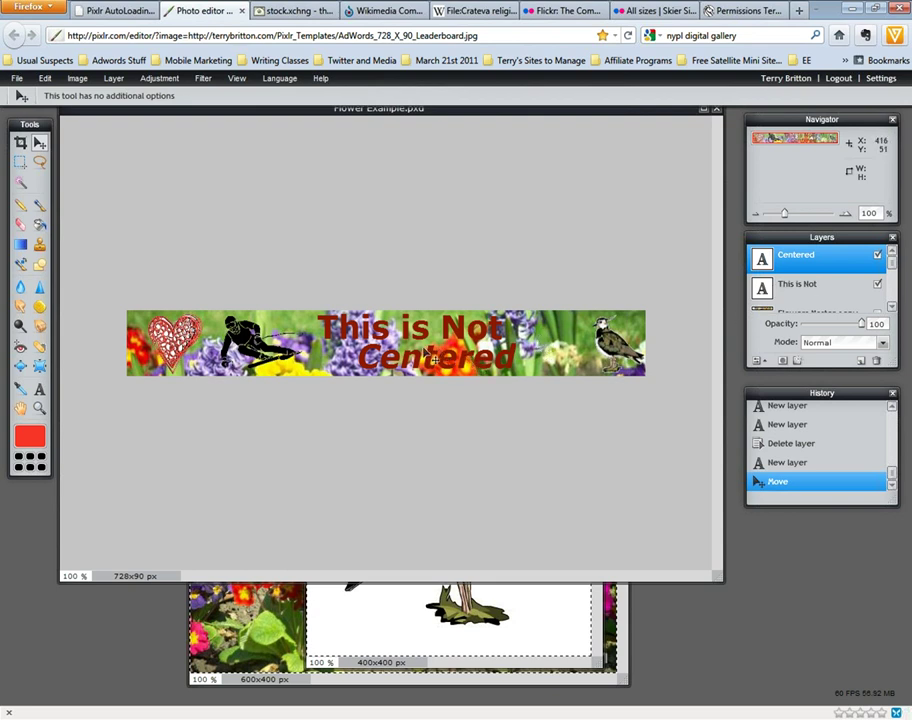
# - Reopen the "Centered" text, preview other fonts on it, and change its font to Geometr212 Bk BT
pyautogui.press('t')
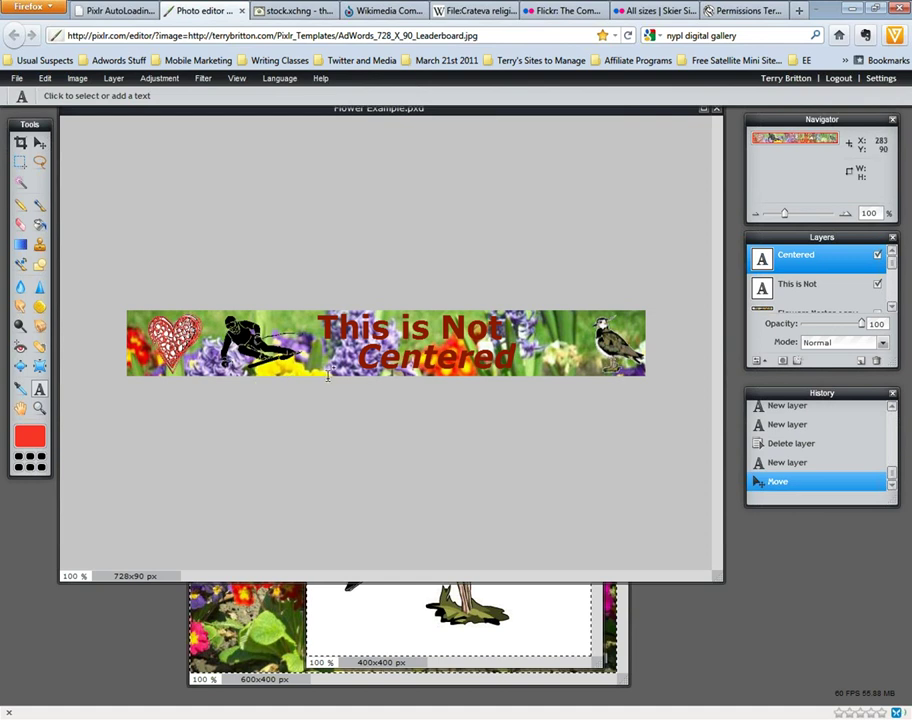
pyautogui.click(430, 357)
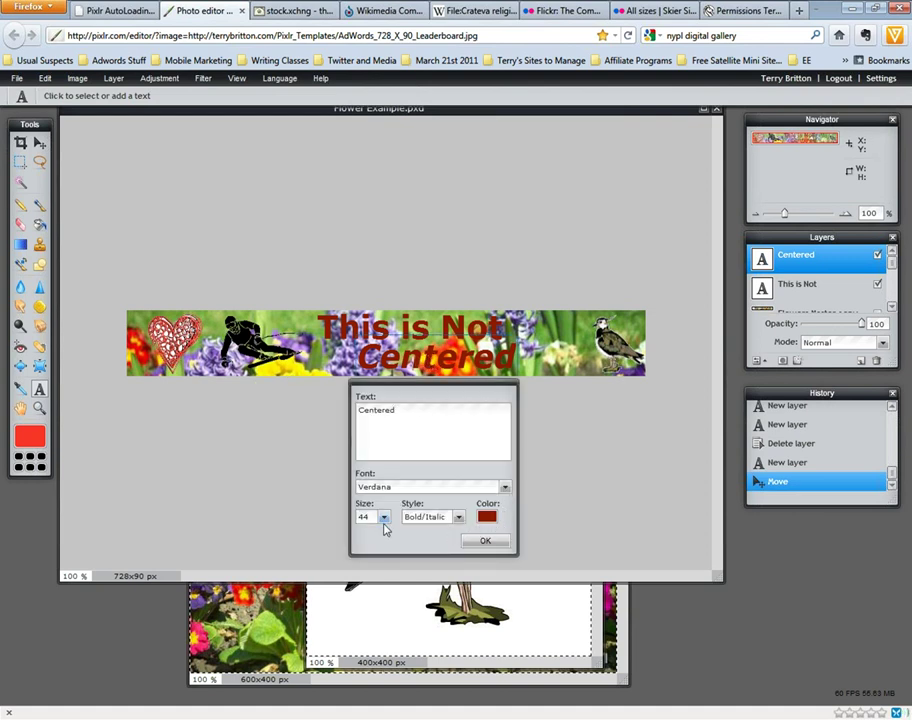
pyautogui.click(506, 488)
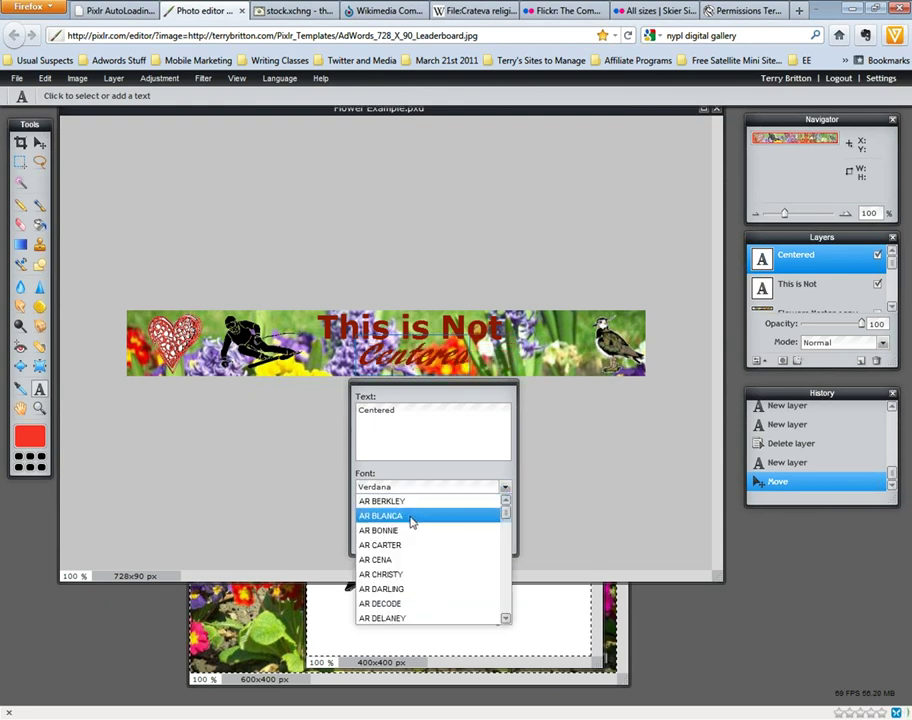
pyautogui.scroll(-15, 395, 576)
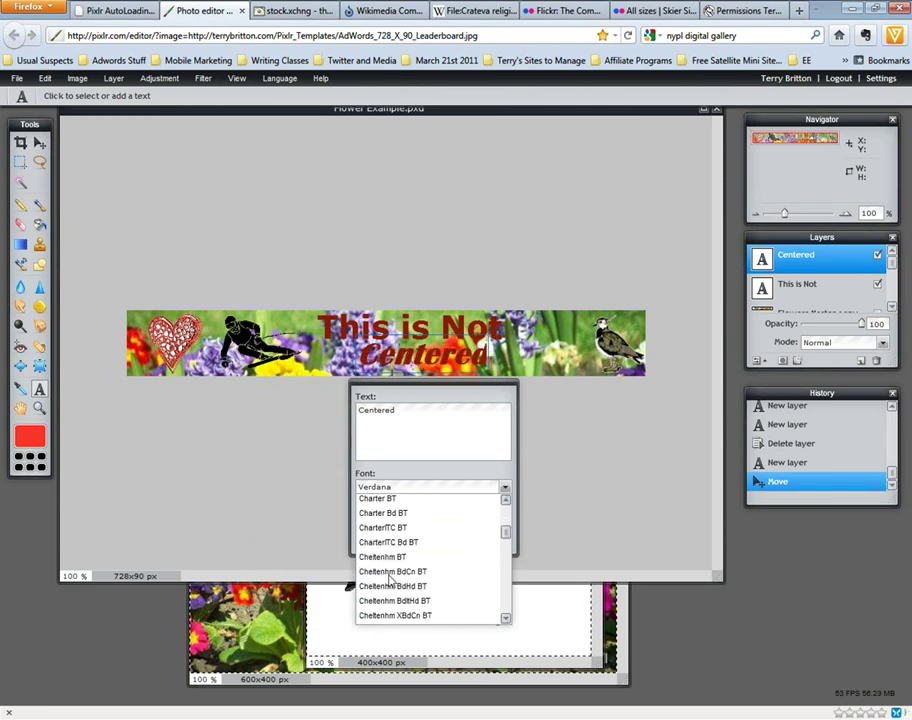
pyautogui.scroll(-15, 392, 578)
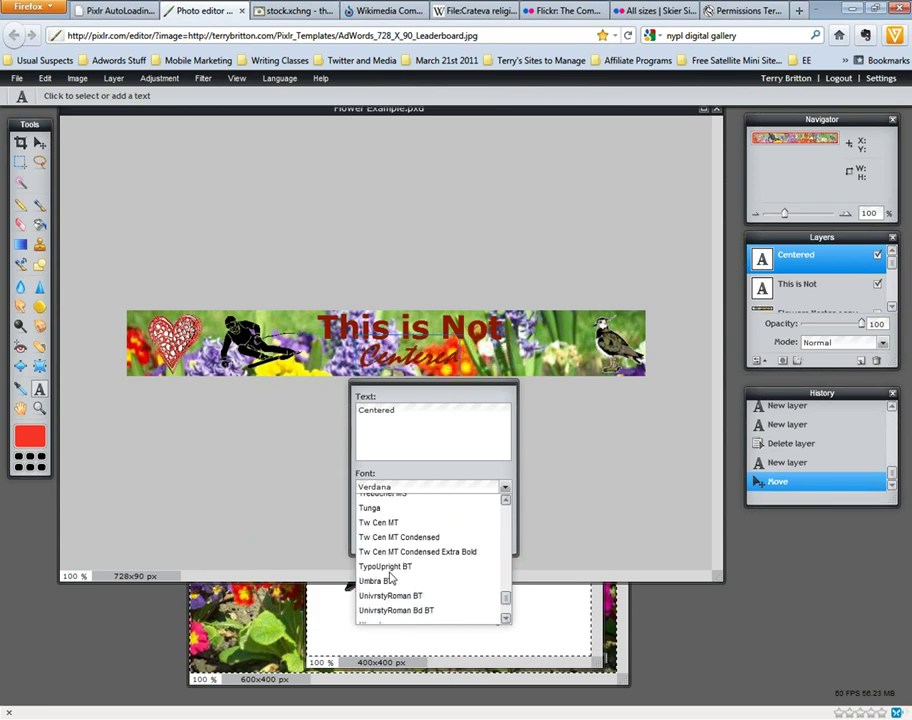
pyautogui.scroll(10, 390, 576)
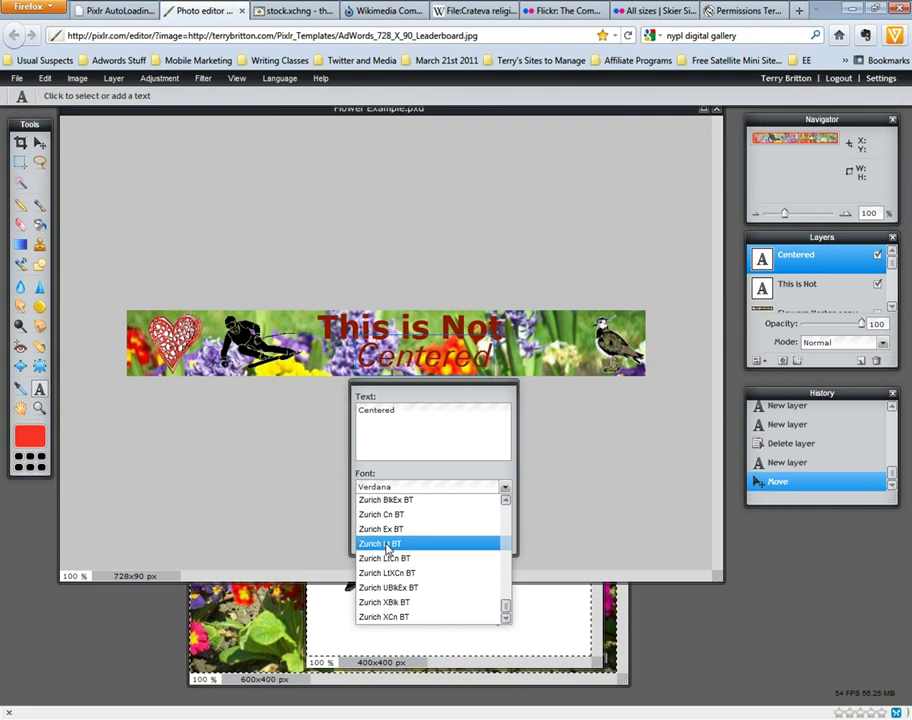
pyautogui.scroll(10, 383, 511)
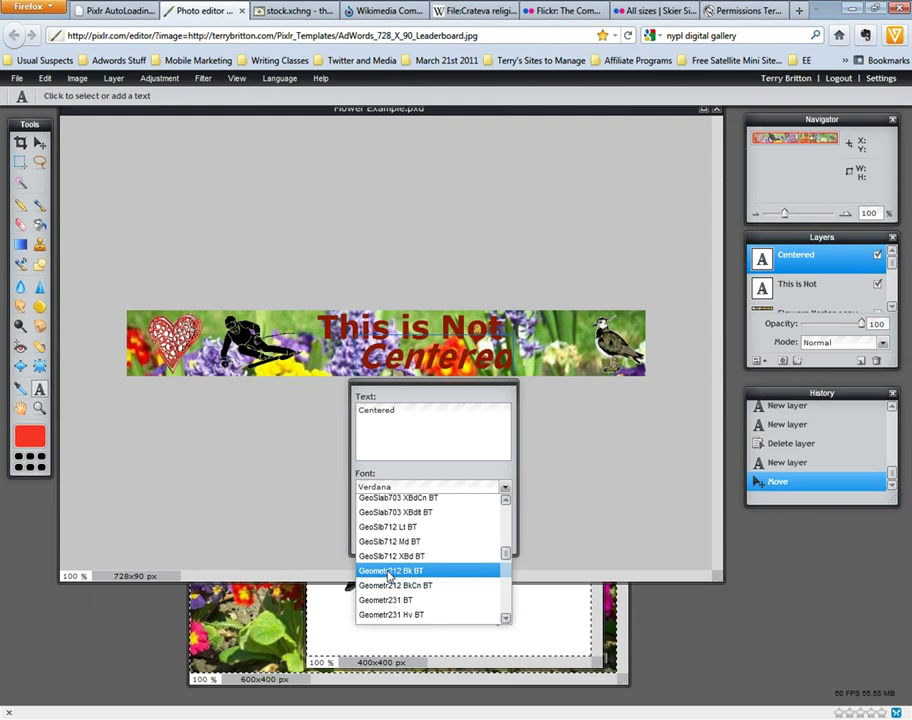
pyautogui.click(390, 571)
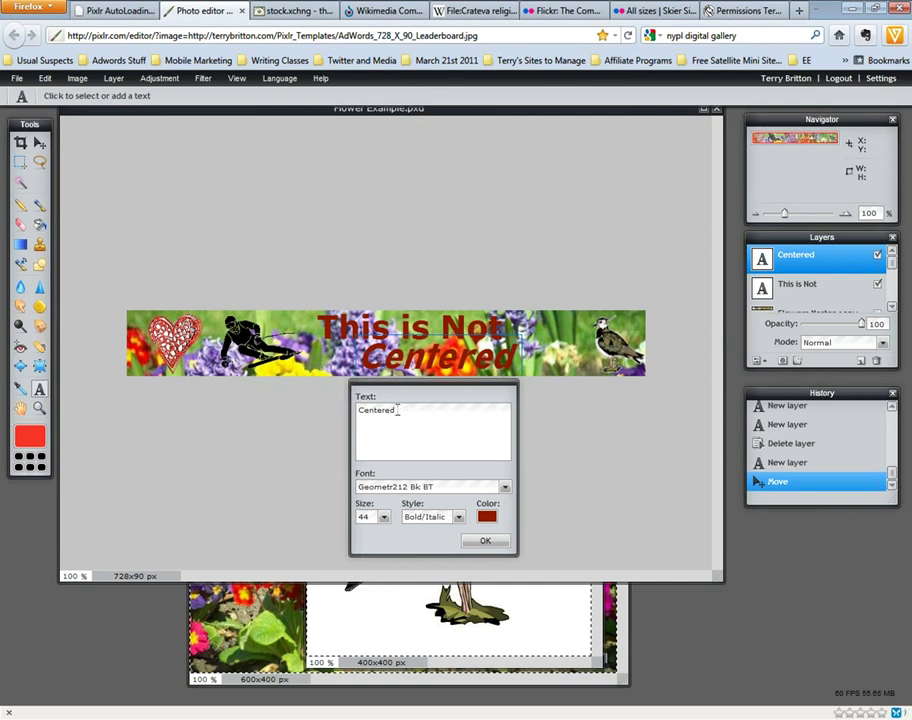
# - Accept the "Centered" text's settings and move it left so it sits centered beneath "This is Not"
pyautogui.moveTo(397, 410); pyautogui.dragTo(358, 412)
pyautogui.click(399, 412)
pyautogui.moveTo(399, 410); pyautogui.dragTo(360, 412)
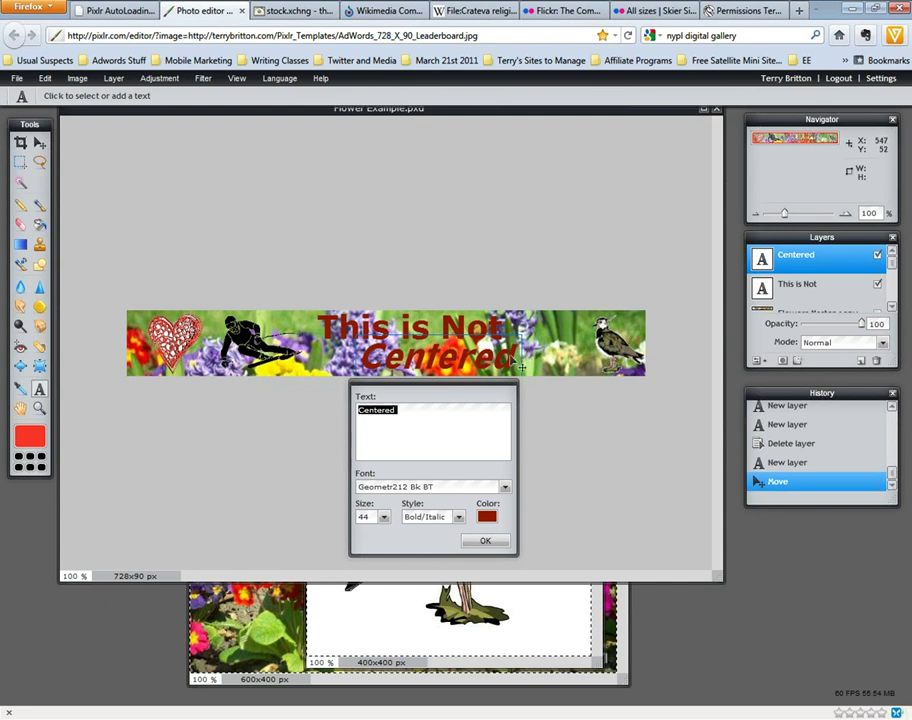
pyautogui.click(401, 411)
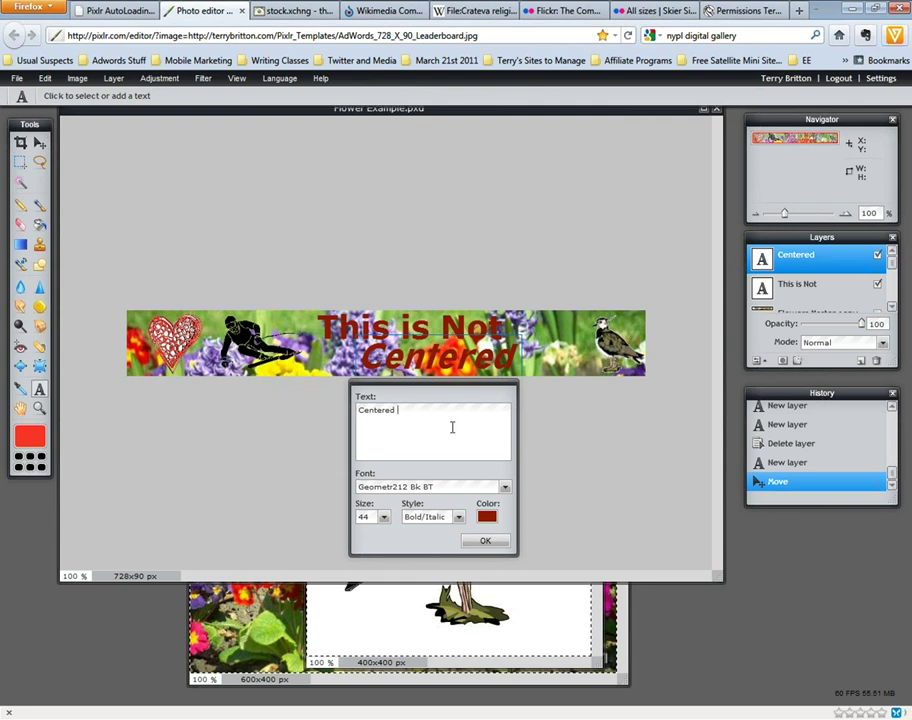
pyautogui.click(485, 543)
pyautogui.click(40, 144)
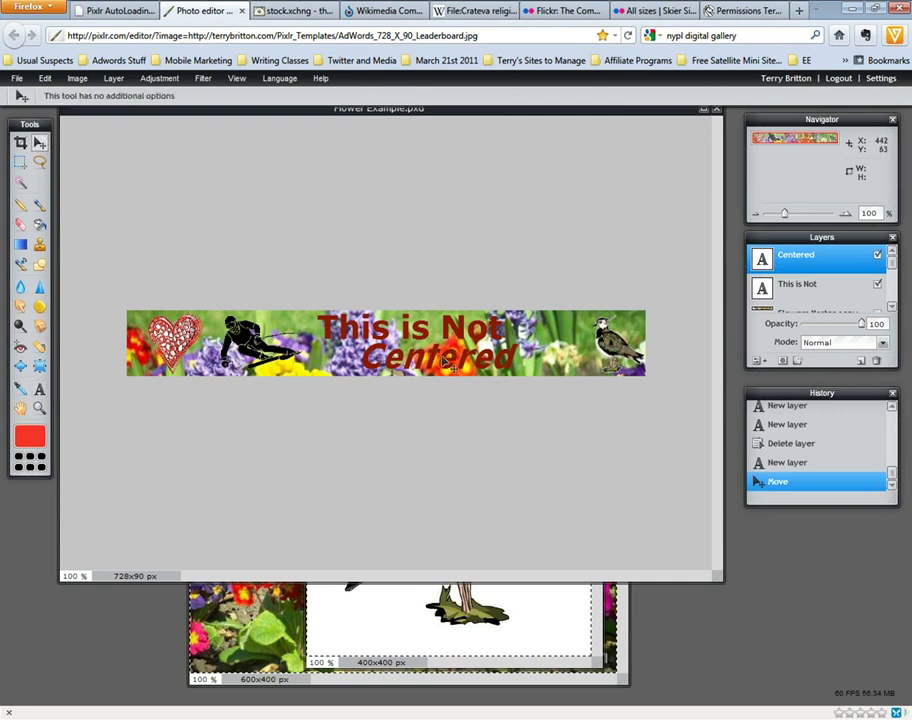
pyautogui.moveTo(455, 371); pyautogui.dragTo(433, 371)
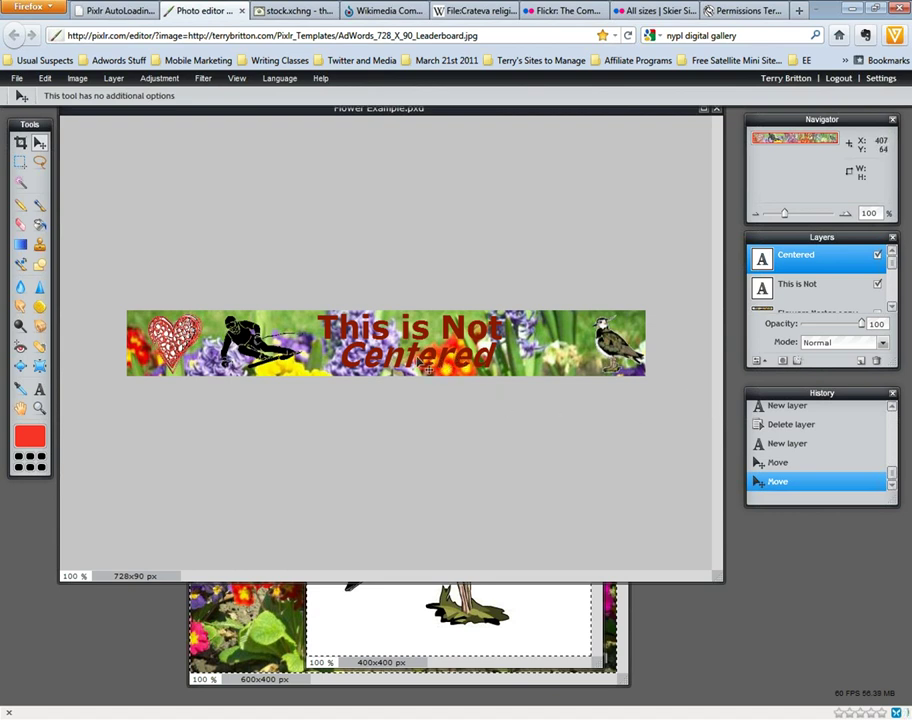
pyautogui.moveTo(426, 367); pyautogui.dragTo(419, 366)
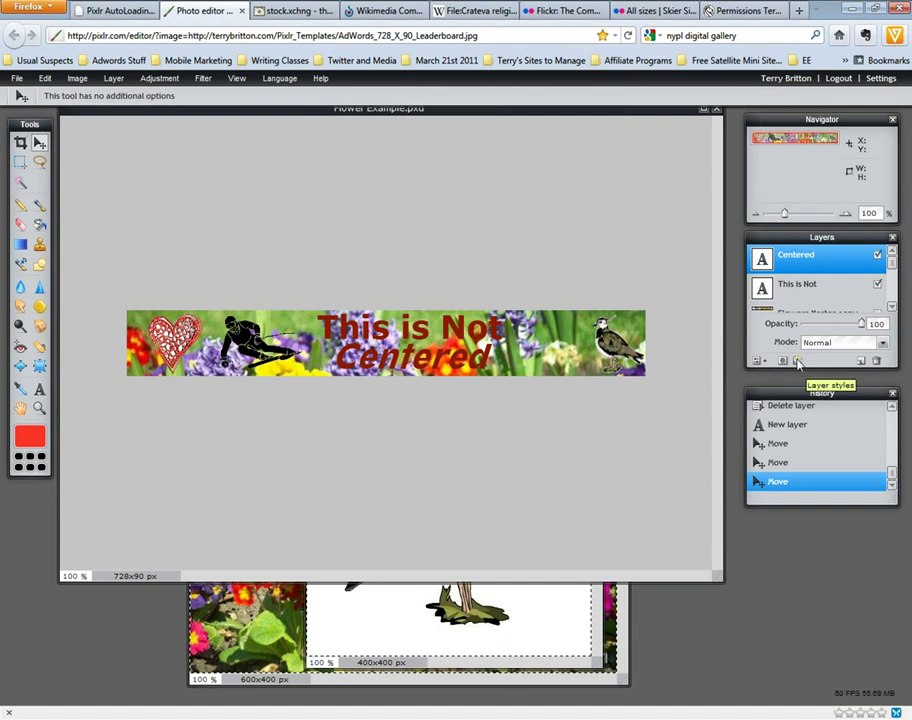
# - Open the layer styles for the "Centered" layer, enable Drop shadow and show its settings, keeping the banner text uncovered
pyautogui.click(797, 362)
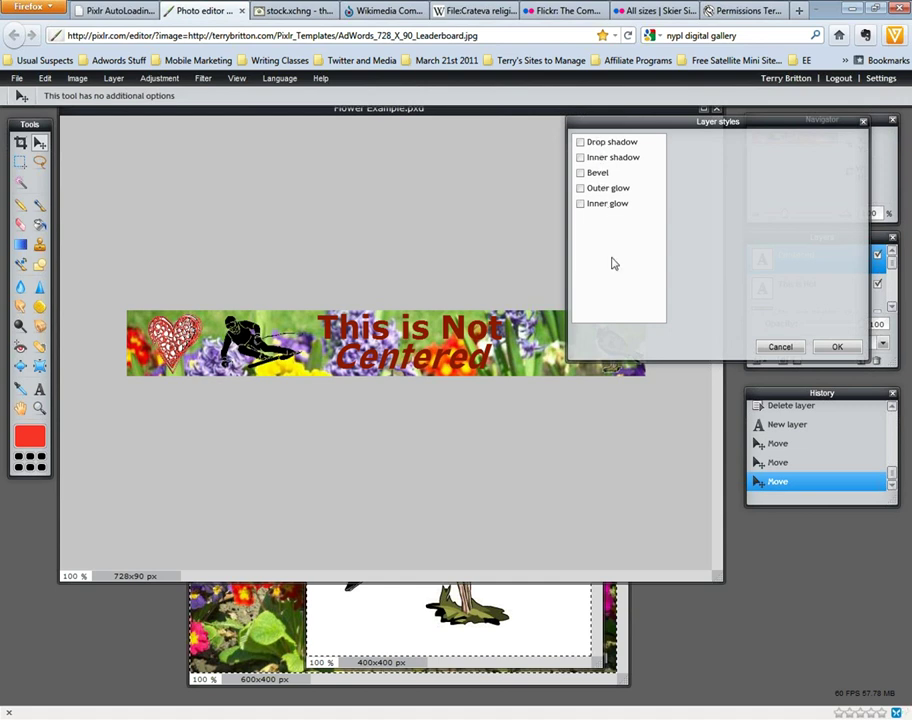
pyautogui.click(580, 143)
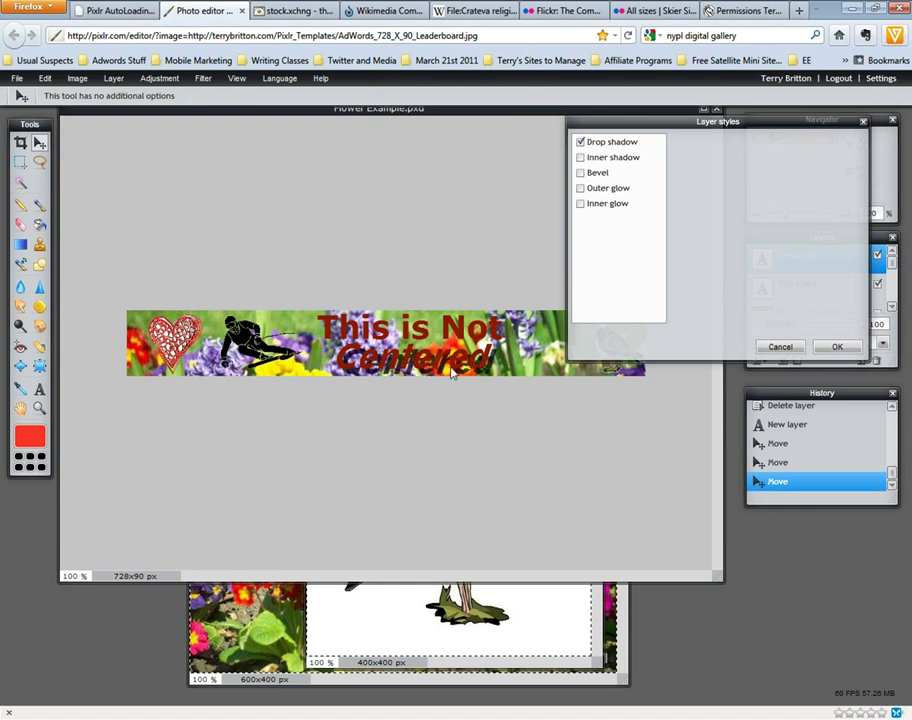
pyautogui.click(612, 145)
pyautogui.moveTo(795, 147); pyautogui.dragTo(768, 339)
# - Set the drop shadow's color to hex 8c1a00
pyautogui.click(739, 428)
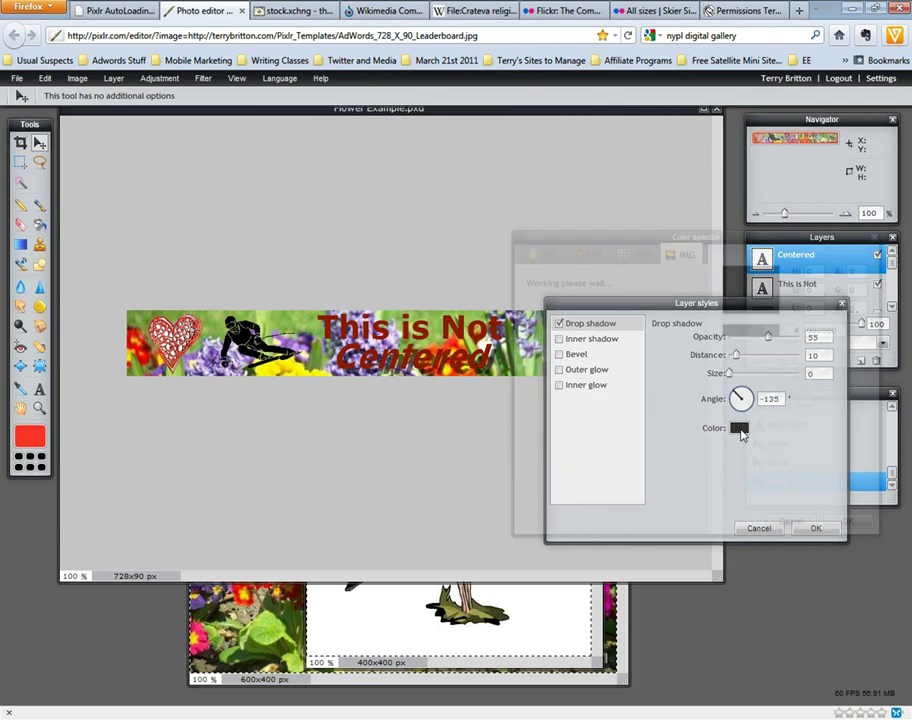
pyautogui.moveTo(836, 330); pyautogui.dragTo(800, 336)
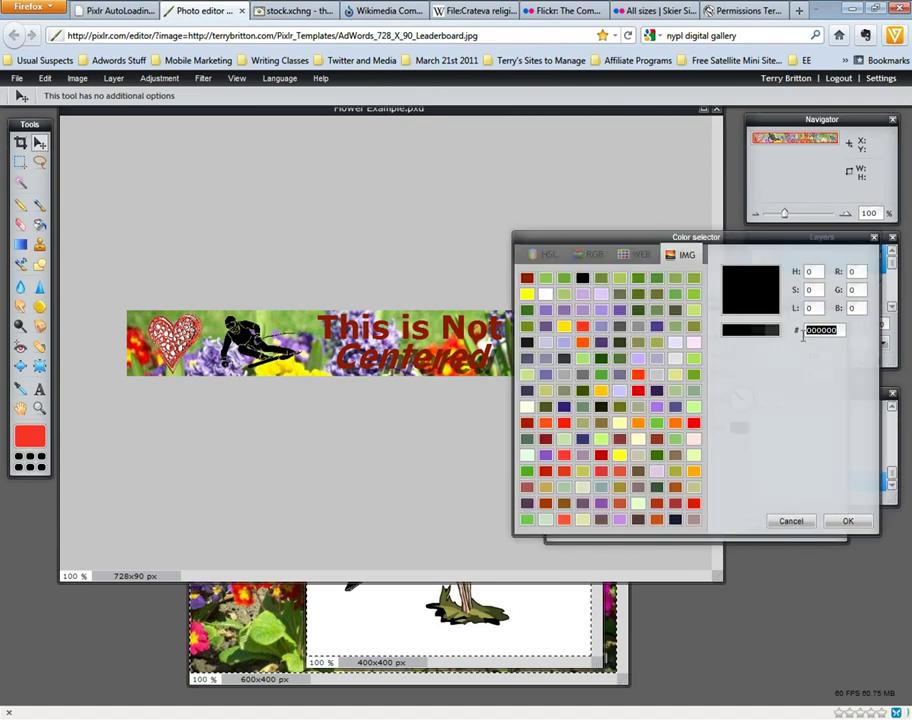
pyautogui.write('8c1a00')
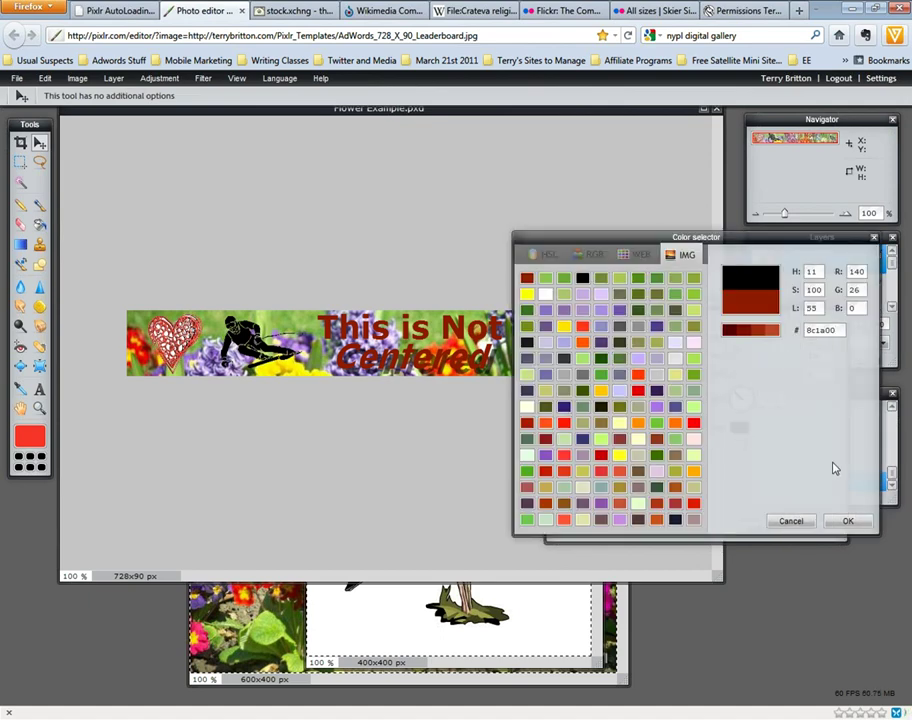
pyautogui.click(847, 521)
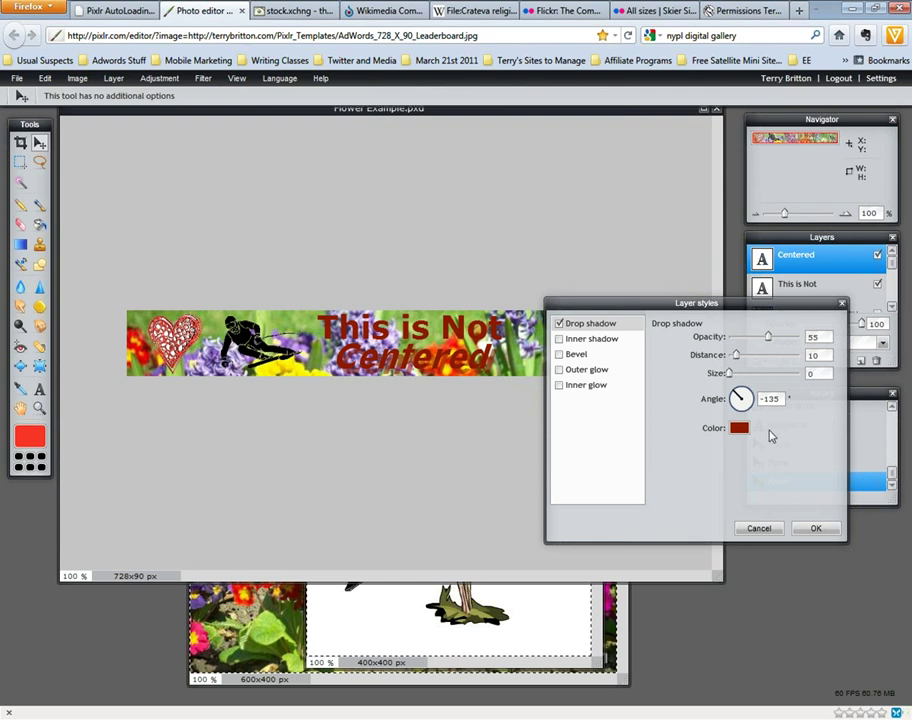
# - Set the drop shadow's opacity to 72, distance to 0, size to 4 and color to yellow-orange ffc600
pyautogui.moveTo(768, 340)
pyautogui.mouseDown()
pyautogui.moveTo(808, 342)
pyautogui.moveTo(783, 343)
pyautogui.mouseUp()
pyautogui.moveTo(736, 360)
pyautogui.mouseDown()
pyautogui.moveTo(746, 359)
pyautogui.moveTo(717, 367)
pyautogui.moveTo(721, 352)
pyautogui.moveTo(733, 352)
pyautogui.moveTo(686, 391)
pyautogui.moveTo(733, 376)
pyautogui.mouseUp()
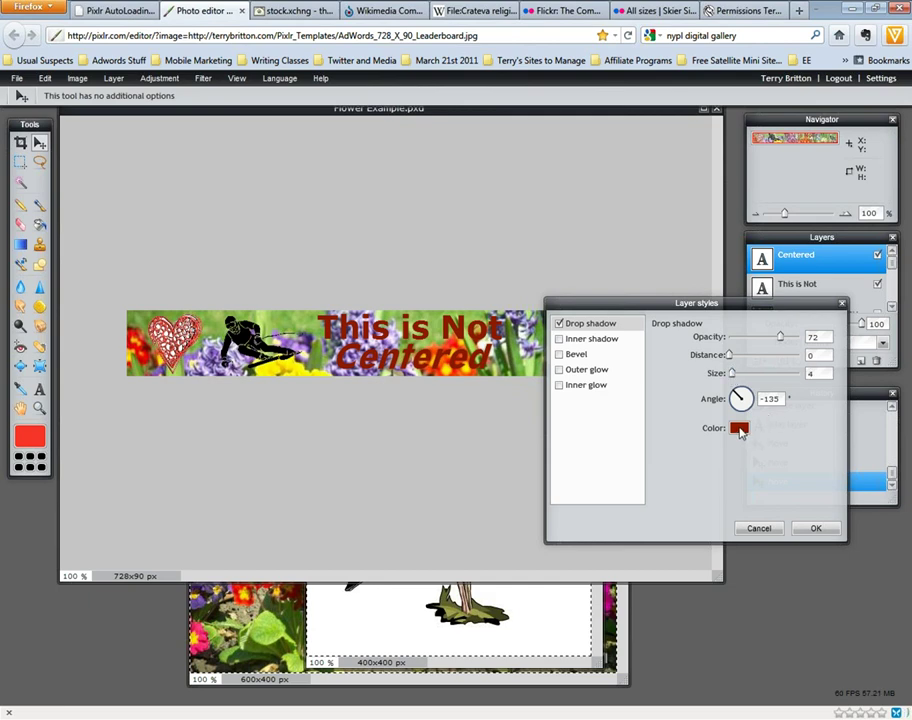
pyautogui.click(739, 428)
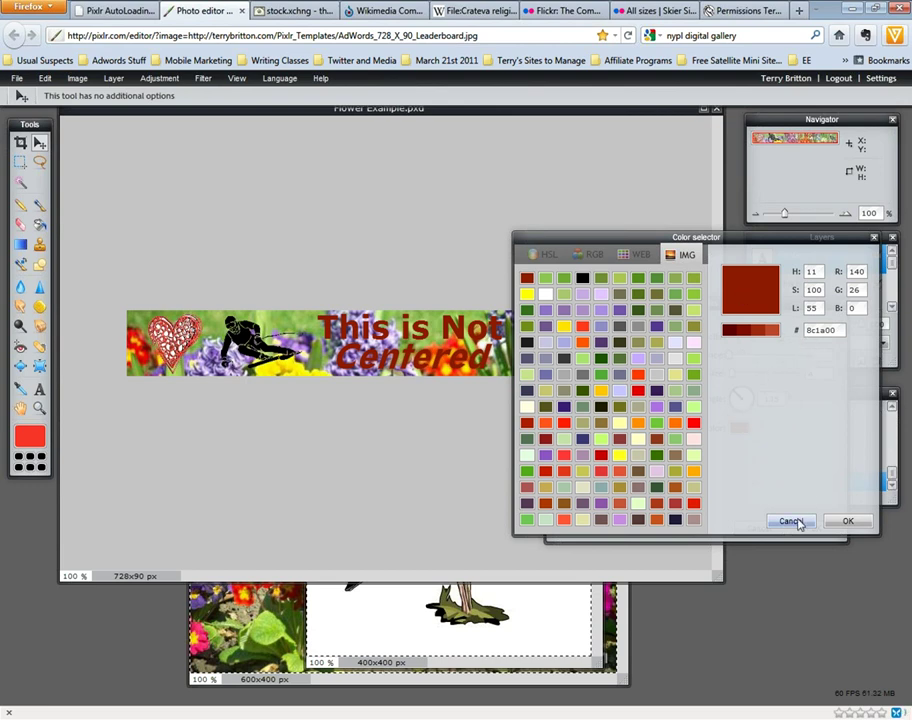
pyautogui.click(601, 391)
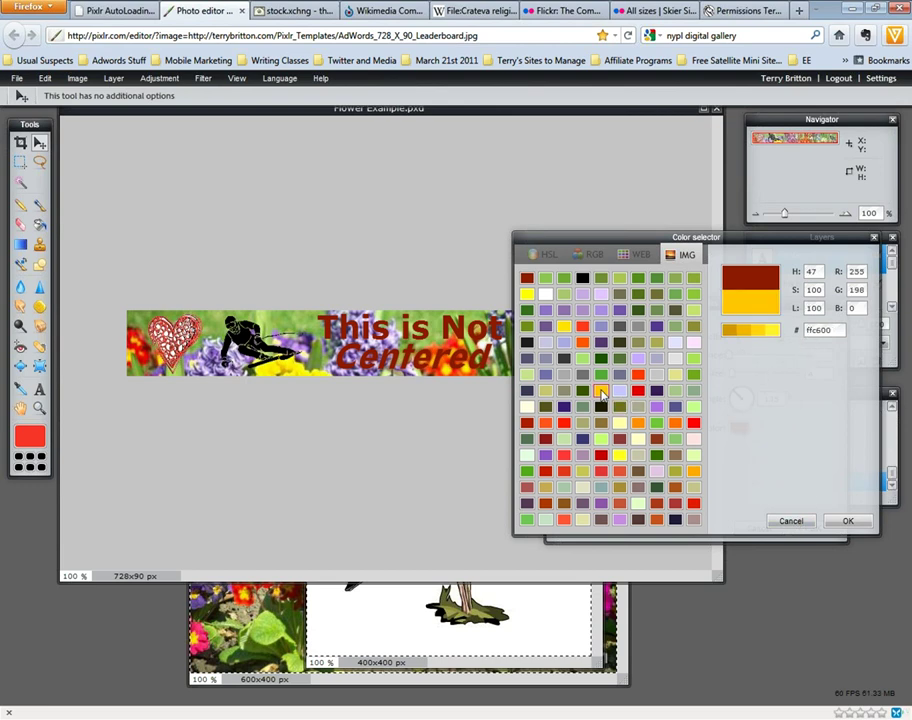
pyautogui.click(844, 522)
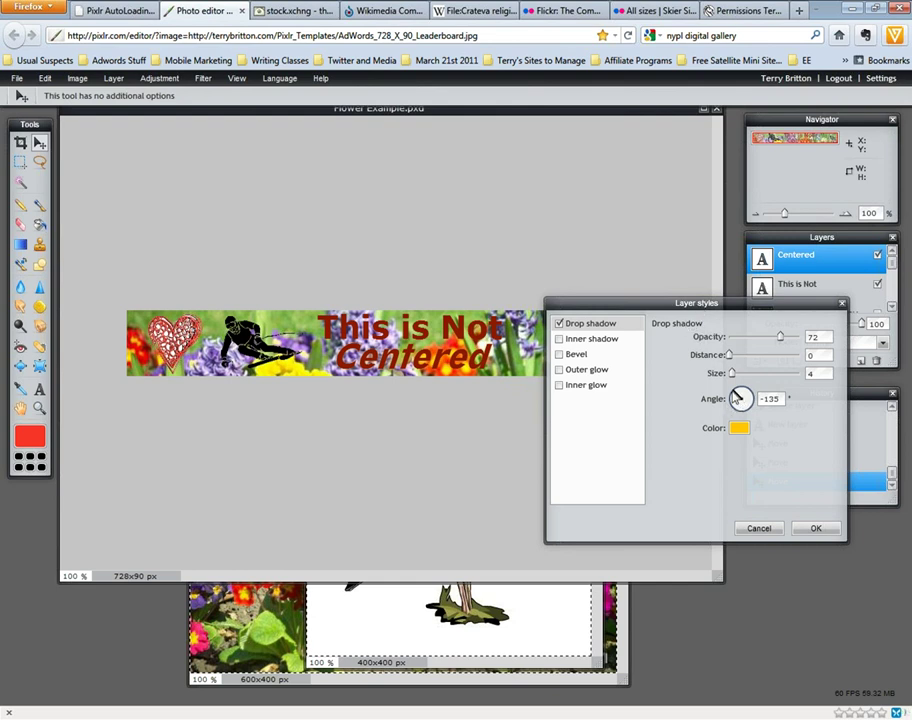
# - Try the drop shadow with size 4, distance 10 and an angle of 25°
pyautogui.moveTo(733, 375); pyautogui.dragTo(774, 423)
pyautogui.moveTo(730, 355); pyautogui.dragTo(735, 355)
pyautogui.moveTo(741, 399); pyautogui.dragTo(796, 425)
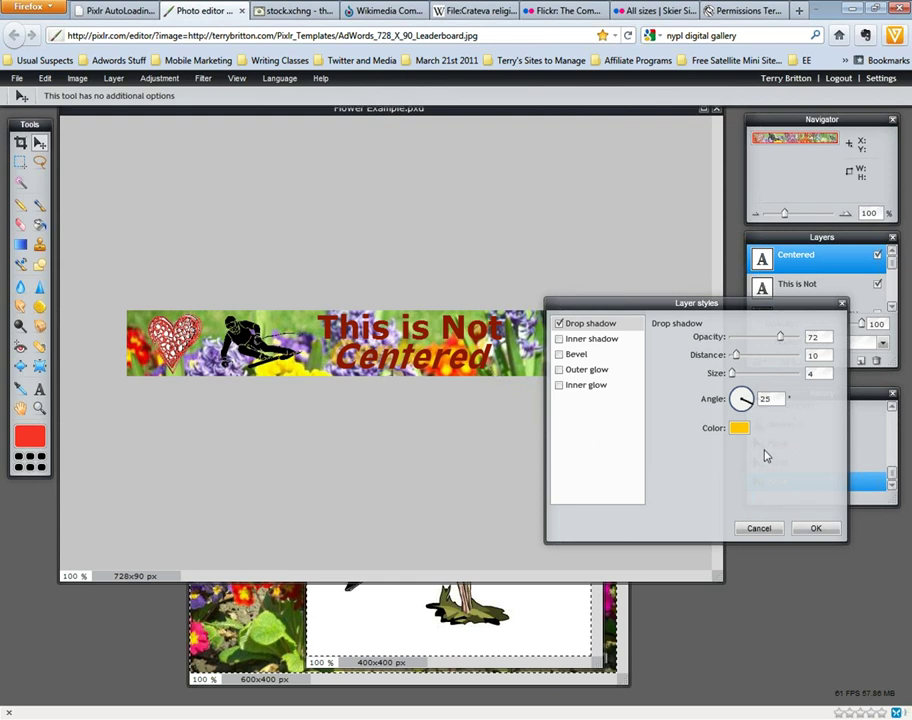
# - Replace the drop shadow on "Centered" with an outer glow in yellow ffff1c
pyautogui.click(559, 323)
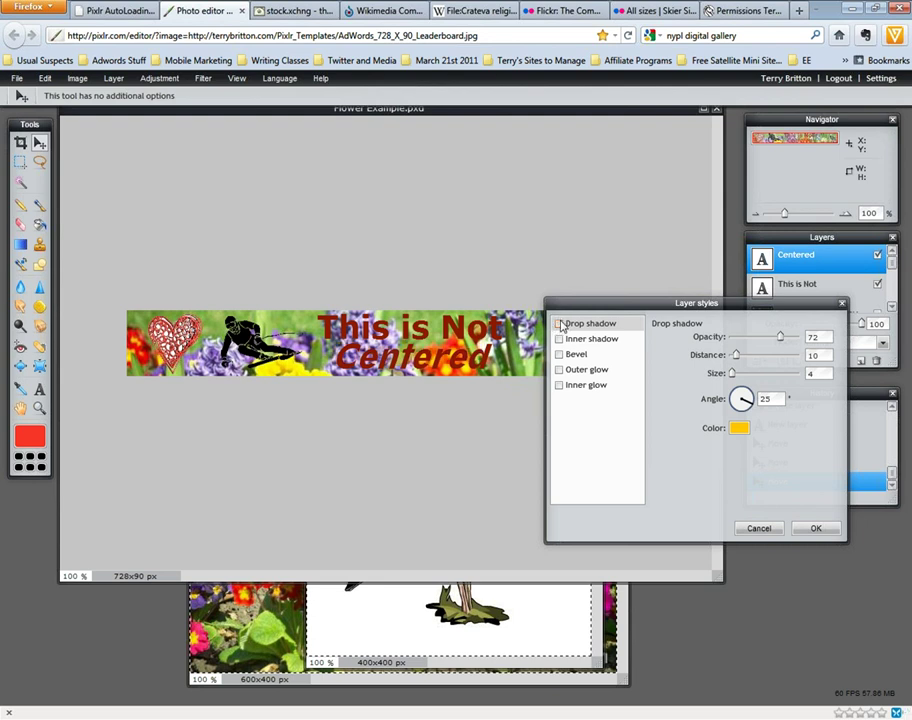
pyautogui.click(574, 372)
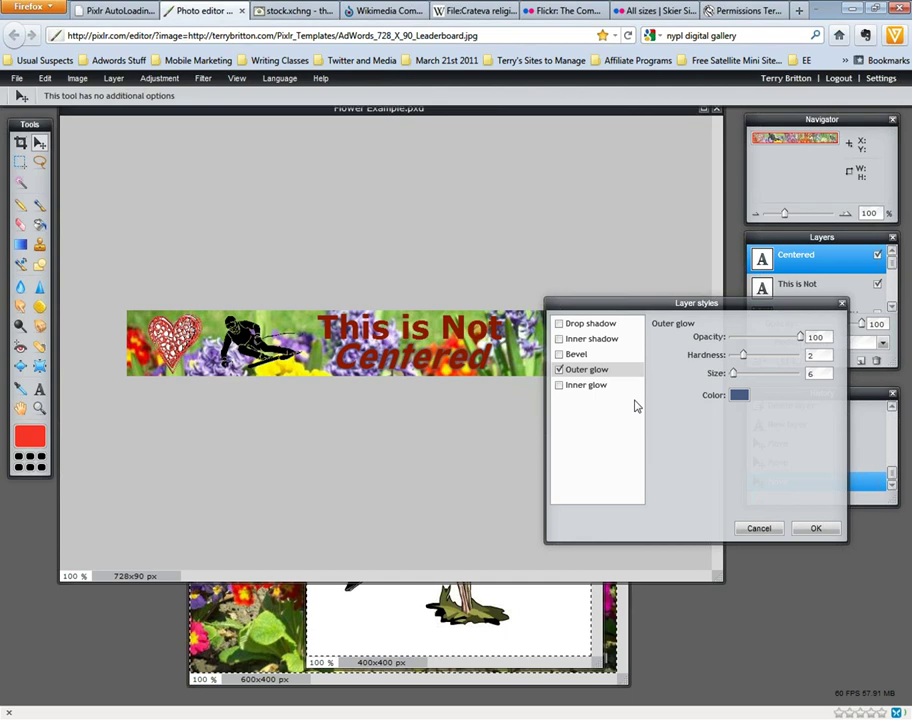
pyautogui.click(741, 397)
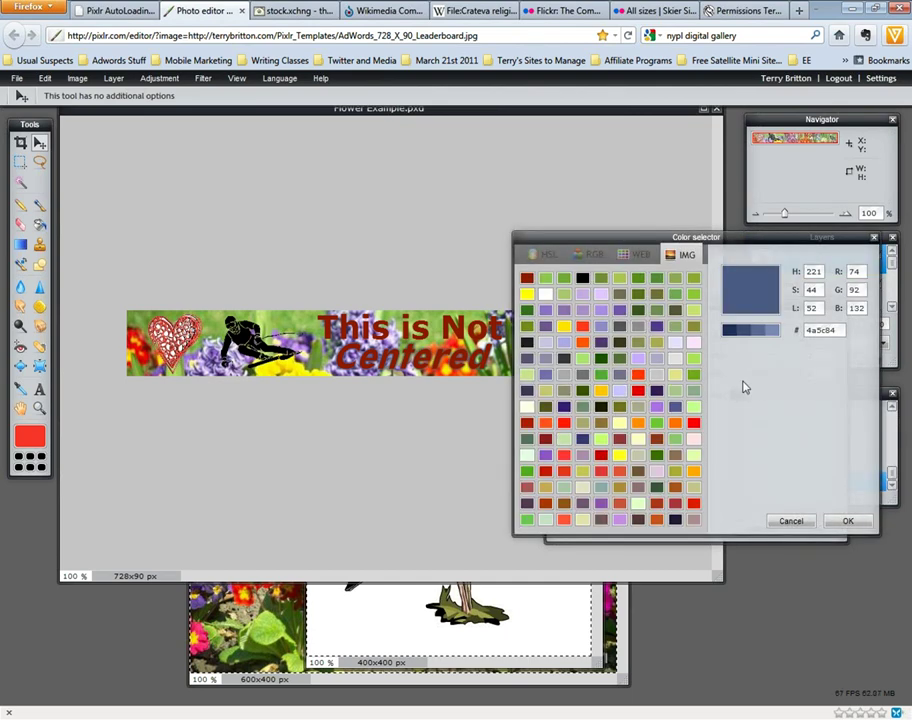
pyautogui.click(602, 442)
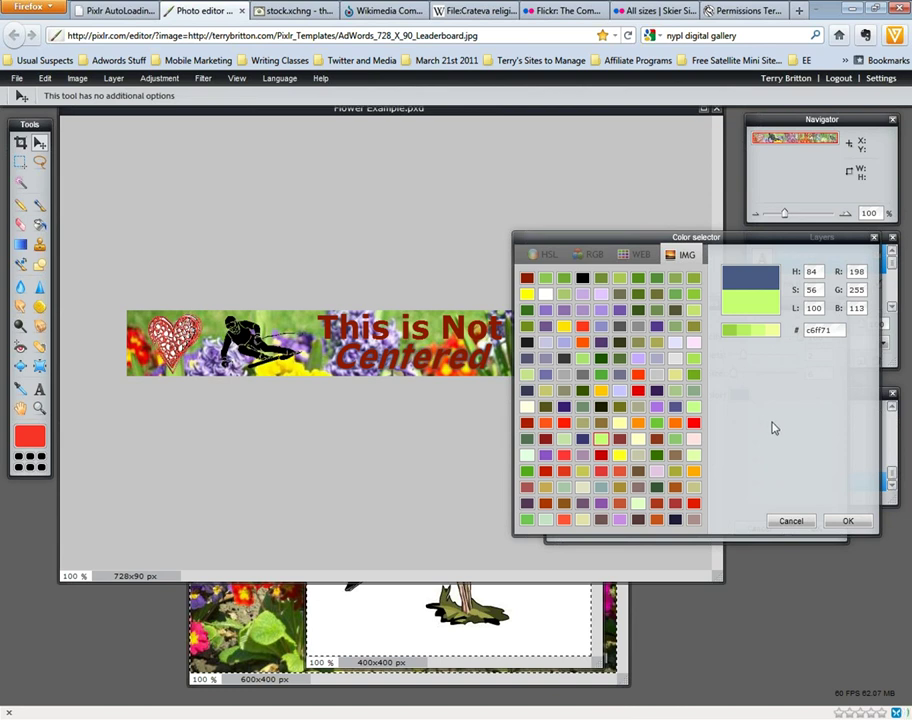
pyautogui.click(621, 456)
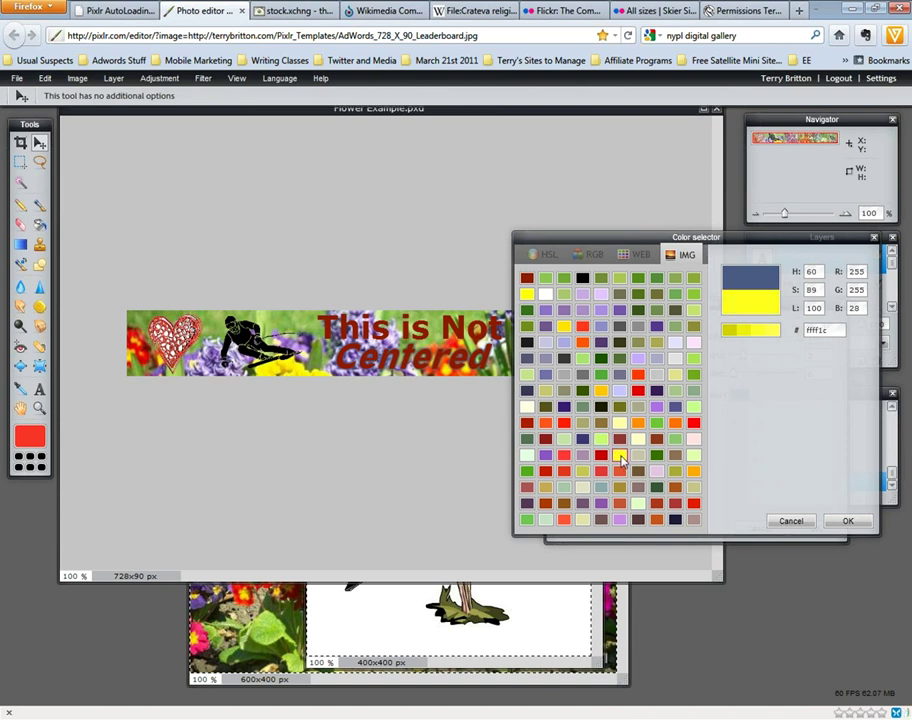
pyautogui.click(847, 521)
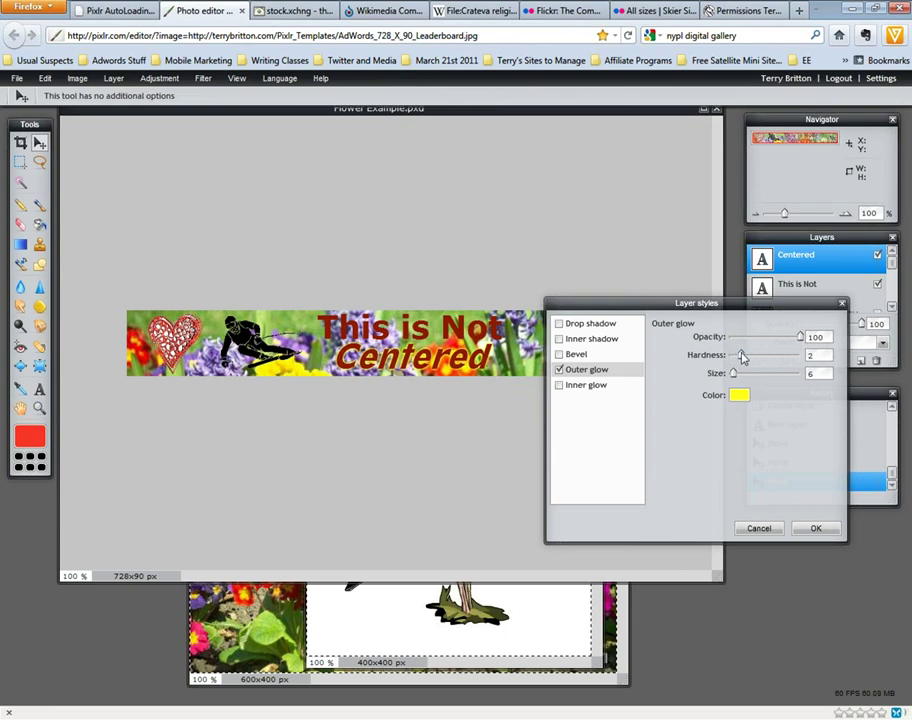
# - Set the outer glow's color to light green c6e271, opacity to 84, hardness to 5 and size to 10
pyautogui.click(749, 399)
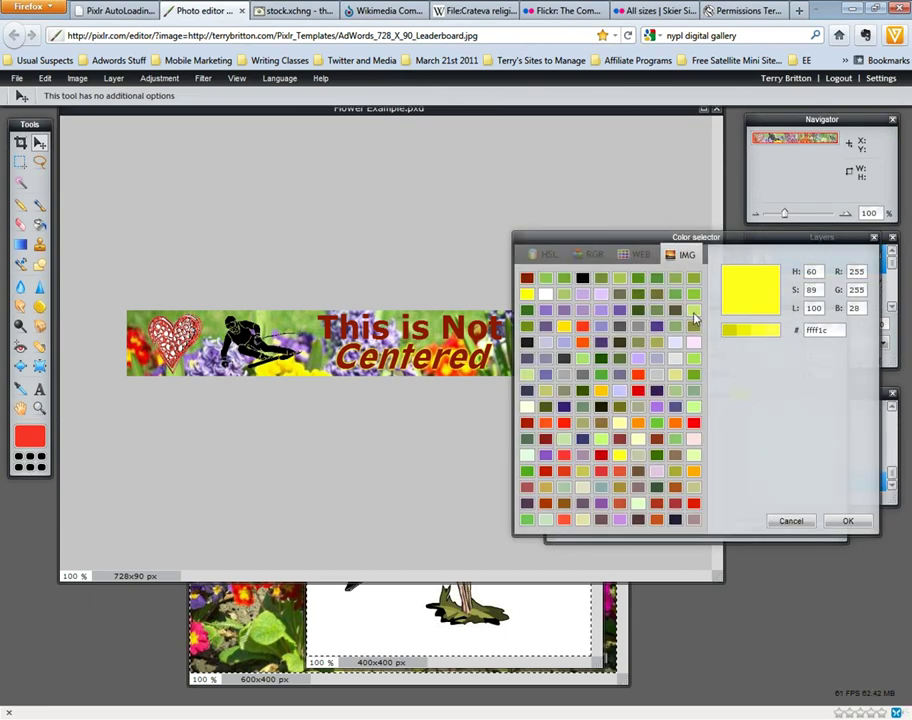
pyautogui.click(847, 521)
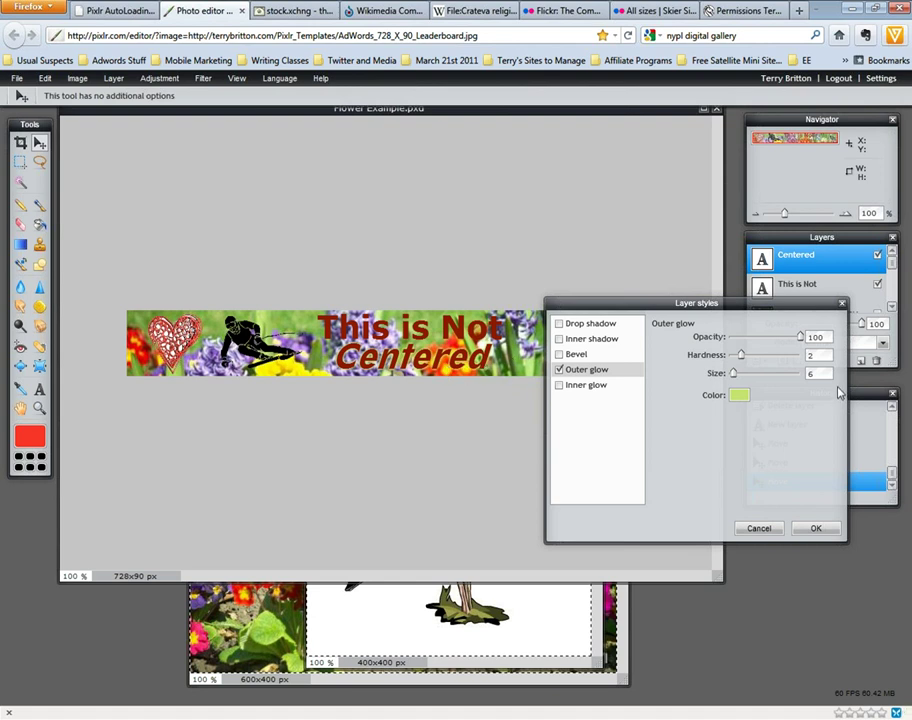
pyautogui.moveTo(735, 374); pyautogui.dragTo(754, 361)
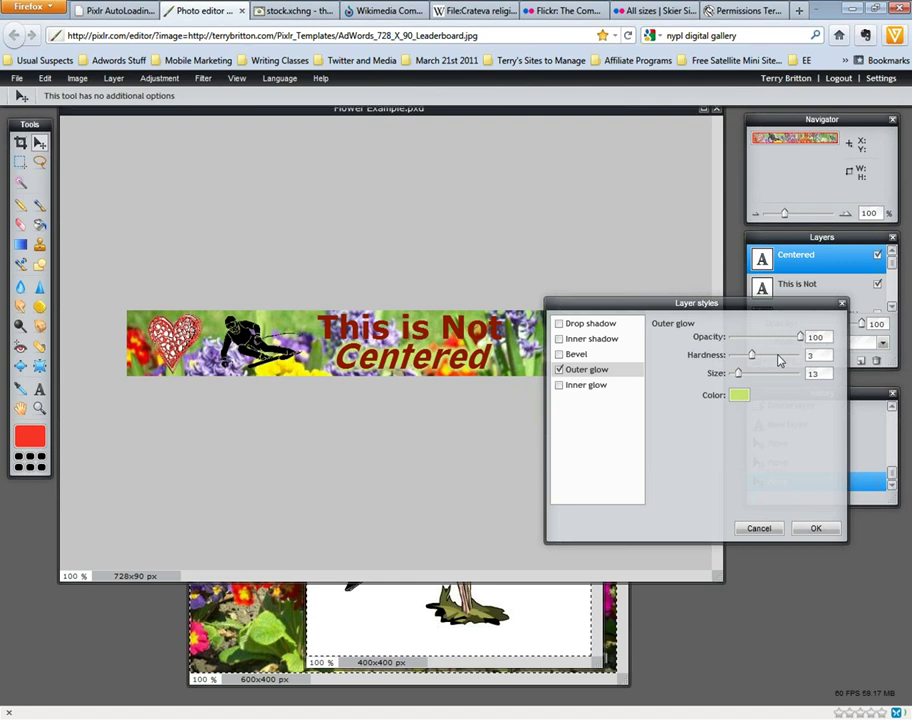
pyautogui.moveTo(800, 338); pyautogui.dragTo(737, 374)
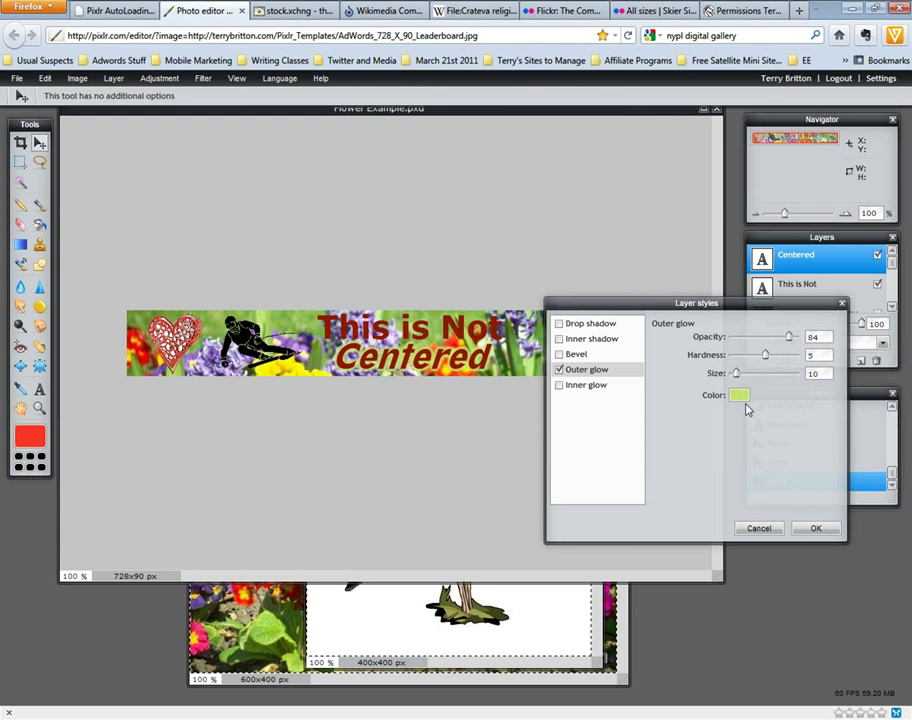
# - Change the outer glow's color to a lighter shade of the same green
pyautogui.click(744, 397)
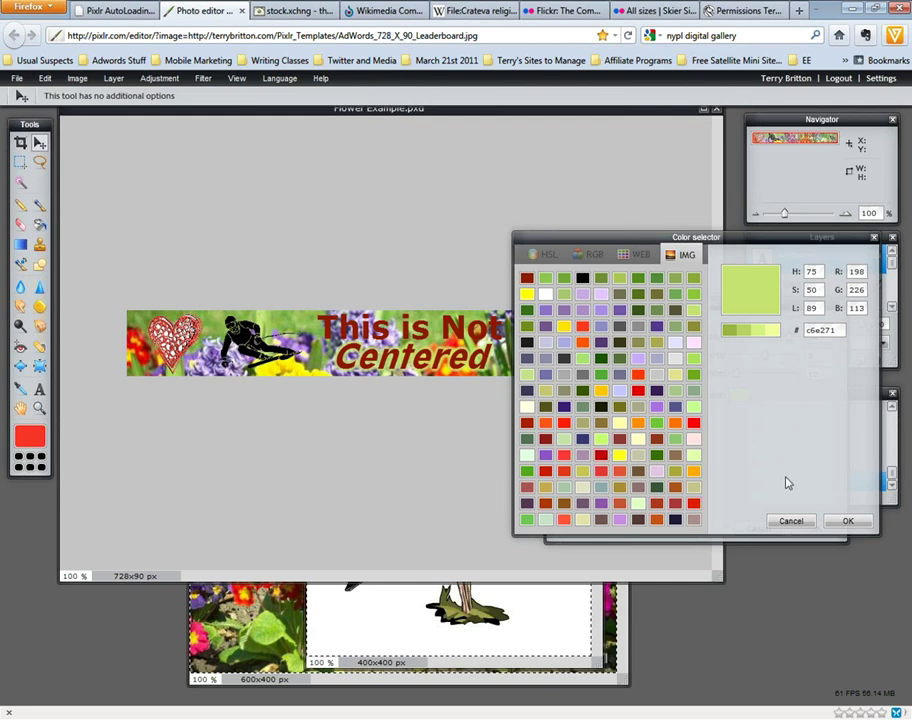
pyautogui.click(762, 333)
pyautogui.click(848, 521)
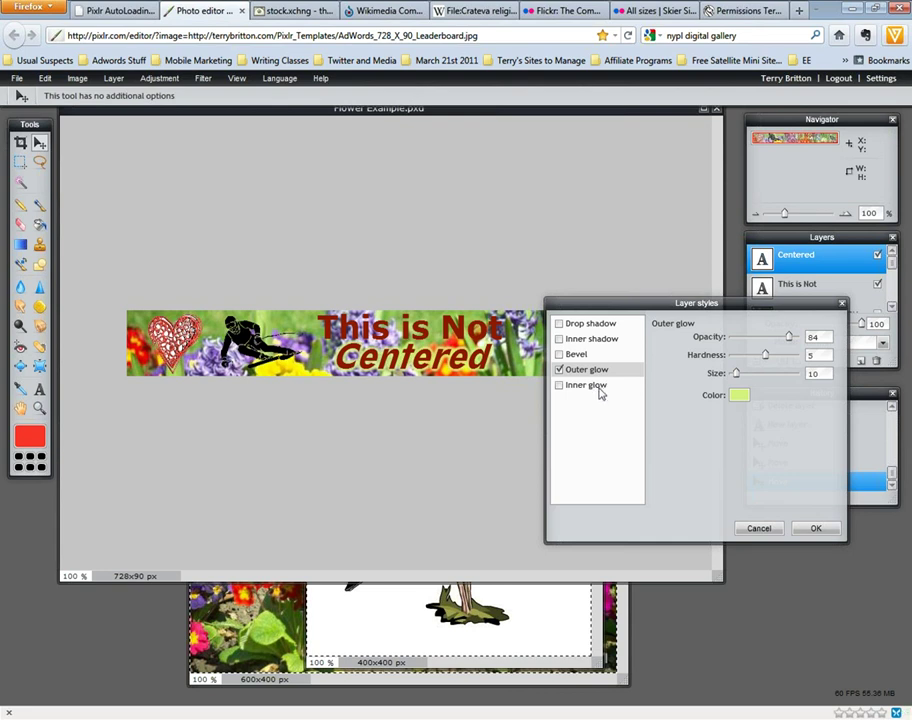
# - Add a bevel to the "Centered" layer with an angle of 46°, try the Outer style and set it to Full
pyautogui.click(575, 356)
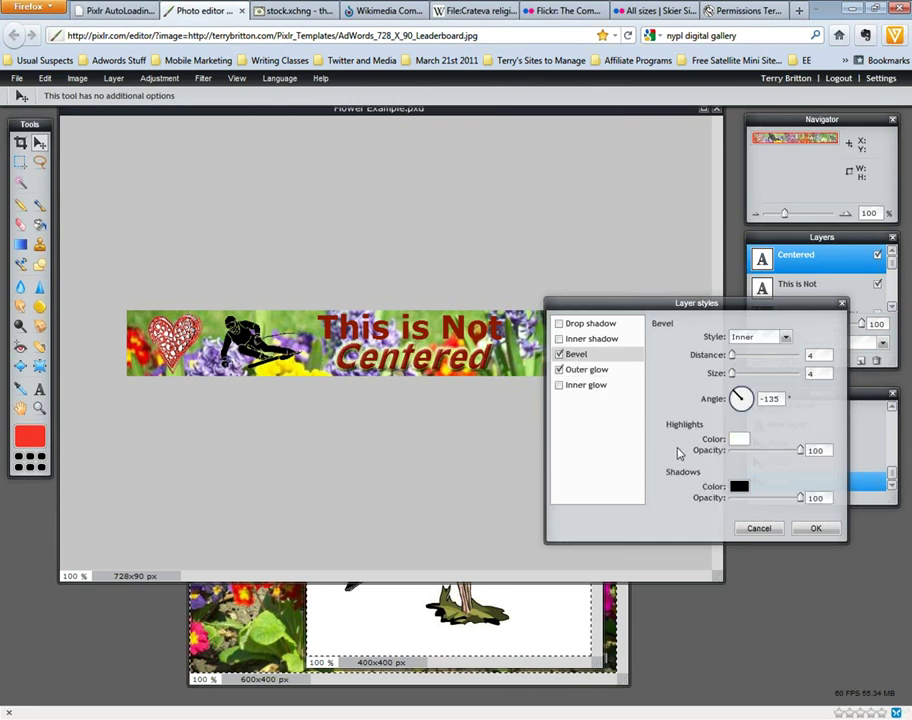
pyautogui.moveTo(740, 399)
pyautogui.mouseDown()
pyautogui.moveTo(765, 403)
pyautogui.moveTo(761, 425)
pyautogui.mouseUp()
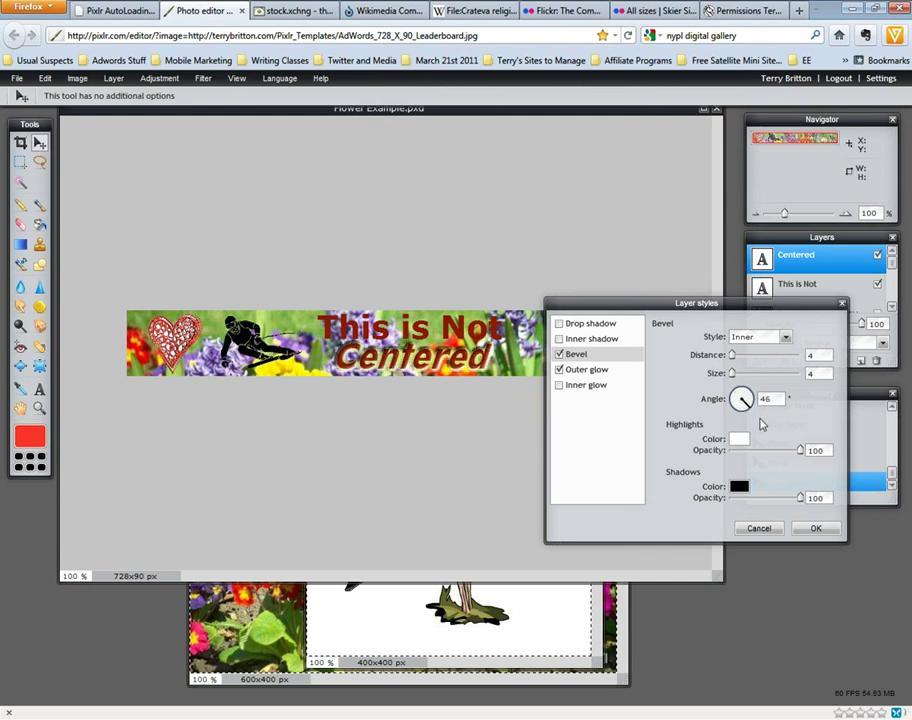
pyautogui.click(783, 338)
pyautogui.click(768, 368)
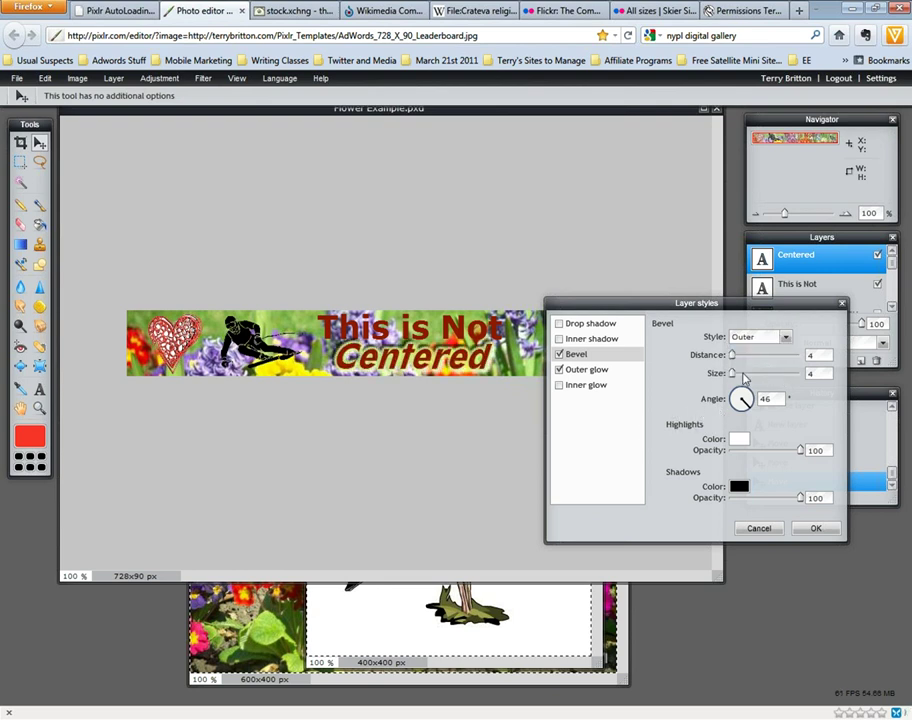
pyautogui.click(768, 339)
pyautogui.click(757, 382)
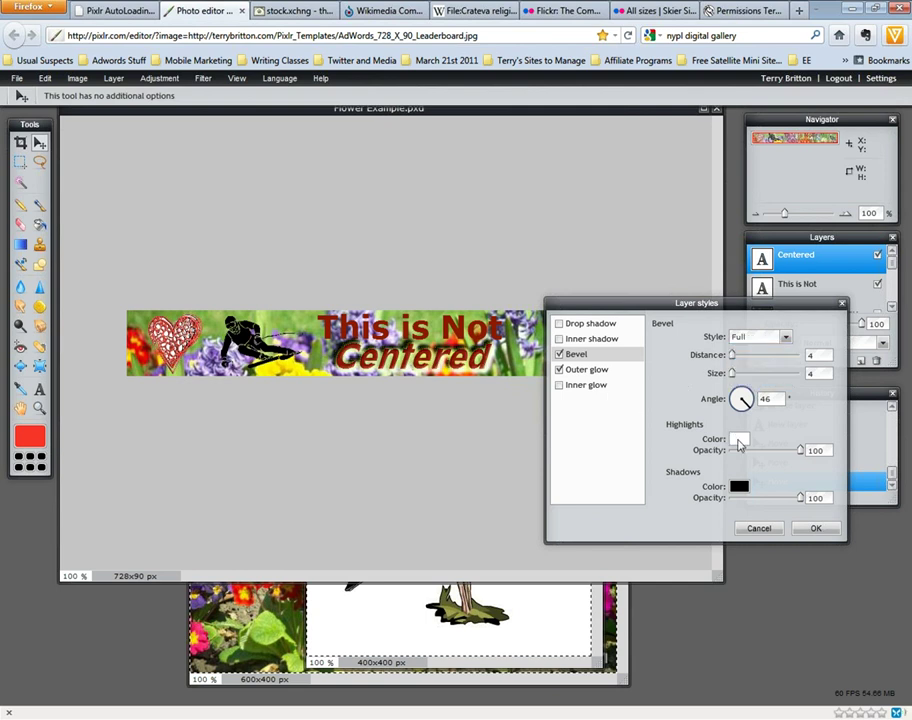
# - Set the bevel's highlight color to light lavender e2c6ff
pyautogui.click(739, 440)
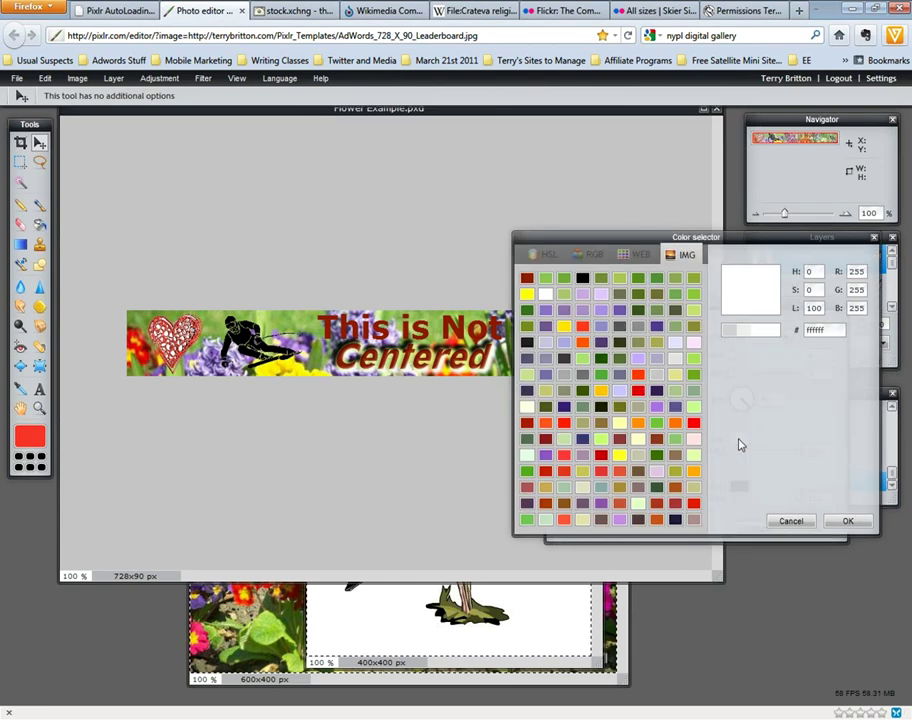
pyautogui.click(600, 294)
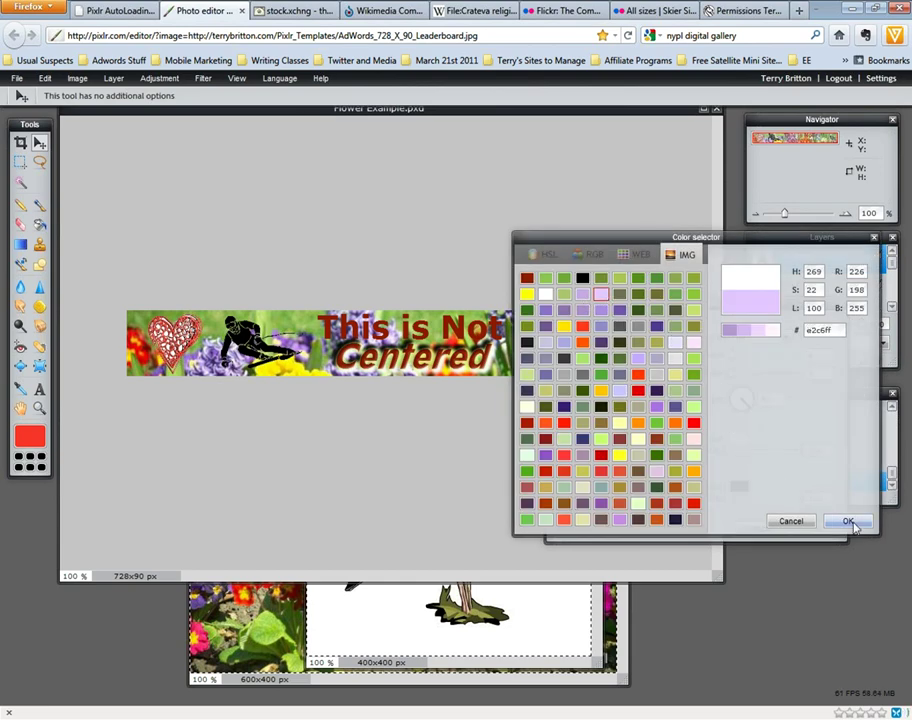
pyautogui.click(848, 522)
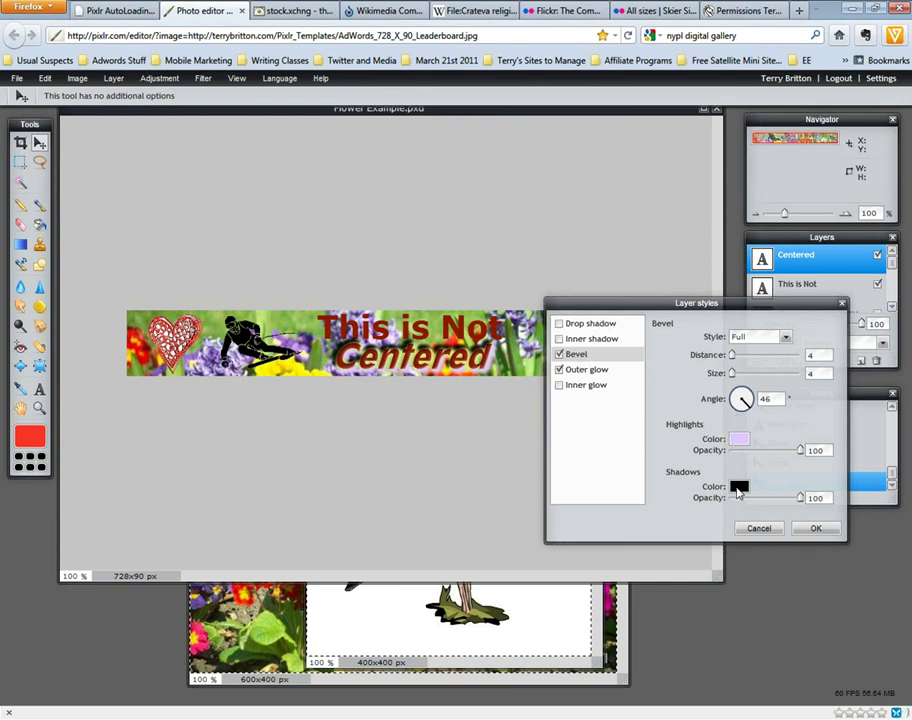
# - Set the bevel's shadow color to purple 55388d and its angle to 31°
pyautogui.click(738, 487)
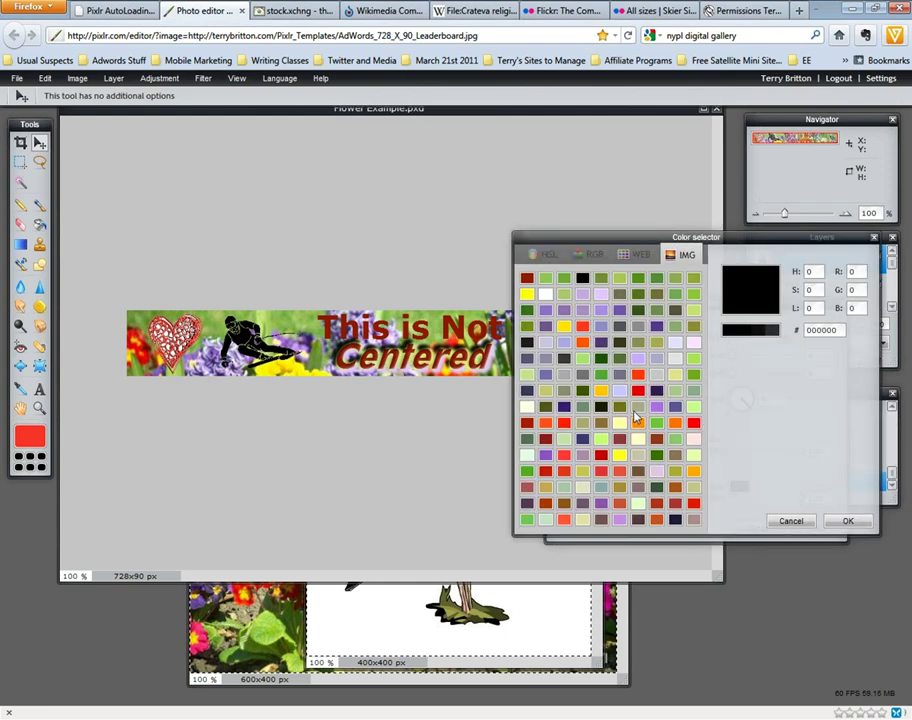
pyautogui.click(652, 324)
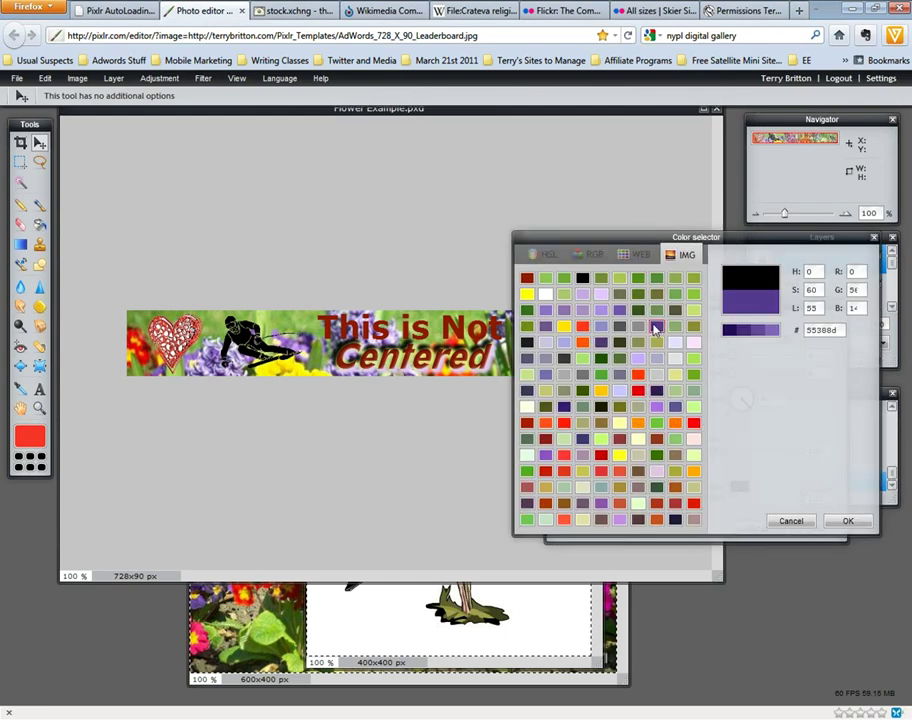
pyautogui.click(843, 521)
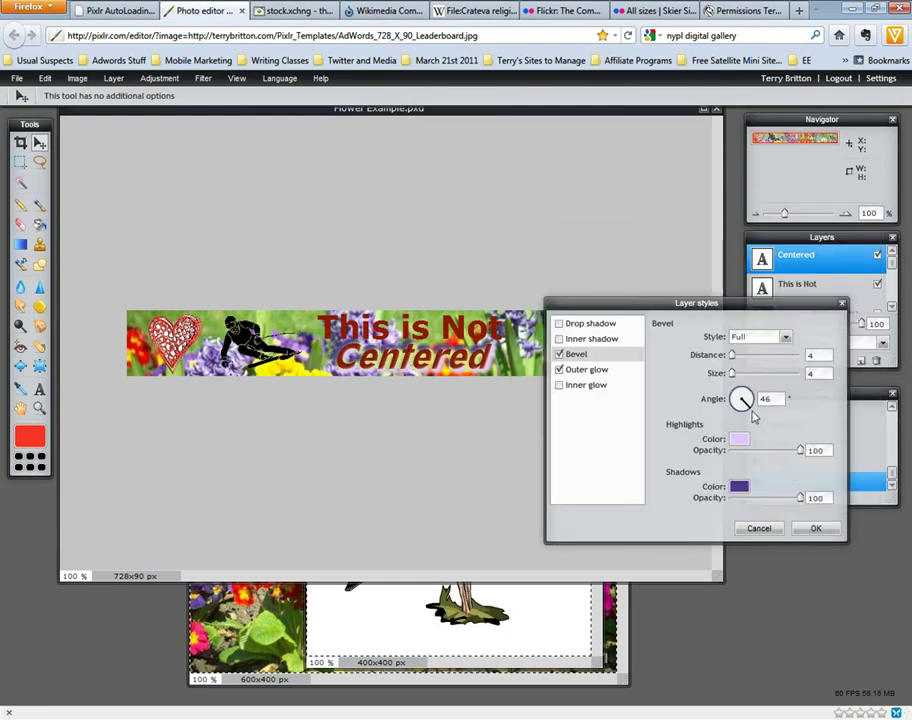
pyautogui.moveTo(748, 410)
pyautogui.mouseDown()
pyautogui.moveTo(730, 390)
pyautogui.moveTo(746, 411)
pyautogui.moveTo(744, 400)
pyautogui.mouseUp()
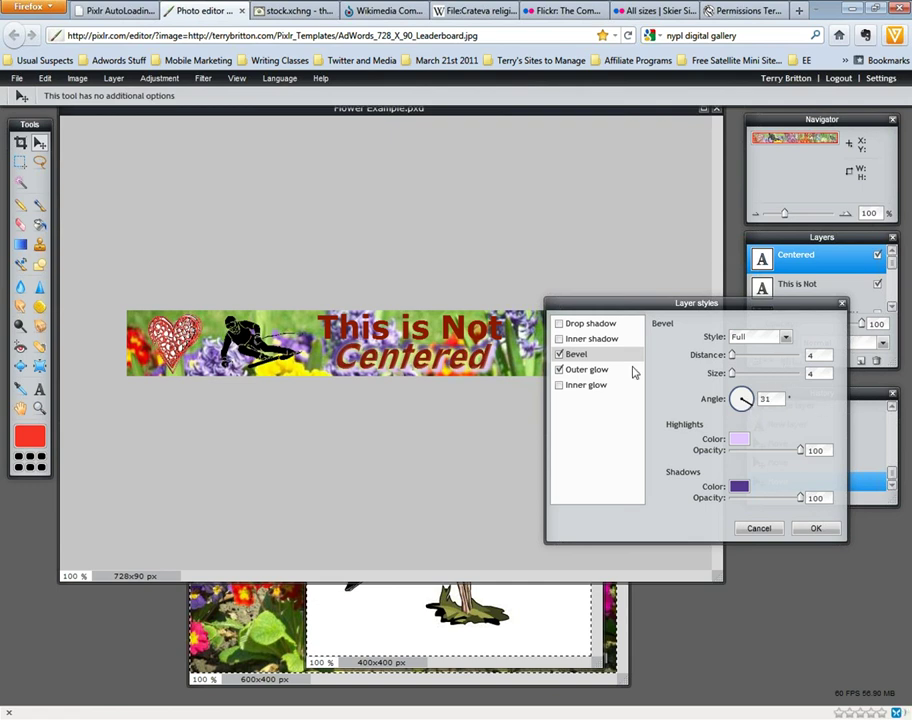
# - Turn off the bevel on the "Centered" layer and apply its layer styles with only the outer glow
pyautogui.click(559, 355)
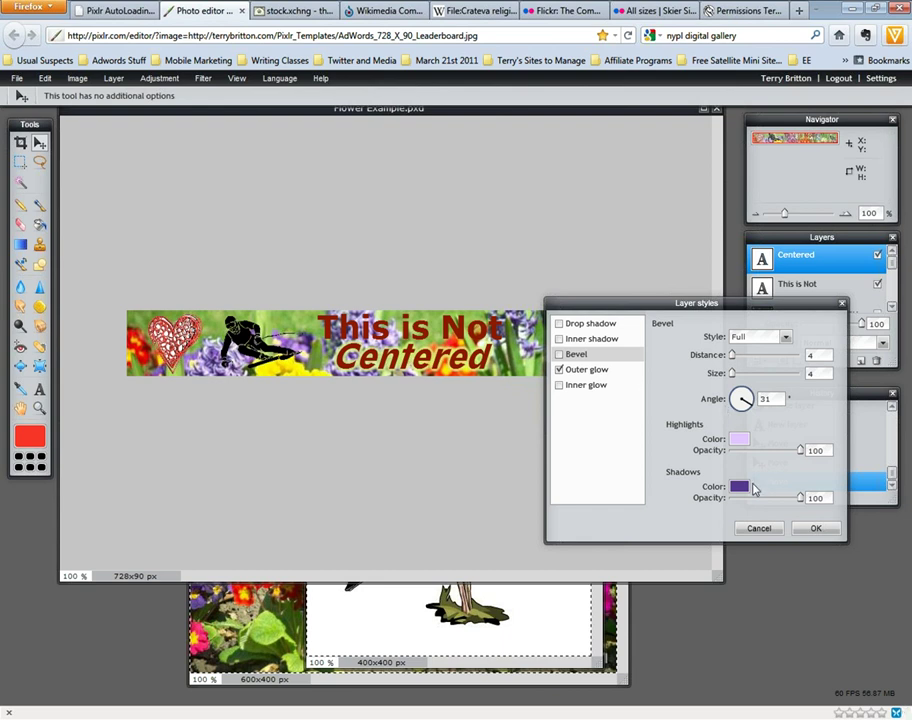
pyautogui.click(816, 529)
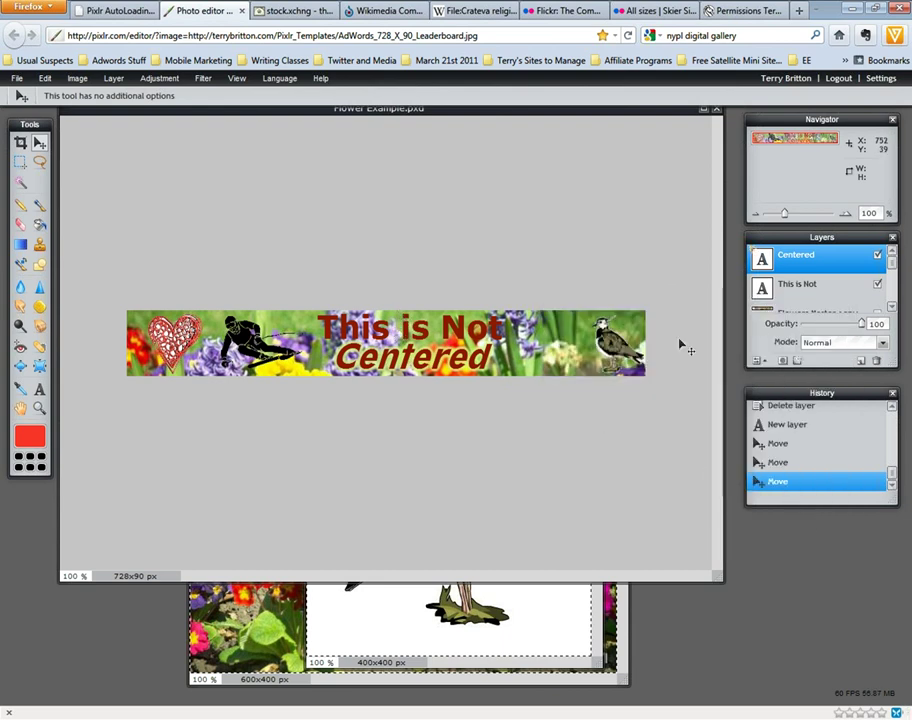
# - Add an outer glow to the "This is Not" layer and set its color to light pink f3baff
pyautogui.click(810, 286)
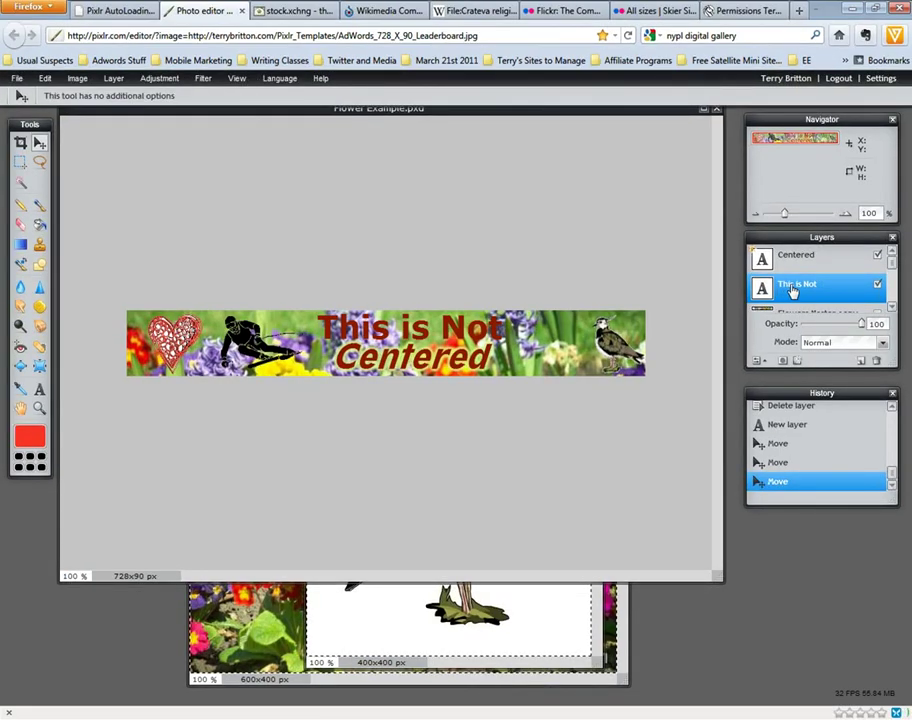
pyautogui.click(797, 362)
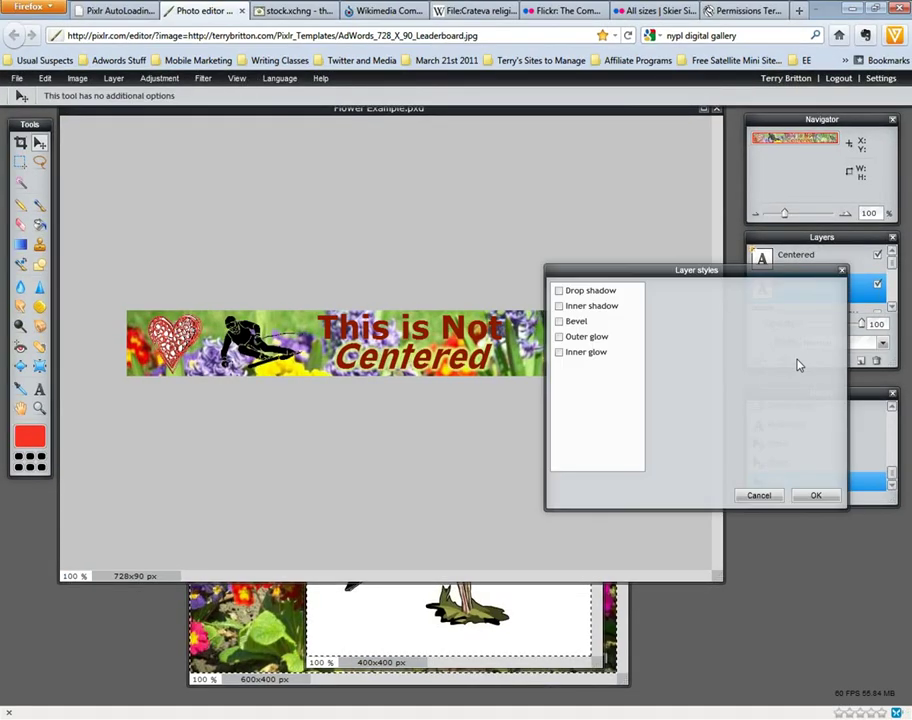
pyautogui.click(560, 338)
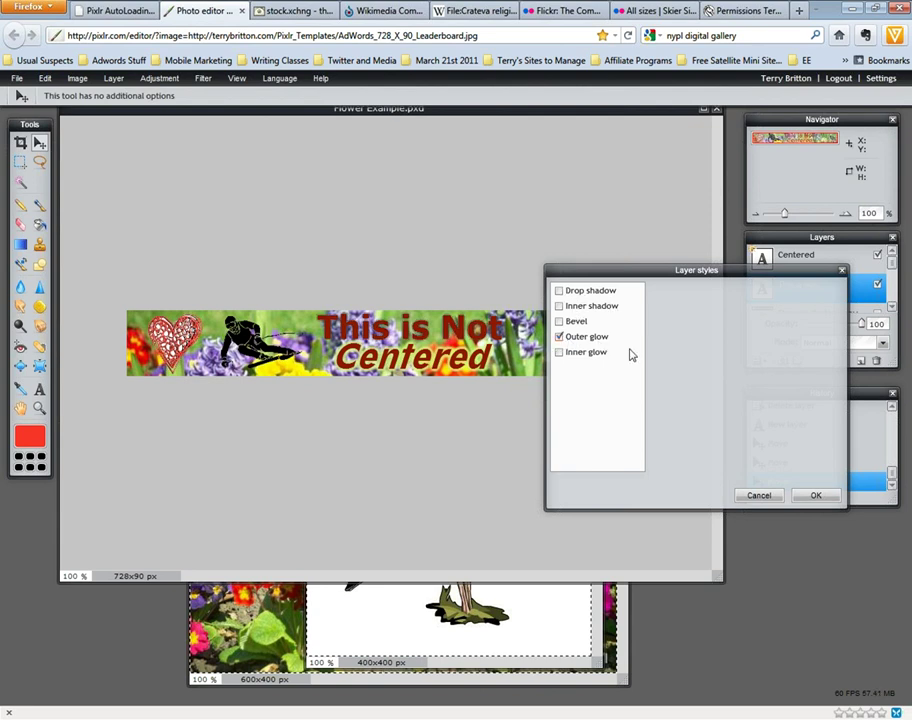
pyautogui.click(585, 338)
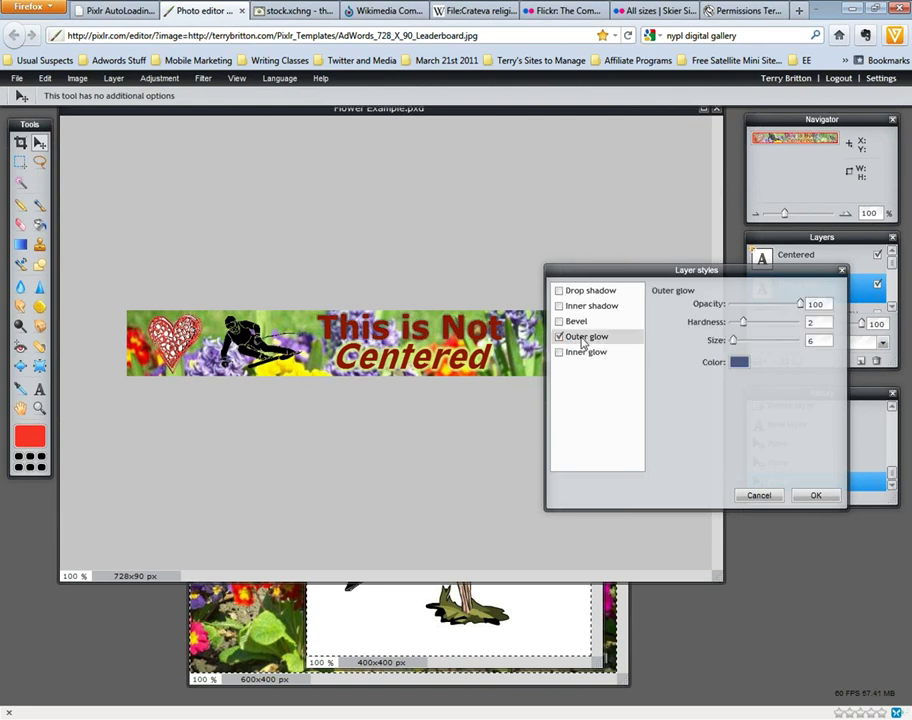
pyautogui.click(739, 363)
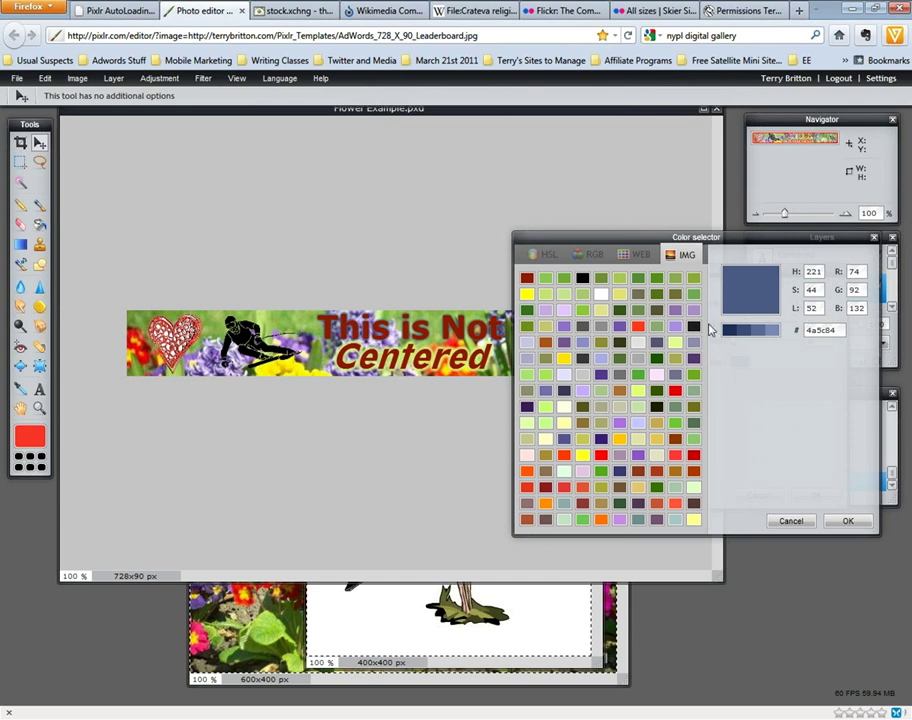
pyautogui.click(619, 520)
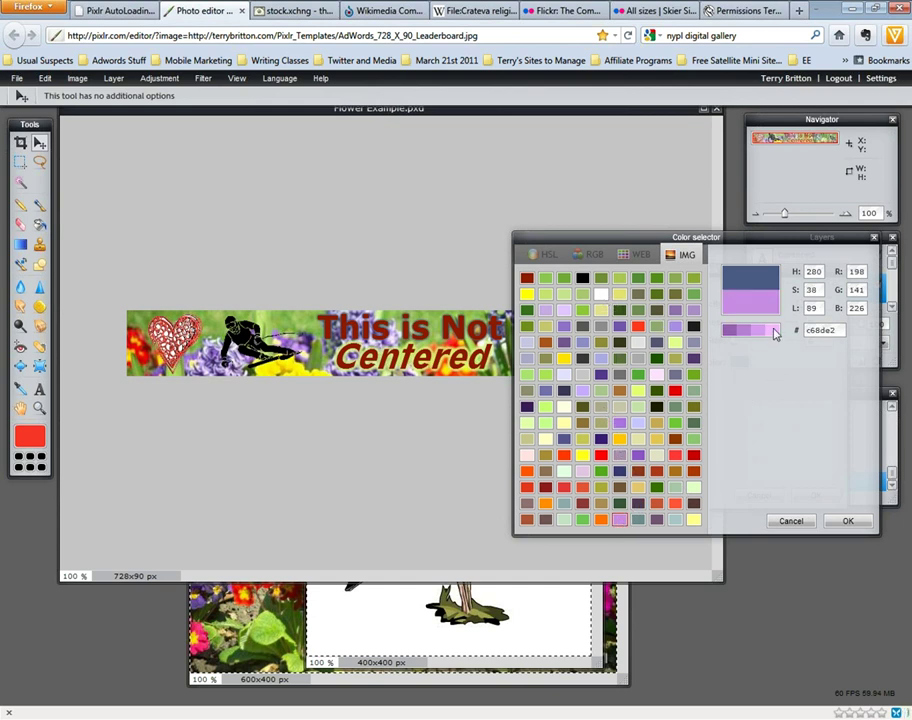
pyautogui.click(769, 334)
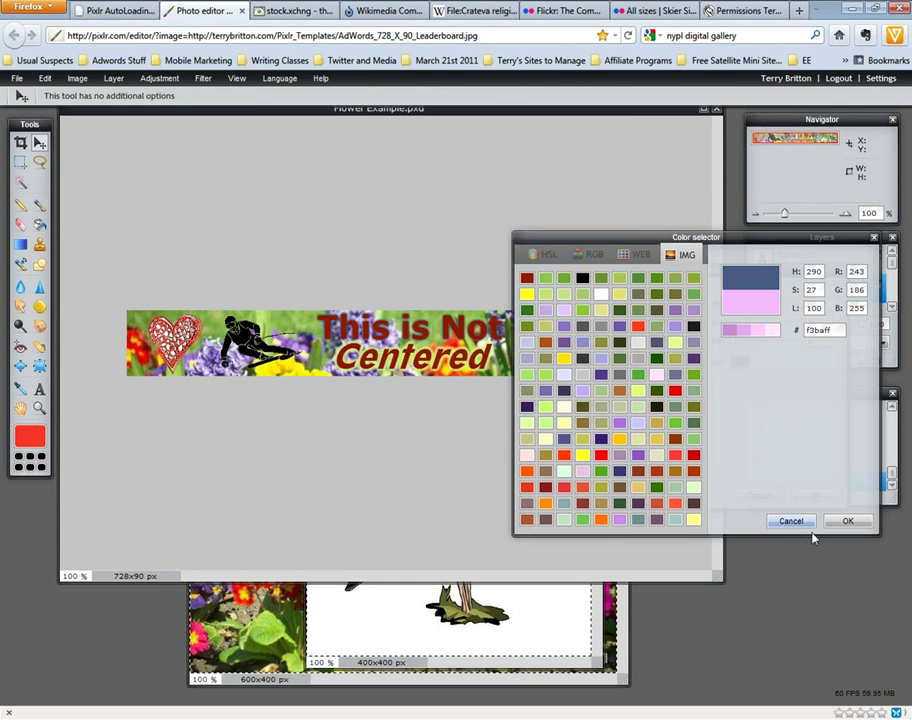
pyautogui.click(847, 522)
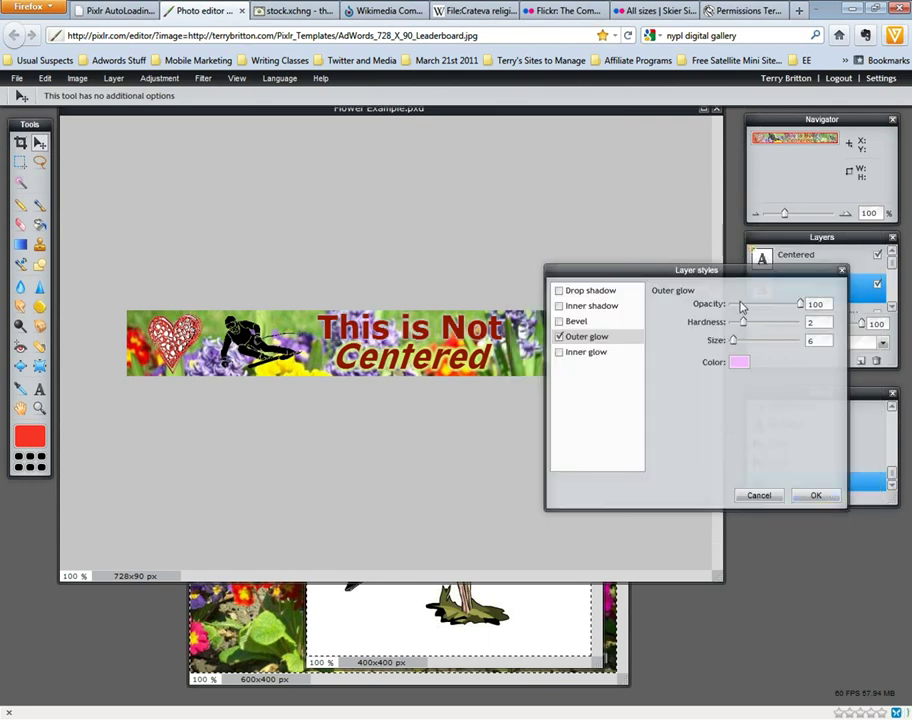
# - Set the outer glow's hardness to 3 and size to 10, and apply it to the "This is Not" layer
pyautogui.moveTo(743, 323)
pyautogui.mouseDown()
pyautogui.moveTo(757, 322)
pyautogui.moveTo(745, 322)
pyautogui.moveTo(737, 346)
pyautogui.moveTo(749, 322)
pyautogui.moveTo(760, 323)
pyautogui.moveTo(749, 330)
pyautogui.mouseUp()
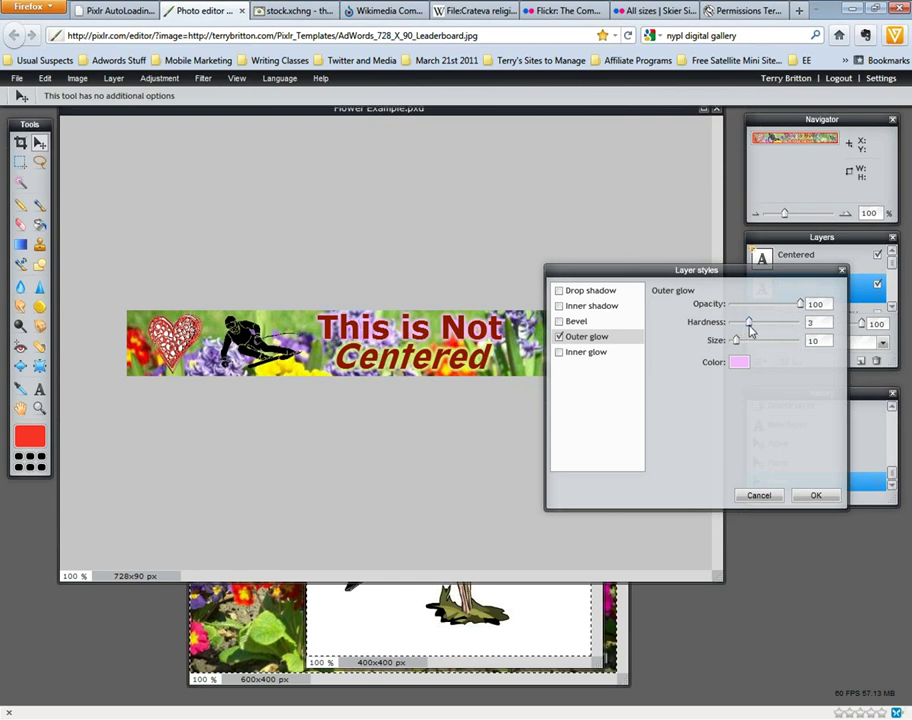
pyautogui.moveTo(801, 307)
pyautogui.mouseDown()
pyautogui.moveTo(774, 305)
pyautogui.moveTo(802, 306)
pyautogui.mouseUp()
pyautogui.click(813, 495)
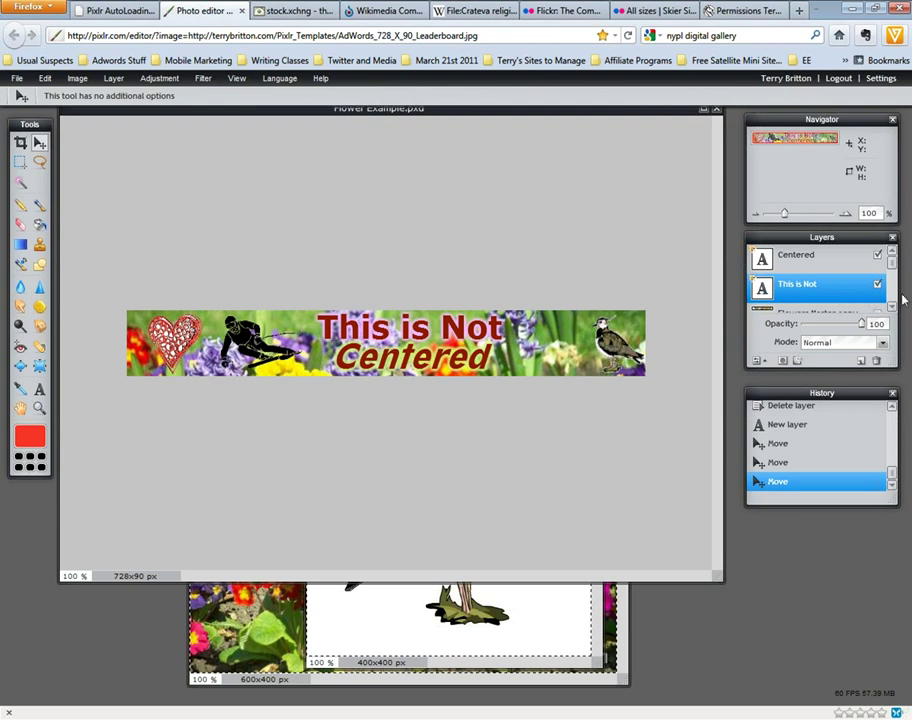
# - Add an outer glow to the "Bird" layer
pyautogui.scroll(-5, 895, 306)
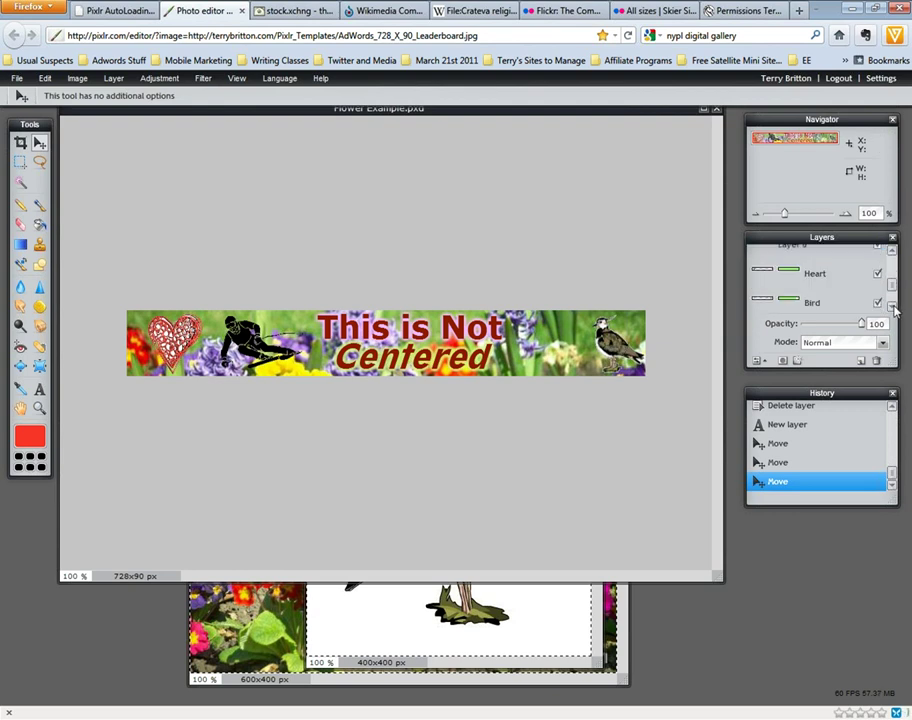
pyautogui.click(836, 300)
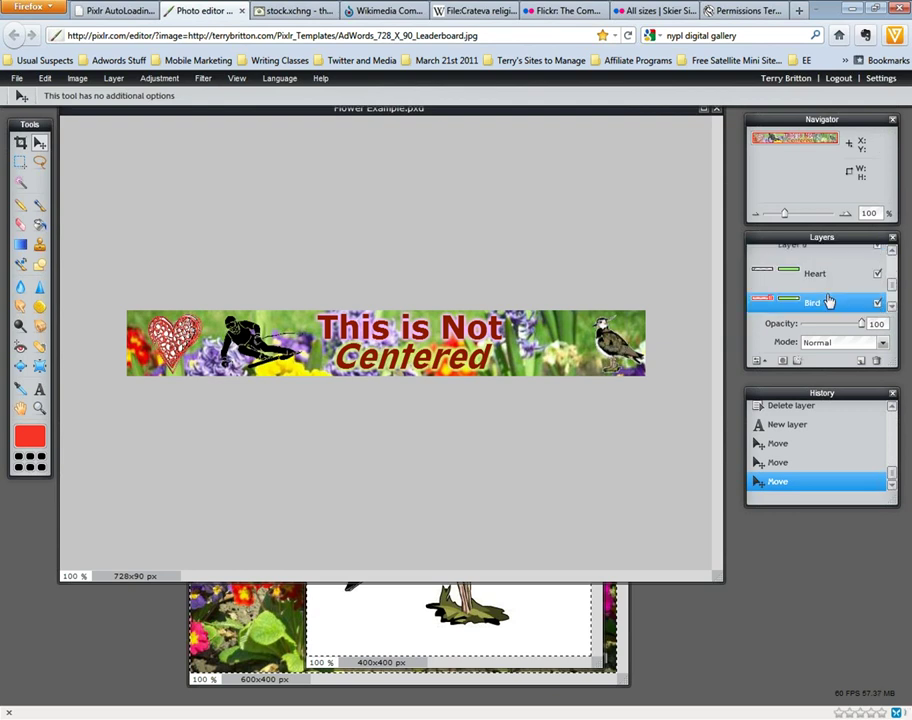
pyautogui.click(797, 361)
pyautogui.moveTo(647, 270); pyautogui.dragTo(749, 237)
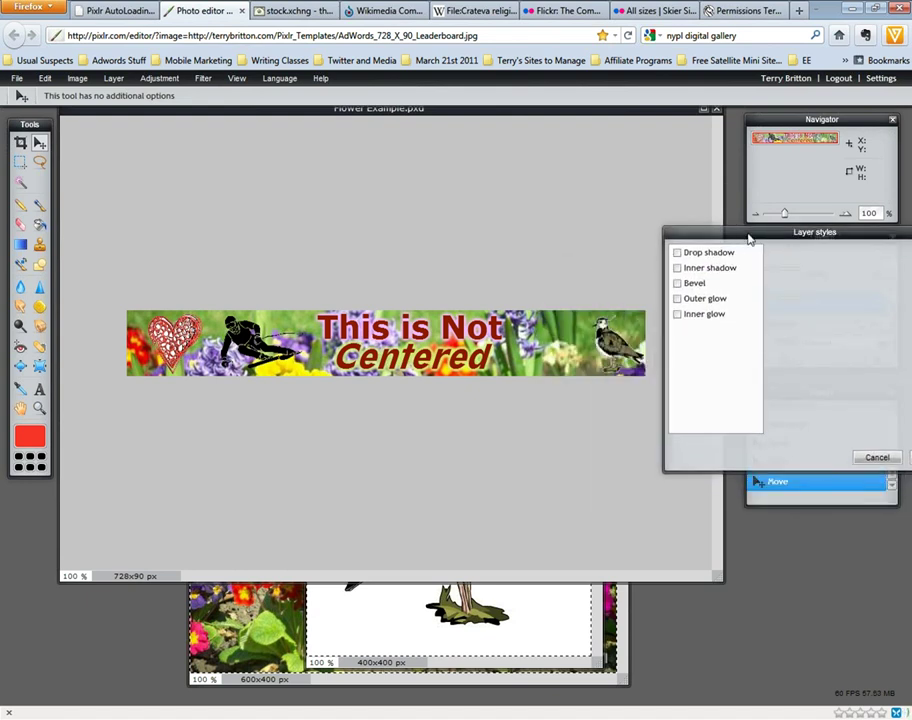
pyautogui.click(678, 298)
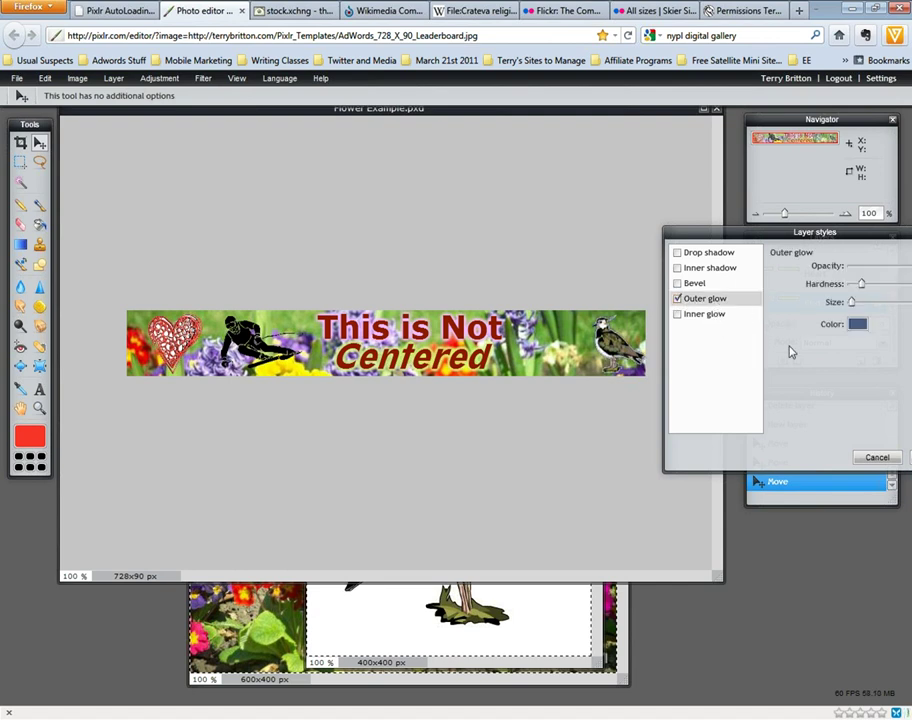
# - Try a pale greenish yellow for the bird's outer glow and switch the glow off and on to compare
pyautogui.click(857, 324)
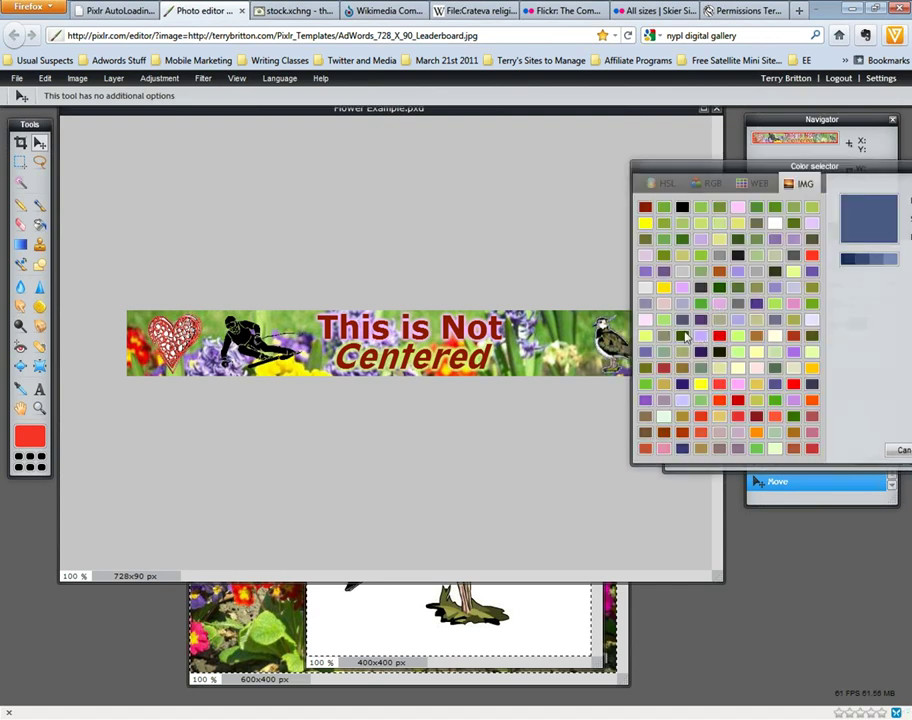
pyautogui.click(684, 258)
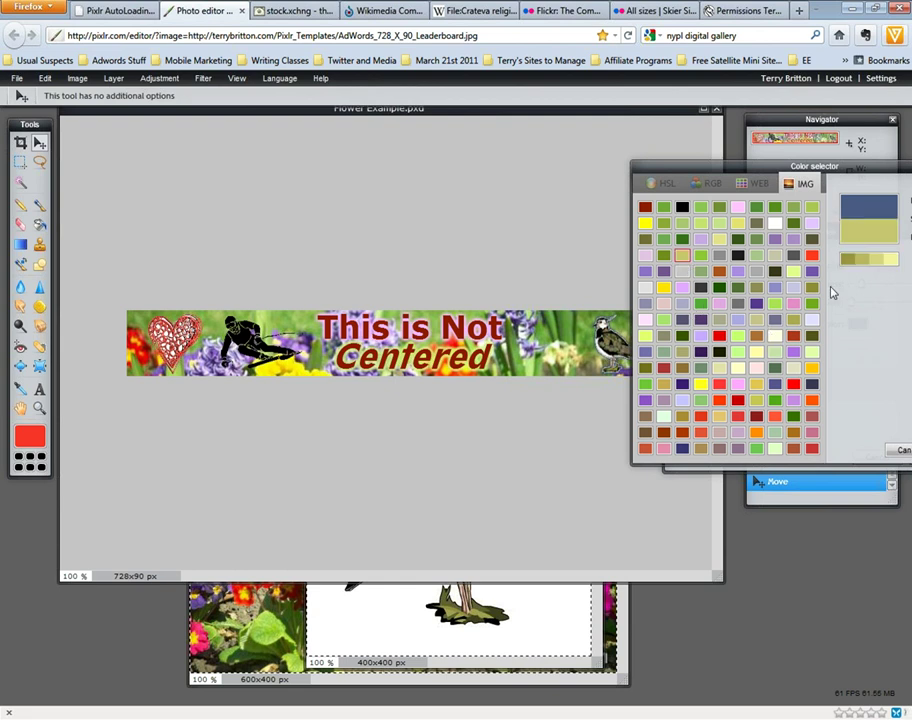
pyautogui.click(890, 260)
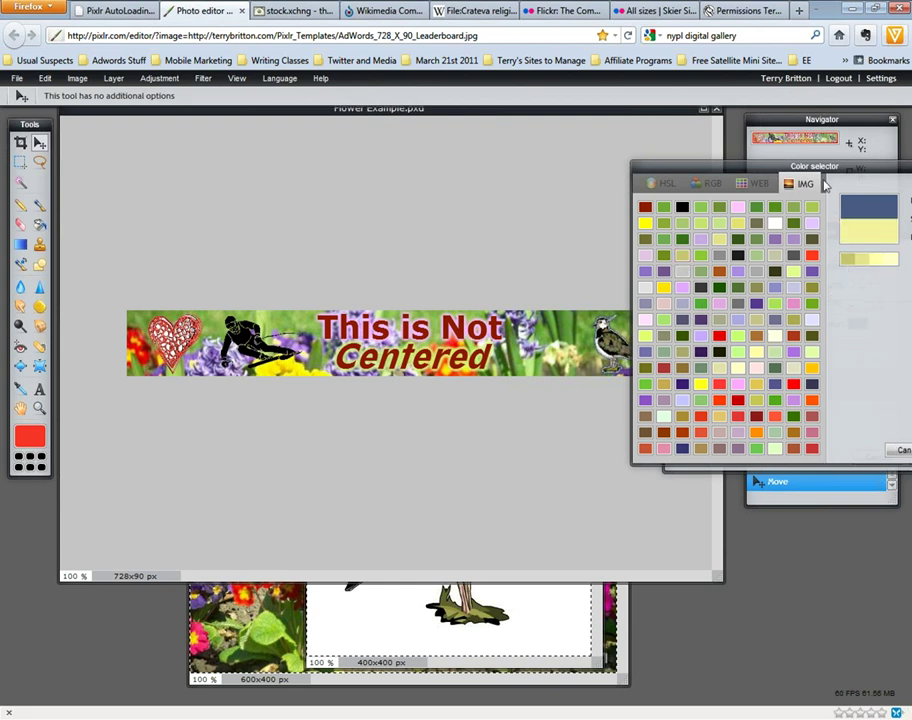
pyautogui.moveTo(822, 173); pyautogui.dragTo(753, 173)
pyautogui.click(829, 399)
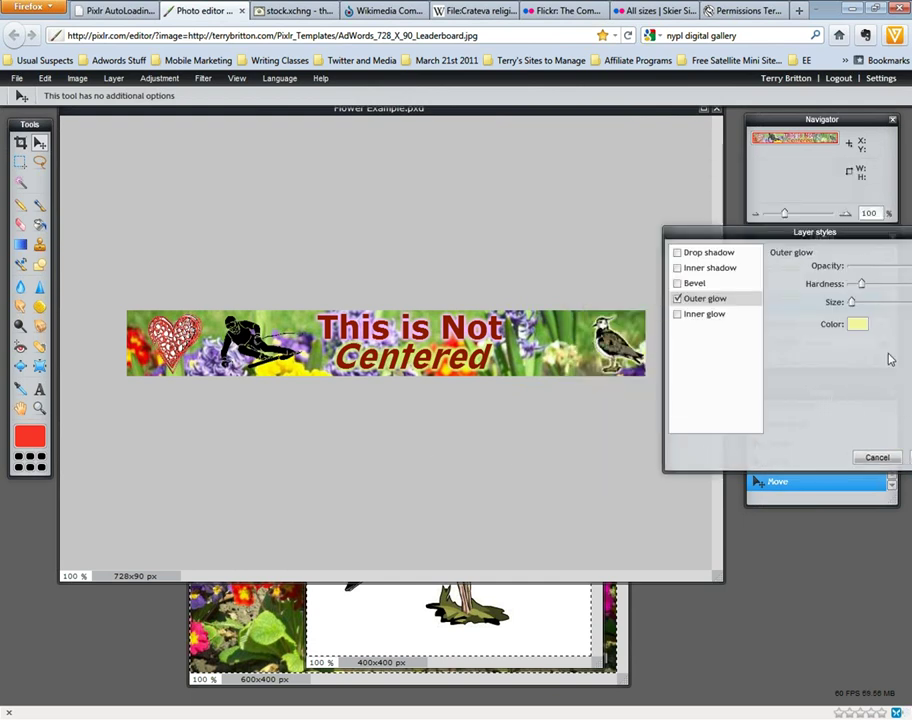
pyautogui.click(677, 299)
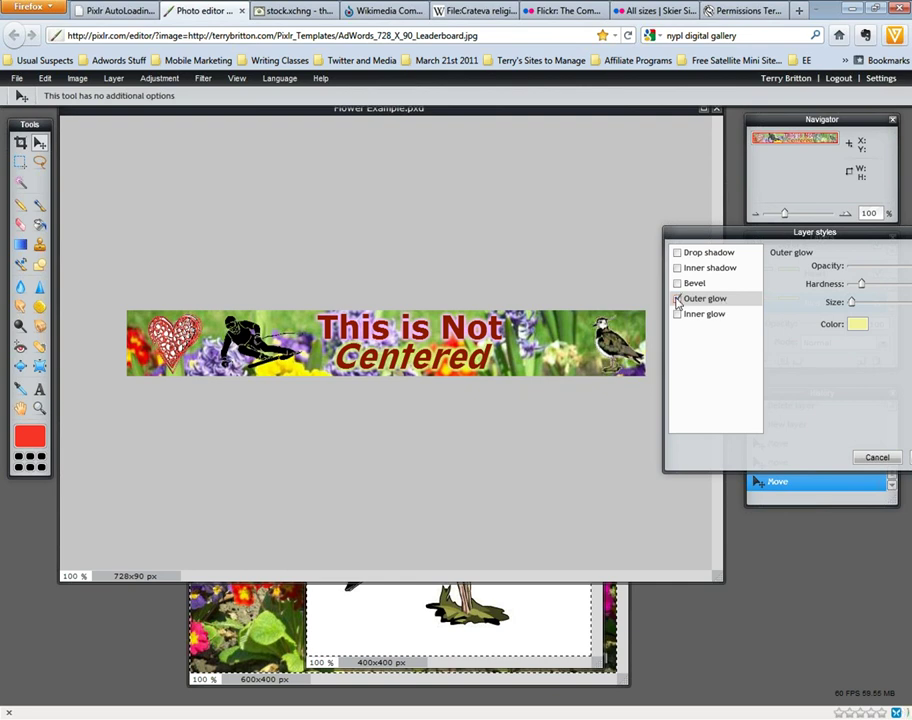
pyautogui.click(677, 299)
# - Set the bird's outer glow color to a pale golden yellow and apply the layer style
pyautogui.click(857, 324)
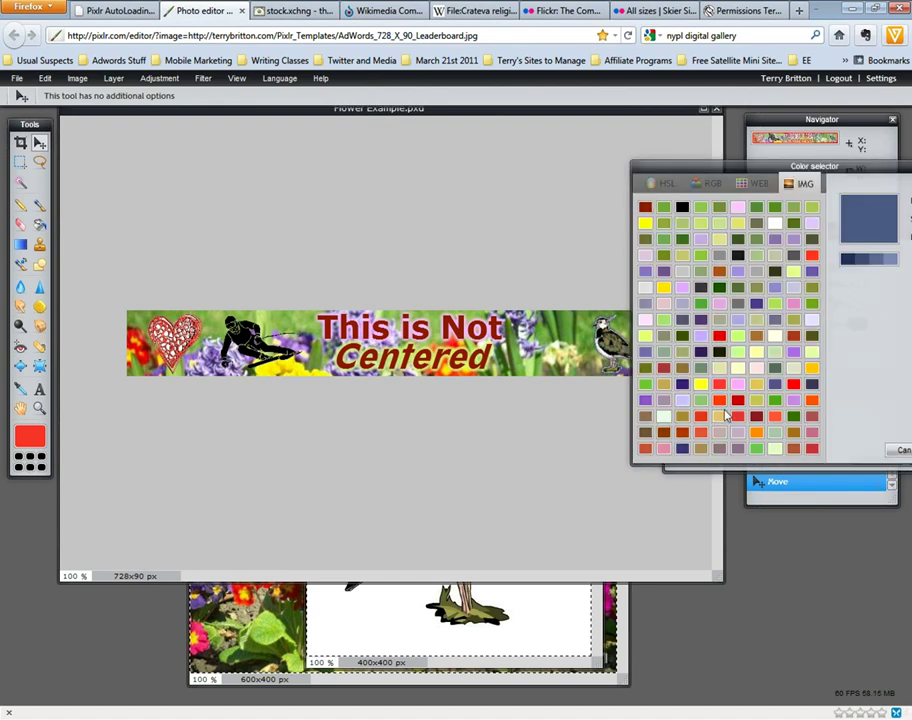
pyautogui.click(718, 421)
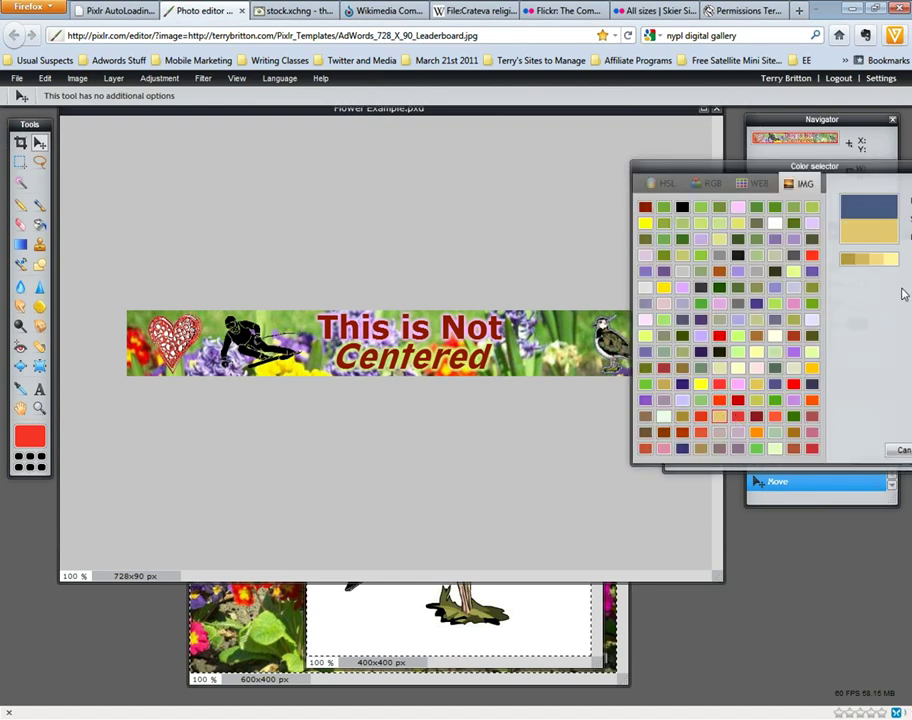
pyautogui.moveTo(849, 168); pyautogui.dragTo(794, 168)
pyautogui.click(902, 449)
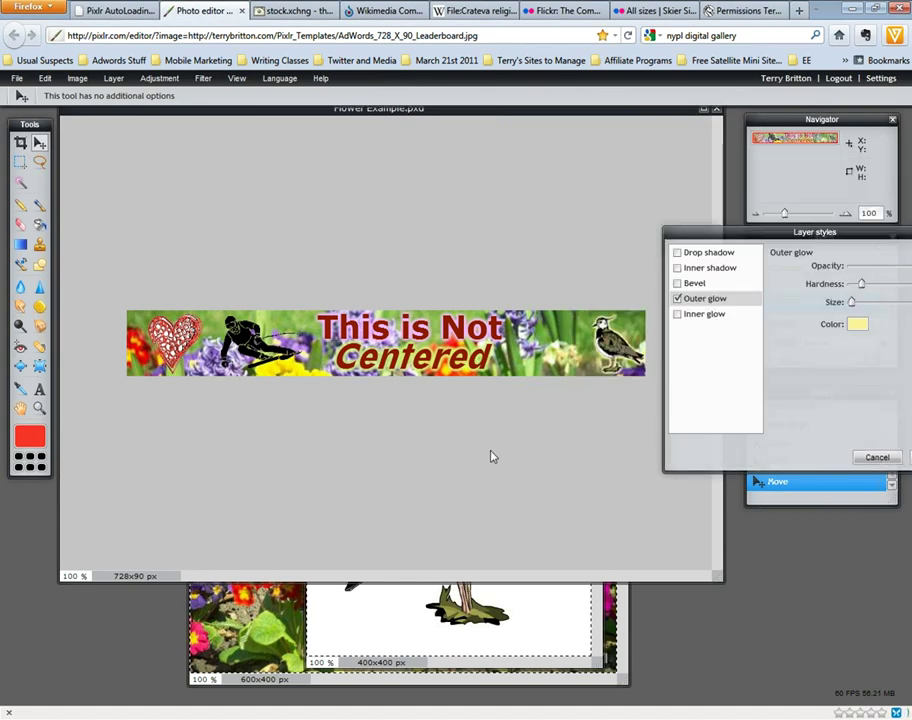
pyautogui.moveTo(817, 236); pyautogui.dragTo(738, 232)
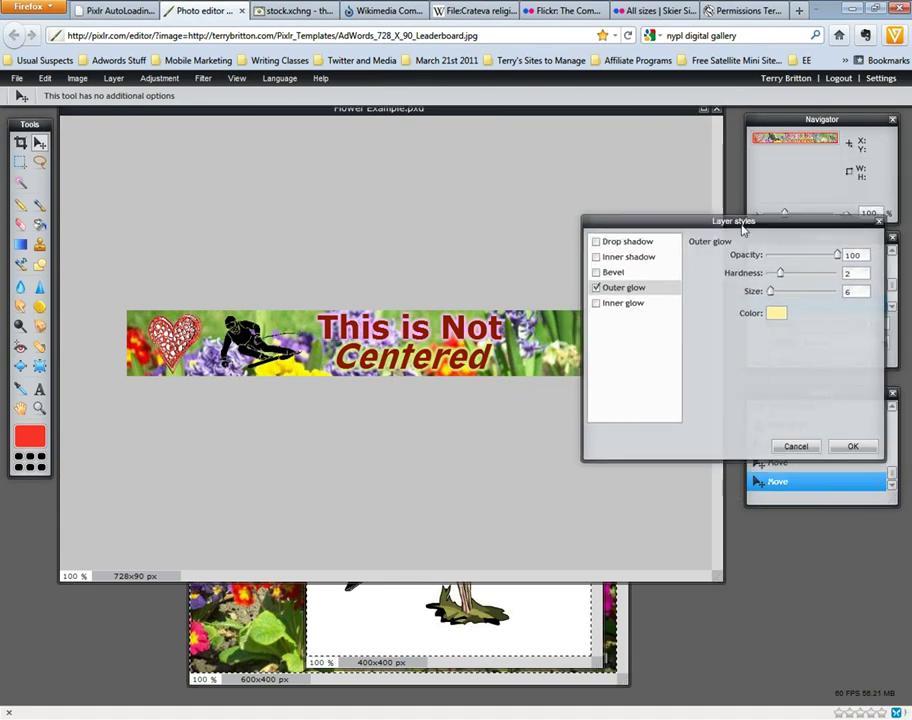
pyautogui.click(855, 444)
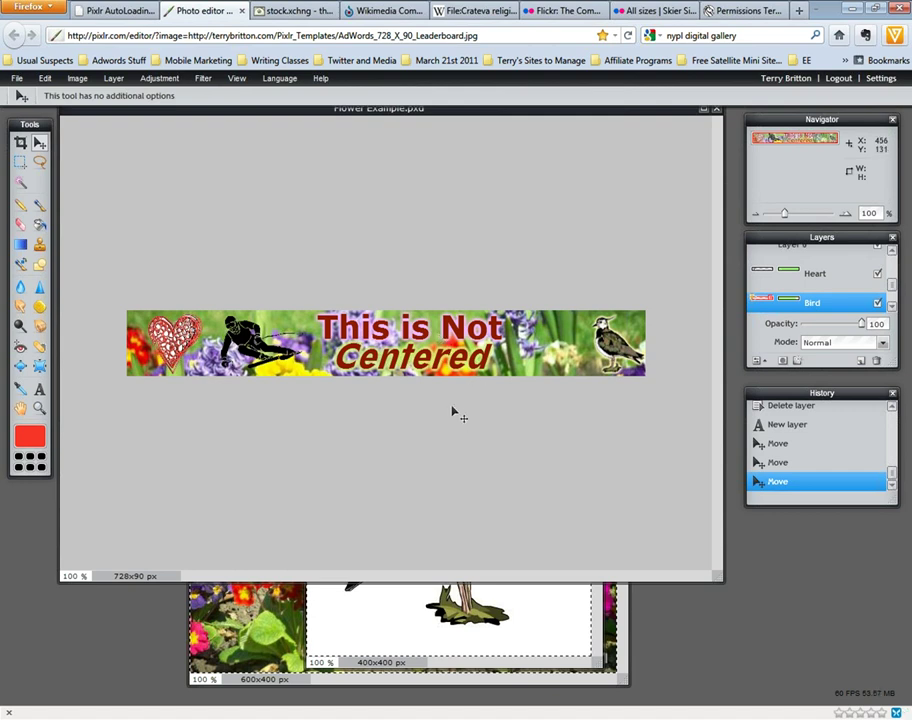
pyautogui.click(41, 393)
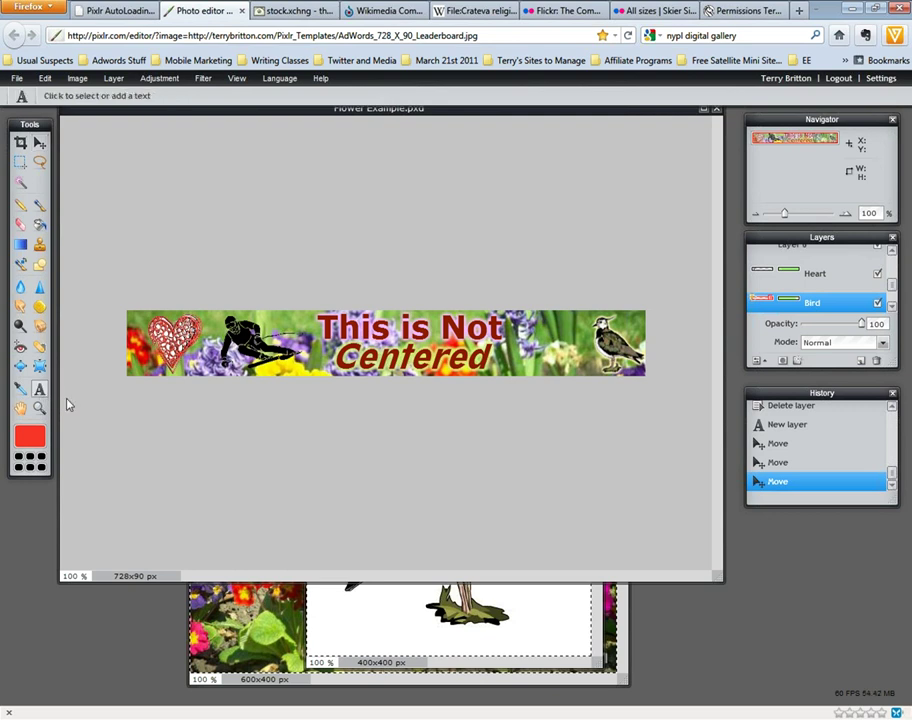
pyautogui.click(420, 376)
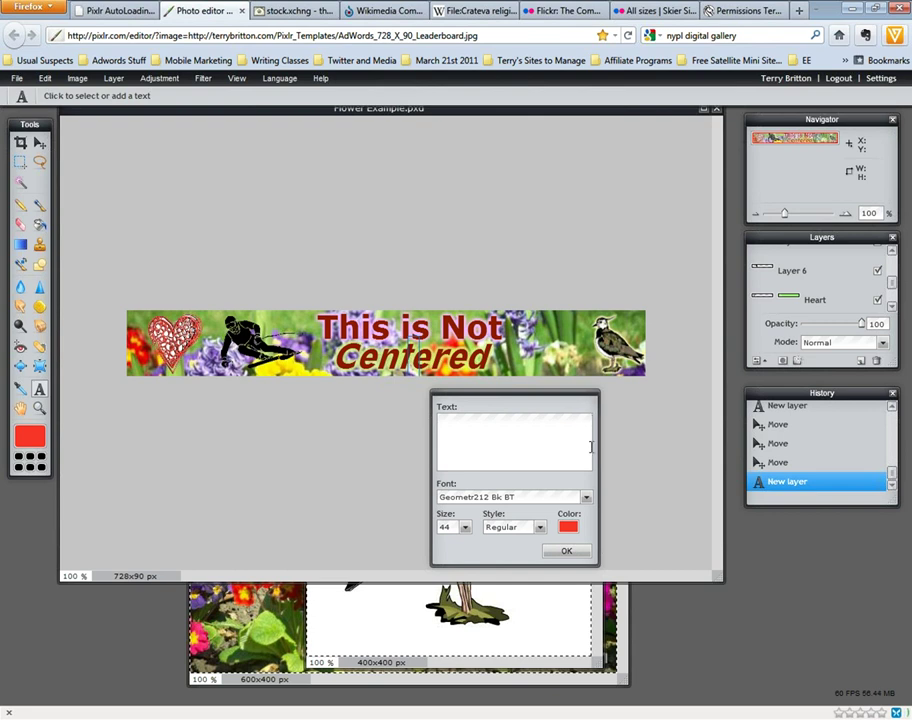
pyautogui.click(565, 551)
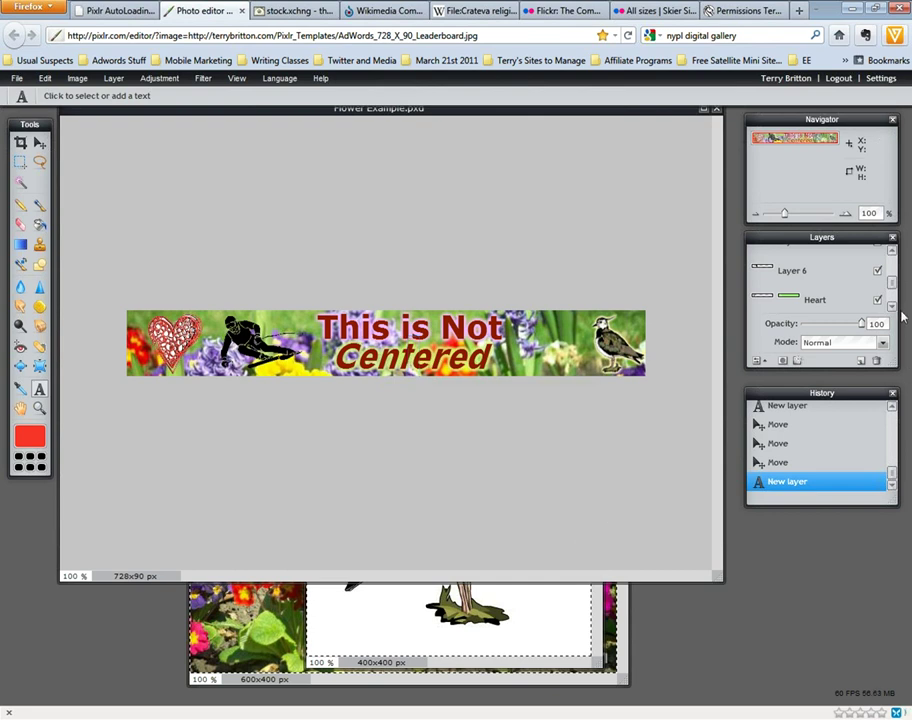
pyautogui.moveTo(893, 280); pyautogui.dragTo(877, 364)
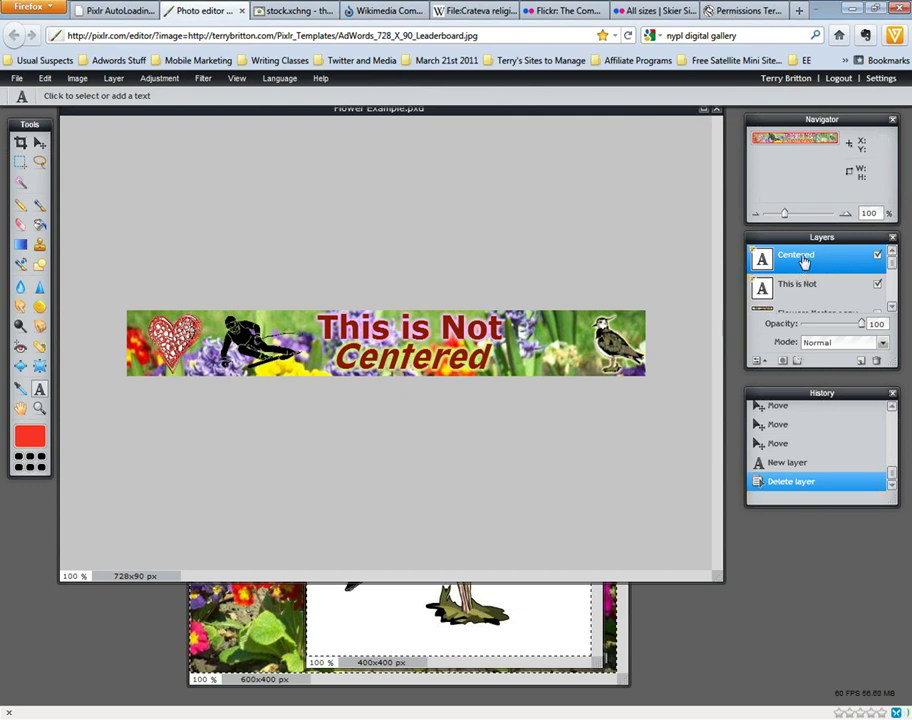
# - Open the "Centered" text for editing, look through its available fonts and close the text settings unchanged
pyautogui.click(414, 383)
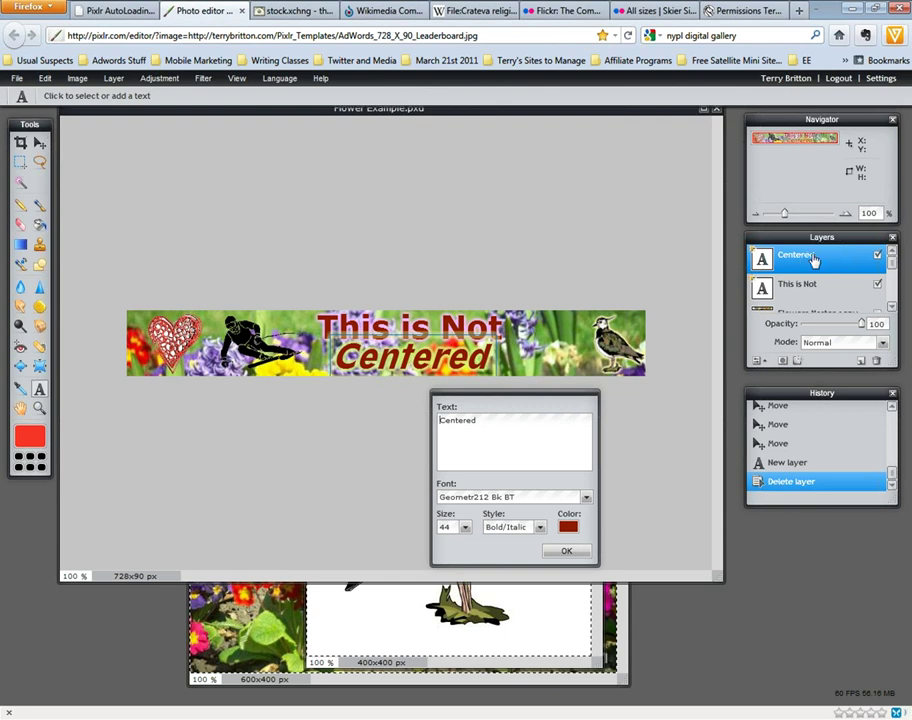
pyautogui.click(586, 498)
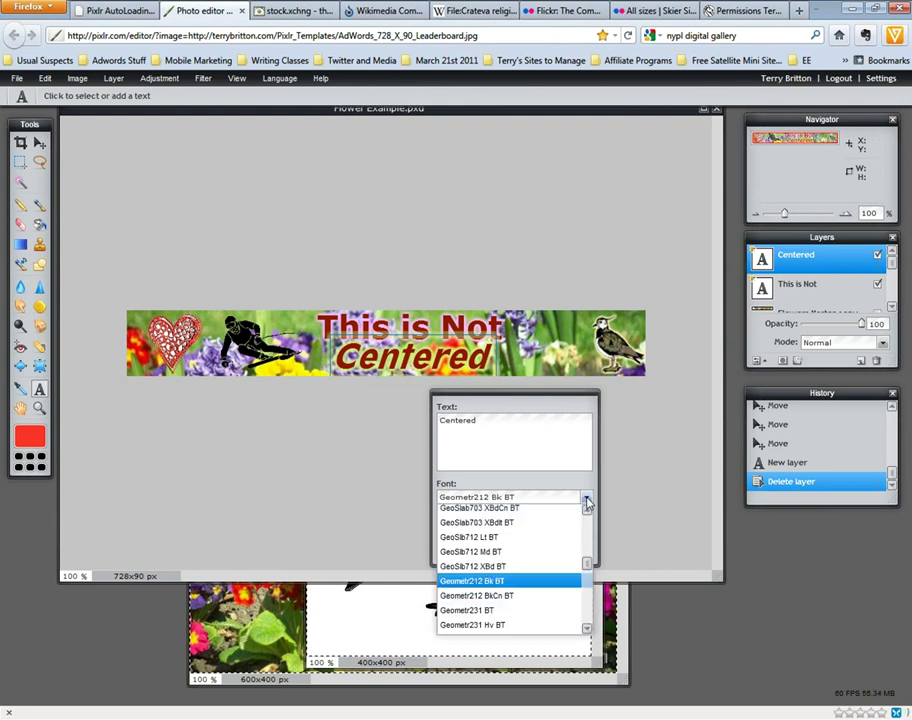
pyautogui.click(587, 500)
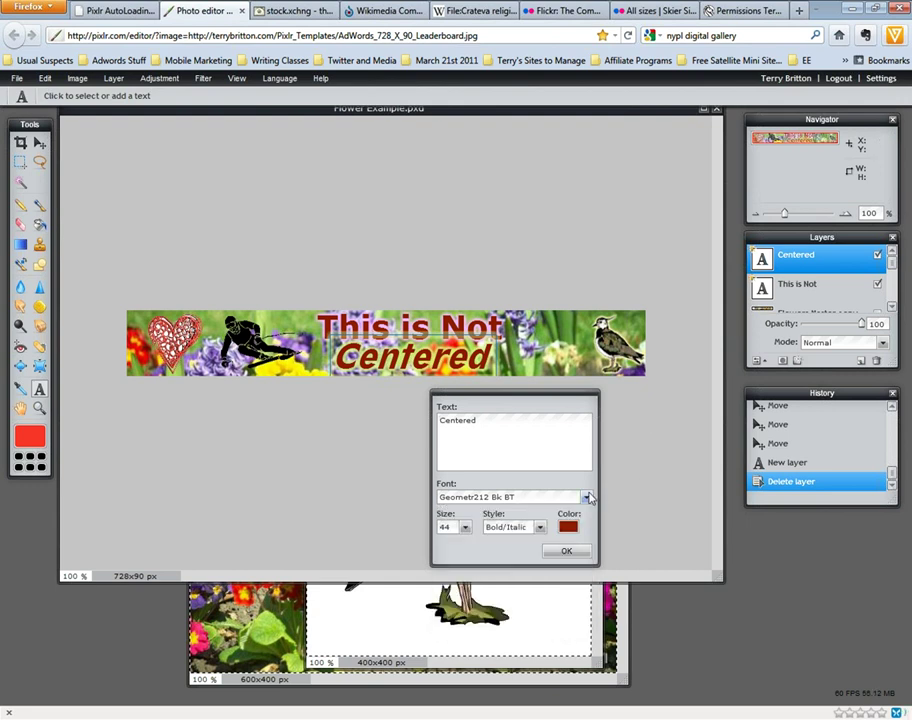
pyautogui.click(587, 499)
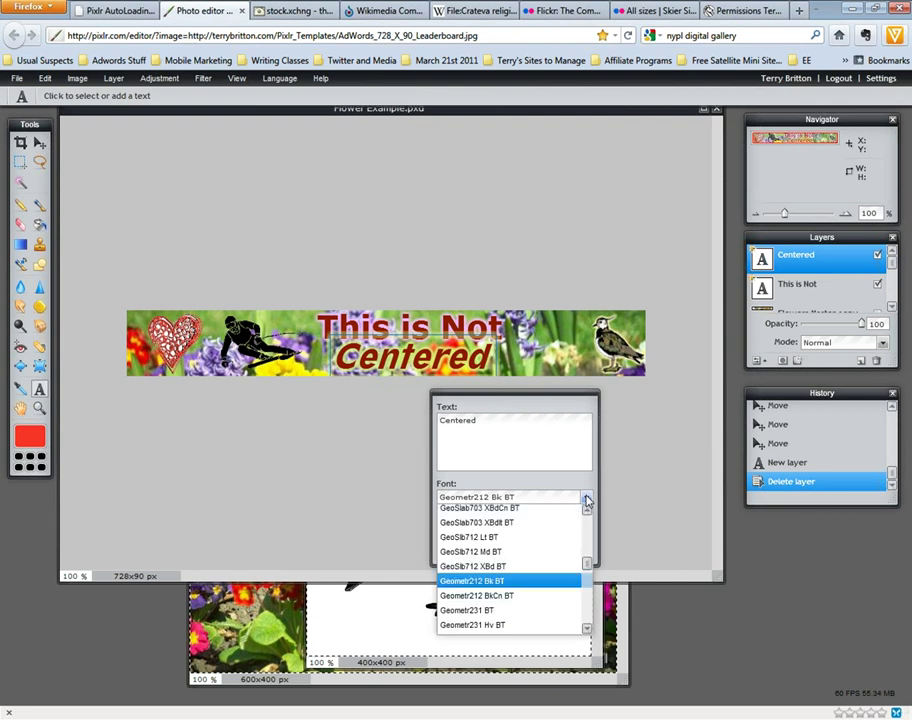
pyautogui.click(587, 500)
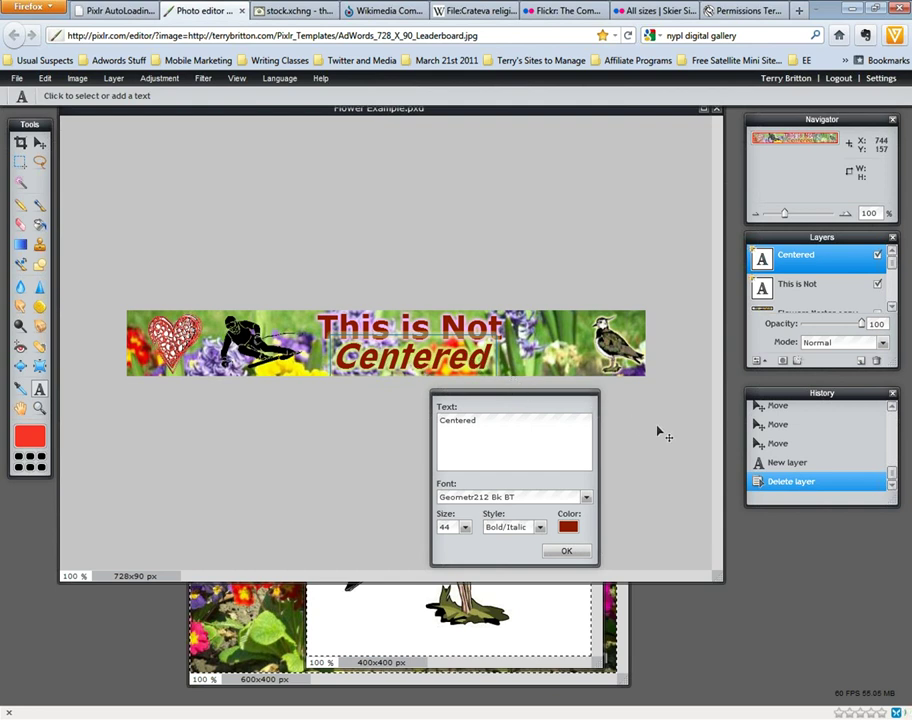
pyautogui.click(586, 498)
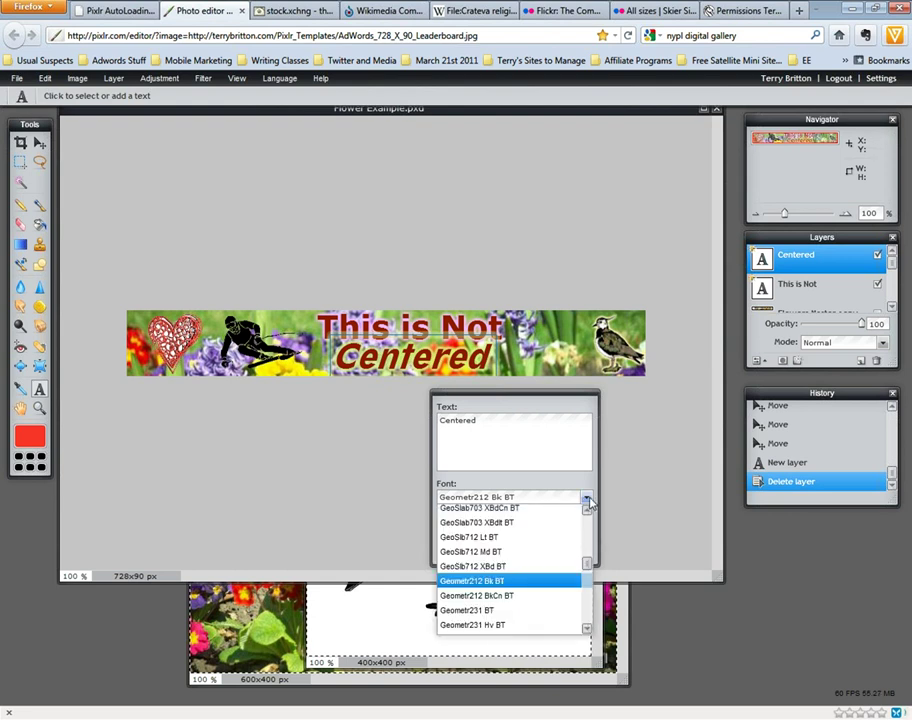
pyautogui.click(587, 500)
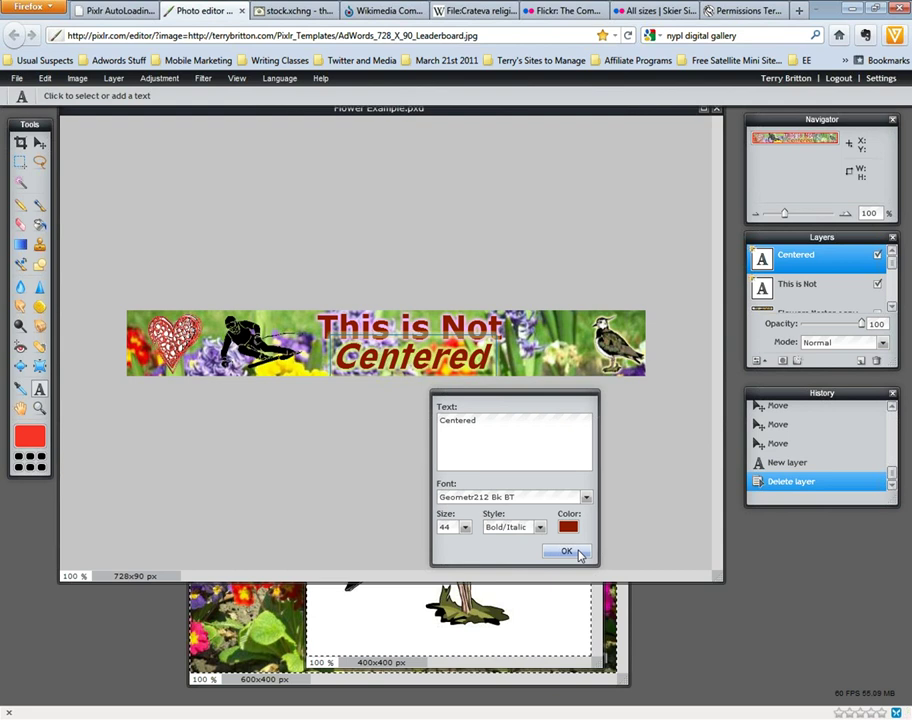
pyautogui.click(587, 499)
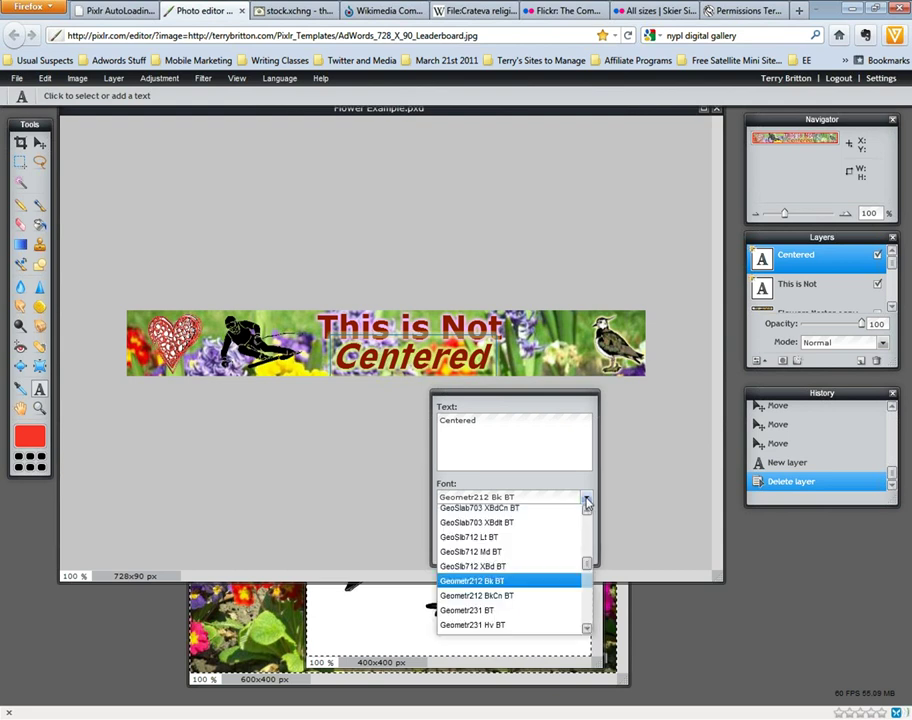
pyautogui.click(587, 501)
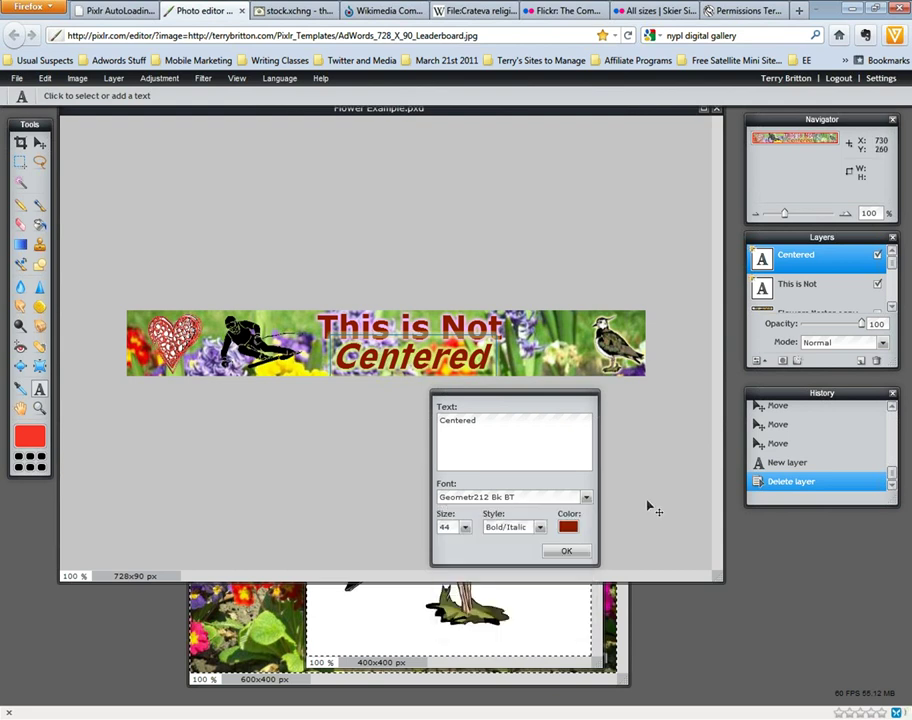
pyautogui.click(570, 553)
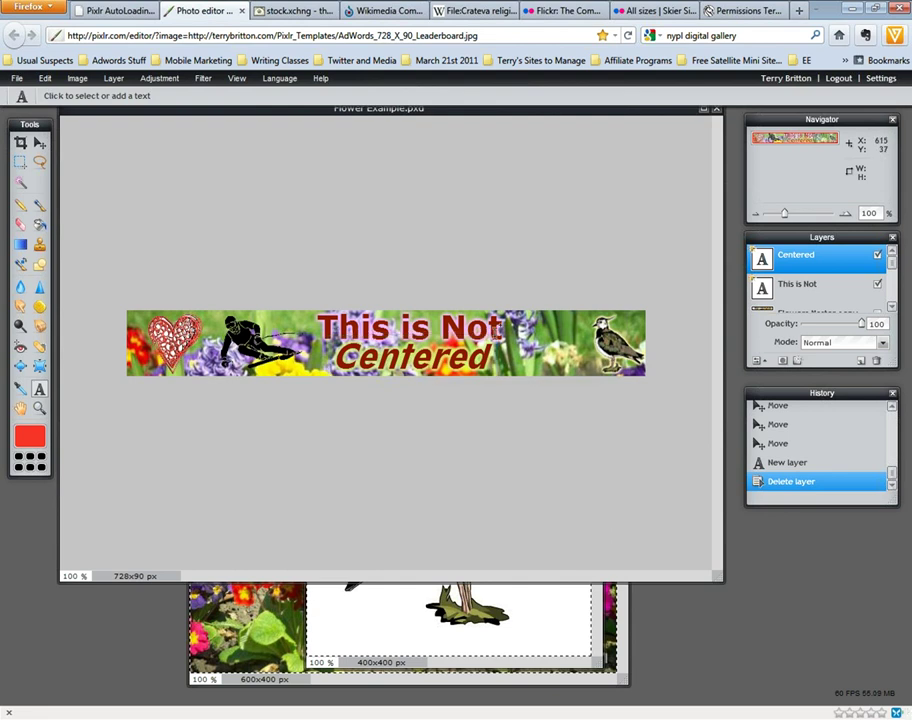
# - Examine the text settings of the "Centered" layer and the "This is Not" layer
pyautogui.click(806, 289)
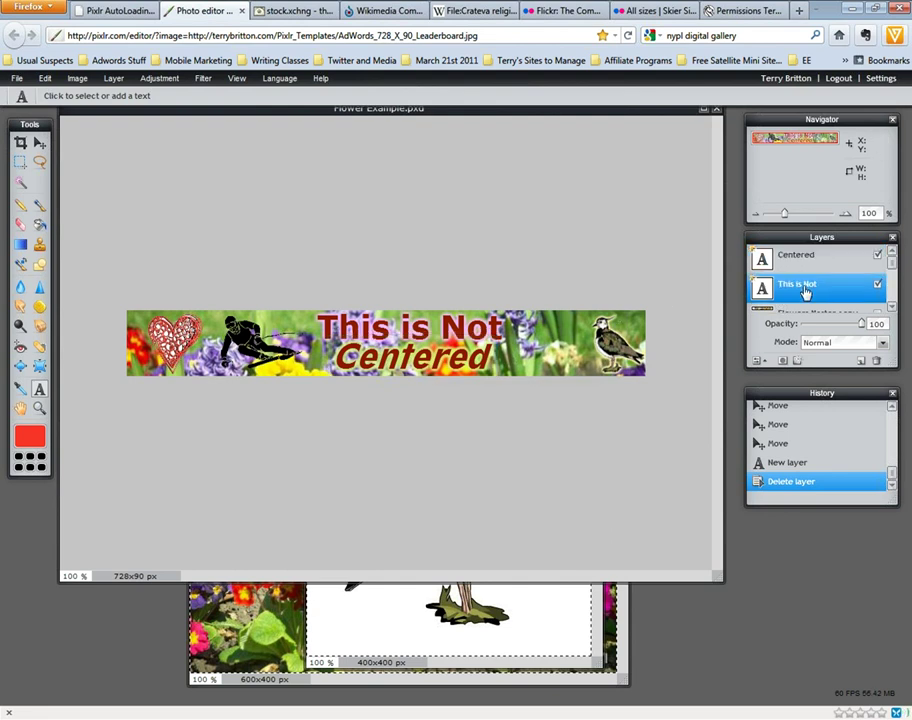
pyautogui.click(802, 262)
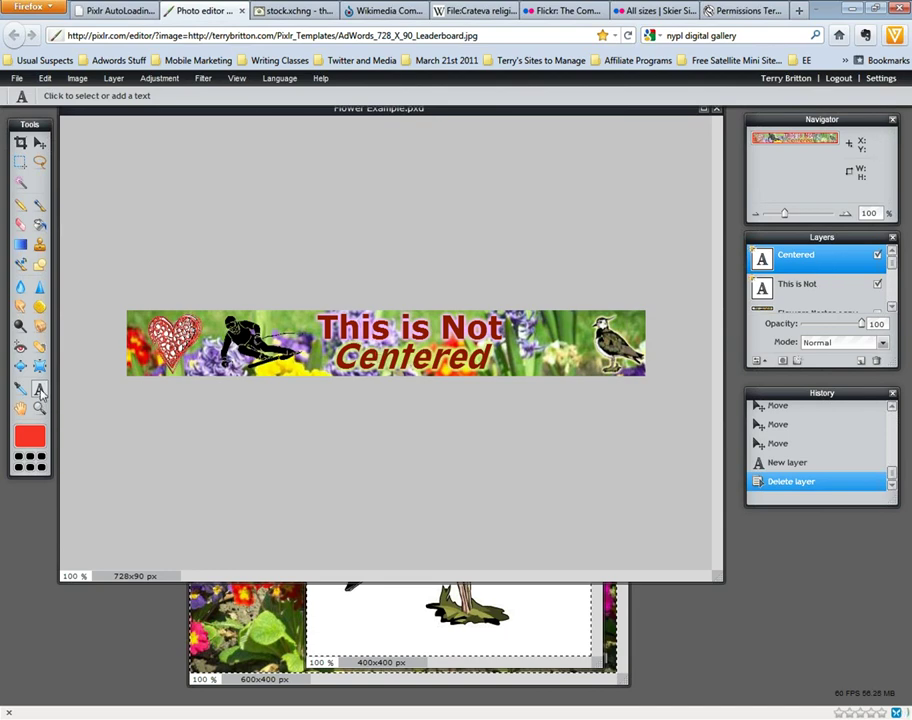
pyautogui.press('super')
pyautogui.press('Escape')
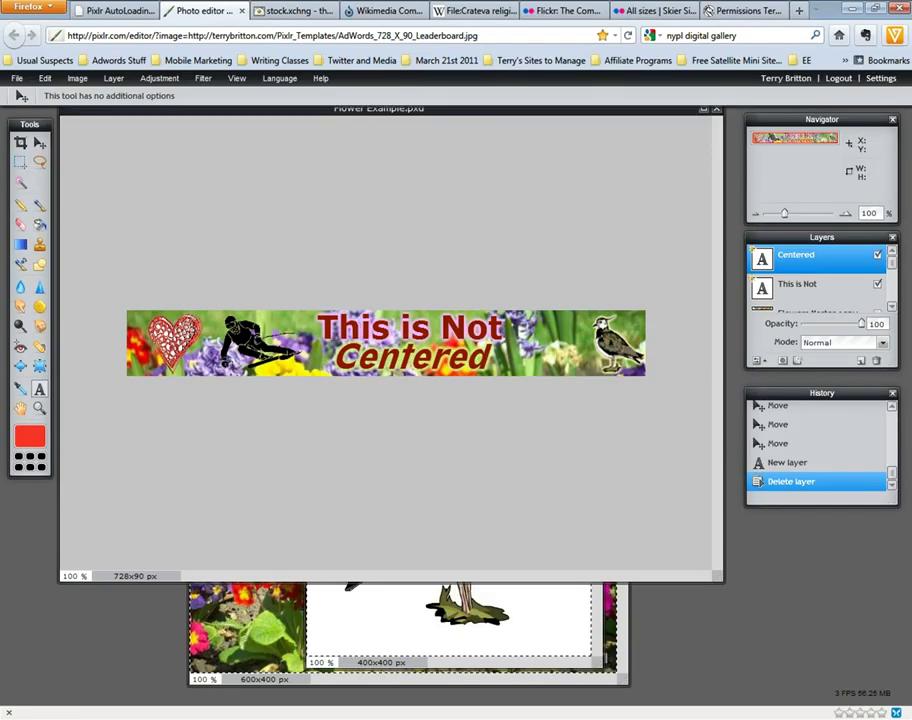
pyautogui.click(401, 368)
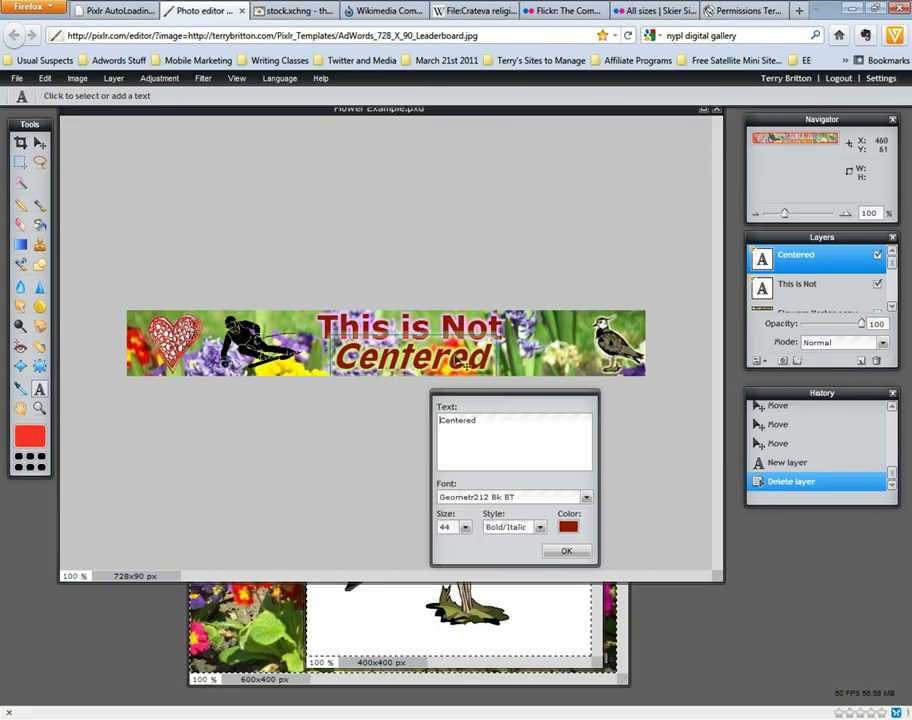
pyautogui.click(566, 550)
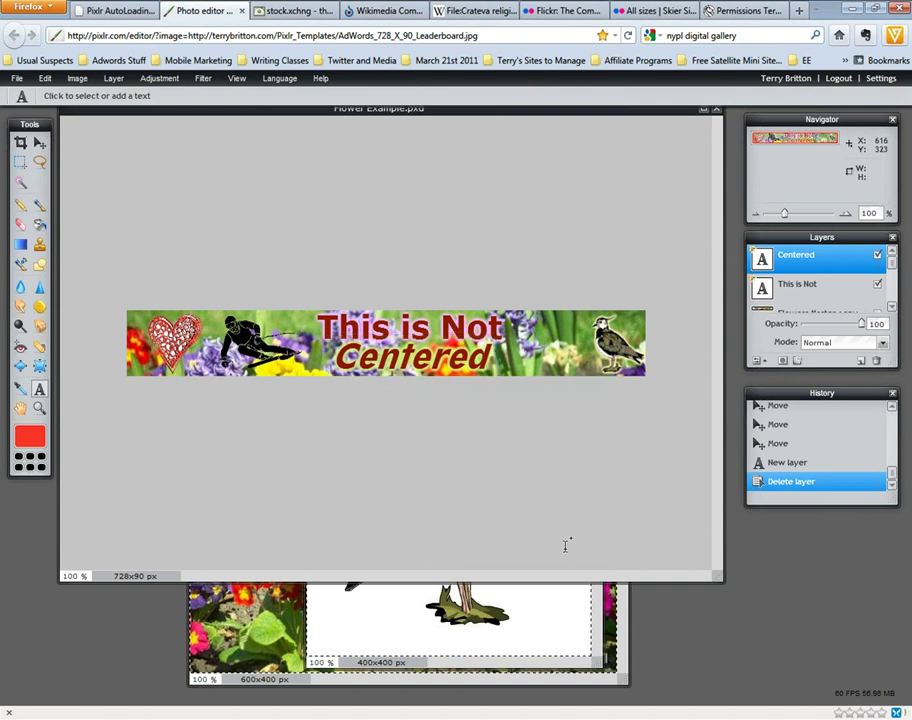
pyautogui.click(803, 288)
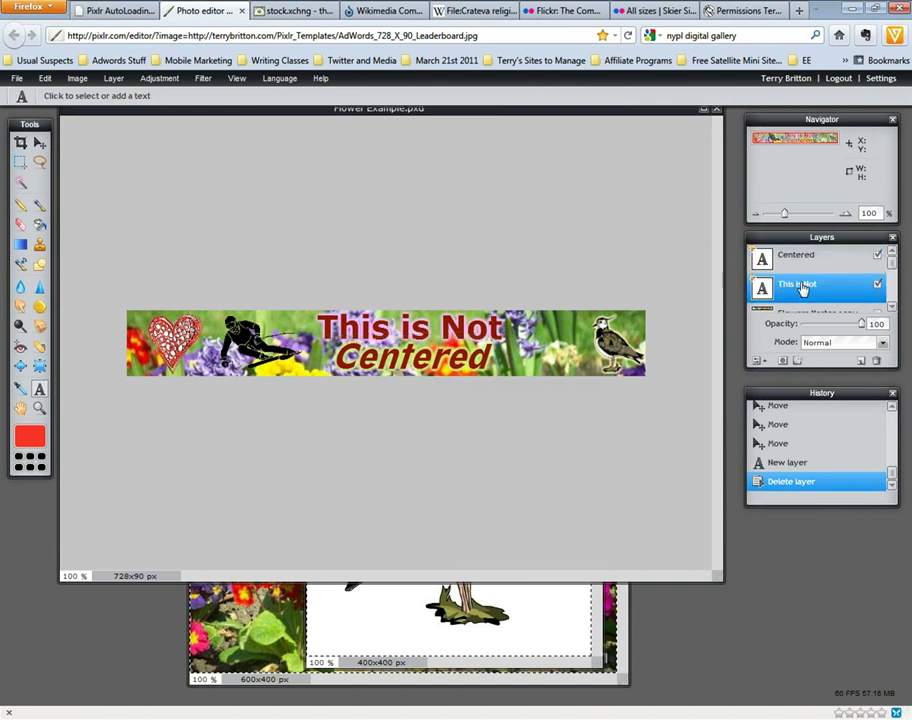
pyautogui.click(415, 326)
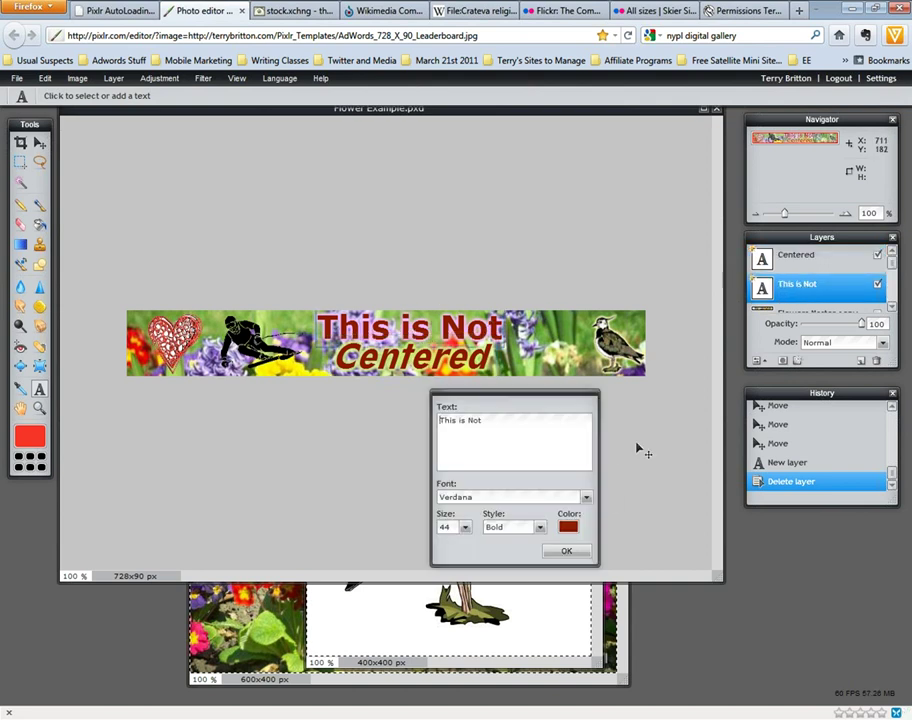
pyautogui.click(567, 553)
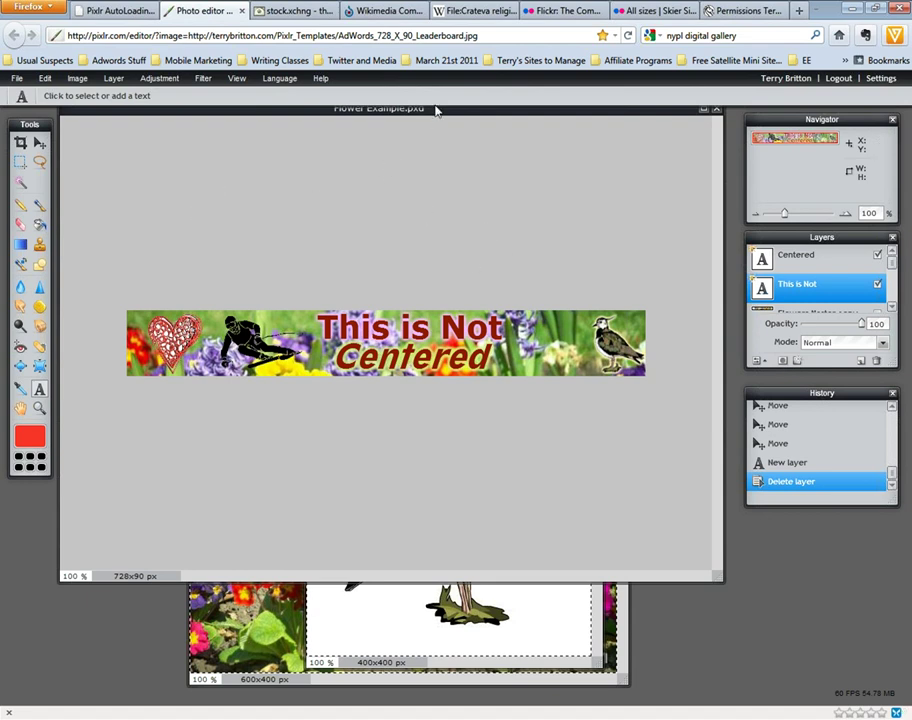
# - Save the banner to the Pixlr library as "Flower Example" in New folder (10), in layered PXD format
pyautogui.click(17, 78)
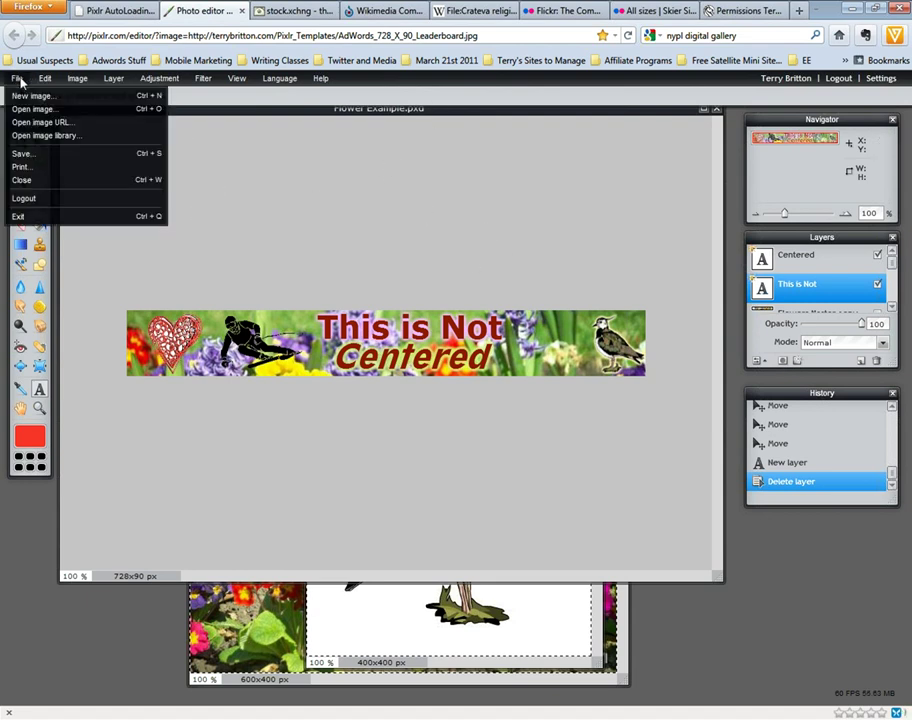
pyautogui.click(50, 156)
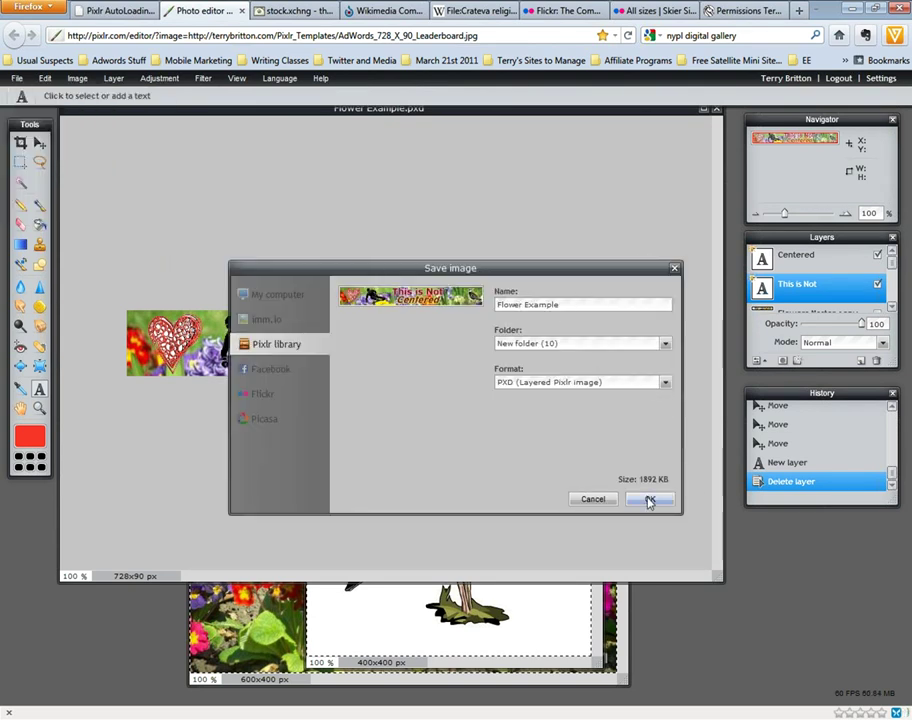
pyautogui.click(650, 500)
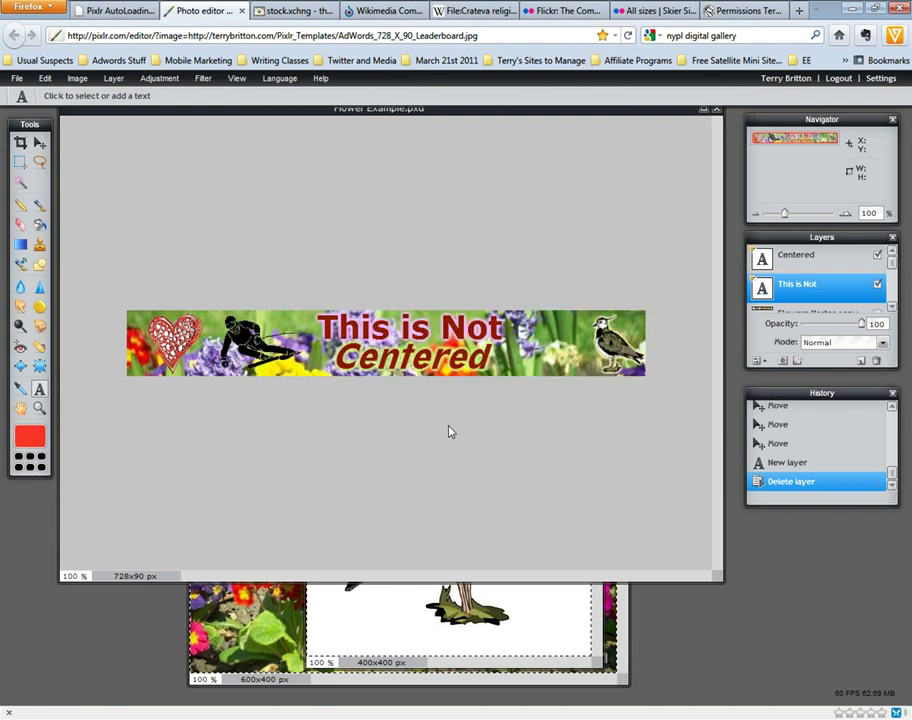
pyautogui.click(155, 78)
pyautogui.moveTo(203, 79)
pyautogui.click(40, 142)
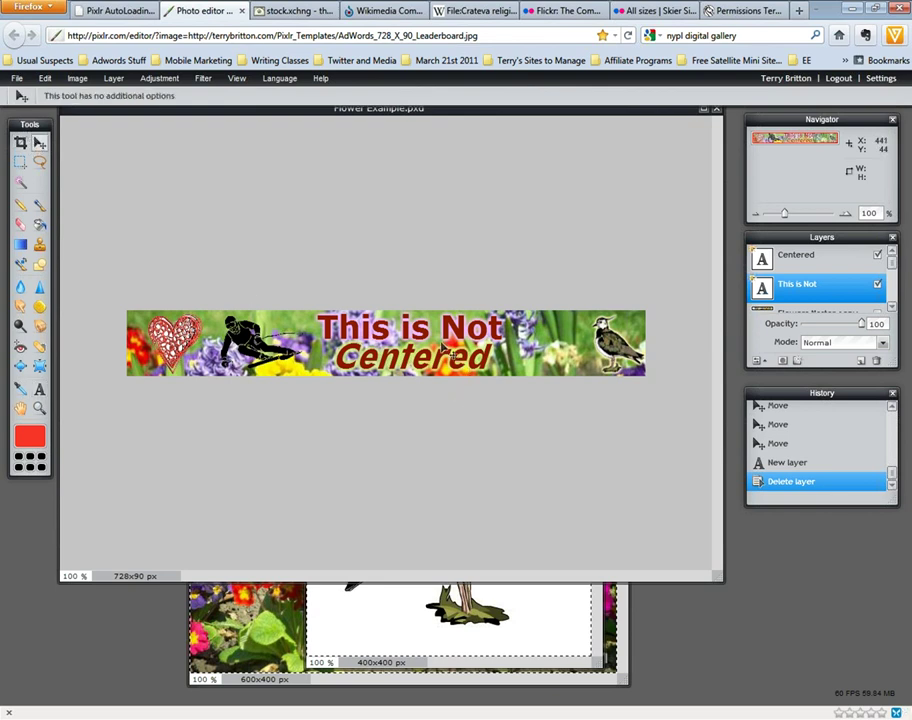
pyautogui.click(159, 79)
# - Reposition the banner's window, bring the 400x400 bird image to the front and clear its selection
pyautogui.moveTo(362, 115); pyautogui.dragTo(366, 134)
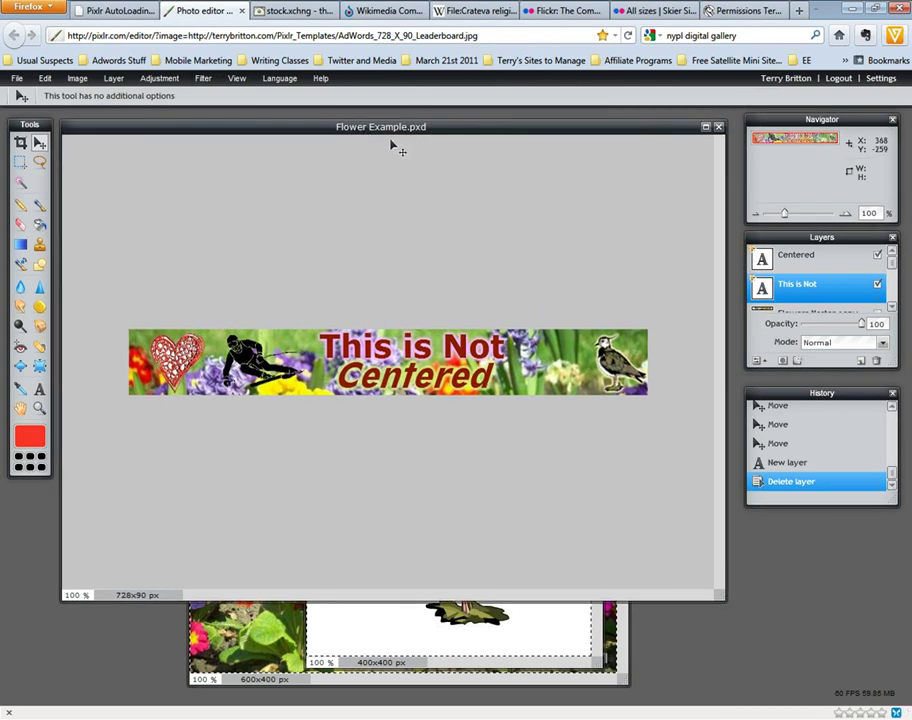
pyautogui.moveTo(534, 480); pyautogui.dragTo(442, 137)
pyautogui.click(545, 655)
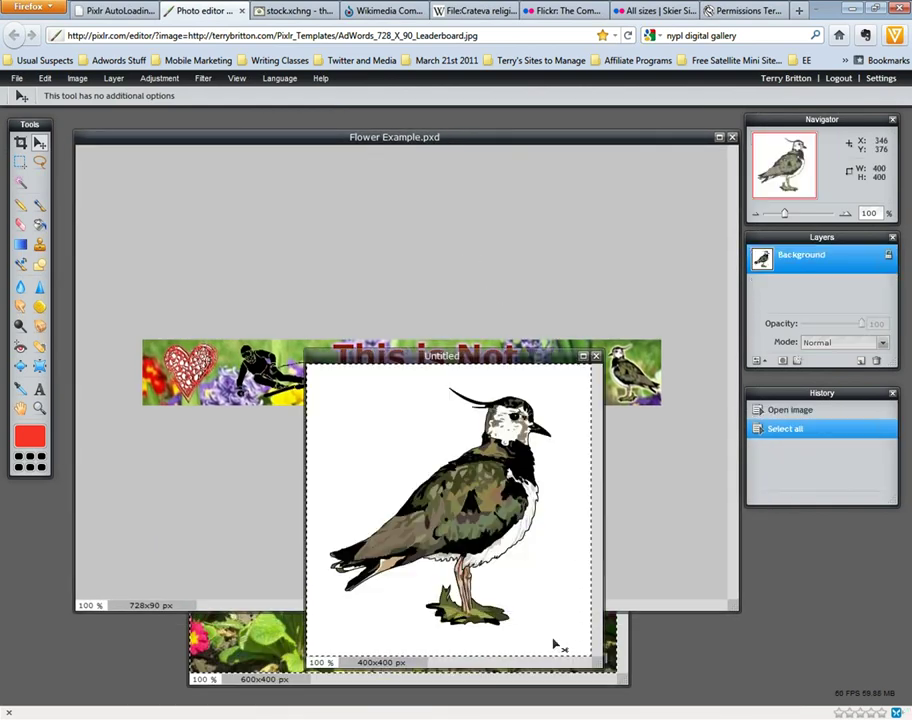
pyautogui.hotkey('ctrl', 'd')
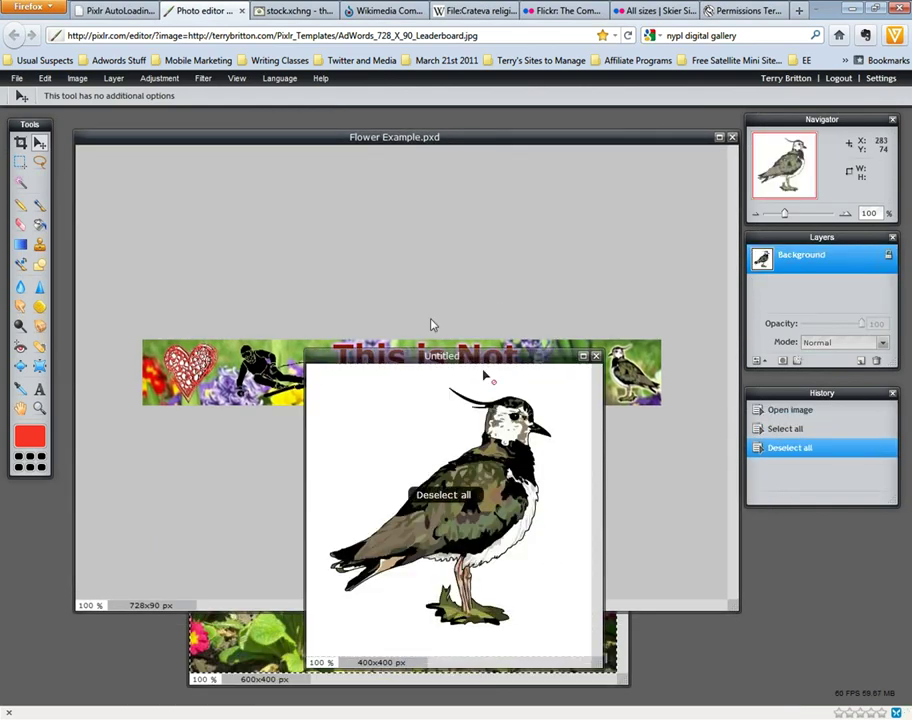
# - Try the Kaleidoscope filter on the bird image at size 52 and revert the image to its state before the filter
pyautogui.click(190, 77)
pyautogui.moveTo(203, 78)
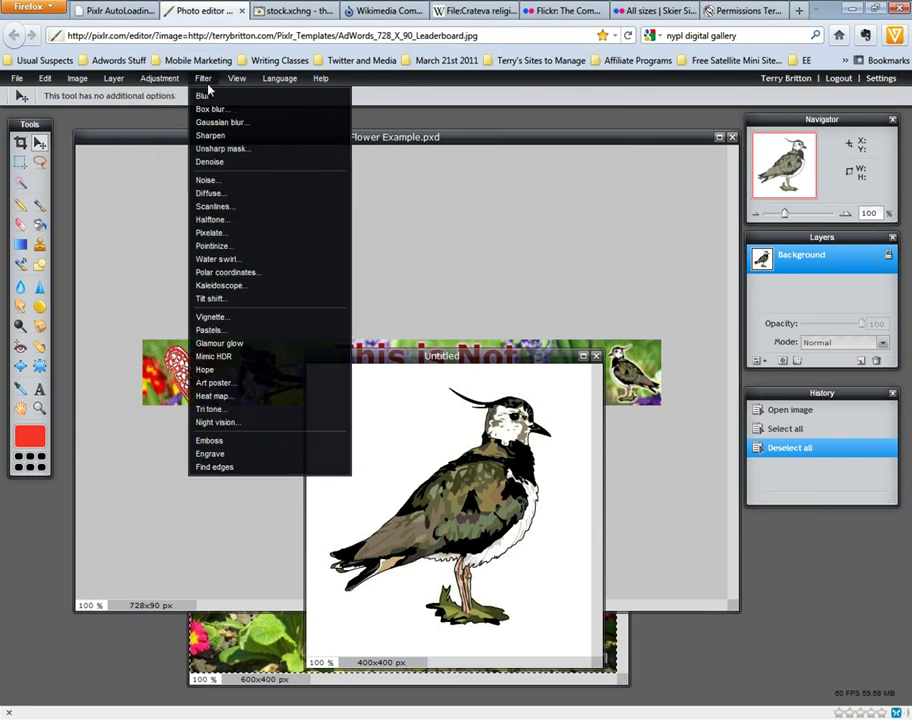
pyautogui.click(247, 287)
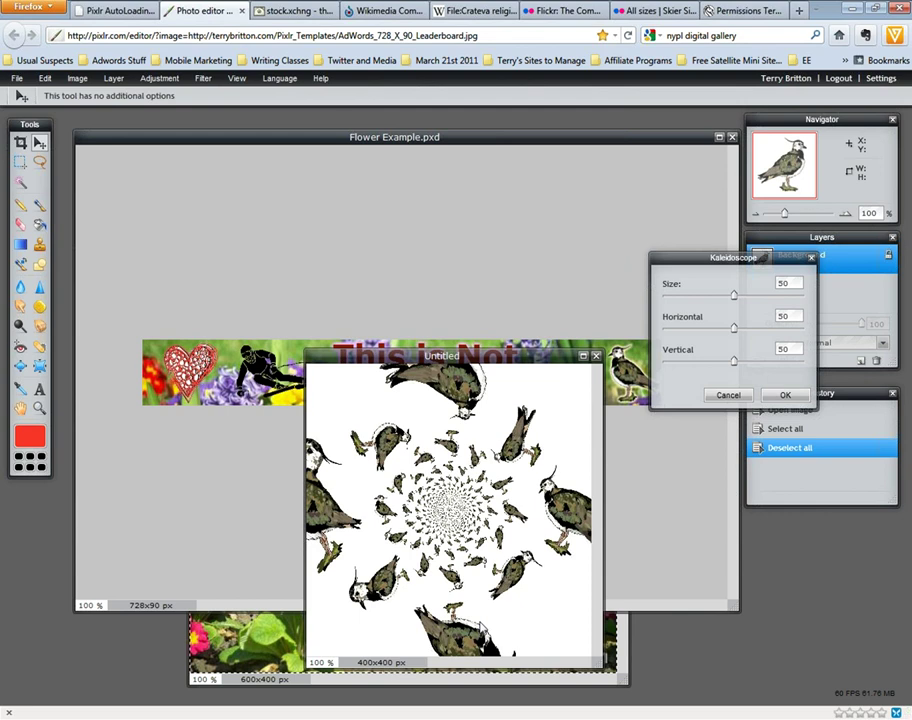
pyautogui.moveTo(735, 297)
pyautogui.mouseDown()
pyautogui.moveTo(712, 295)
pyautogui.moveTo(737, 300)
pyautogui.mouseUp()
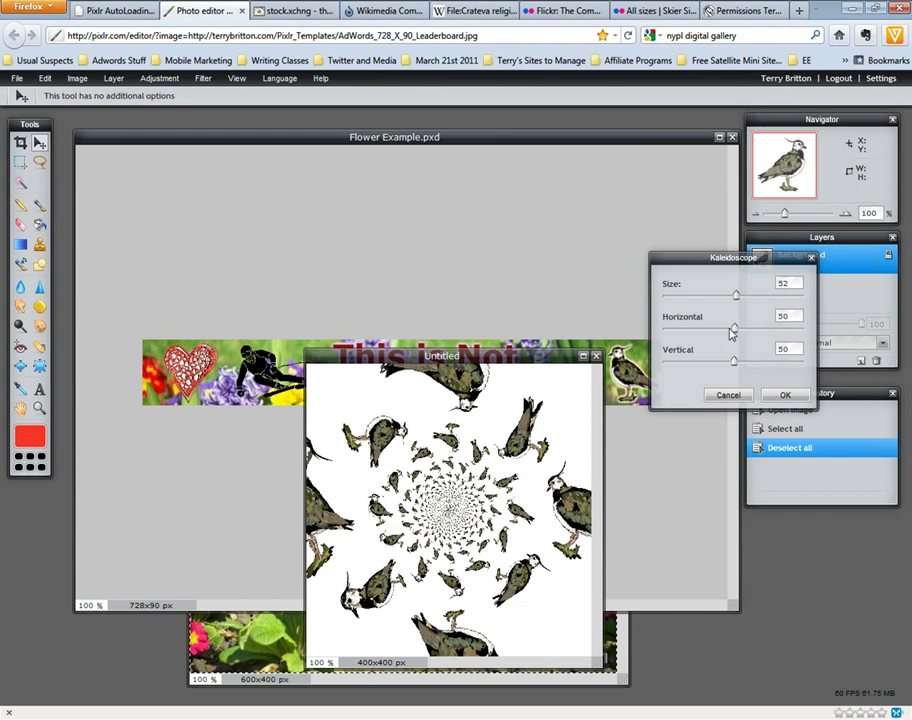
pyautogui.moveTo(718, 331); pyautogui.dragTo(731, 367)
pyautogui.click(783, 397)
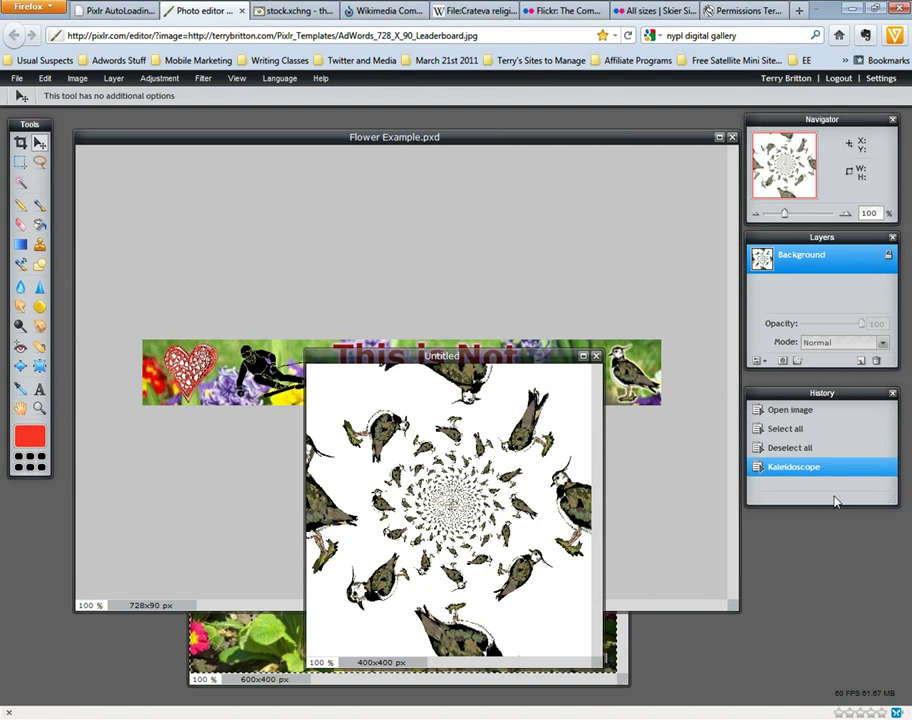
pyautogui.click(808, 449)
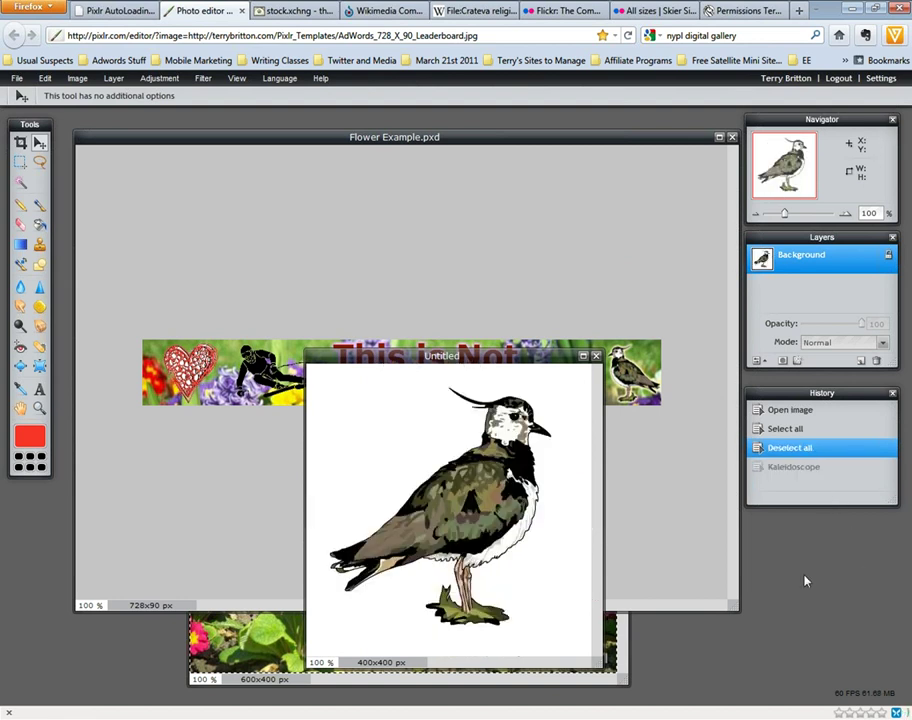
# - Preview the Water swirl filter on the bird image with amount 42 and size 142, and cancel it
pyautogui.click(165, 81)
pyautogui.moveTo(205, 80)
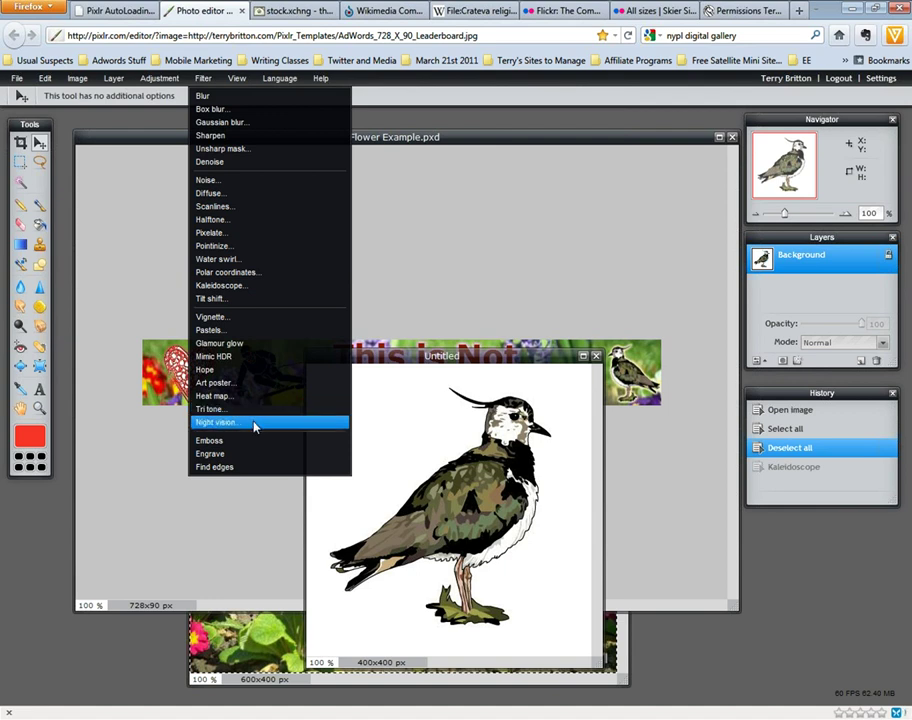
pyautogui.click(287, 266)
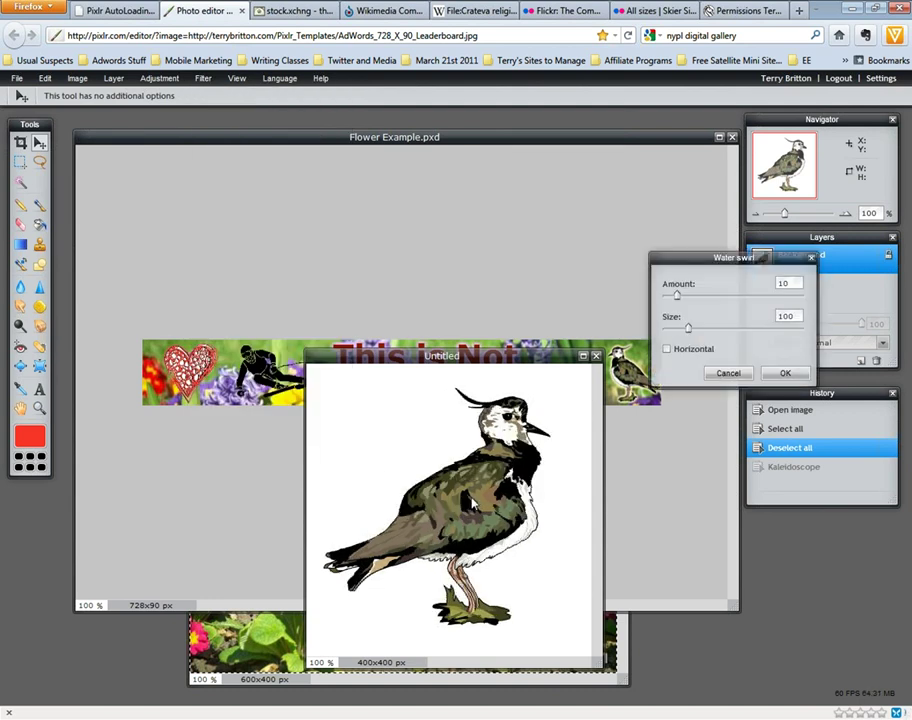
pyautogui.moveTo(689, 329); pyautogui.dragTo(722, 297)
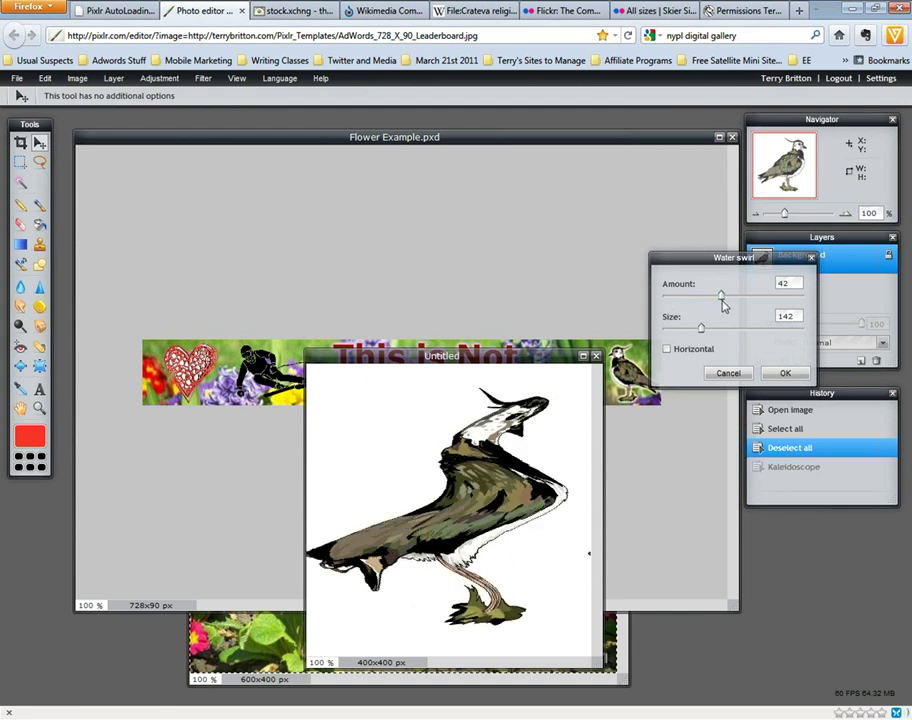
pyautogui.click(728, 374)
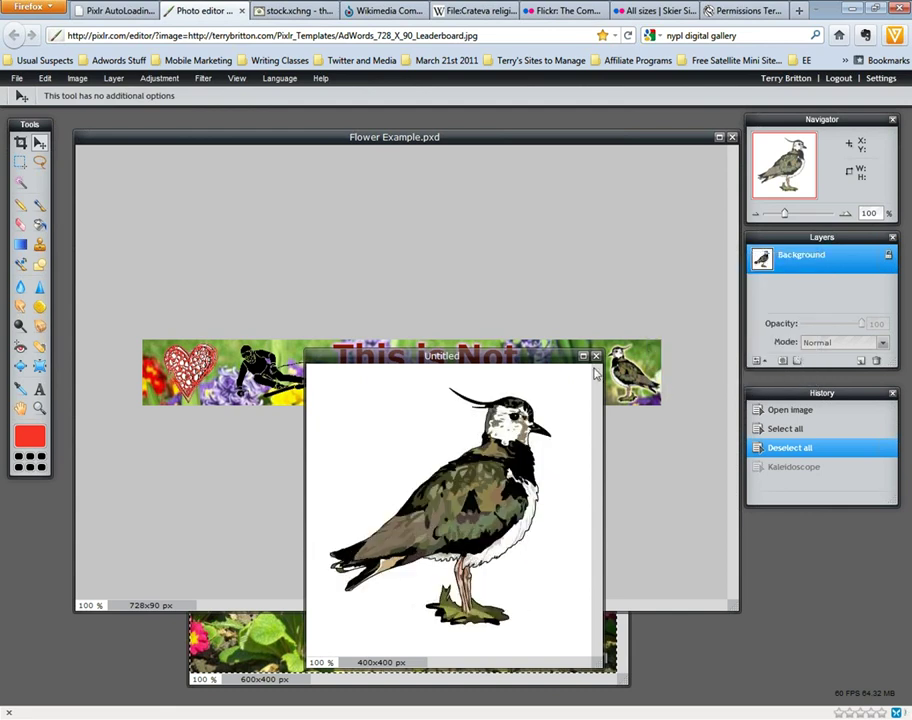
# - Open Curves for the bird image and add a midtone point and a slightly raised highlight point to the RBG curve
pyautogui.click(204, 79)
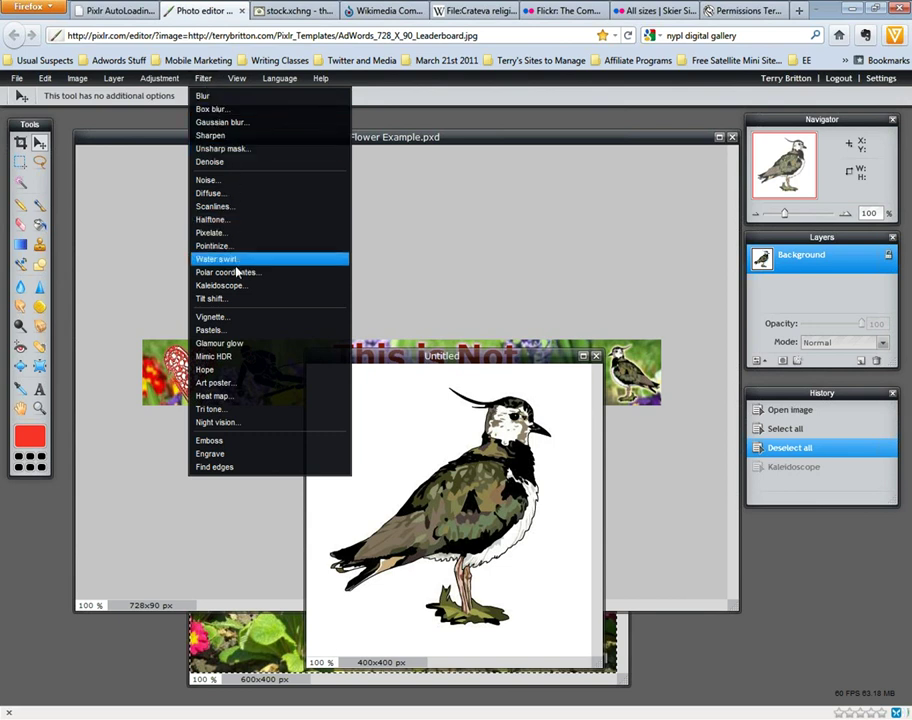
pyautogui.moveTo(158, 78)
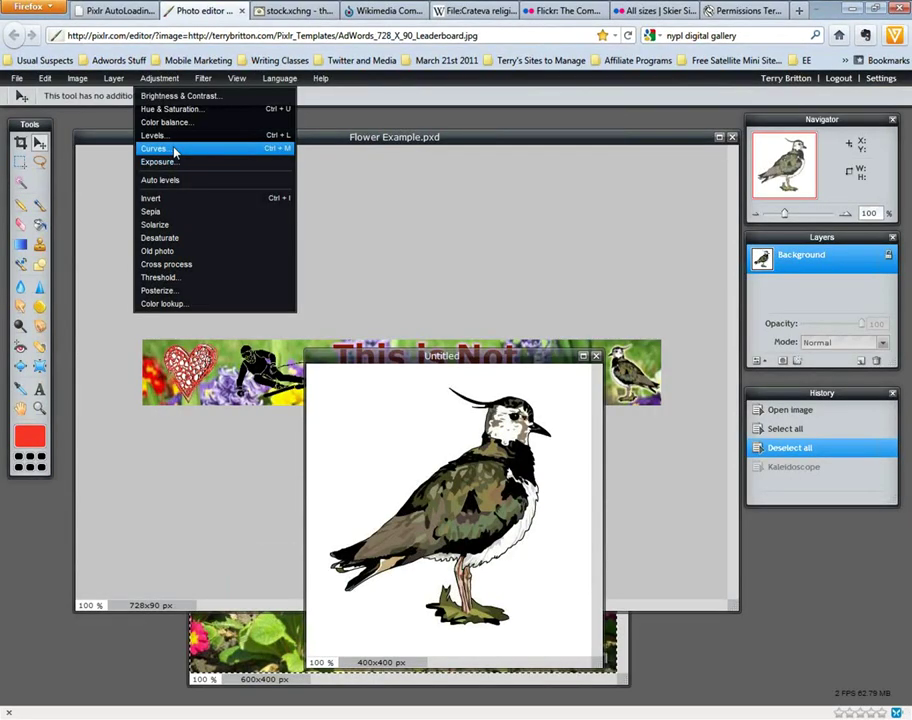
pyautogui.click(175, 151)
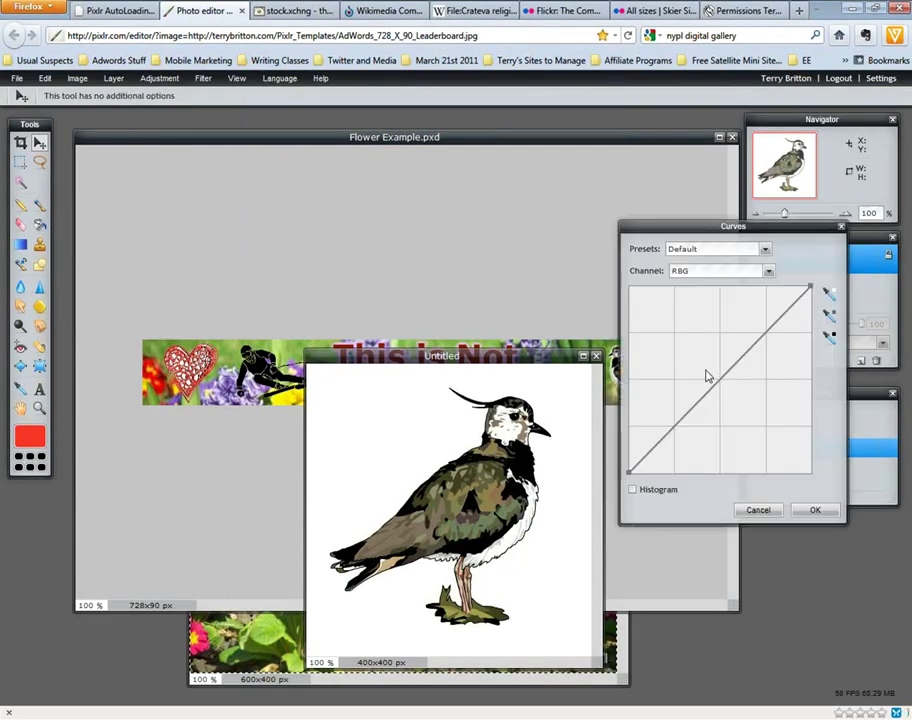
pyautogui.moveTo(720, 376)
pyautogui.mouseDown()
pyautogui.moveTo(717, 350)
pyautogui.moveTo(727, 389)
pyautogui.moveTo(727, 381)
pyautogui.mouseUp()
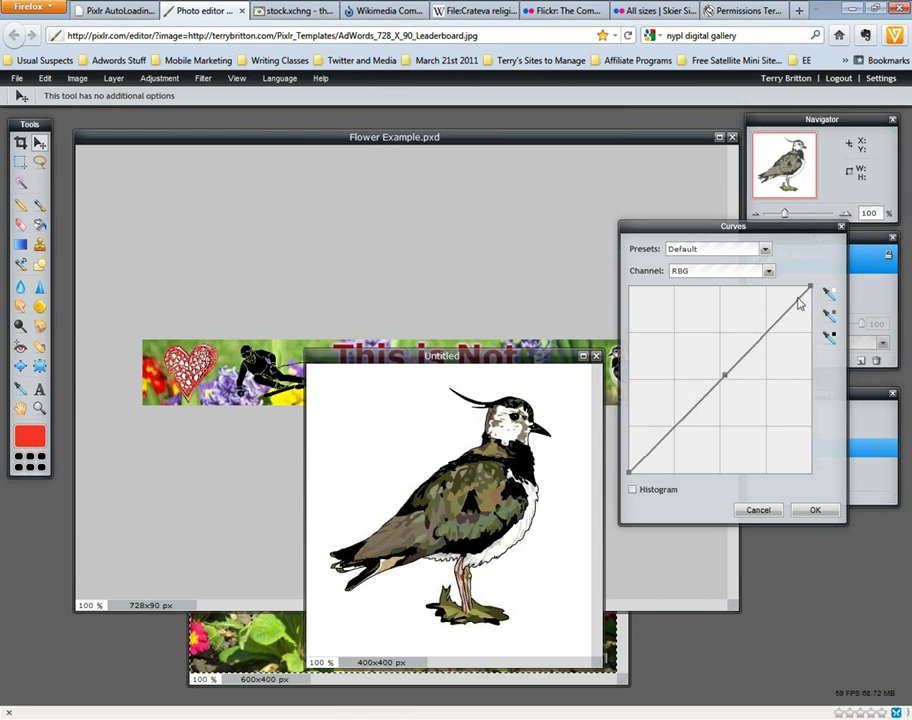
pyautogui.moveTo(800, 298); pyautogui.dragTo(800, 301)
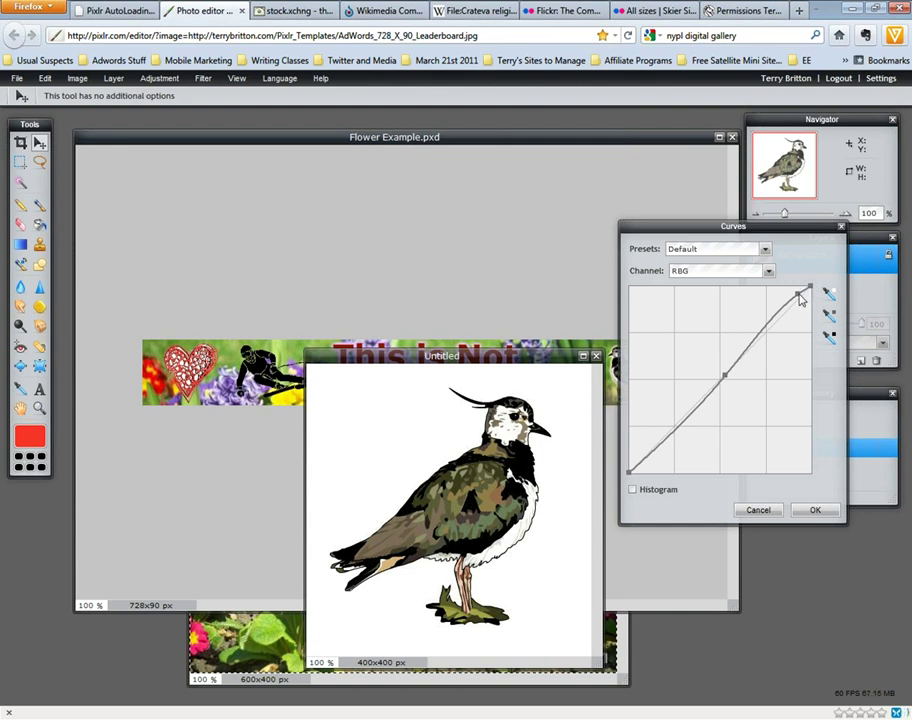
pyautogui.moveTo(798, 293); pyautogui.dragTo(799, 297)
# - Pull down the curve's shadows, add an upper-quarter point, shift the black point inward, and cancel the Curves adjustment
pyautogui.moveTo(651, 449)
pyautogui.mouseDown()
pyautogui.moveTo(656, 458)
pyautogui.moveTo(649, 428)
pyautogui.moveTo(664, 471)
pyautogui.moveTo(660, 462)
pyautogui.mouseUp()
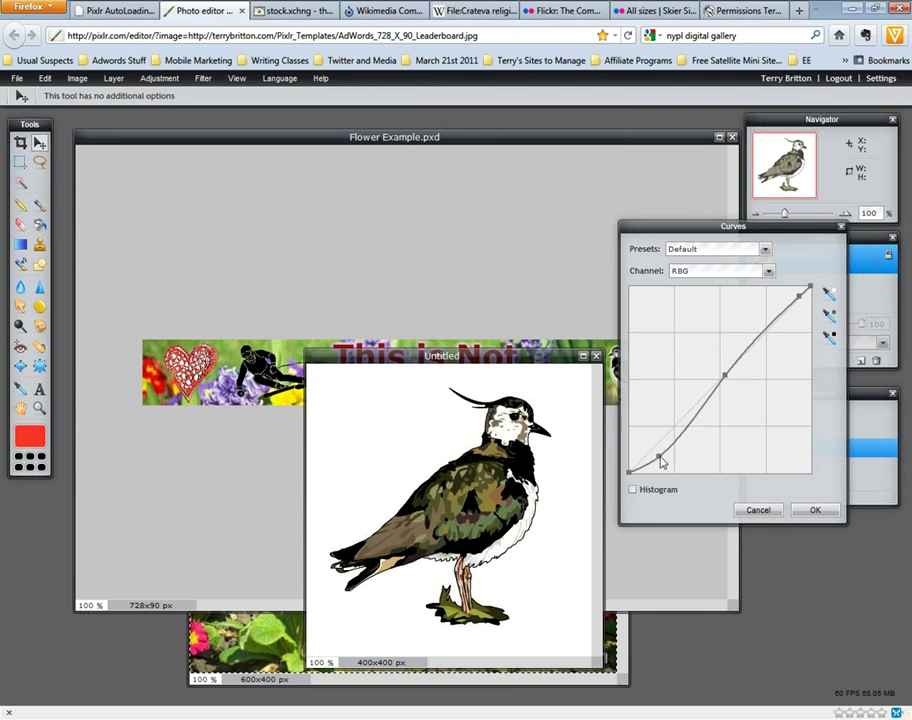
pyautogui.moveTo(661, 460)
pyautogui.mouseDown()
pyautogui.moveTo(672, 460)
pyautogui.moveTo(666, 452)
pyautogui.moveTo(674, 456)
pyautogui.moveTo(675, 447)
pyautogui.mouseUp()
pyautogui.moveTo(761, 336)
pyautogui.mouseDown()
pyautogui.moveTo(749, 327)
pyautogui.moveTo(755, 334)
pyautogui.mouseUp()
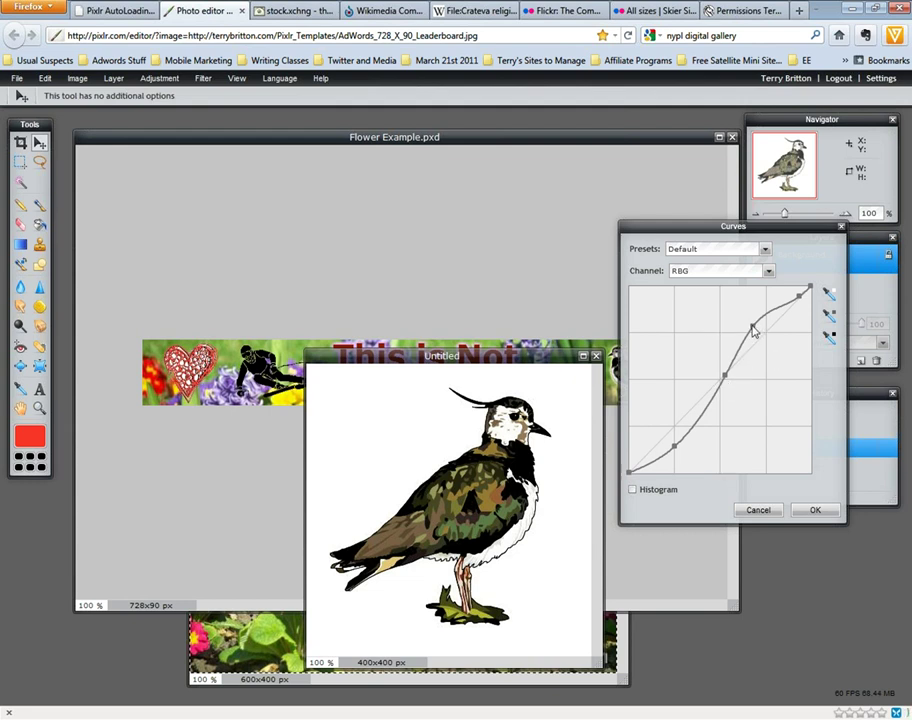
pyautogui.moveTo(755, 333); pyautogui.dragTo(770, 336)
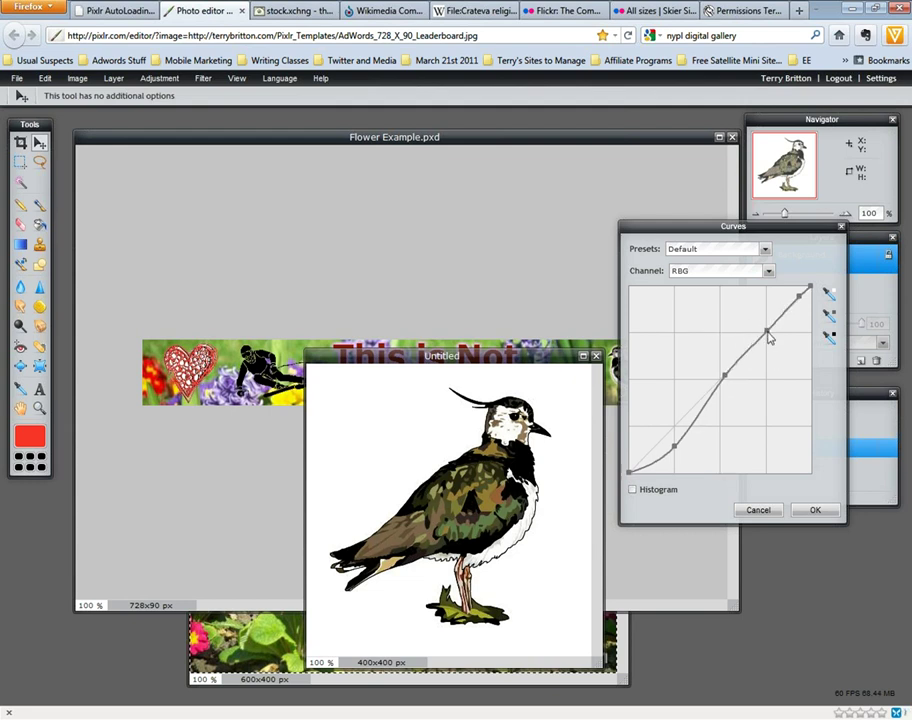
pyautogui.moveTo(675, 444)
pyautogui.mouseDown()
pyautogui.moveTo(676, 432)
pyautogui.moveTo(684, 438)
pyautogui.mouseUp()
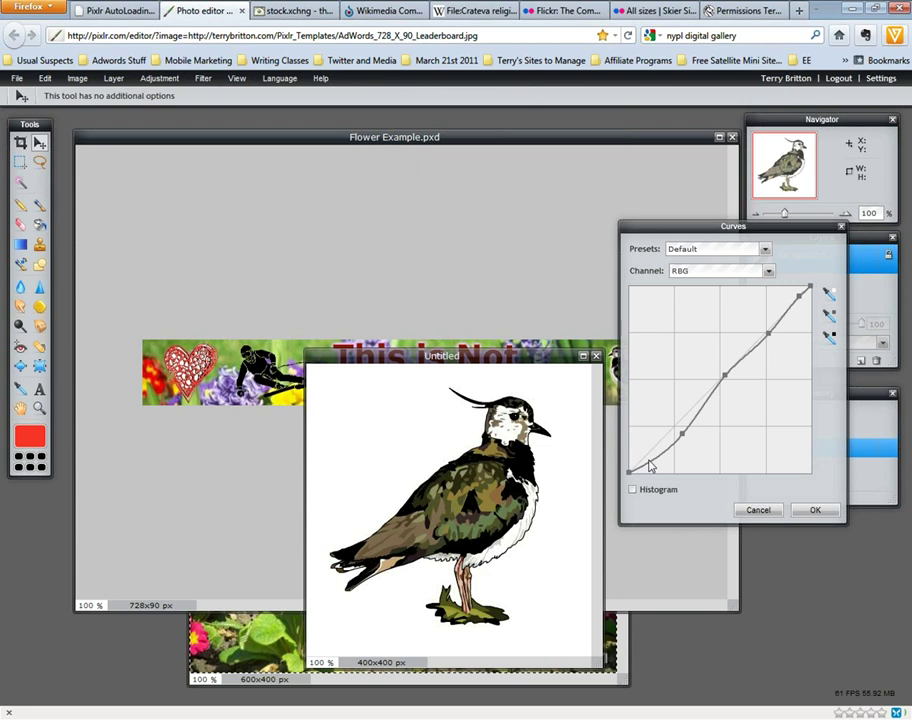
pyautogui.moveTo(629, 472); pyautogui.dragTo(664, 478)
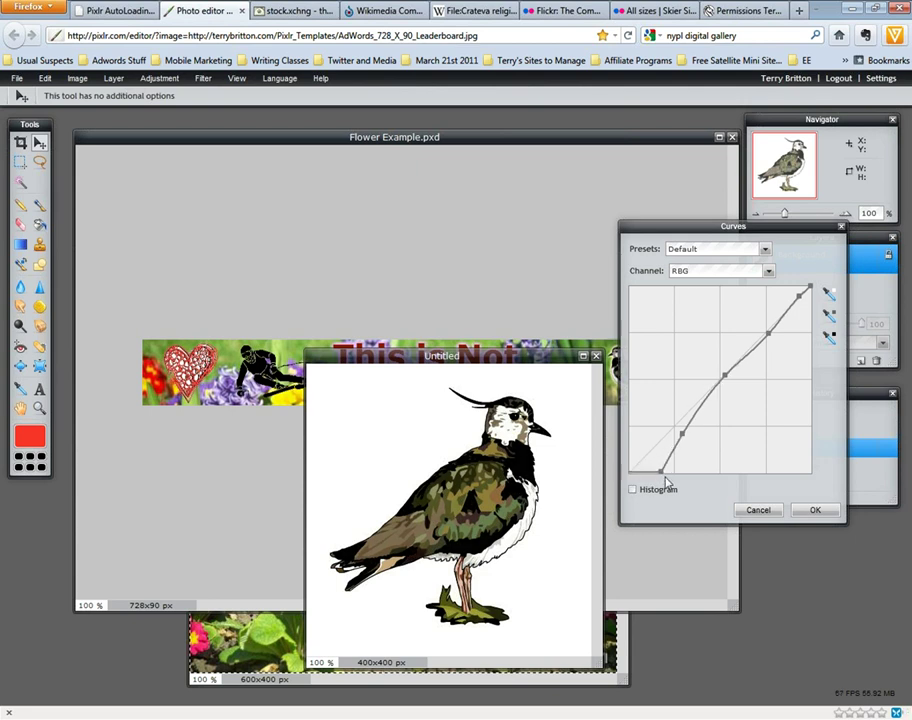
pyautogui.click(758, 510)
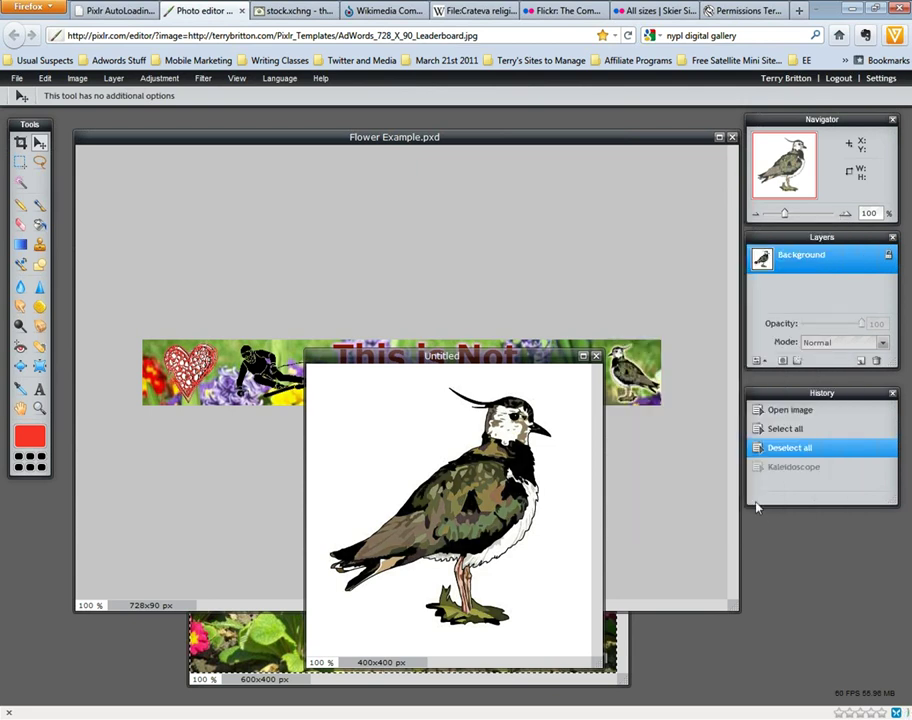
# - Preview Curves on the bird image with the black and white end points moved inward, check the channel options, and cancel
pyautogui.click(114, 79)
pyautogui.moveTo(160, 79)
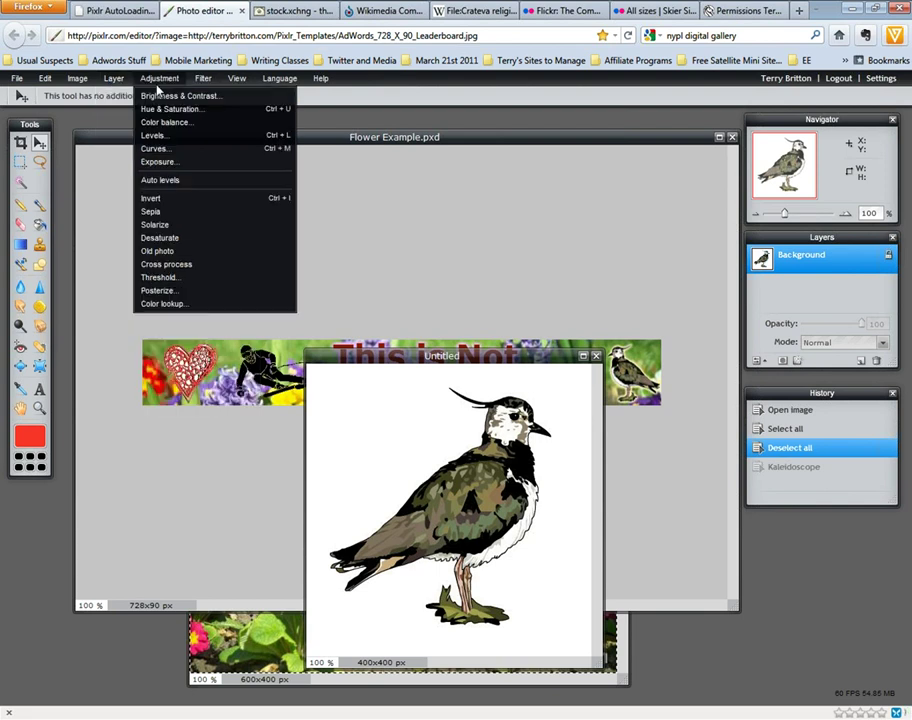
pyautogui.click(168, 148)
pyautogui.click(631, 475)
pyautogui.moveTo(660, 478)
pyautogui.mouseDown()
pyautogui.moveTo(629, 483)
pyautogui.moveTo(629, 466)
pyautogui.moveTo(648, 477)
pyautogui.mouseUp()
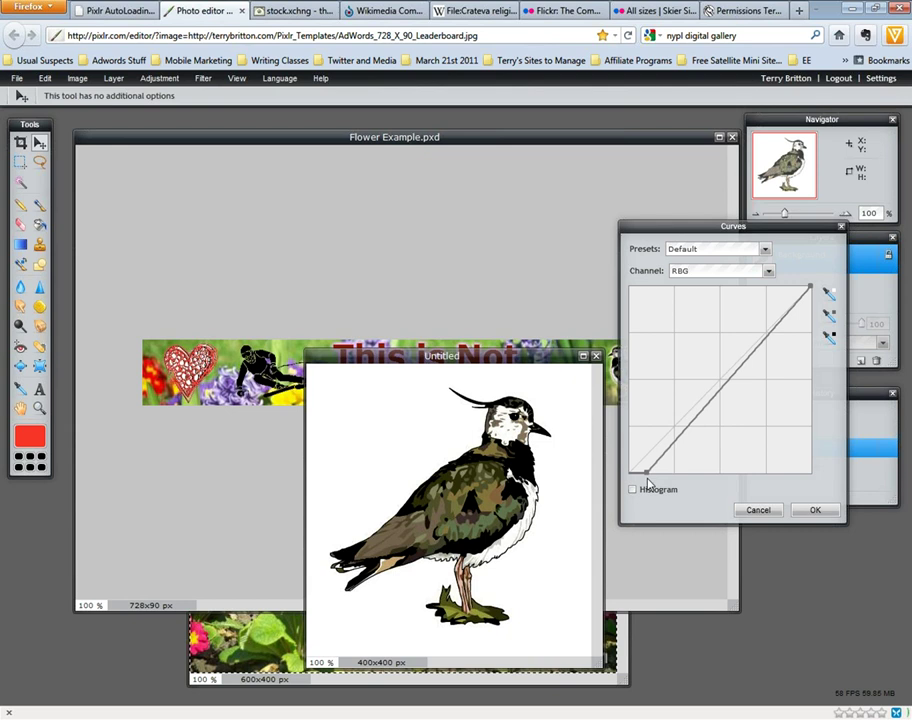
pyautogui.moveTo(810, 289); pyautogui.dragTo(807, 290)
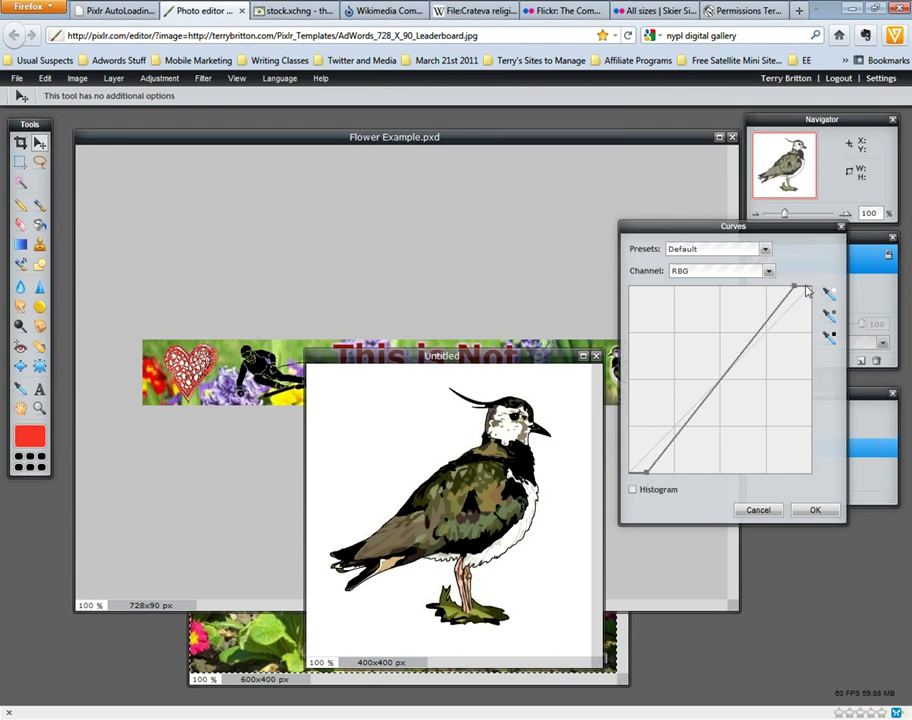
pyautogui.click(769, 272)
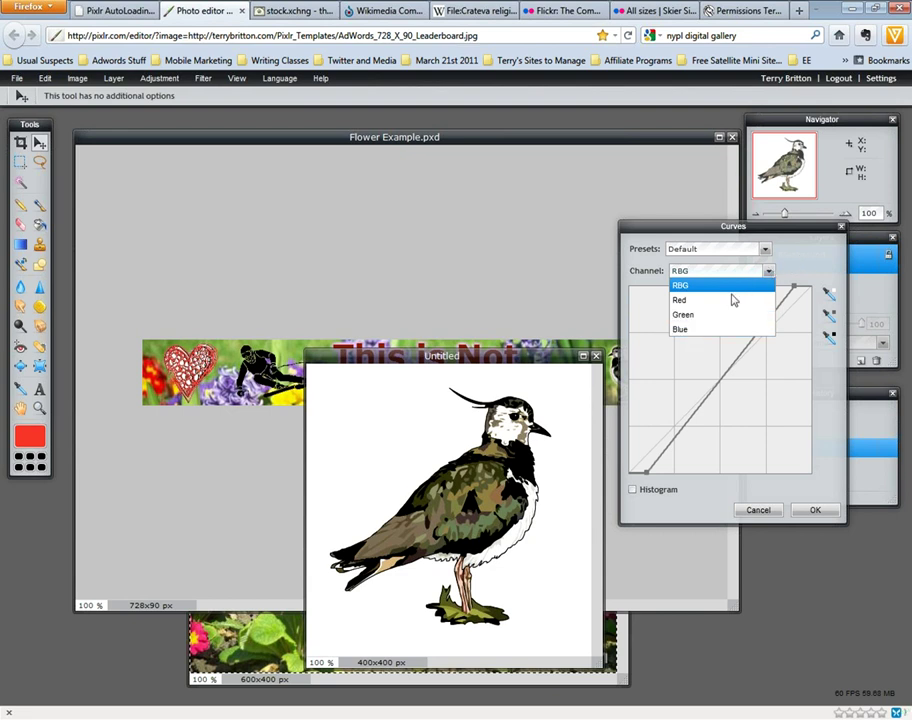
pyautogui.click(808, 270)
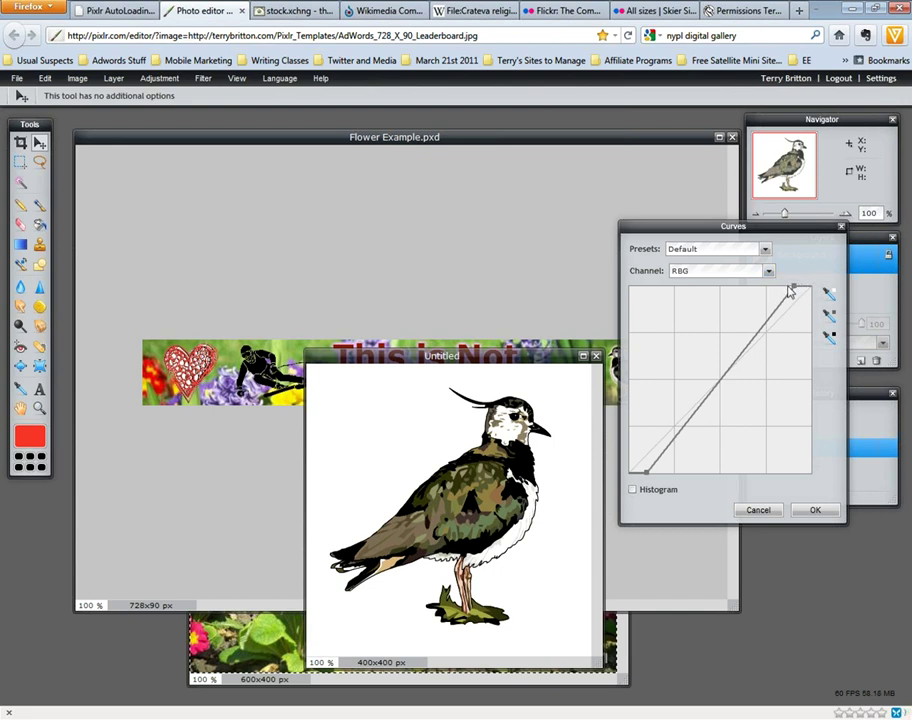
pyautogui.click(759, 511)
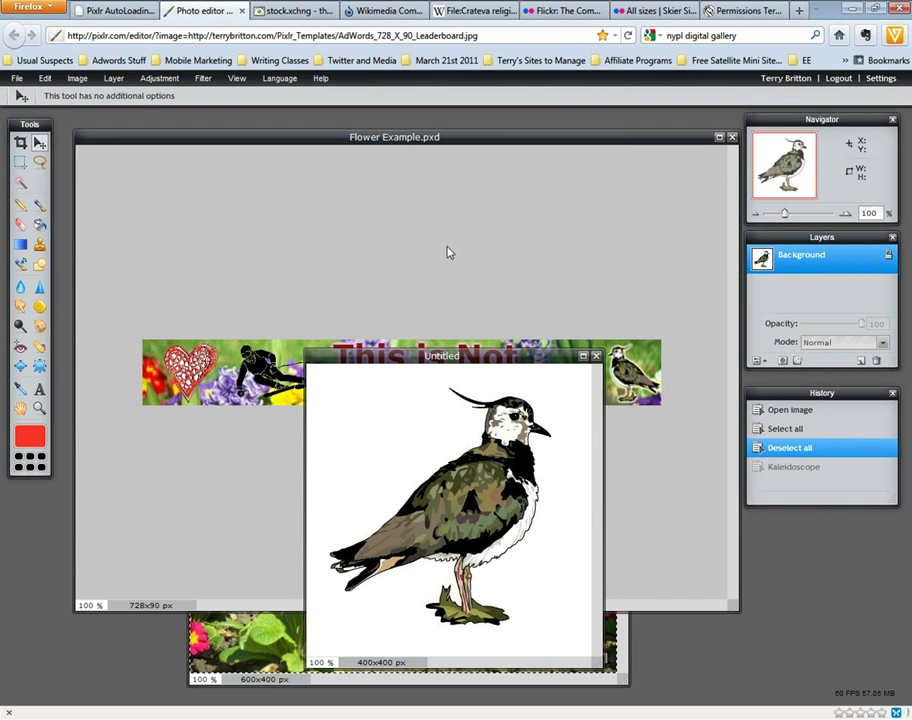
# - Preview a midtone brightening of the bird image by raising the centre of the RBG curve, and cancel it
pyautogui.click(159, 78)
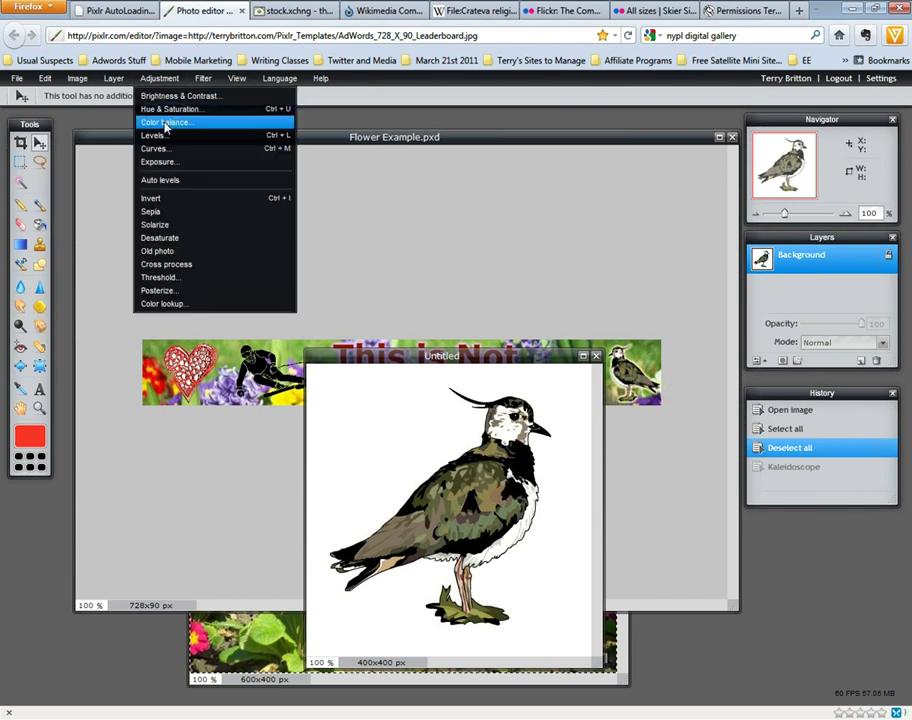
pyautogui.click(197, 148)
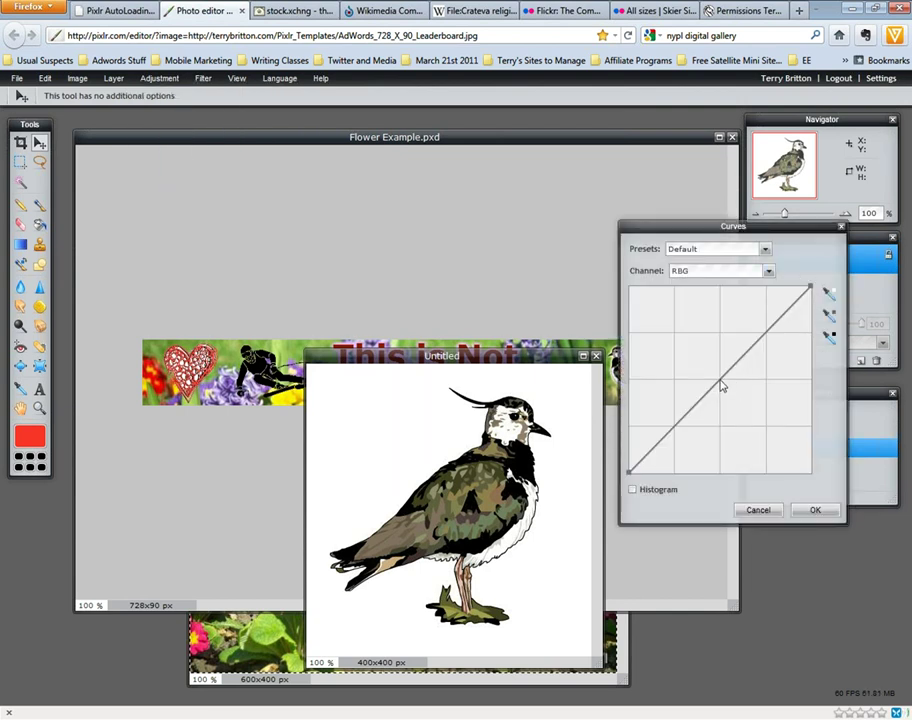
pyautogui.moveTo(722, 384)
pyautogui.mouseDown()
pyautogui.moveTo(723, 397)
pyautogui.moveTo(724, 365)
pyautogui.mouseUp()
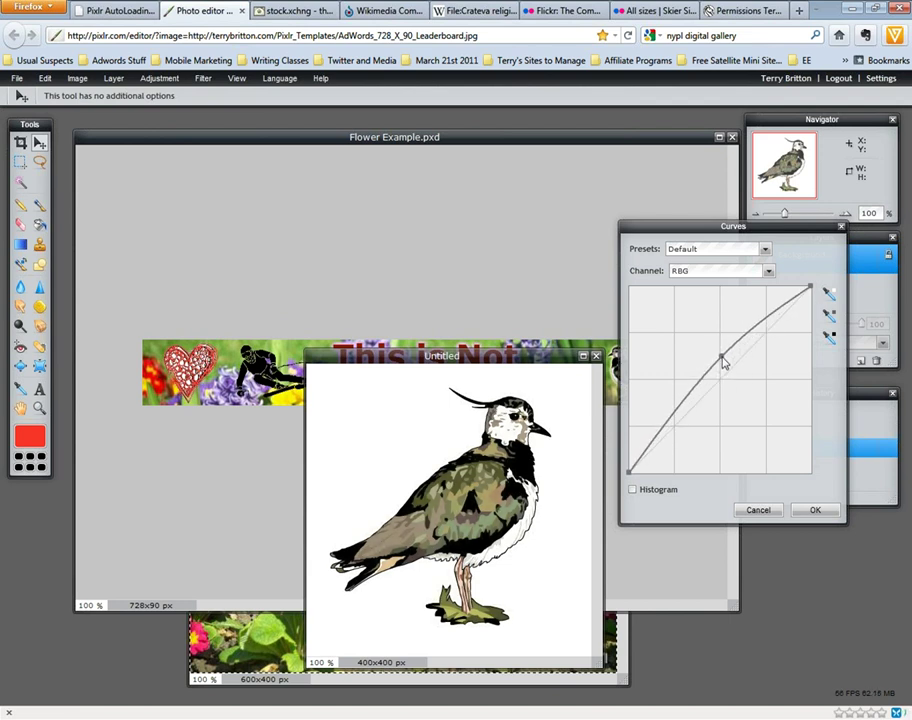
pyautogui.click(758, 510)
# - Preview Levels on the bird image with input levels of 9, 0.72 and 231, and cancel the adjustment
pyautogui.click(159, 78)
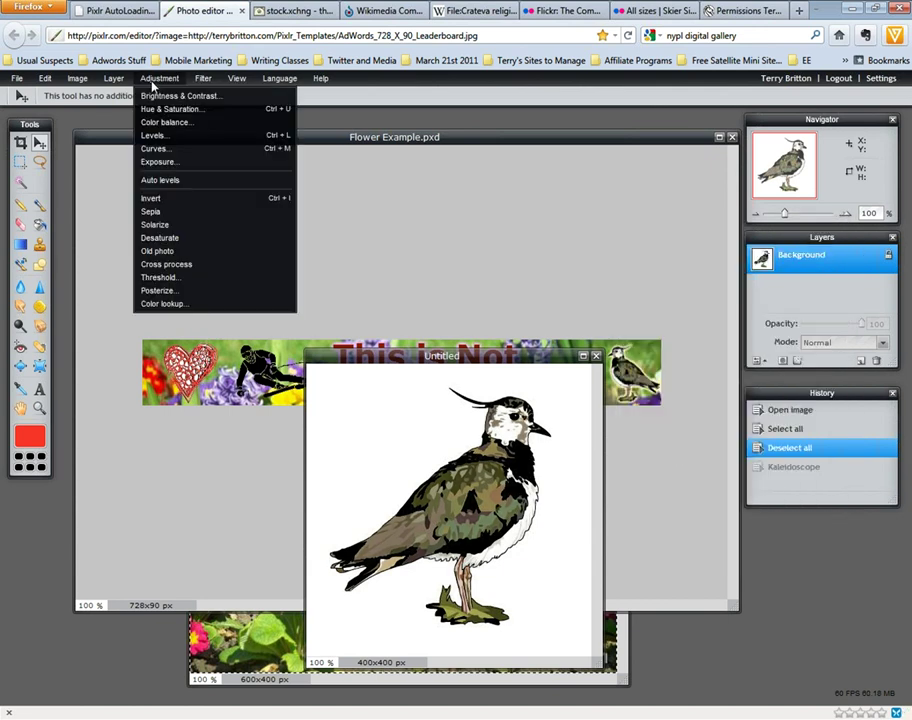
pyautogui.click(148, 134)
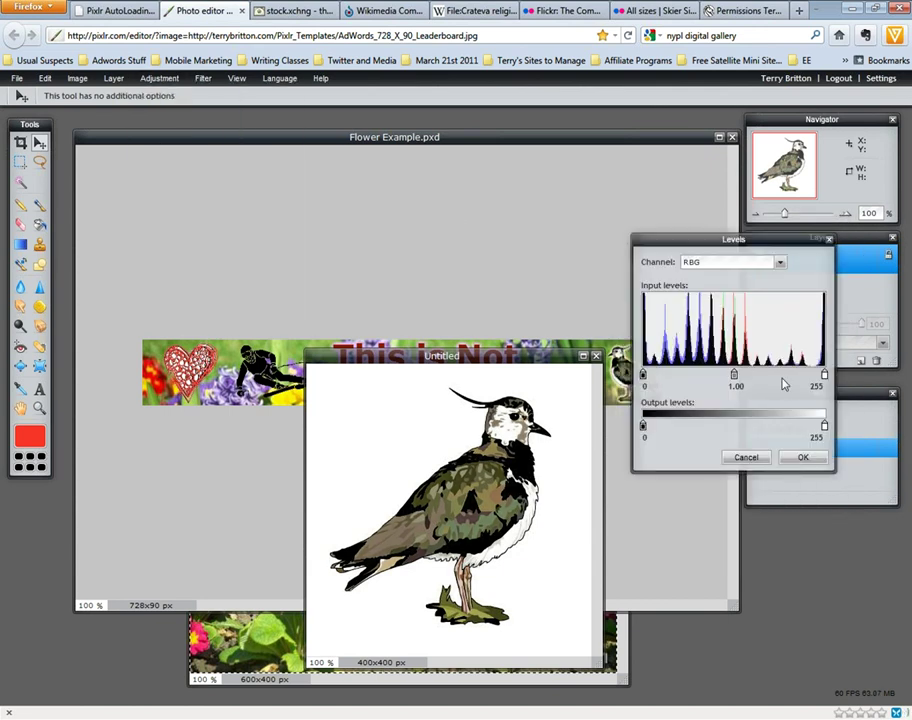
pyautogui.moveTo(735, 376)
pyautogui.mouseDown()
pyautogui.moveTo(723, 376)
pyautogui.moveTo(748, 376)
pyautogui.moveTo(720, 376)
pyautogui.mouseUp()
pyautogui.moveTo(645, 377)
pyautogui.mouseDown()
pyautogui.moveTo(665, 387)
pyautogui.moveTo(663, 377)
pyautogui.moveTo(643, 377)
pyautogui.mouseUp()
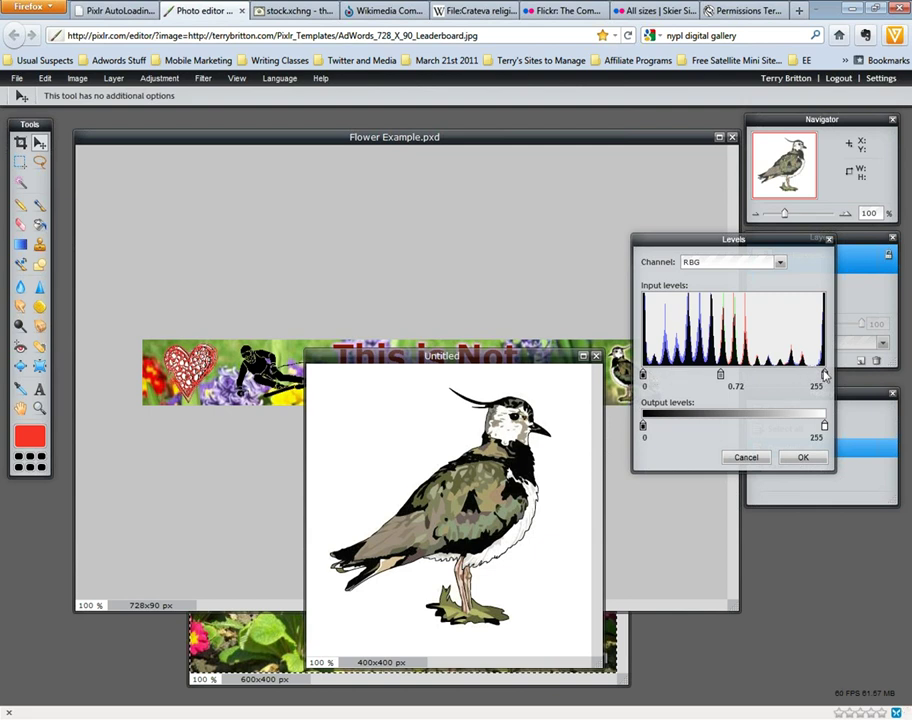
pyautogui.moveTo(825, 374)
pyautogui.mouseDown()
pyautogui.moveTo(810, 377)
pyautogui.moveTo(825, 374)
pyautogui.mouseUp()
pyautogui.moveTo(825, 375); pyautogui.dragTo(809, 374)
pyautogui.moveTo(645, 375); pyautogui.dragTo(650, 375)
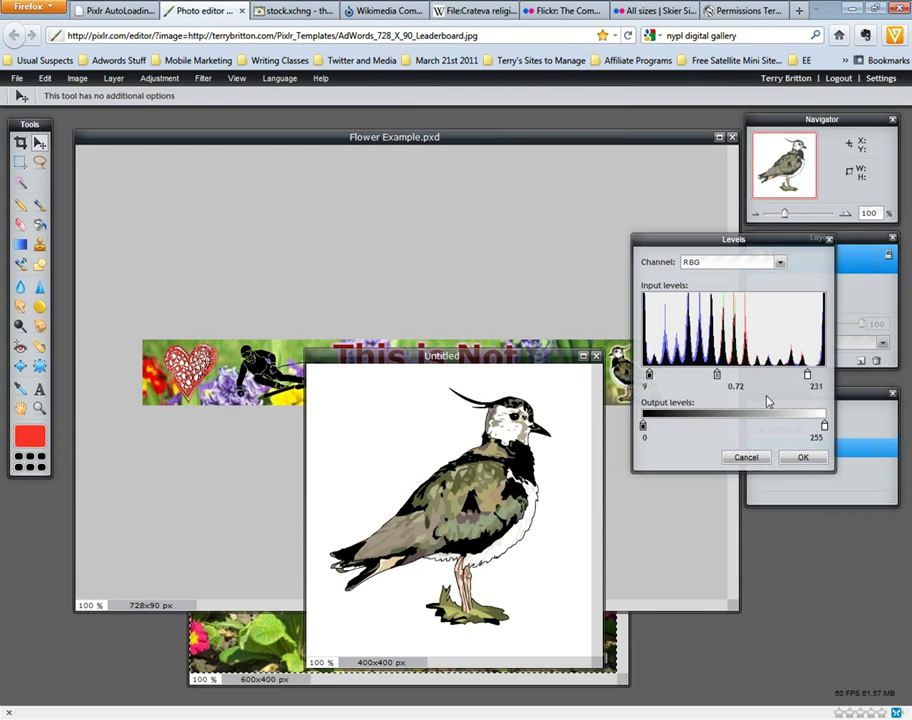
pyautogui.click(746, 458)
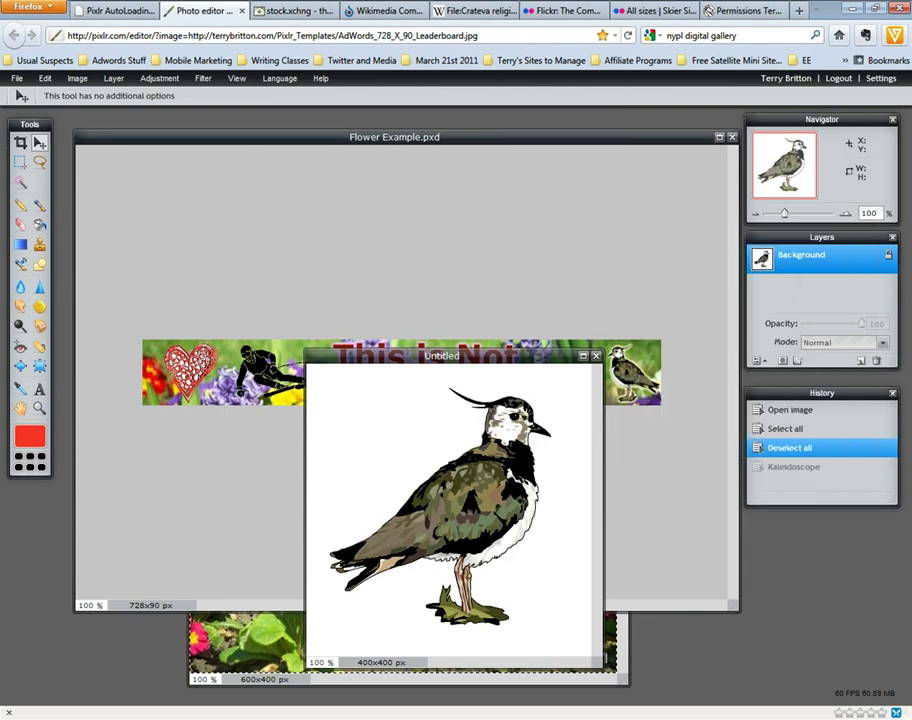
# - Bring the 600x400 flower photo to the front, view its histogram in Curves, and cancel the dialog
pyautogui.click(208, 653)
pyautogui.moveTo(435, 371); pyautogui.dragTo(462, 260)
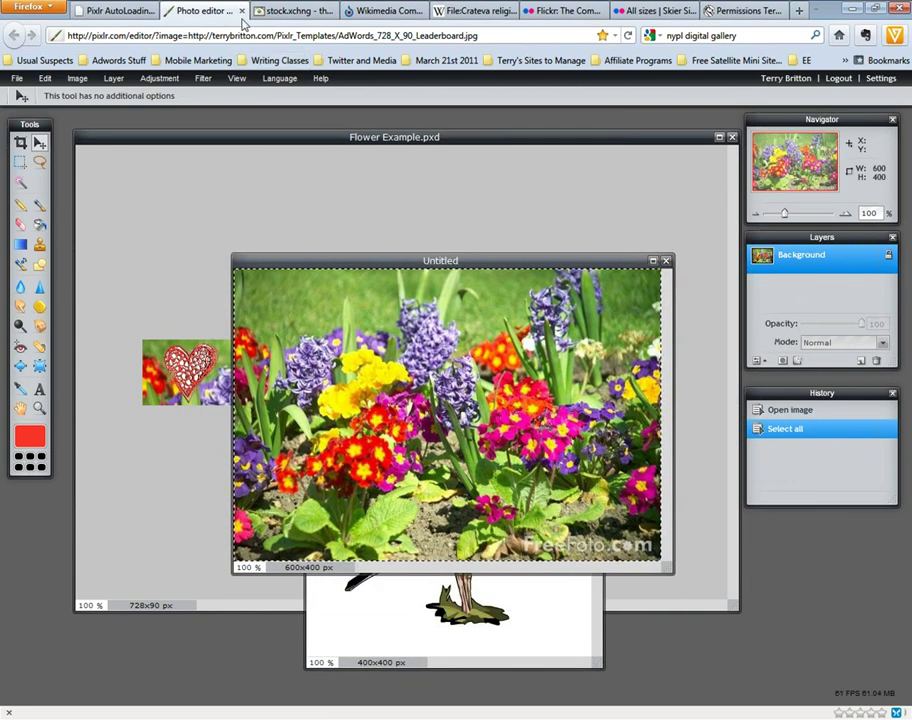
pyautogui.click(159, 78)
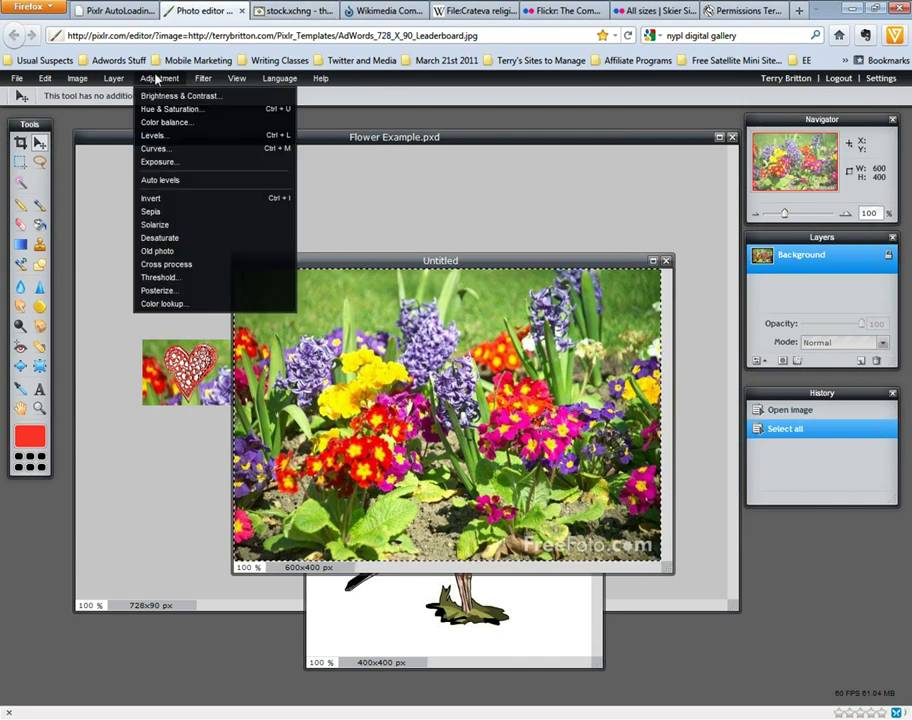
pyautogui.click(169, 150)
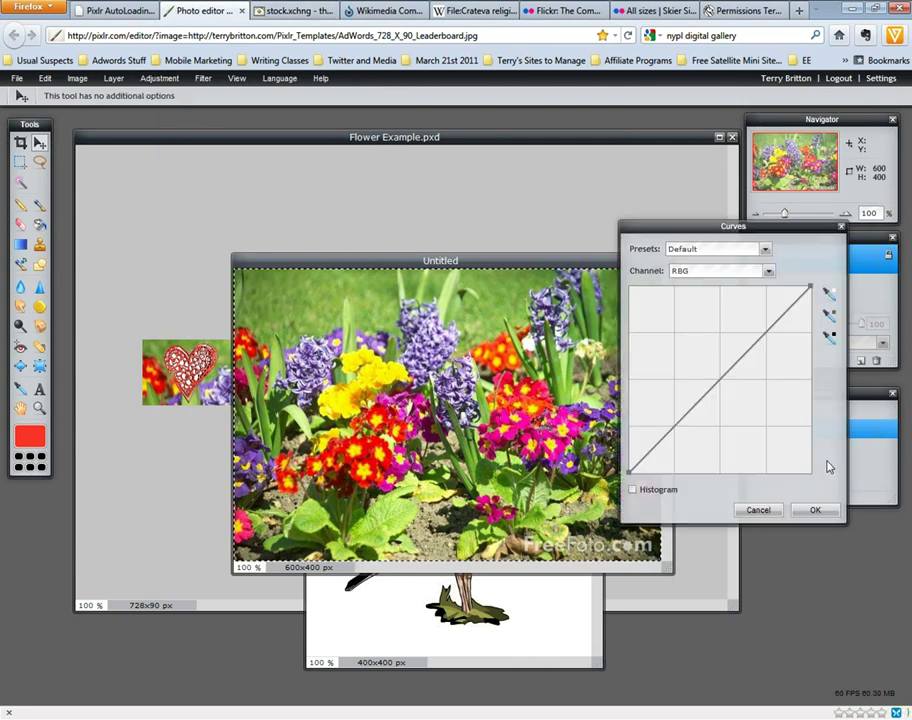
pyautogui.click(634, 490)
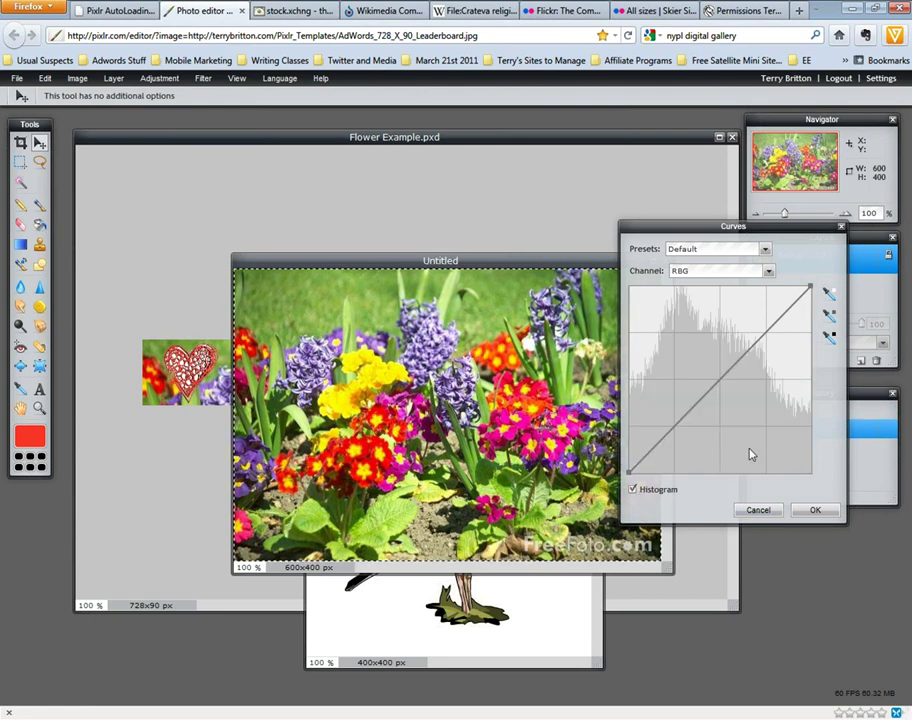
pyautogui.click(757, 510)
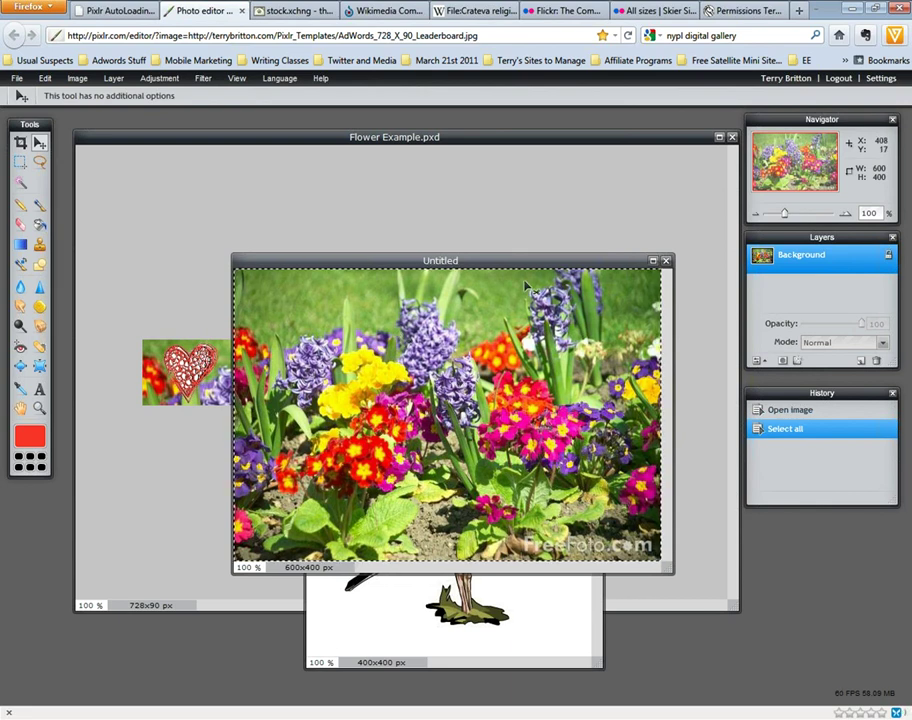
# - Move the flower photo clear of the bird and preview Levels on it with input levels of 22, 1.32 and 229
pyautogui.moveTo(499, 261); pyautogui.dragTo(526, 153)
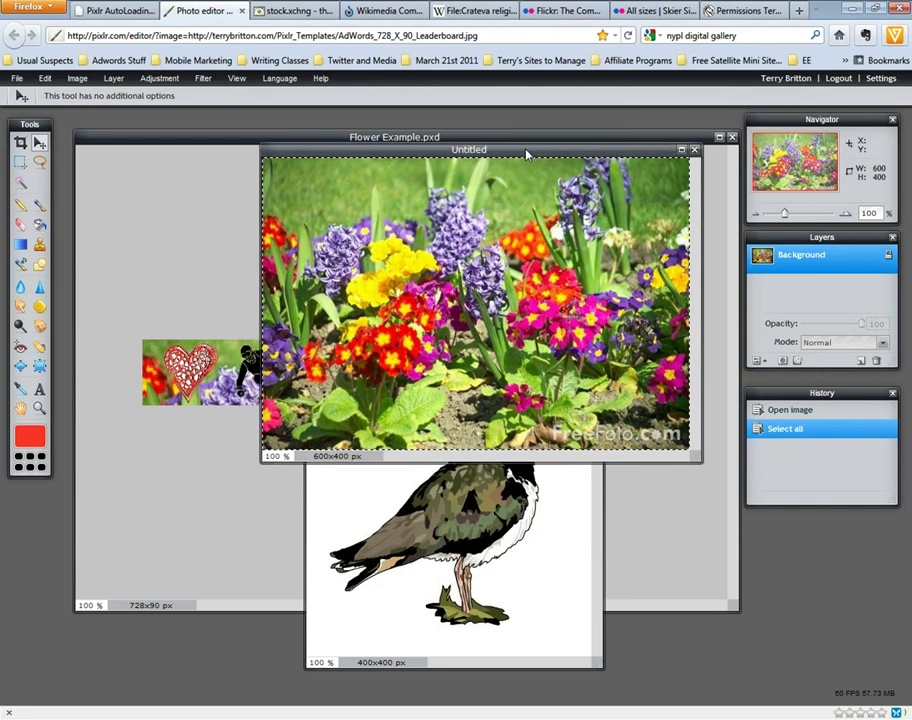
pyautogui.click(118, 82)
pyautogui.moveTo(159, 78)
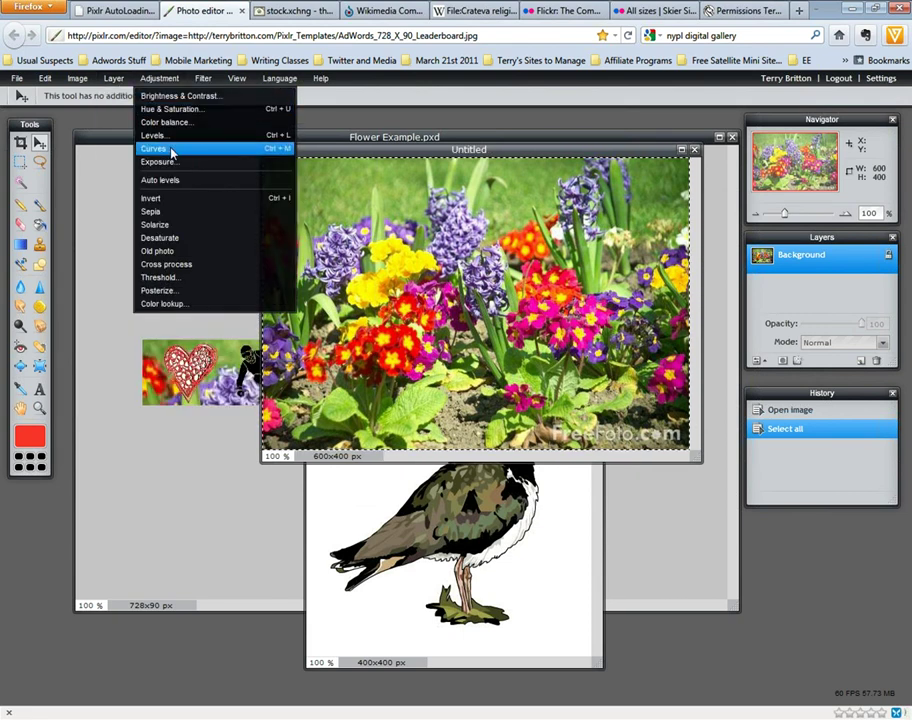
pyautogui.click(170, 137)
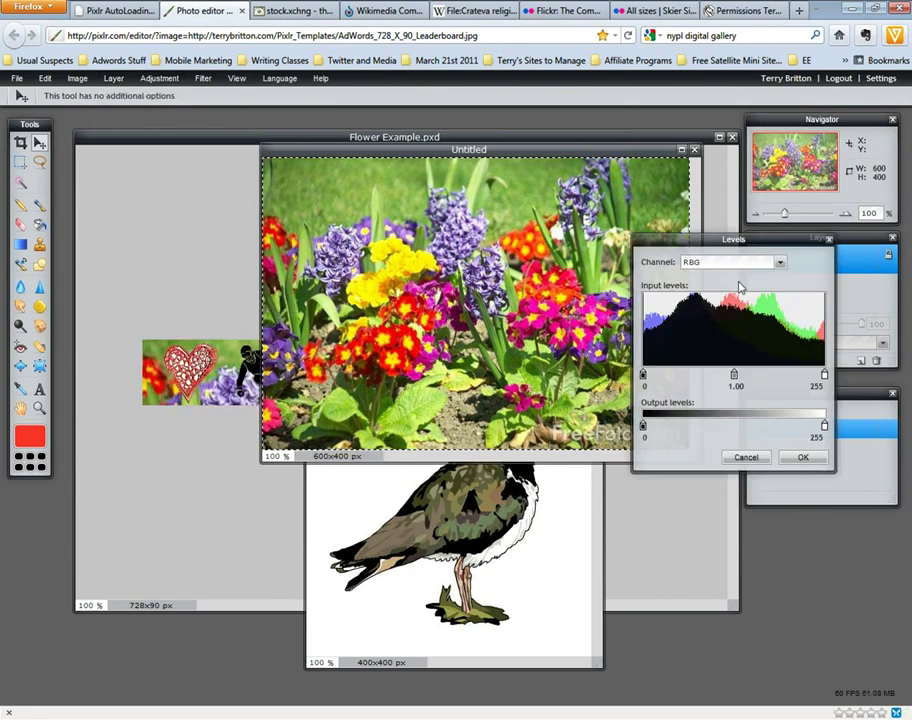
pyautogui.moveTo(740, 259); pyautogui.dragTo(747, 367)
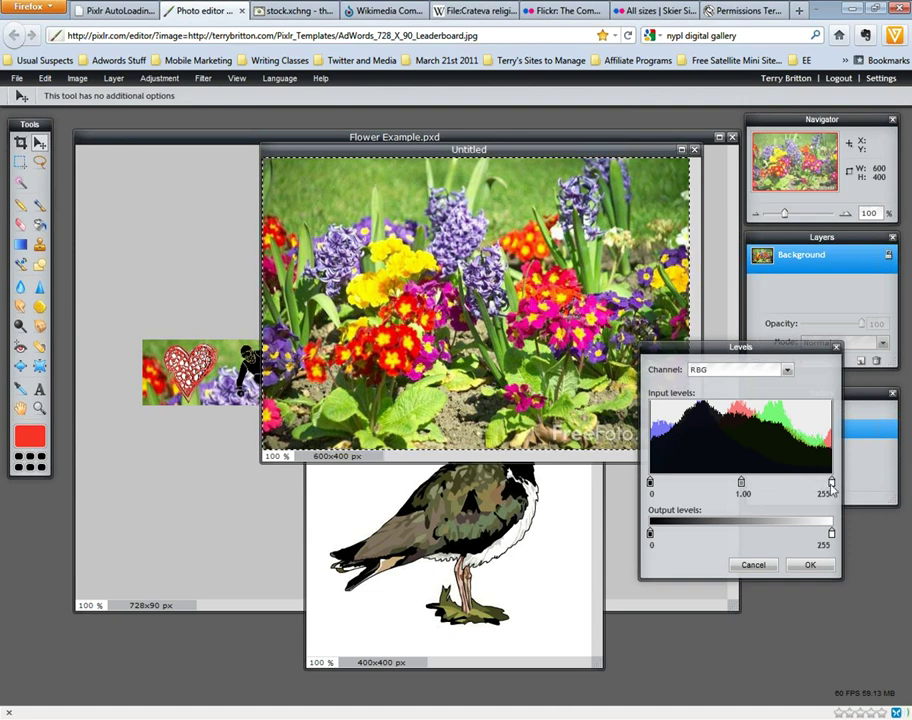
pyautogui.moveTo(832, 486); pyautogui.dragTo(817, 485)
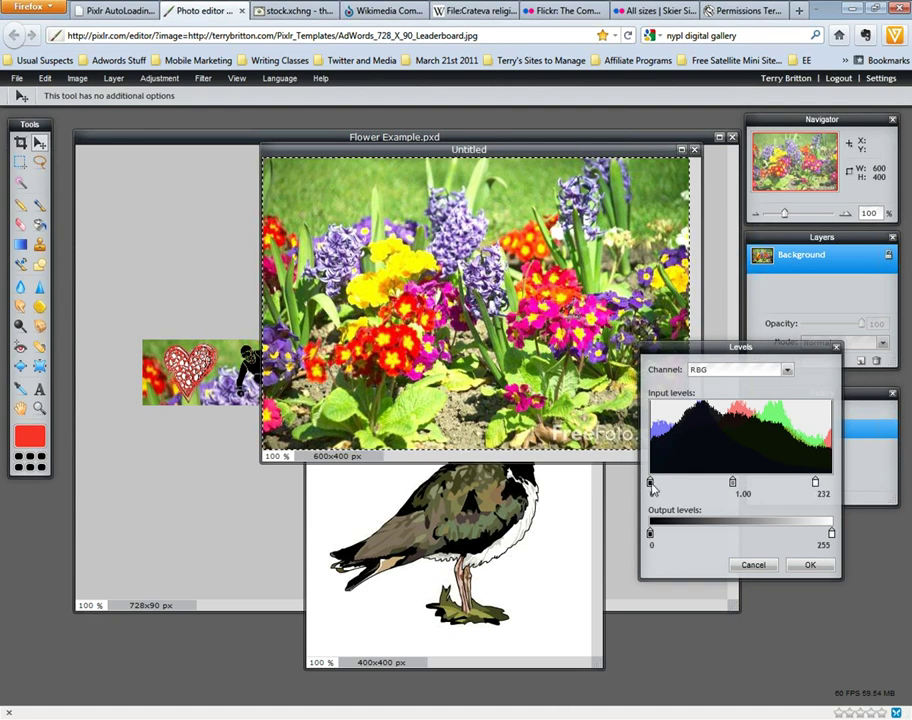
pyautogui.moveTo(650, 487); pyautogui.dragTo(671, 485)
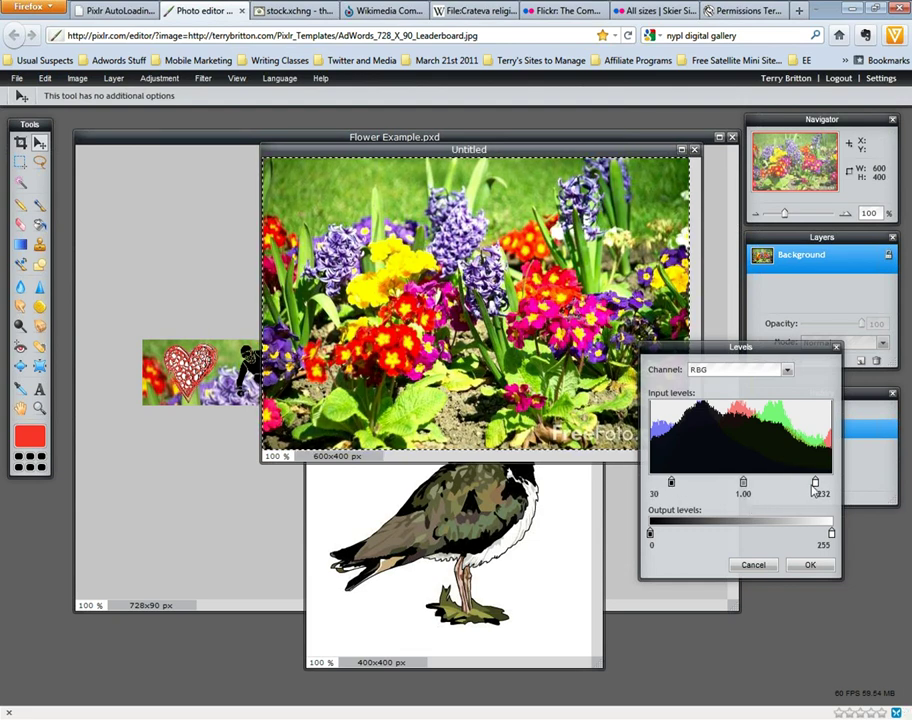
pyautogui.moveTo(815, 486); pyautogui.dragTo(816, 485)
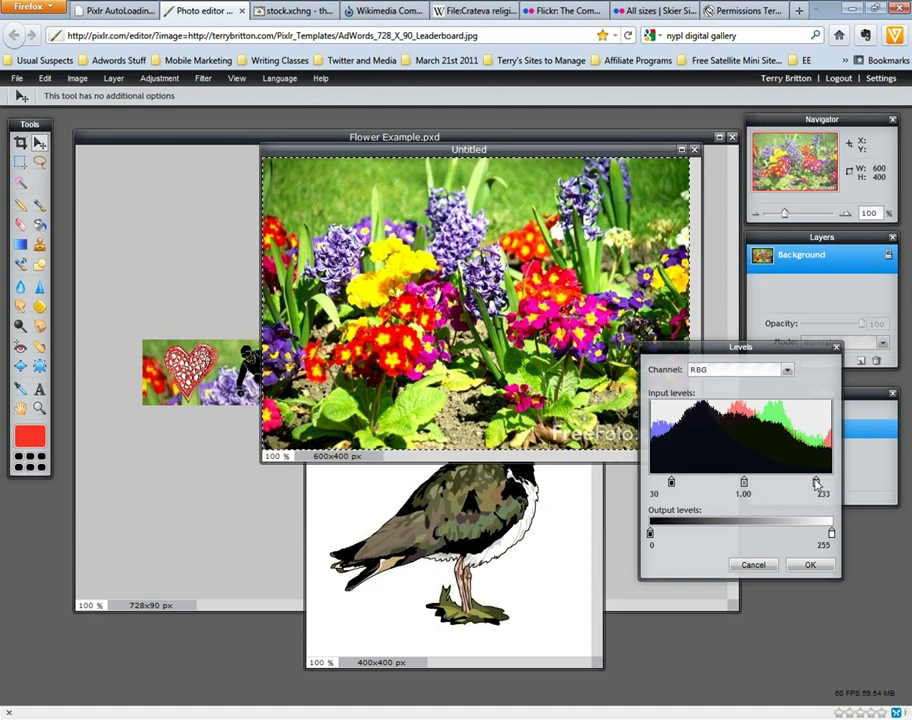
pyautogui.moveTo(816, 484)
pyautogui.mouseDown()
pyautogui.moveTo(831, 485)
pyautogui.moveTo(814, 488)
pyautogui.mouseUp()
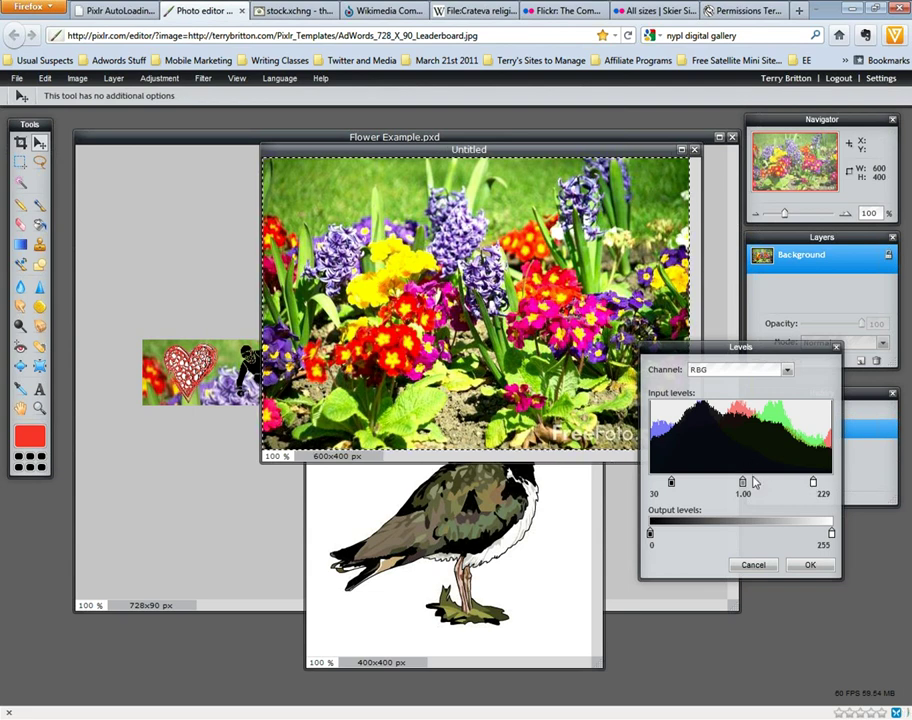
pyautogui.moveTo(672, 486)
pyautogui.mouseDown()
pyautogui.moveTo(653, 486)
pyautogui.moveTo(665, 486)
pyautogui.mouseUp()
pyautogui.moveTo(740, 485)
pyautogui.mouseDown()
pyautogui.moveTo(757, 489)
pyautogui.moveTo(740, 489)
pyautogui.moveTo(748, 490)
pyautogui.mouseUp()
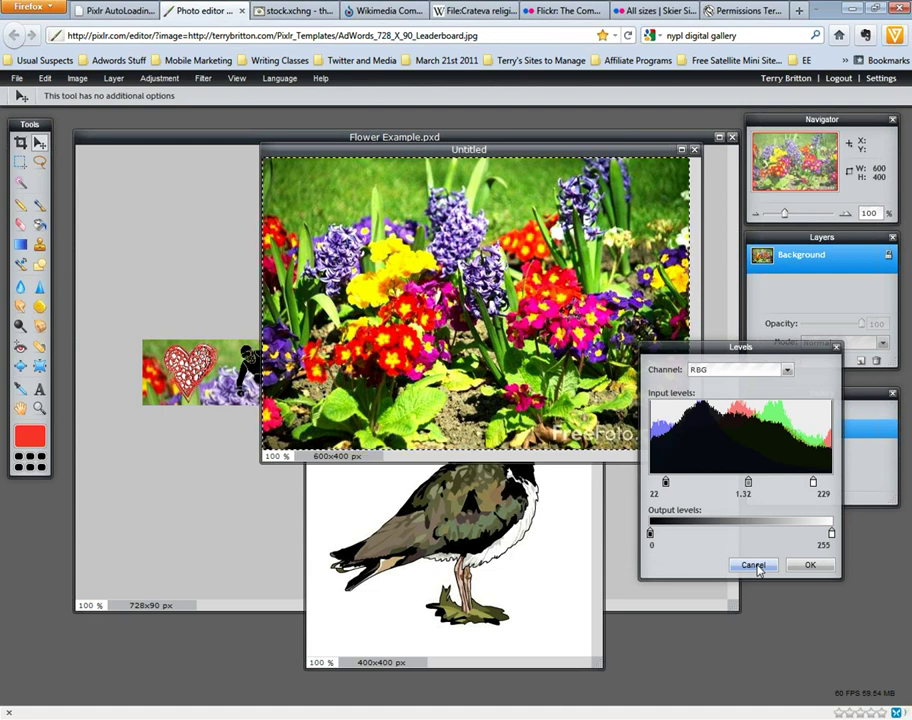
# - Preview output levels of 36 and 225 on the flower photo, restore them to 0 and 255, and cancel Levels
pyautogui.moveTo(650, 536); pyautogui.dragTo(673, 537)
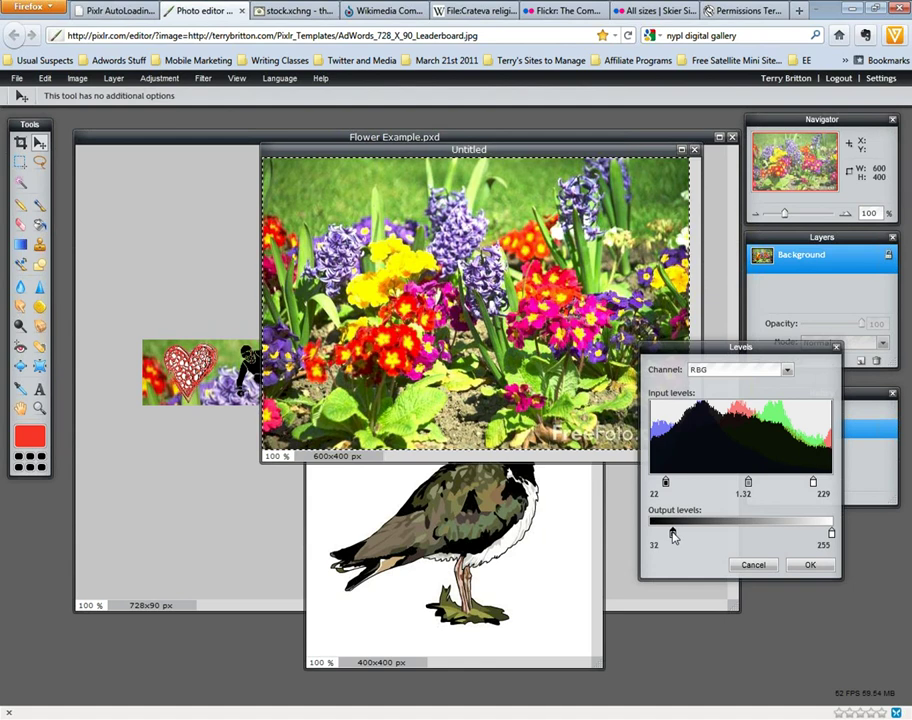
pyautogui.moveTo(673, 537); pyautogui.dragTo(681, 536)
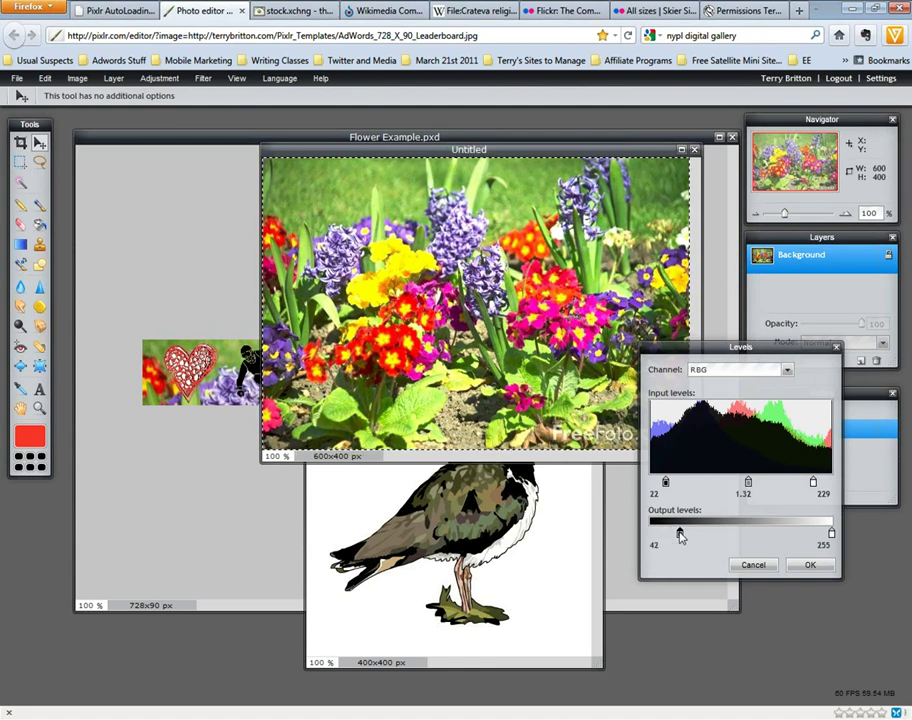
pyautogui.moveTo(680, 537); pyautogui.dragTo(677, 541)
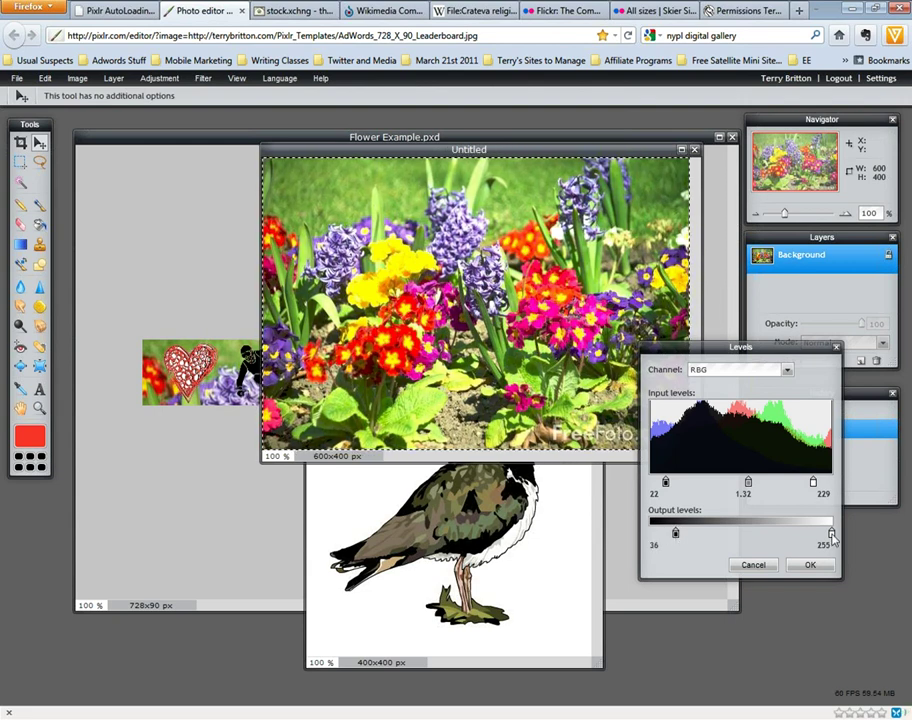
pyautogui.moveTo(831, 537); pyautogui.dragTo(811, 538)
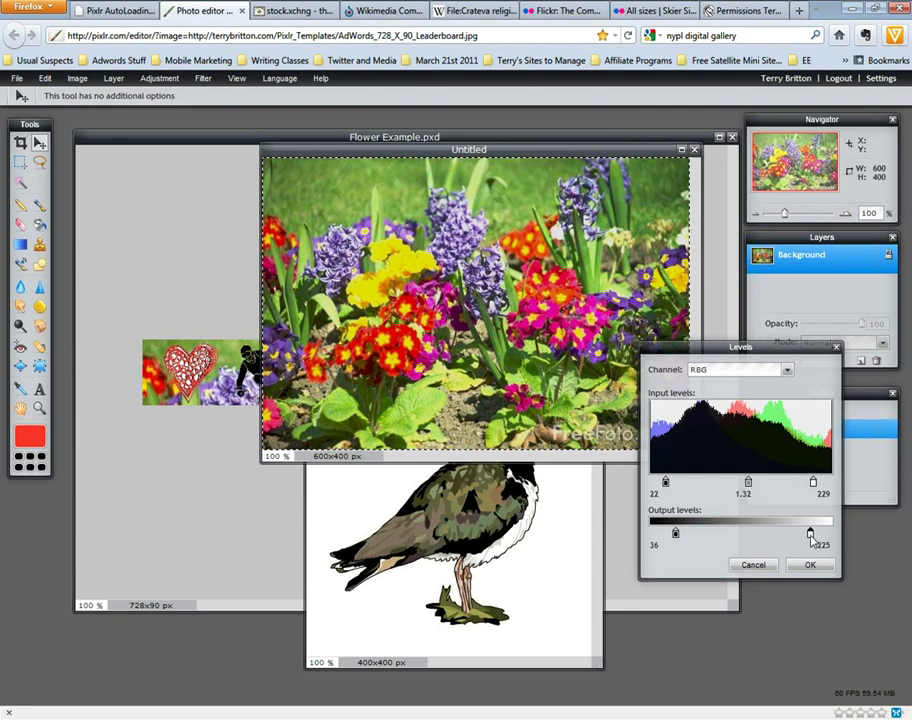
pyautogui.moveTo(810, 537); pyautogui.dragTo(831, 537)
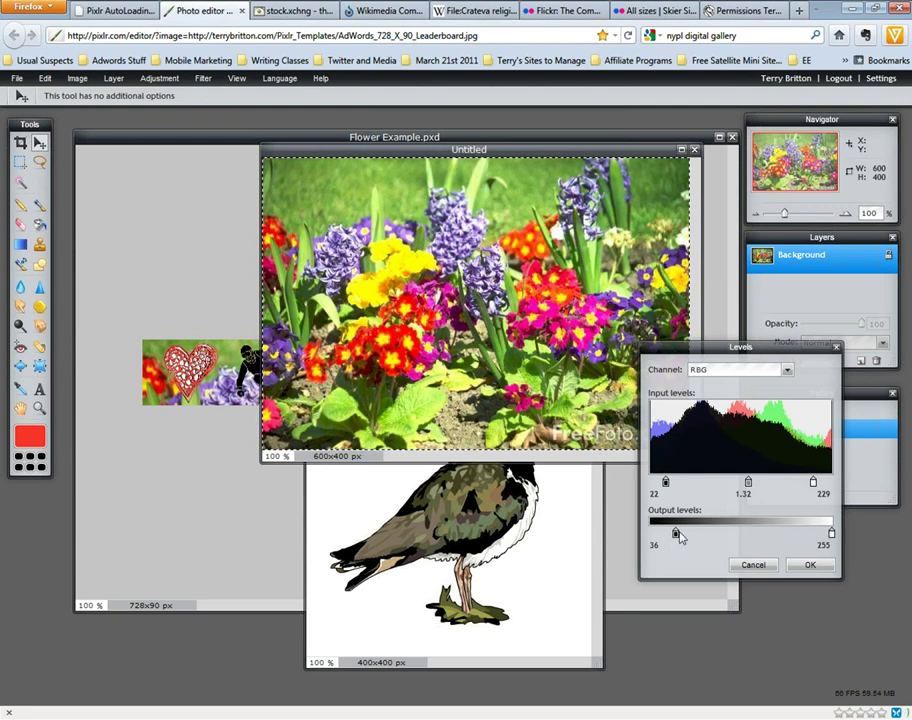
pyautogui.moveTo(675, 537); pyautogui.dragTo(651, 537)
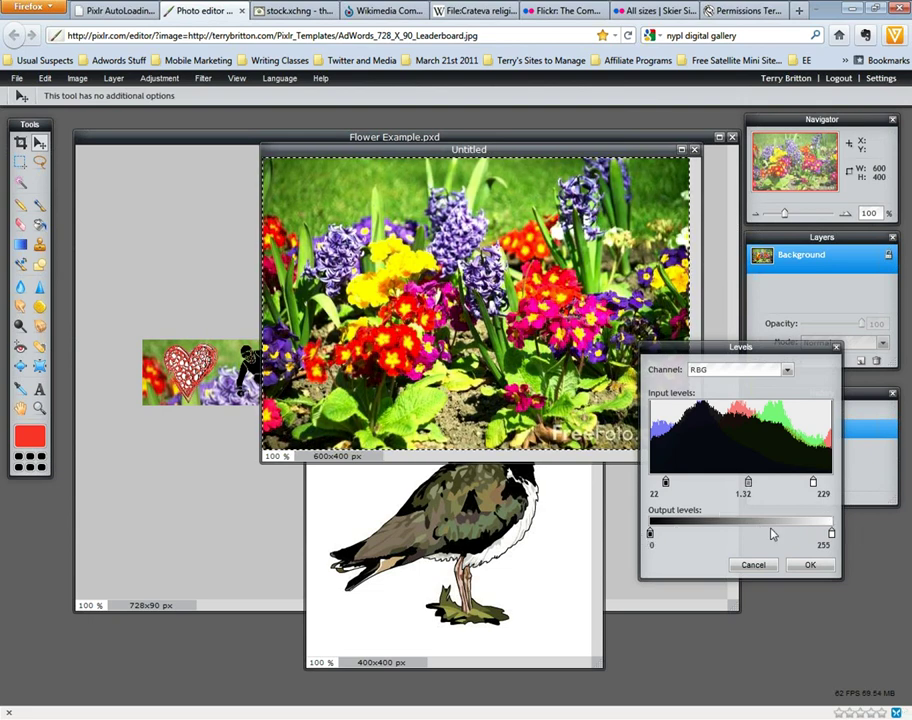
pyautogui.click(755, 566)
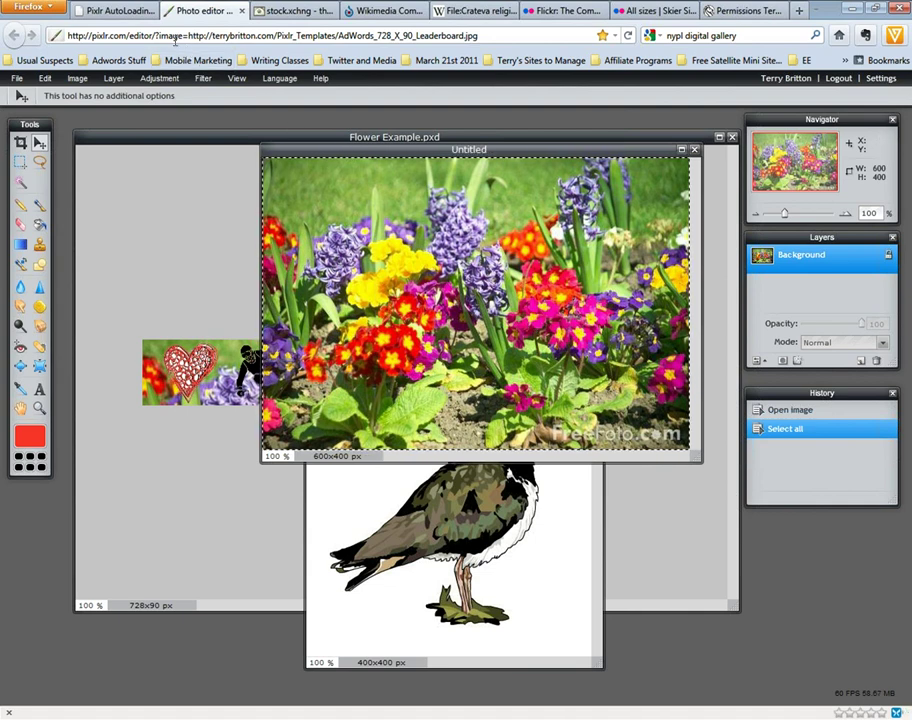
# - Try placing six control points along the flower photo's RBG curve in Curves, and cancel the adjustment
pyautogui.click(160, 78)
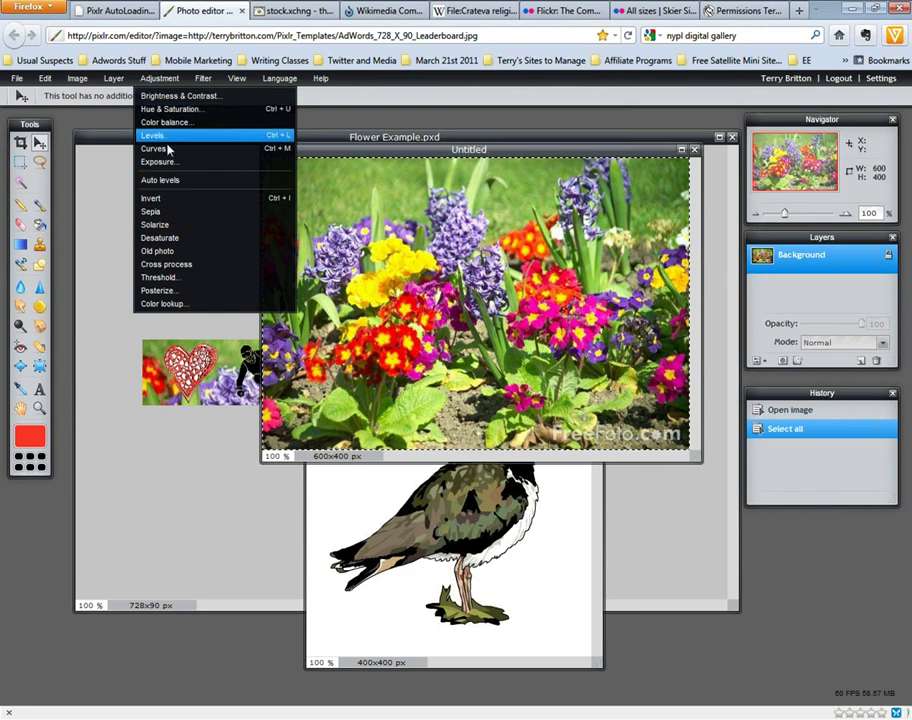
pyautogui.click(168, 151)
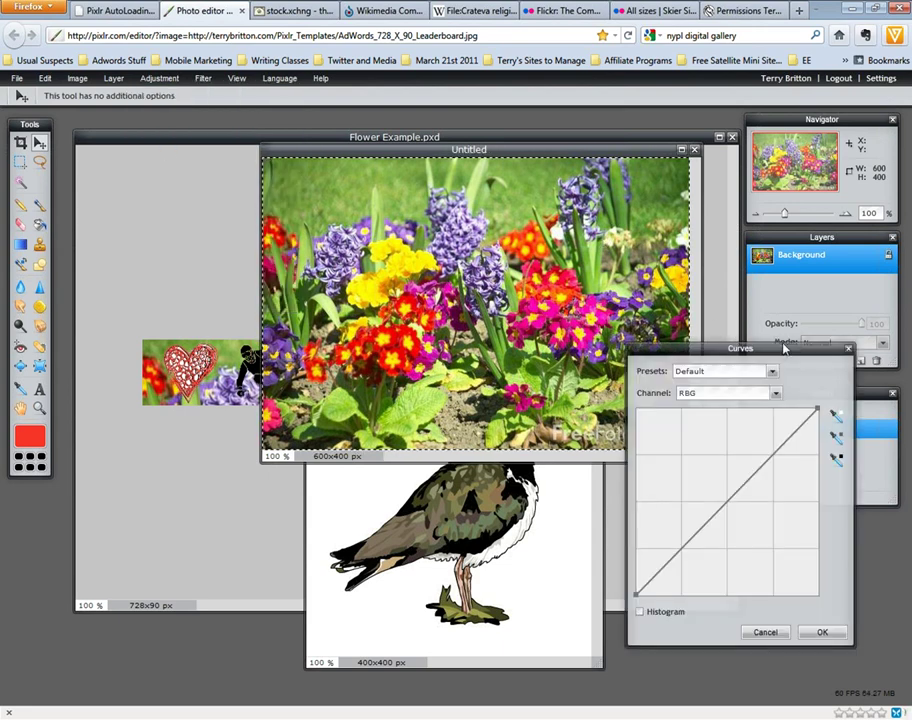
pyautogui.click(773, 453)
pyautogui.click(729, 497)
pyautogui.click(686, 540)
pyautogui.click(658, 568)
pyautogui.click(712, 515)
pyautogui.click(750, 472)
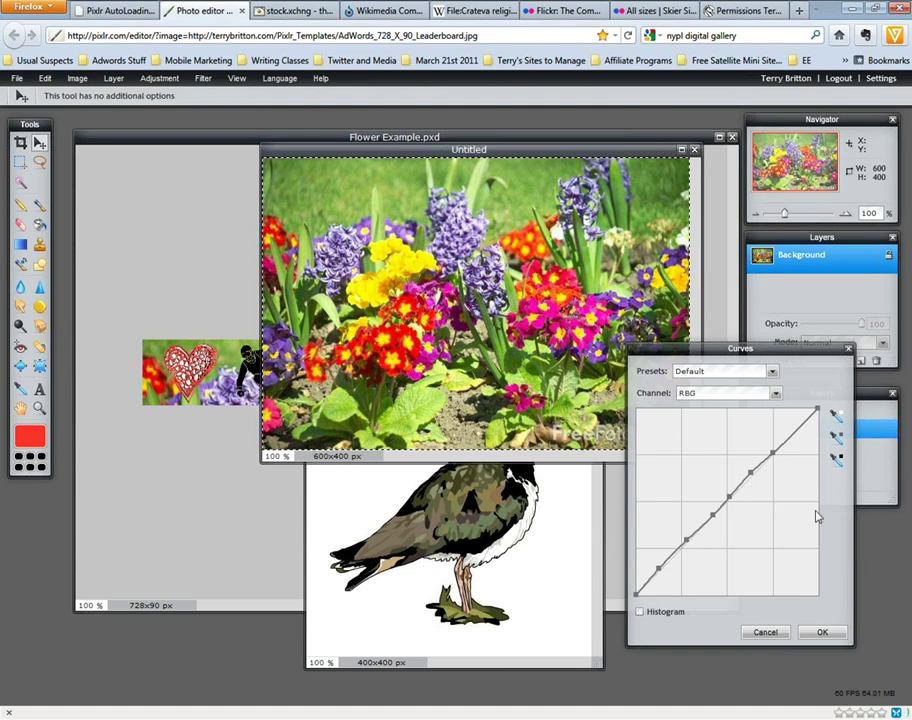
pyautogui.click(837, 458)
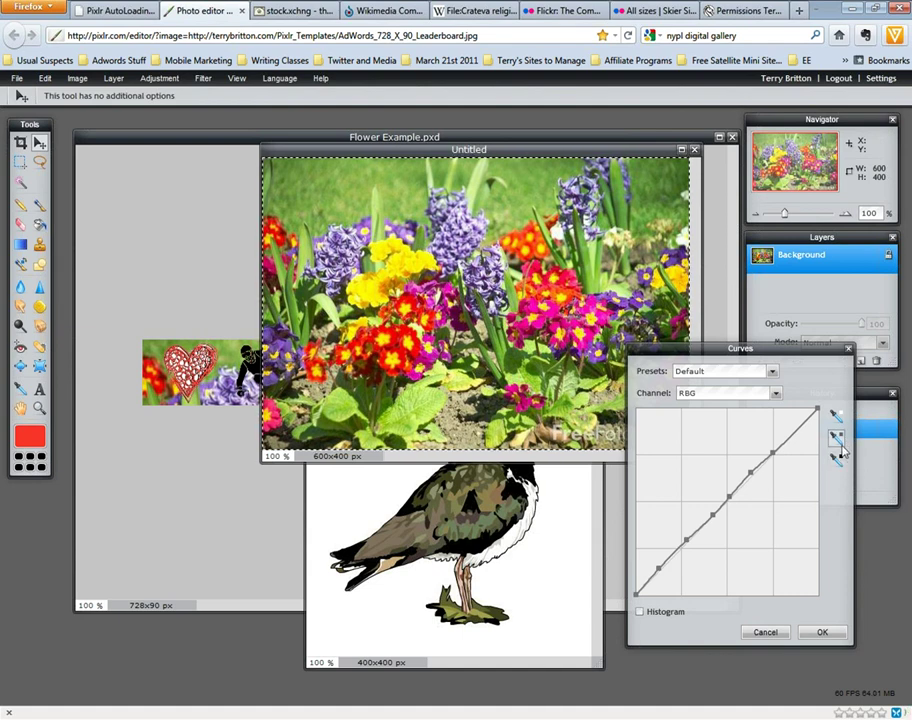
pyautogui.click(765, 633)
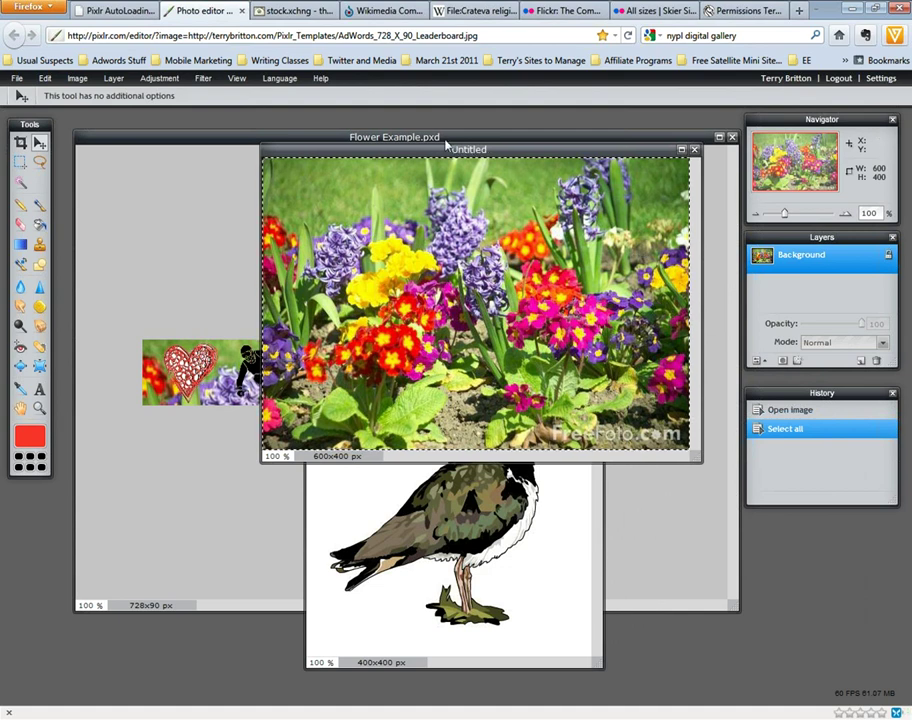
# - Preview Levels on the flower photo with a black input level of 14 and a slightly lowered white input level, and cancel
pyautogui.click(113, 78)
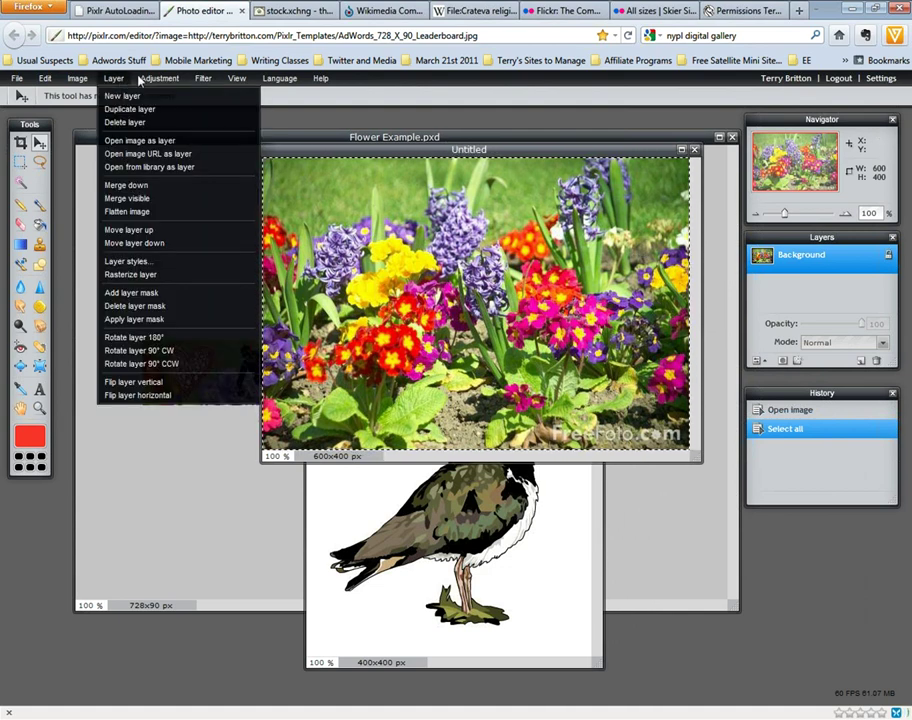
pyautogui.click(150, 78)
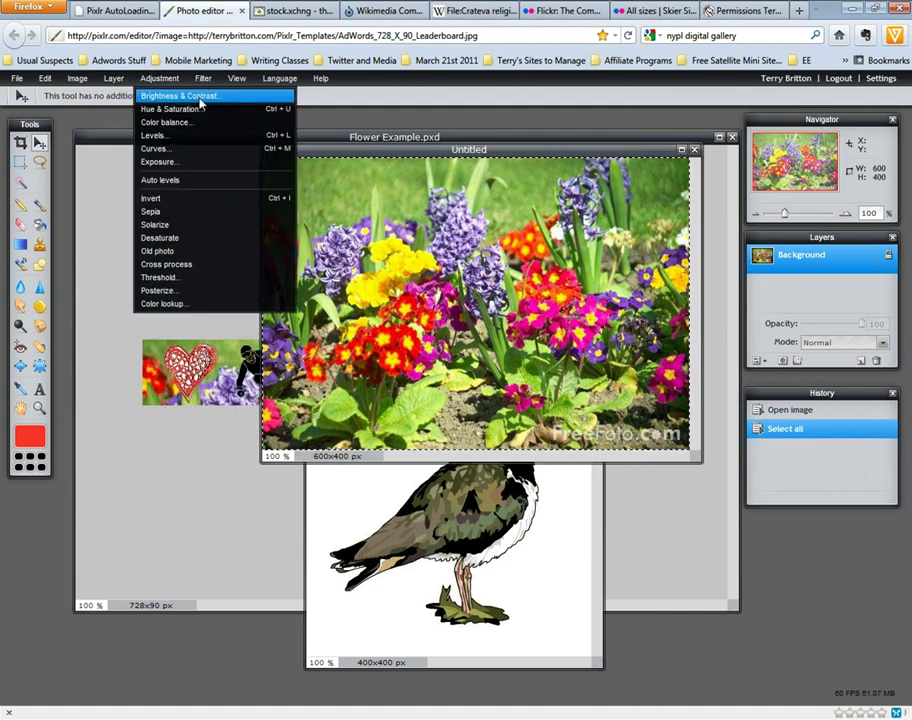
pyautogui.click(185, 137)
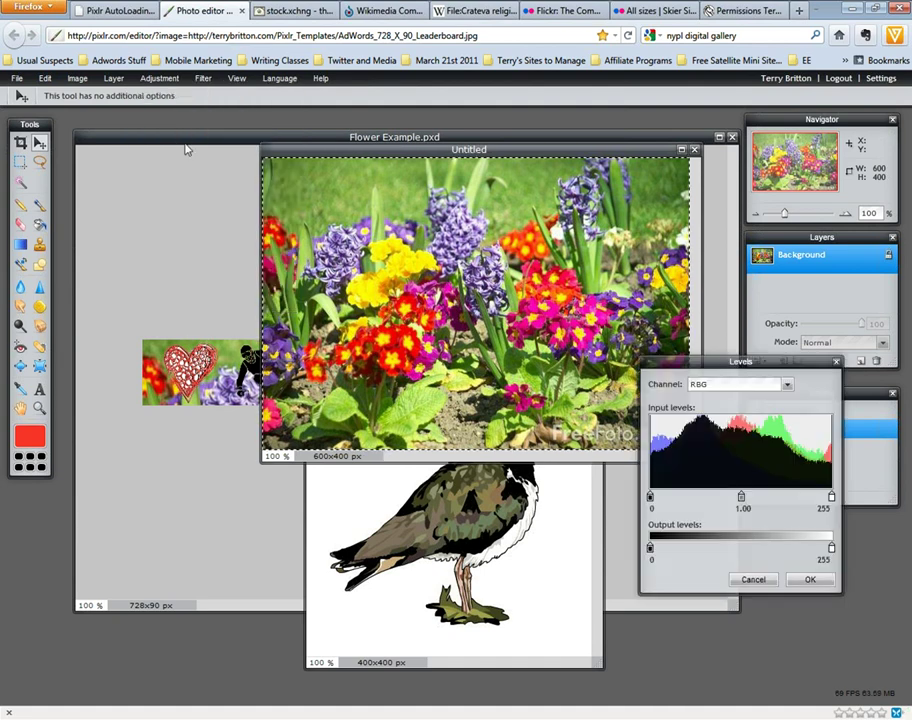
pyautogui.moveTo(657, 502); pyautogui.dragTo(660, 500)
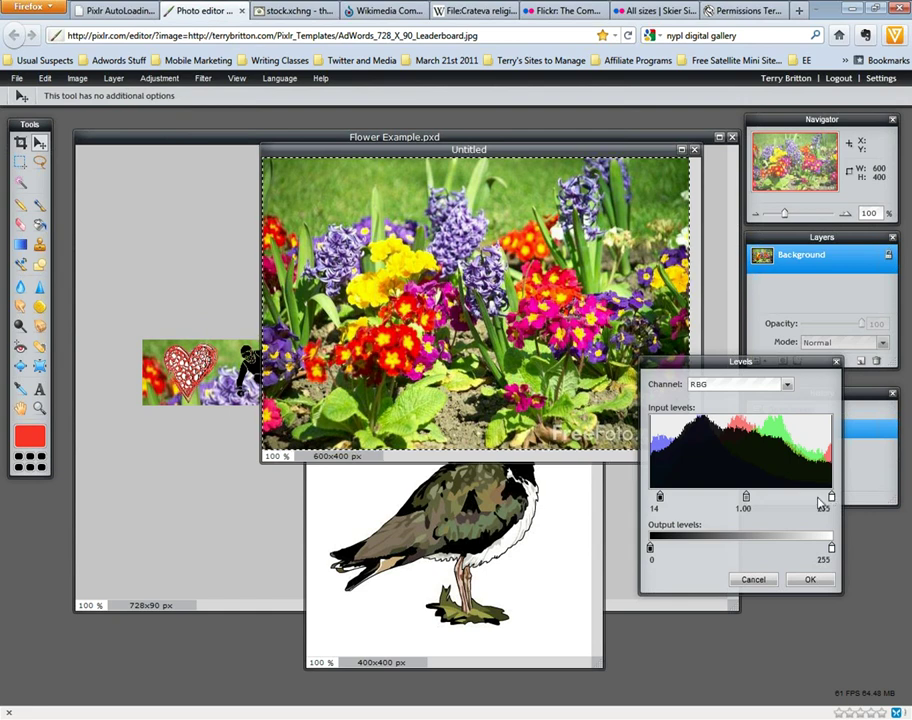
pyautogui.moveTo(831, 500); pyautogui.dragTo(825, 498)
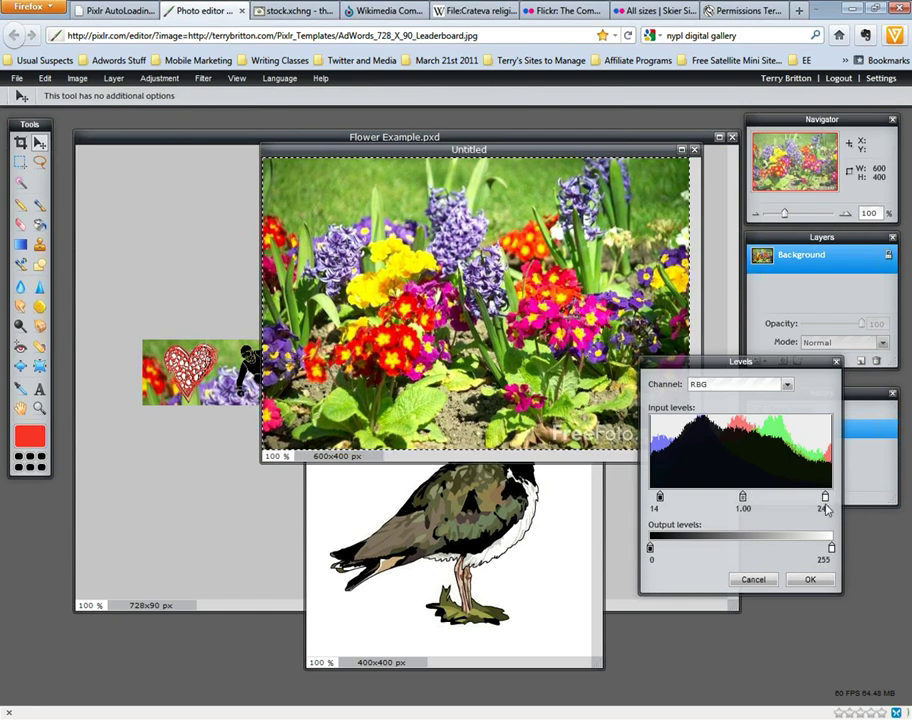
pyautogui.click(765, 582)
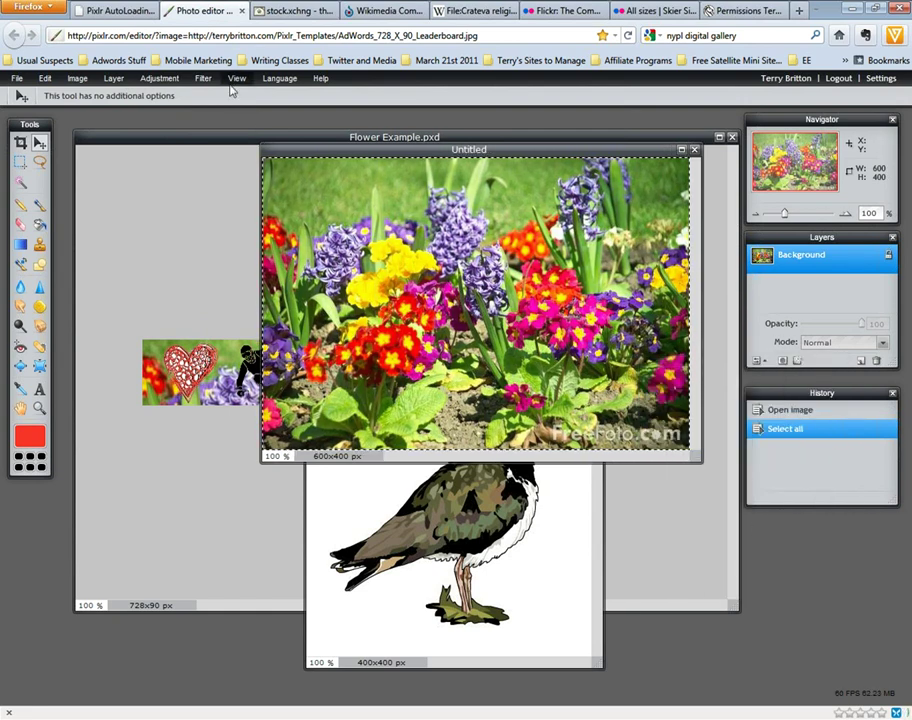
# - Apply an S-shaped RBG curve with raised highlights and lowered shadows to the flower photo, and revert to the Select all history state
pyautogui.click(120, 79)
pyautogui.moveTo(142, 81)
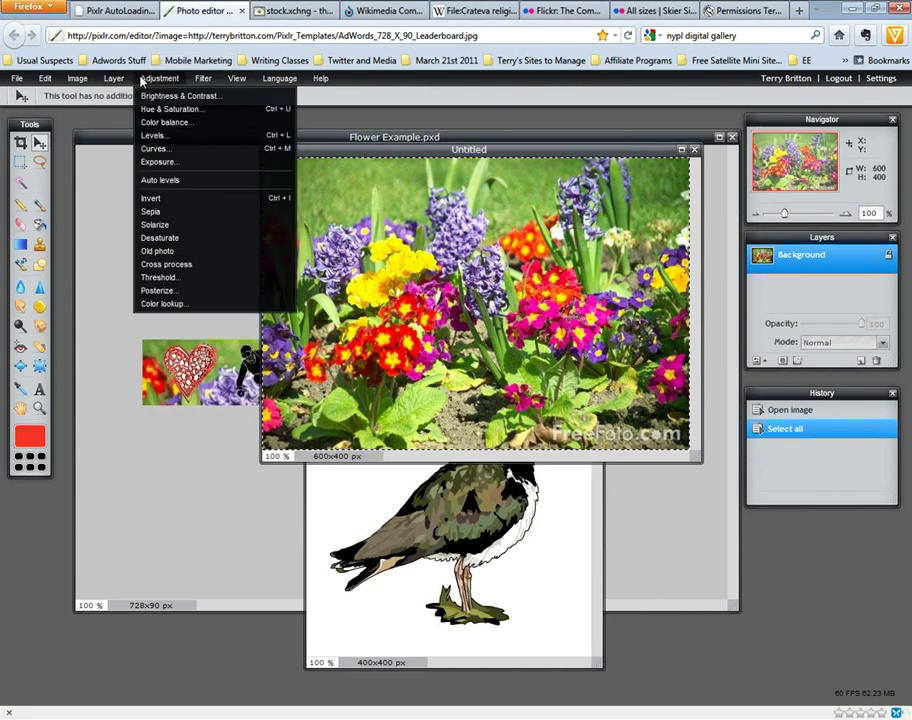
pyautogui.click(152, 149)
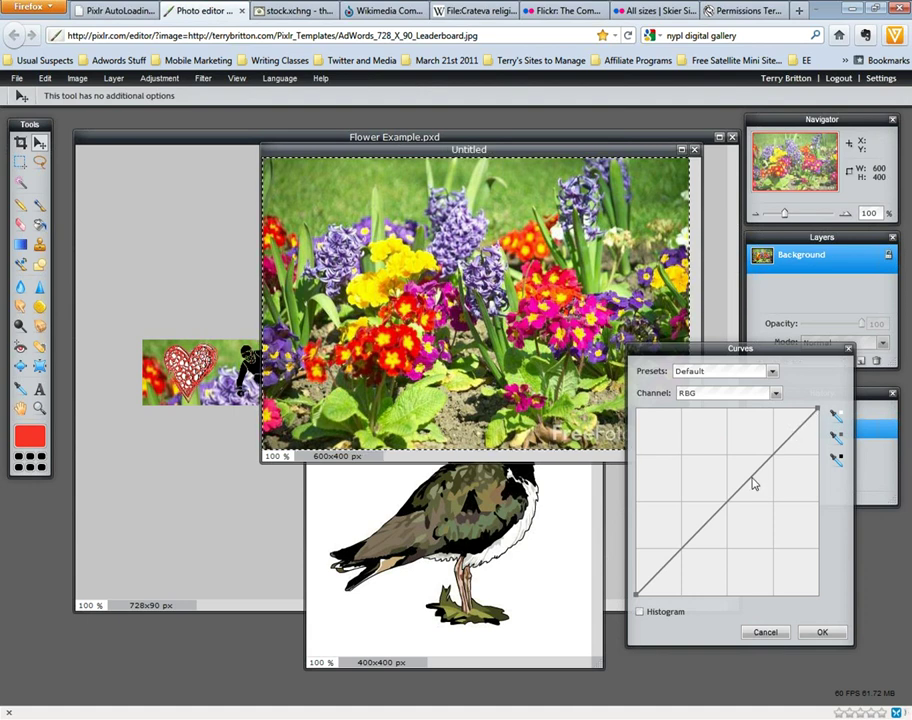
pyautogui.moveTo(799, 429); pyautogui.dragTo(794, 422)
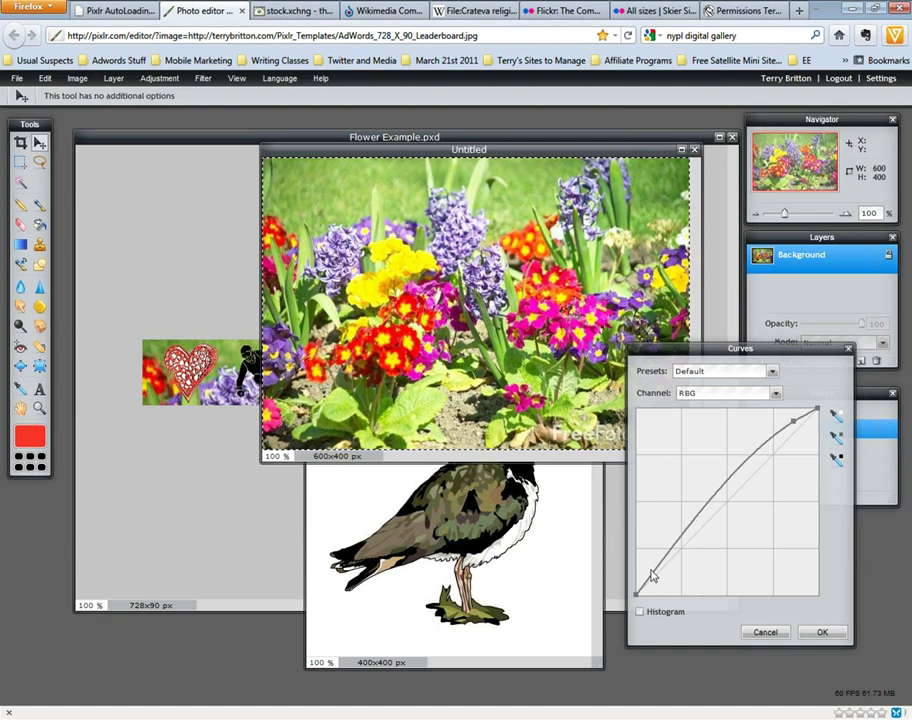
pyautogui.moveTo(659, 572); pyautogui.dragTo(675, 575)
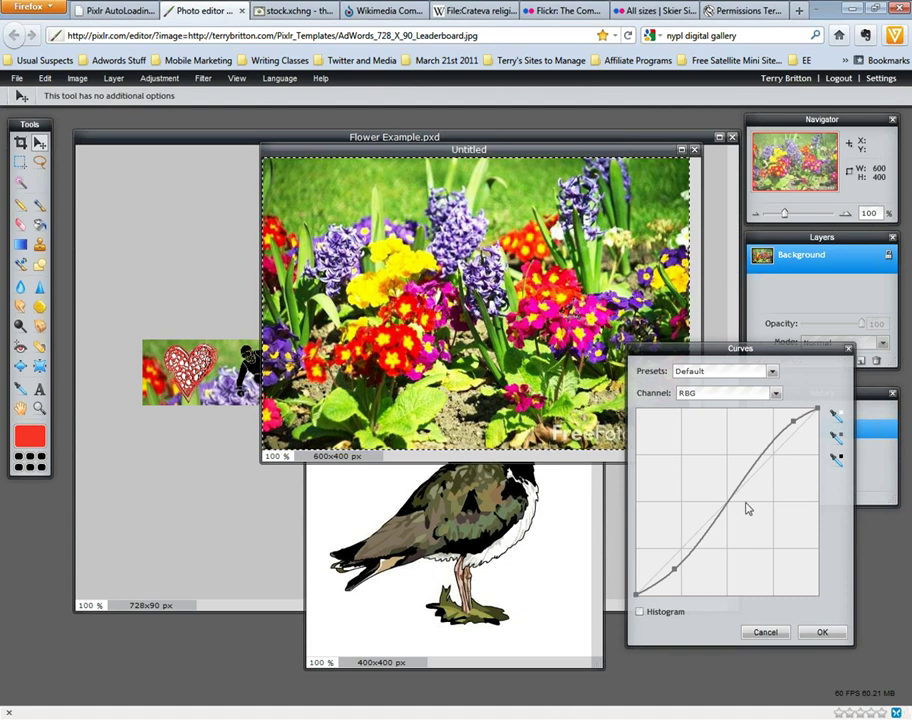
pyautogui.click(822, 632)
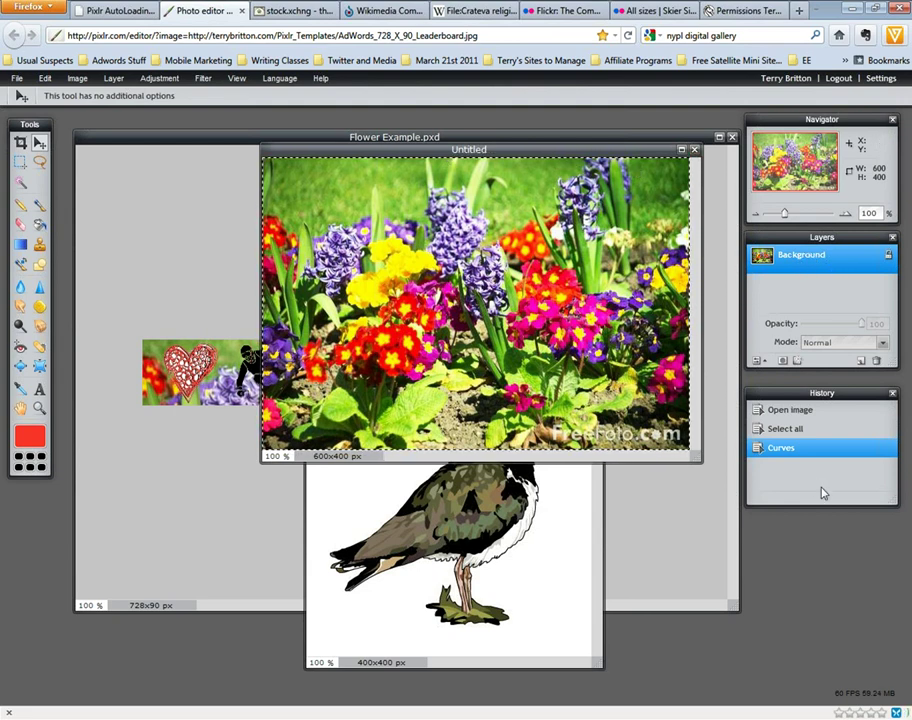
pyautogui.click(793, 430)
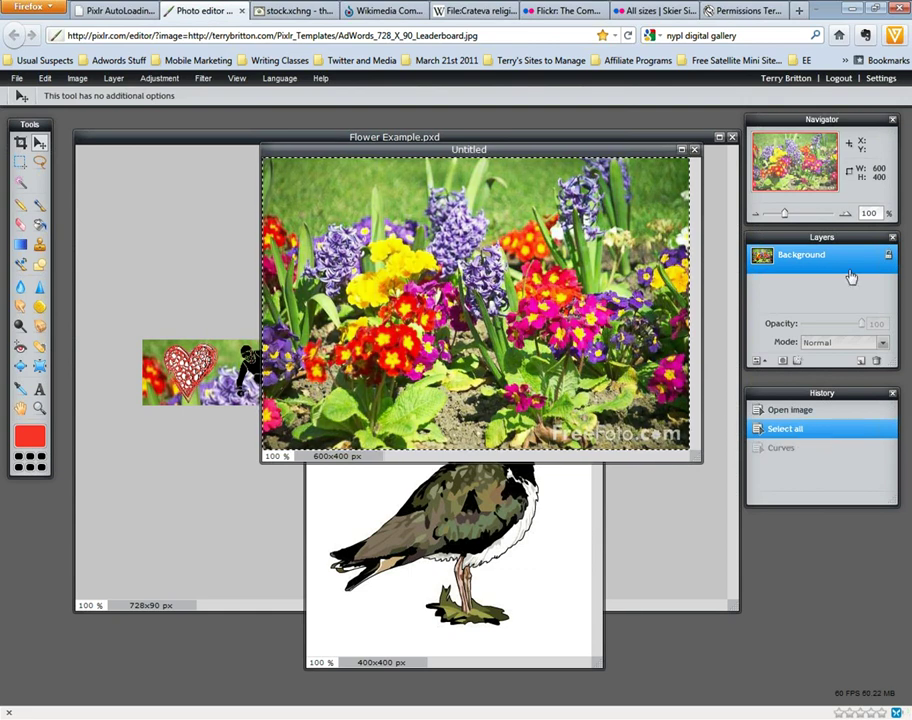
# - Duplicate the flower photo's Background layer and apply an S-shaped RBG curve with raised highlights and lowered shadows to the copy
pyautogui.moveTo(814, 259); pyautogui.dragTo(864, 366)
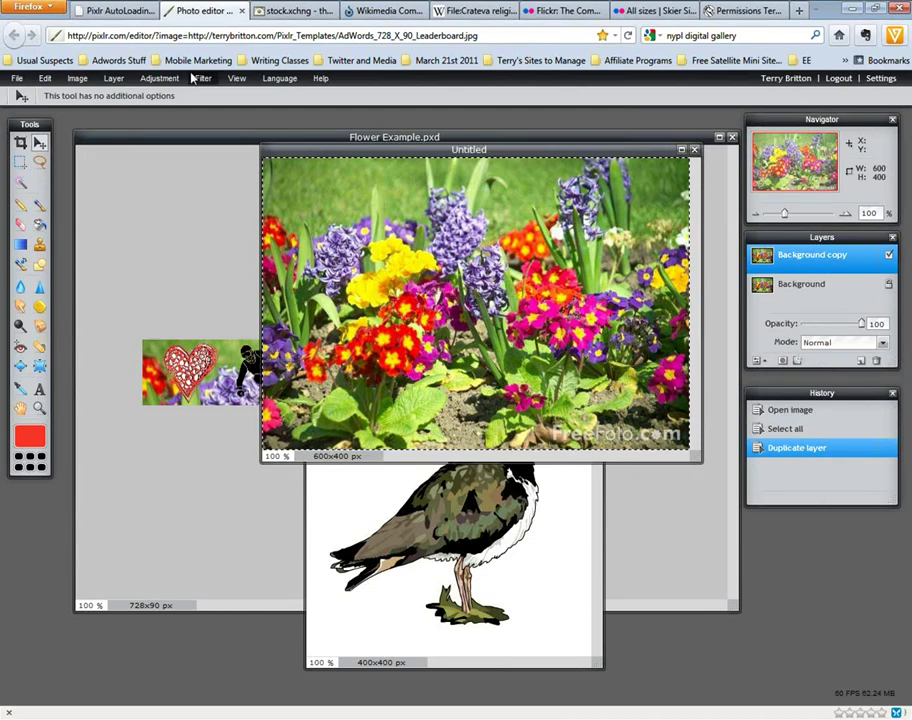
pyautogui.click(155, 78)
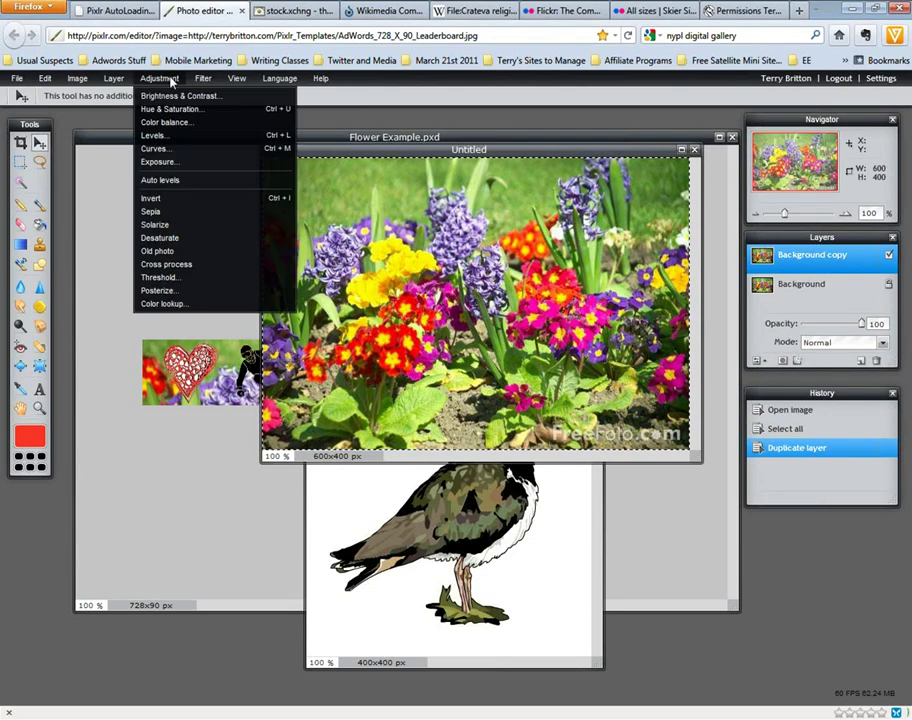
pyautogui.click(178, 148)
pyautogui.moveTo(662, 572); pyautogui.dragTo(668, 578)
pyautogui.moveTo(776, 485); pyautogui.dragTo(772, 448)
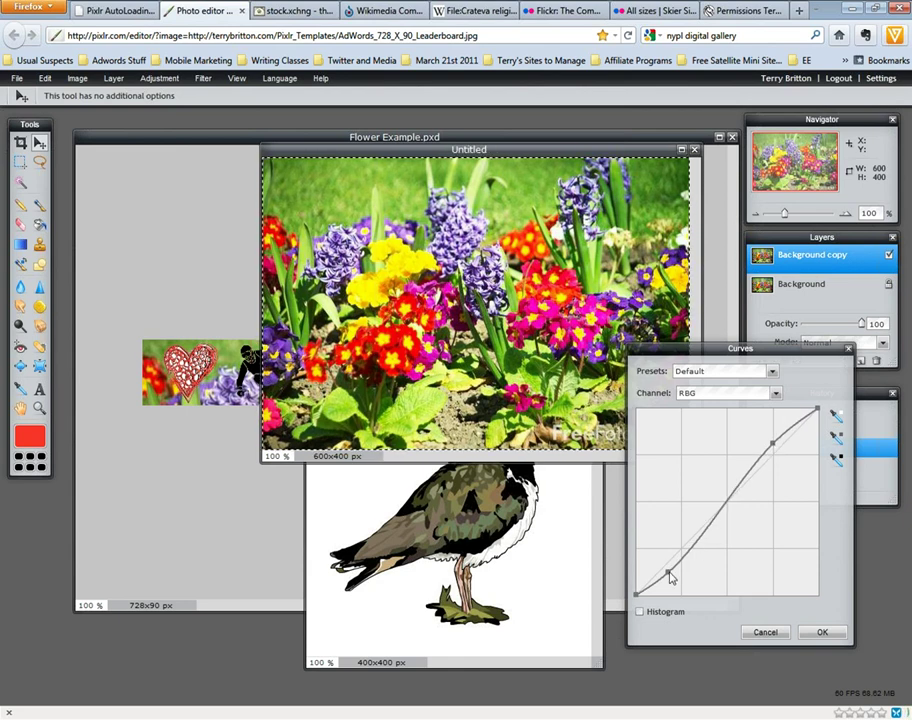
pyautogui.click(821, 632)
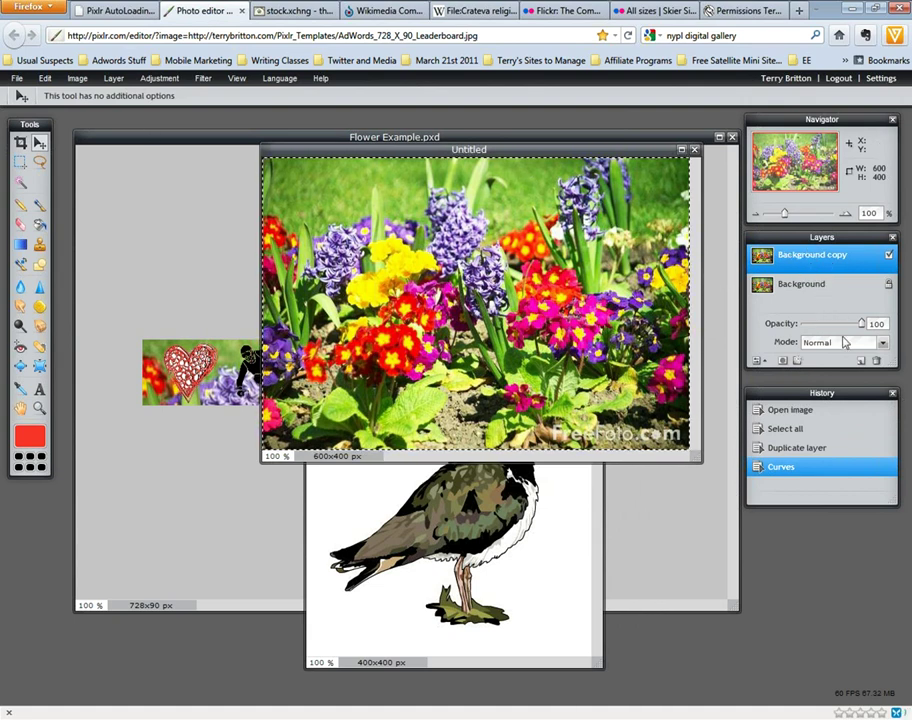
# - Reduce the opacity of the Background copy layer to 71
pyautogui.moveTo(861, 326); pyautogui.dragTo(842, 333)
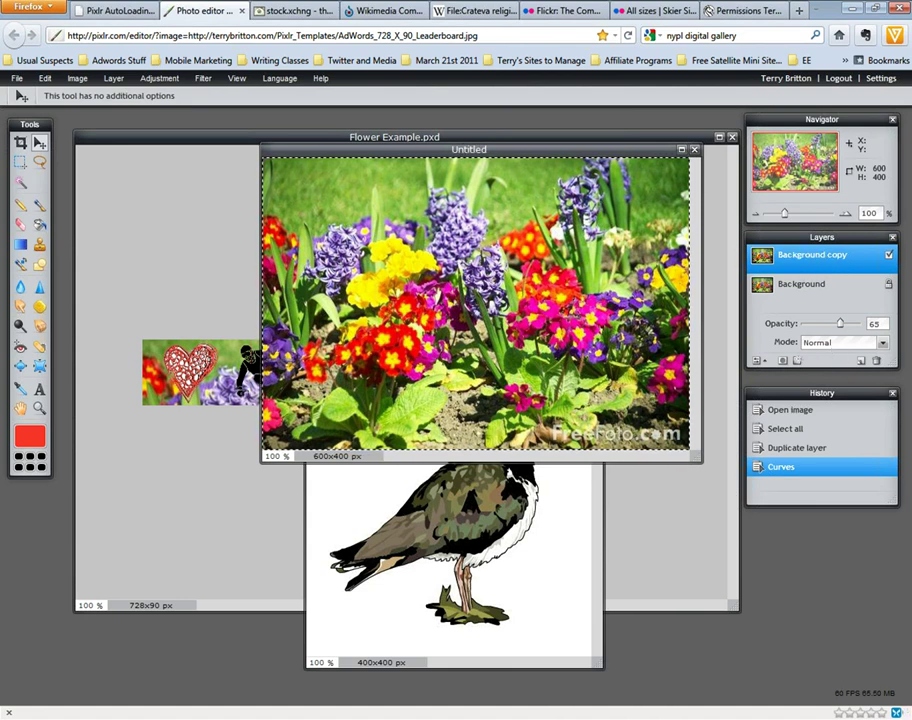
pyautogui.click(160, 84)
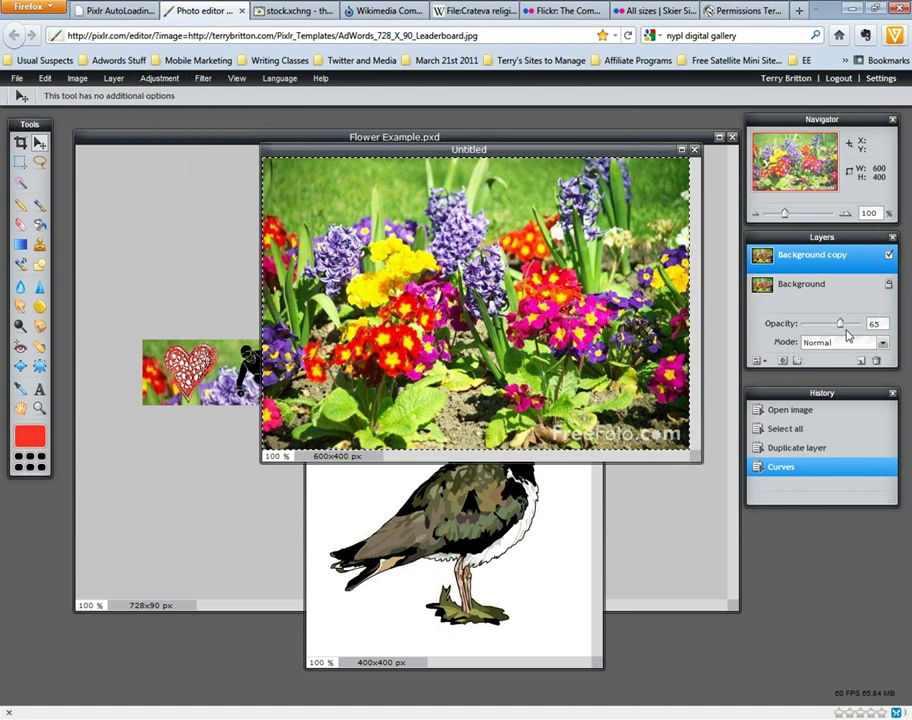
pyautogui.moveTo(840, 328)
pyautogui.mouseDown()
pyautogui.moveTo(851, 328)
pyautogui.moveTo(839, 327)
pyautogui.mouseUp()
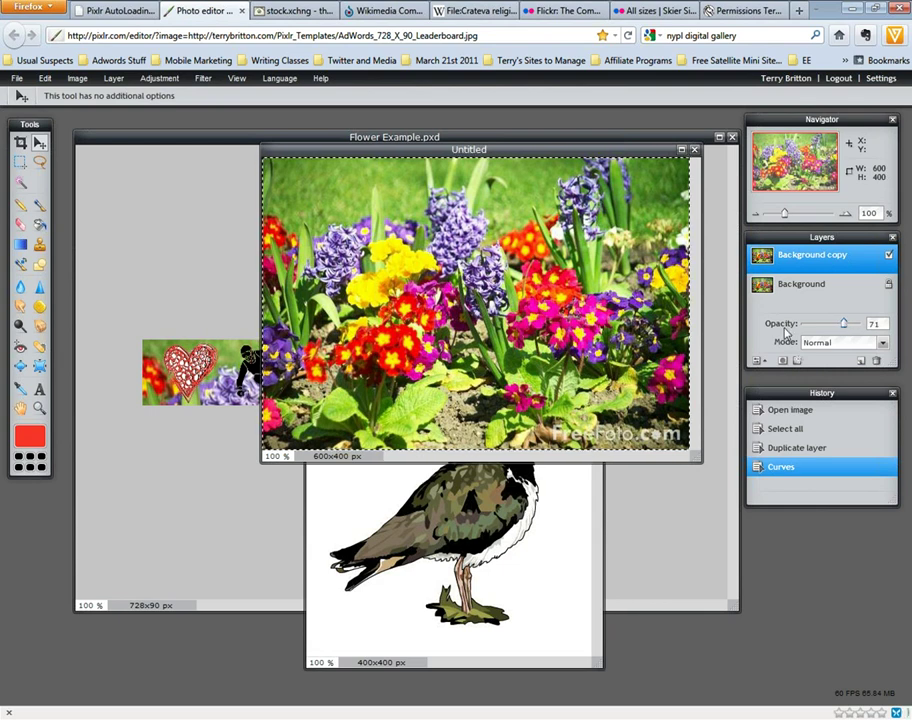
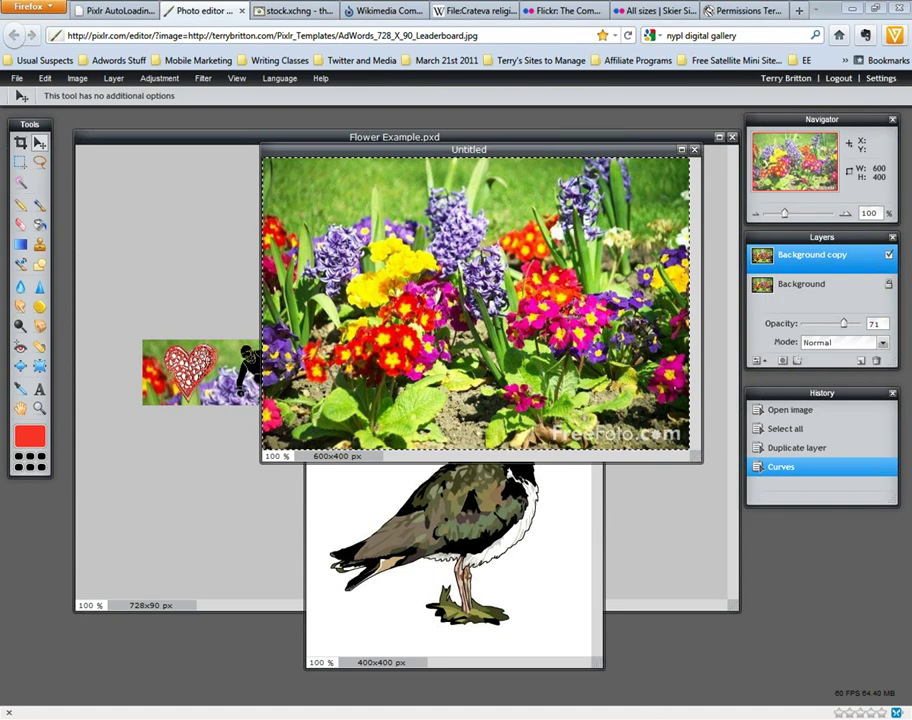
# - Return to the banner template page and try to load the site's home page by removing /pixlr_templates.html from the address
pyautogui.click(110, 12)
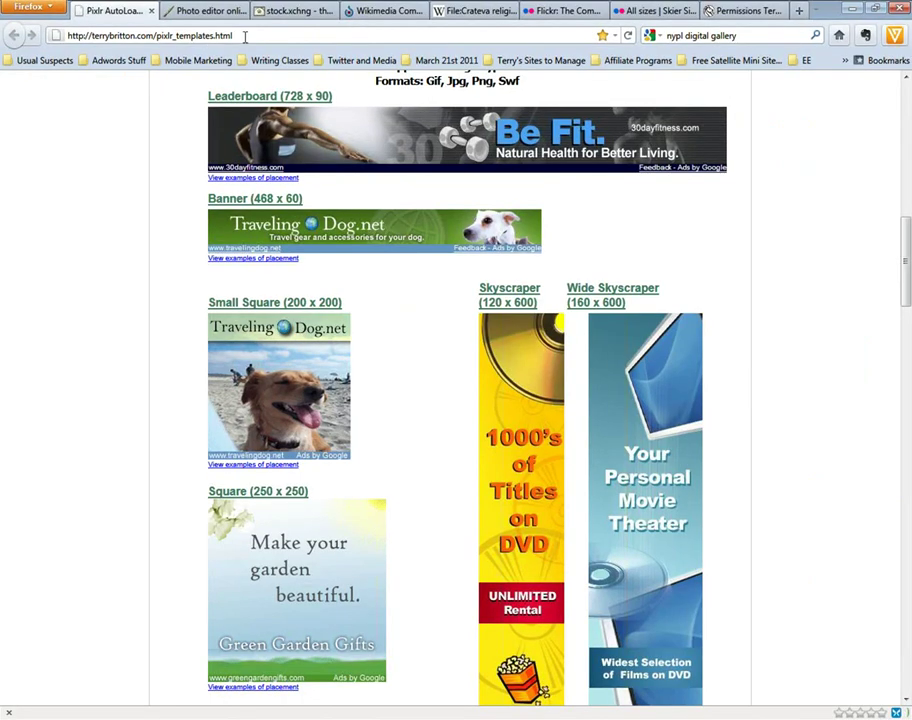
pyautogui.moveTo(475, 71); pyautogui.dragTo(311, 71)
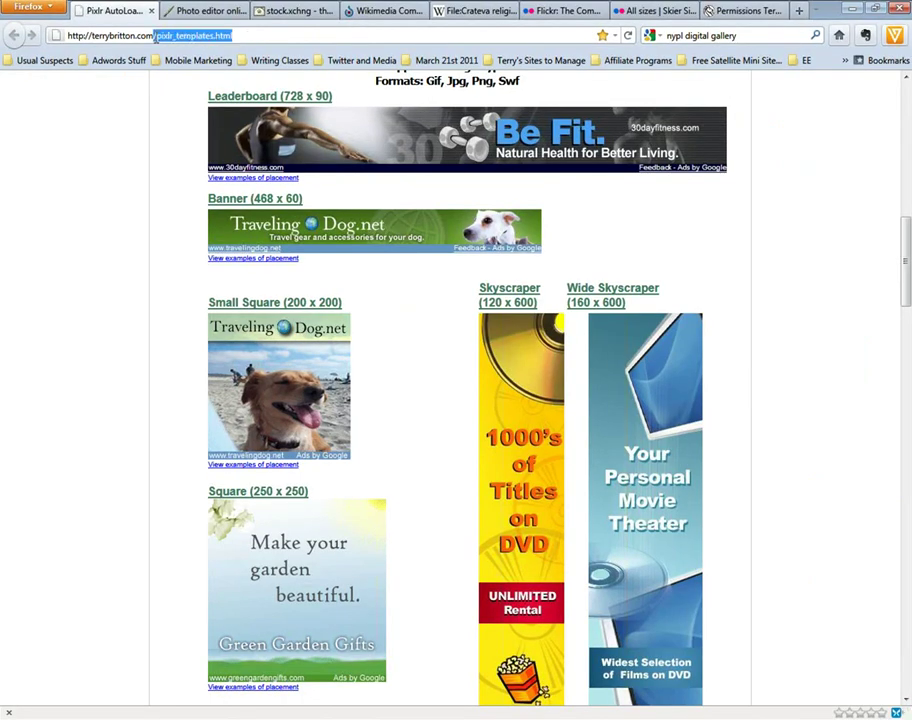
pyautogui.press('BackSpace')
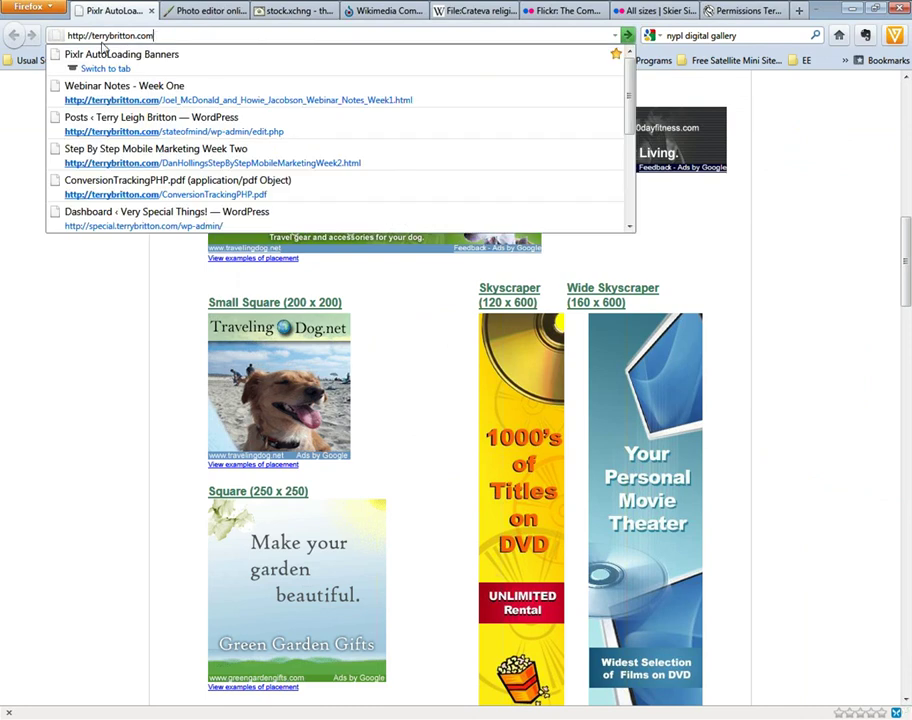
pyautogui.press('Return')
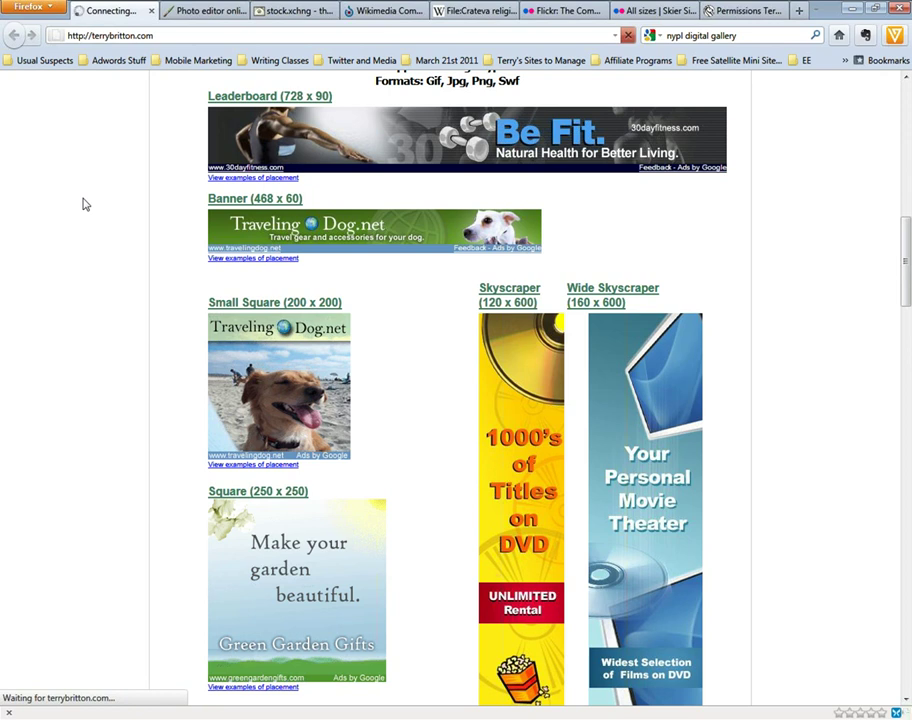
pyautogui.click(175, 36)
pyautogui.press('Return')
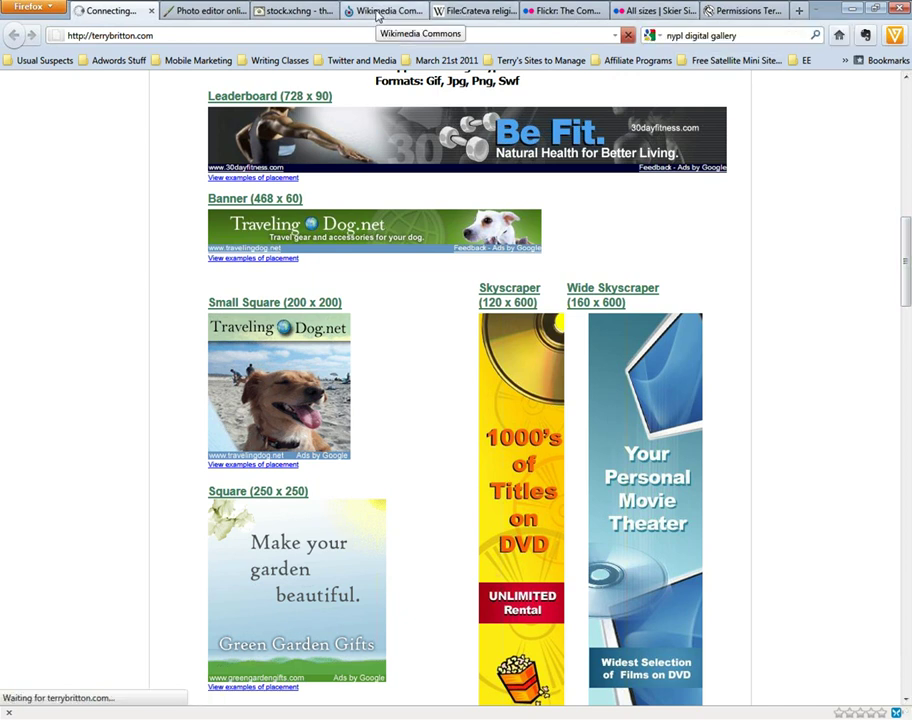
# - Examine the stock.xchng home page, from the welcome section and search options down to its footer links
pyautogui.click(300, 11)
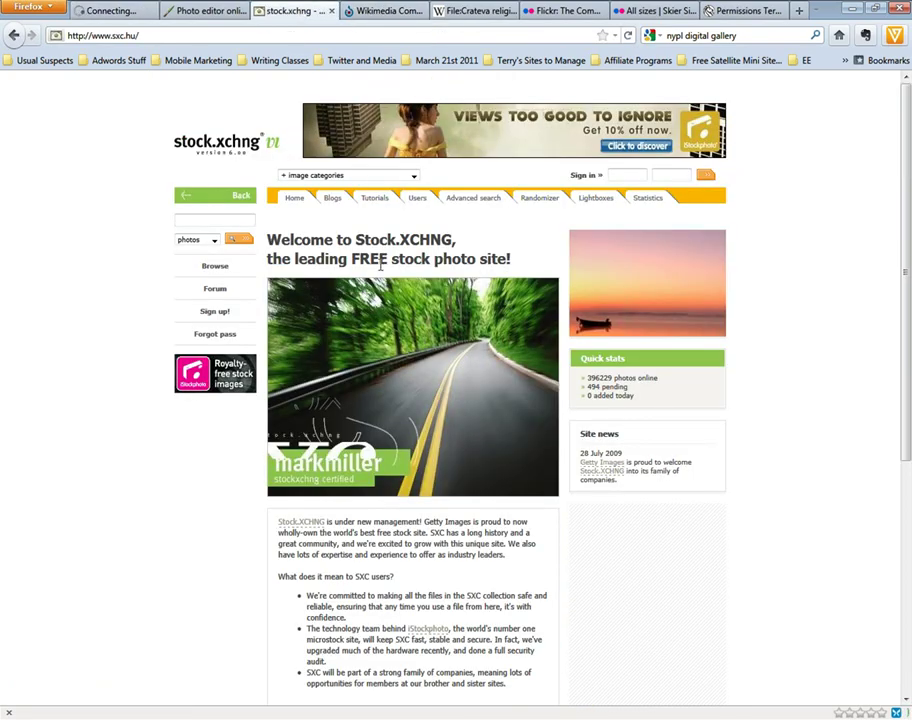
pyautogui.scroll(-7, 810, 451)
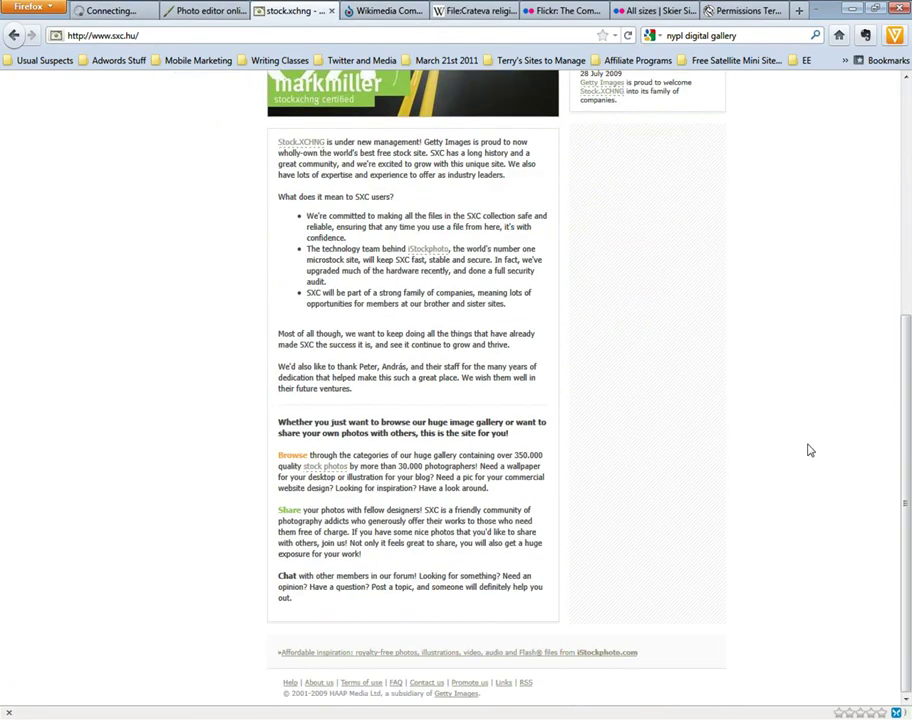
pyautogui.scroll(7, 810, 451)
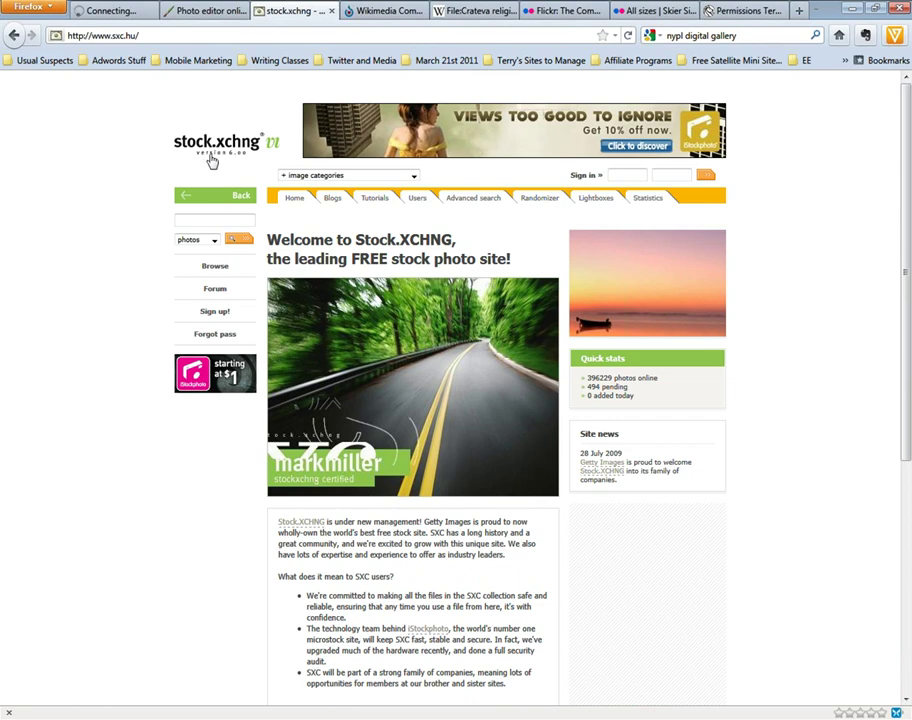
pyautogui.scroll(-3, 715, 481)
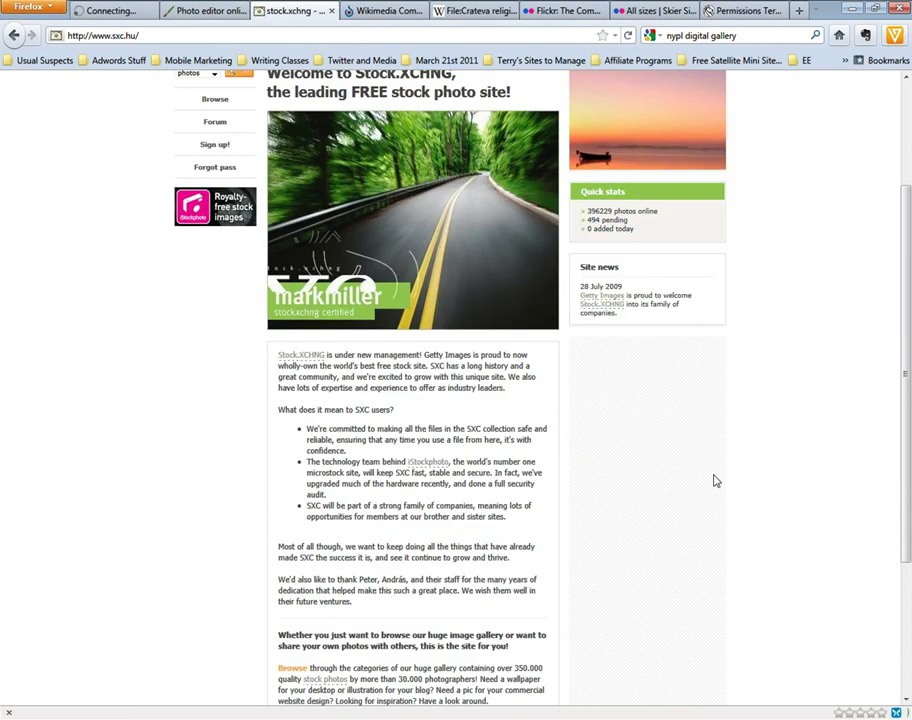
pyautogui.scroll(-4, 714, 482)
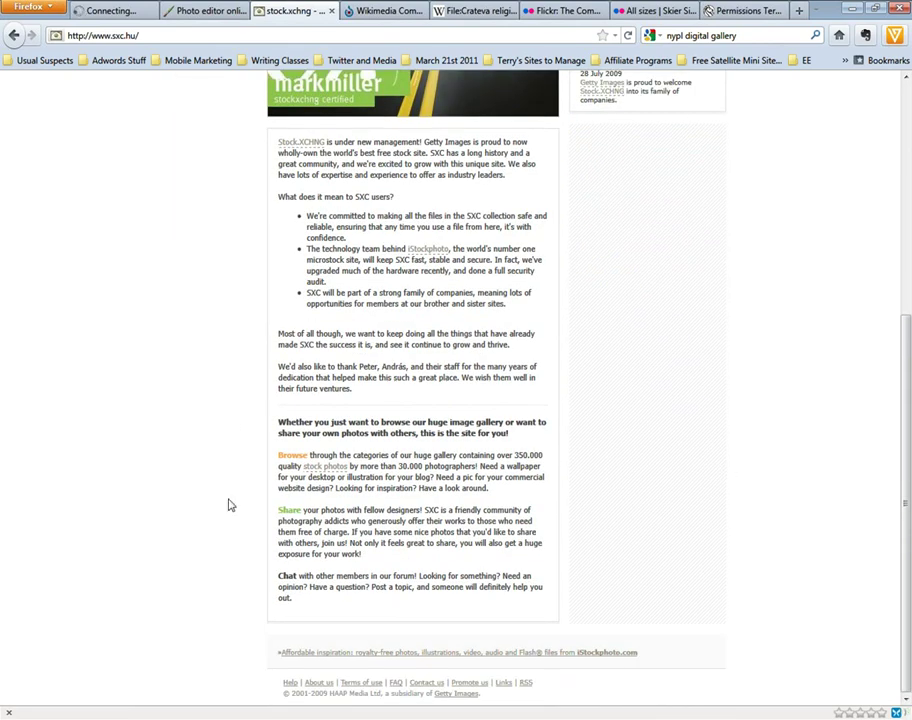
pyautogui.scroll(7, 682, 510)
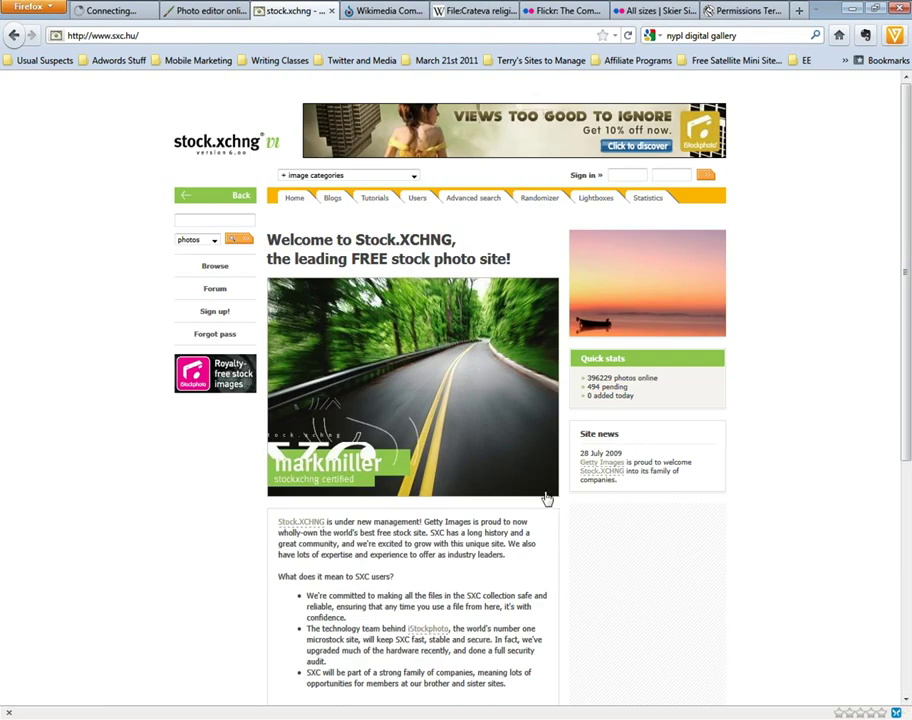
pyautogui.scroll(-8, 611, 635)
pyautogui.scroll(8, 611, 635)
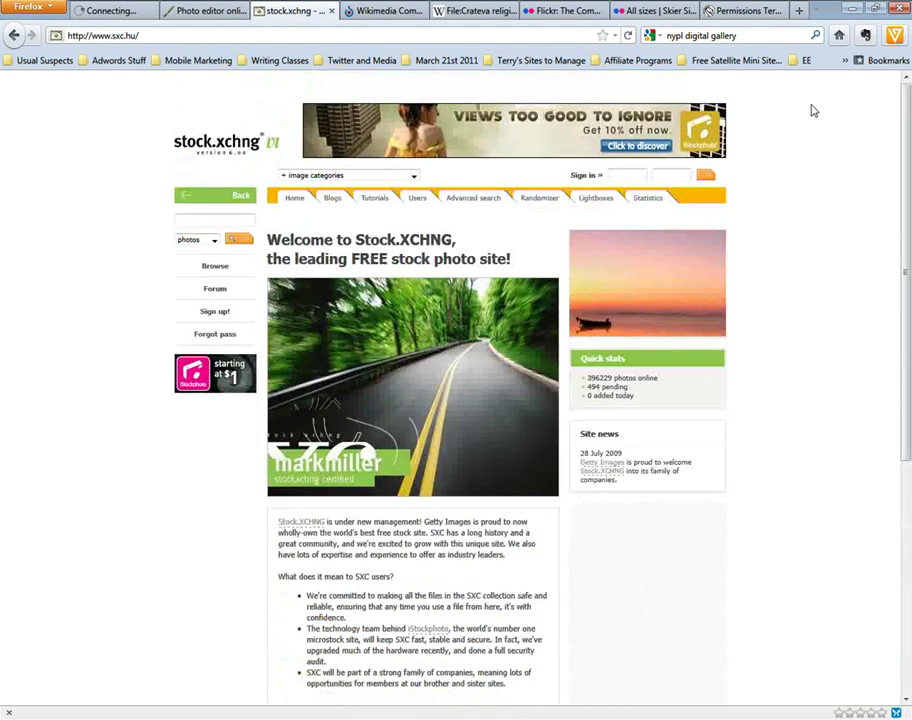
# - Open a new browser tab, try looking up "office" among the visited addresses, and clear the entry
pyautogui.click(799, 11)
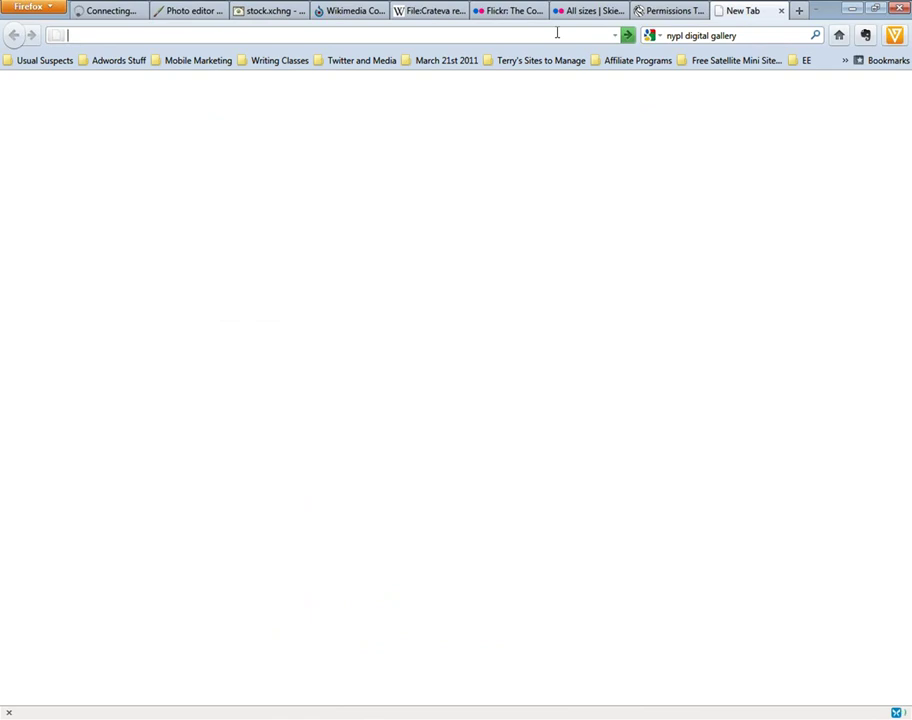
pyautogui.write('ovv')
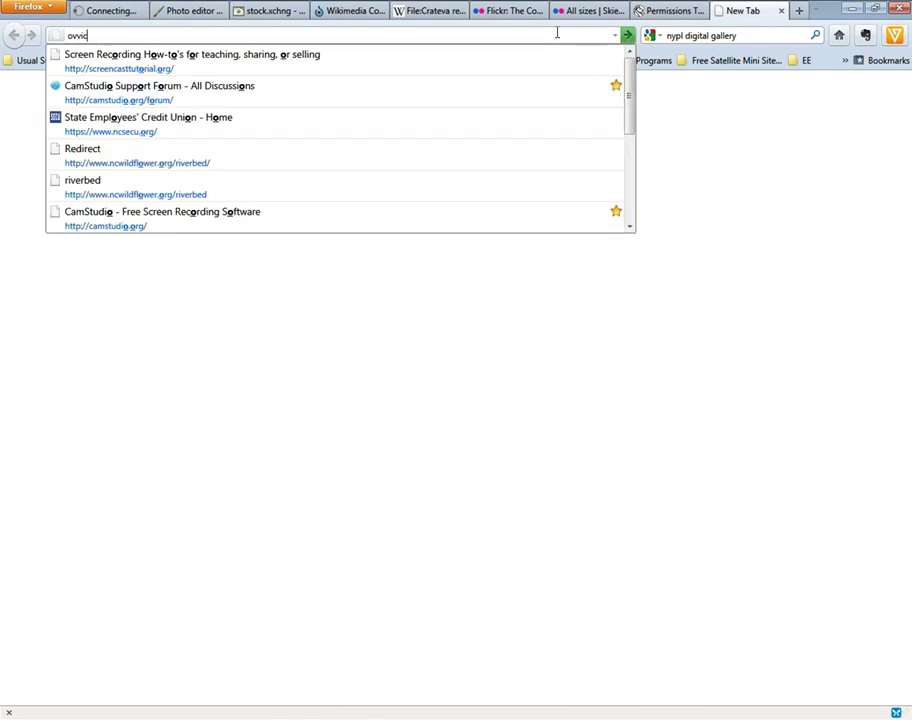
pyautogui.press('BackSpace')
pyautogui.press('BackSpace')
pyautogui.write('ffice')
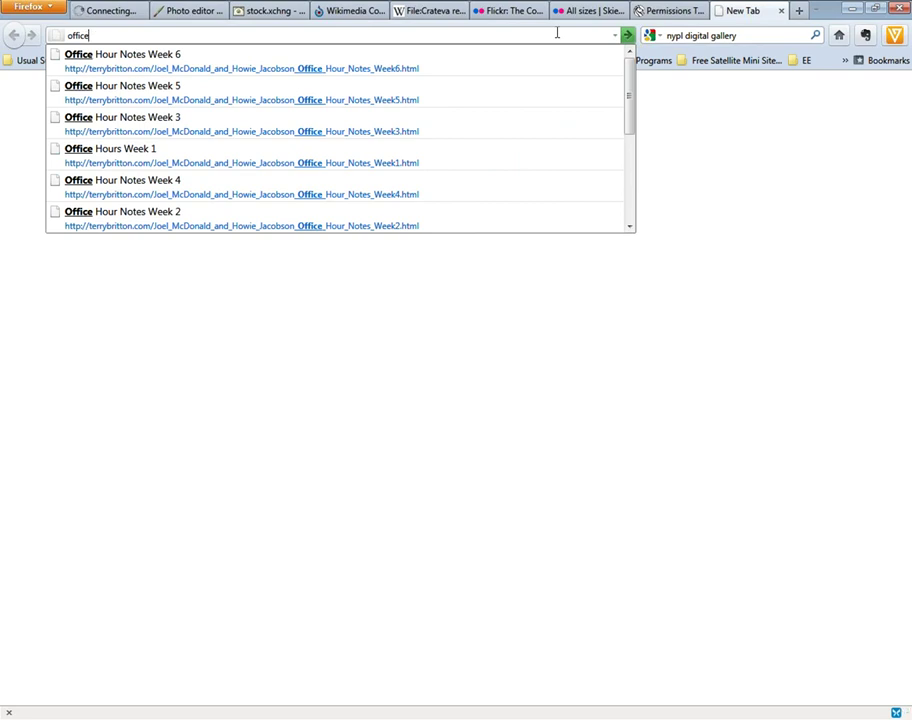
pyautogui.press('BackSpace')
pyautogui.press('BackSpace')
pyautogui.press('BackSpace')
pyautogui.press('BackSpace')
pyautogui.press('BackSpace')
pyautogui.press('BackSpace')
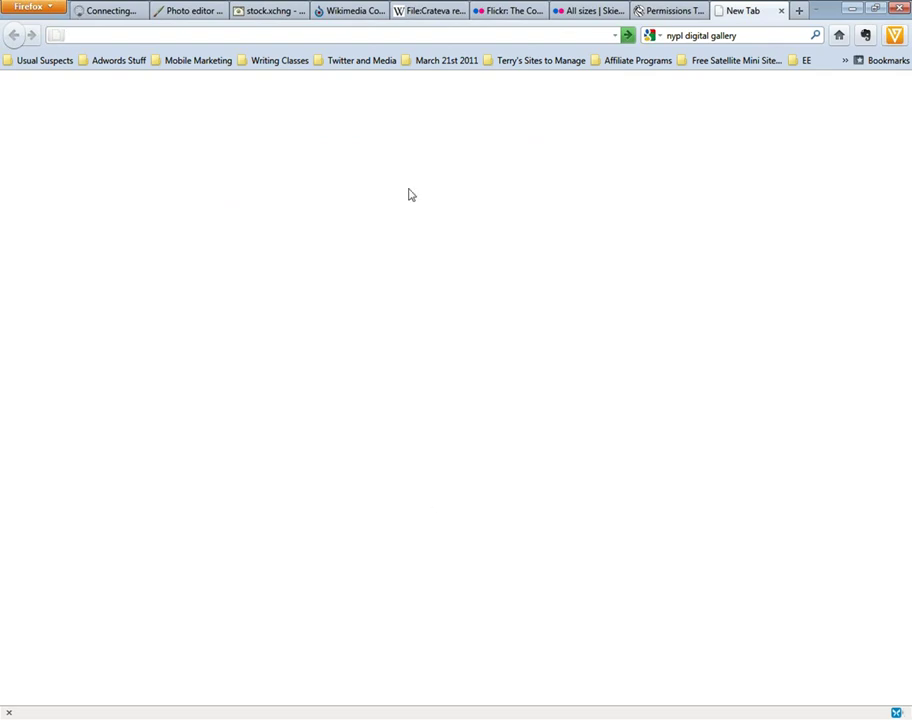
# - Reach the Office.com Images home page through a "microsoft" lookup of visited addresses, and select the page's address
pyautogui.write('mic')
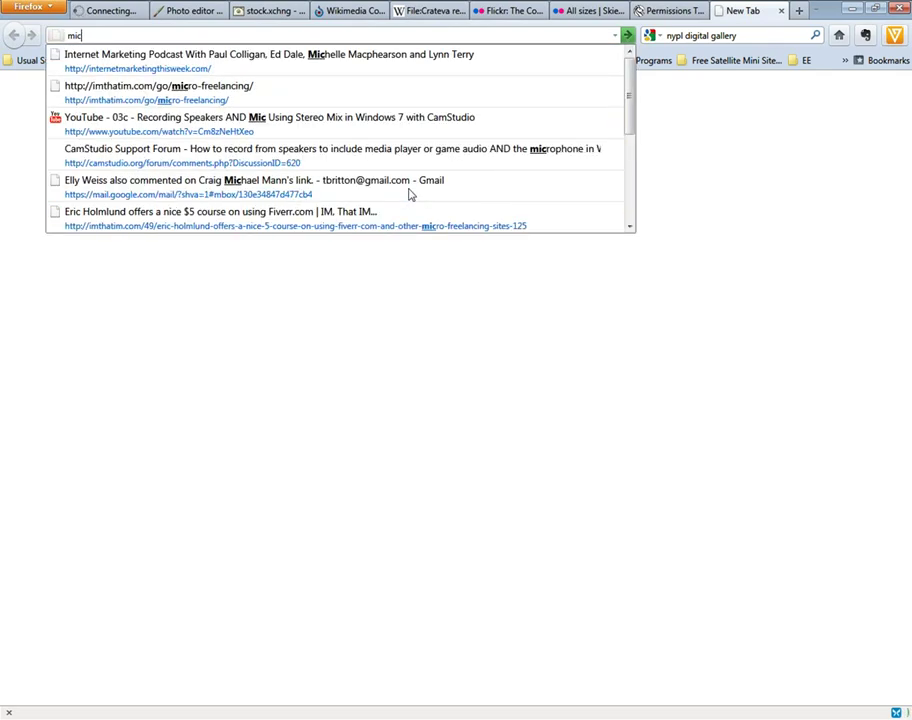
pyautogui.write('rosoft')
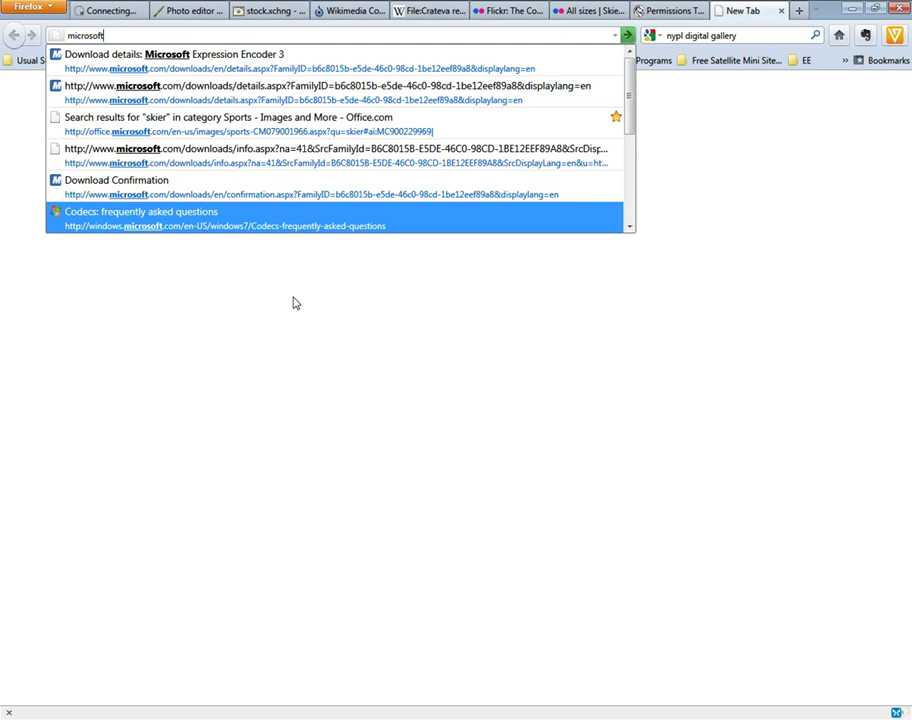
pyautogui.click(302, 118)
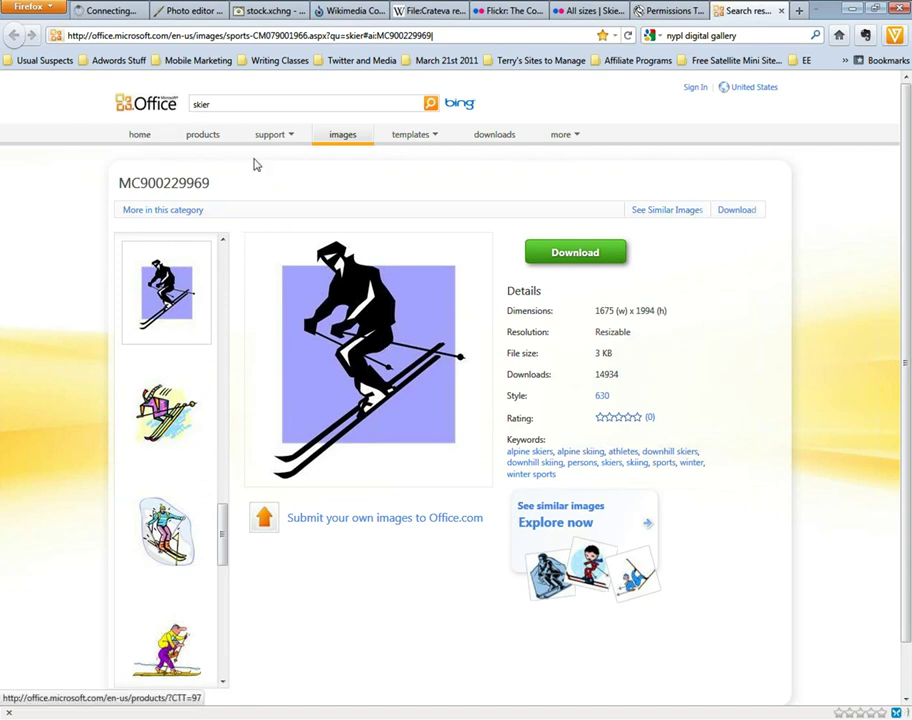
pyautogui.click(342, 138)
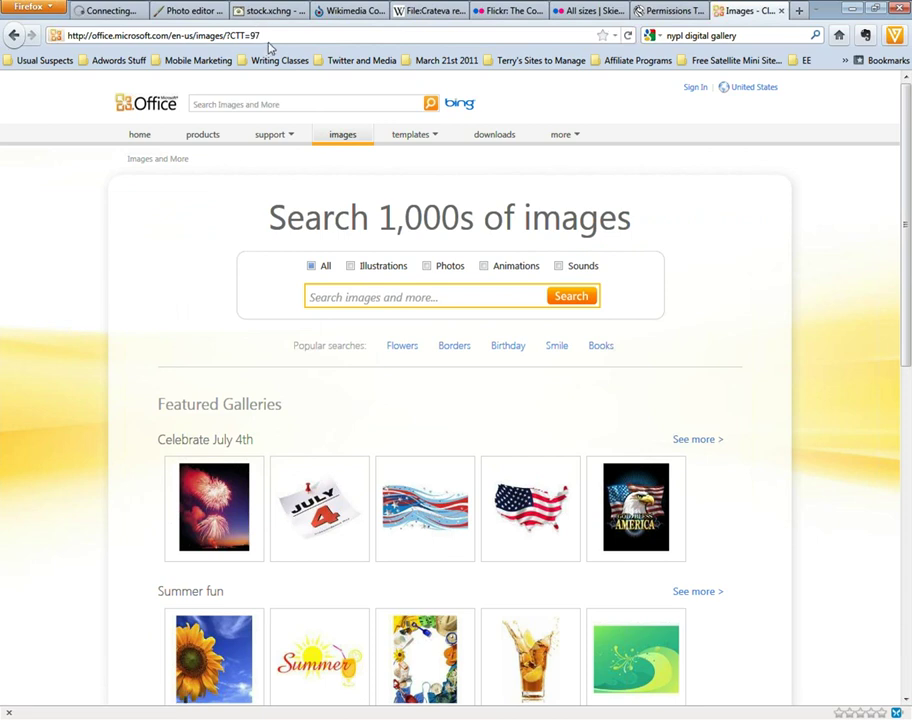
pyautogui.click(273, 31)
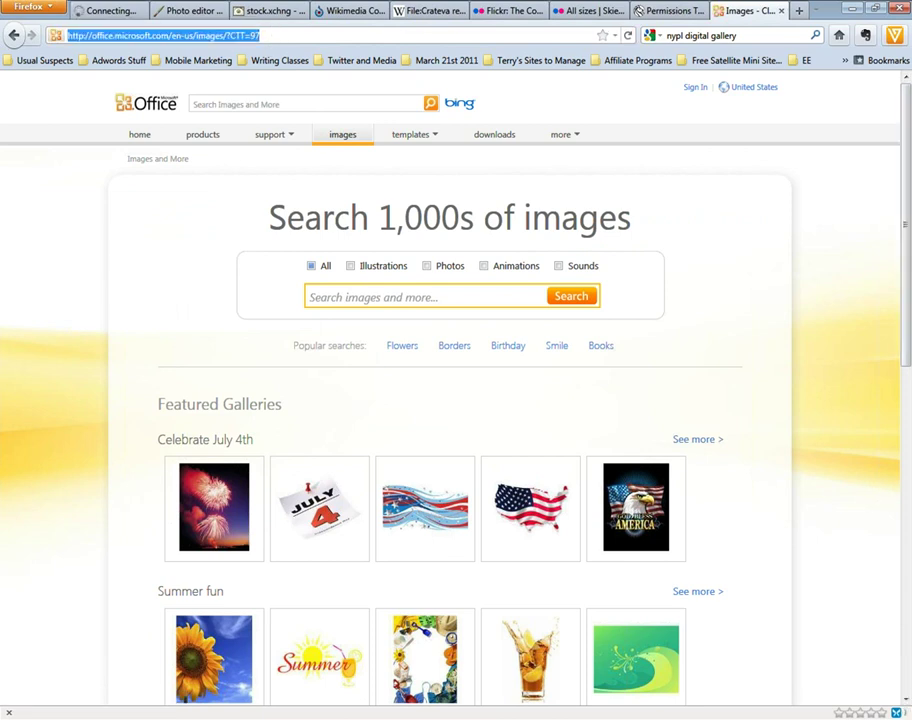
pyautogui.hotkey('alt', 'Tab')
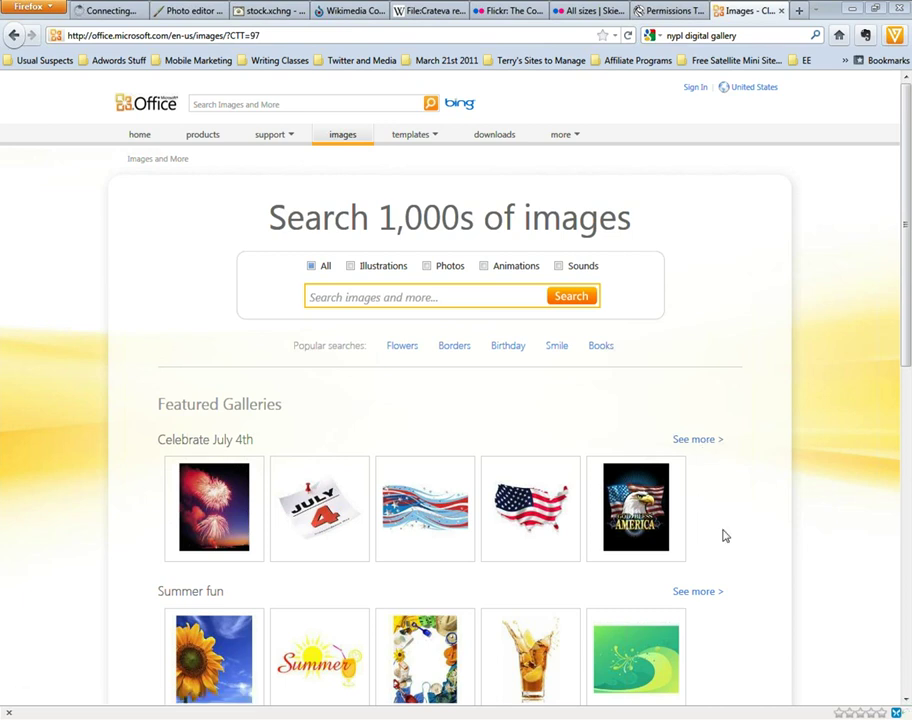
# - Open the flag-patterned United States map from the Celebrate July 4th gallery and examine its download option and image details
pyautogui.click(524, 513)
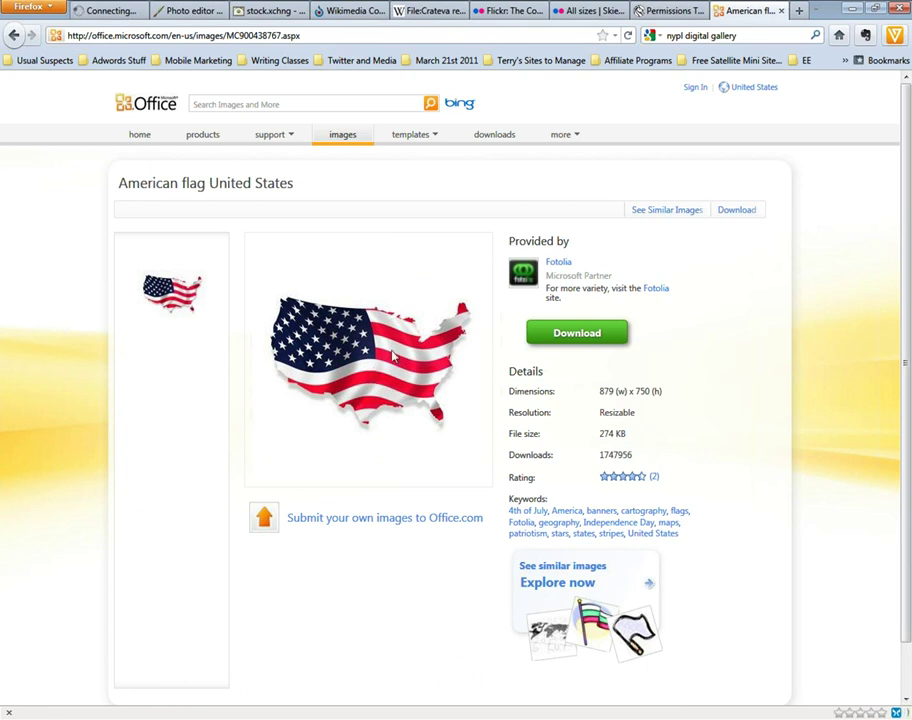
pyautogui.click(570, 333)
pyautogui.moveTo(601, 394); pyautogui.dragTo(678, 397)
pyautogui.click(679, 396)
pyautogui.scroll(-1, 686, 505)
pyautogui.scroll(1, 686, 505)
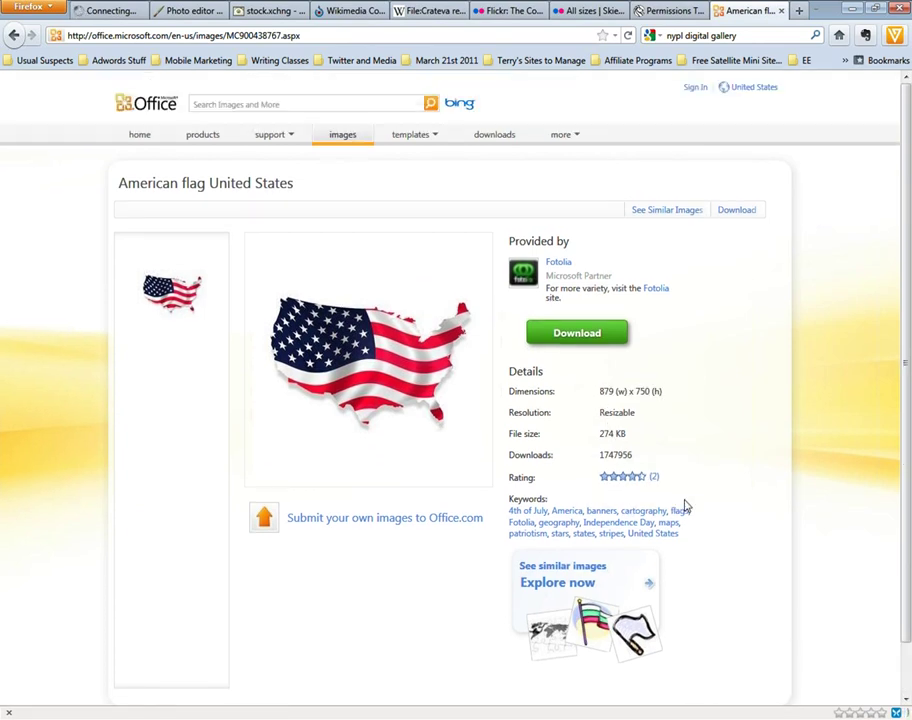
# - Copy the flag map's image location and open that URL as a new image in the Pixlr editor
pyautogui.rightClick(342, 349)
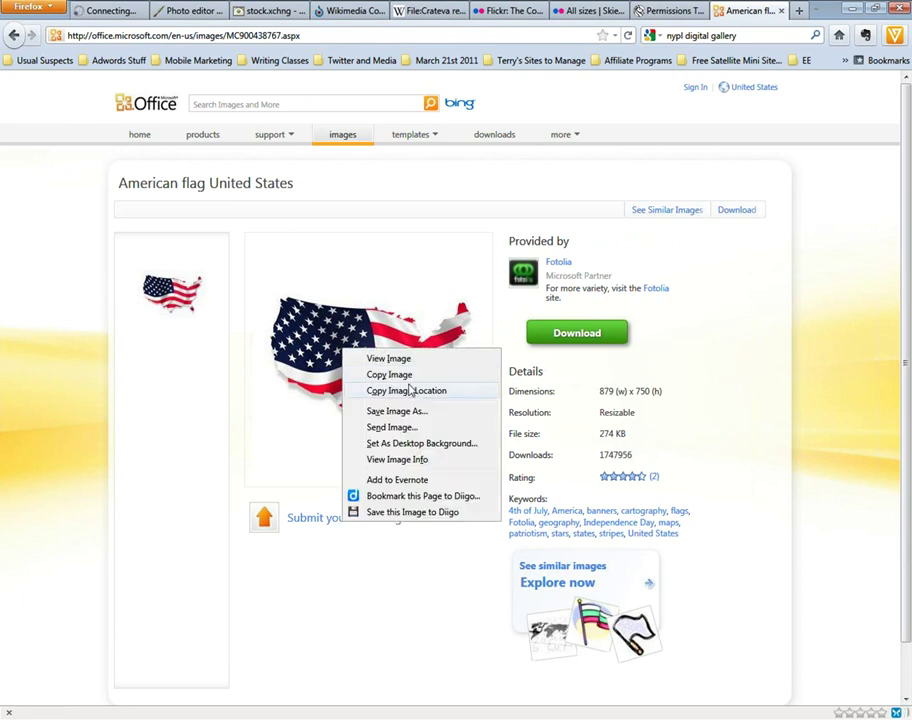
pyautogui.click(410, 391)
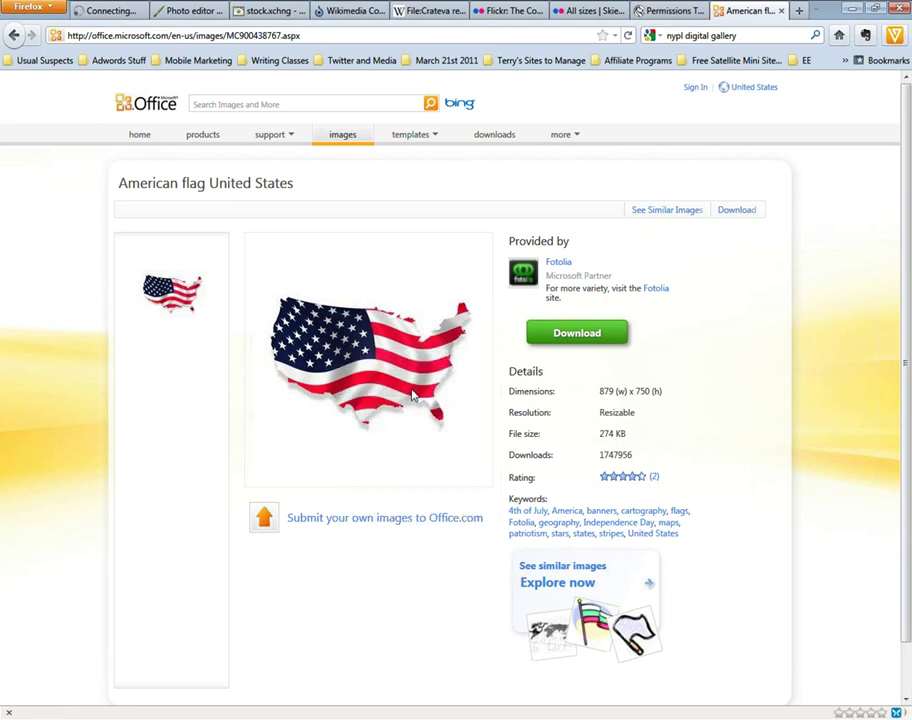
pyautogui.click(194, 12)
pyautogui.click(16, 78)
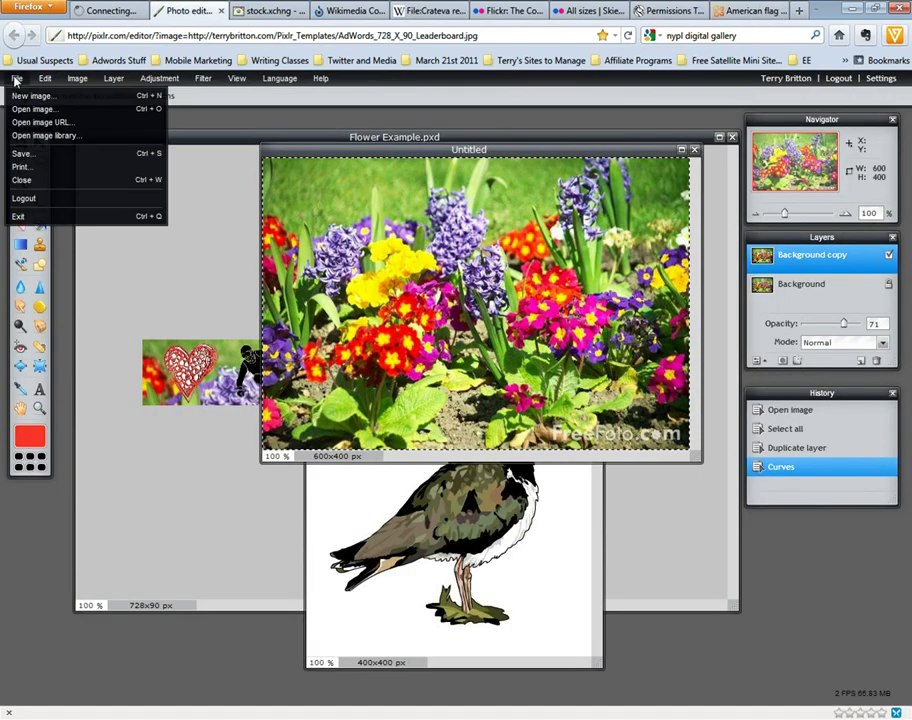
pyautogui.click(40, 118)
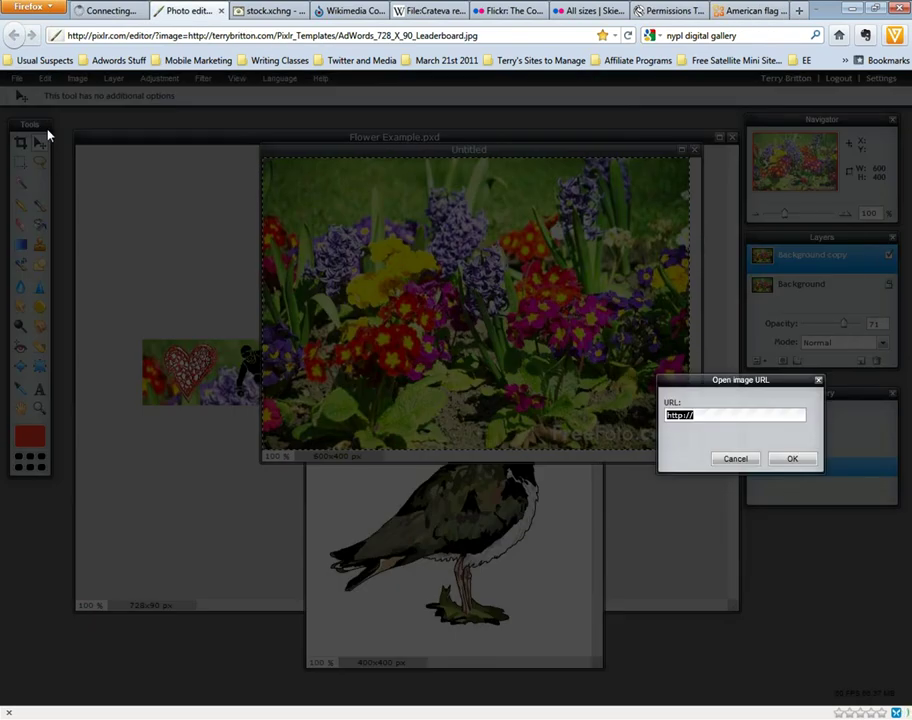
pyautogui.hotkey('ctrl', 'v')
pyautogui.click(787, 459)
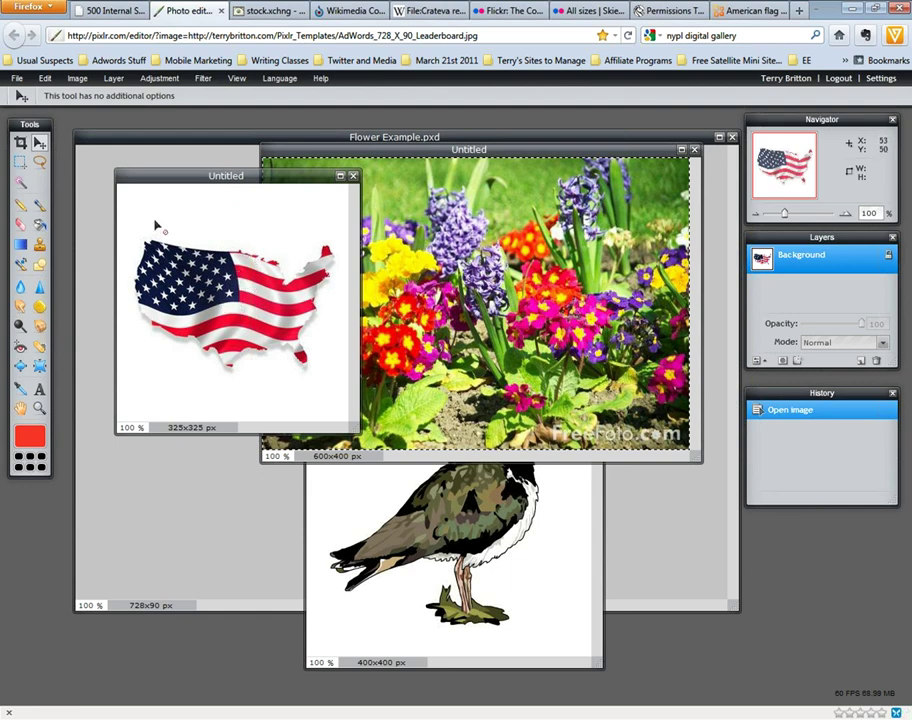
# - Try Wand selections of the white area around the flag map at tolerance 23, first without and then with Contiguous turned on
pyautogui.click(20, 182)
pyautogui.click(175, 200)
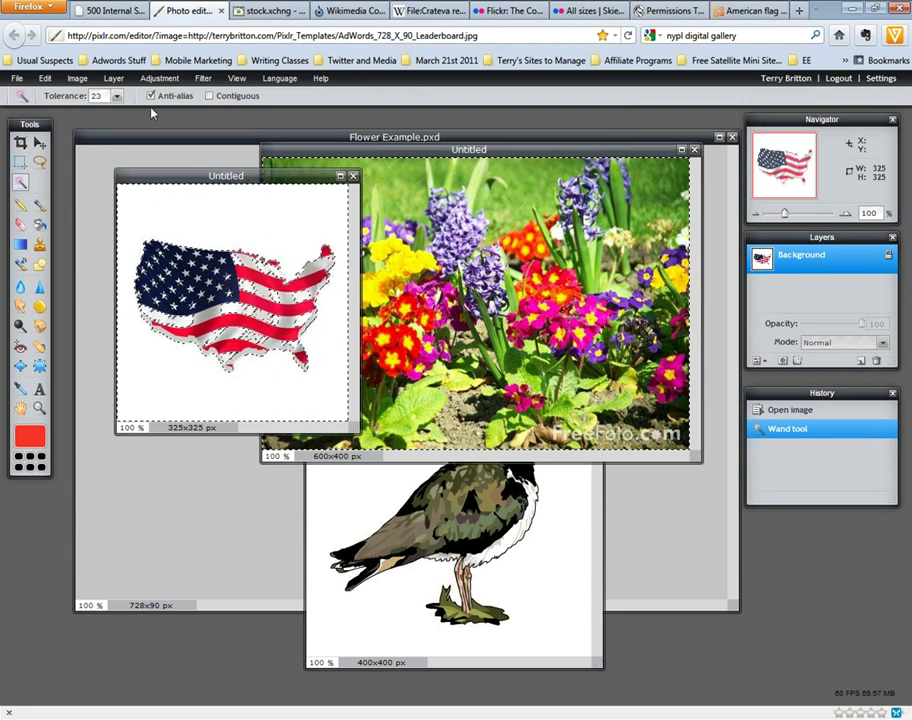
pyautogui.hotkey('ctrl', 'd')
pyautogui.click(210, 96)
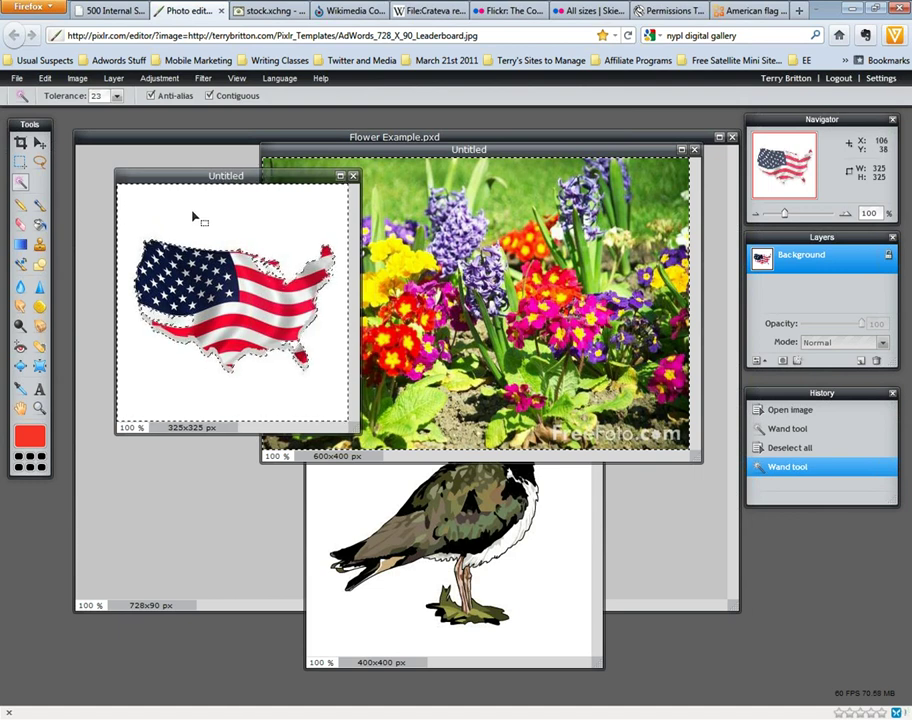
pyautogui.hotkey('ctrl', 'd')
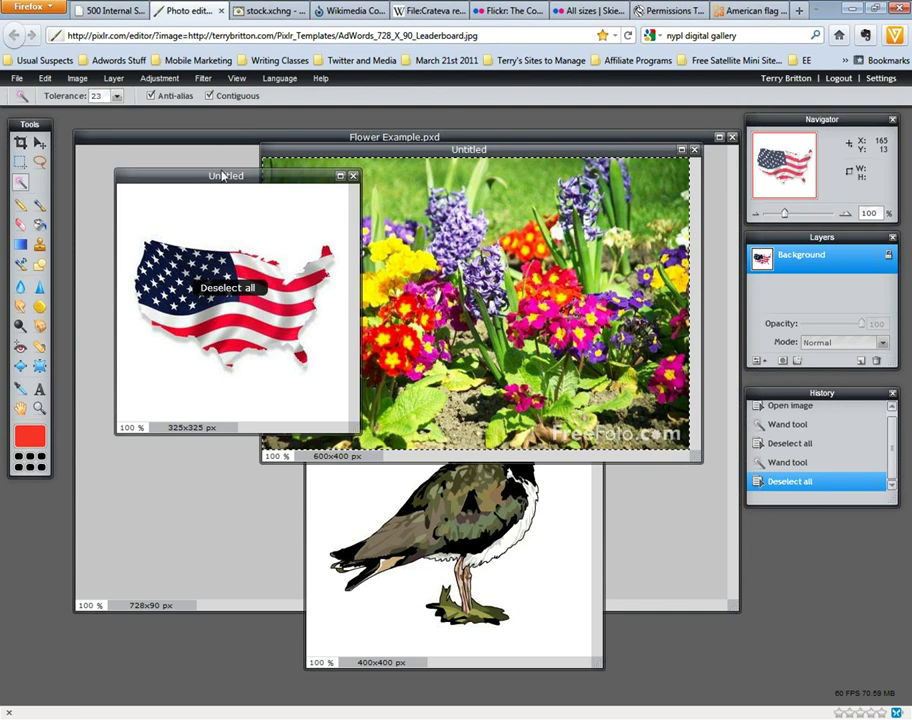
# - Try selecting the white background around the flag map with the Wand at tolerance 15, and deselect it
pyautogui.click(116, 97)
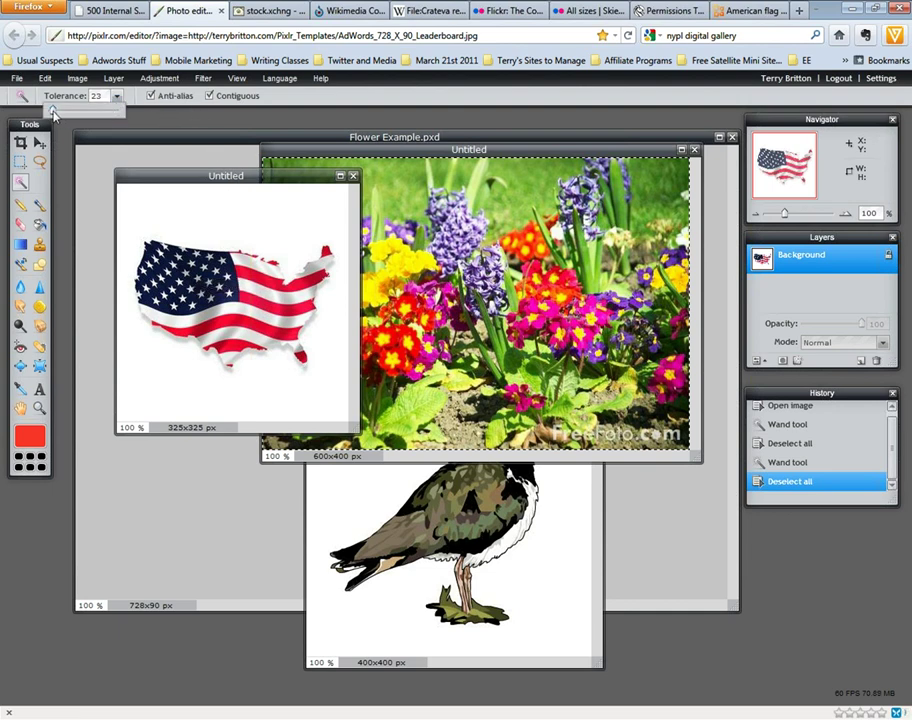
pyautogui.click(256, 215)
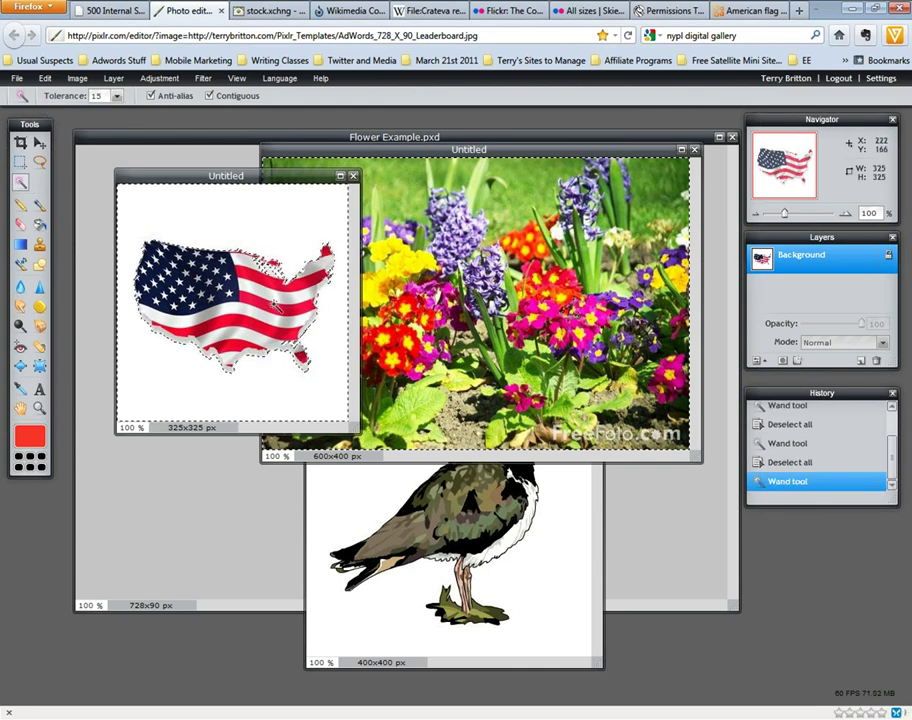
pyautogui.hotkey('ctrl', 'd')
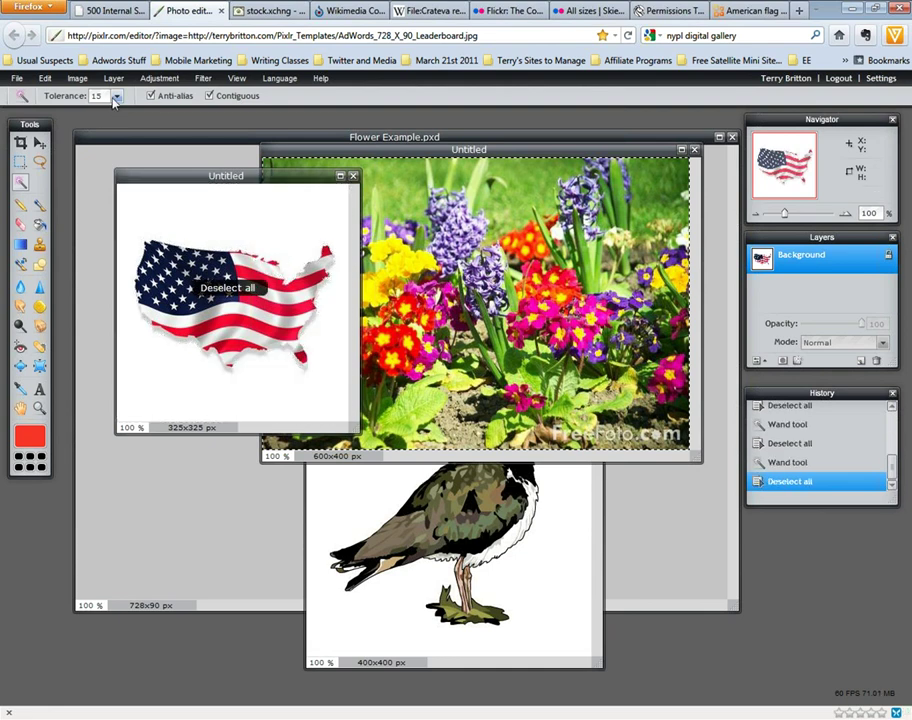
# - Select the white background with the Wand at tolerance 8 and add leftover patches along the map's northern edge
pyautogui.click(116, 97)
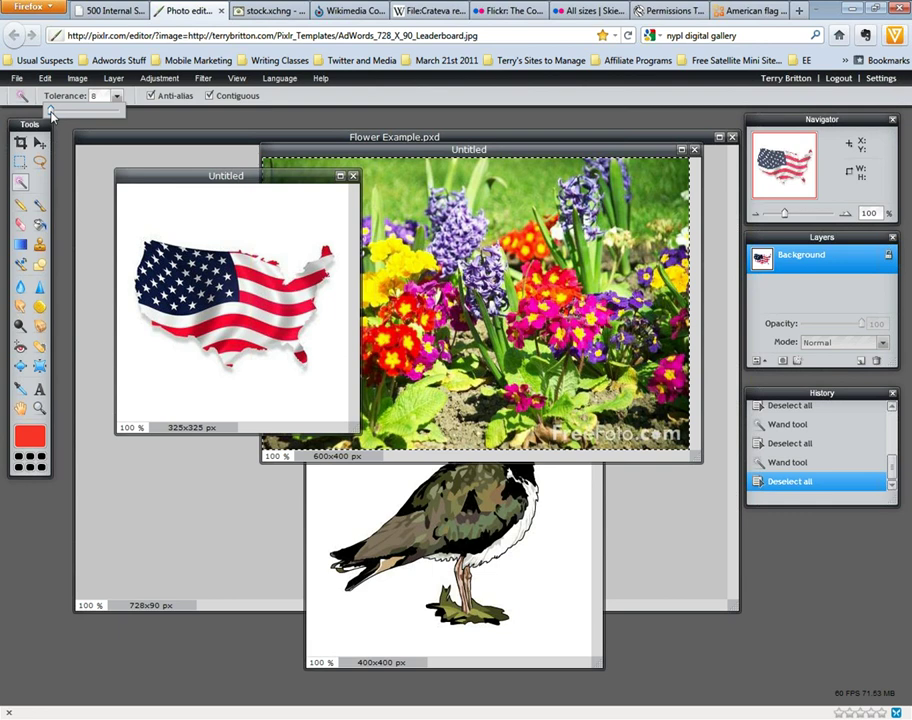
pyautogui.click(289, 223)
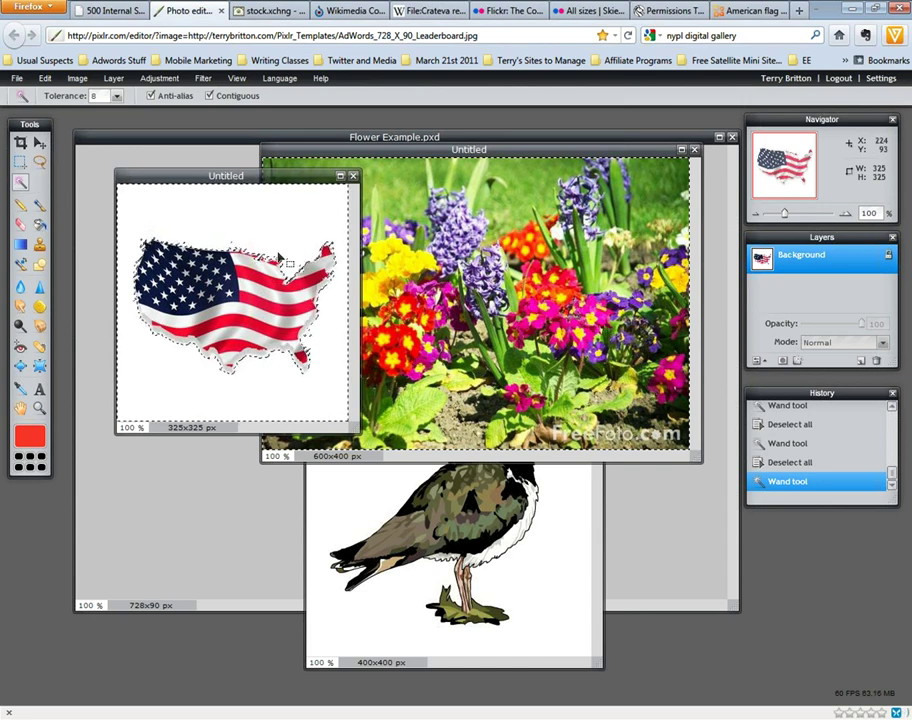
pyautogui.click(297, 283)
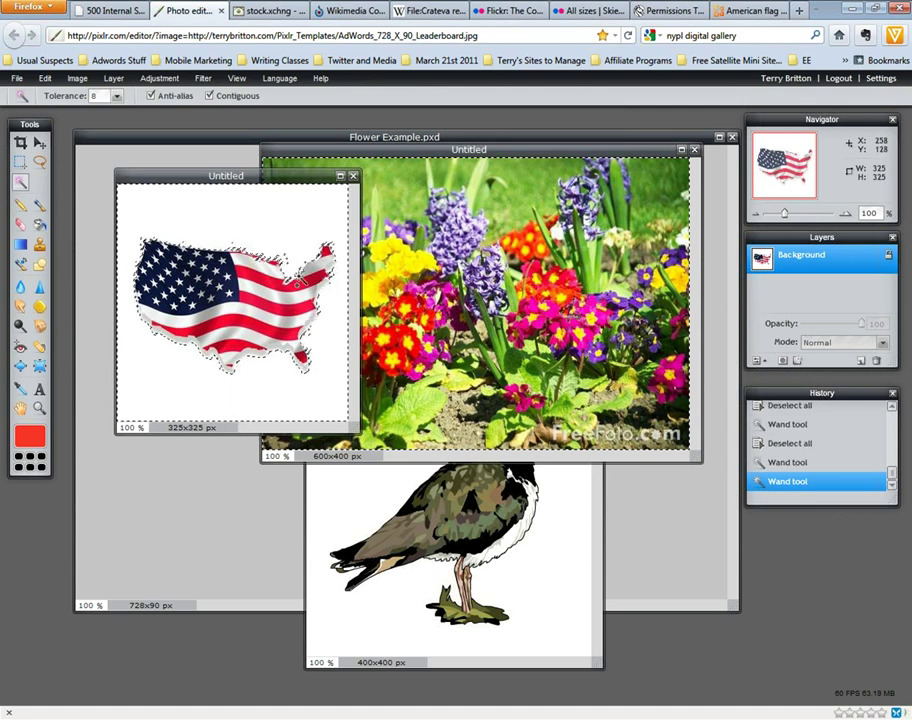
pyautogui.click(287, 263)
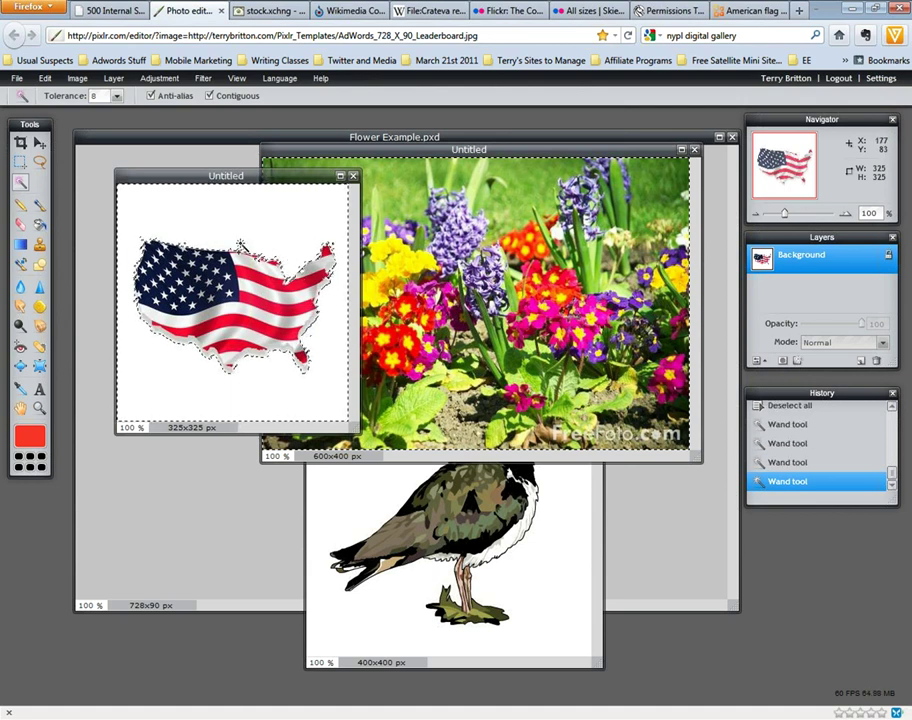
pyautogui.click(187, 240)
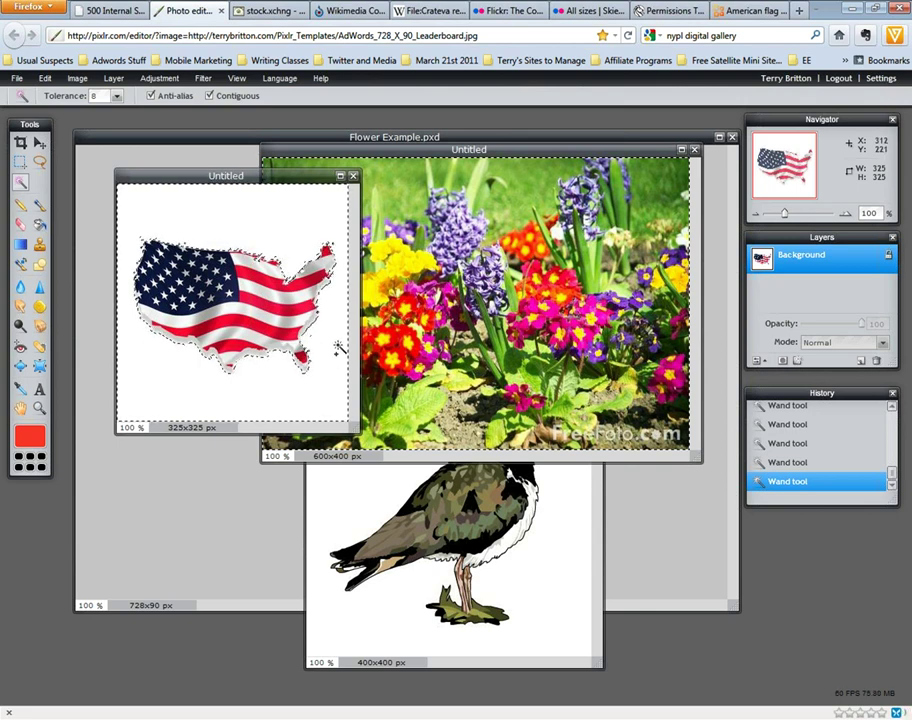
# - Lasso the stray spots off the map's east coast into the selection, and try subtracting a round area inside the flag before undoing that
pyautogui.click(40, 163)
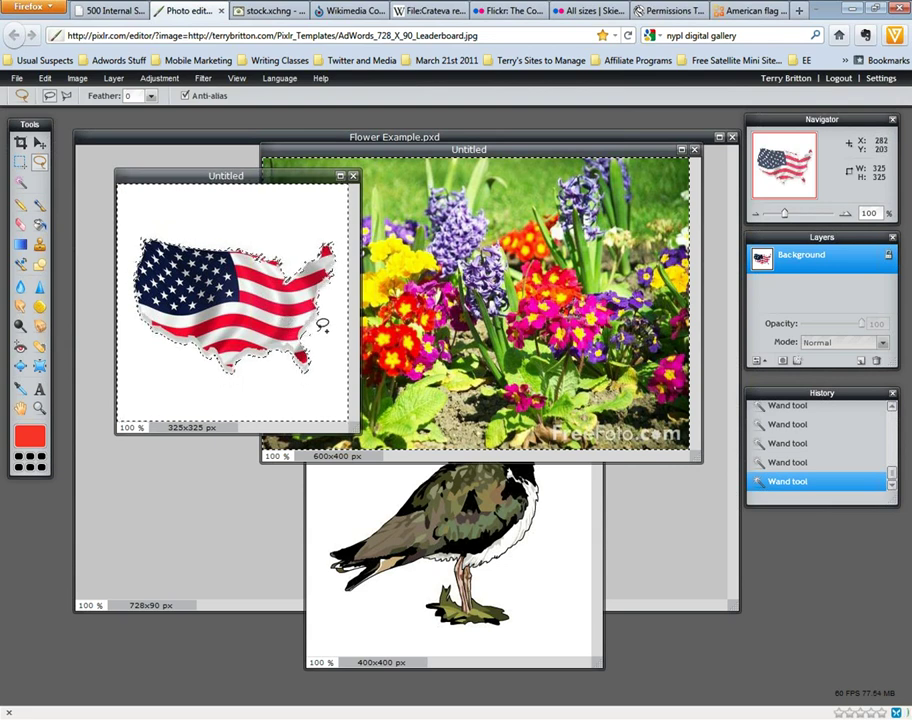
pyautogui.moveTo(322, 325); pyautogui.dragTo(335, 340)
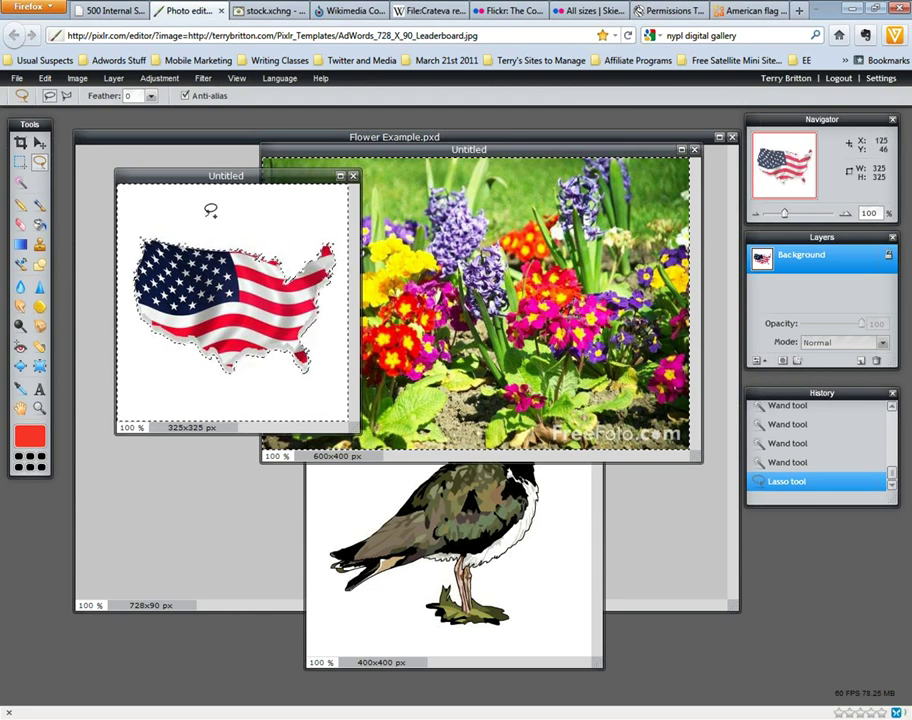
pyautogui.hotkey('ctrl', 'z')
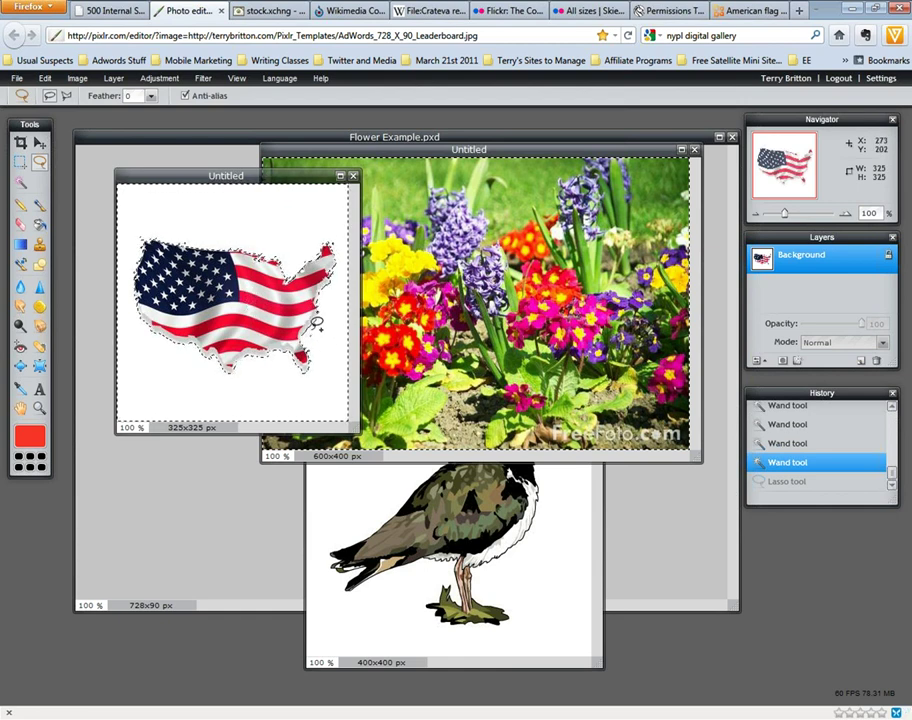
pyautogui.hotkey('ctrl', 'y')
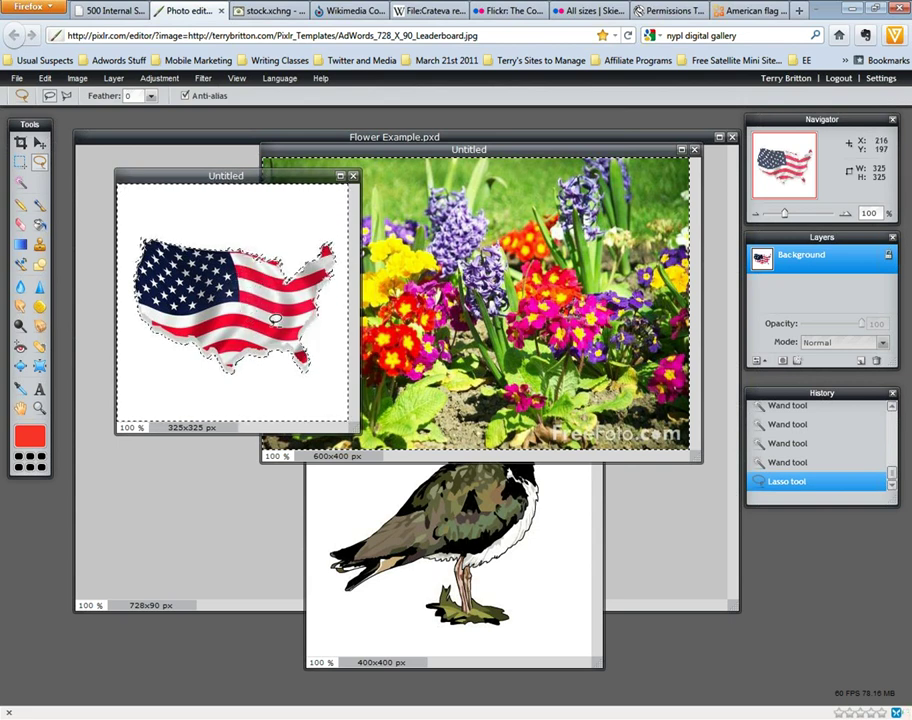
pyautogui.click(232, 292)
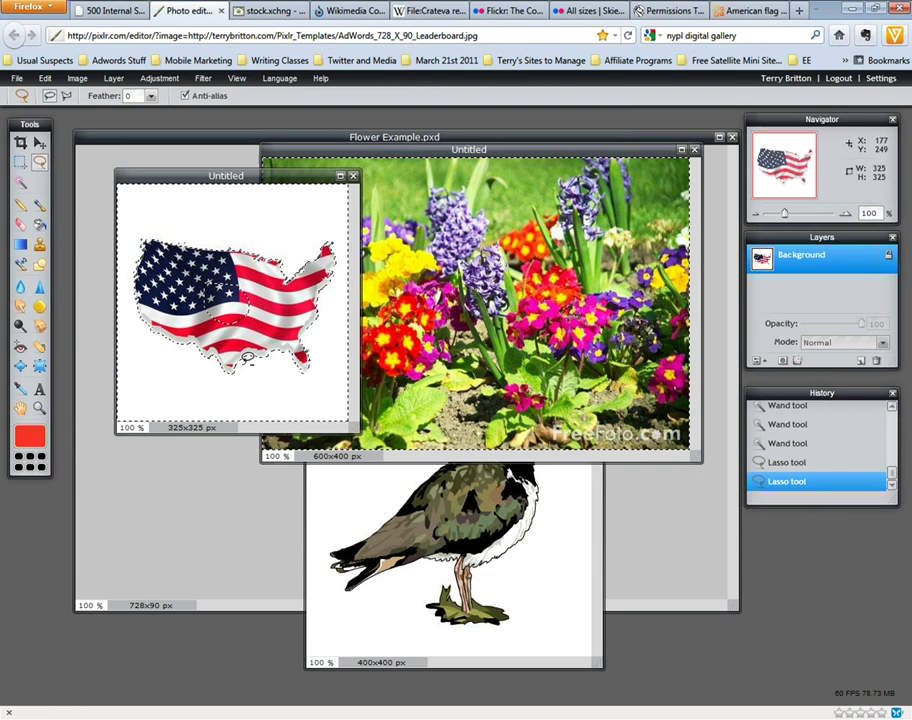
pyautogui.hotkey('ctrl', 'z')
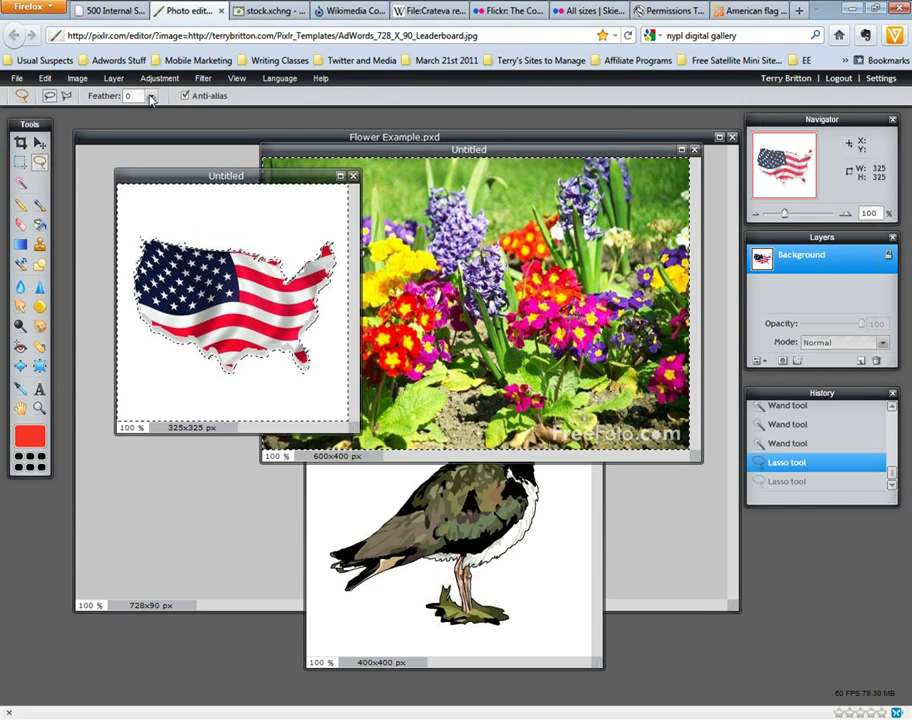
# - Invert the selection and mask the unlocked background layer down to the flag map, then clear the selection
pyautogui.click(45, 78)
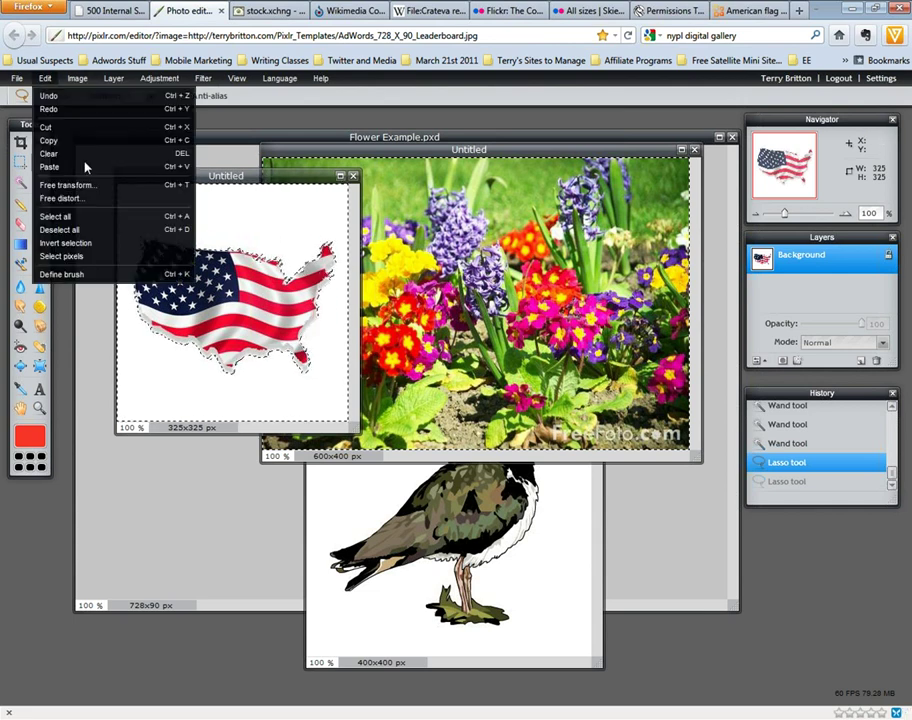
pyautogui.click(100, 245)
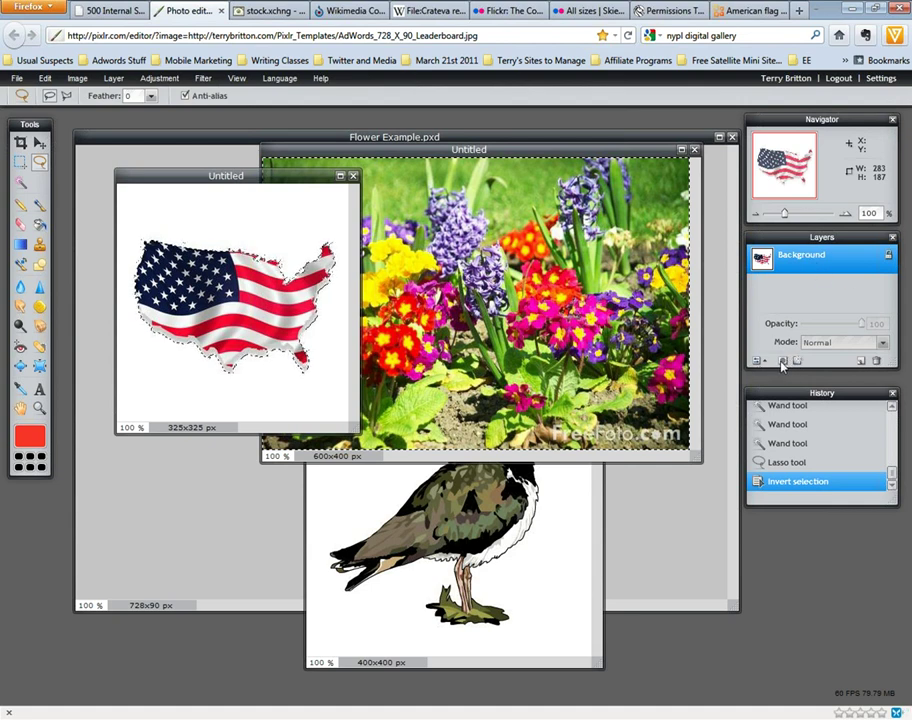
pyautogui.doubleClick(889, 258)
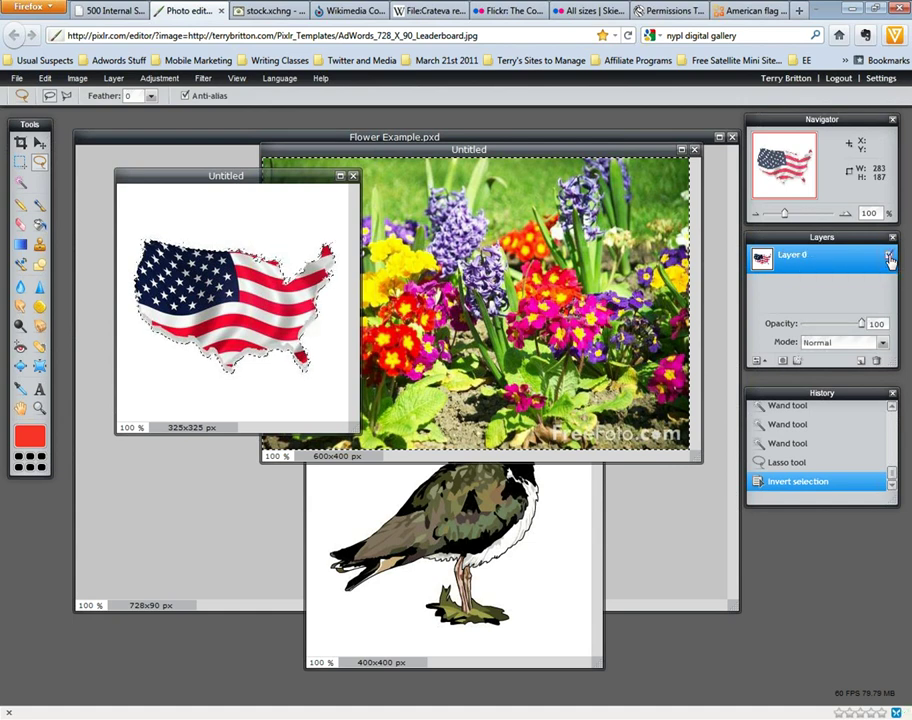
pyautogui.click(783, 361)
pyautogui.hotkey('ctrl', 'd')
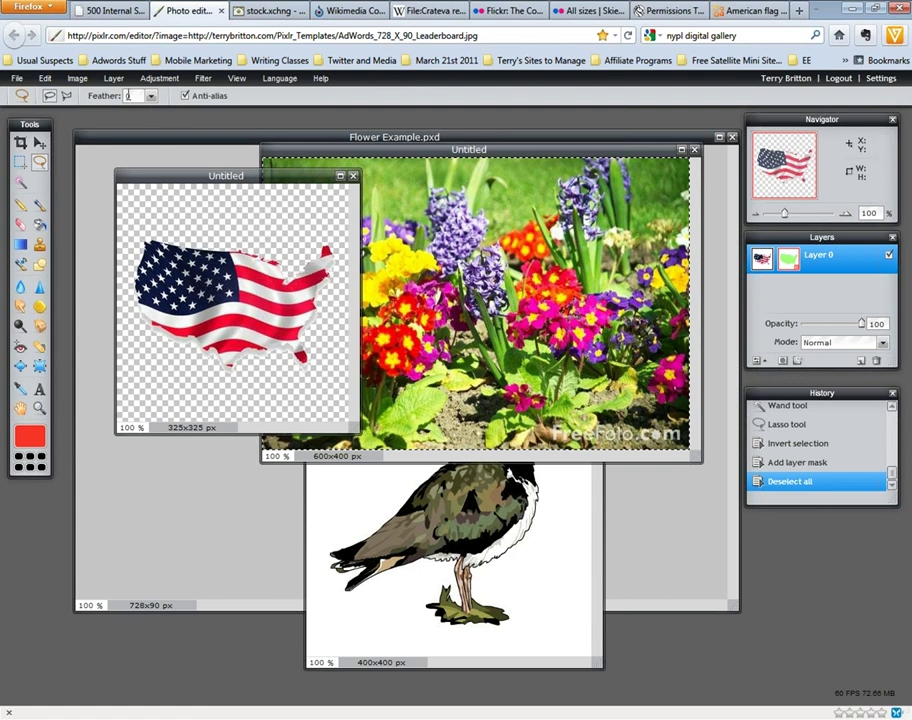
# - Apply the layer mask permanently to the flag map's layer
pyautogui.click(46, 79)
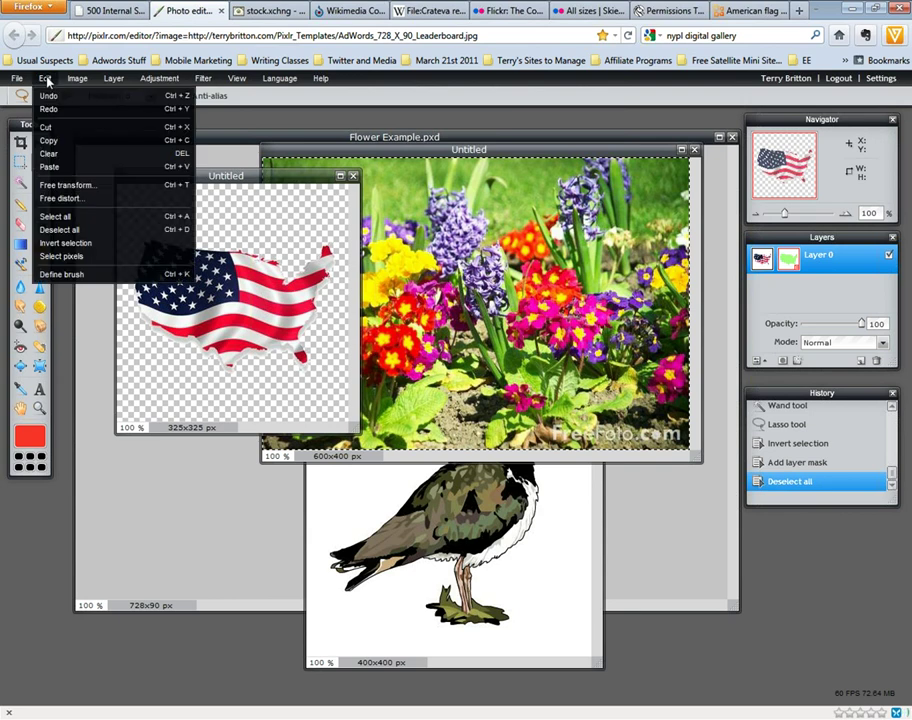
pyautogui.moveTo(116, 82)
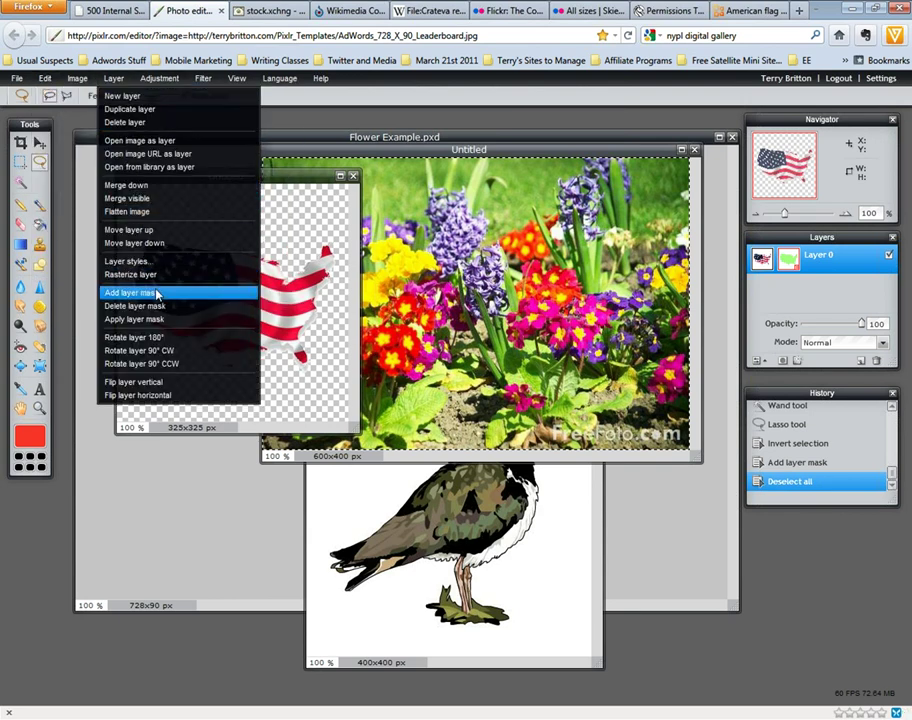
pyautogui.click(152, 320)
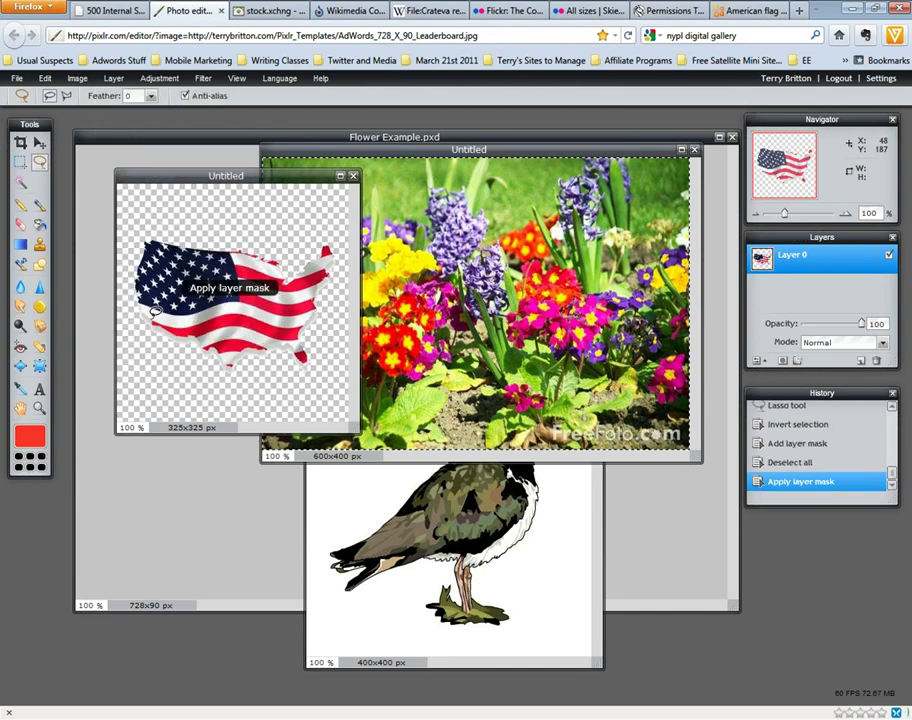
# - Copy the entire cut-out flag map and paste it as a new layer into the 600x400 flower photo
pyautogui.moveTo(258, 177); pyautogui.dragTo(610, 175)
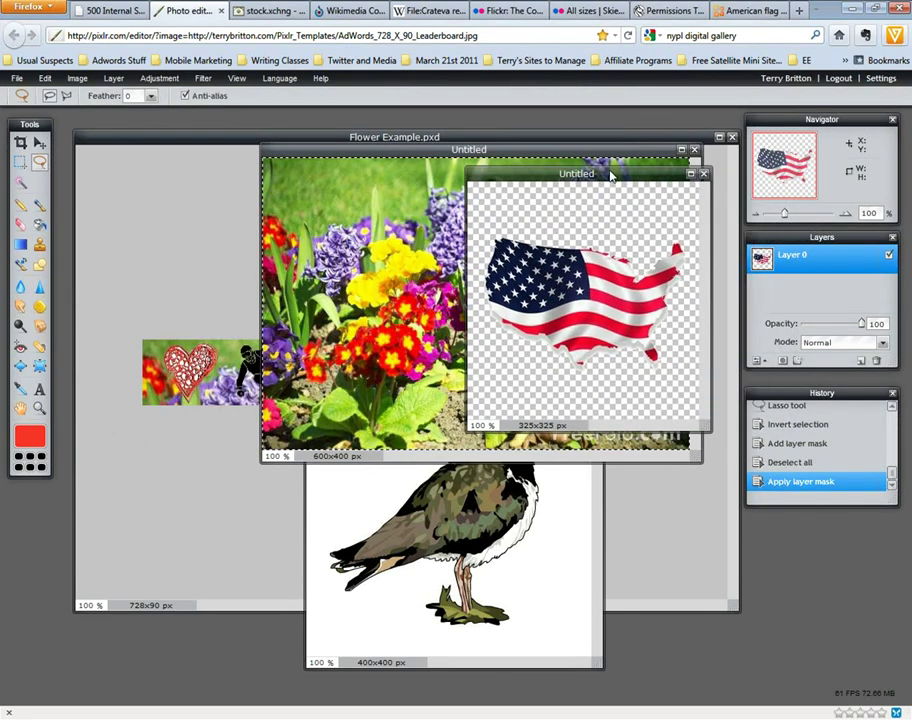
pyautogui.hotkey('ctrl', 'a')
pyautogui.hotkey('ctrl', 'c')
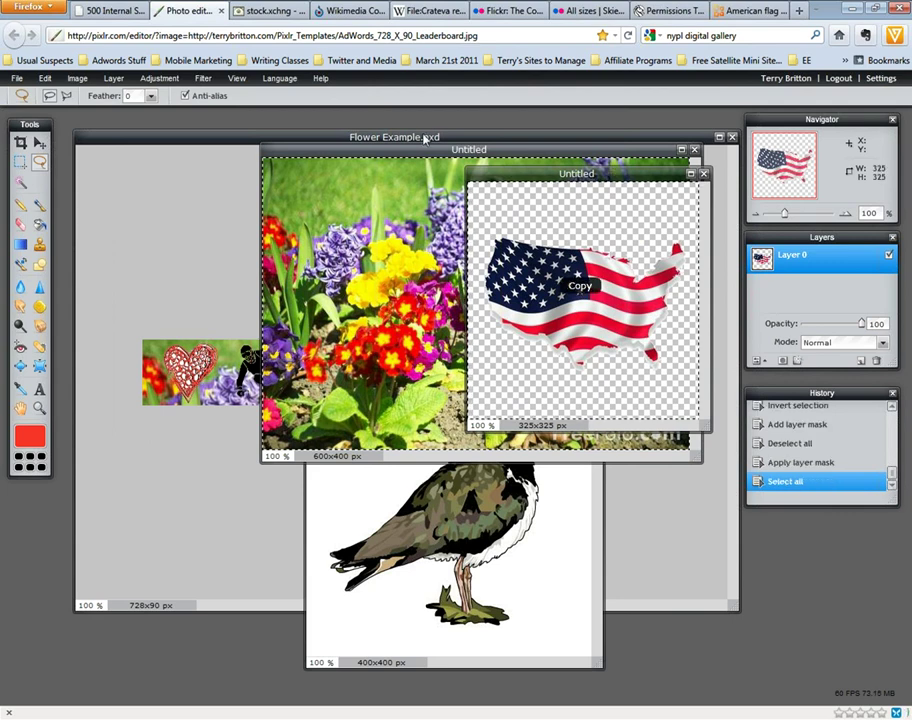
pyautogui.click(418, 152)
pyautogui.hotkey('ctrl', 'v')
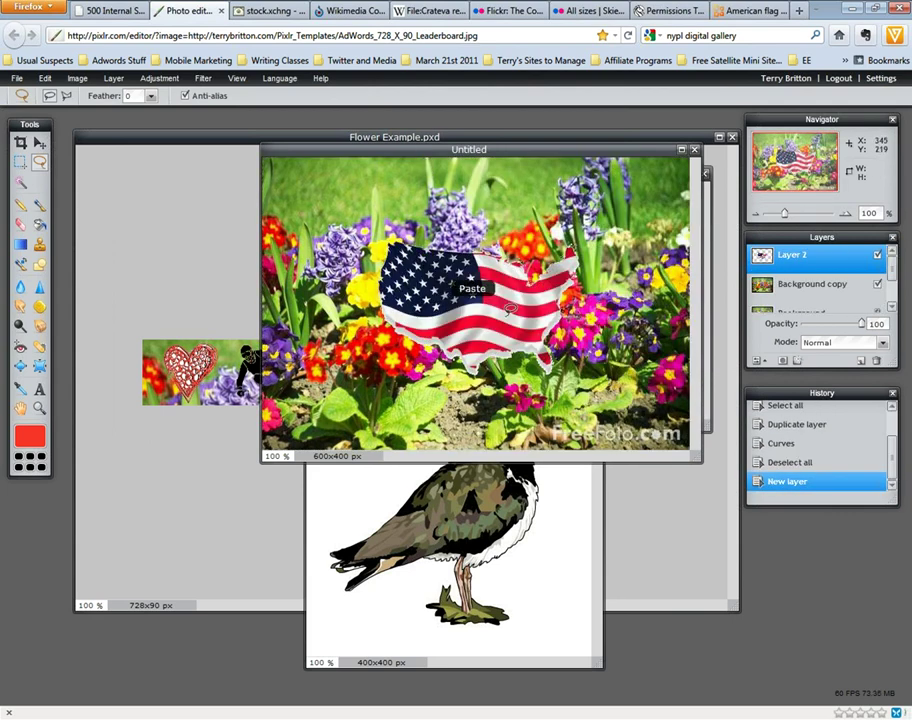
# - Reposition the flag map layer over the flowers, slightly right of the photo's centre, with the Move tool
pyautogui.click(39, 143)
pyautogui.moveTo(473, 302); pyautogui.dragTo(390, 266)
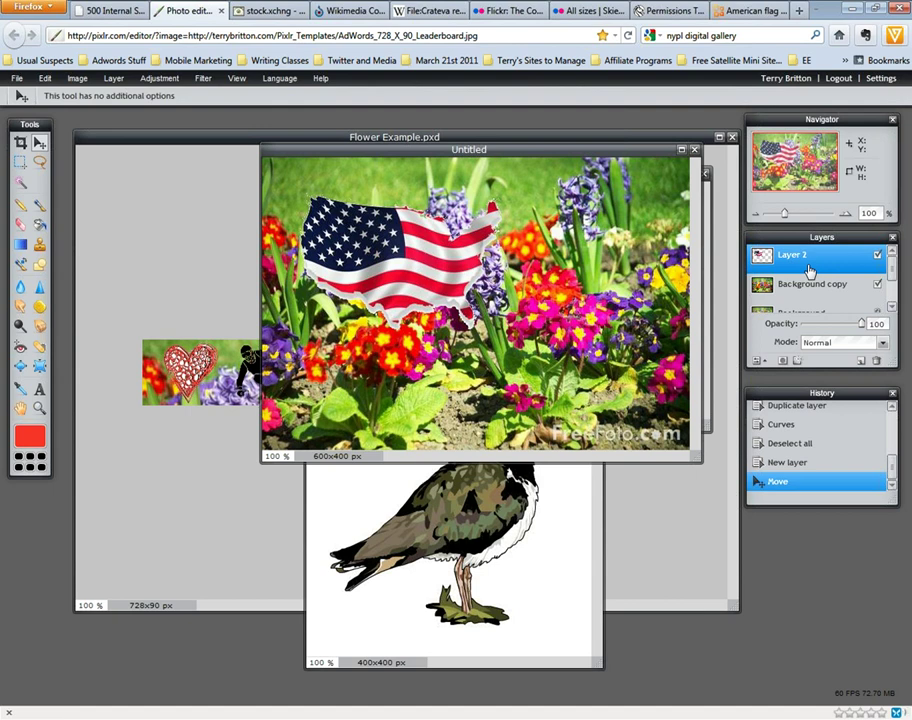
pyautogui.moveTo(422, 265); pyautogui.dragTo(512, 305)
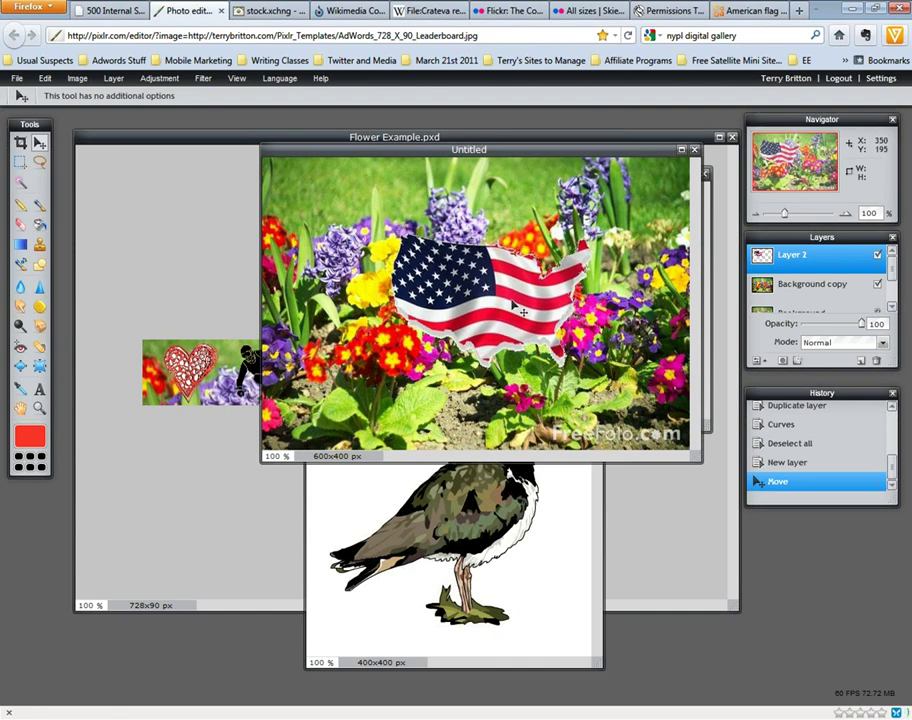
pyautogui.click(512, 305)
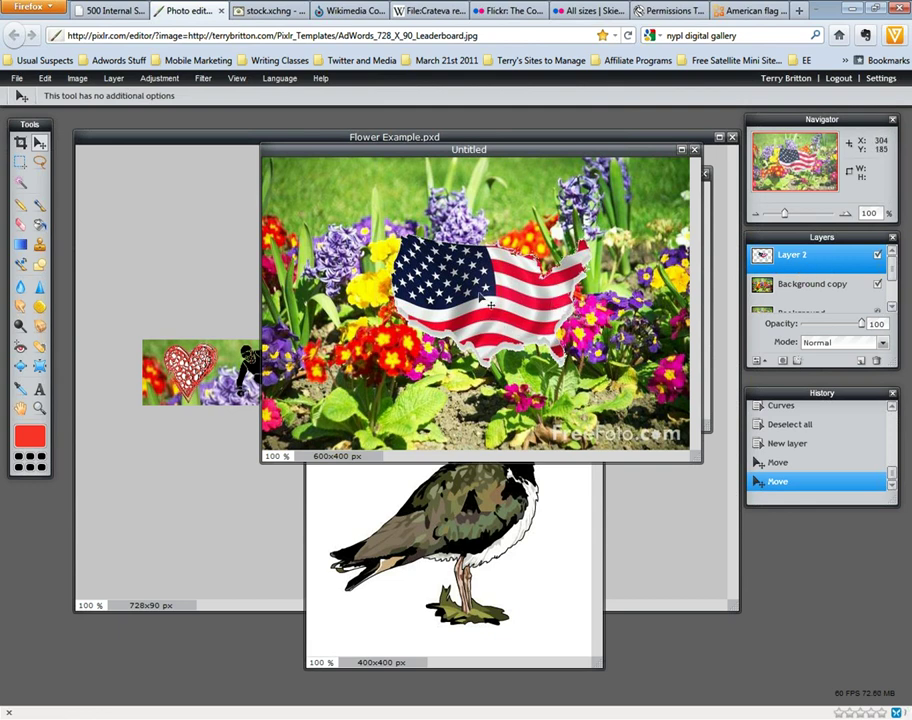
# - Undo the flag map's moves, its pasted layer and the preceding deselection in the 600x400 flower photo
pyautogui.hotkey('ctrl', 'z')
pyautogui.hotkey('ctrl', 'z')
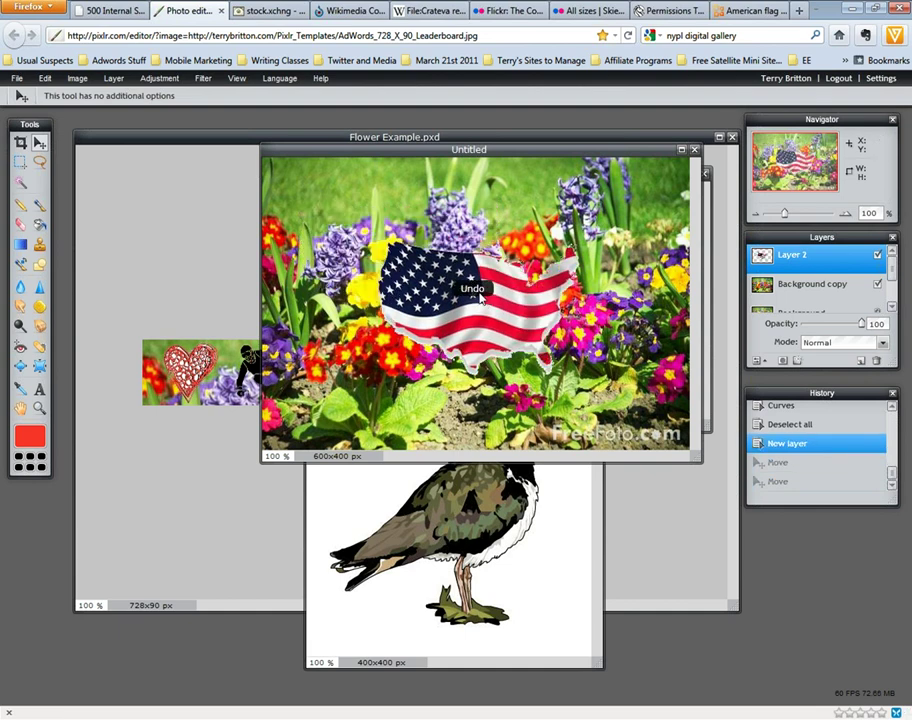
pyautogui.hotkey('ctrl', 'z')
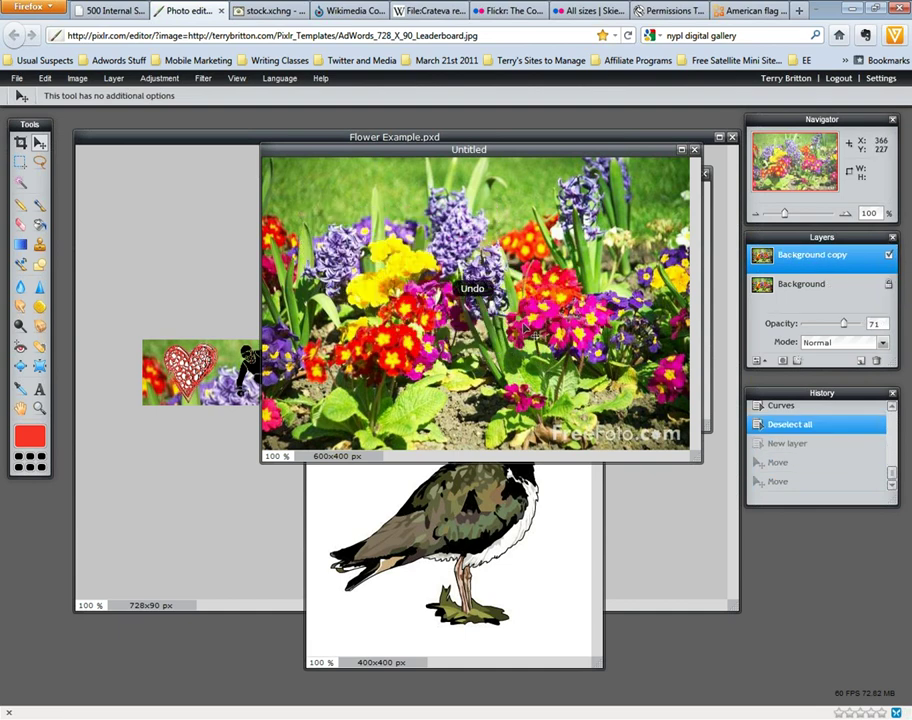
pyautogui.hotkey('ctrl', 'z')
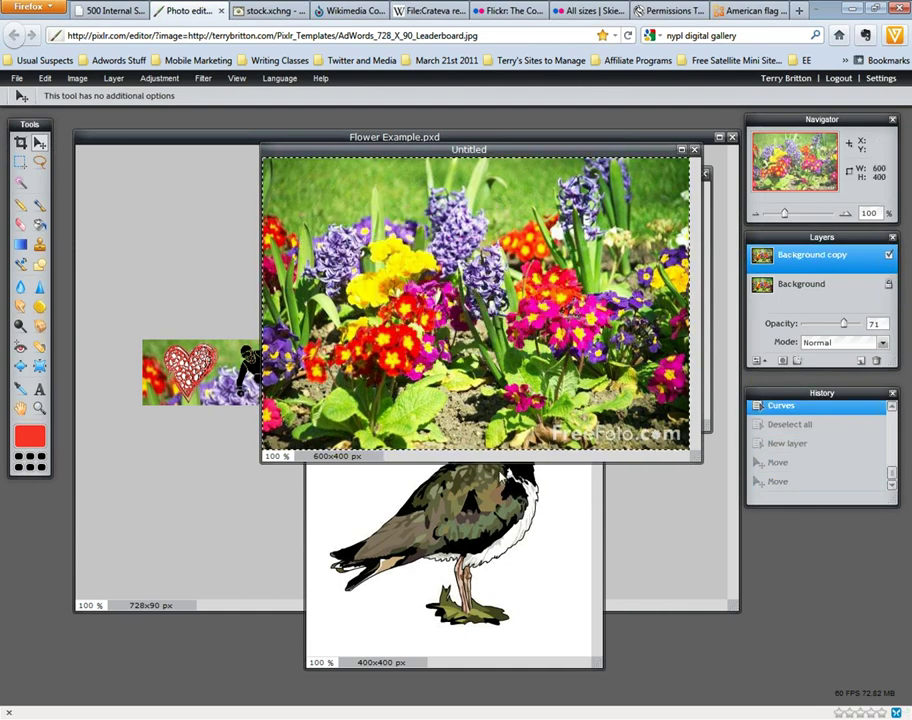
# - Return to the 325x325 flag map image and roll its history back to the Add layer mask state
pyautogui.click(708, 366)
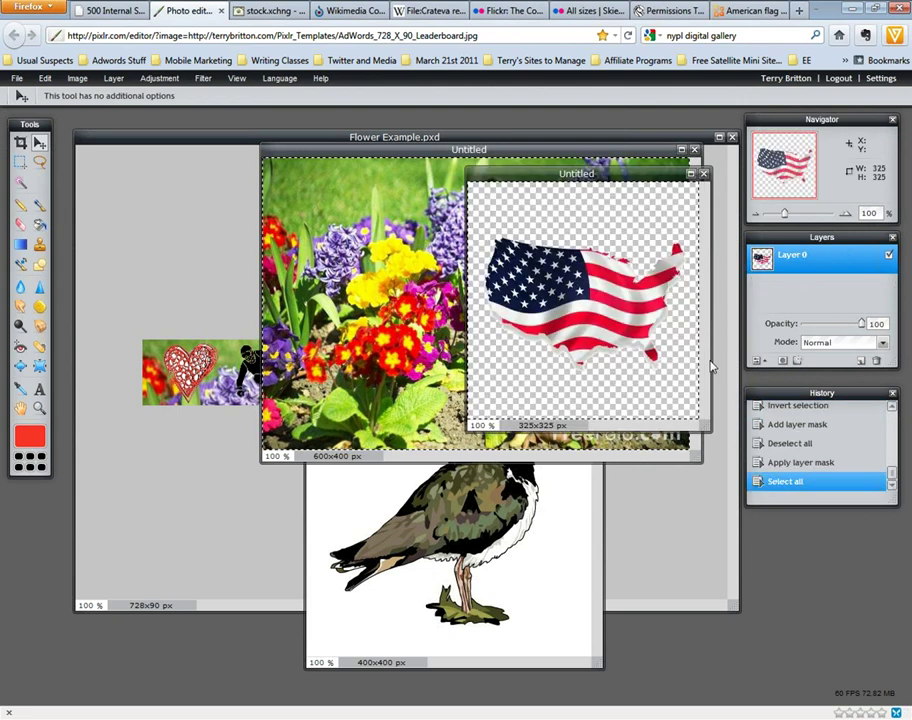
pyautogui.click(810, 447)
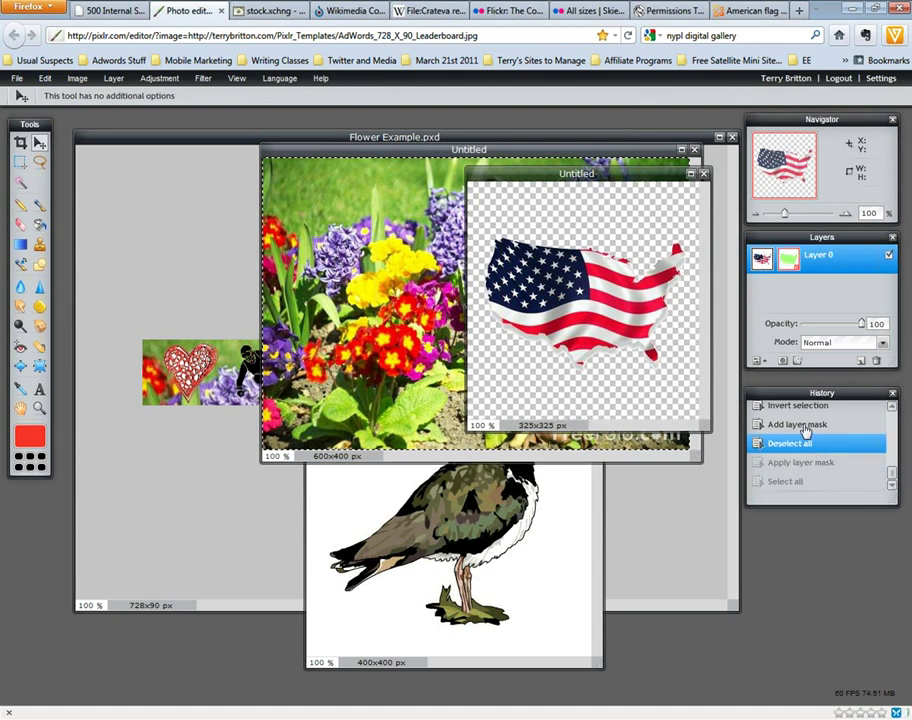
pyautogui.click(806, 427)
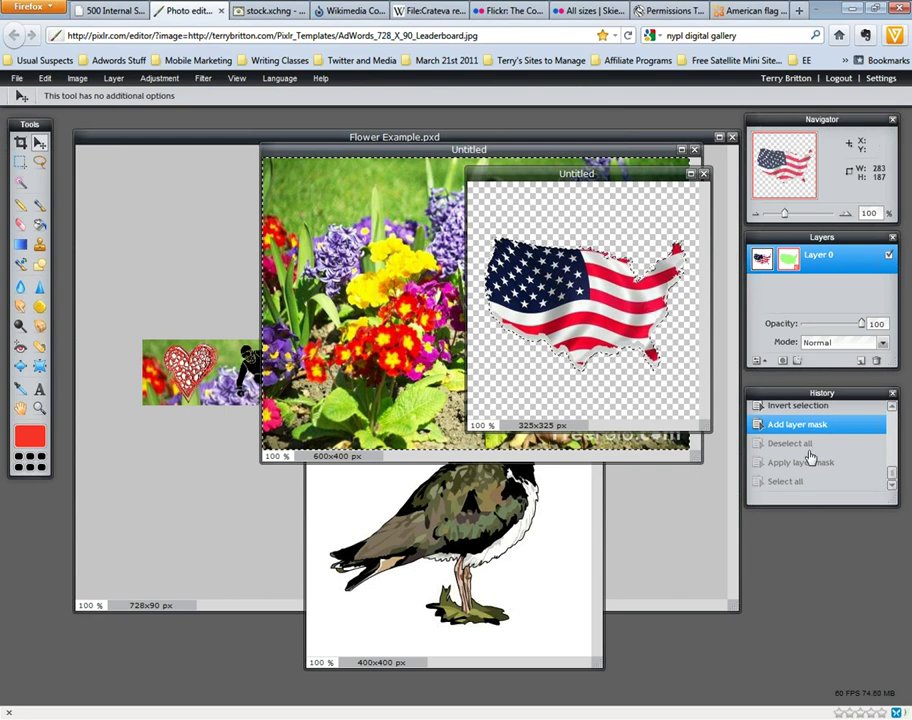
# - Make the flag map's layer mask active, clear the selection, and select the area surrounding the map with the Wand tool
pyautogui.click(788, 262)
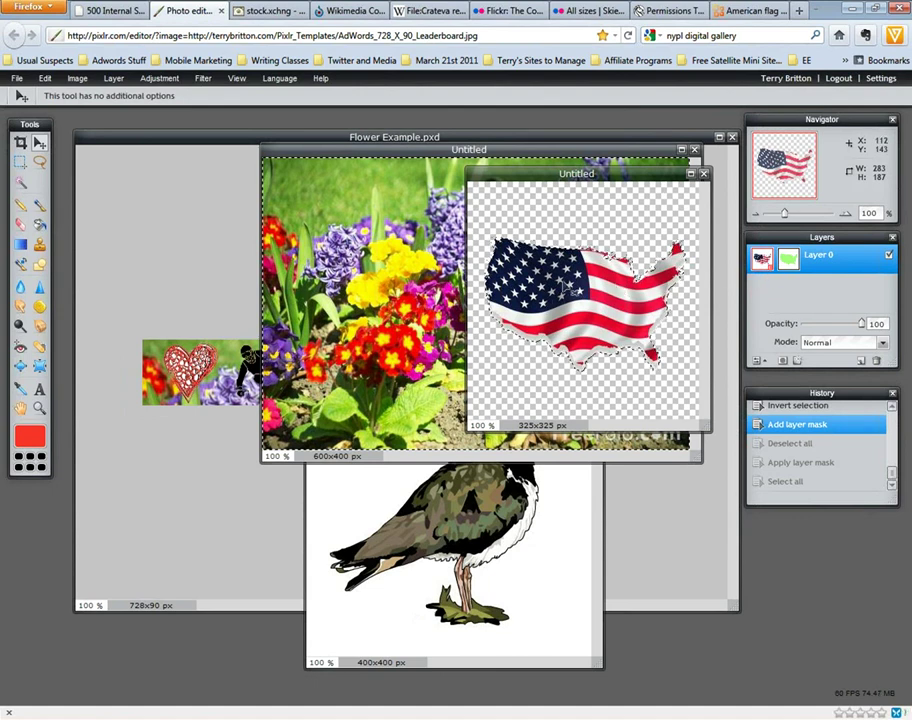
pyautogui.click(789, 266)
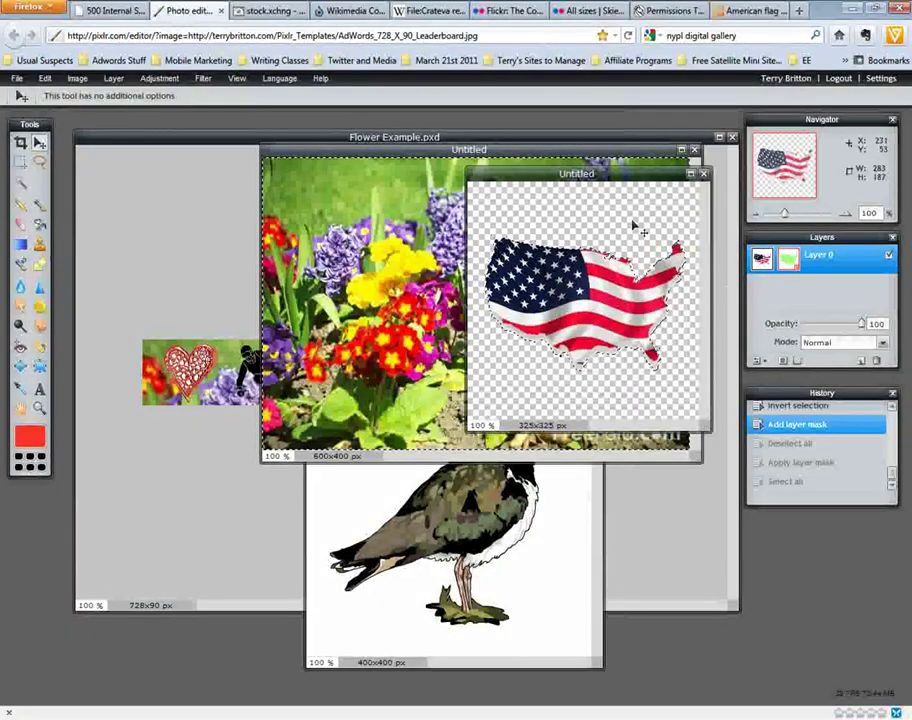
pyautogui.hotkey('ctrl', 'd')
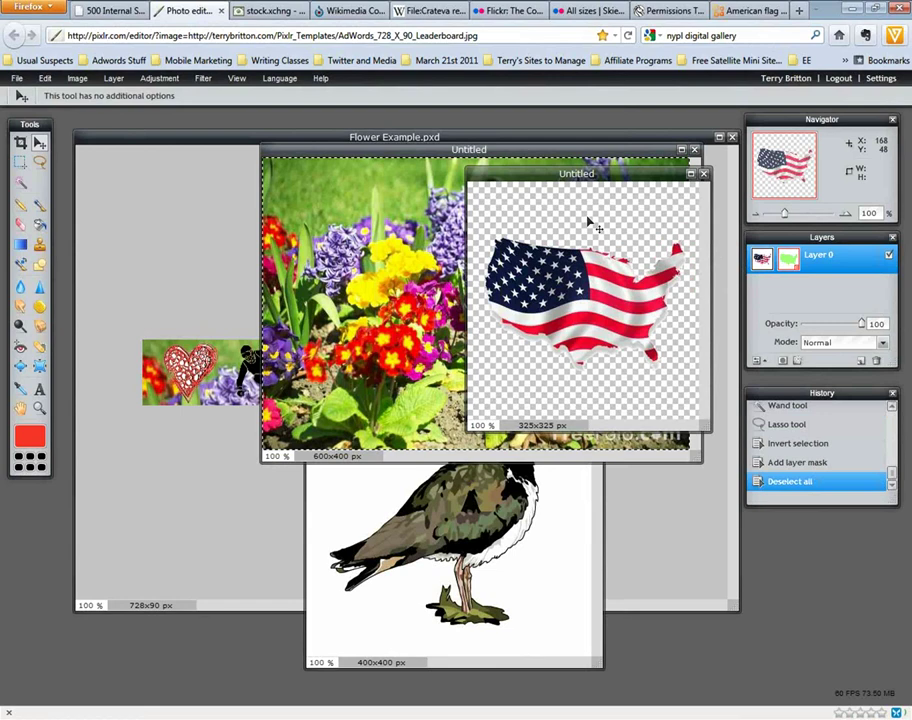
pyautogui.click(20, 182)
pyautogui.click(604, 232)
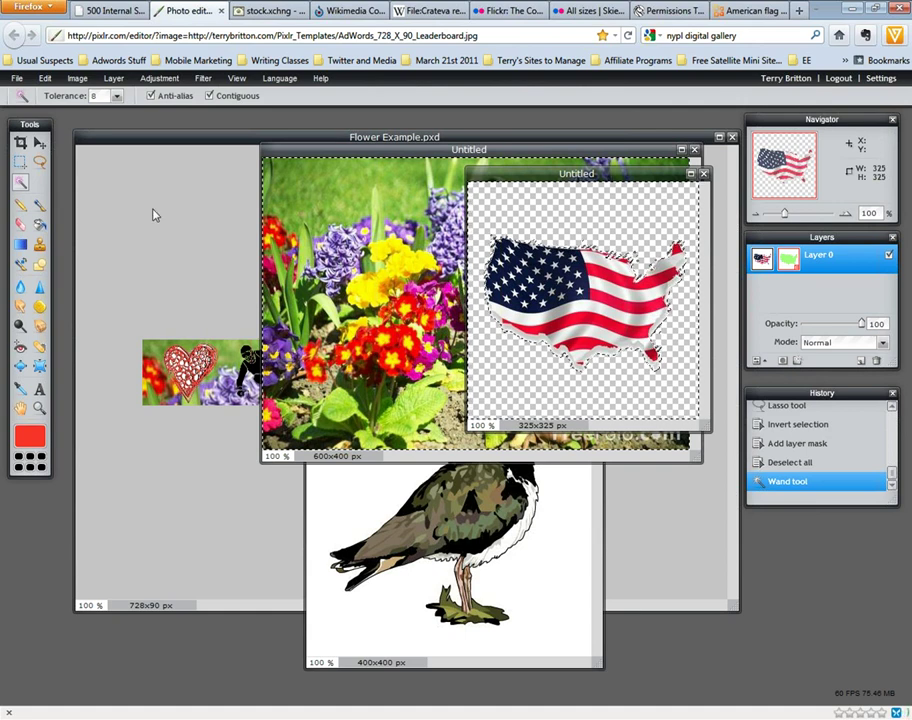
# - Apply a Gaussian blur to the selected area of the flag map's layer mask
pyautogui.click(150, 80)
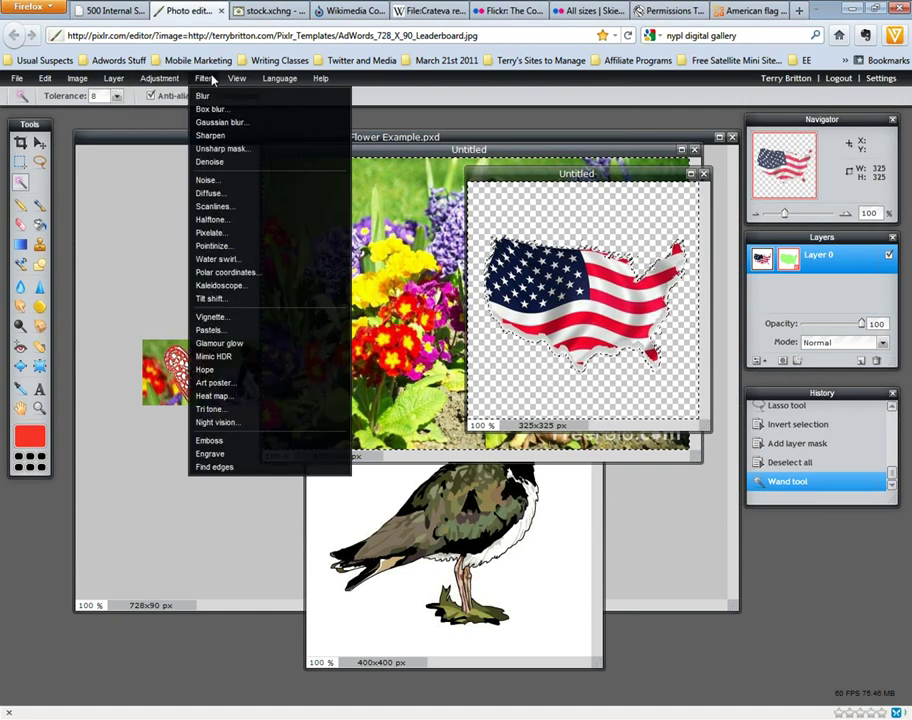
pyautogui.click(222, 122)
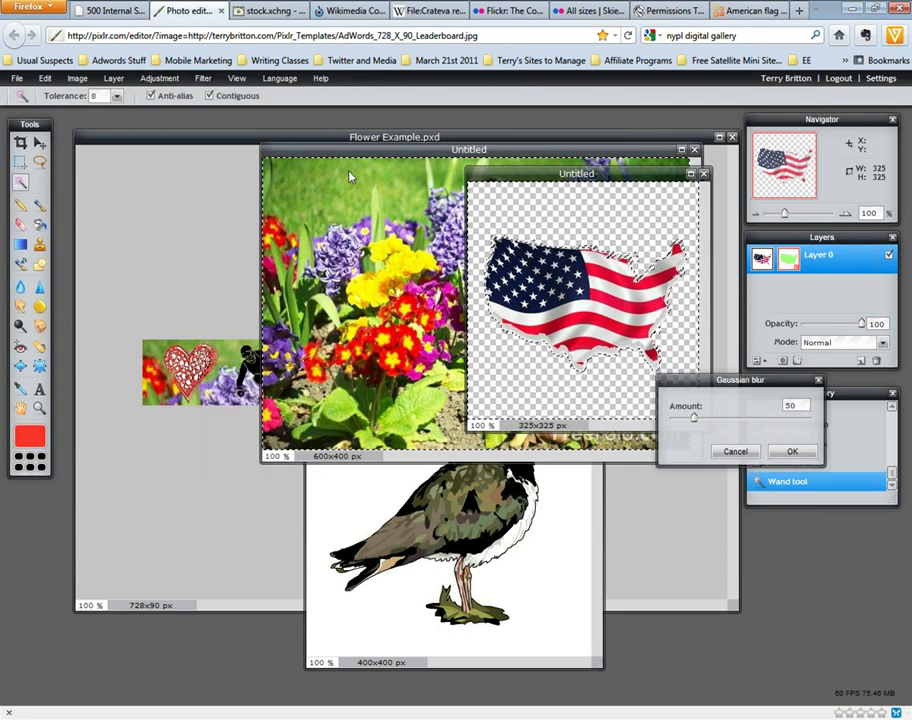
pyautogui.moveTo(695, 381); pyautogui.dragTo(731, 505)
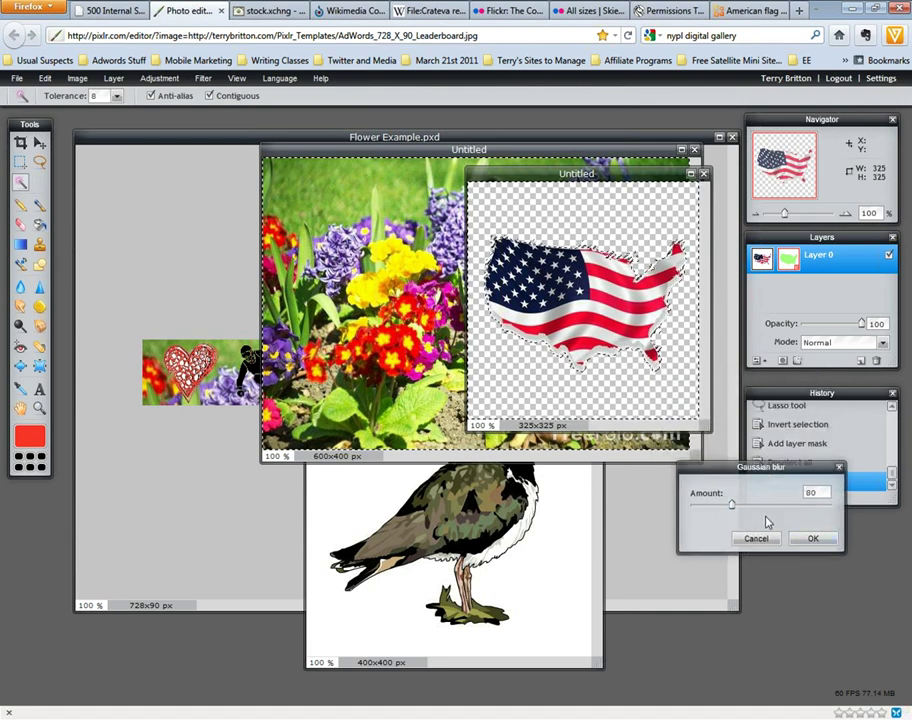
pyautogui.moveTo(731, 505); pyautogui.dragTo(759, 505)
pyautogui.click(810, 539)
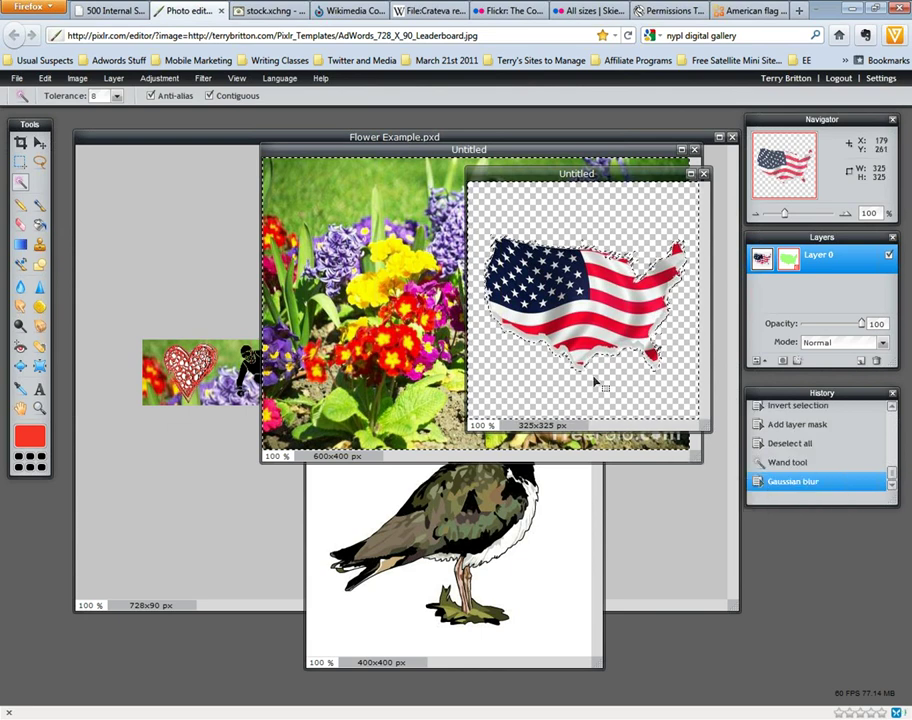
# - Make the flag image active instead of its mask, clear the selection, and apply the layer mask permanently
pyautogui.click(762, 262)
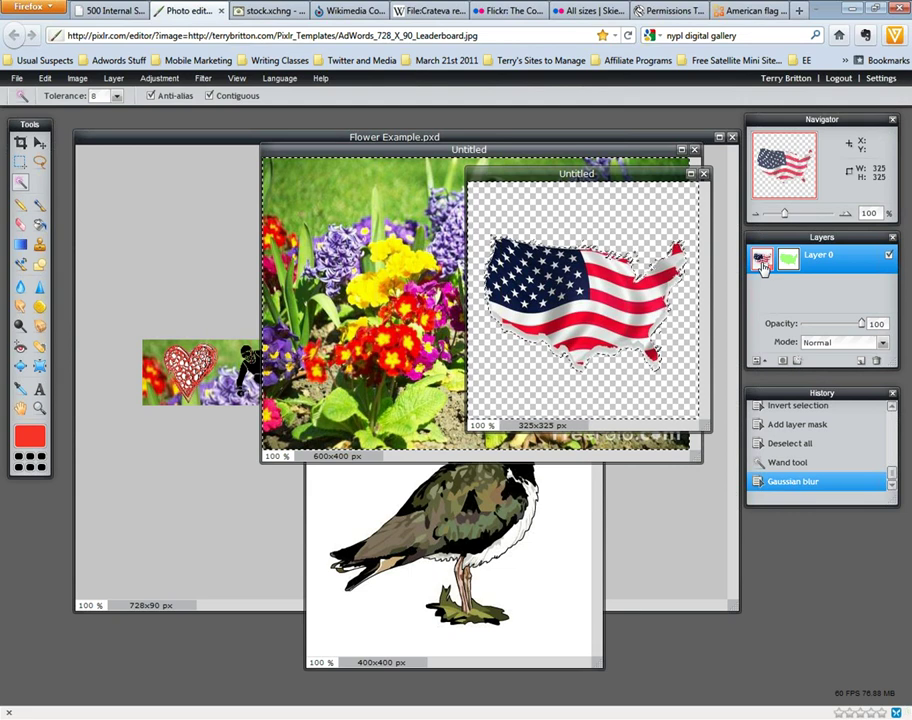
pyautogui.hotkey('ctrl', 'd')
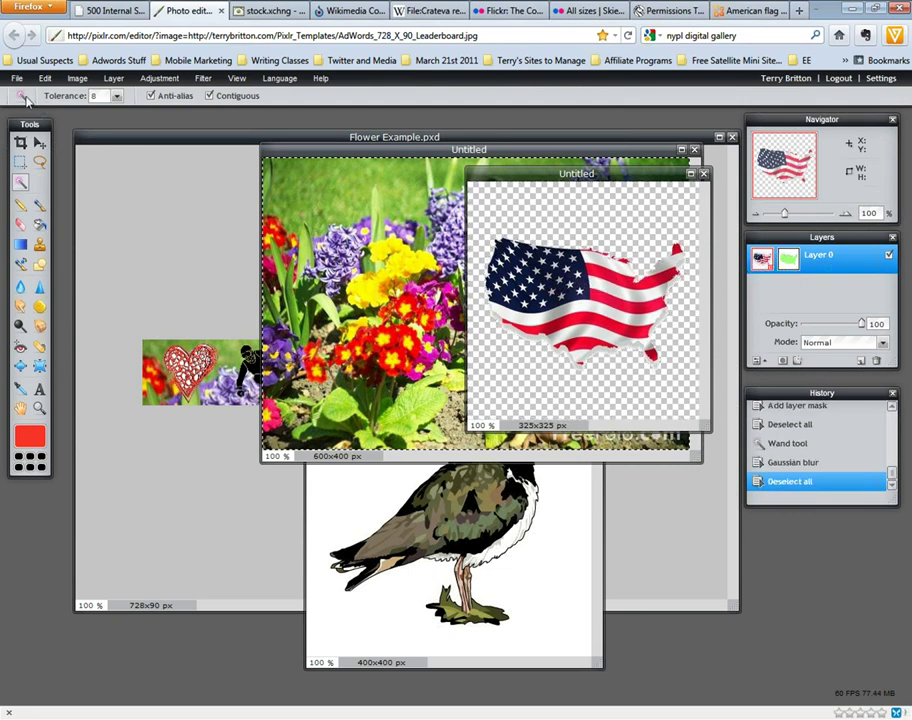
pyautogui.click(86, 80)
pyautogui.moveTo(111, 84)
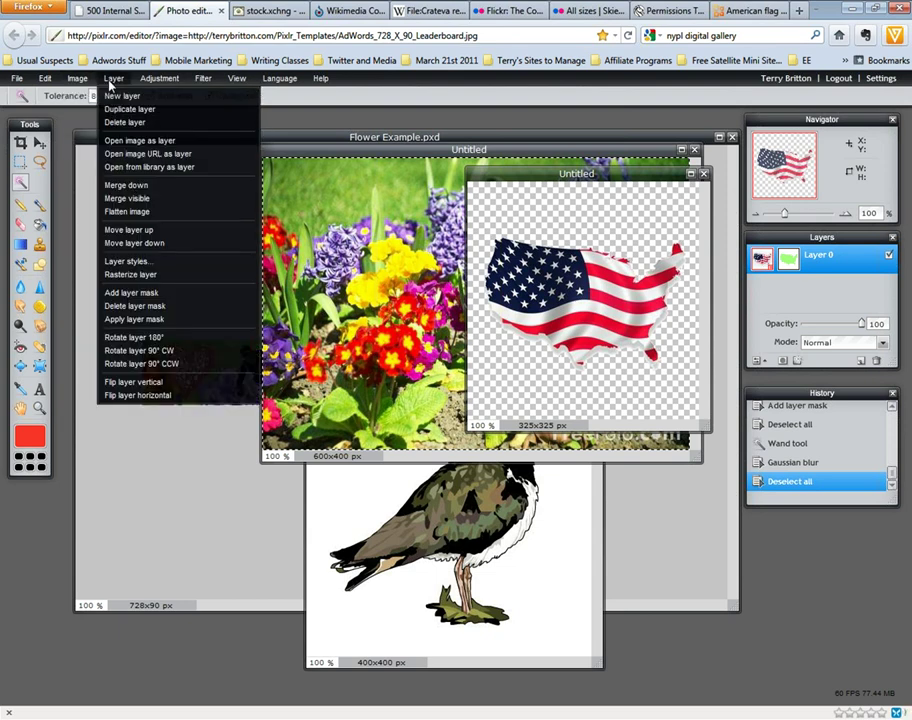
pyautogui.click(145, 319)
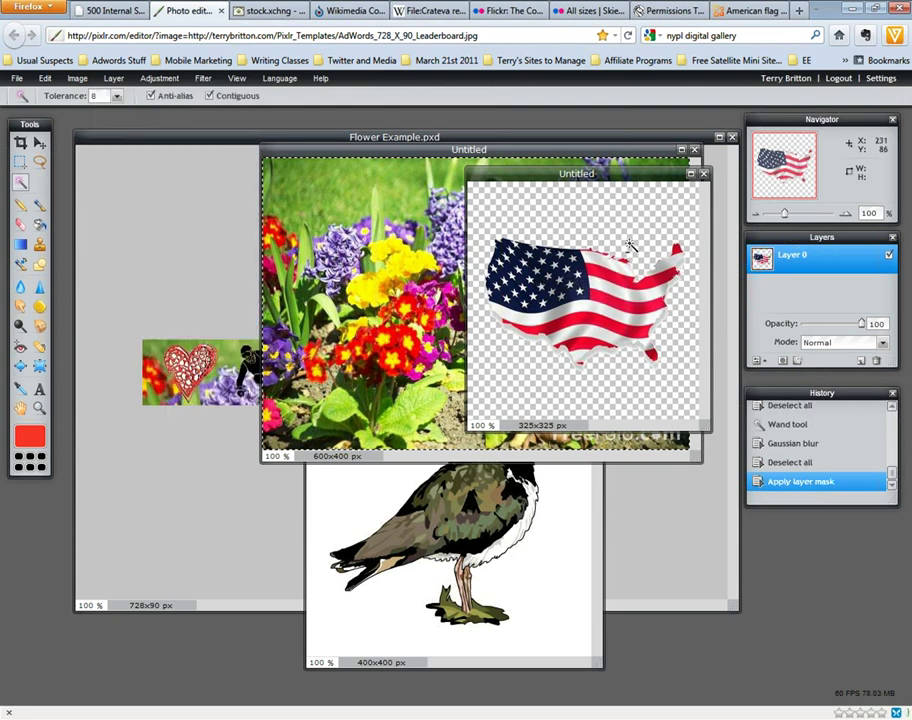
# - Copy the entire re-masked flag map and paste it as a new layer into the 600x400 flower photo
pyautogui.hotkey('ctrl', 'a')
pyautogui.hotkey('ctrl', 'c')
pyautogui.click(395, 152)
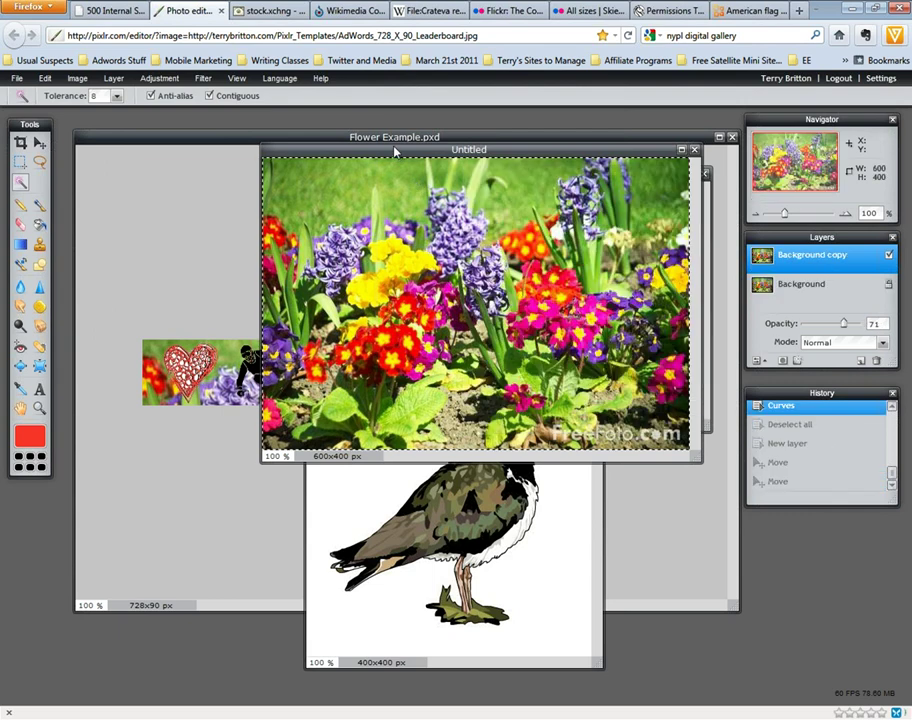
pyautogui.hotkey('ctrl', 'v')
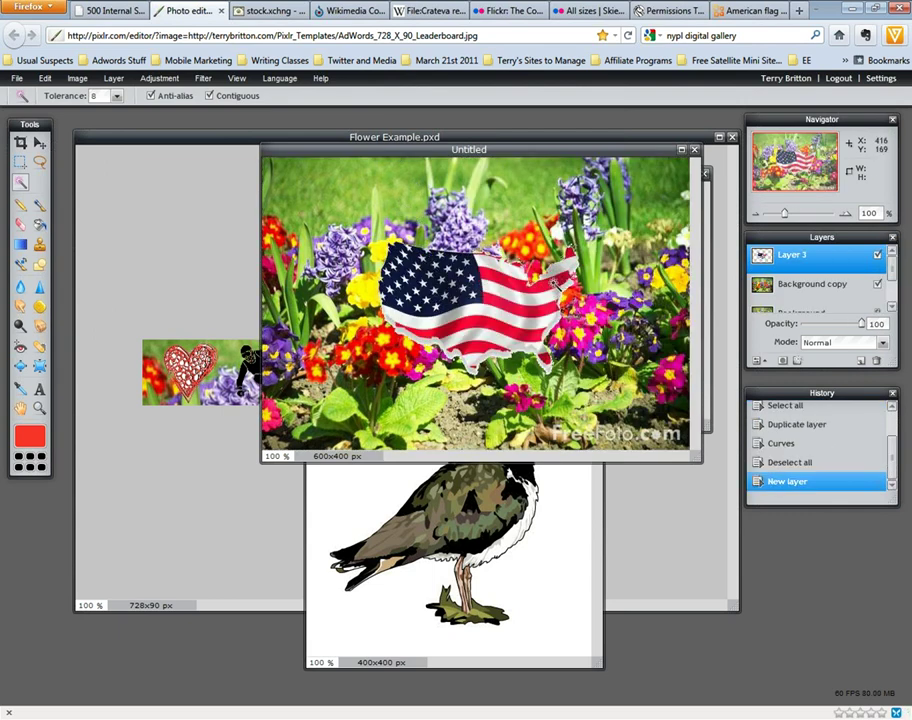
# - With nothing selected, move the pasted flag map to the upper middle of the flower photo using the Move tool
pyautogui.click(493, 322)
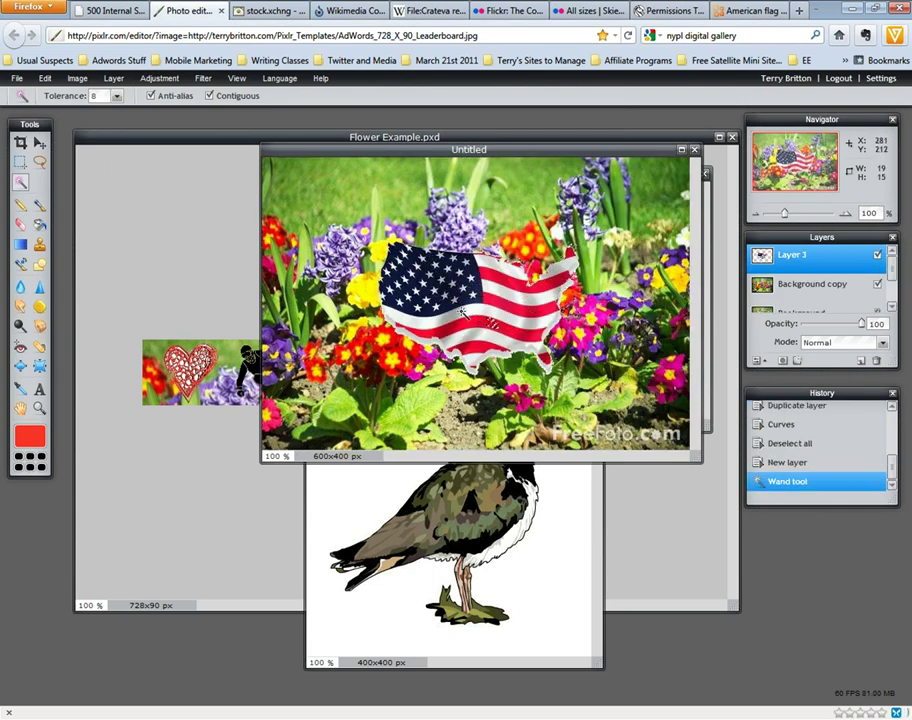
pyautogui.hotkey('ctrl', 'd')
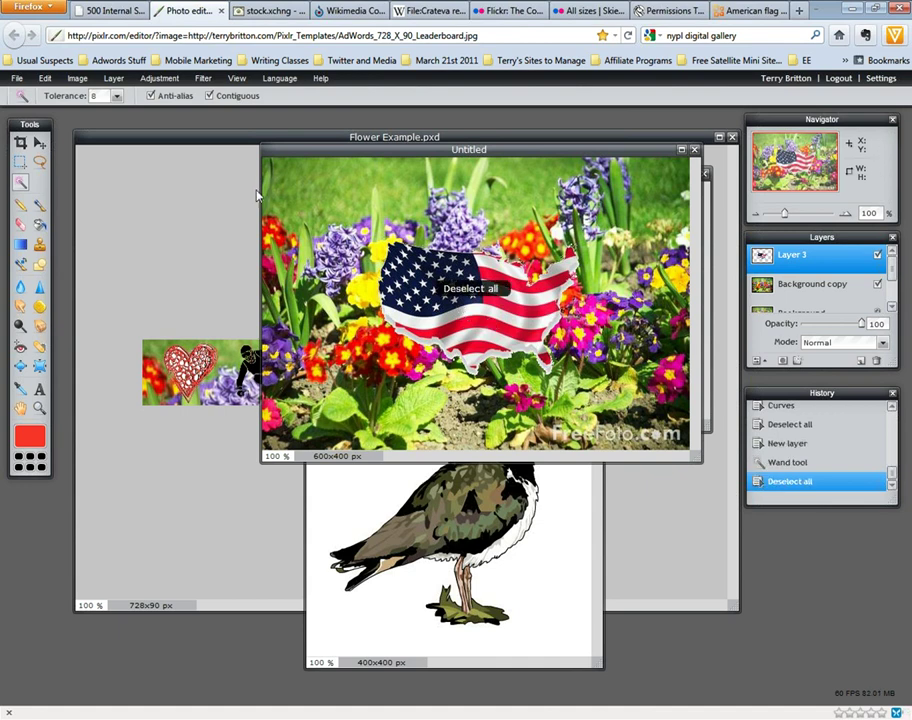
pyautogui.click(40, 143)
pyautogui.moveTo(518, 313); pyautogui.dragTo(411, 242)
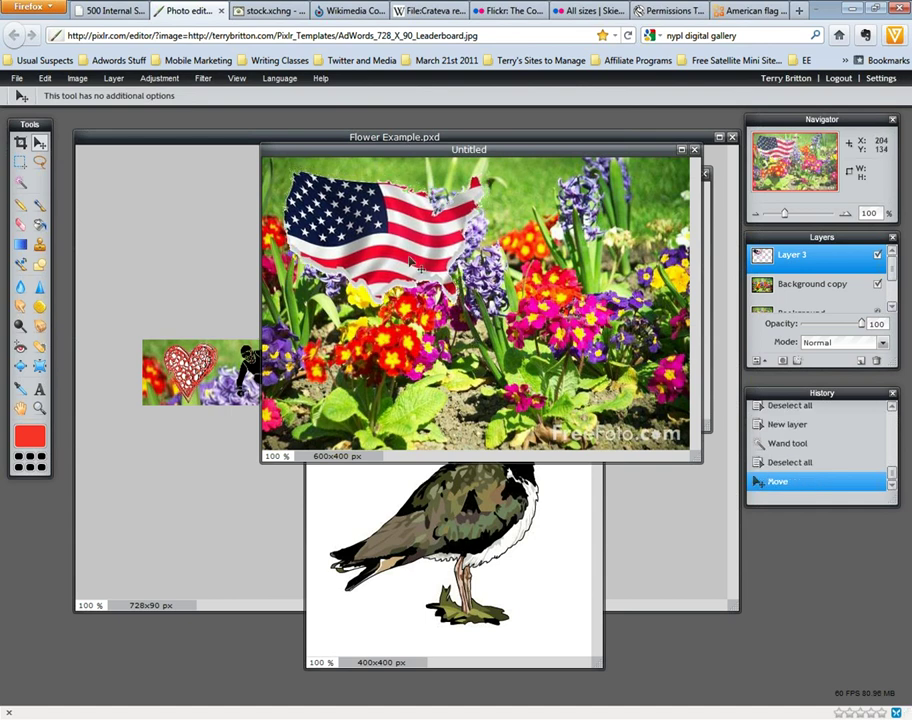
pyautogui.moveTo(383, 243); pyautogui.dragTo(490, 251)
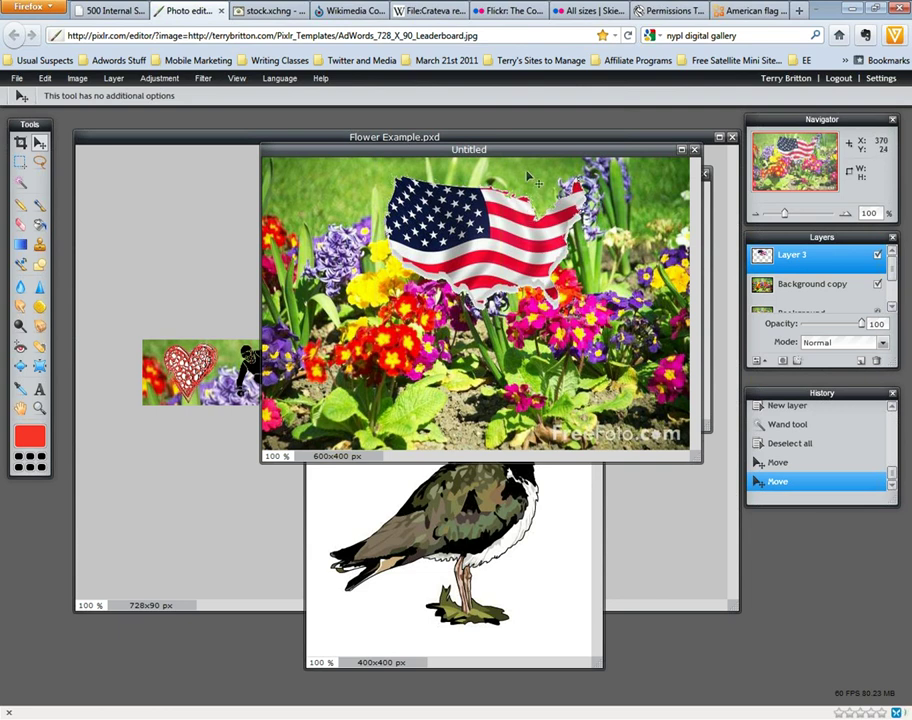
# - Reload the web page showing the internal server error in its browser tab, and return to the flower photo in the editor
pyautogui.moveTo(530, 155); pyautogui.dragTo(566, 131)
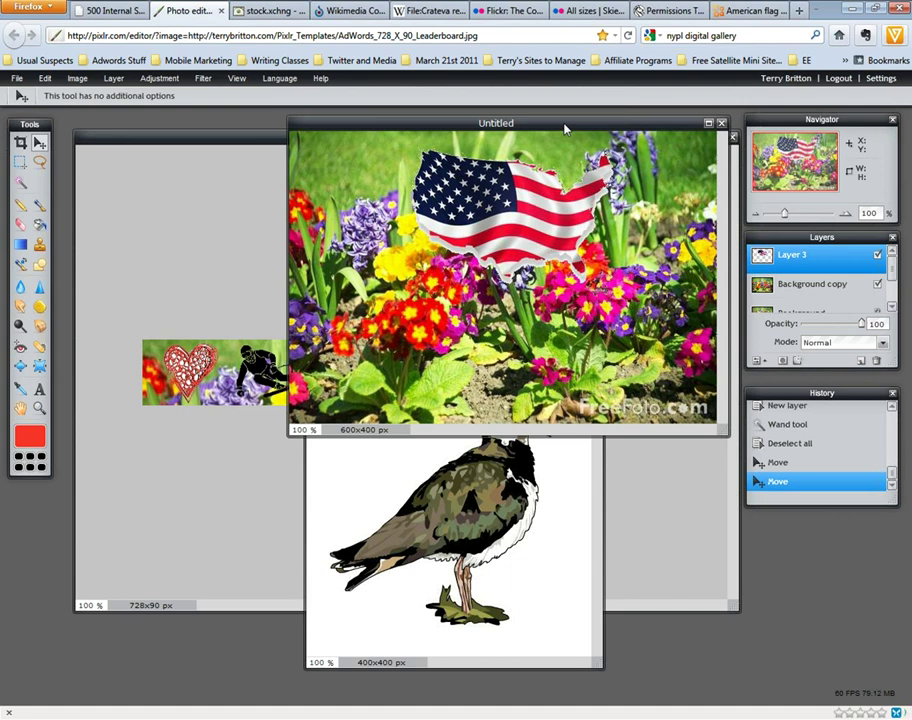
pyautogui.click(115, 11)
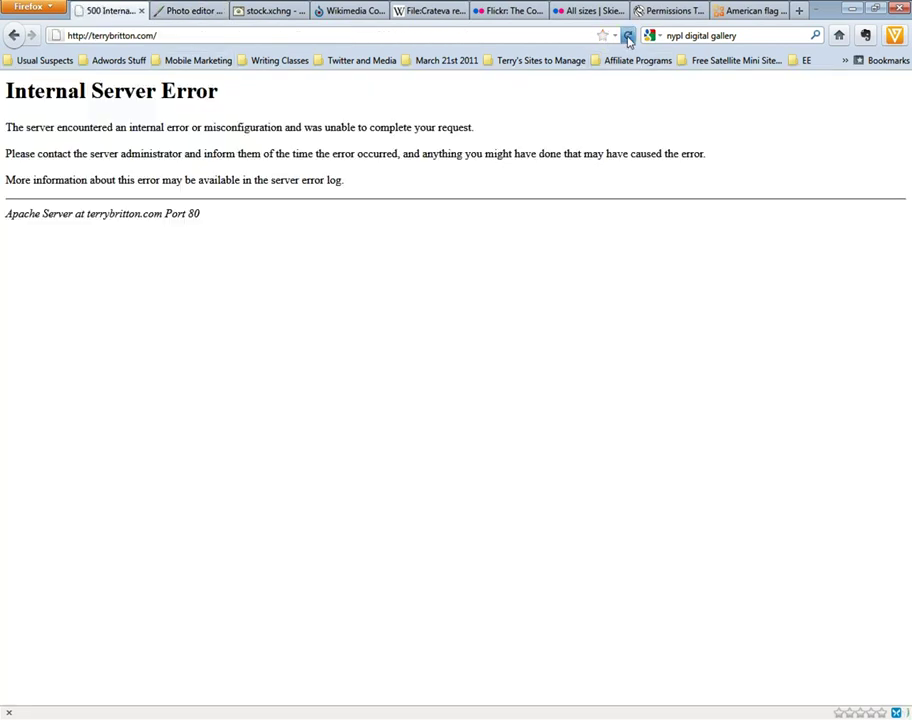
pyautogui.click(627, 36)
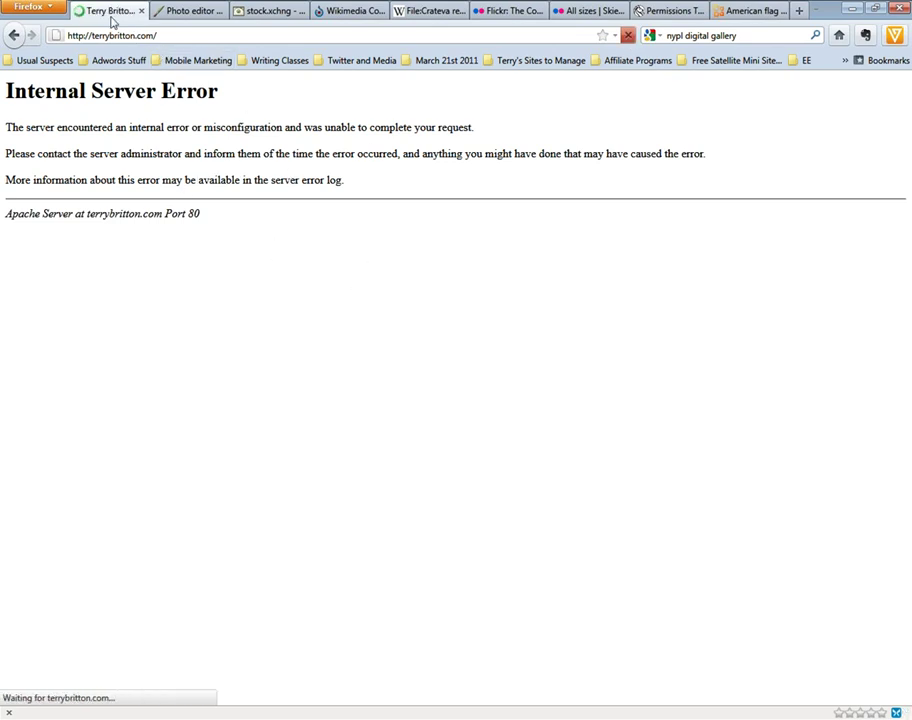
pyautogui.click(195, 11)
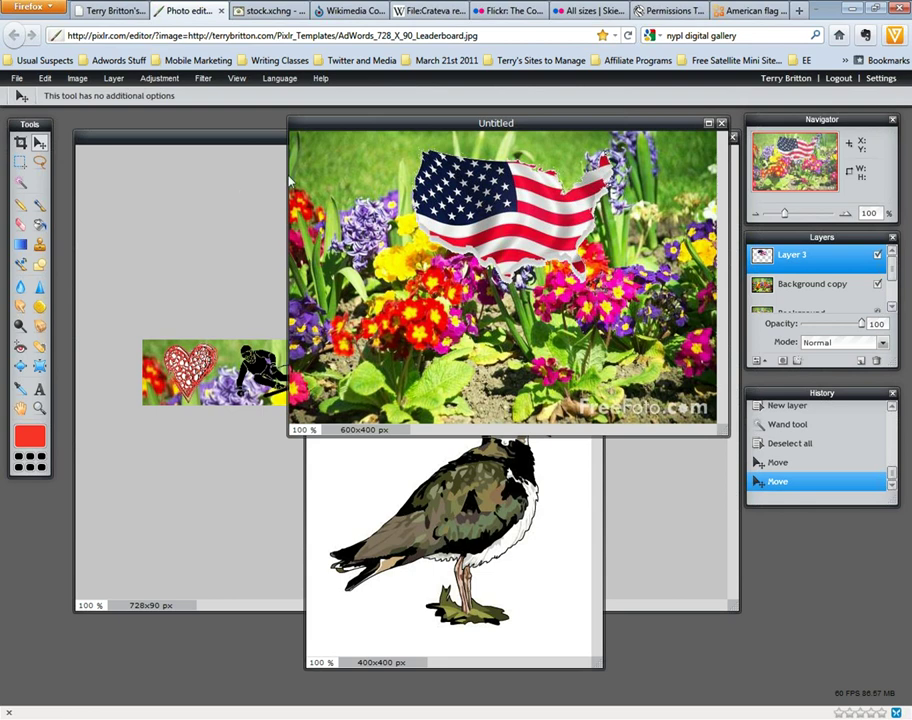
pyautogui.moveTo(452, 125); pyautogui.dragTo(417, 119)
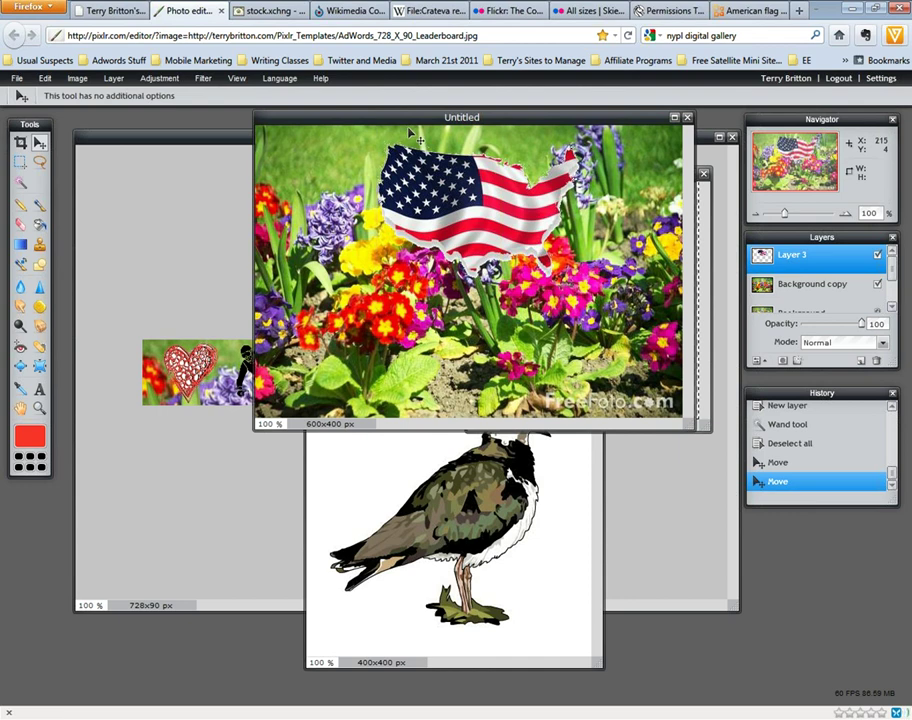